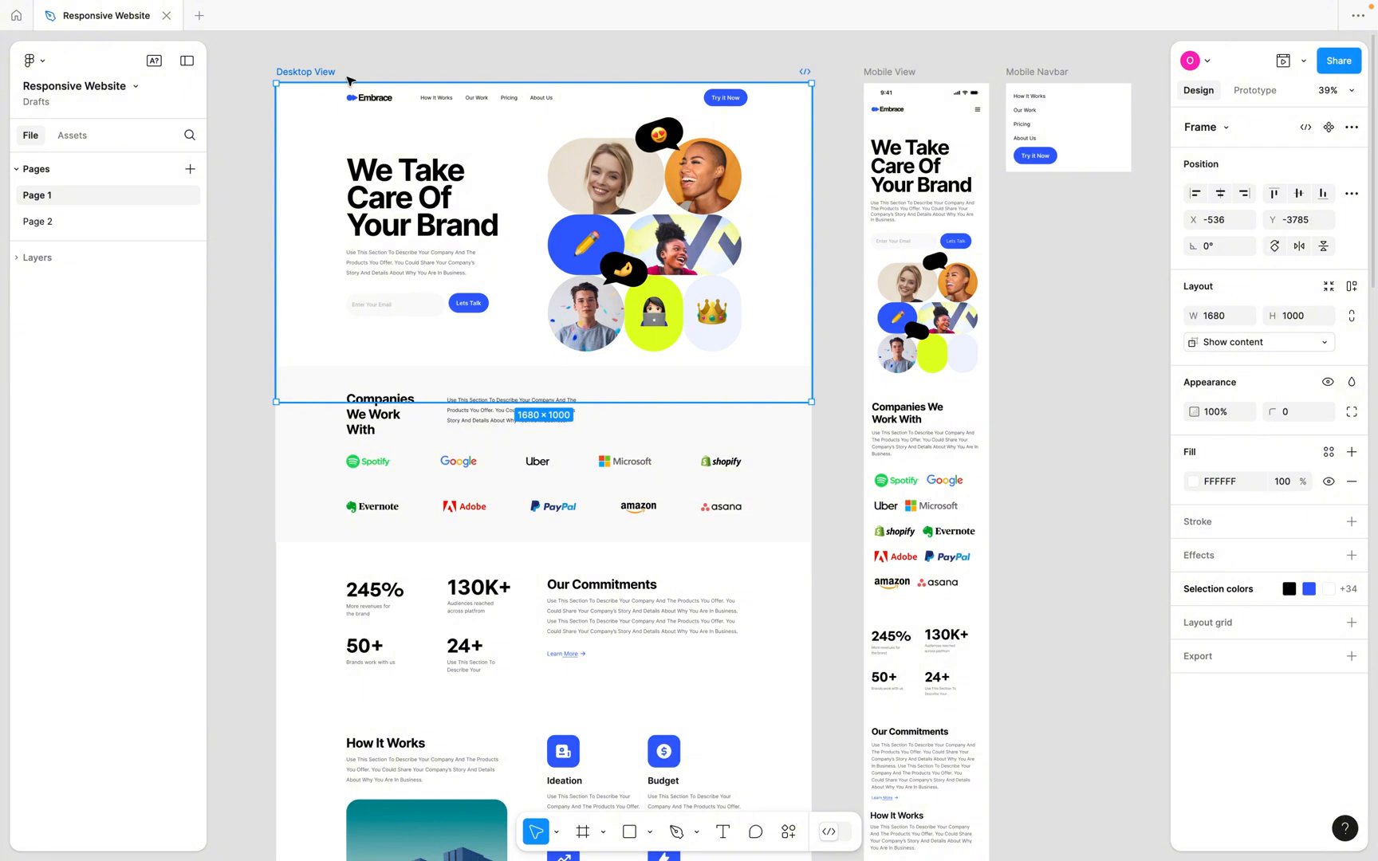
Switch to Page 2 and open the prototype preview of its mobile design.
click(898, 74)
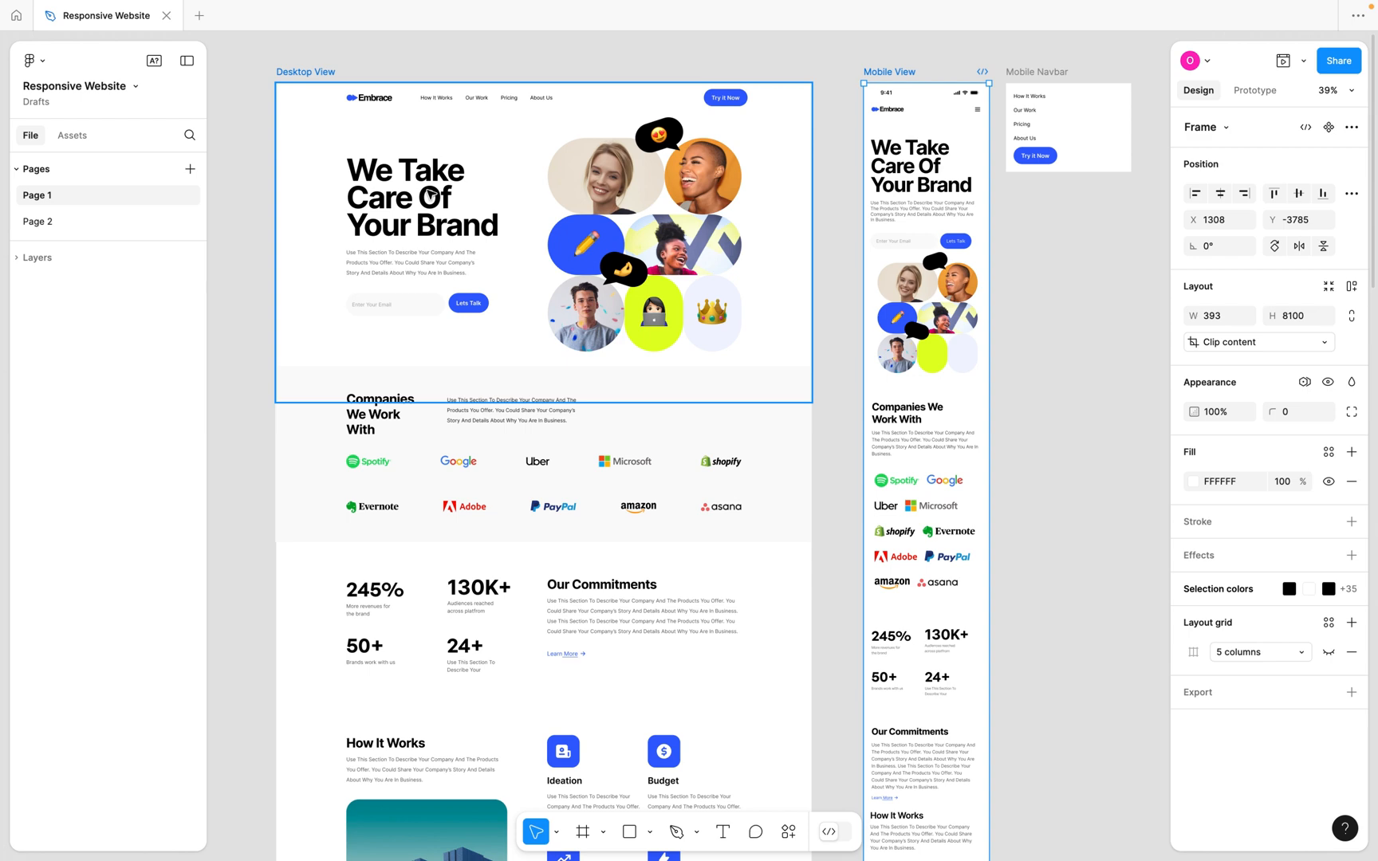
click(37, 220)
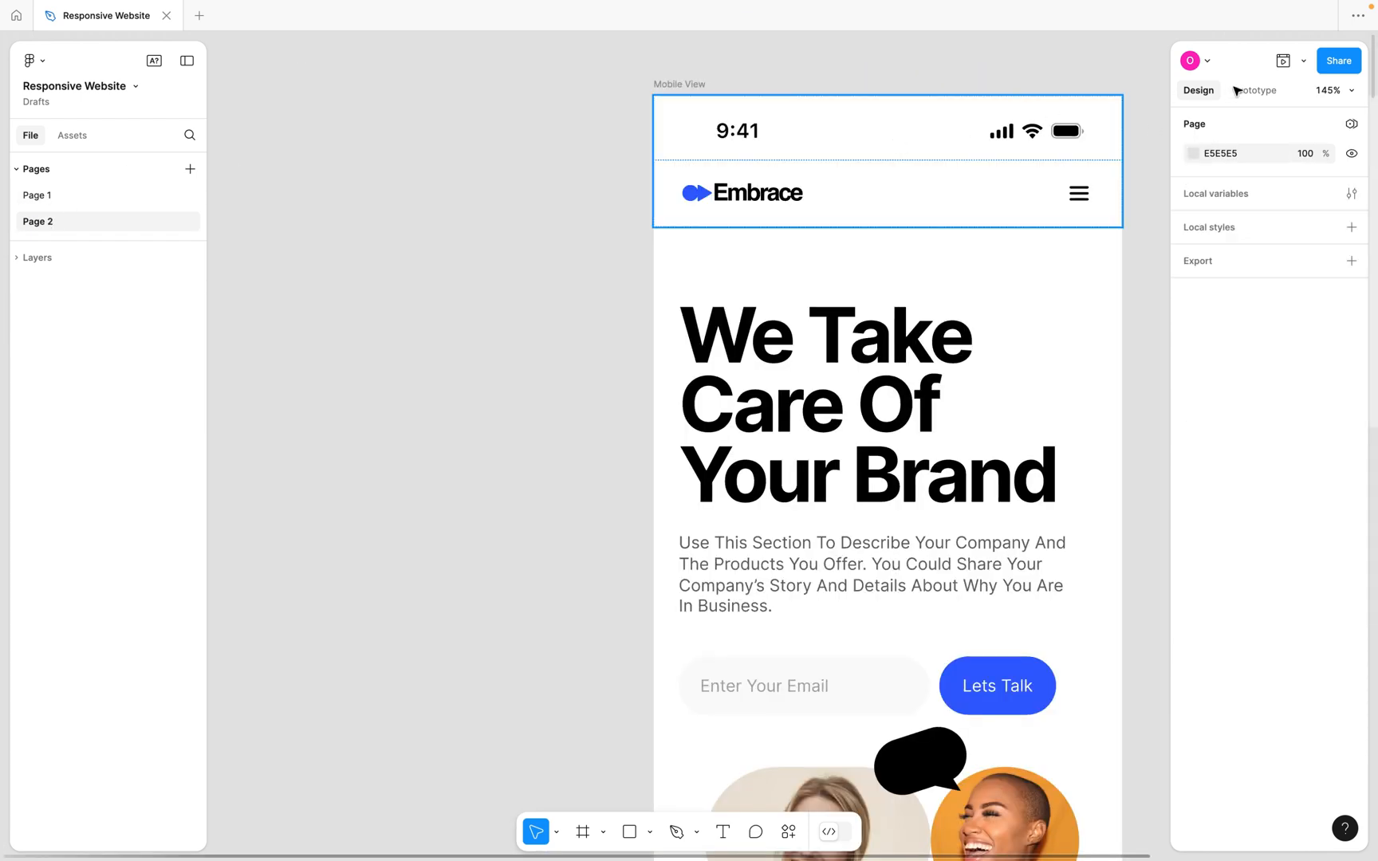
click(1283, 62)
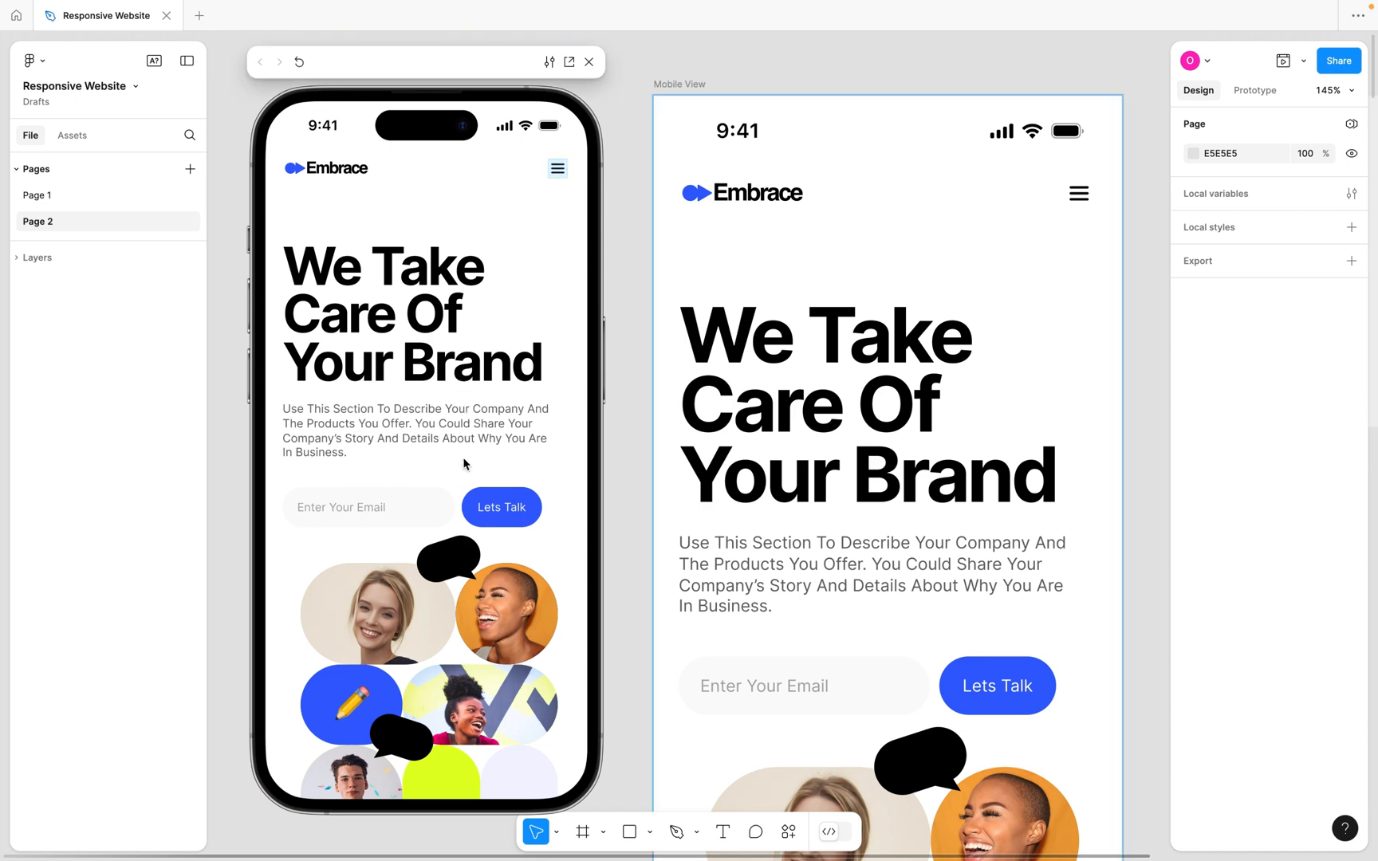
Preview the mobile page down to the Meet Our Team section and test opening and closing the hamburger menu.
scroll(463, 456, down, 10)
scroll(463, 462, down, 15)
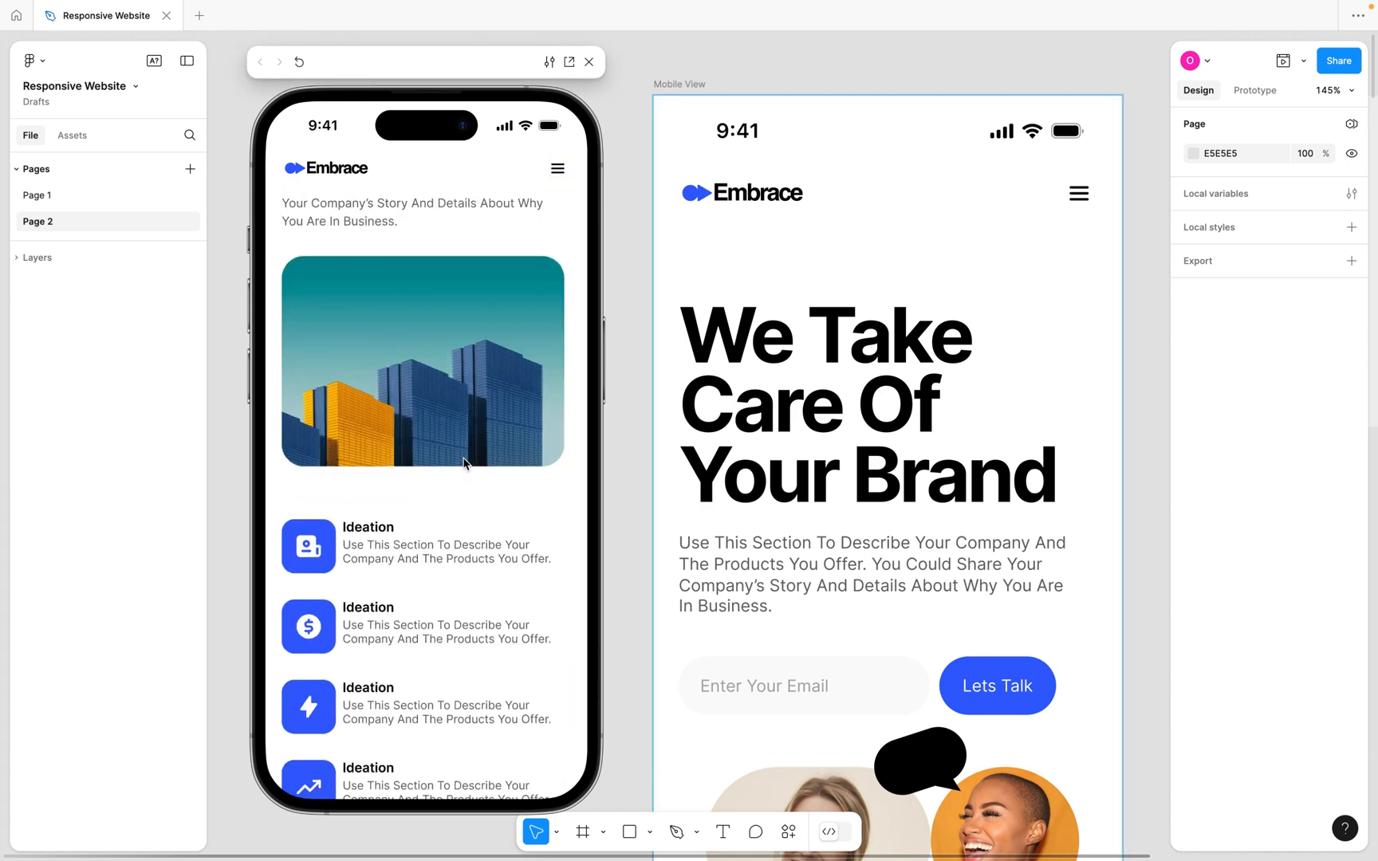
scroll(463, 461, down, 8)
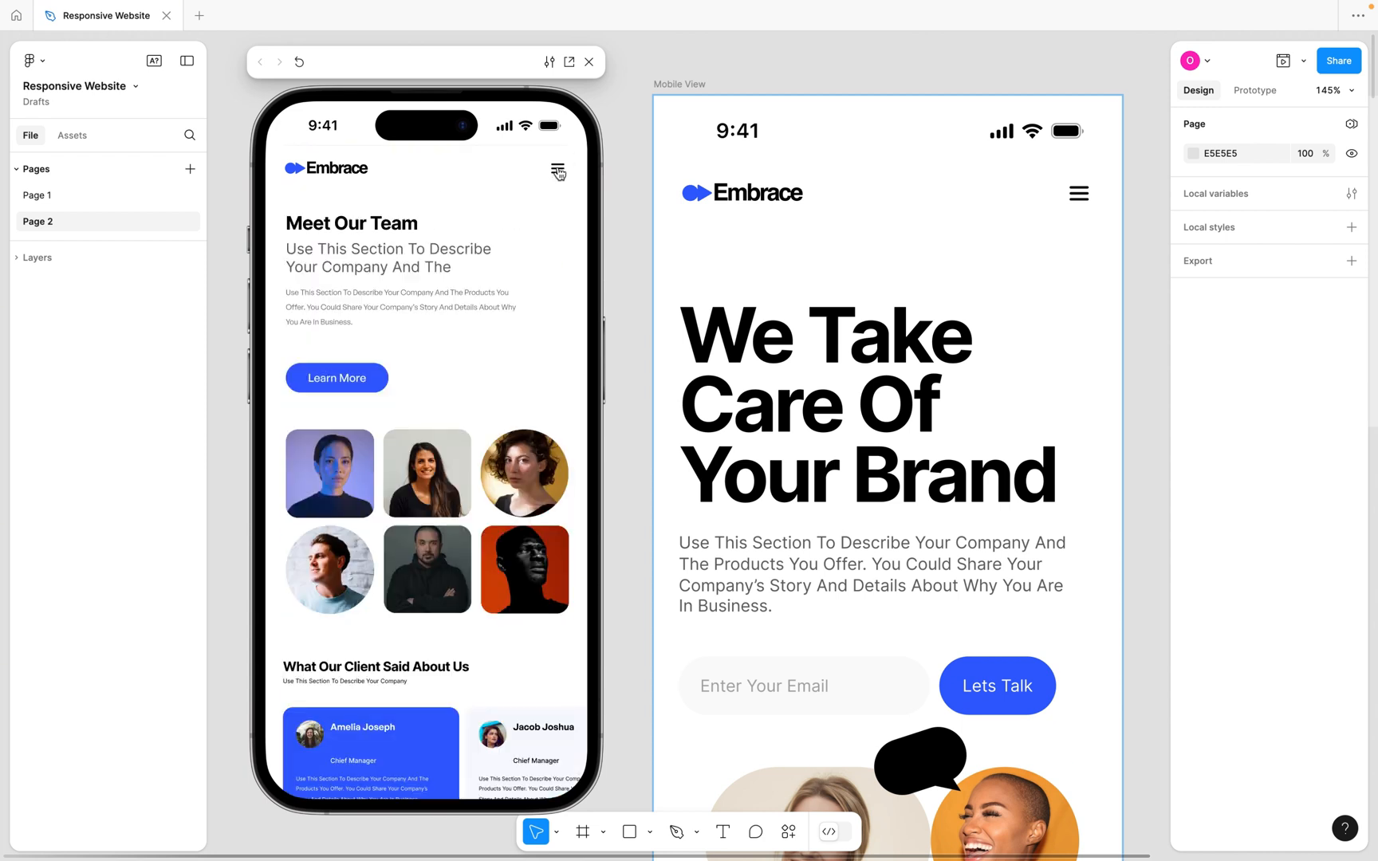
click(558, 170)
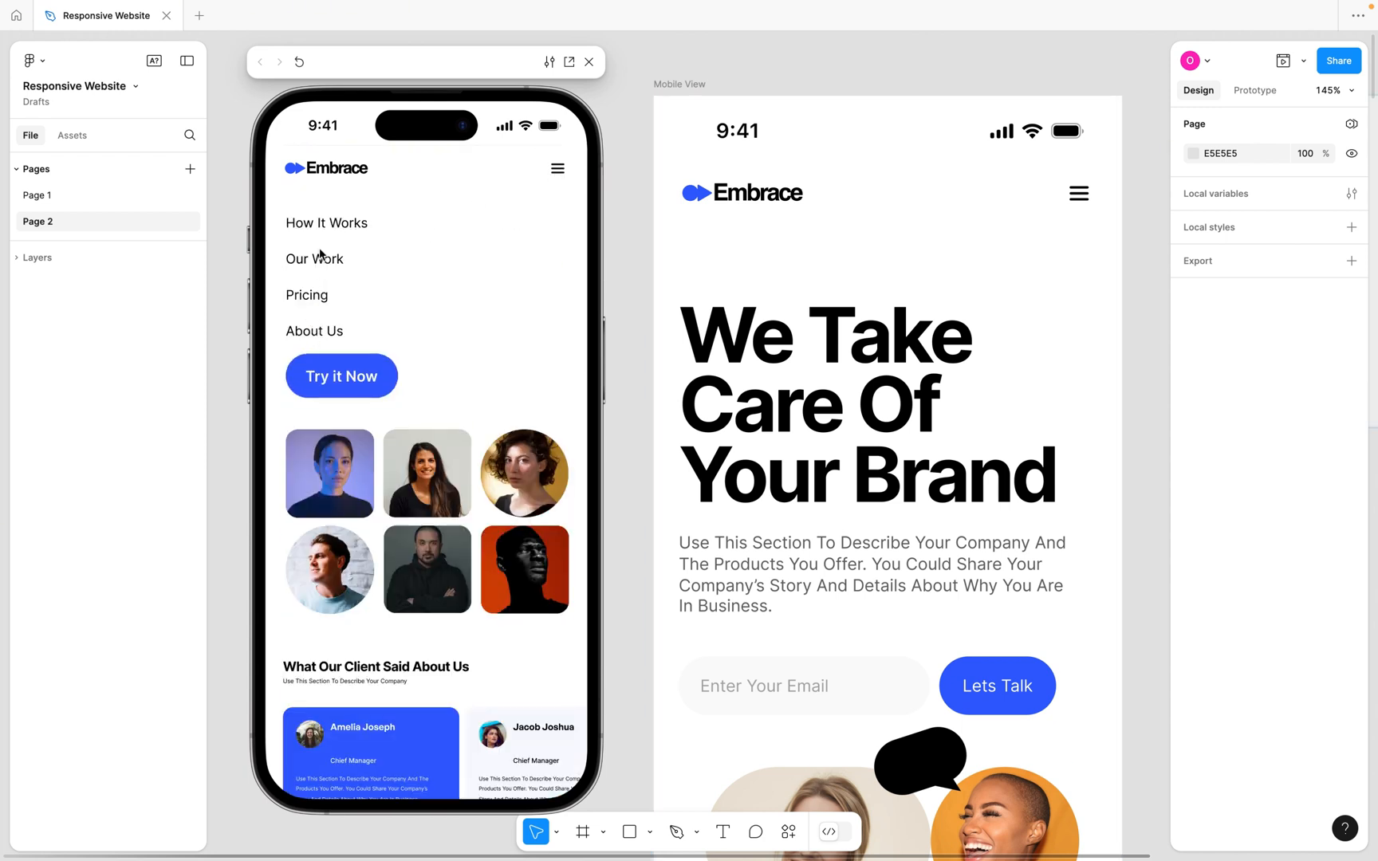
click(557, 171)
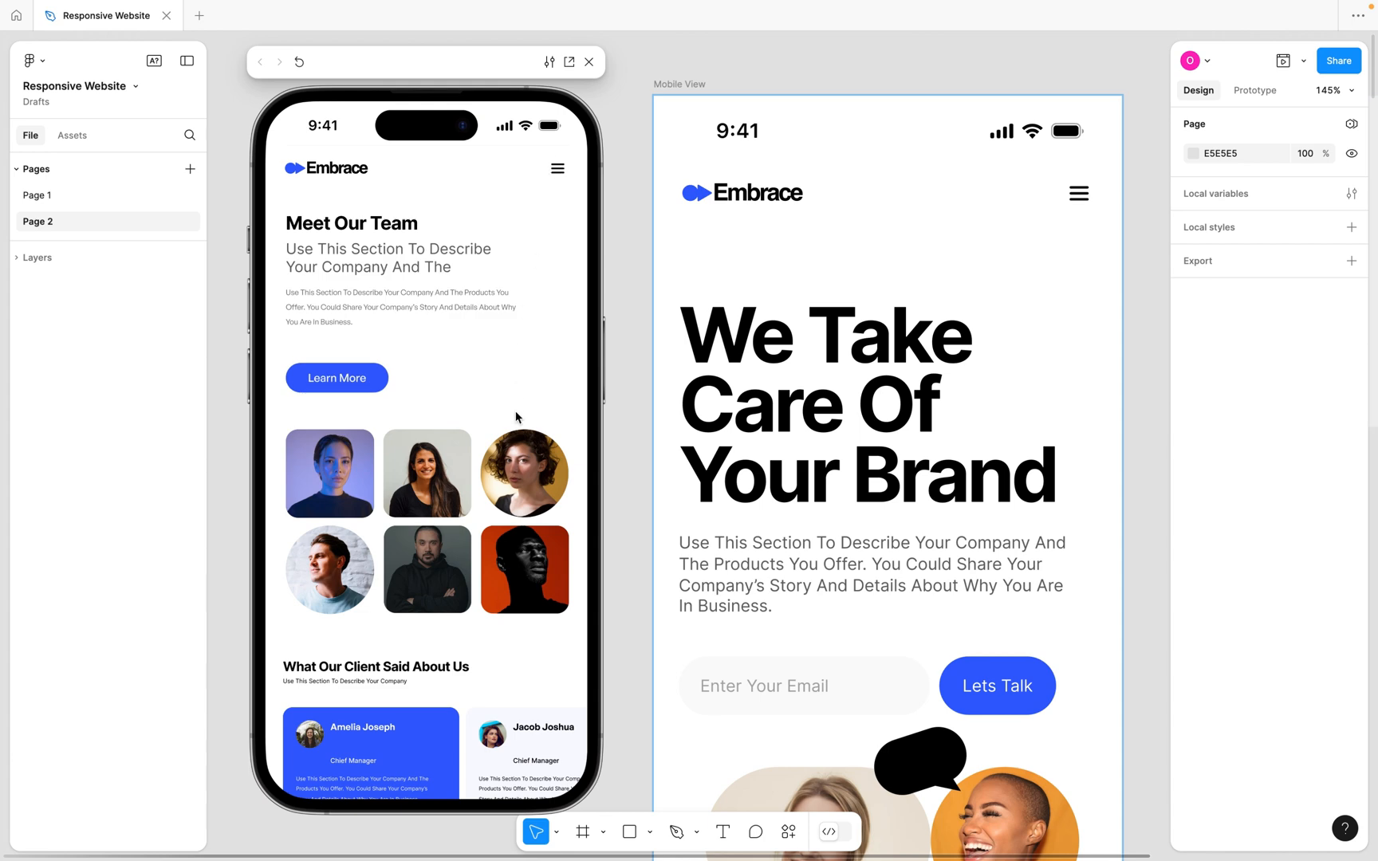
Examine the remaining mobile preview sections and the Companies We Work With block, ending at the hero section.
scroll(516, 417, down, 10)
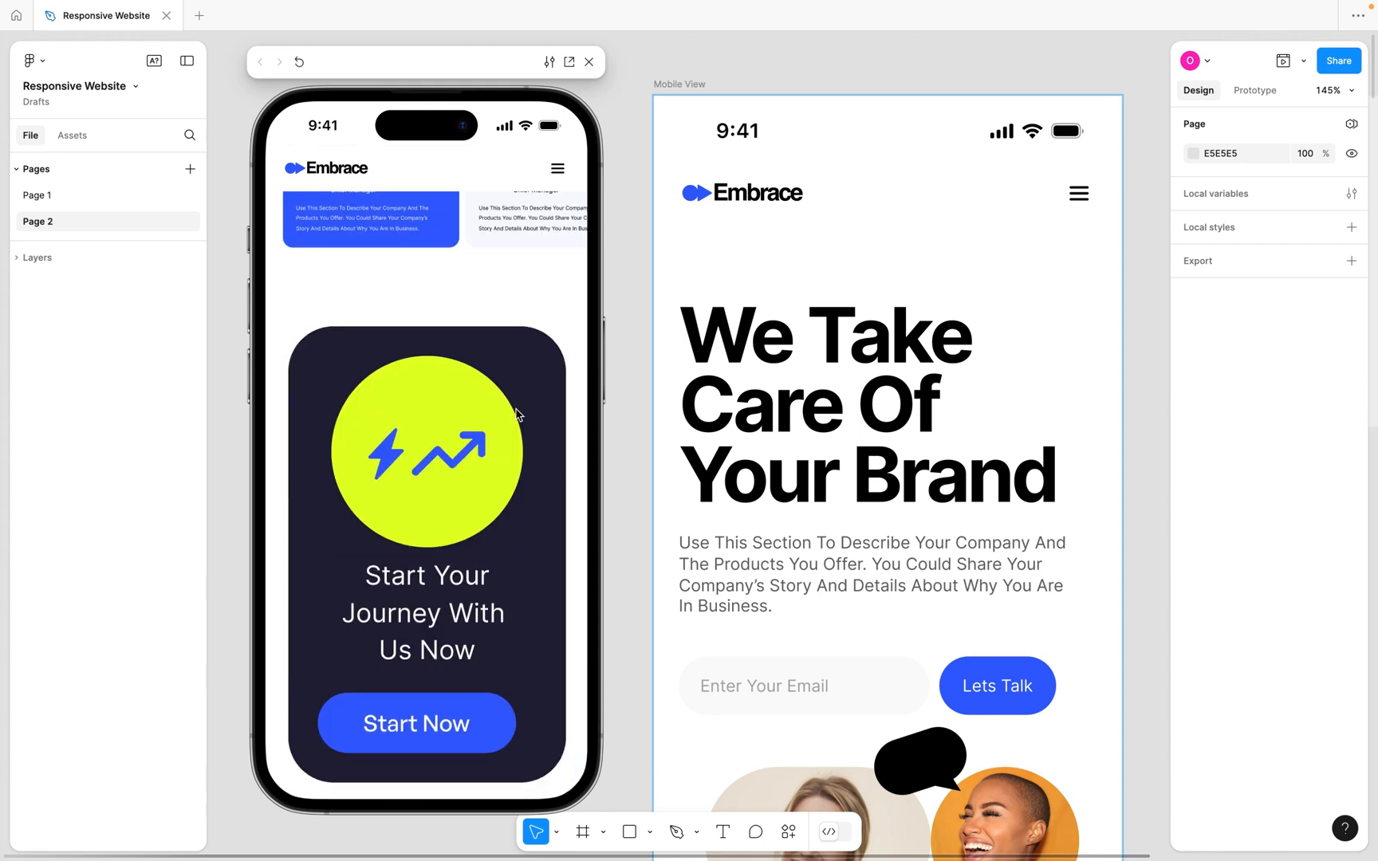
scroll(516, 409, down, 8)
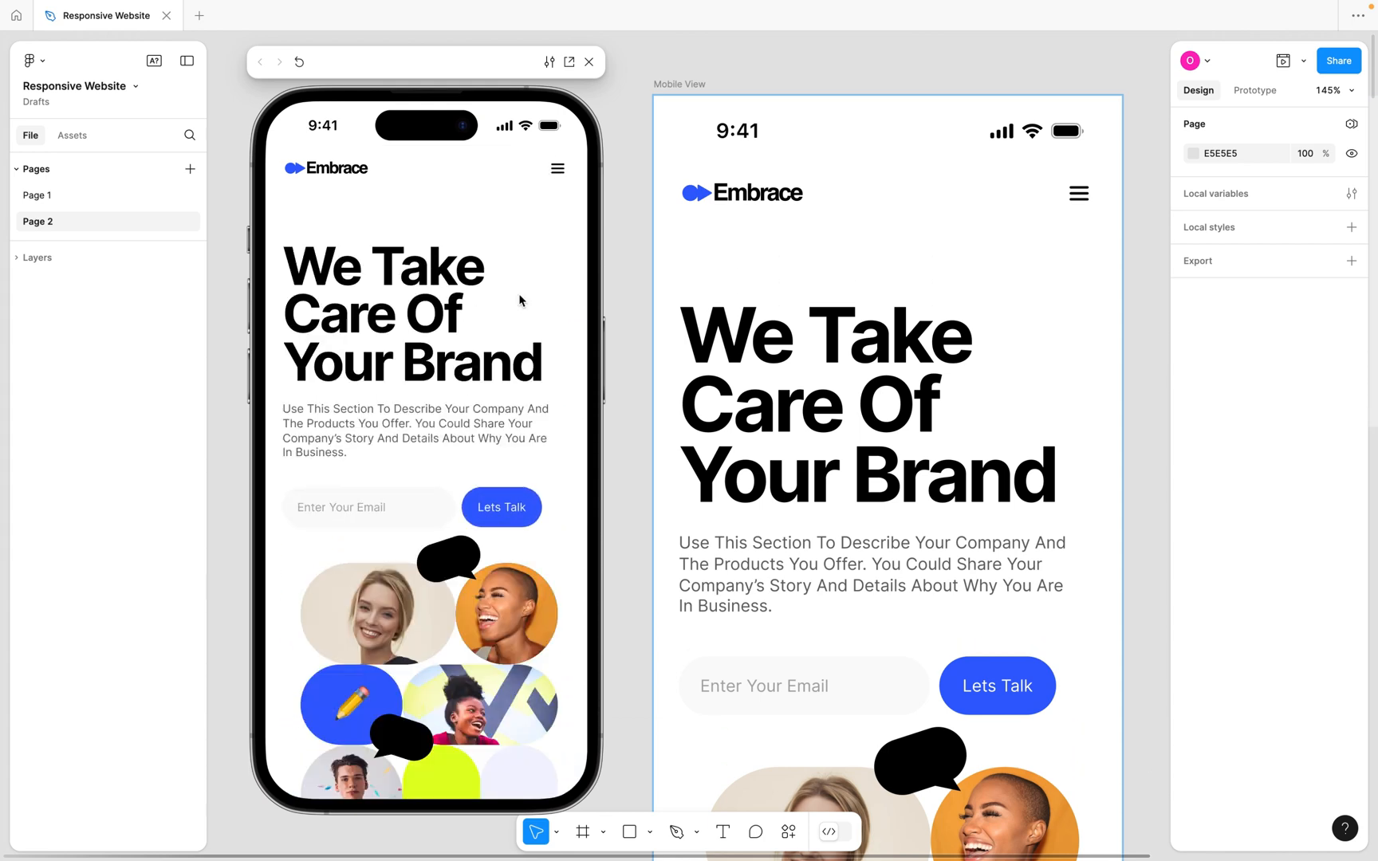
scroll(523, 284, down, 1)
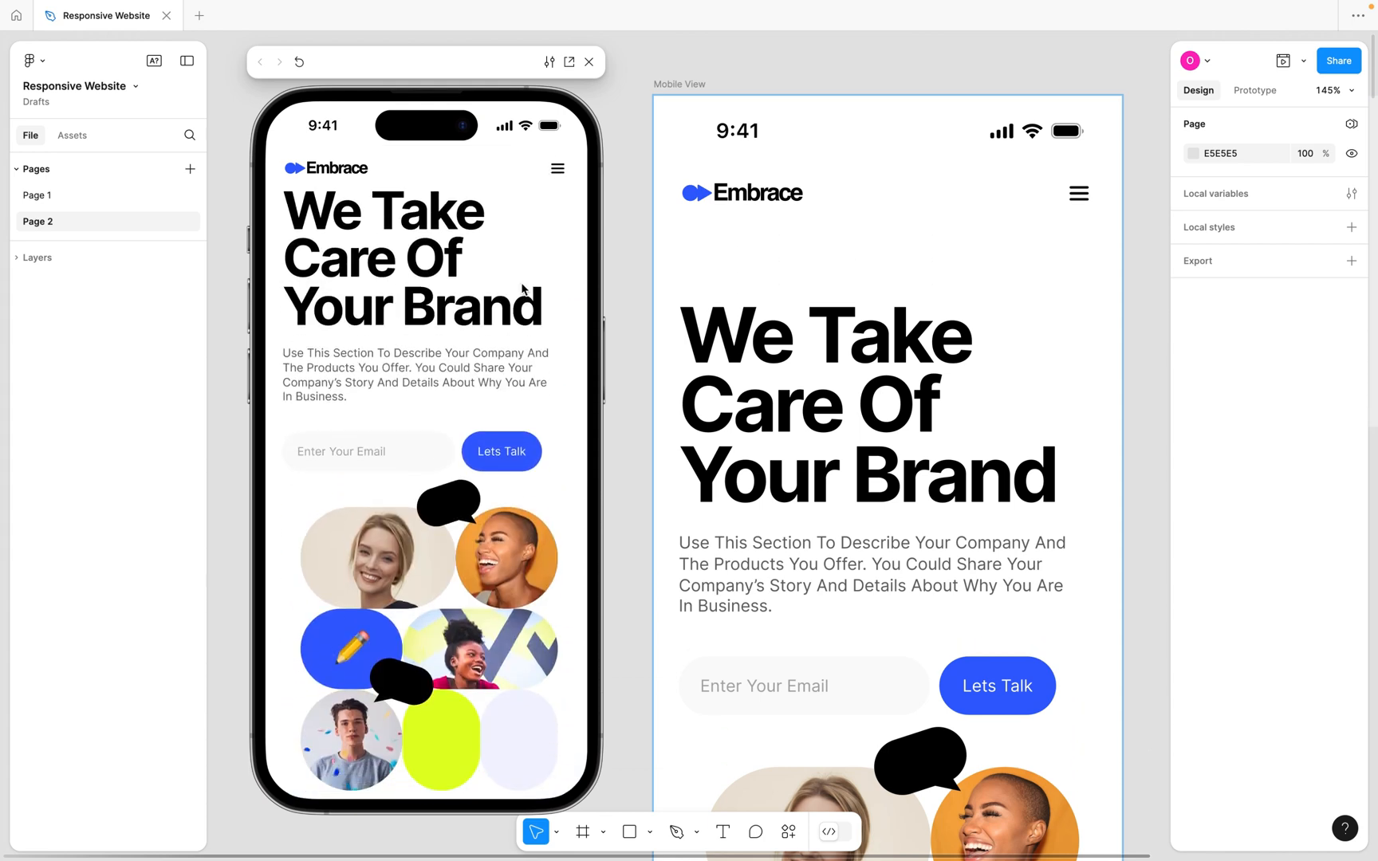
scroll(522, 289, down, 8)
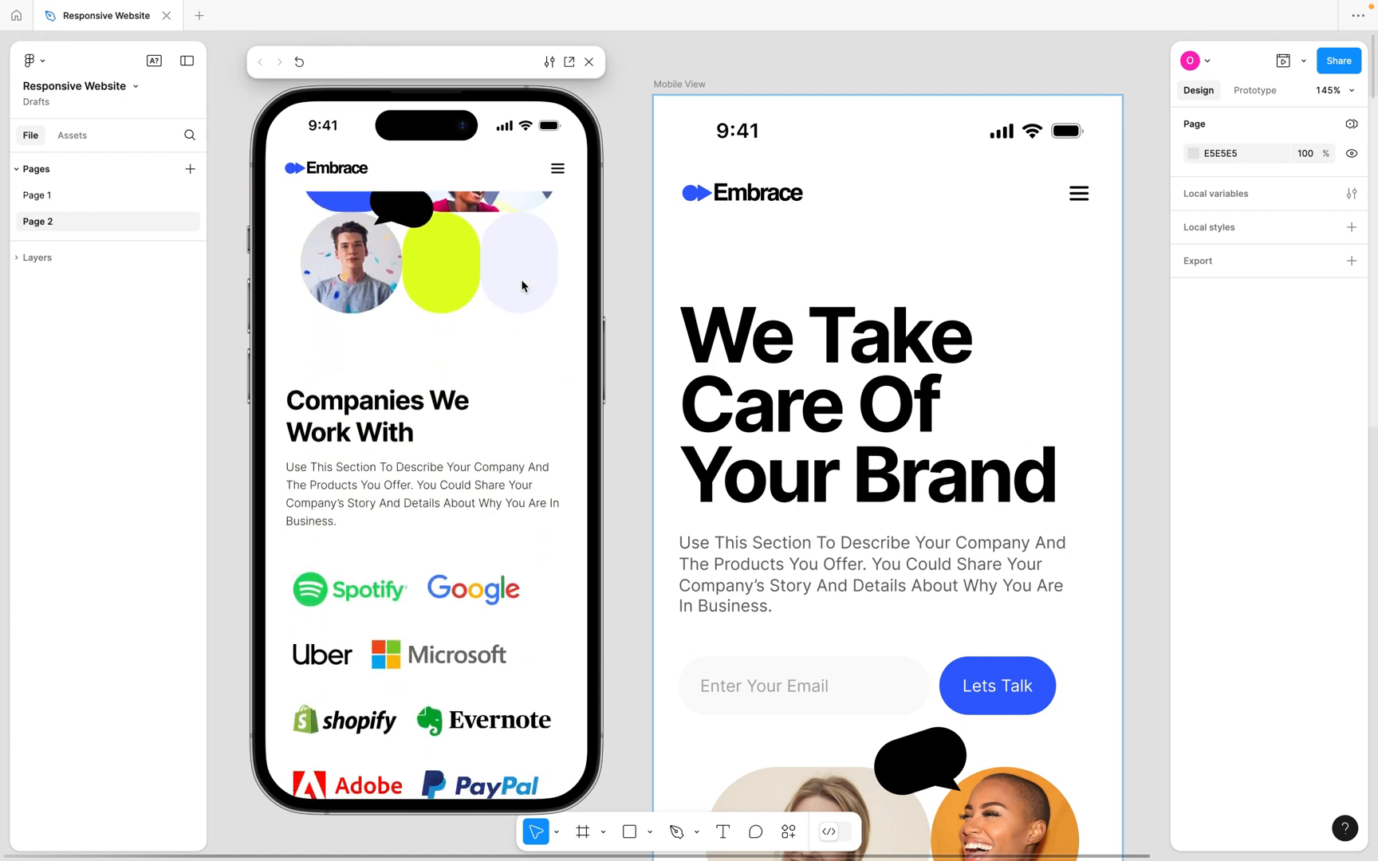
scroll(522, 285, up, 7)
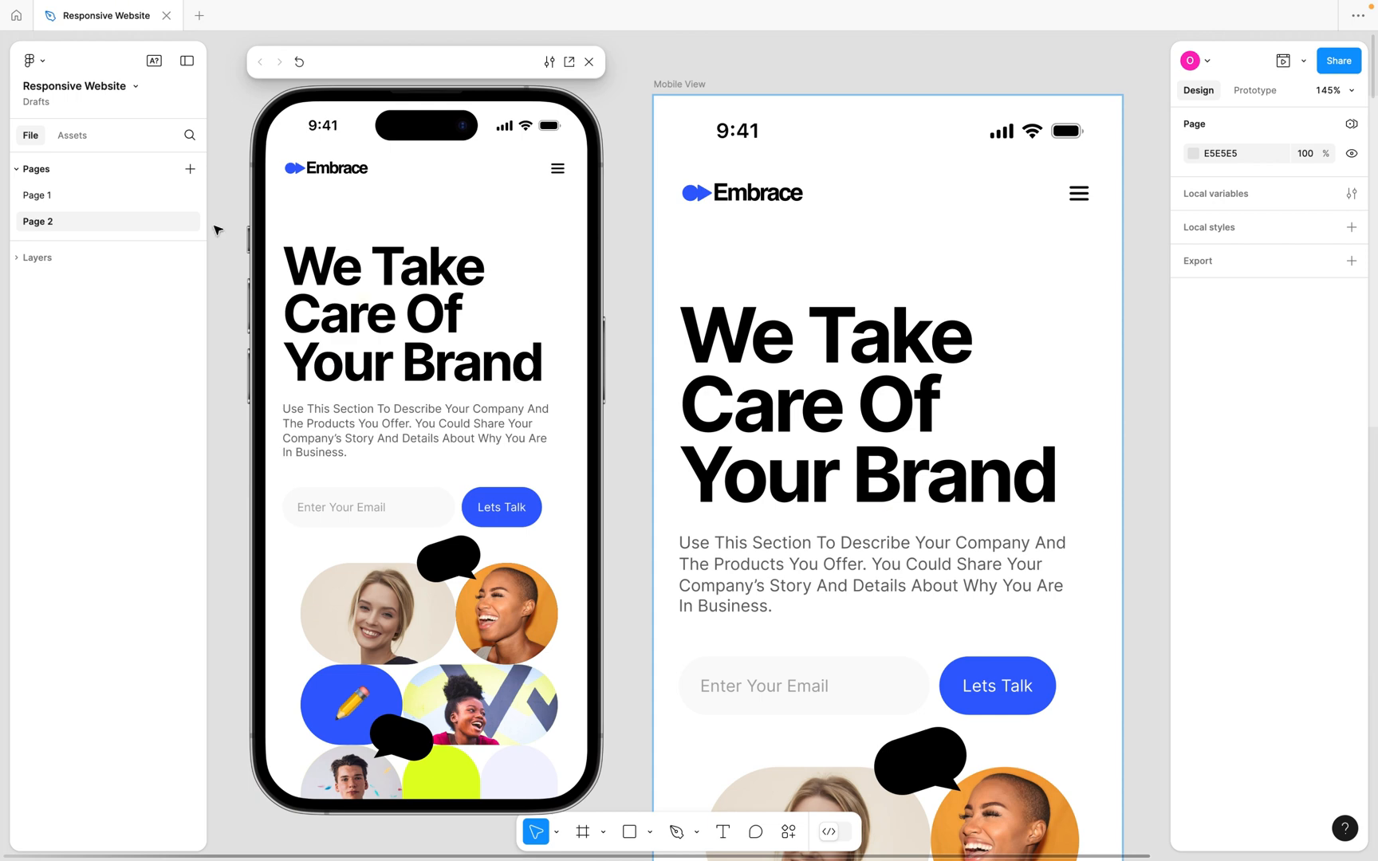
Return to Page 1 and inspect the four-item feature grid in the desktop How It Works section.
click(40, 196)
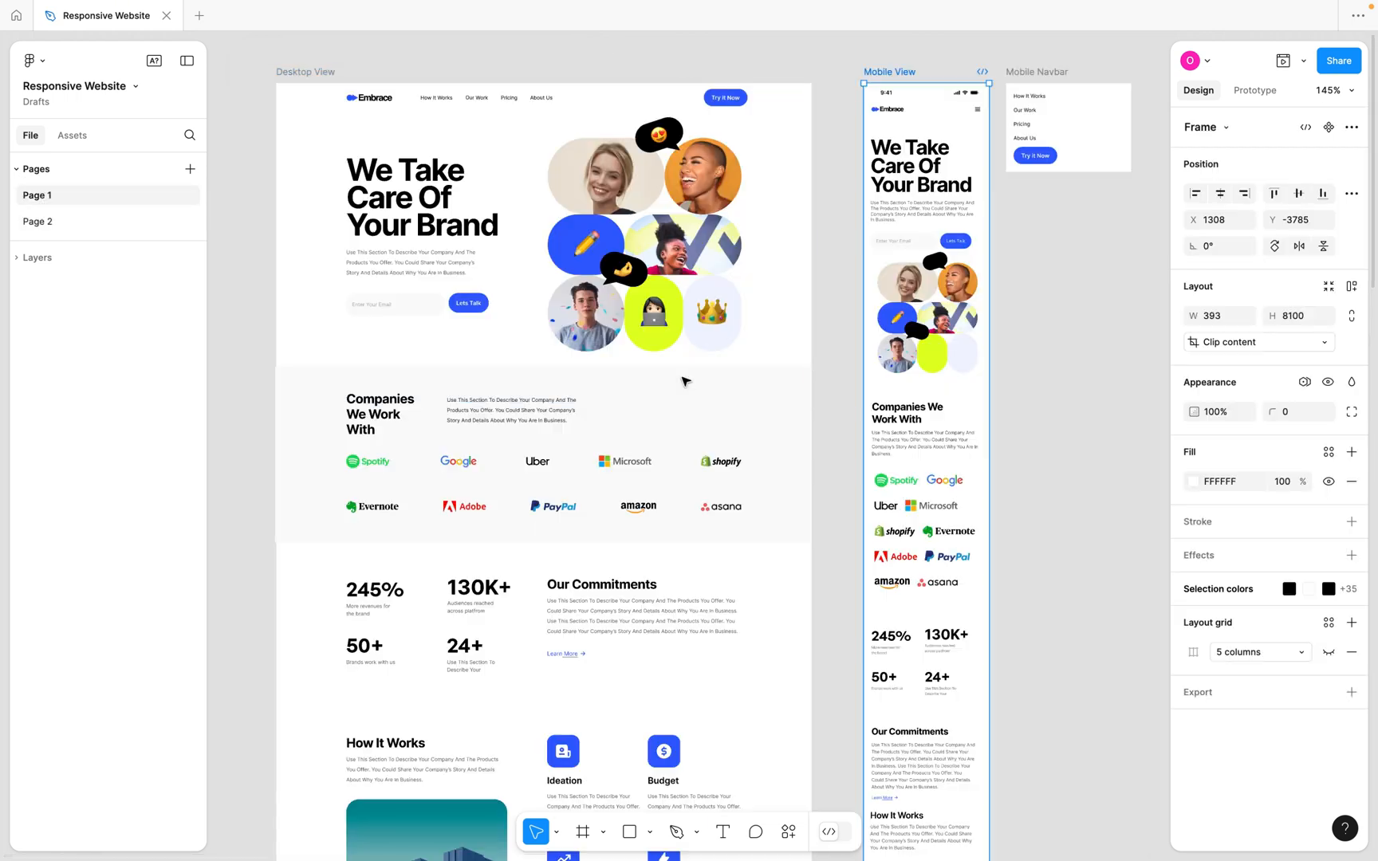
scroll(684, 375, down, 2)
scroll(684, 375, down, 10)
scroll(682, 375, up, 3)
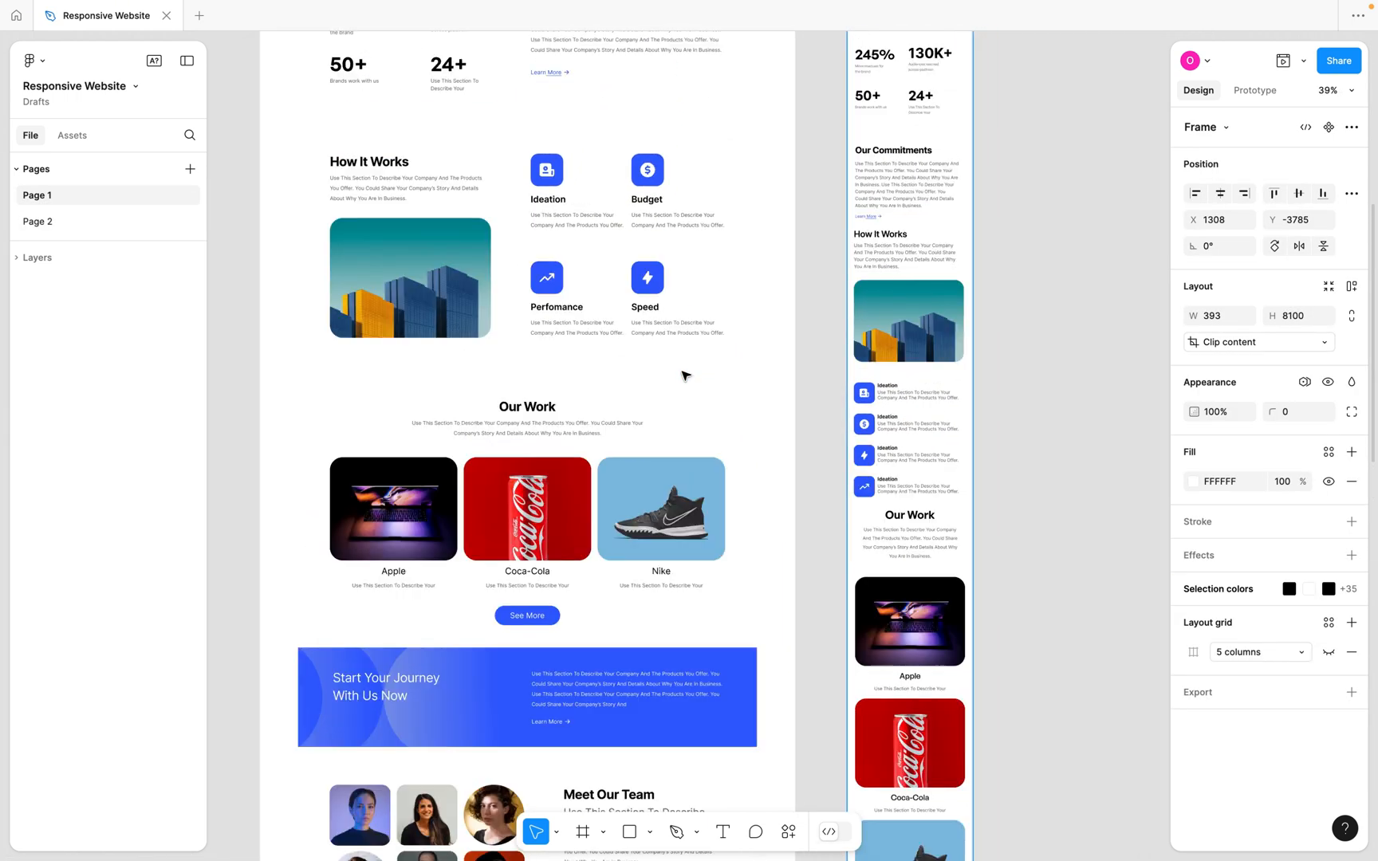
double_click(599, 263)
double_click(595, 263)
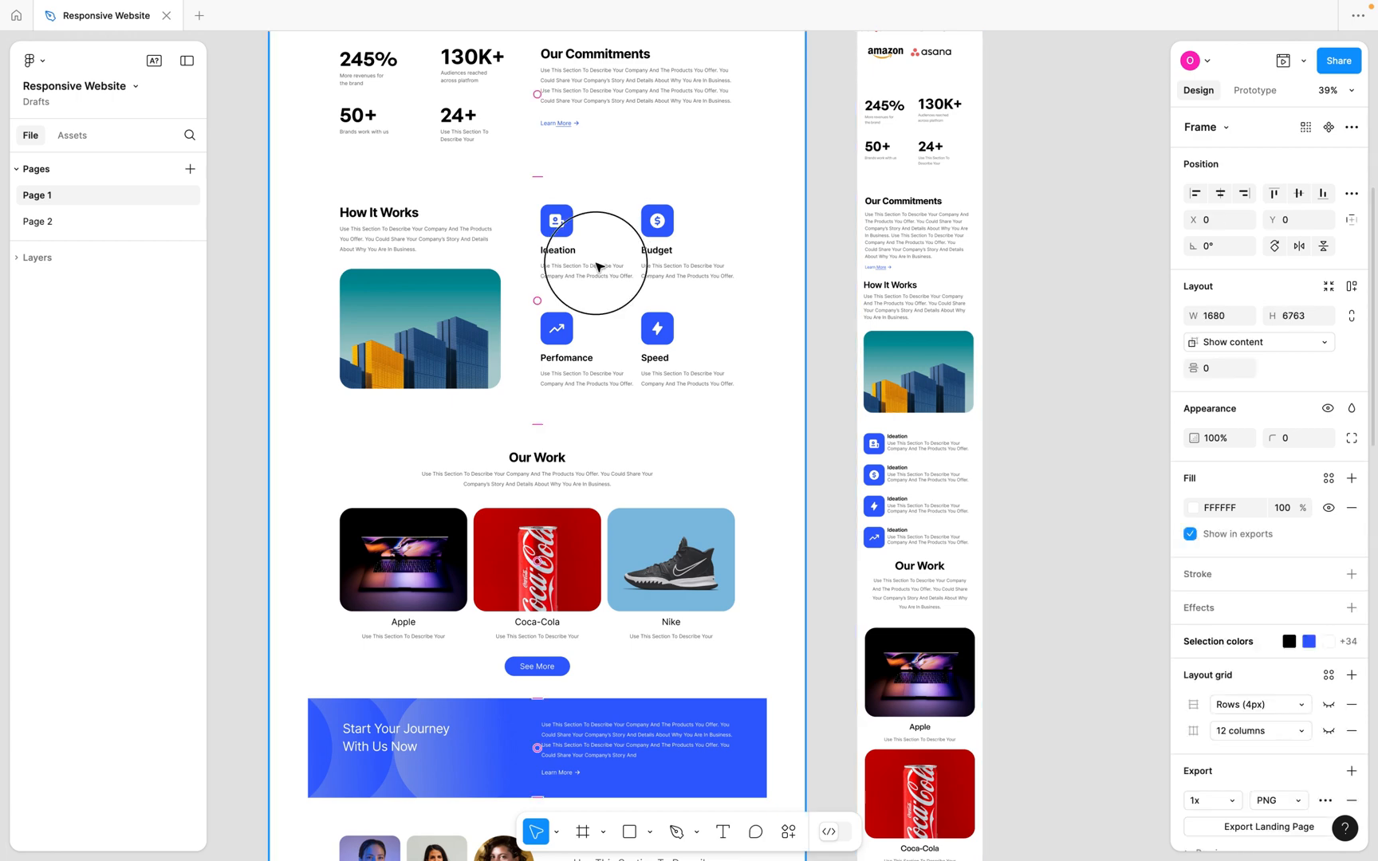
double_click(596, 263)
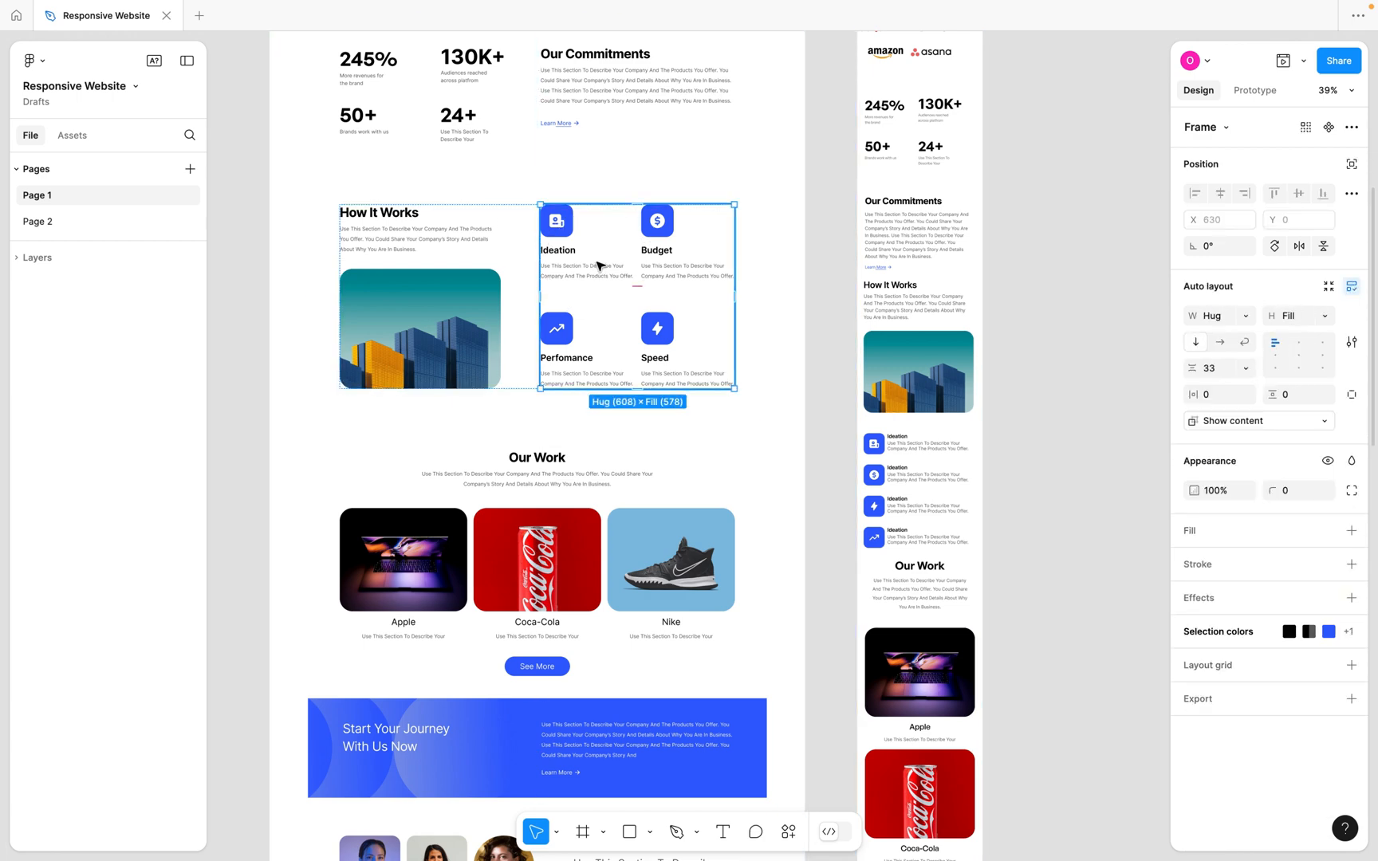
Inspect the stacked feature rows in the mobile How It Works section.
scroll(931, 504, right, 1)
scroll(933, 501, up, 5)
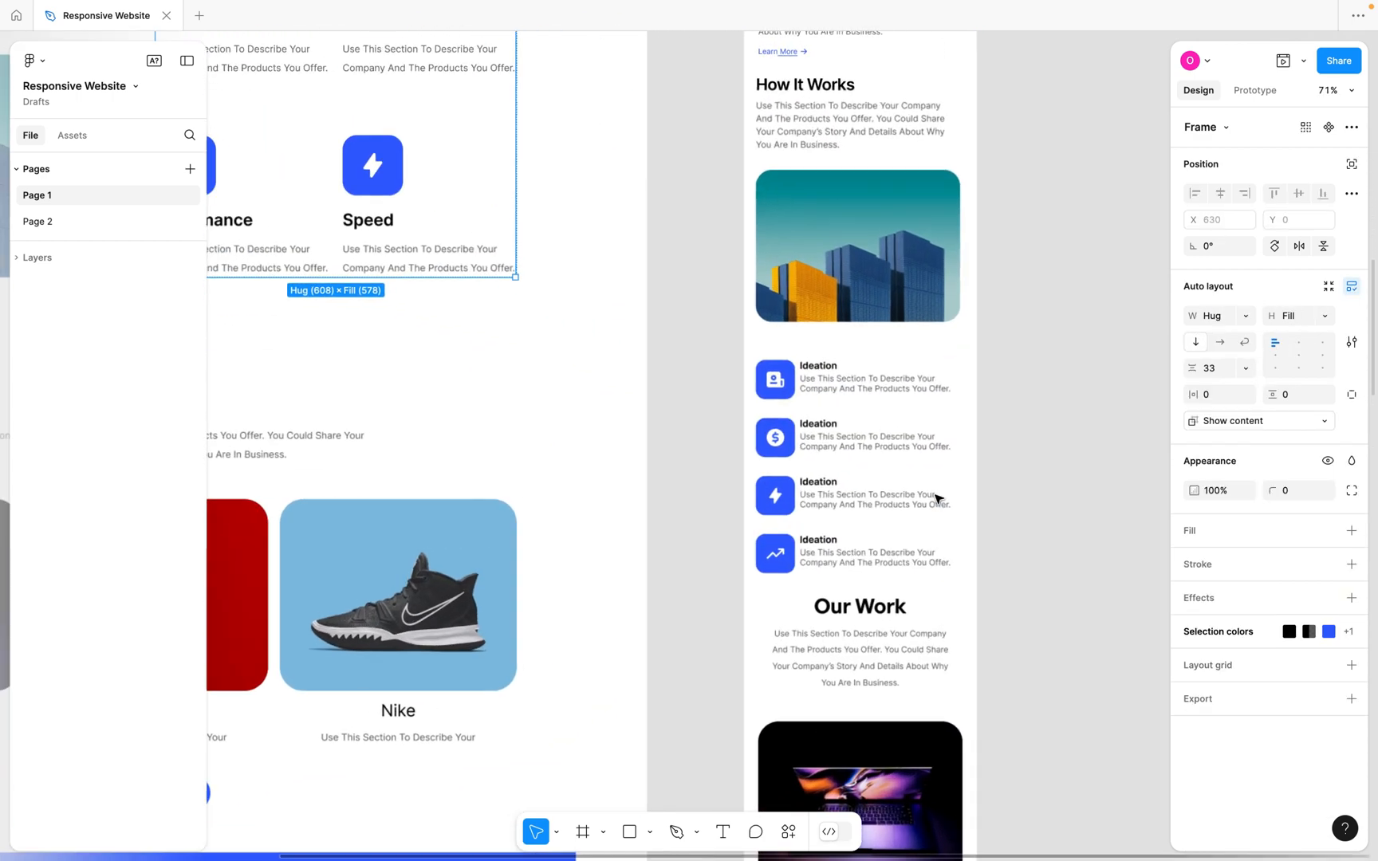
double_click(889, 455)
click(870, 396)
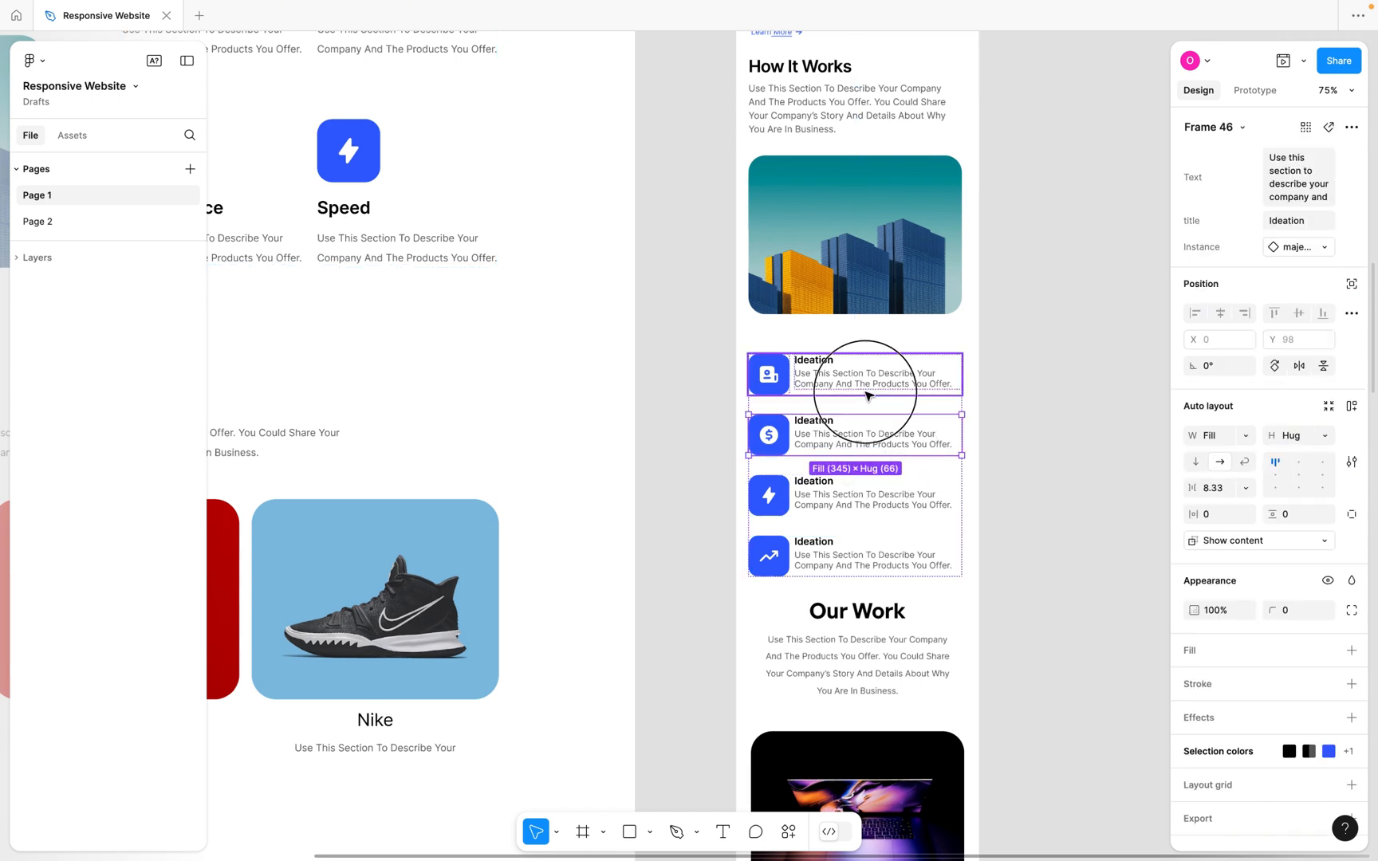
click(892, 448)
click(875, 500)
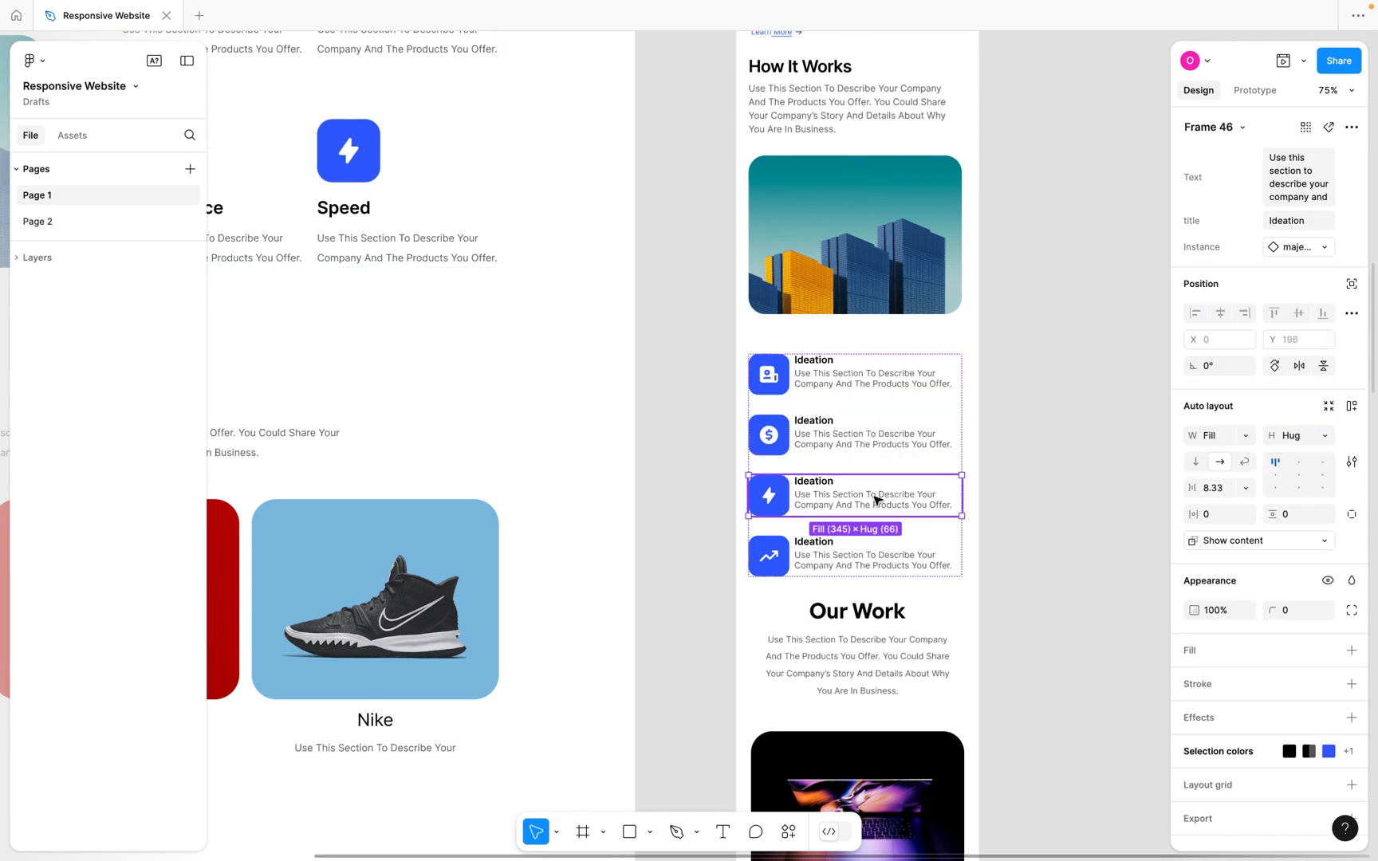
Compare the desktop and mobile layouts from How It Works up to the hero, and select the Mobile View frame.
scroll(917, 560, down, 3)
scroll(917, 560, left, 5)
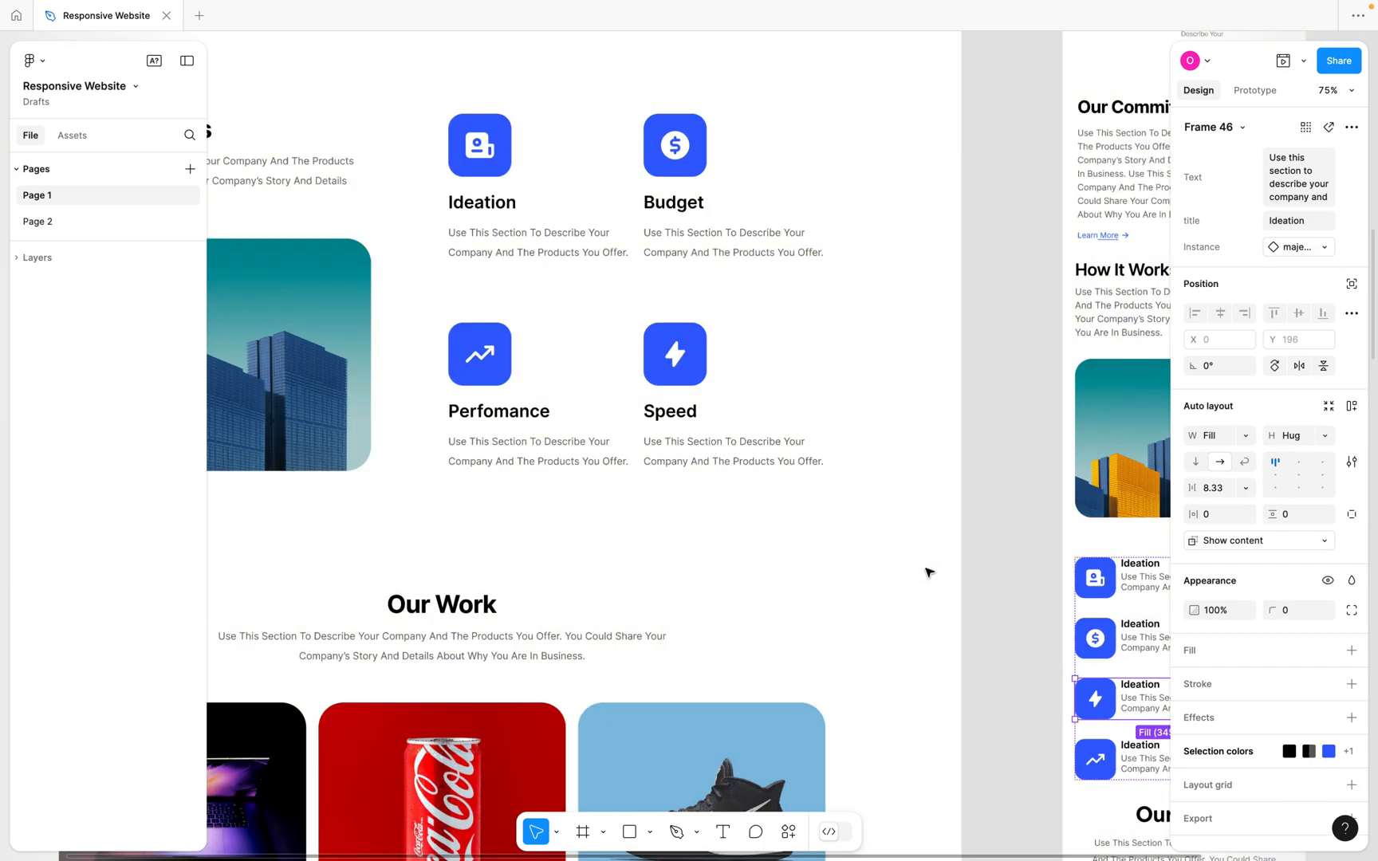
scroll(925, 578, down, 3)
scroll(925, 578, up, 6)
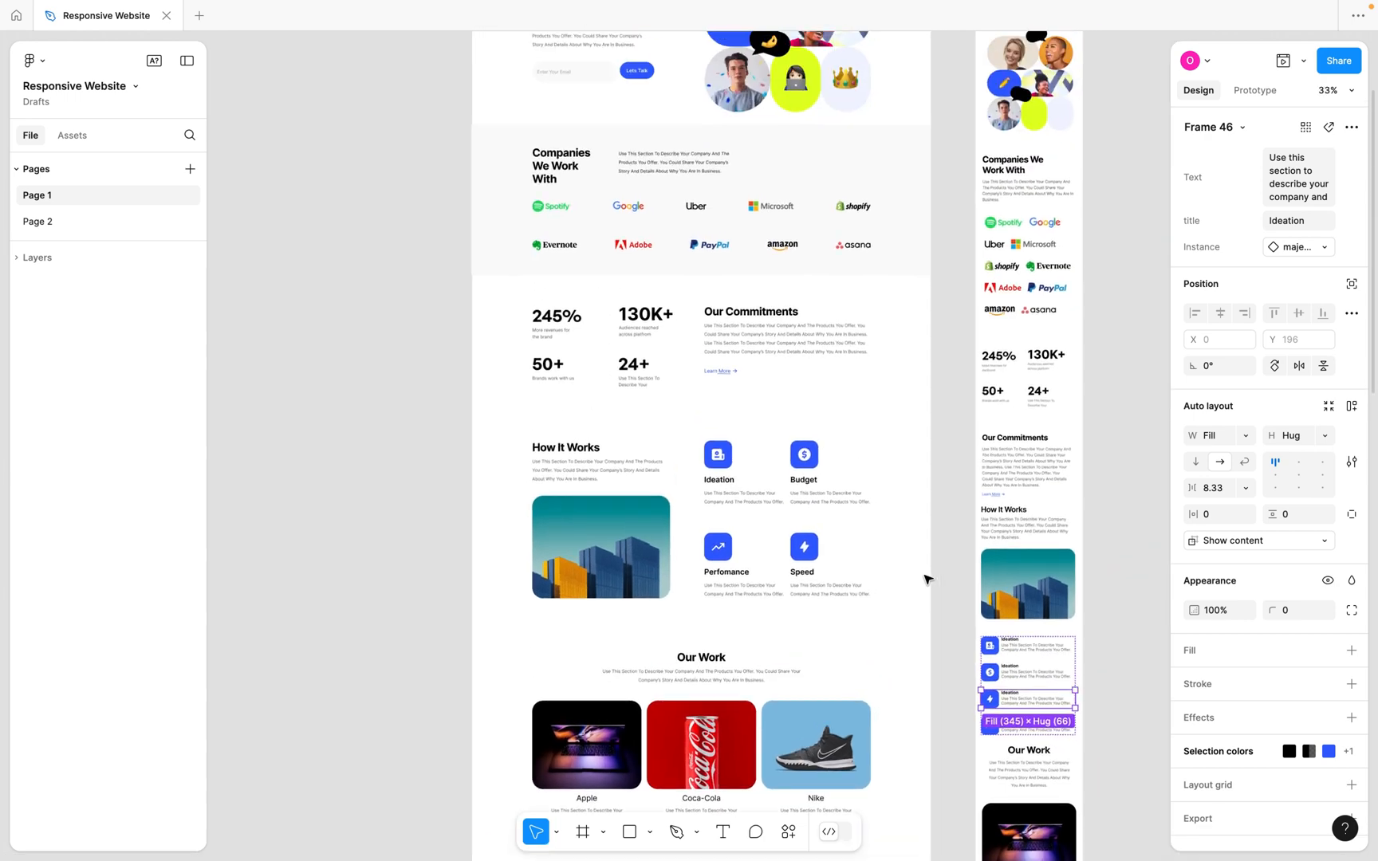
scroll(925, 578, up, 2)
scroll(925, 578, right, 2)
scroll(925, 578, down, 1)
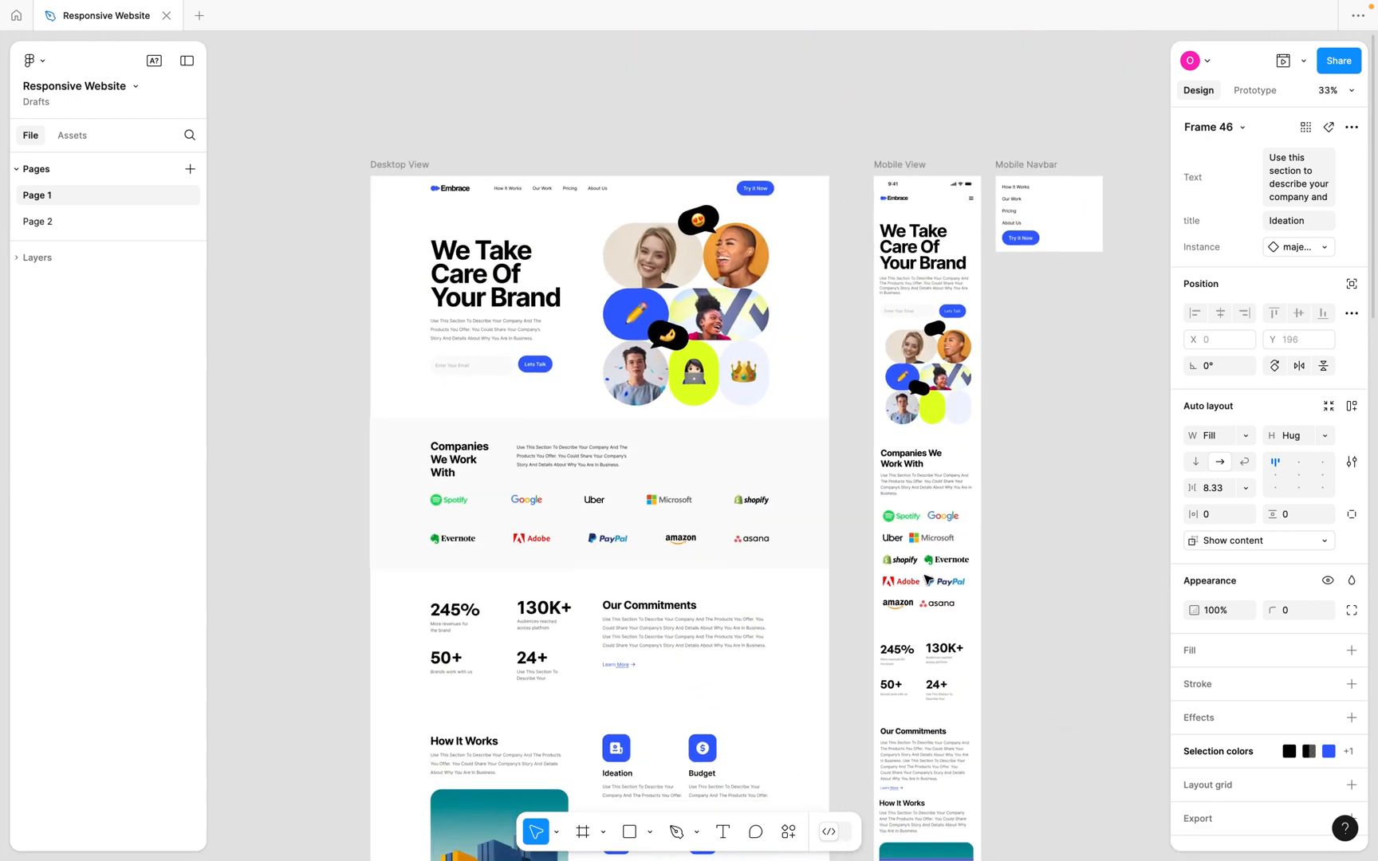
scroll(925, 580, up, 2)
scroll(928, 580, up, 1)
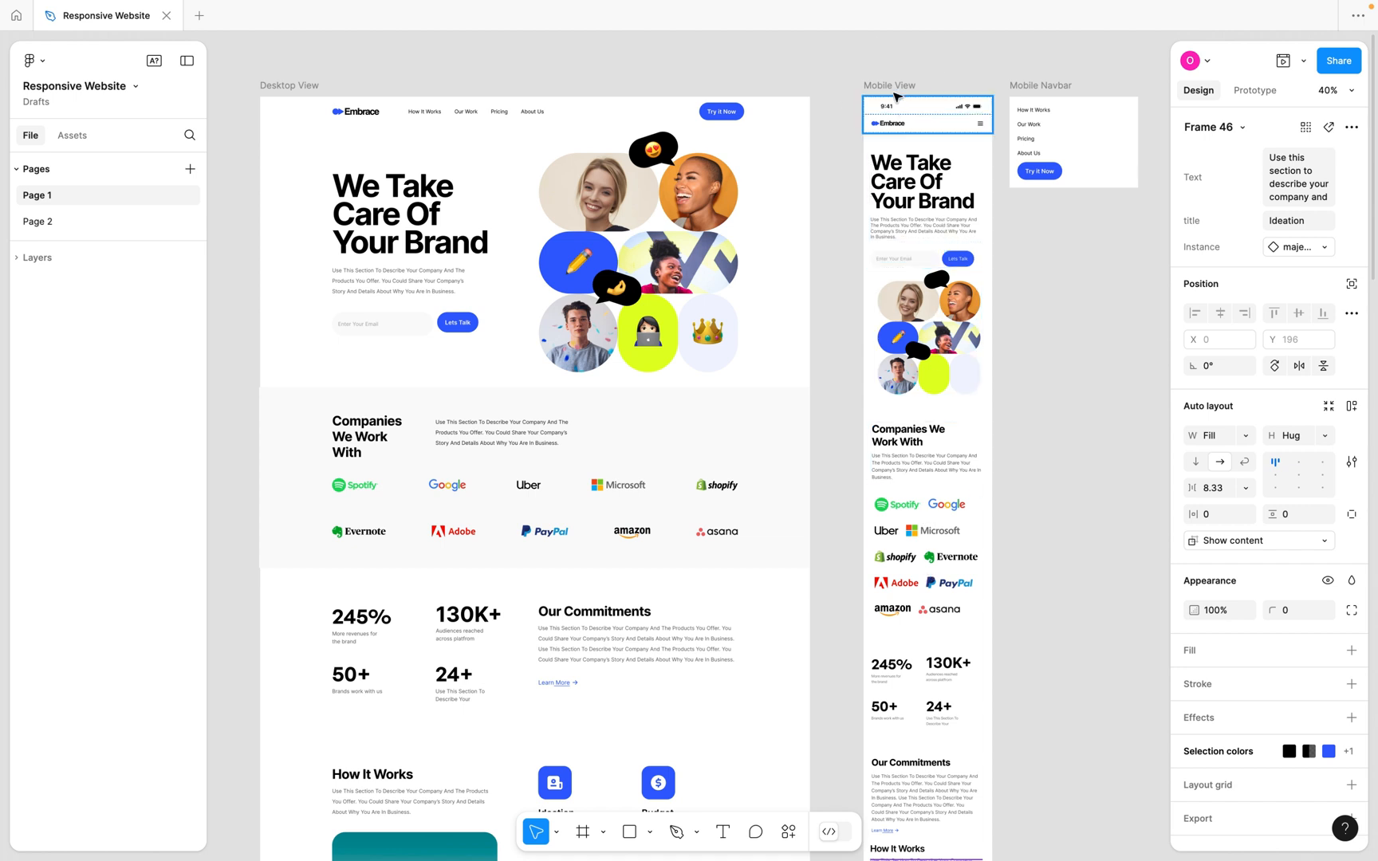
click(894, 92)
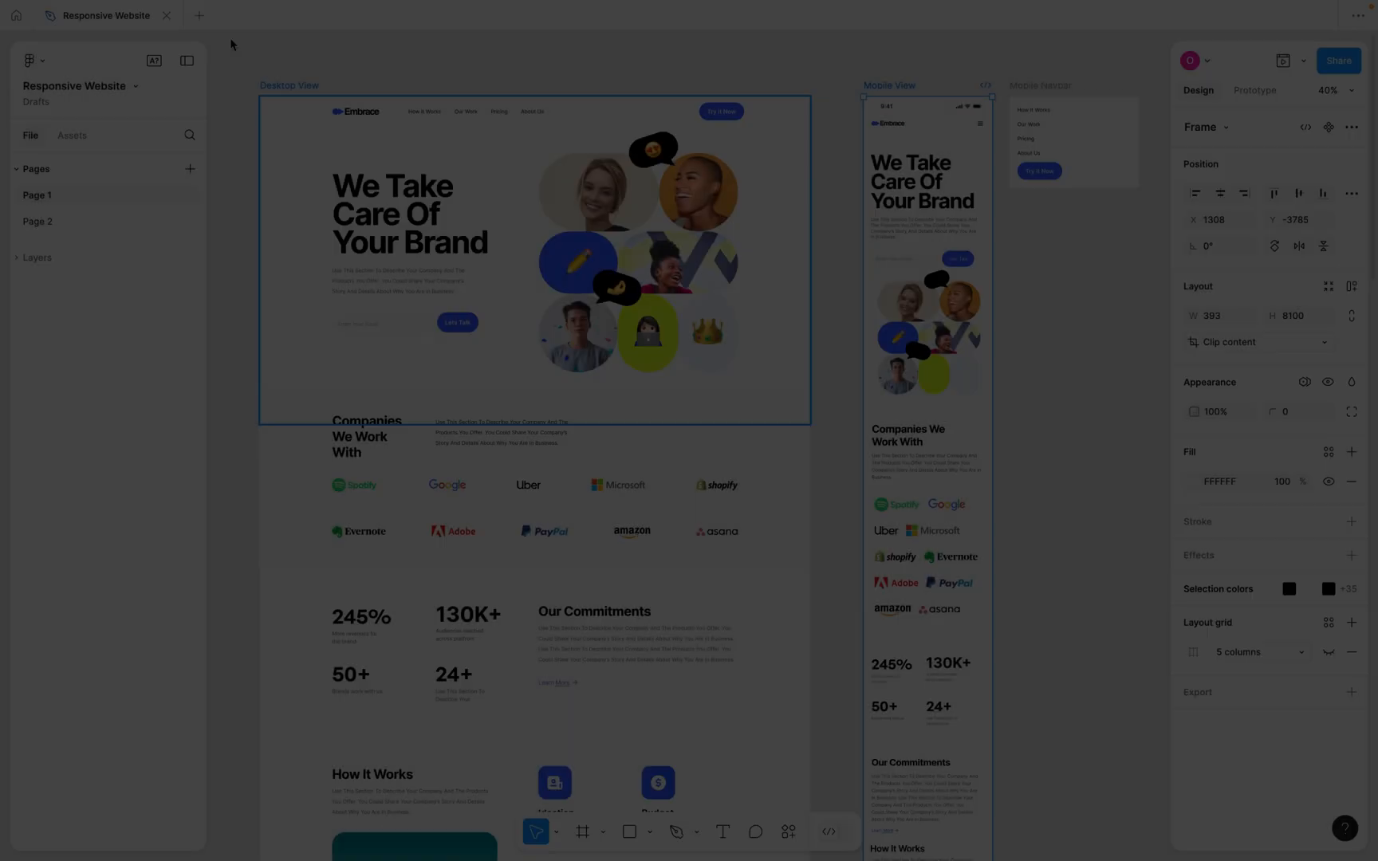
Create a new design file and paste a copy of the Desktop View frame from the Responsive Website file into it.
click(201, 21)
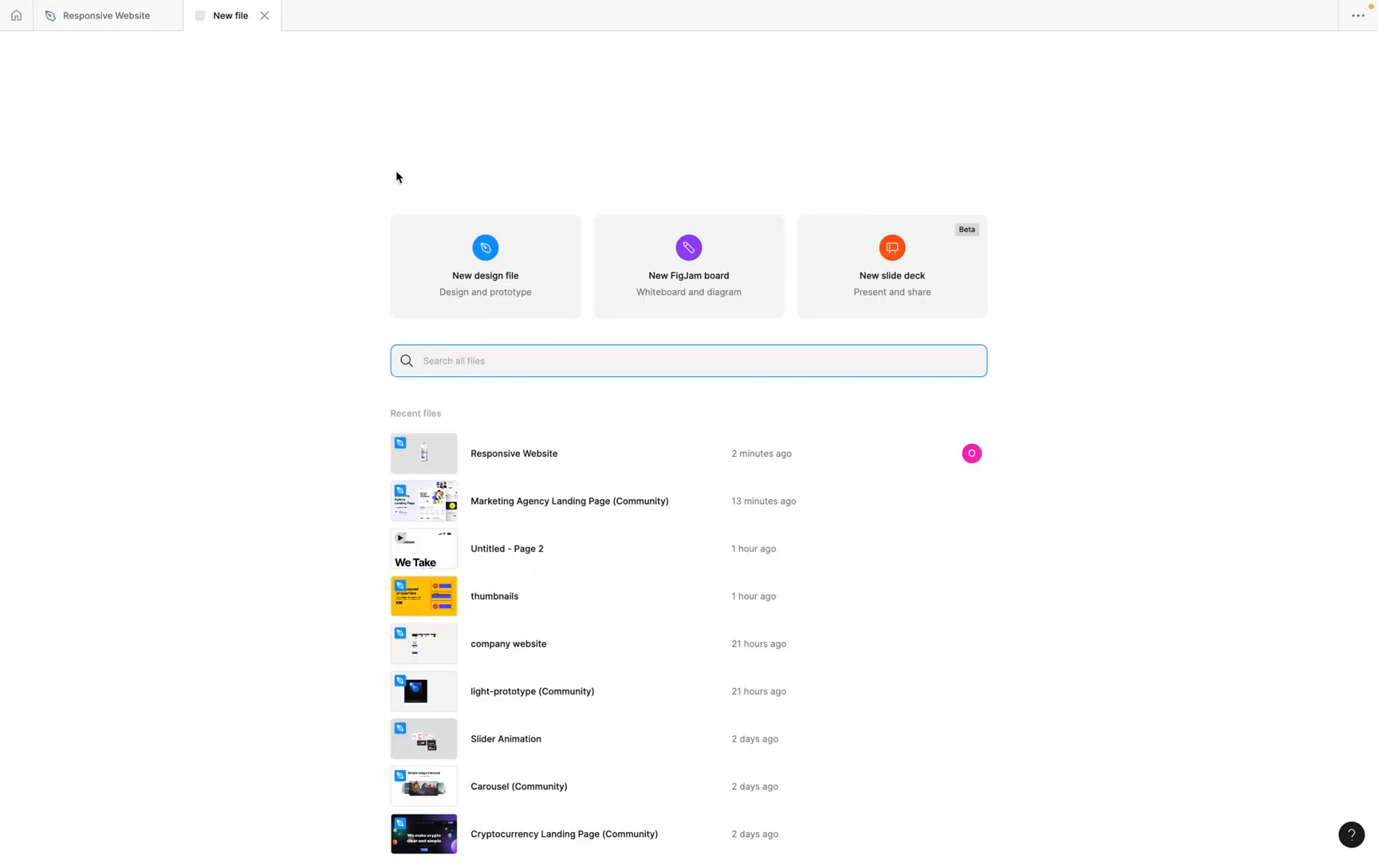
click(463, 285)
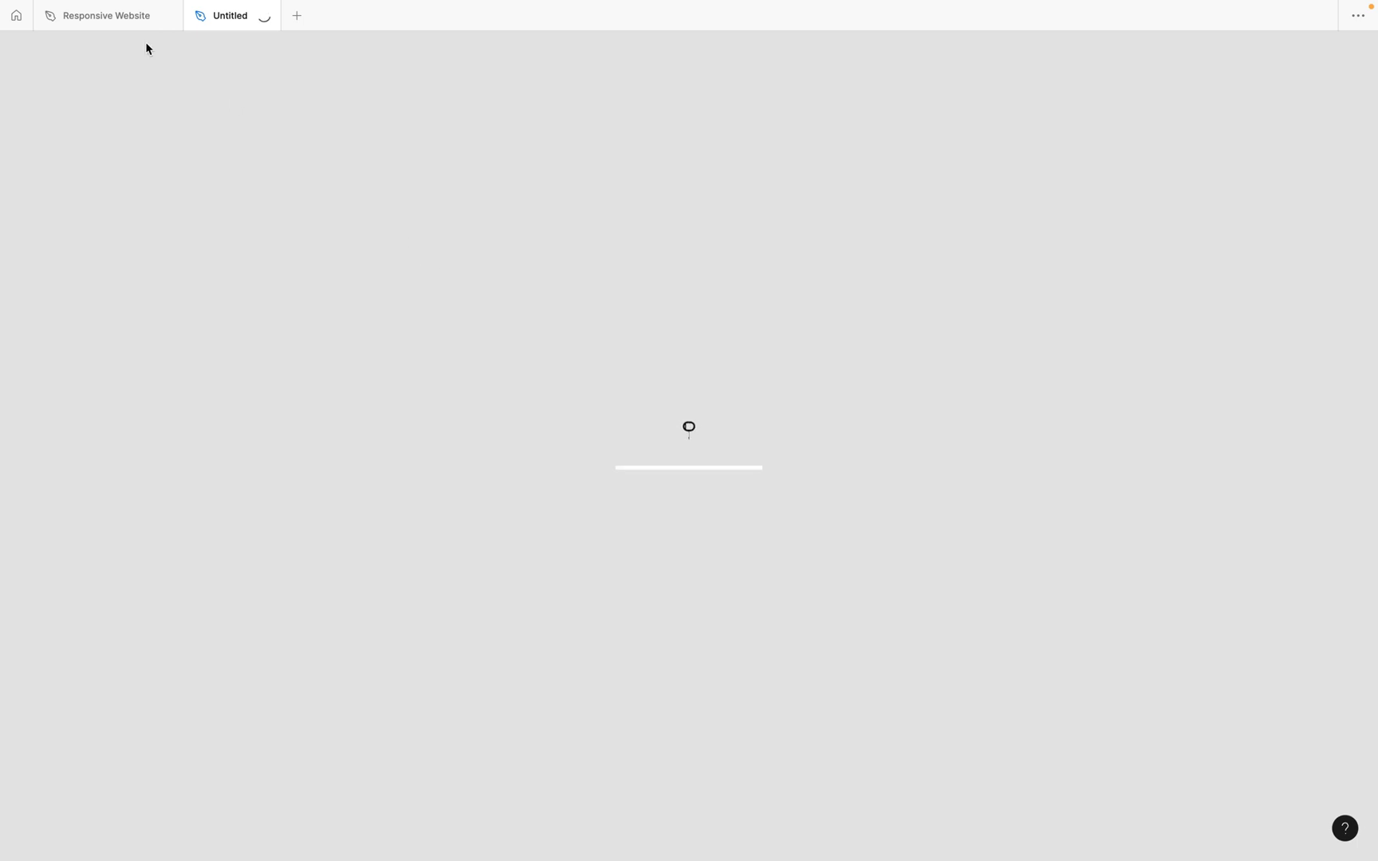
click(98, 15)
click(44, 171)
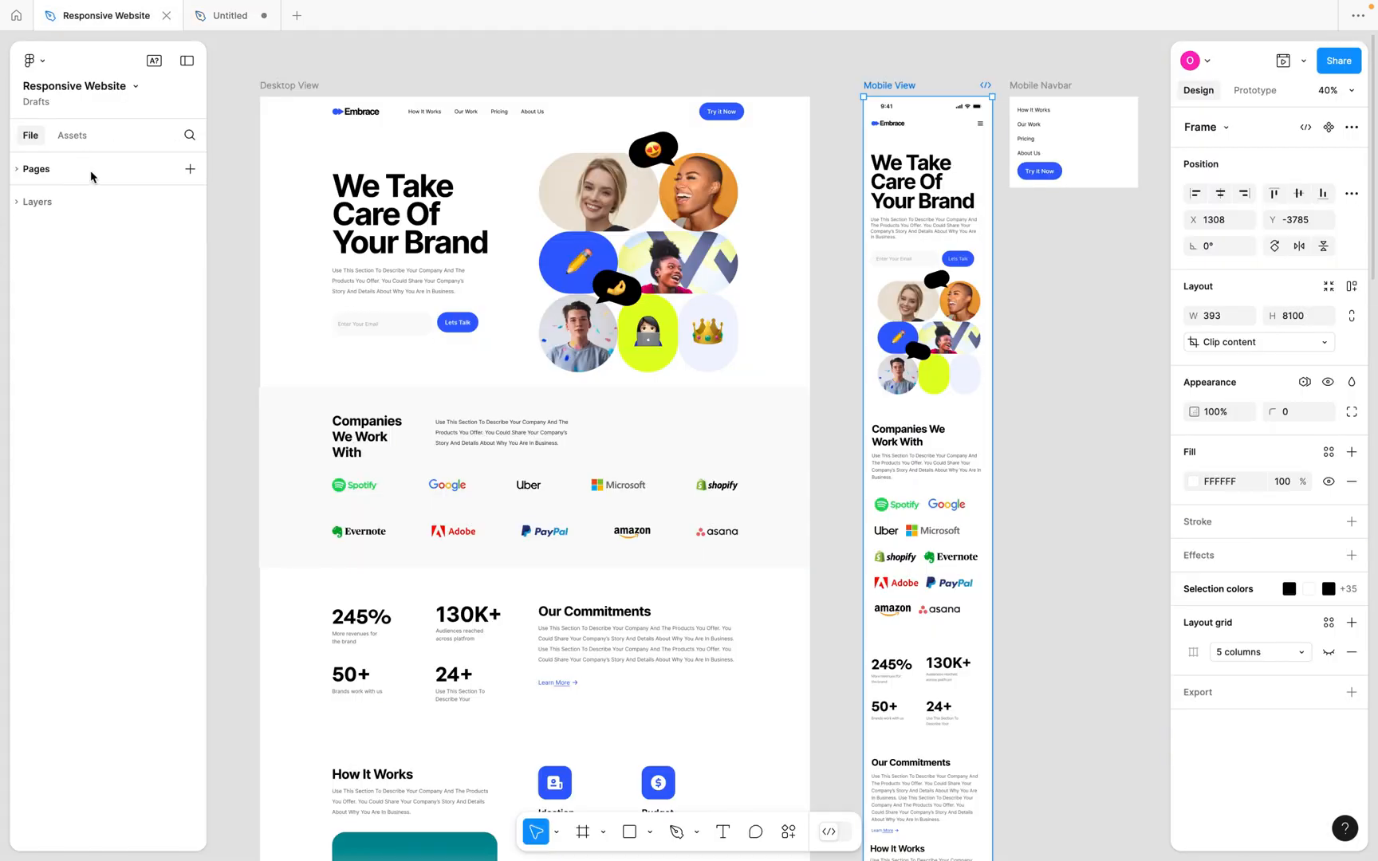
click(295, 85)
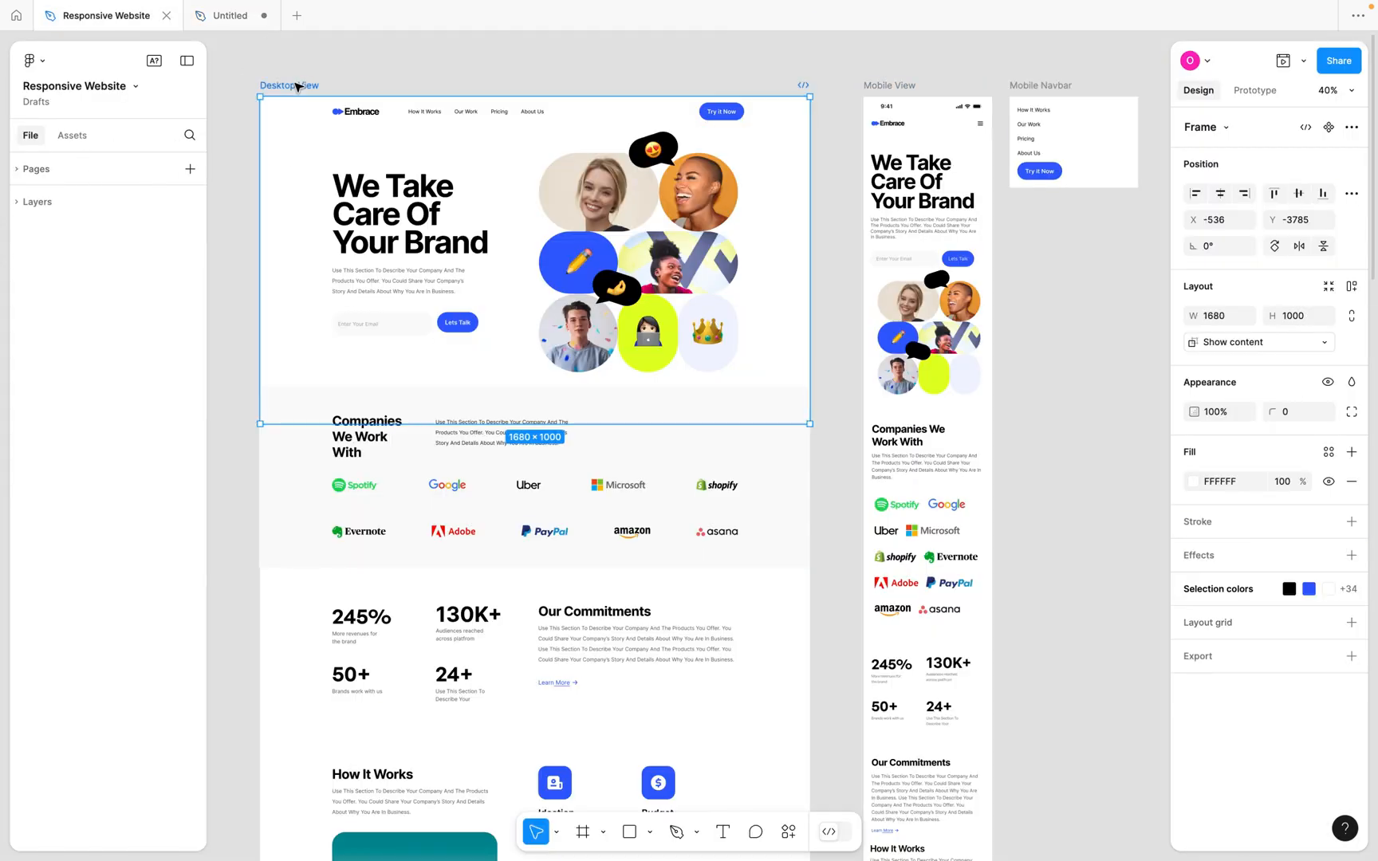
click(235, 17)
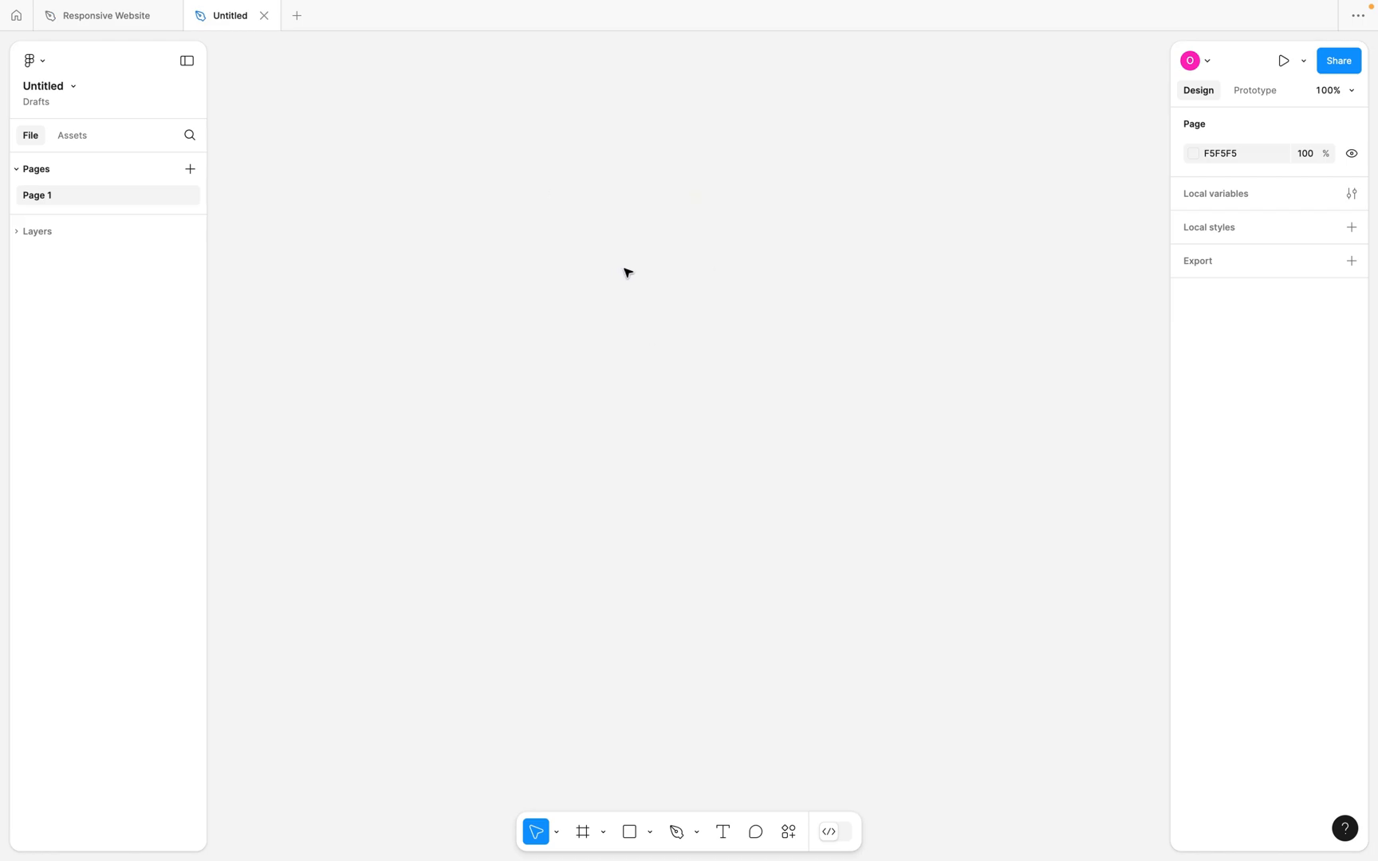
key(ctrl+v)
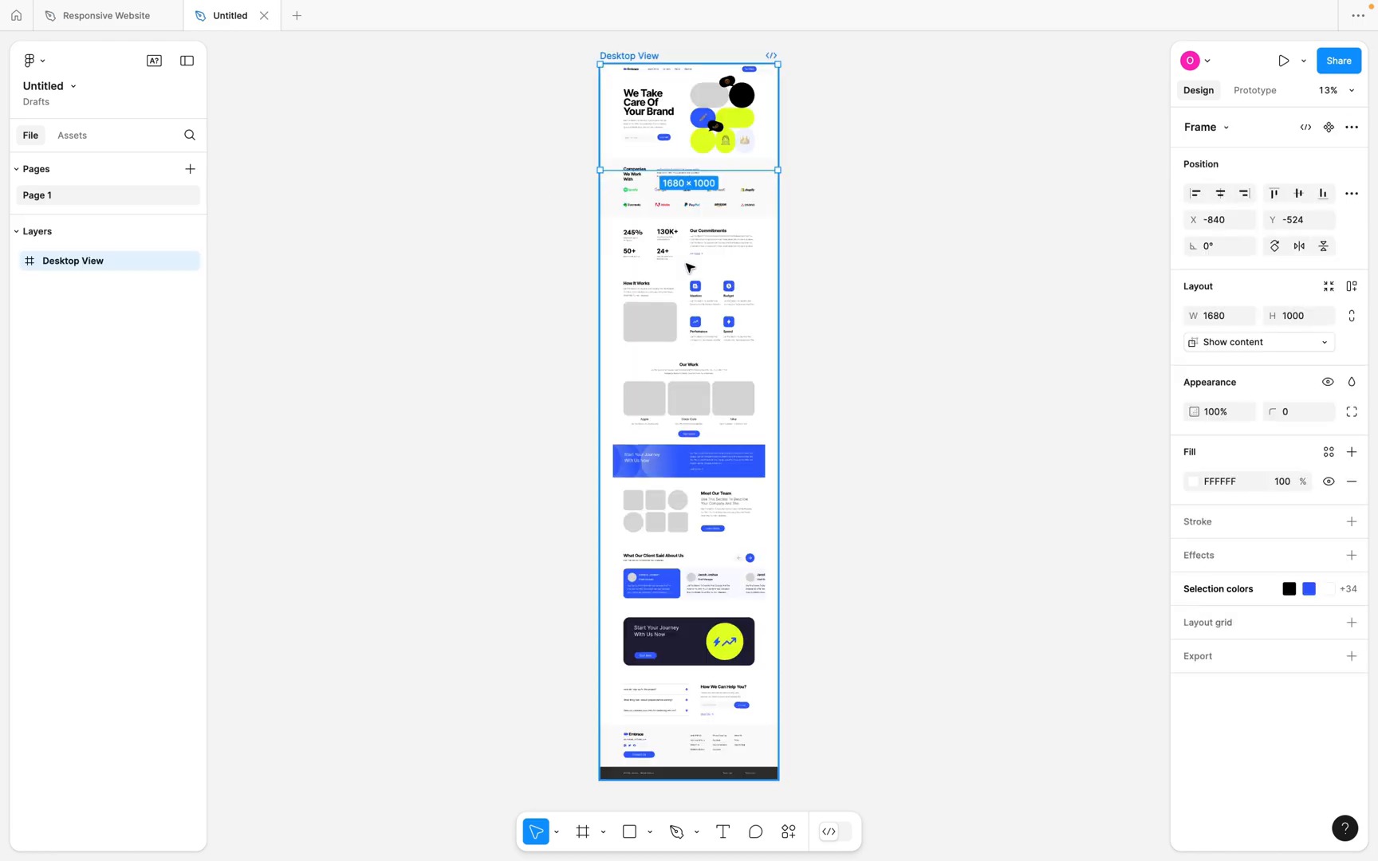
scroll(691, 263, up, 3)
scroll(692, 257, up, 5)
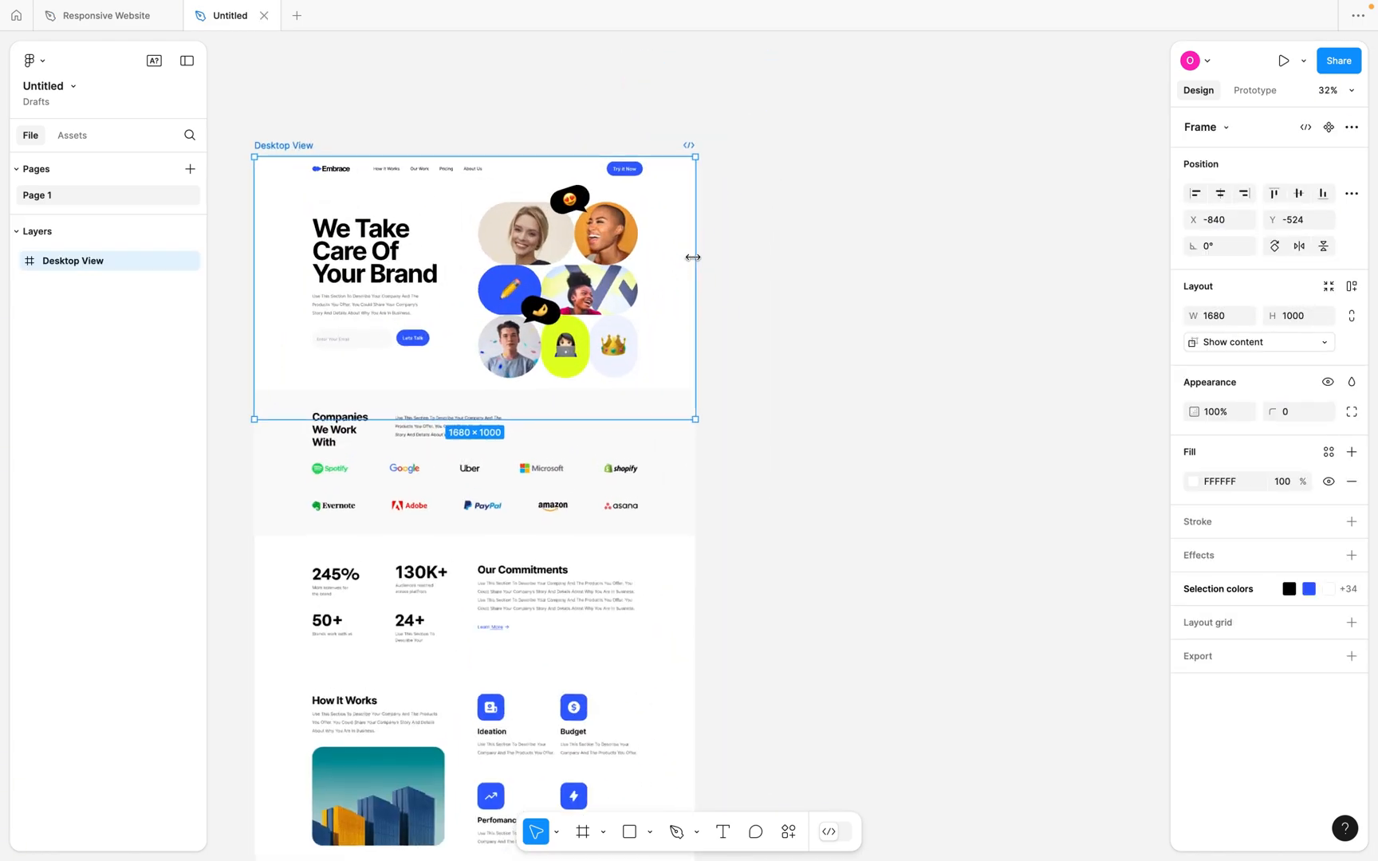
click(875, 270)
Add an iPhone 14 & 15 Pro frame beside the Desktop View frame.
scroll(874, 270, up, 1)
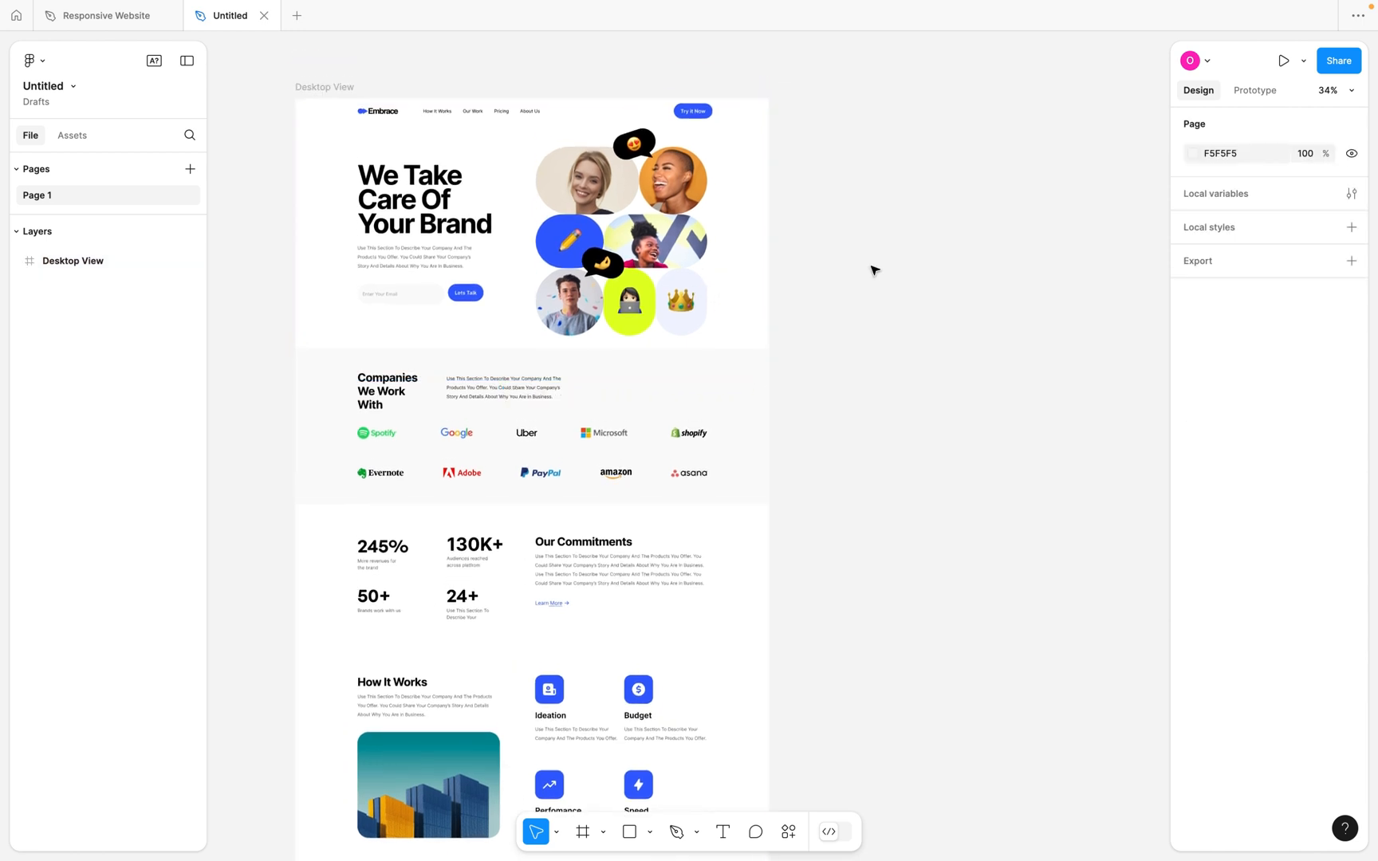
scroll(958, 530, up, 1)
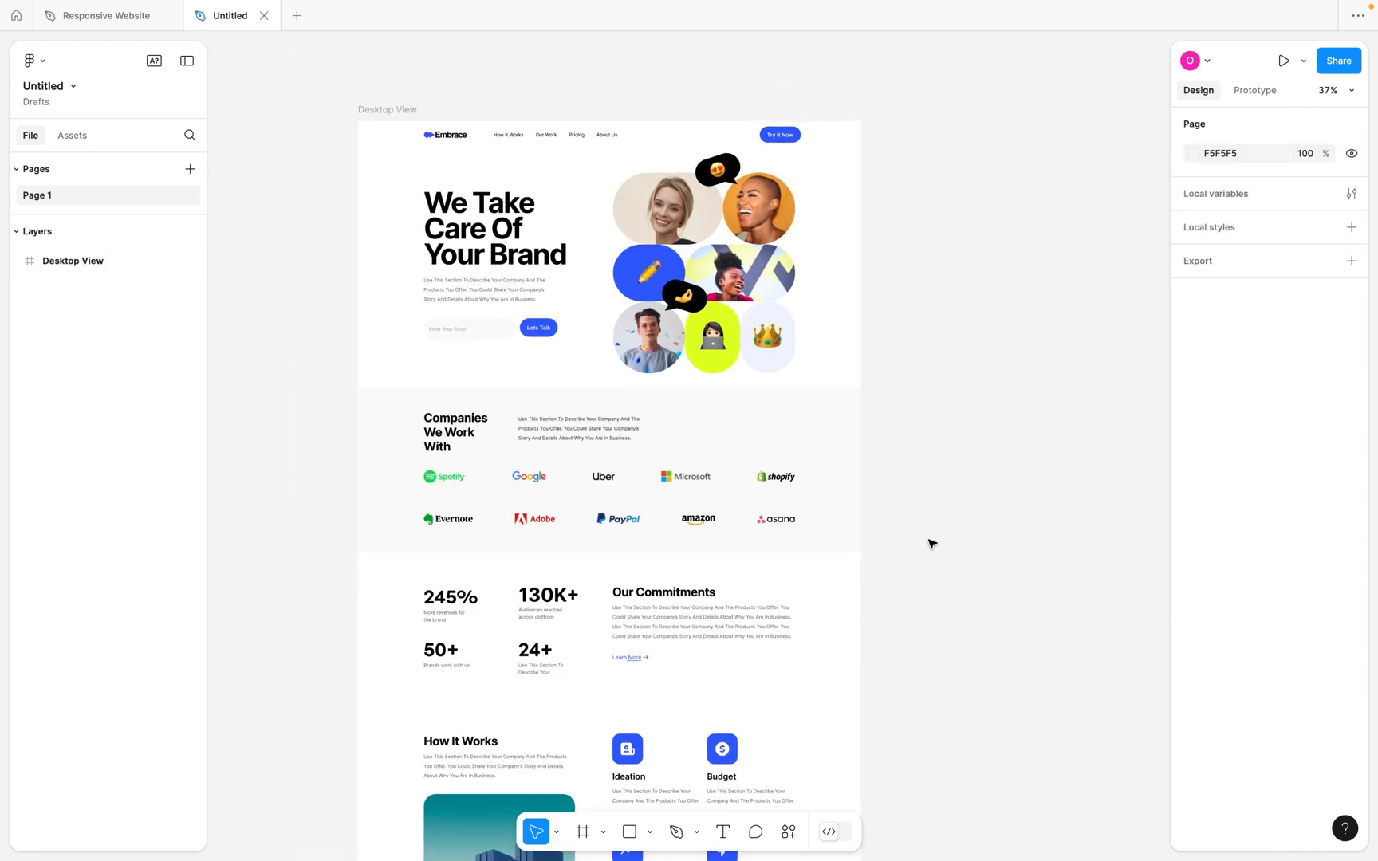
click(583, 832)
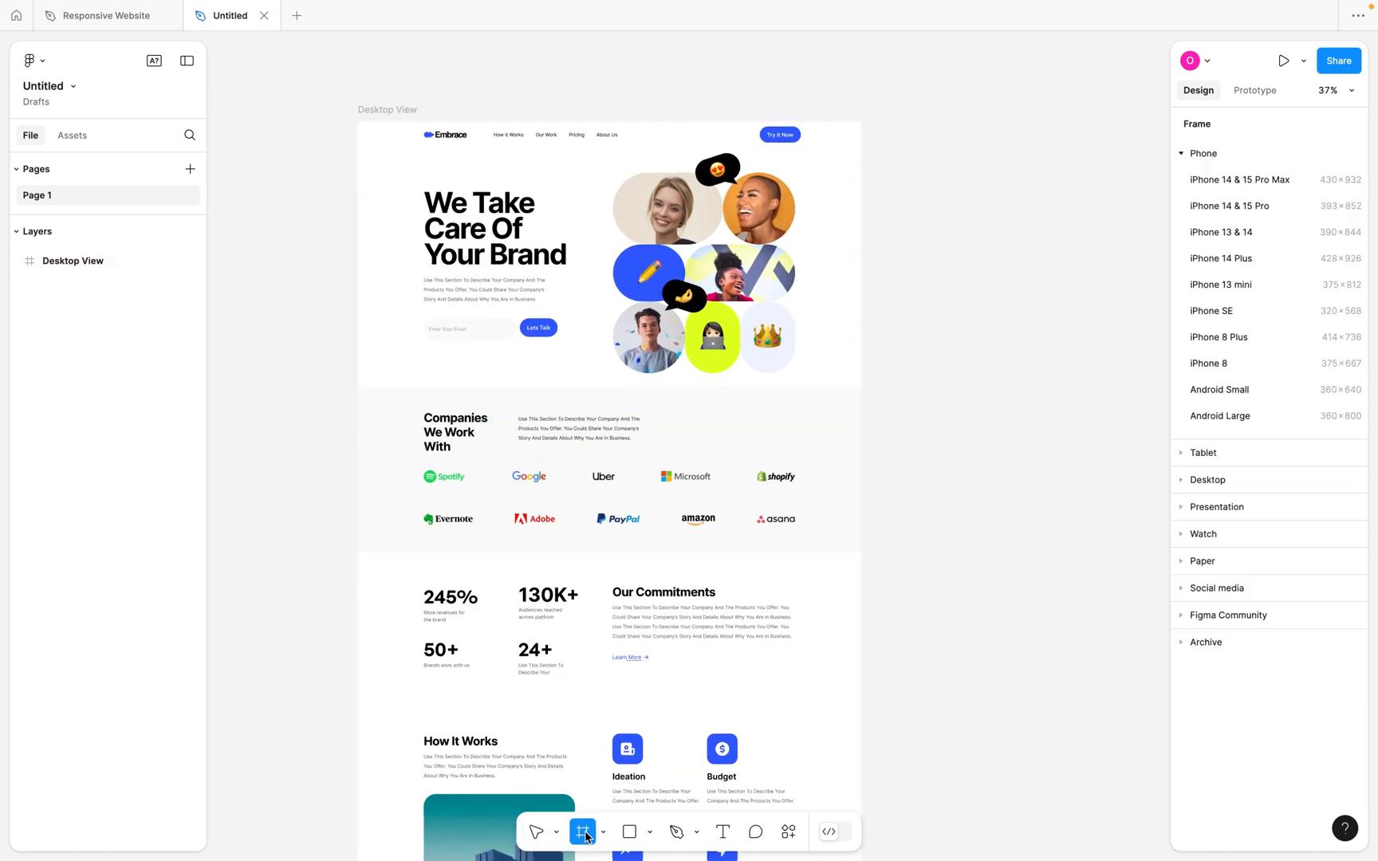
click(1271, 206)
scroll(925, 274, up, 2)
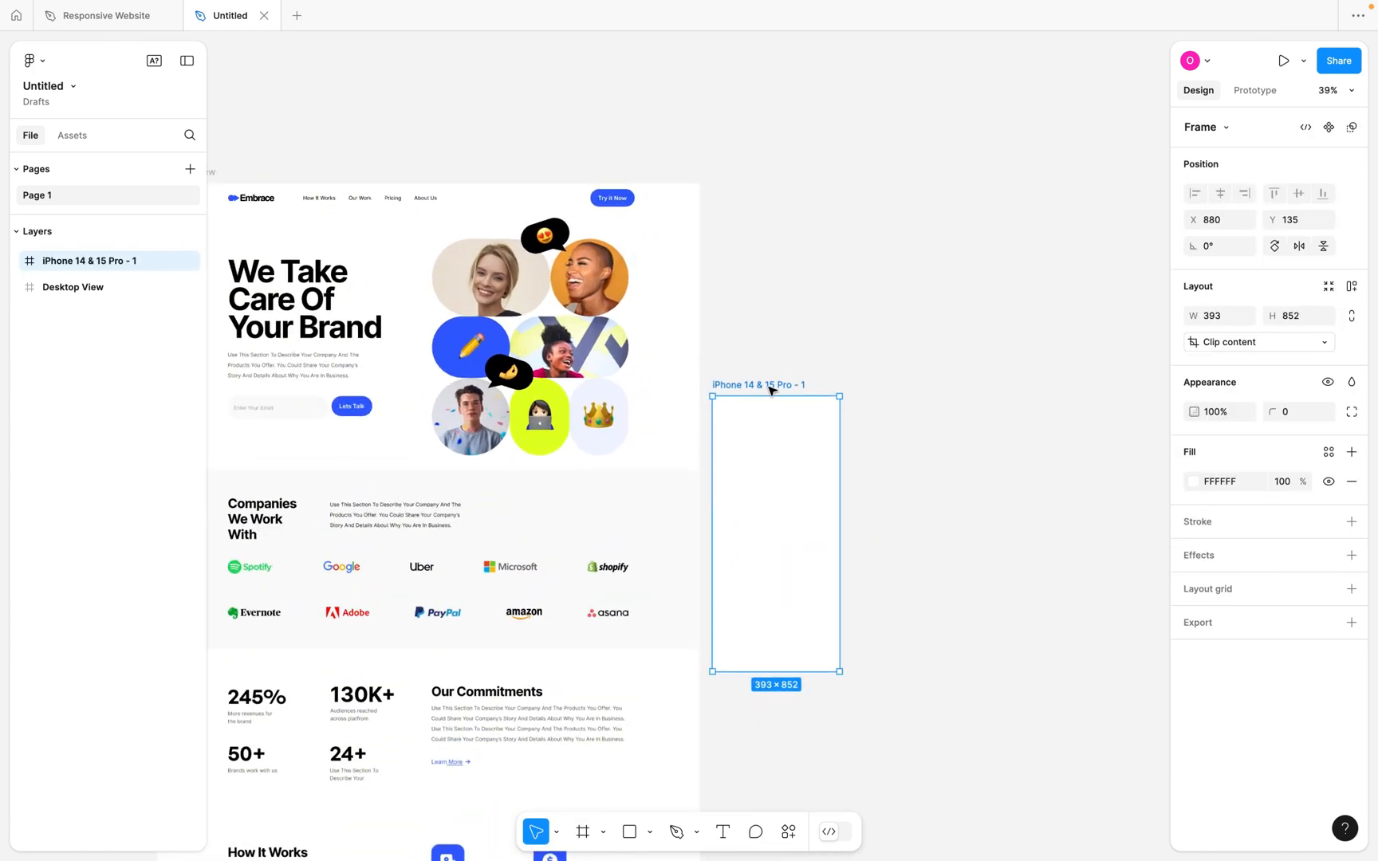
Move the iPhone 14 & 15 Pro frame to about X 1063, Y -524, level with the top of the Desktop View frame.
drag(760, 390, 816, 174)
scroll(817, 175, left, 4)
scroll(817, 174, down, 2)
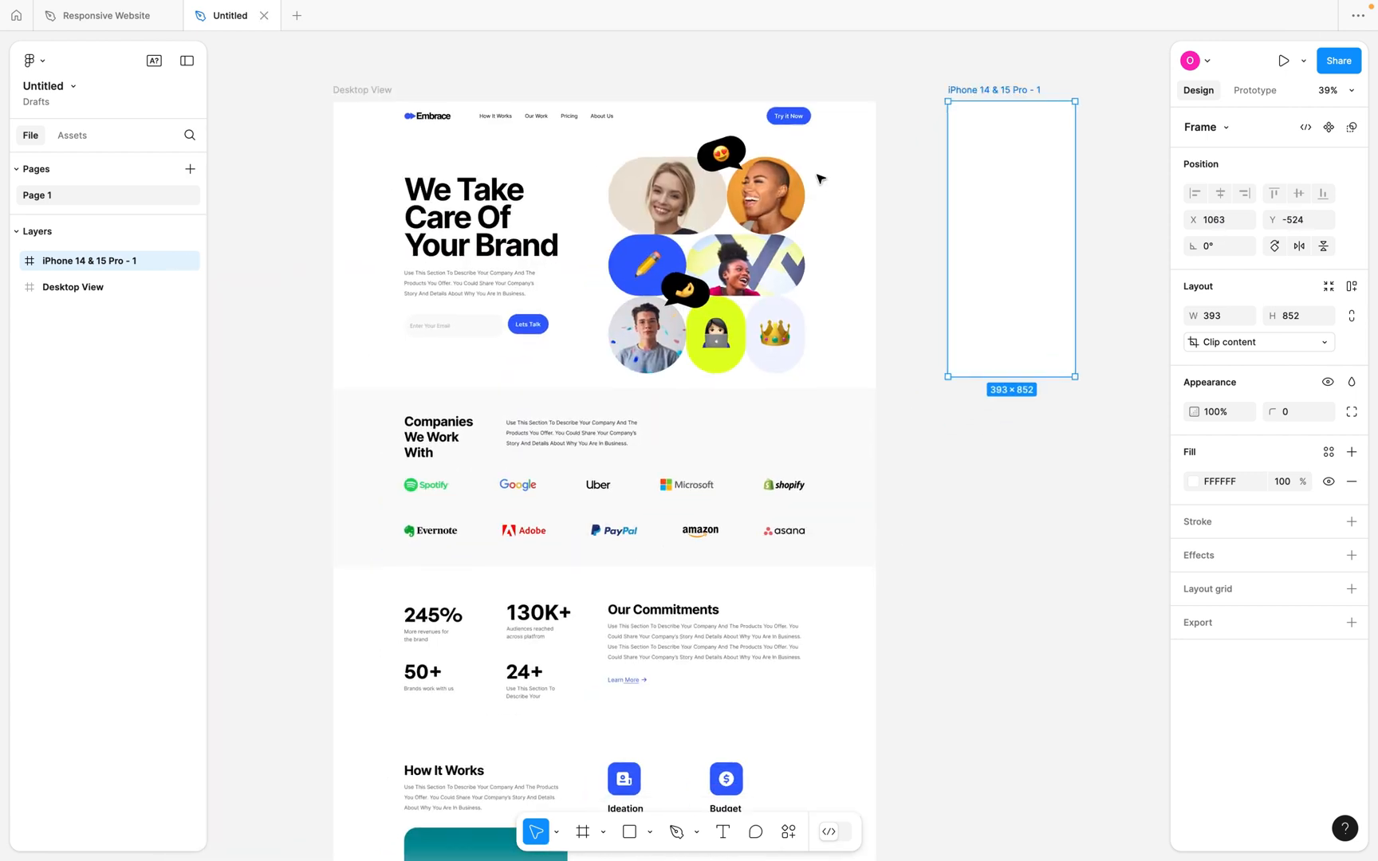
scroll(817, 174, up, 1)
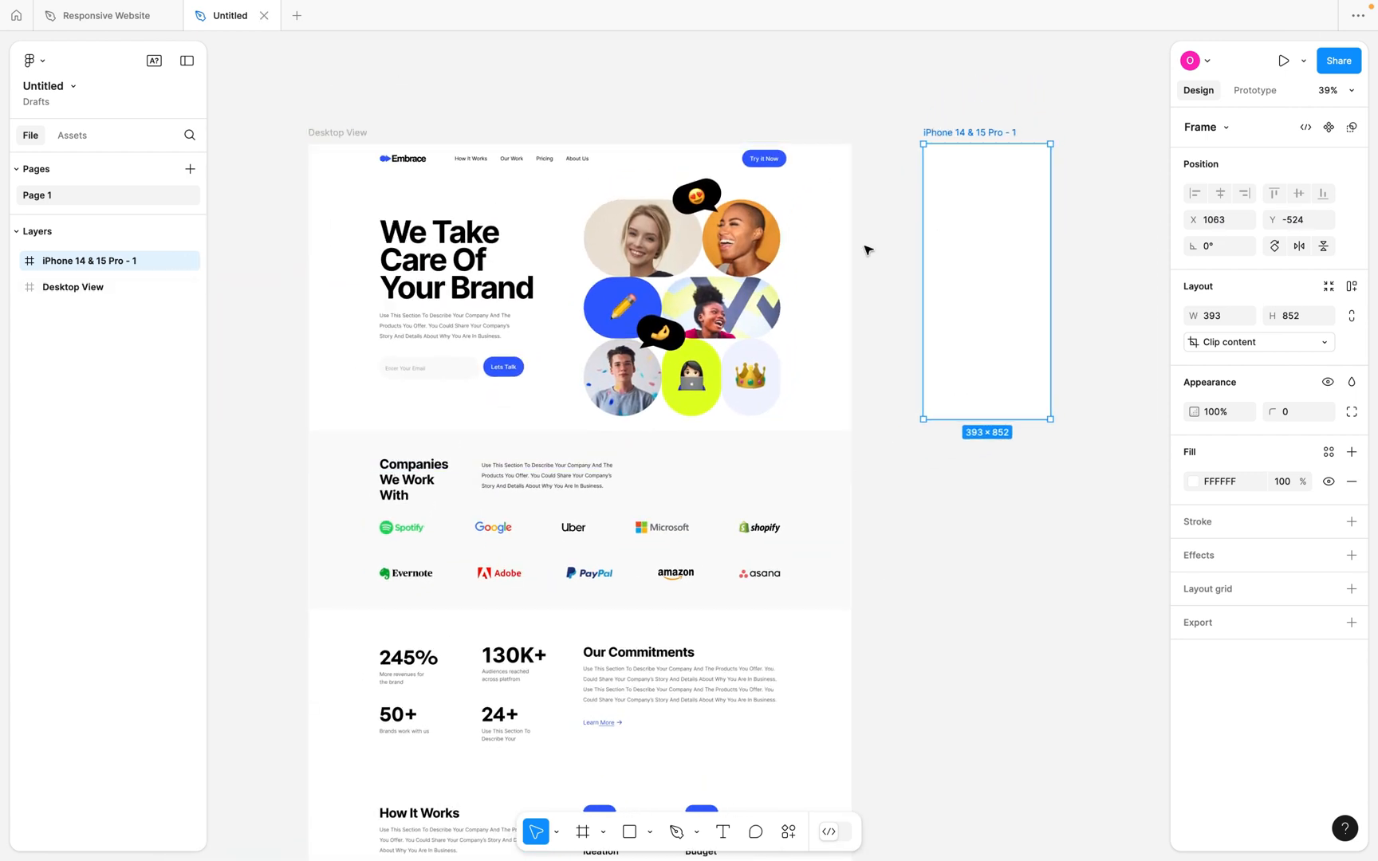
scroll(851, 244, up, 2)
scroll(851, 243, left, 1)
Copy the Embrace logo group from the desktop header and paste it into the iPhone 14 & 15 Pro frame.
click(519, 211)
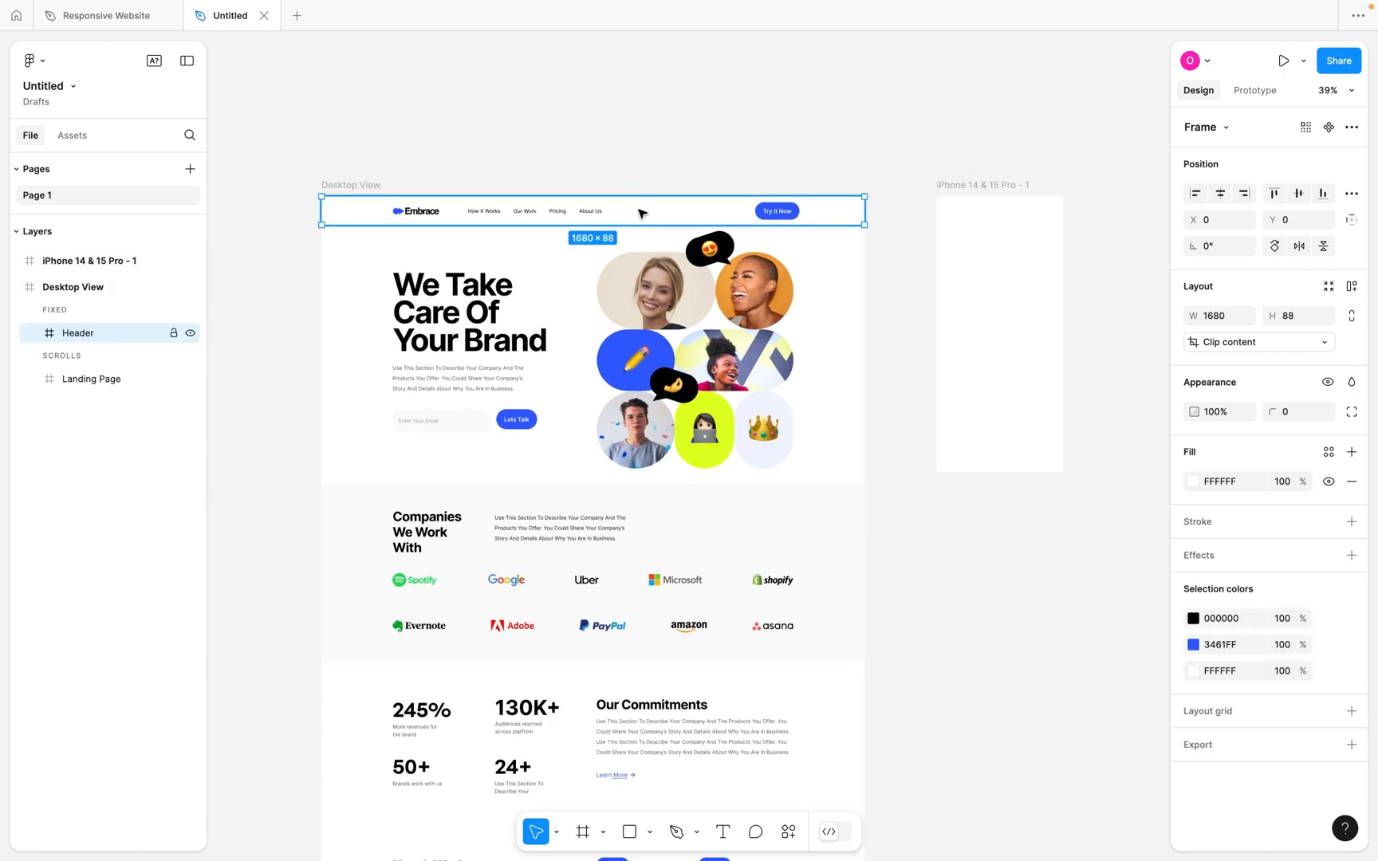
scroll(611, 216, up, 1)
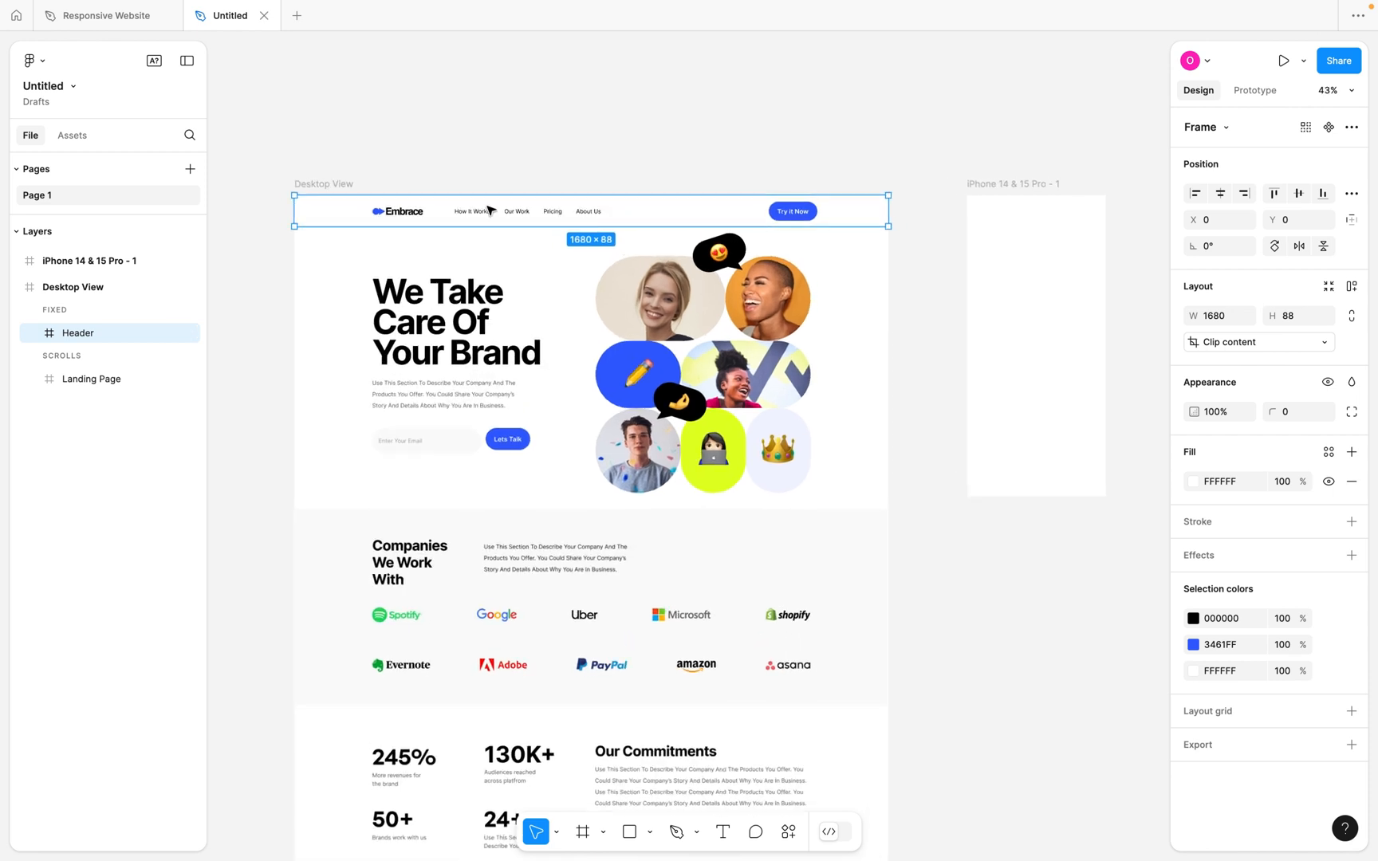
double_click(401, 218)
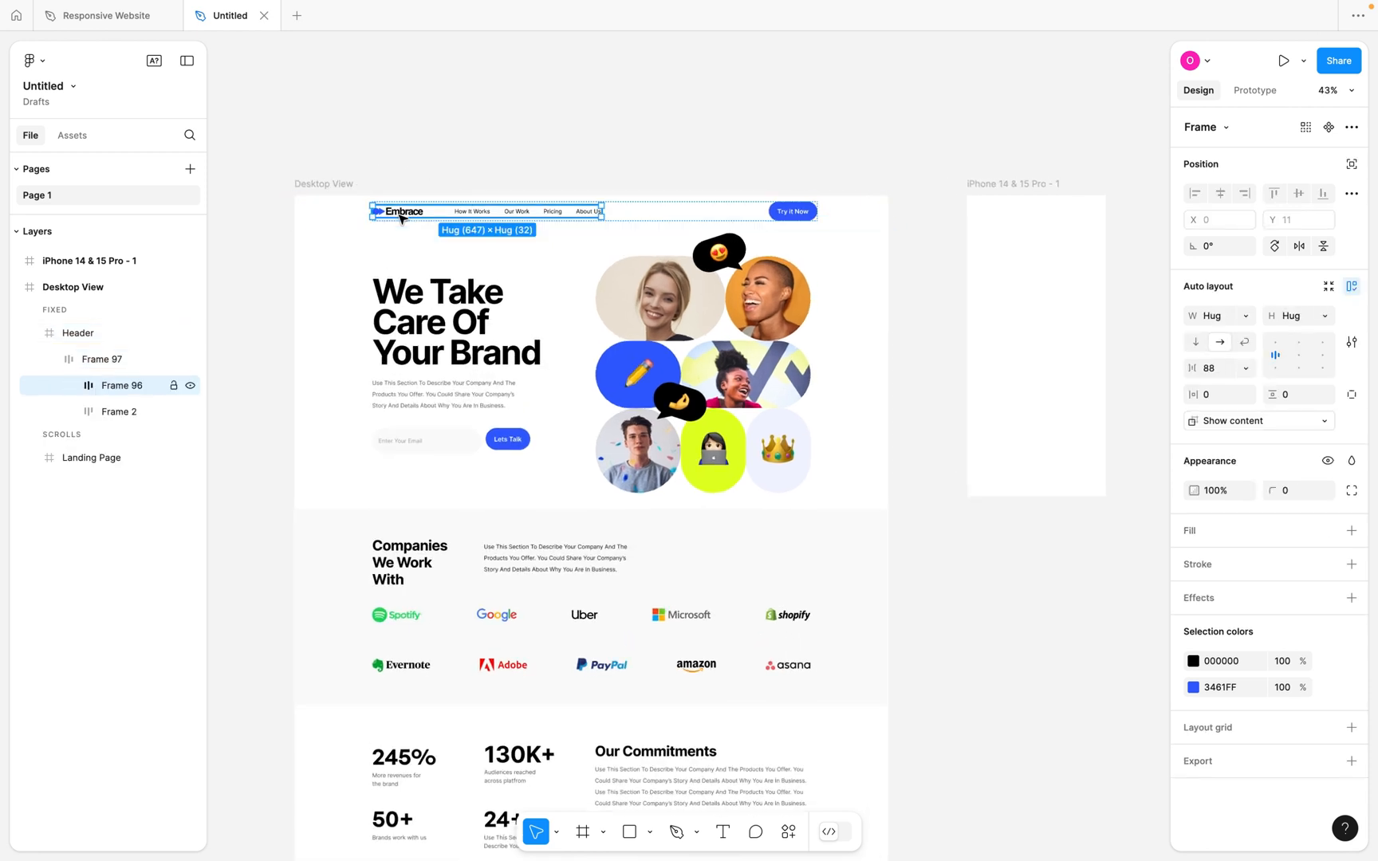
drag(399, 213, 428, 204)
click(429, 204)
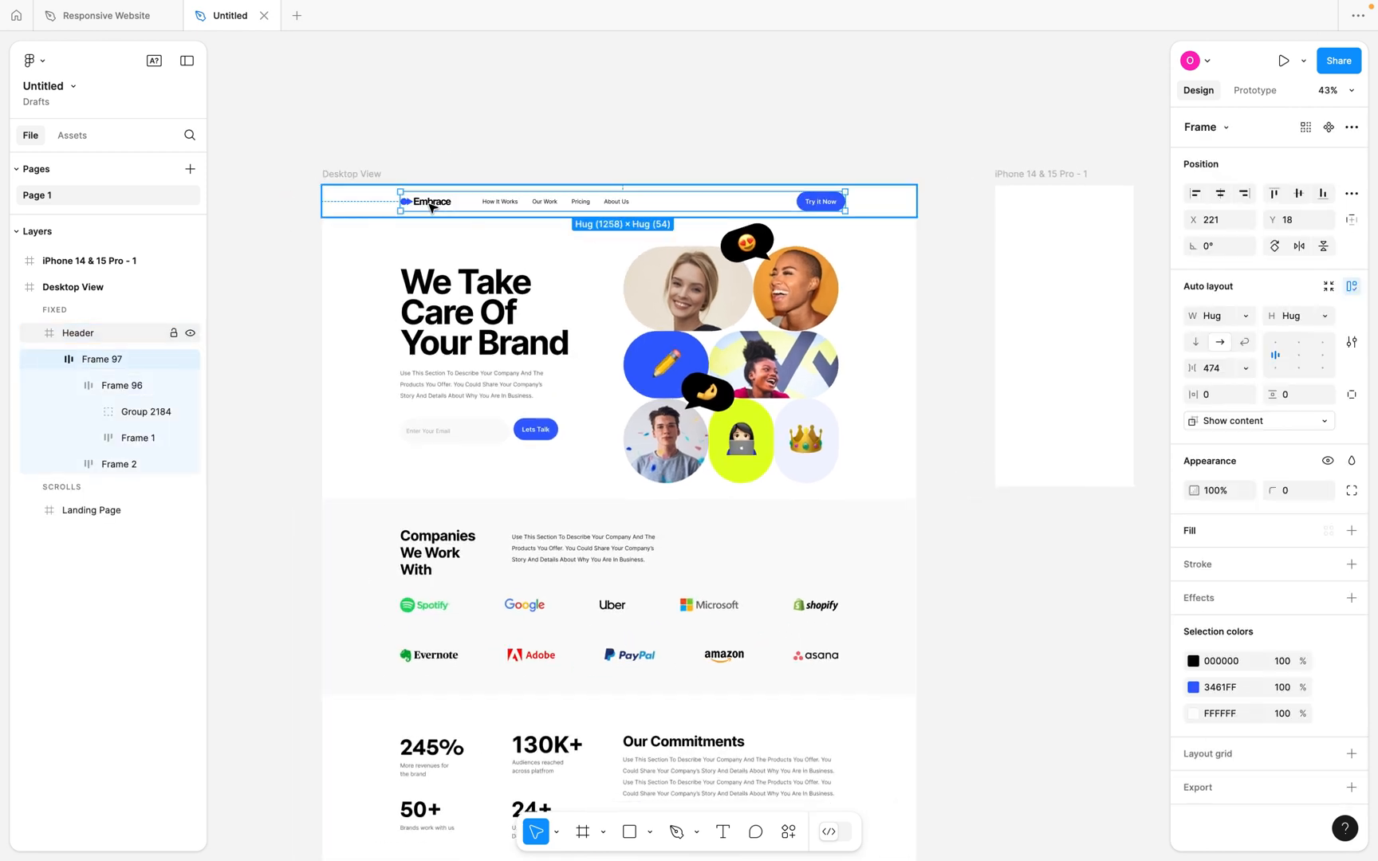
double_click(429, 204)
scroll(738, 191, right, 5)
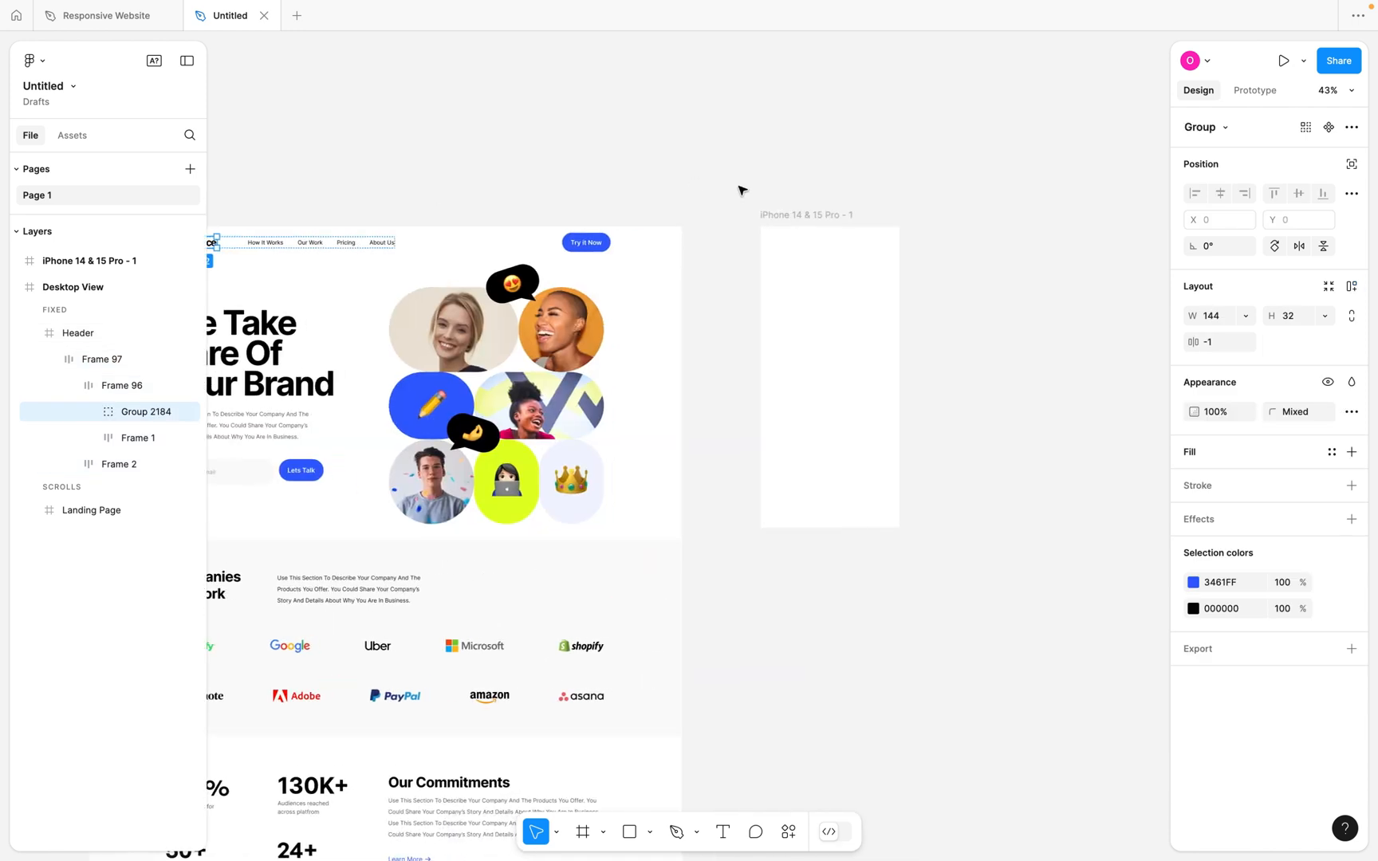
click(768, 222)
key(super+v)
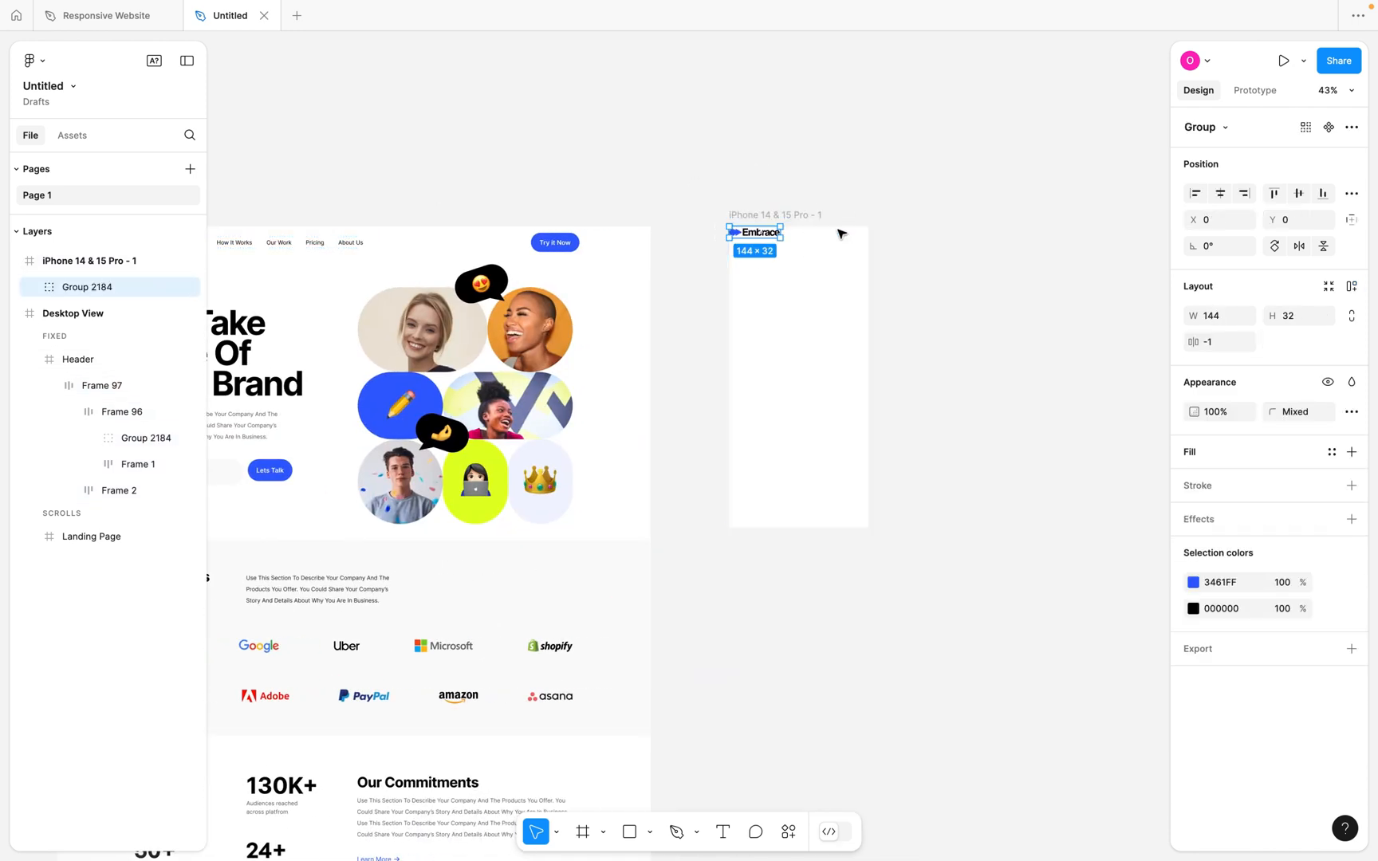
Position the Embrace logo near the upper-left corner of the iPhone frame at about X 25, Y 30.
scroll(839, 231, up, 5)
click(704, 223)
drag(722, 267, 720, 254)
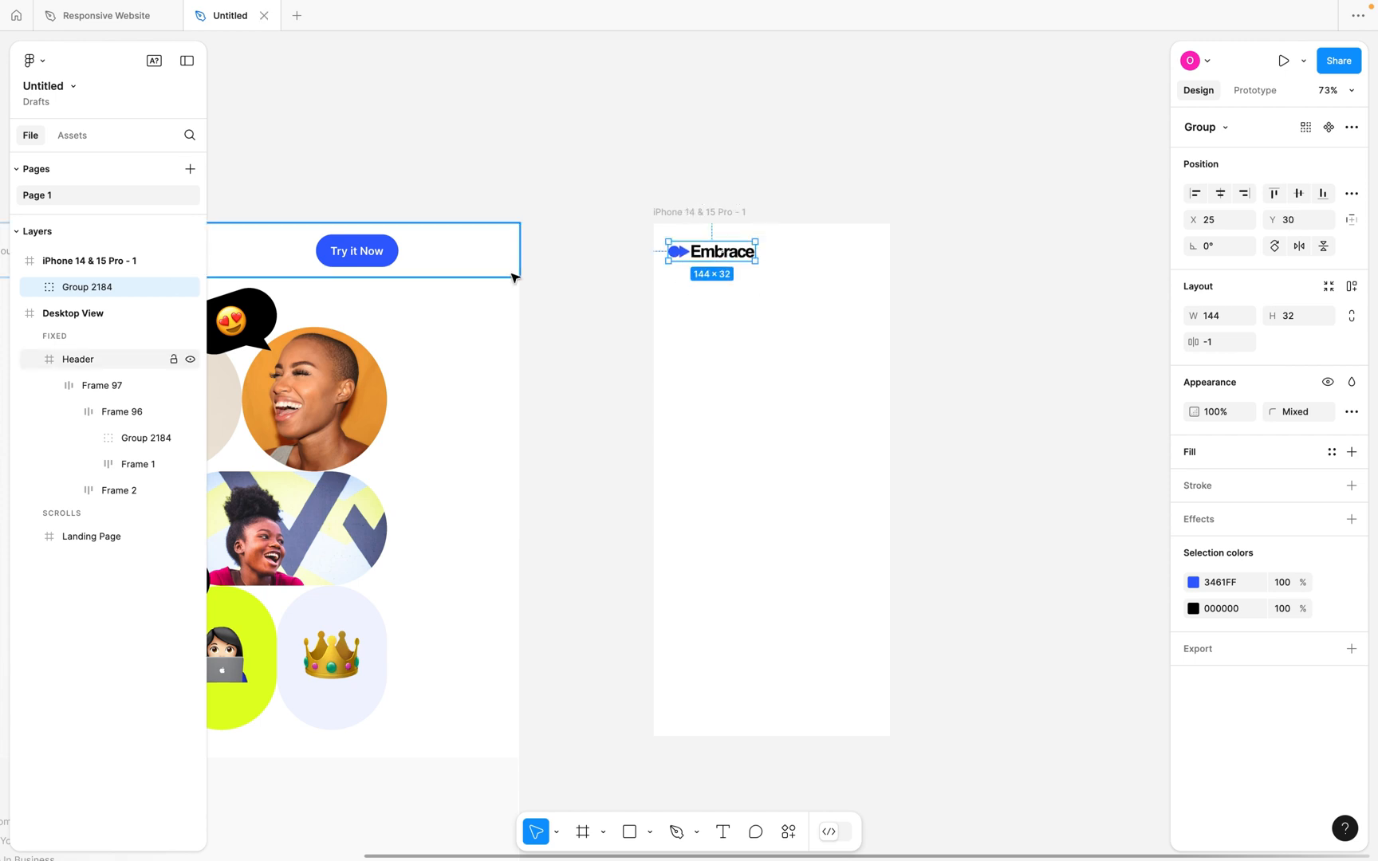
scroll(513, 277, left, 5)
click(852, 219)
Import the ci:hamburger-md icon with the Iconify plugin and close the plugin.
scroll(942, 264, right, 3)
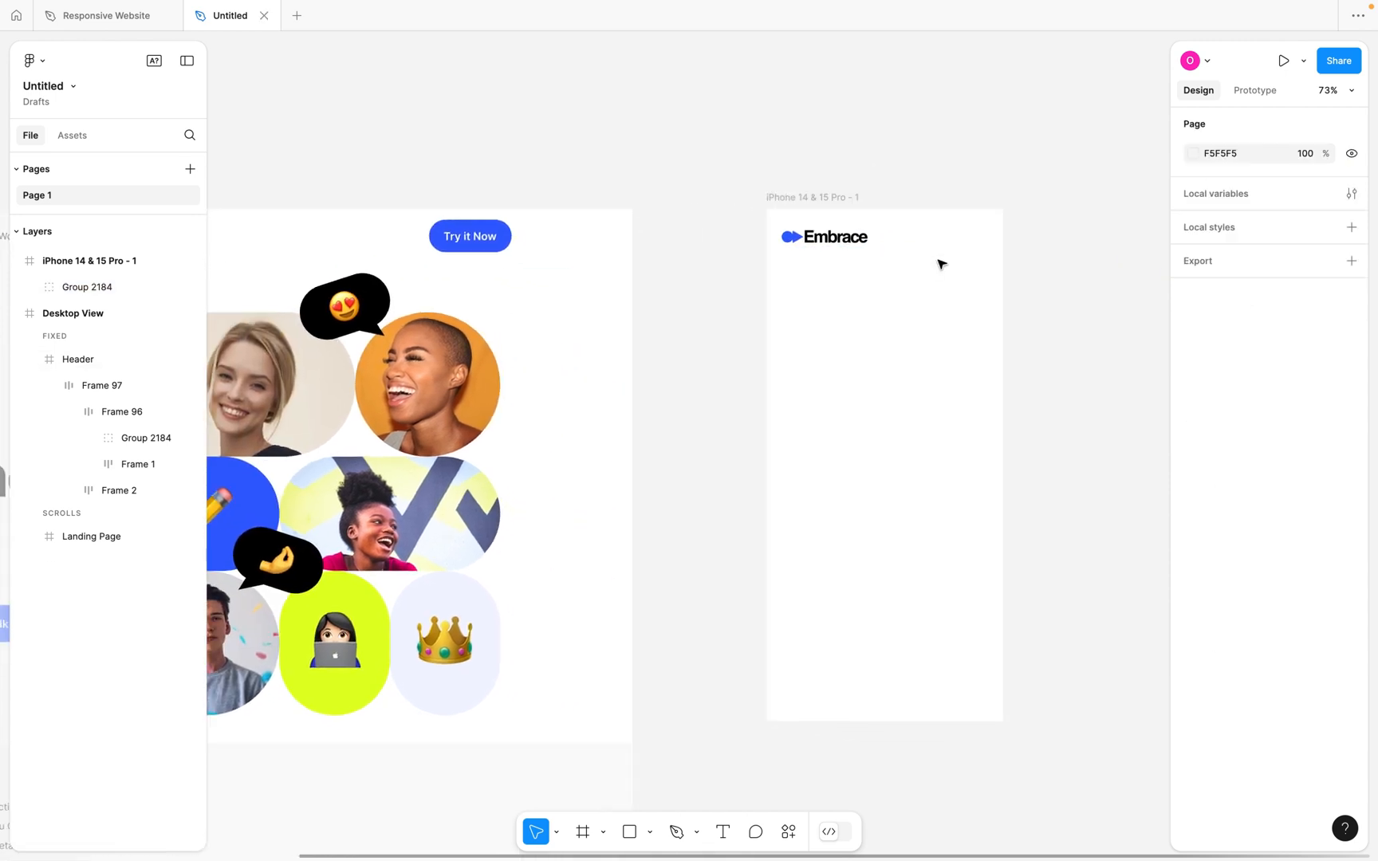
right_click(1039, 247)
mouse_move(1095, 381)
click(924, 403)
click(1108, 733)
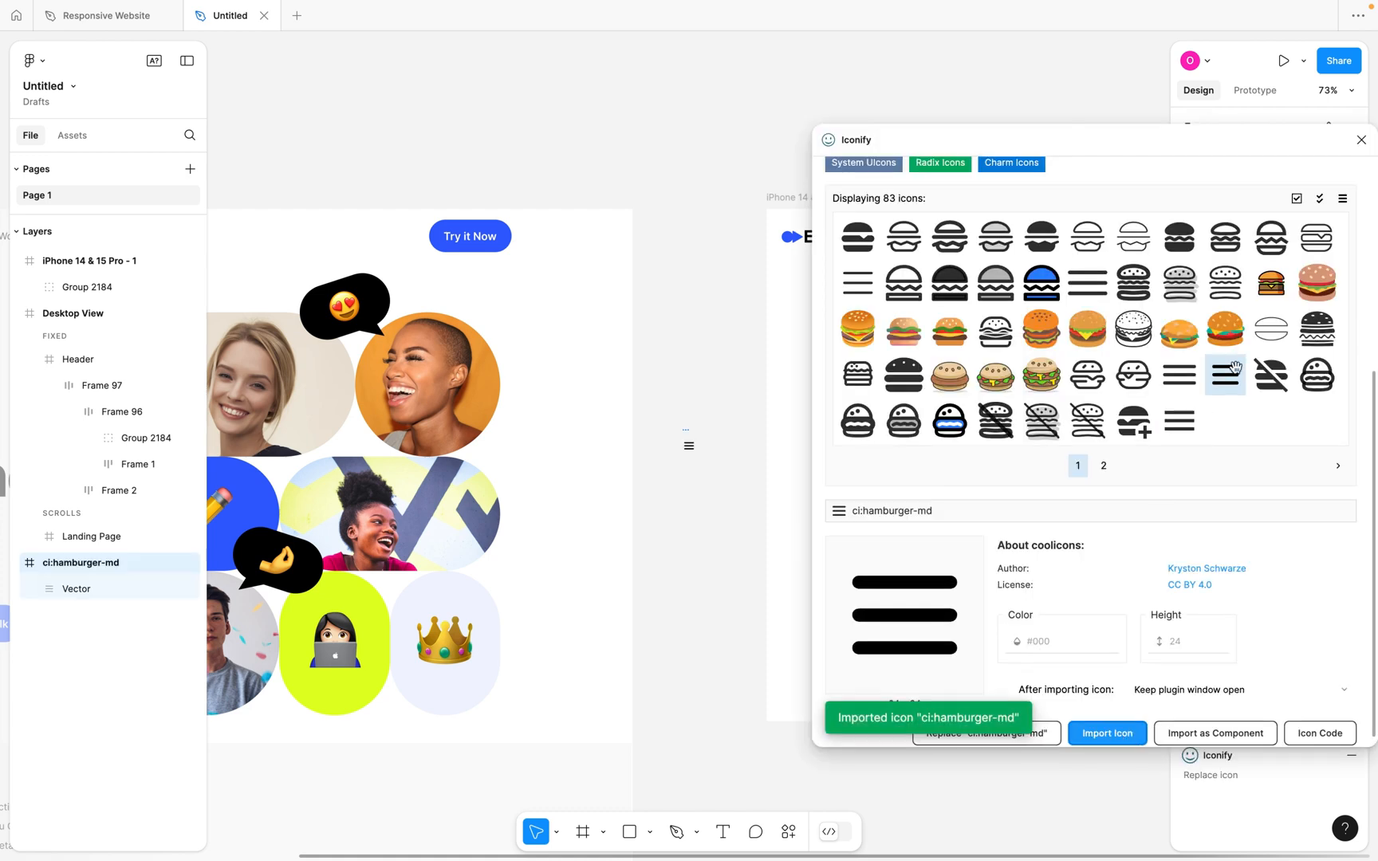
click(1360, 140)
Place the hamburger icon in the iPhone frame's upper-right area at about X 334, Y 38, in line with the logo.
drag(689, 440, 977, 229)
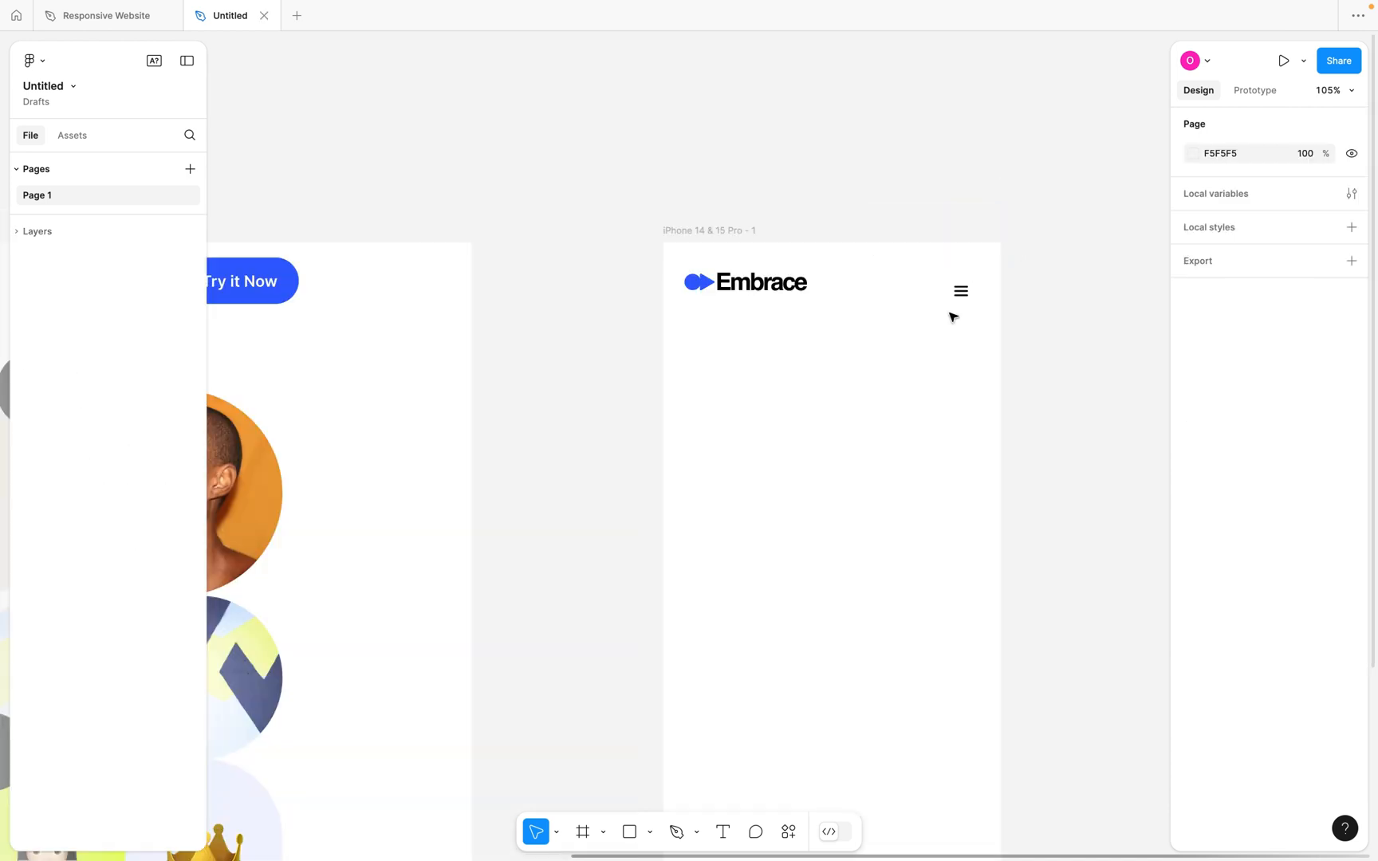
drag(959, 291, 963, 291)
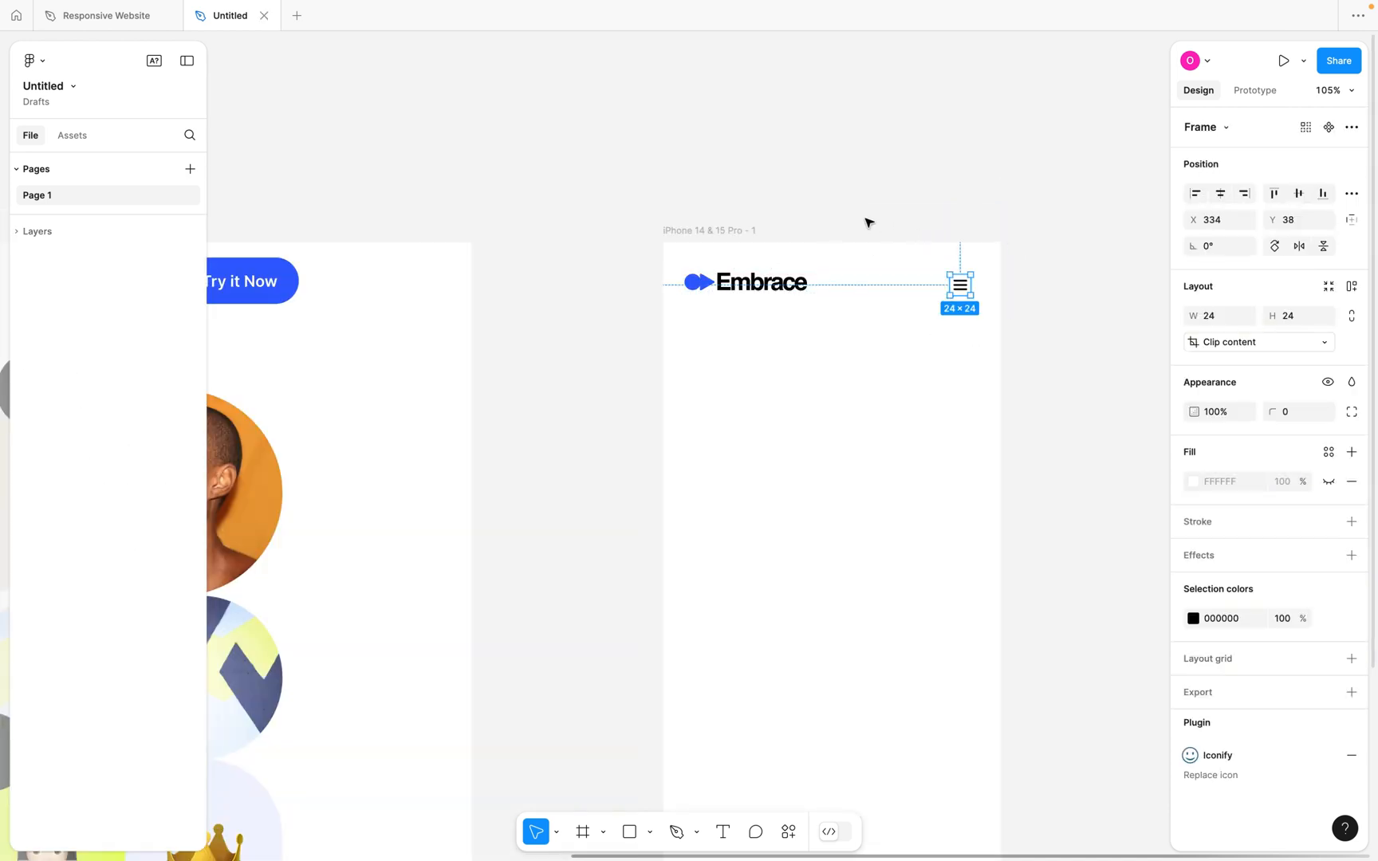
click(868, 222)
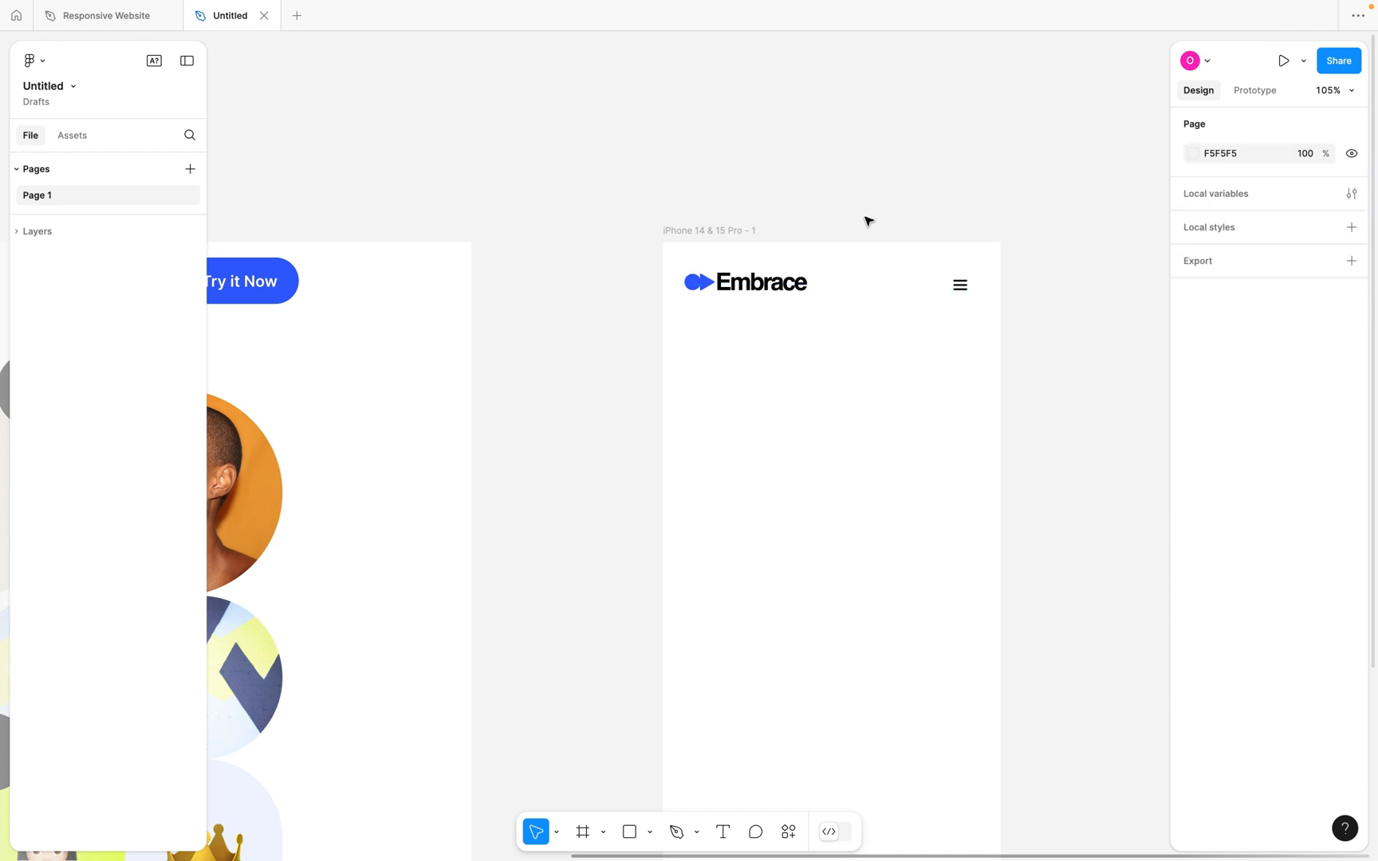
Find the iOS 18 iPhone status bar component among the assets by searching "statu" and place it just above the iPhone frame.
click(723, 231)
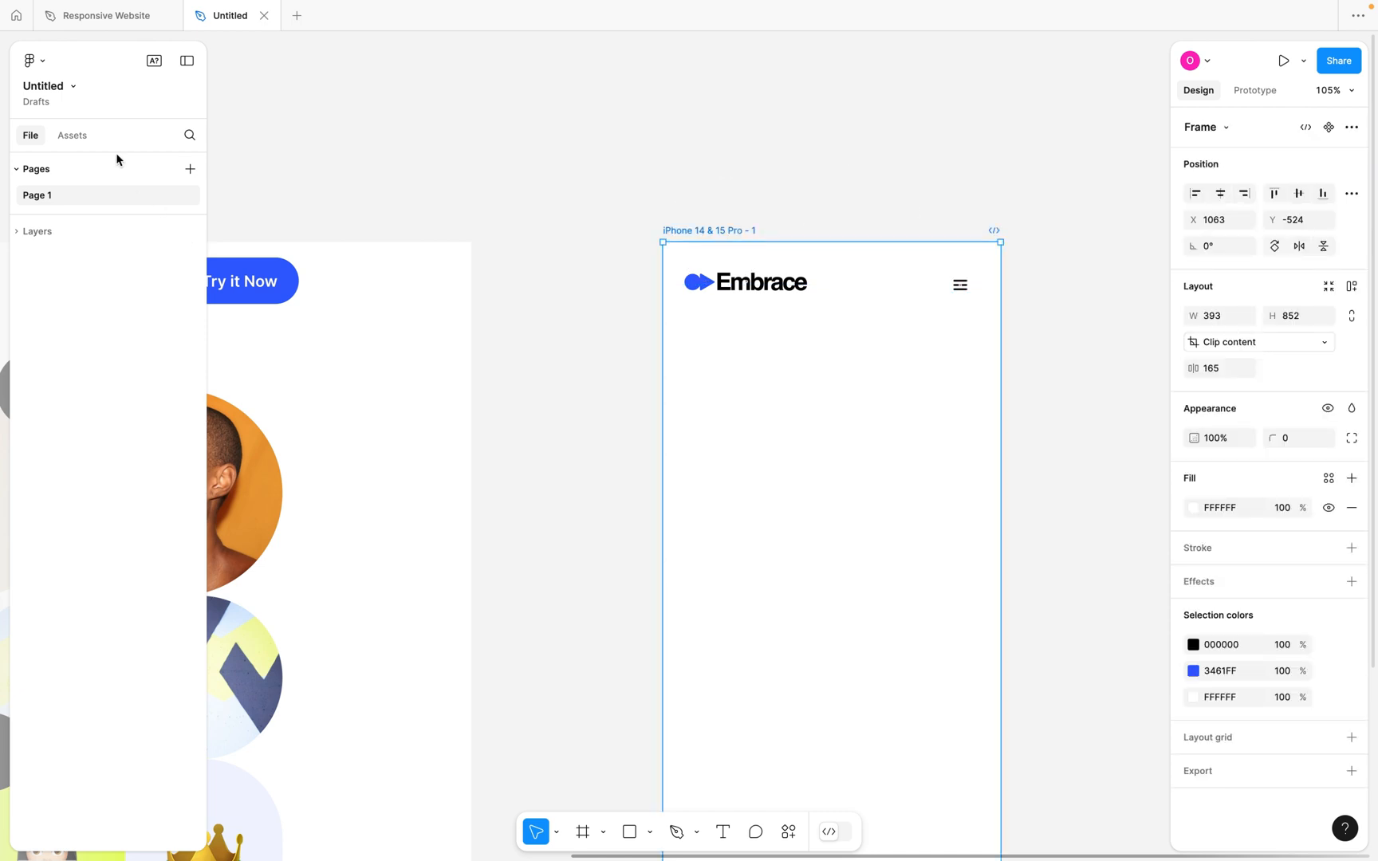
click(70, 137)
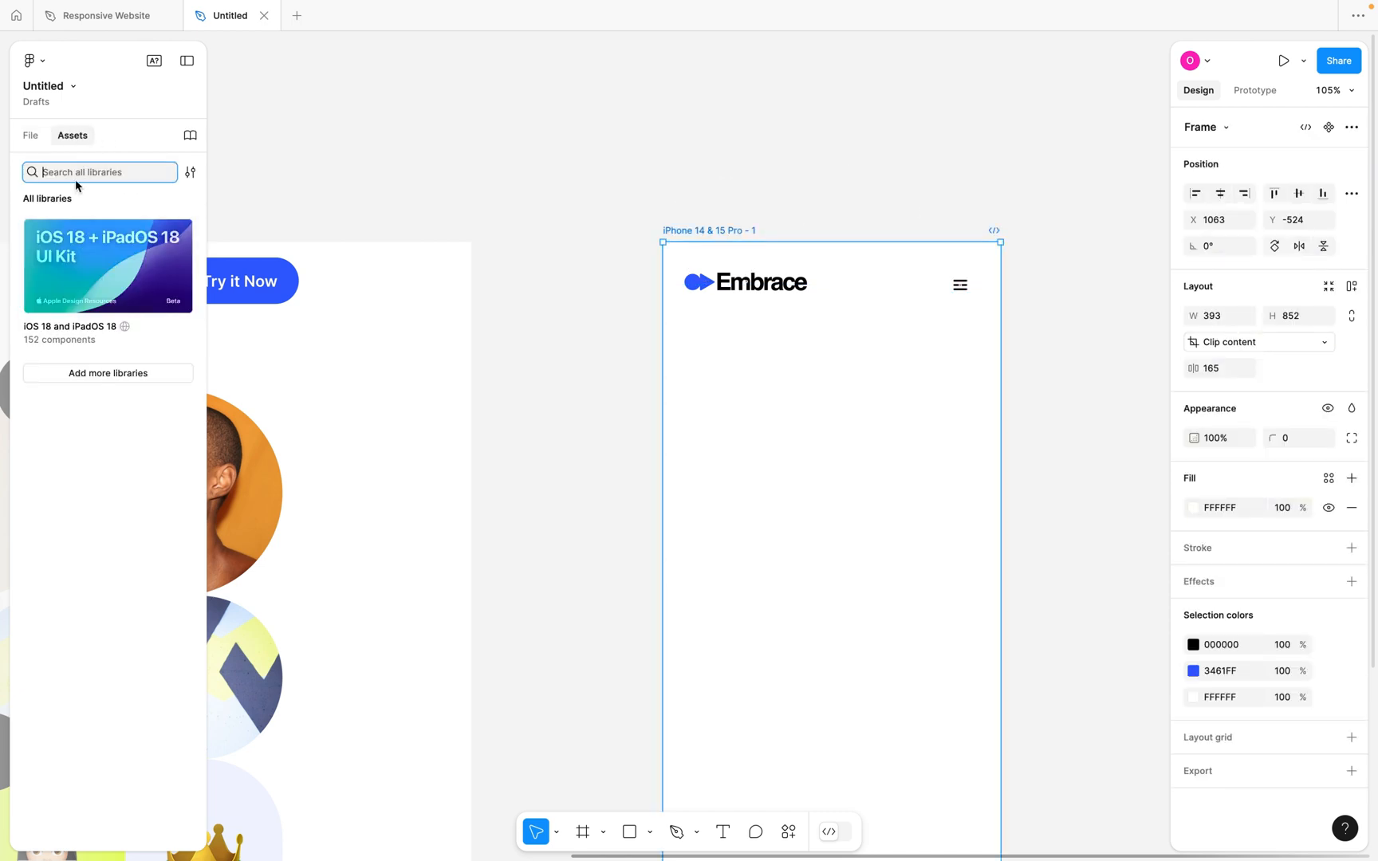
text(sta)
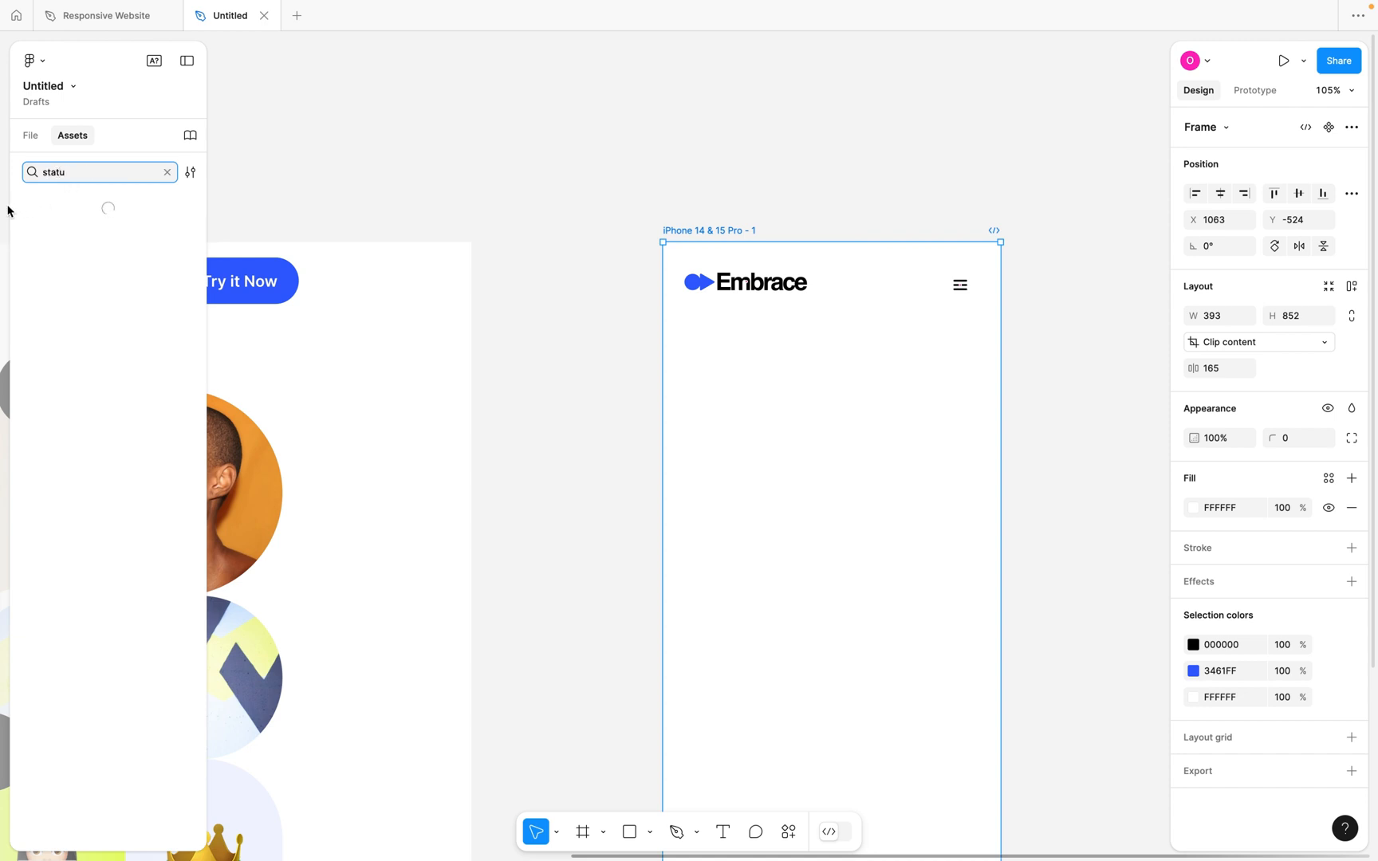
text(tu)
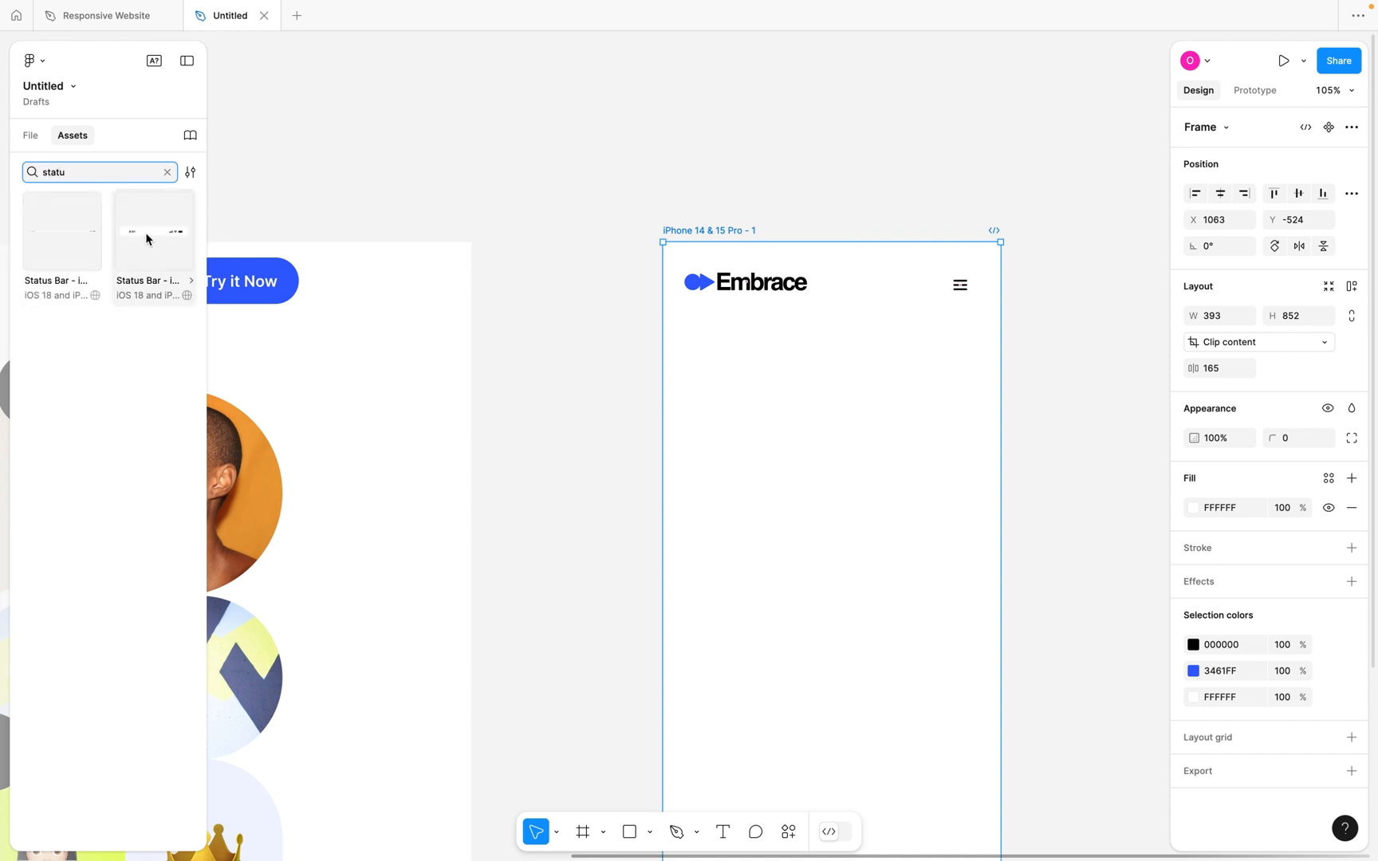
drag(144, 237, 807, 228)
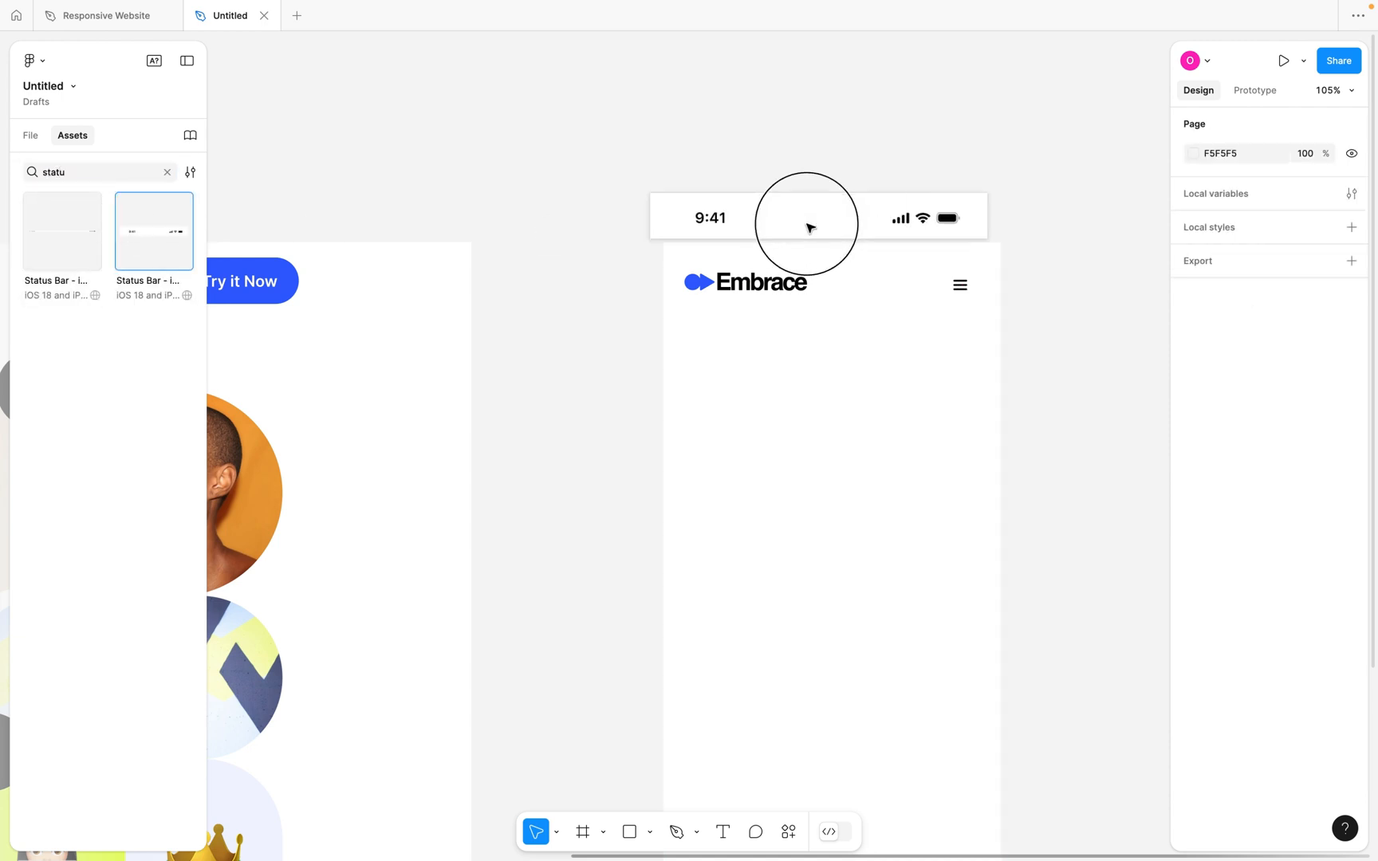
Combine the logo and hamburger icon into an auto layout row and move it down to about X 30, Y 77.
click(786, 285)
shift+click(962, 288)
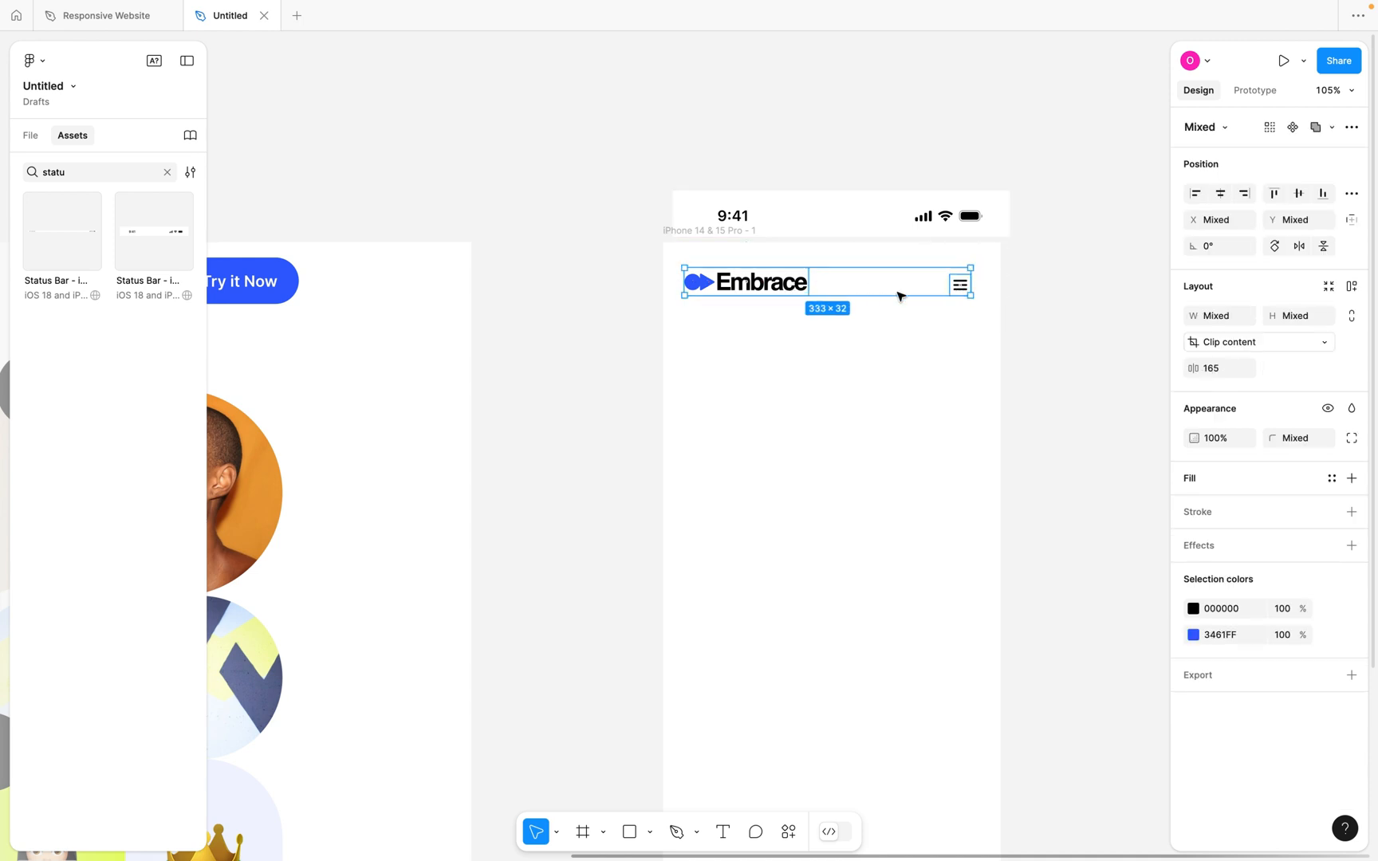
key(shift+a)
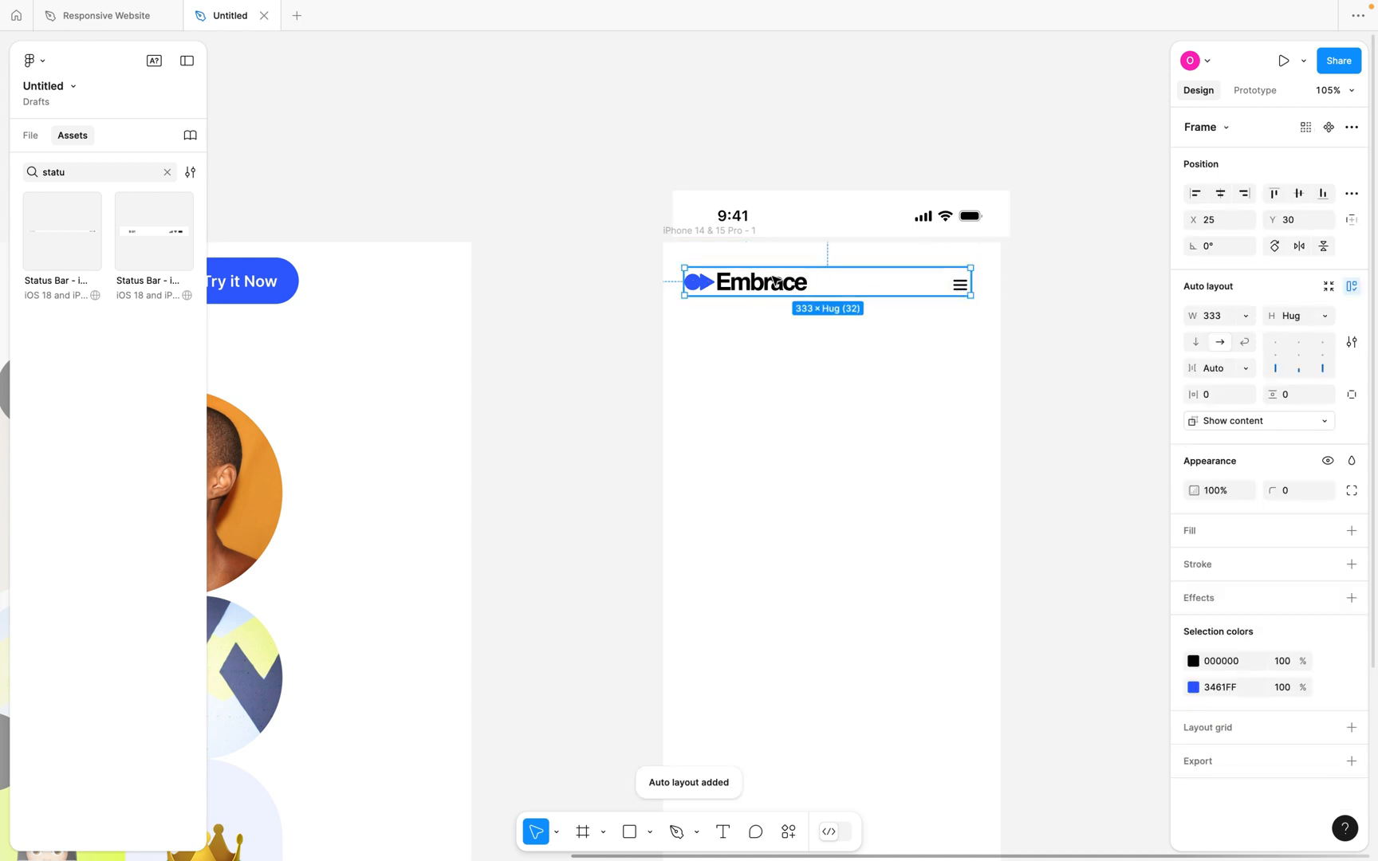
drag(778, 290, 778, 331)
Move the status bar into the iPhone frame and fit it against the frame's top edge.
click(781, 212)
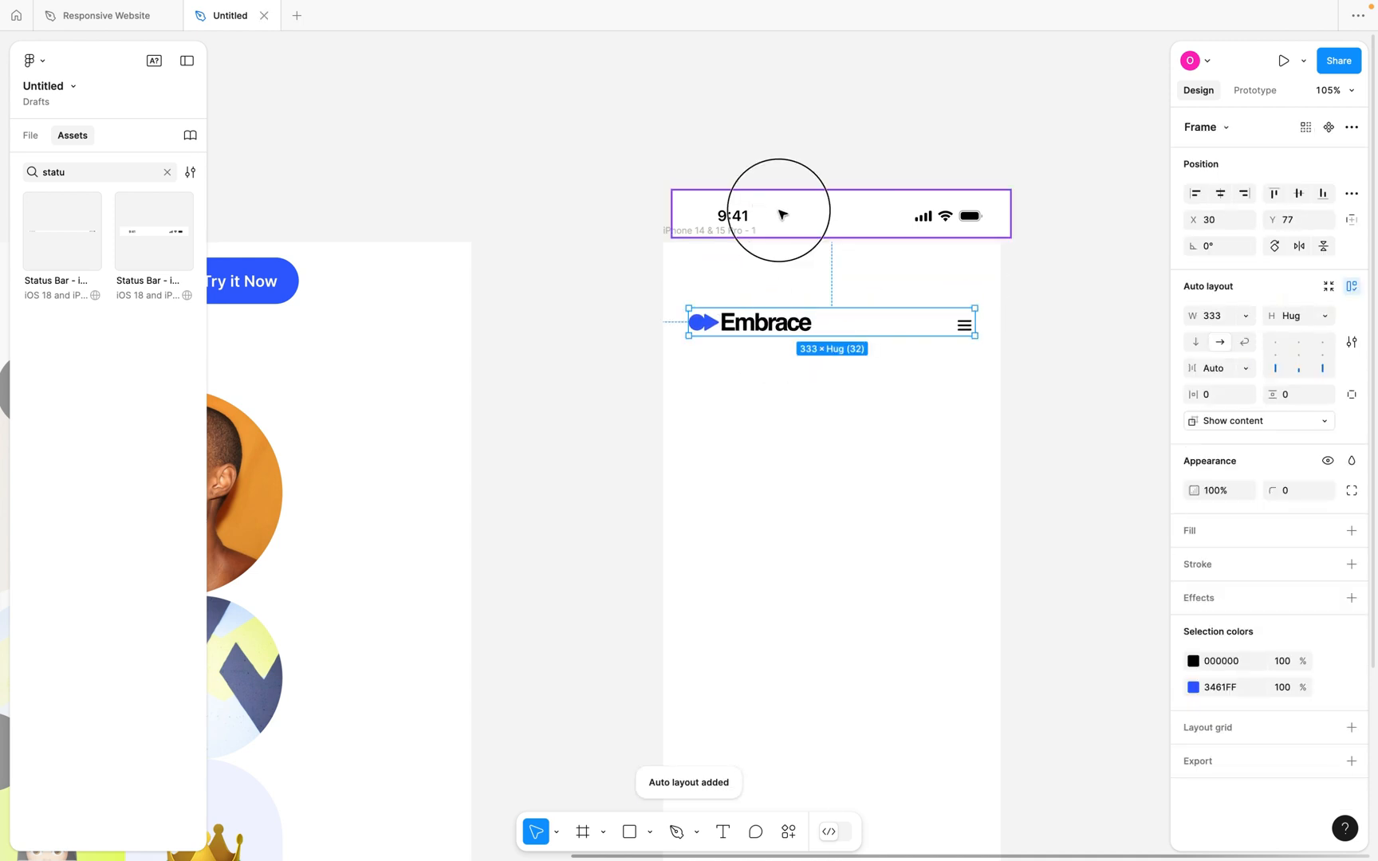
scroll(781, 212, up, 5)
drag(781, 213, 692, 316)
scroll(691, 320, down, 2)
Set the width of the mobile header row with the logo and hamburger icon to 393.
click(647, 412)
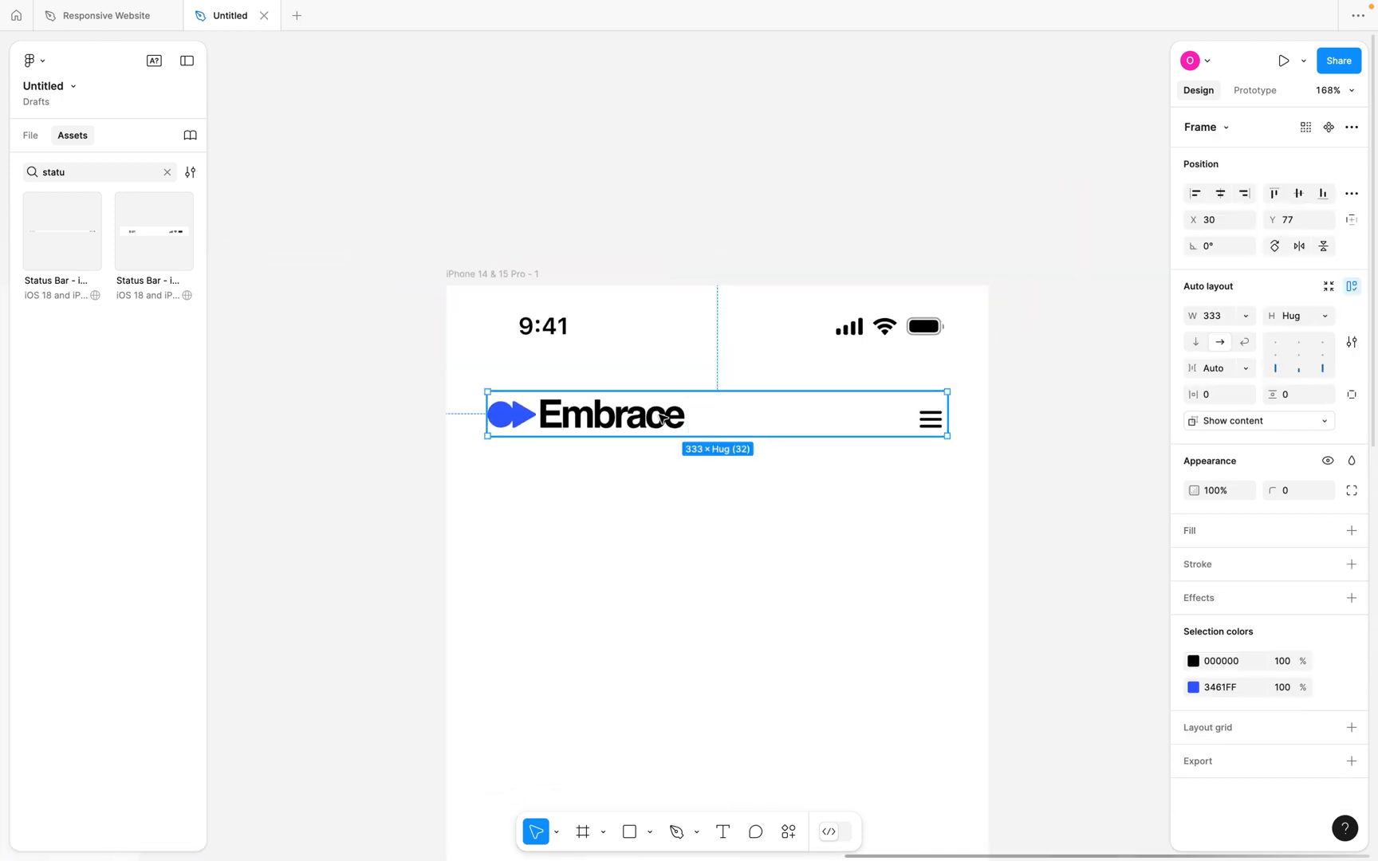
click(1216, 316)
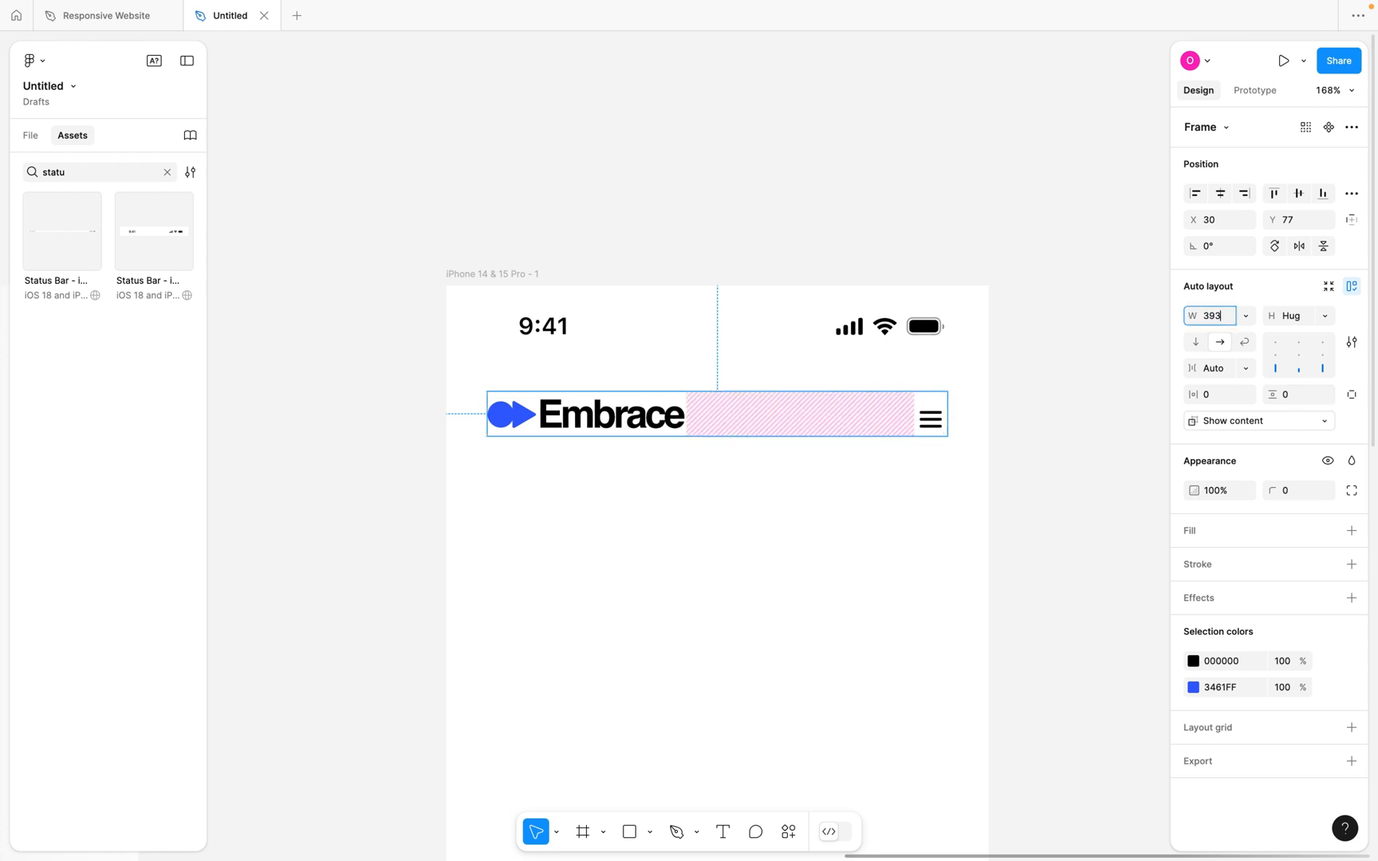
key(Return)
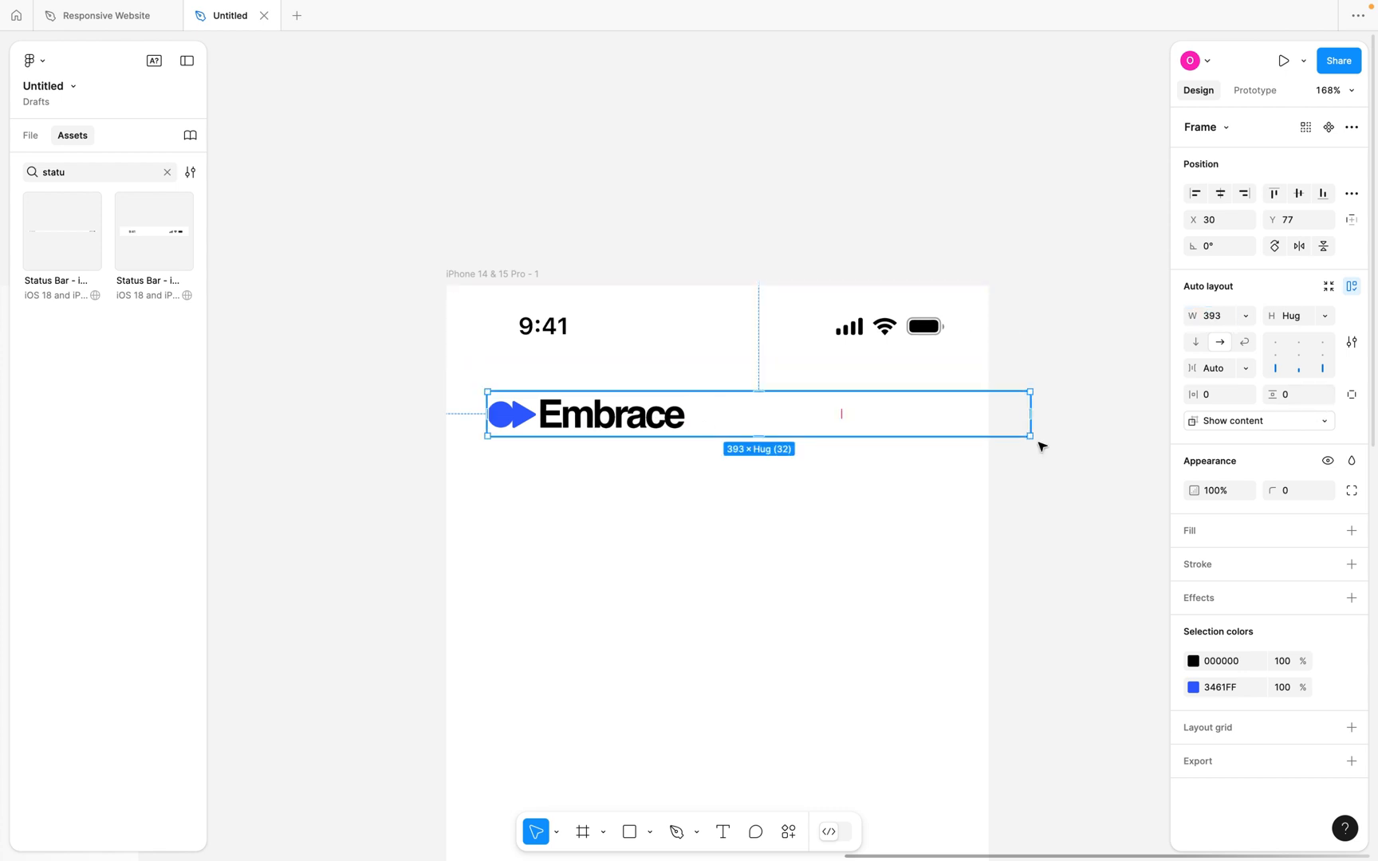
Give the mobile header row a horizontal padding of 24 and a vertical padding of 14.
click(1209, 396)
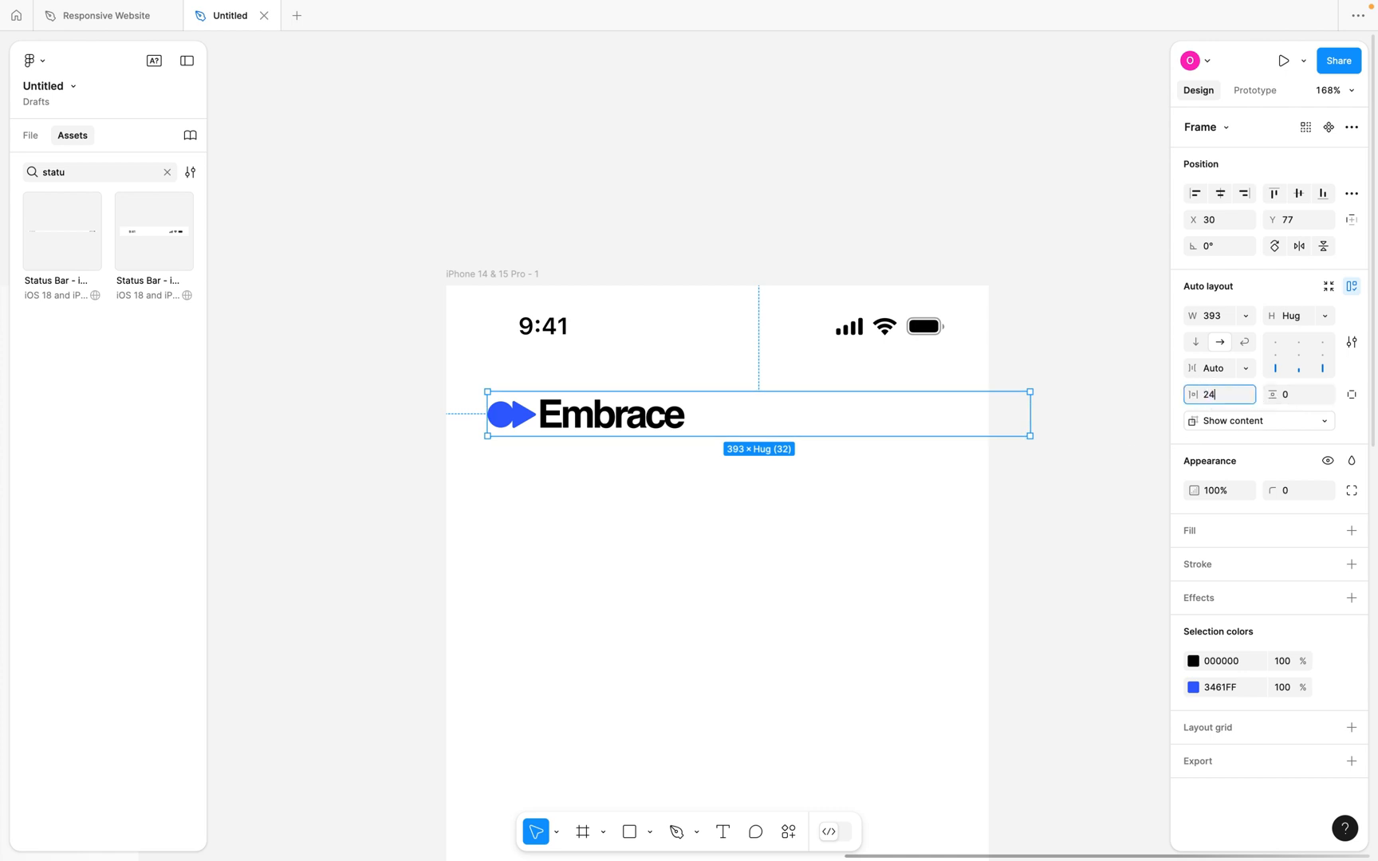
key(Return)
click(1301, 398)
text(1)
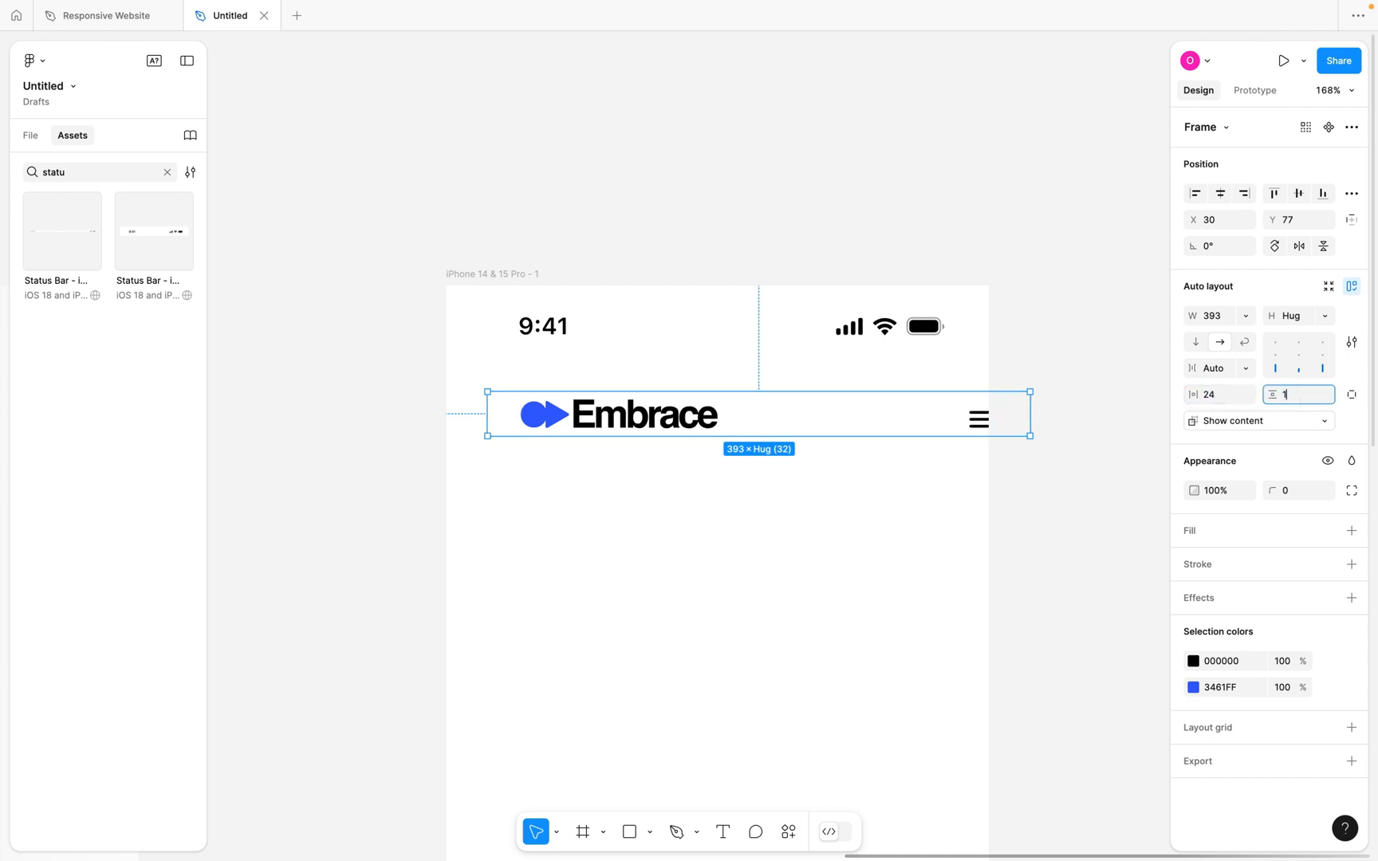
text(4)
key(Return)
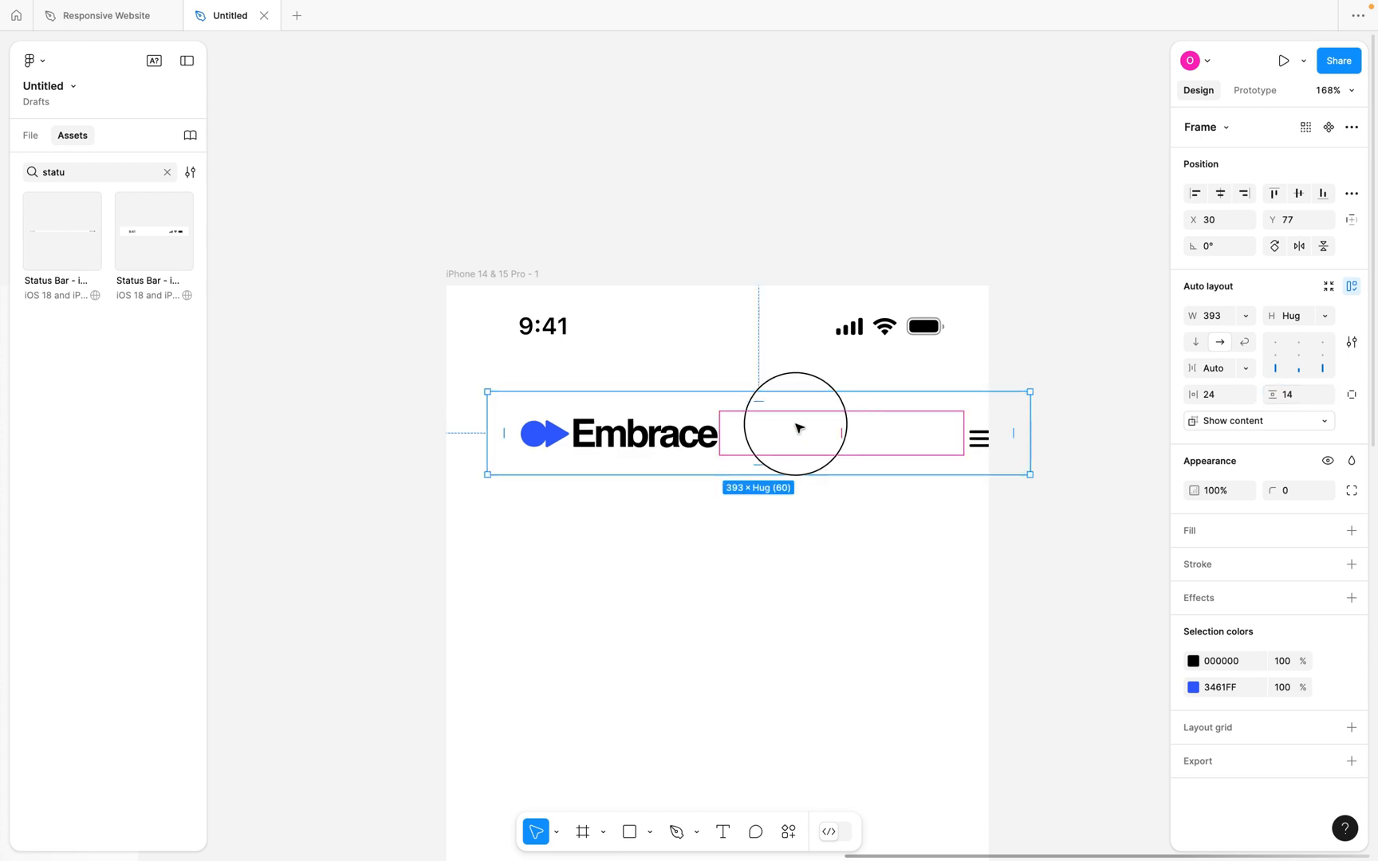
Position the mobile header row directly below the status bar, flush with the iPhone frame's side edges.
drag(798, 428, 770, 384)
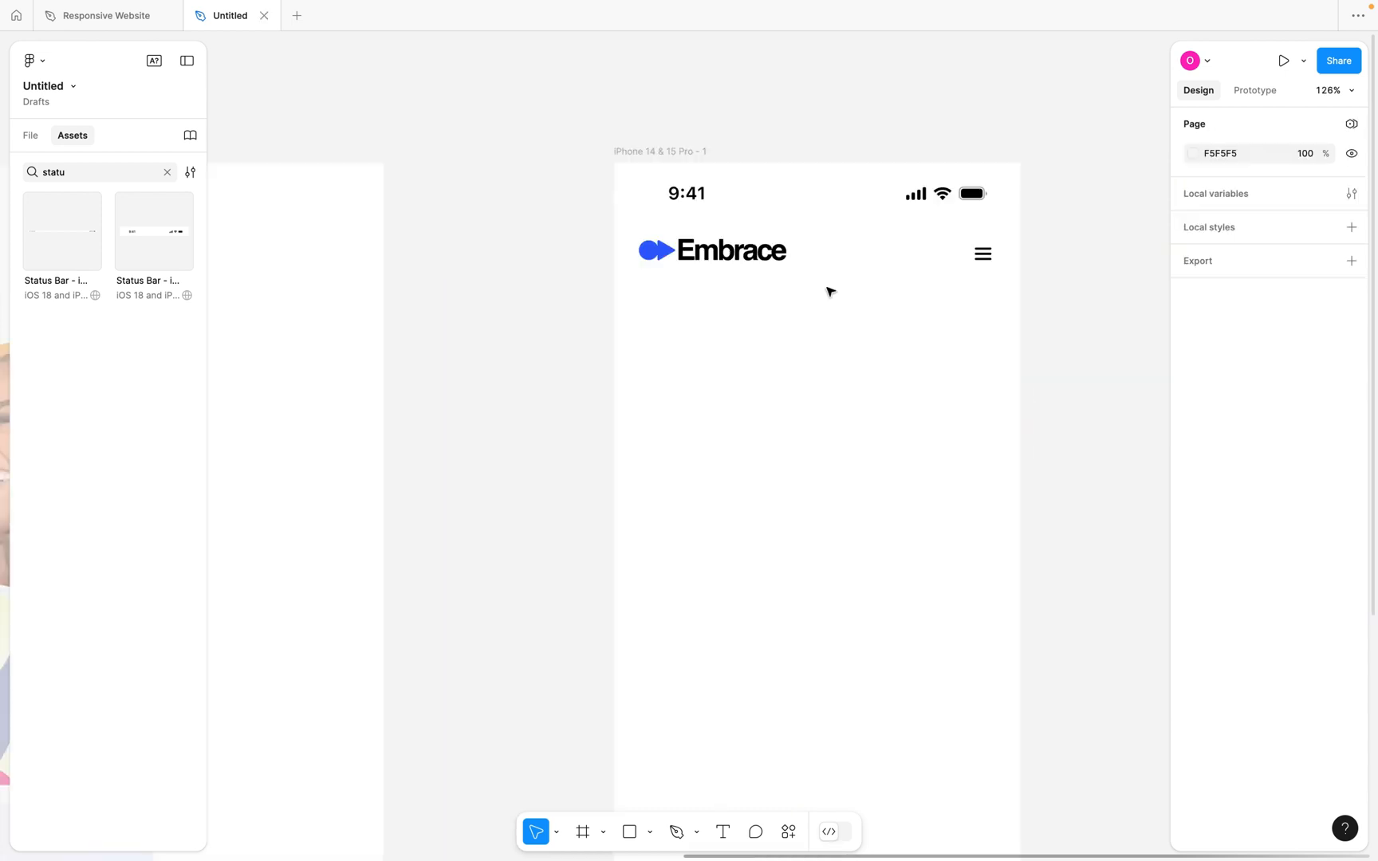
scroll(827, 290, down, 5)
click(29, 135)
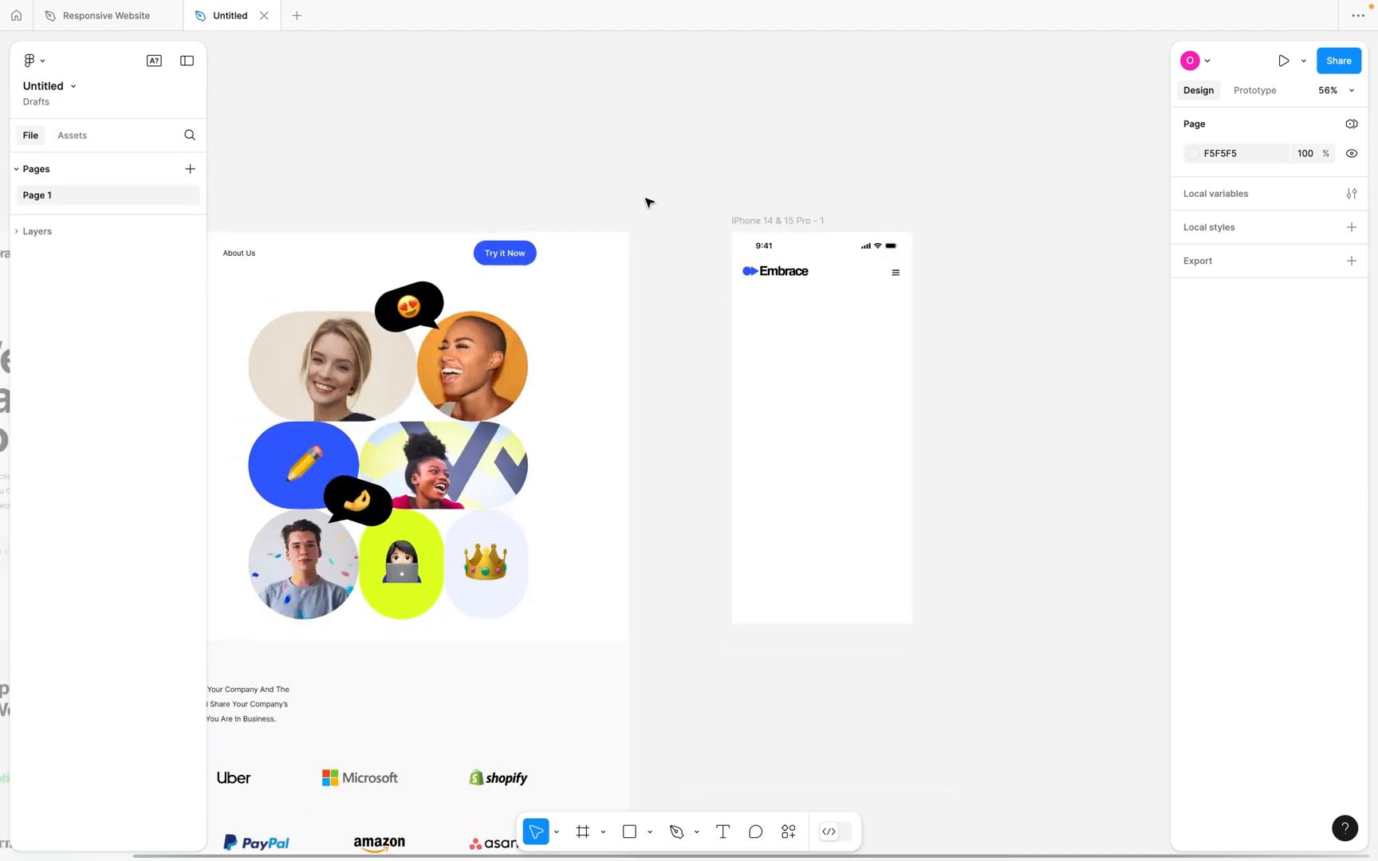
Extend the iPhone frame downward to a height of about 2061.
scroll(649, 206, left, 3)
scroll(656, 206, down, 5)
scroll(655, 203, down, 2)
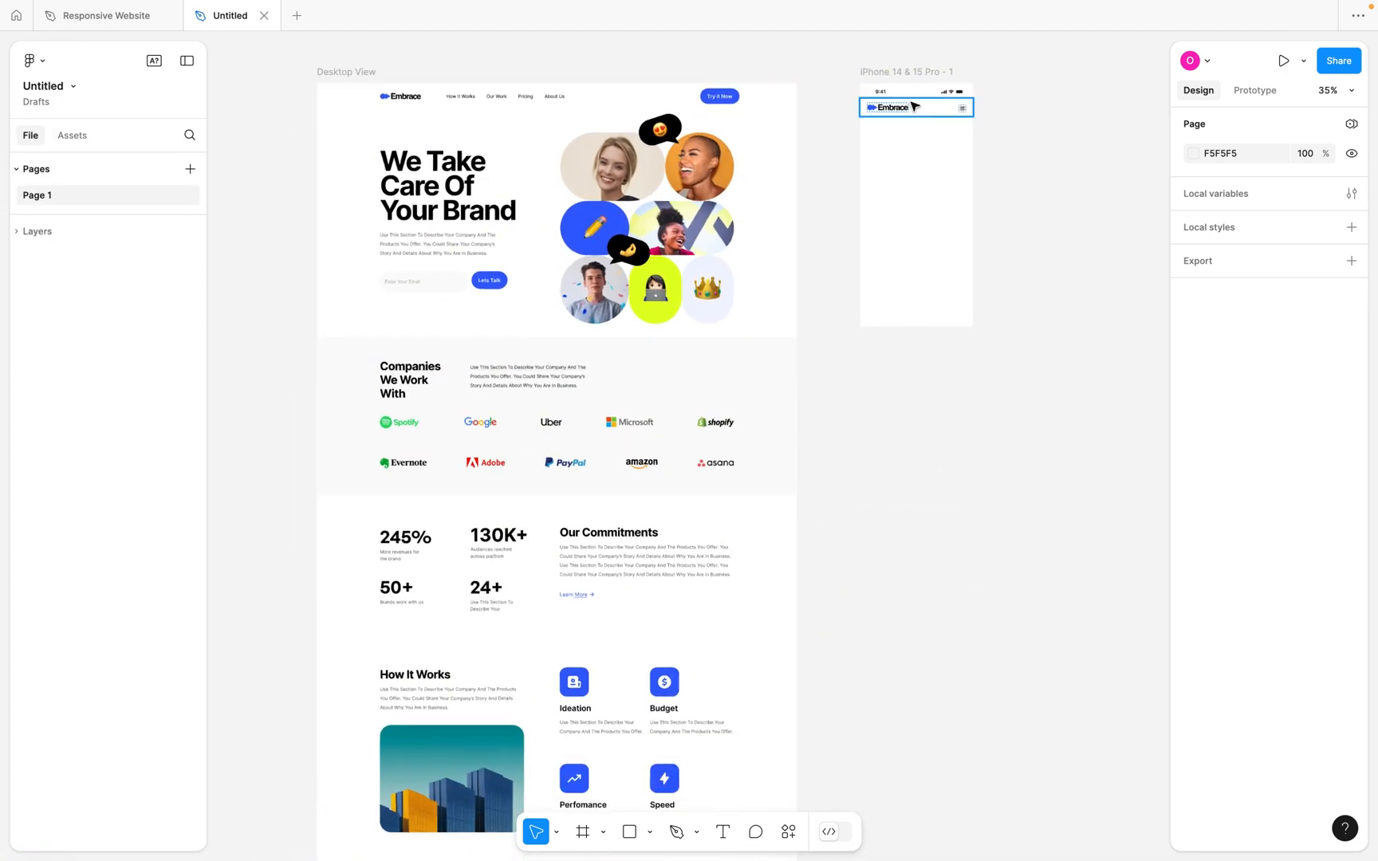
click(890, 71)
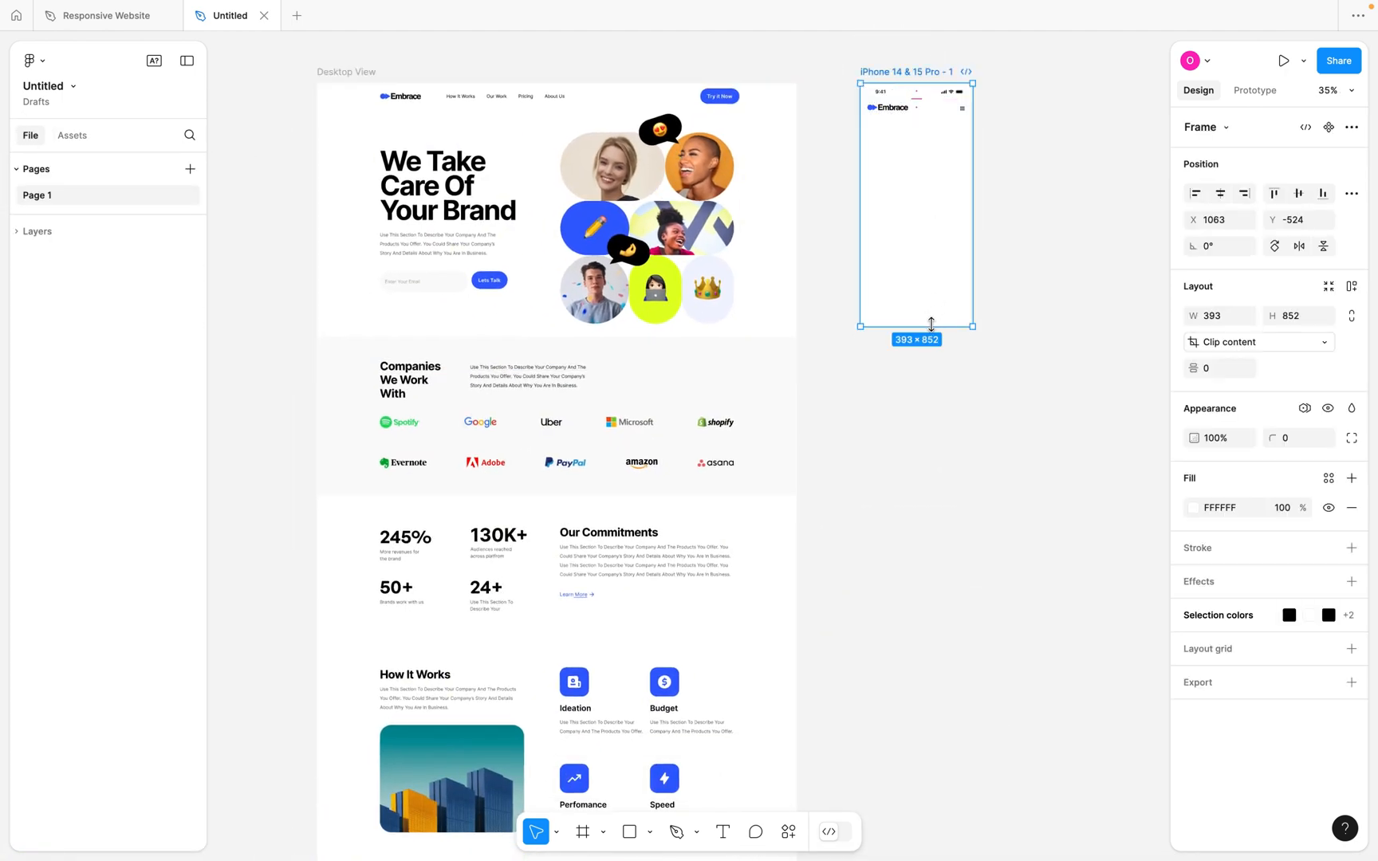
drag(930, 324, 969, 679)
Add a layout grid of 12 columns with a margin of 24 to the iPhone frame.
scroll(982, 106, up, 3)
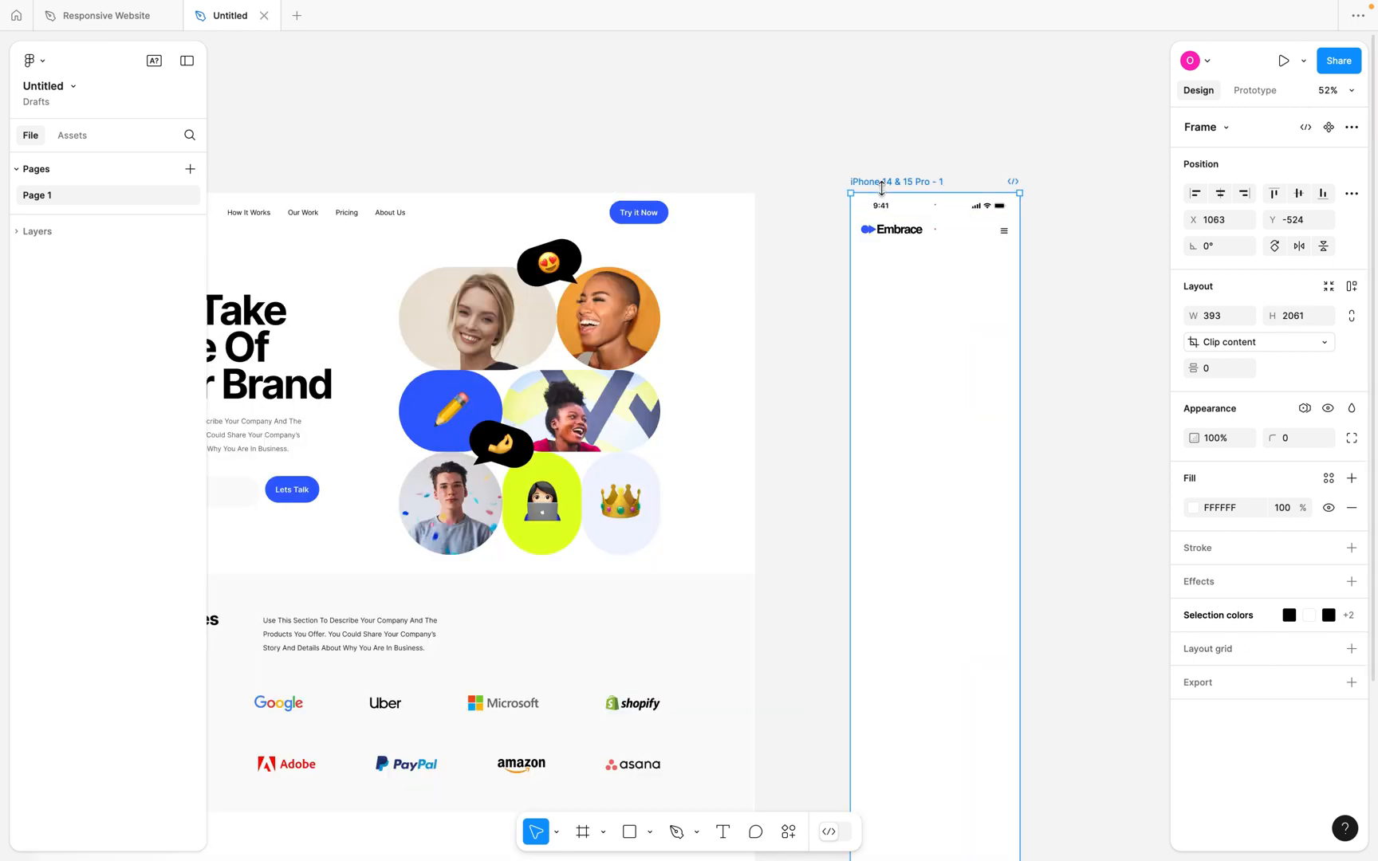
scroll(944, 262, up, 5)
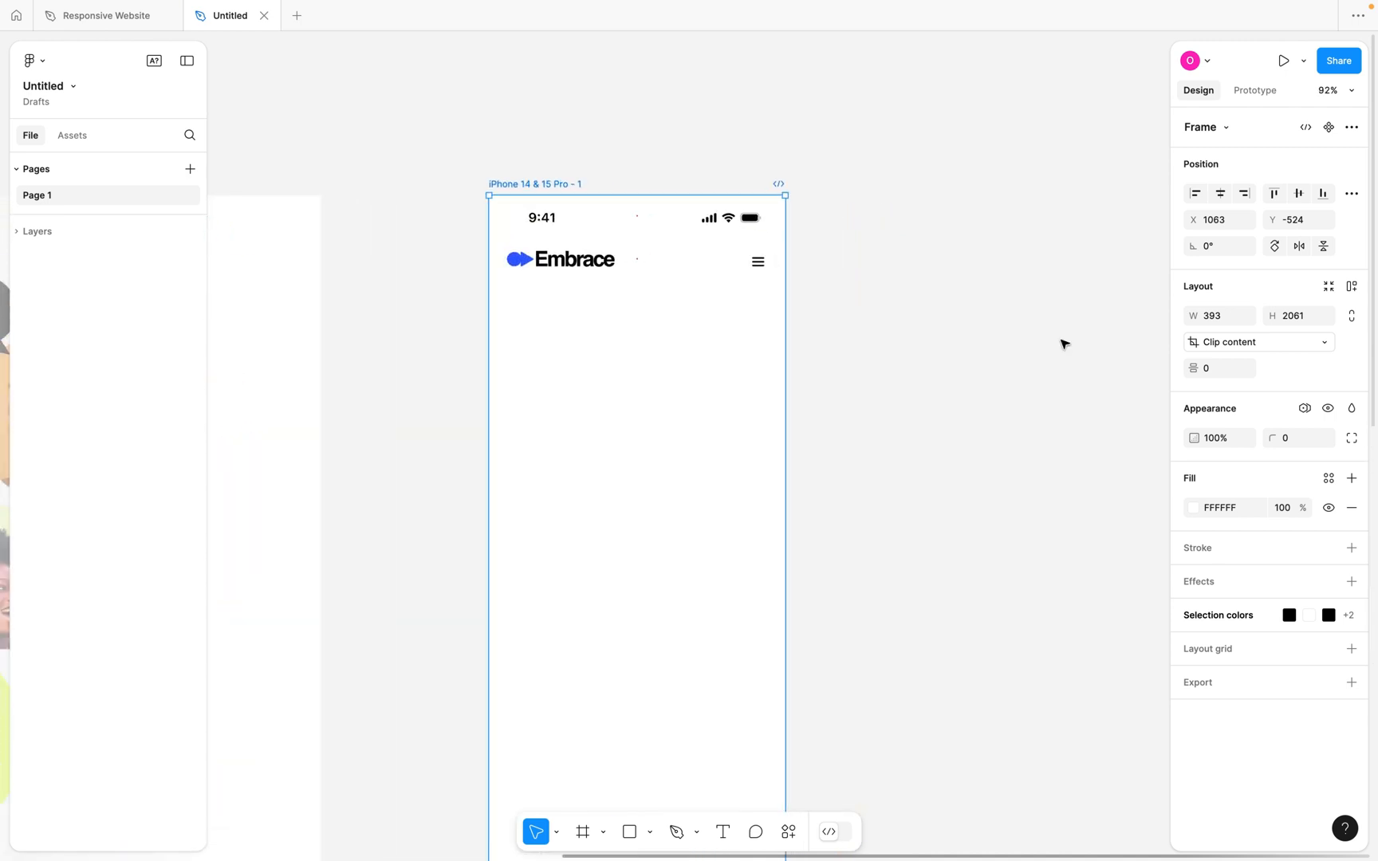
click(1350, 649)
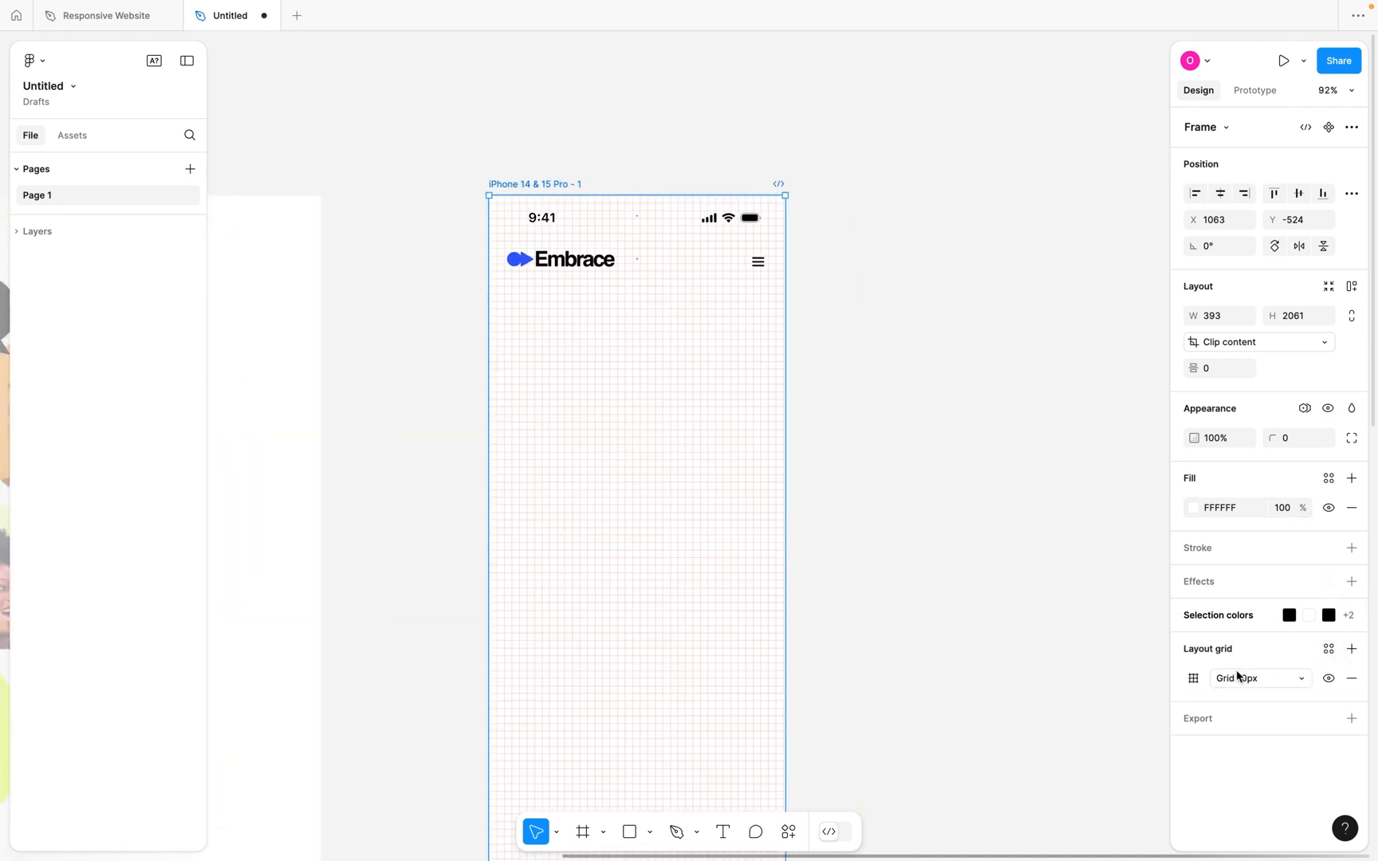
click(1194, 679)
click(1030, 682)
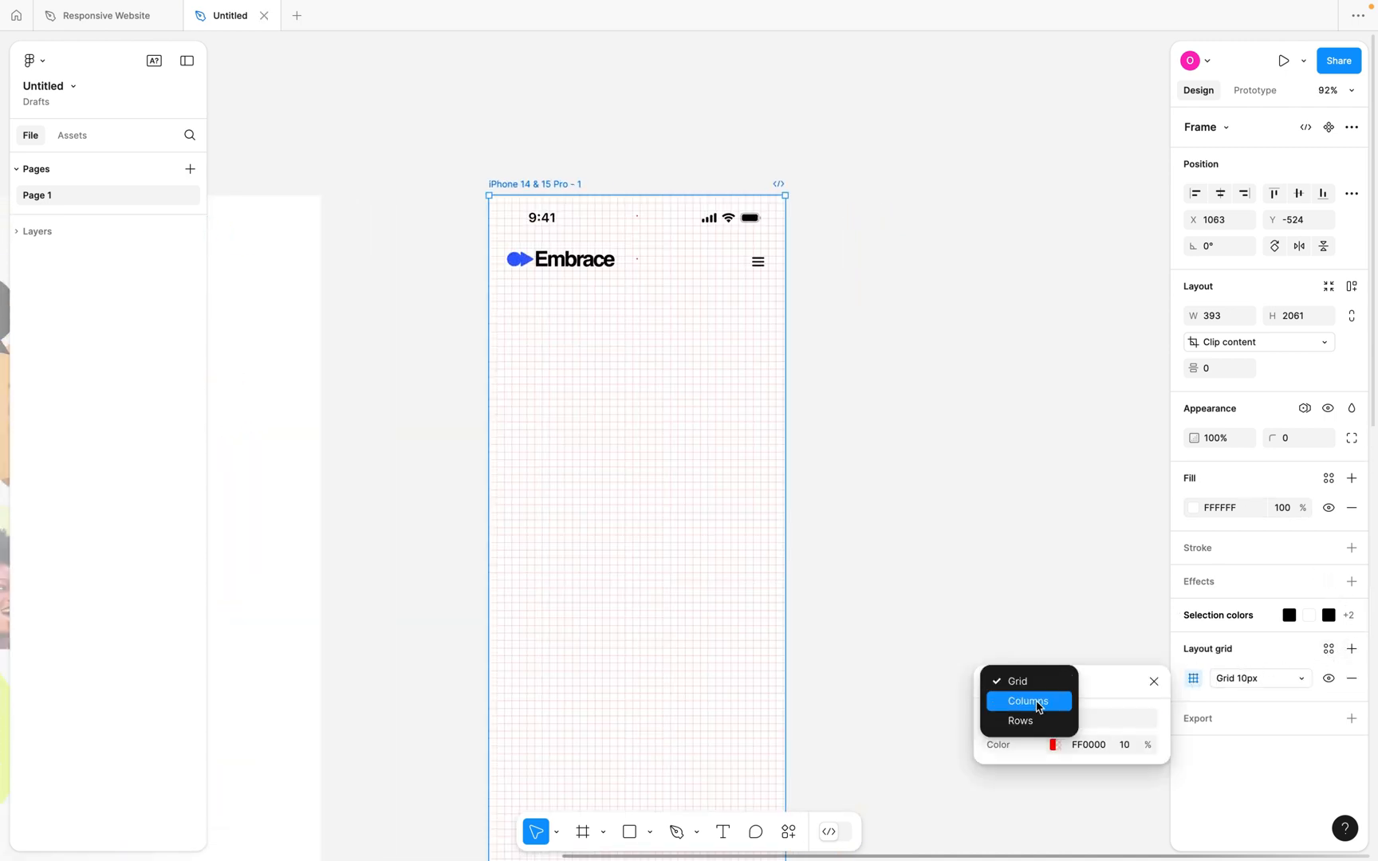
click(1045, 703)
text(1)
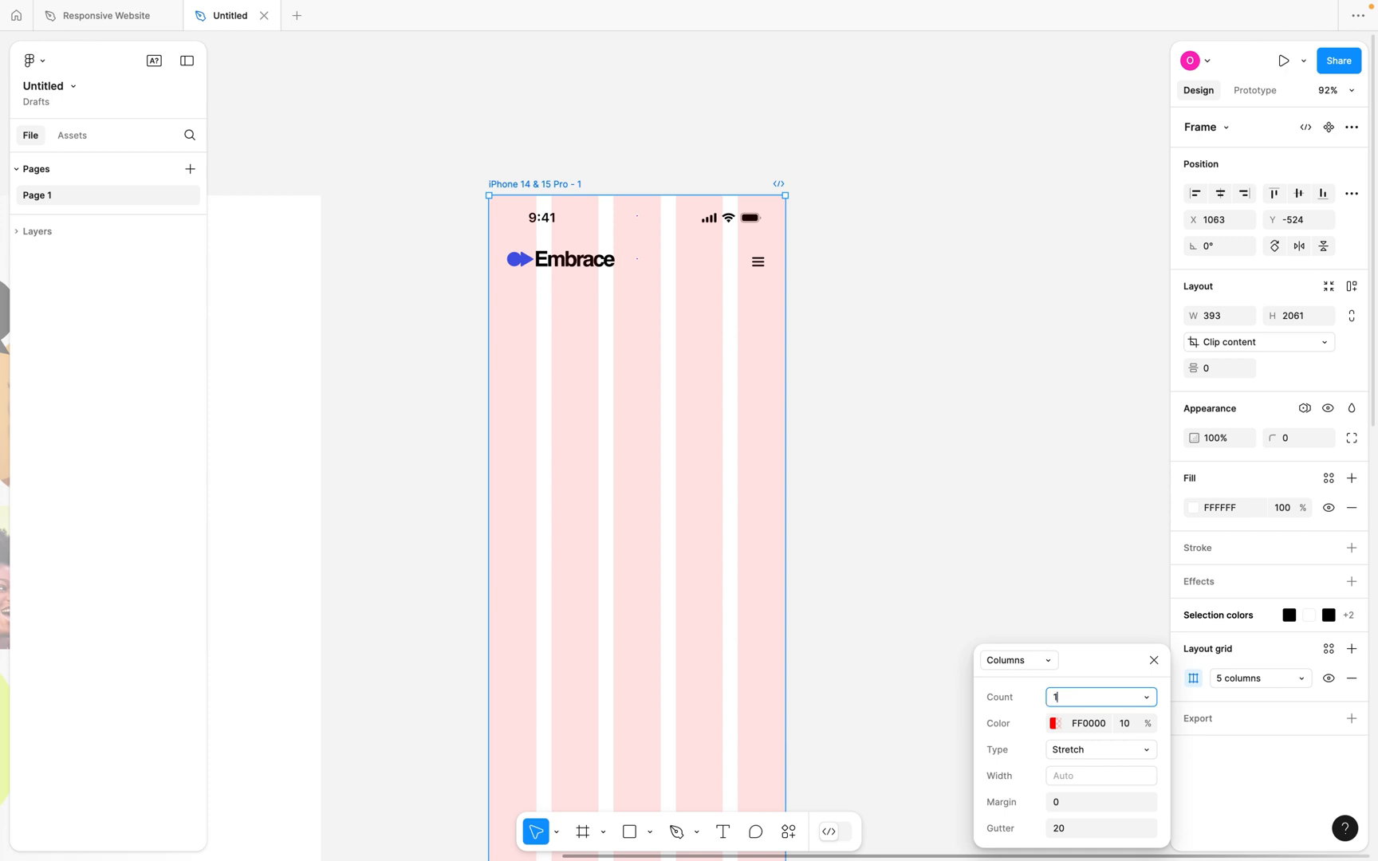
text(2)
key(Return)
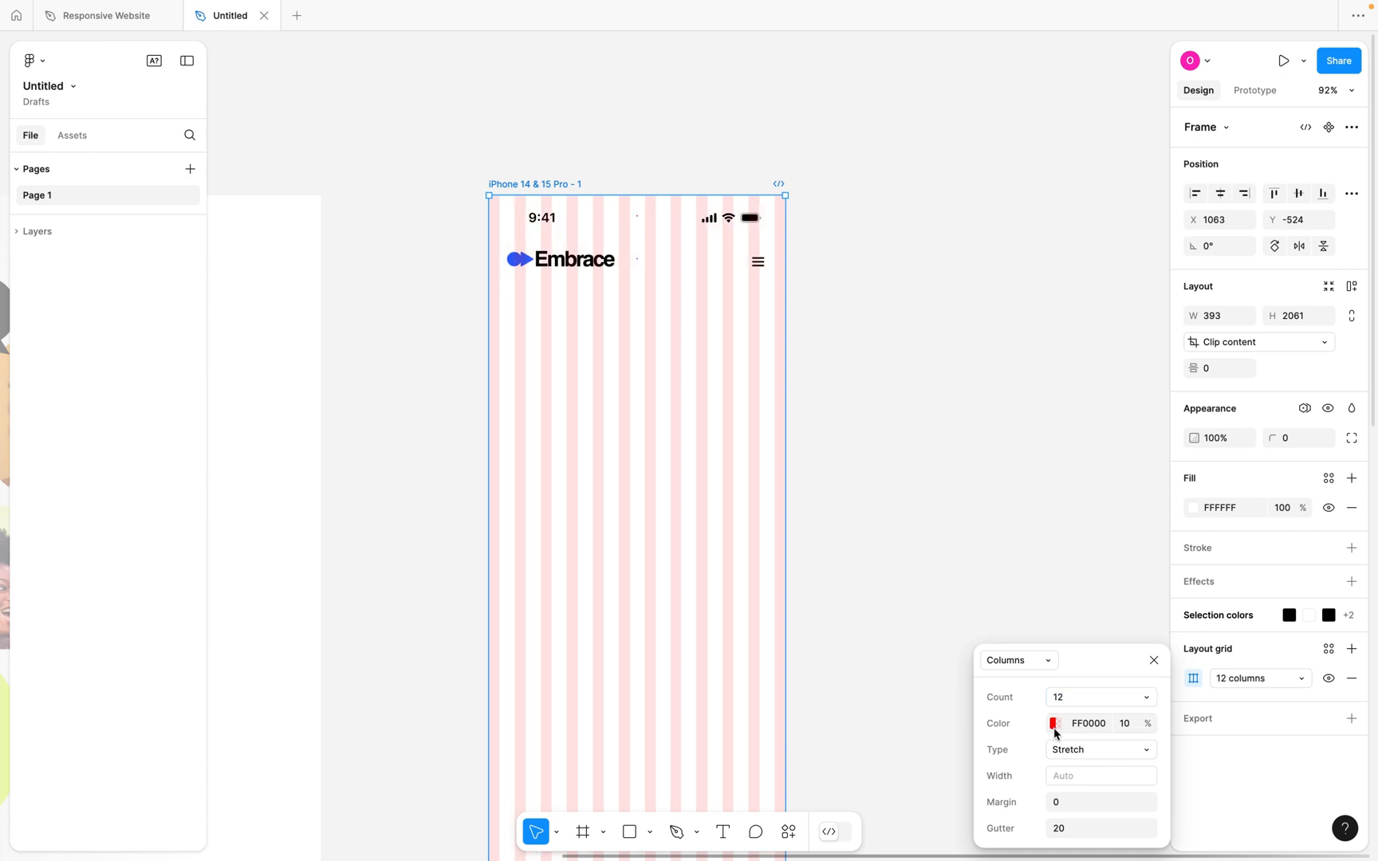
click(1075, 809)
text(24)
key(Return)
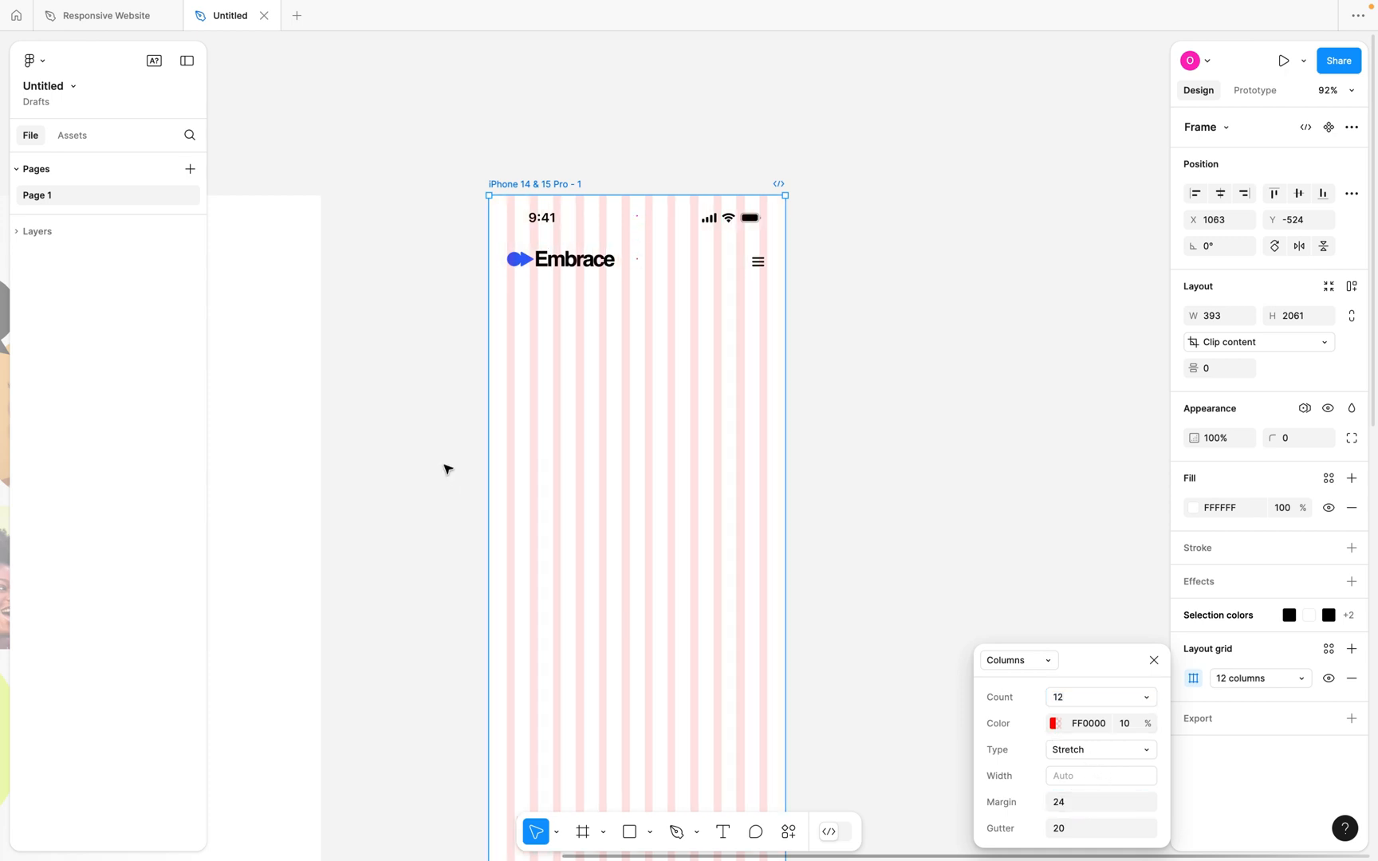
Check how the logo, hamburger icon and horizontal padding of the mobile header row line up with the outer grid columns.
scroll(550, 235, up, 5)
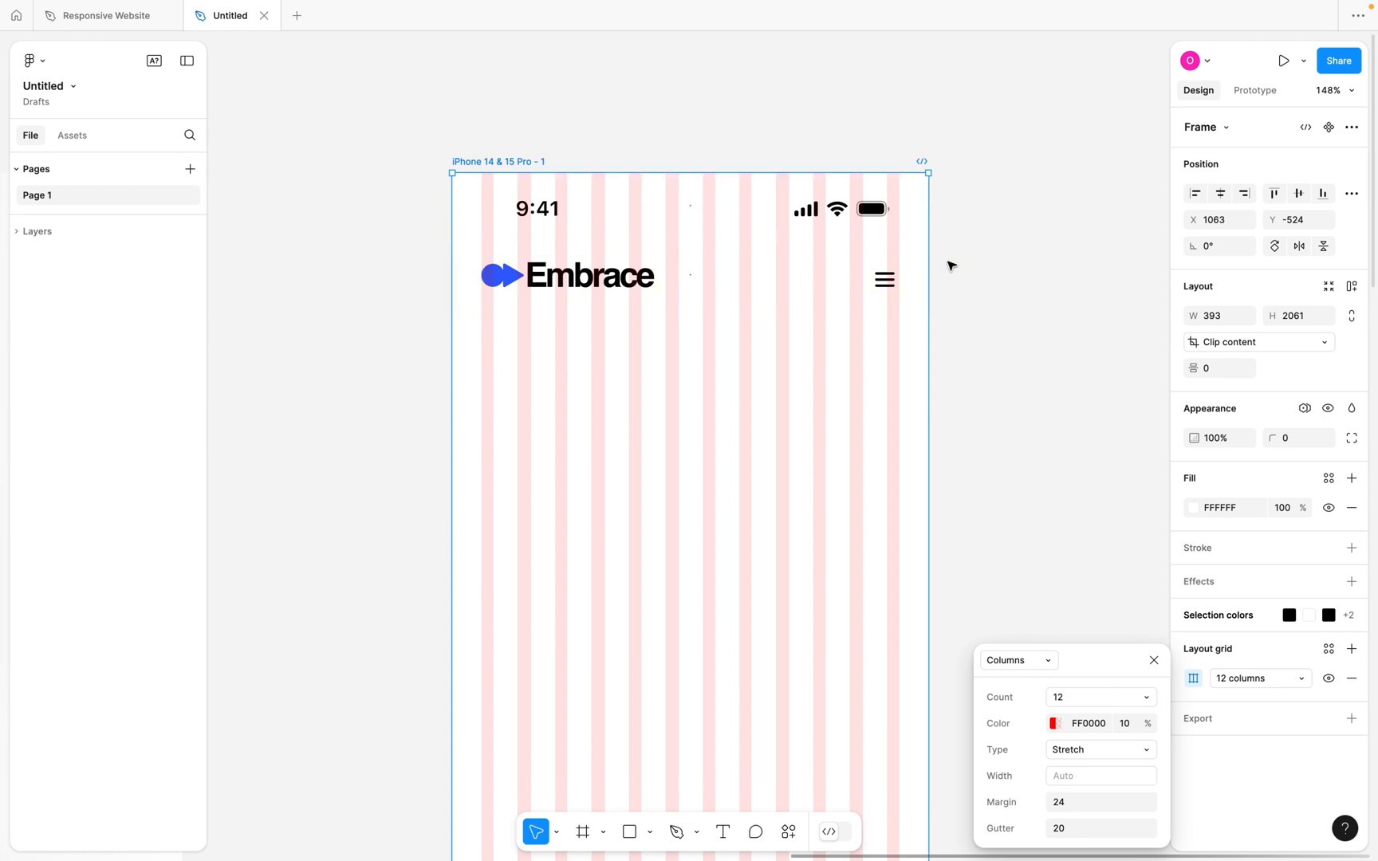
click(558, 281)
scroll(550, 280, up, 3)
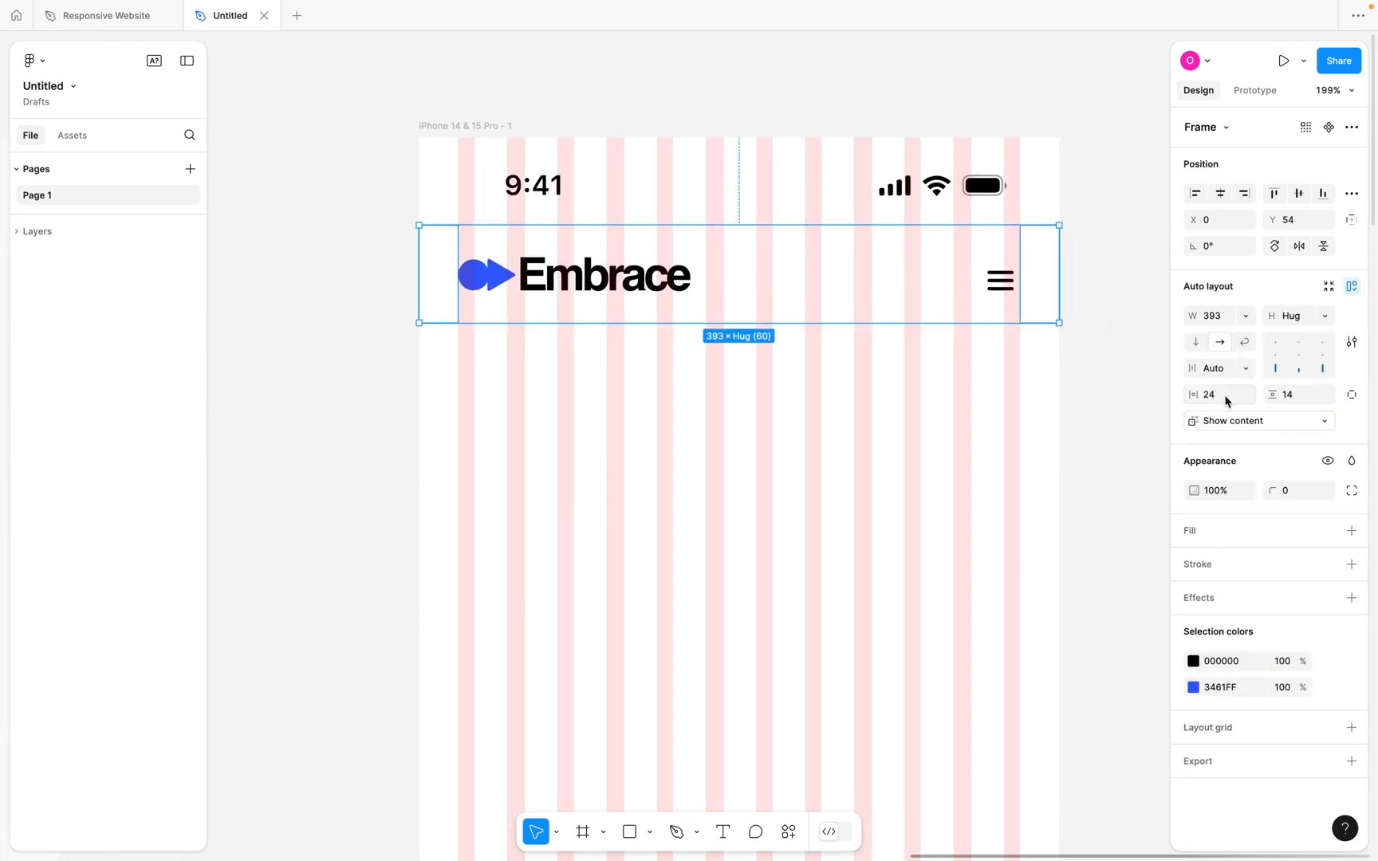
scroll(1029, 264, up, 3)
click(1000, 279)
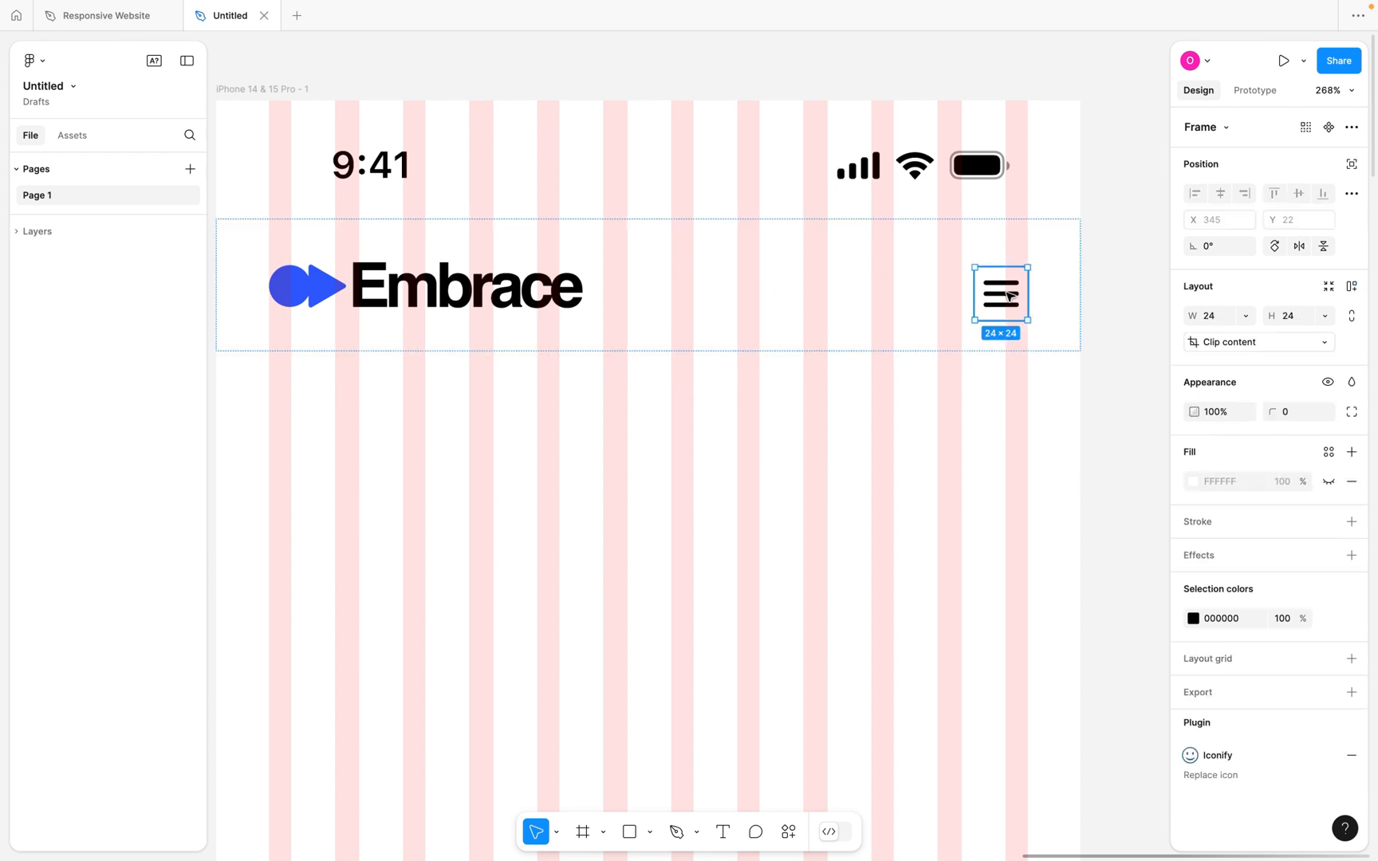
click(303, 304)
click(704, 286)
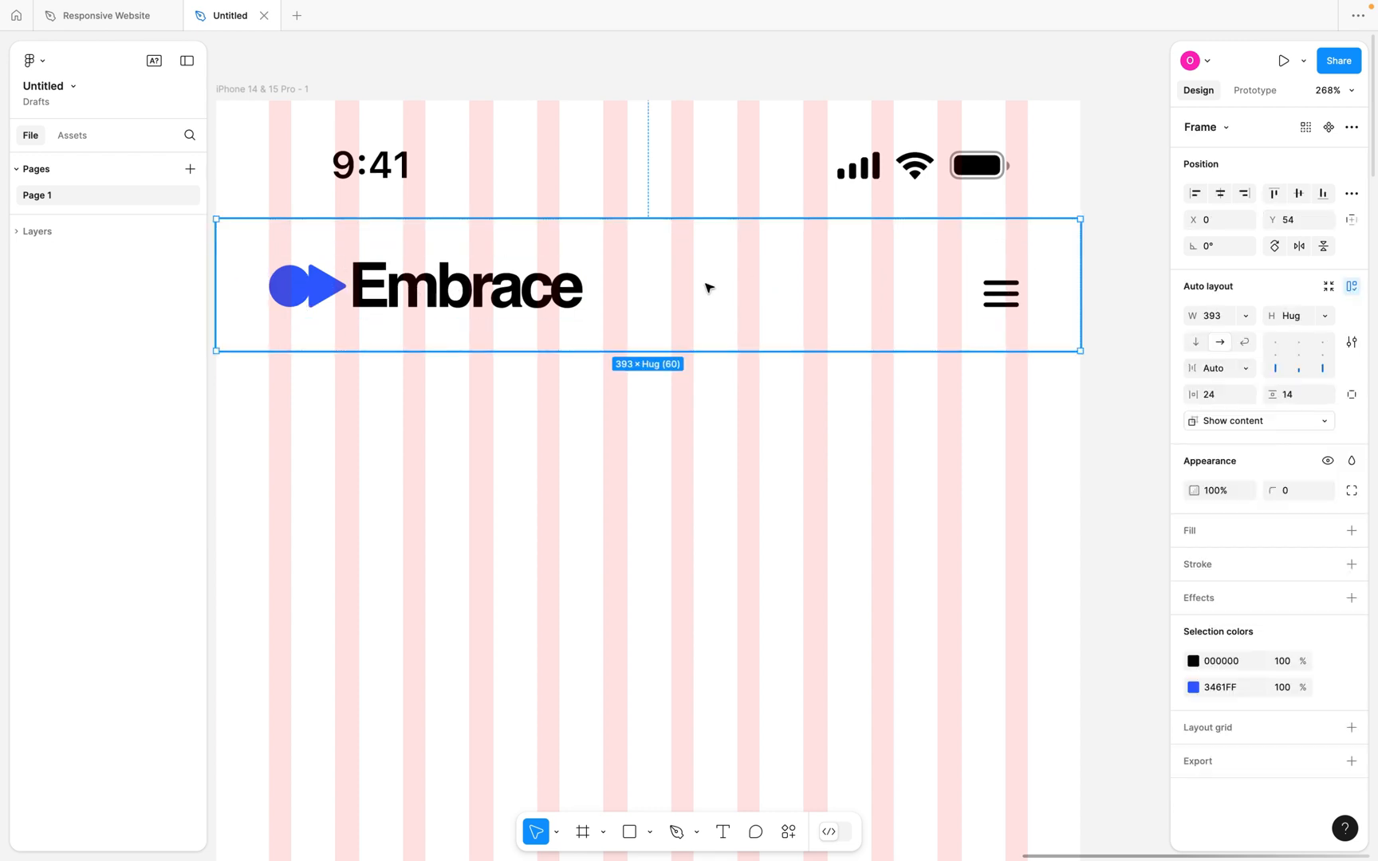
scroll(706, 287, down, 1)
scroll(707, 287, down, 5)
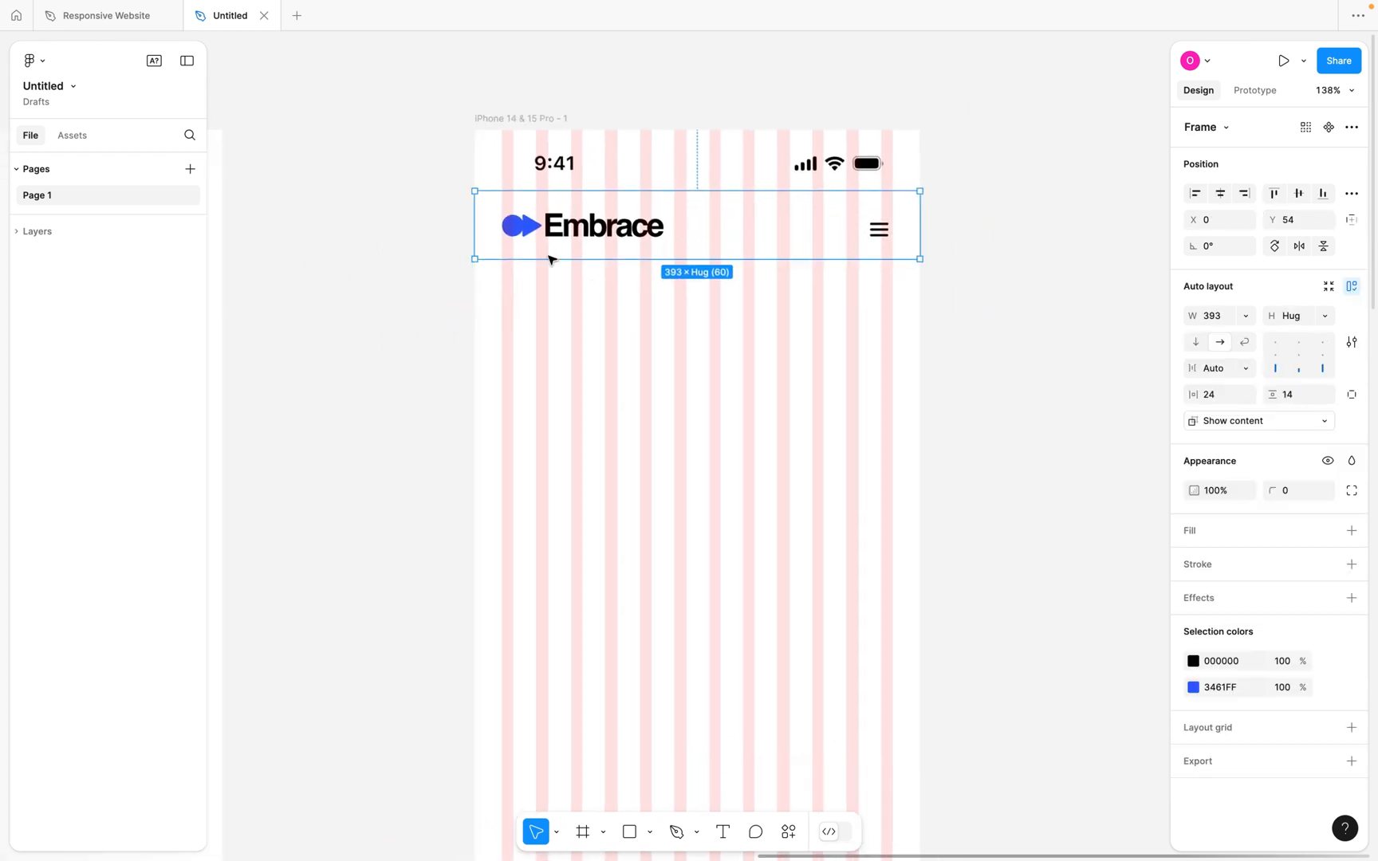
click(500, 120)
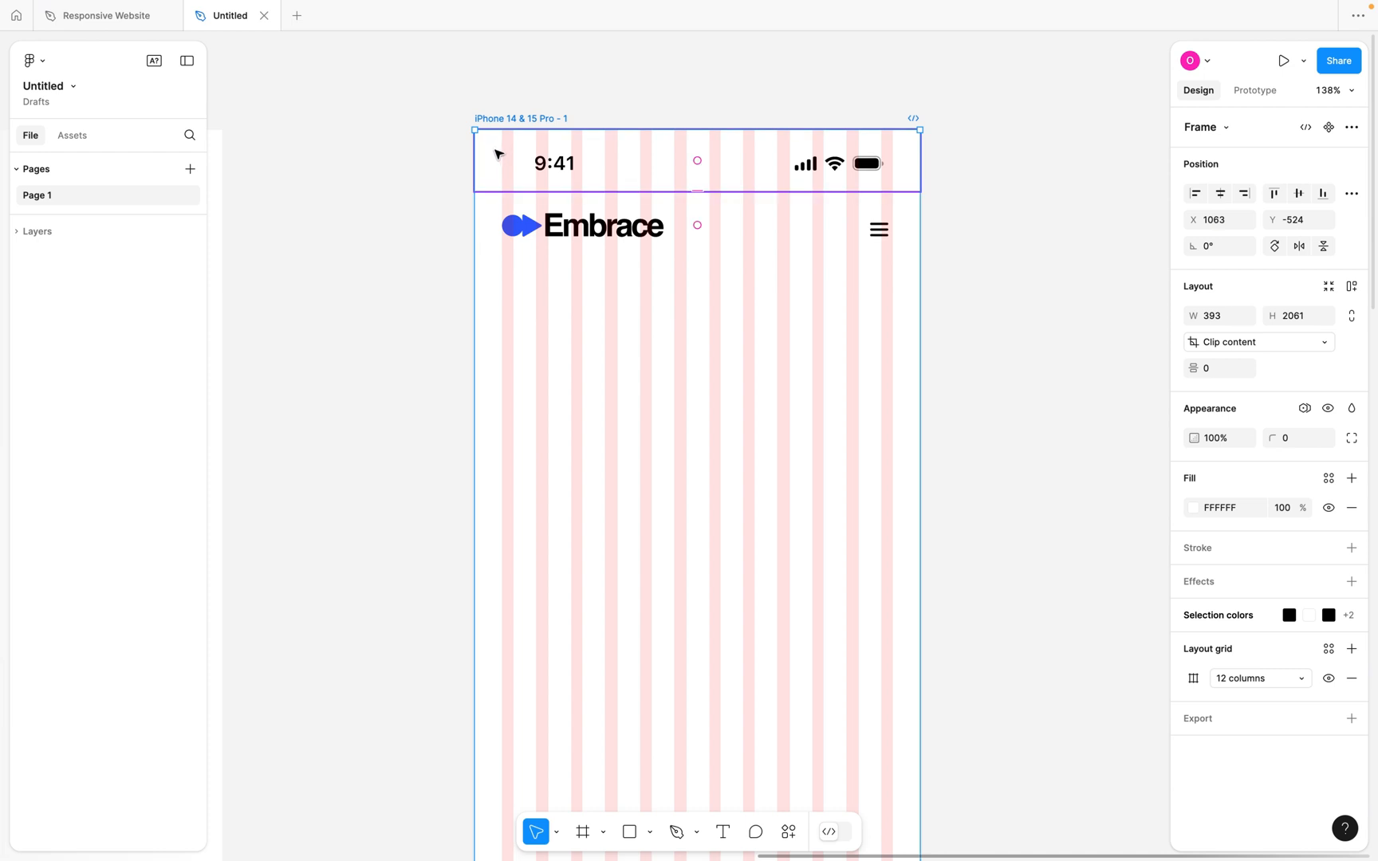
click(657, 233)
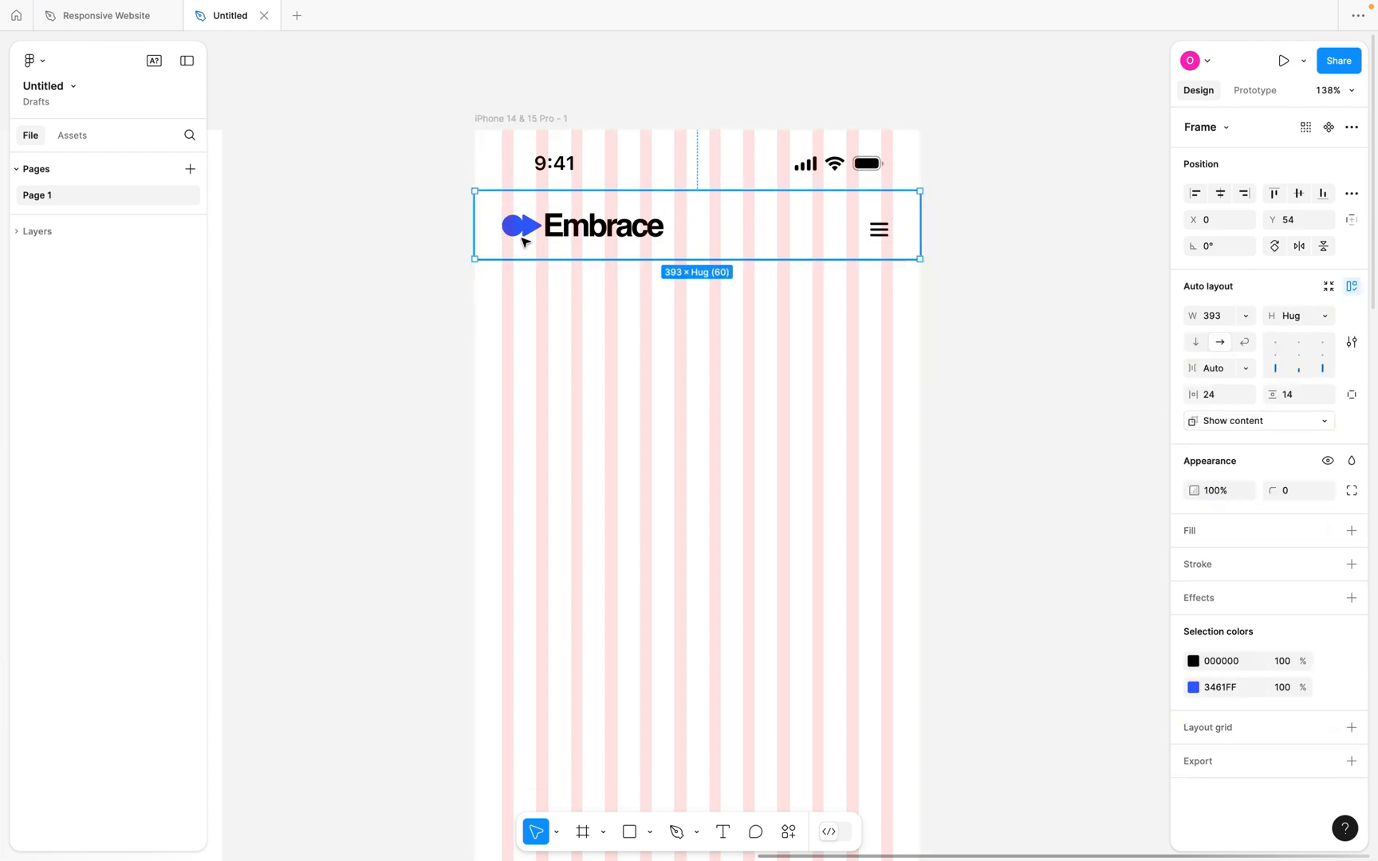
click(1224, 394)
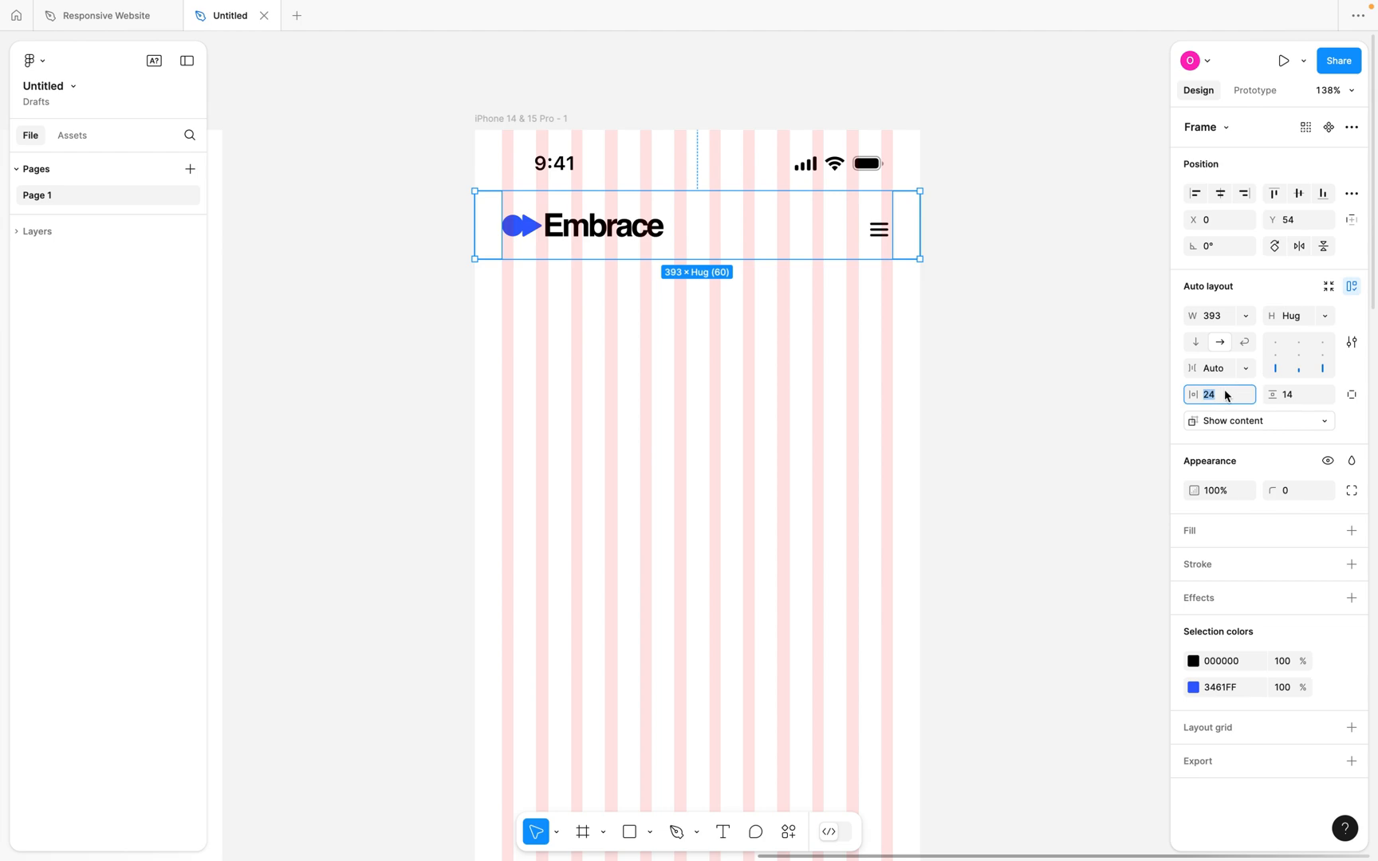
click(941, 238)
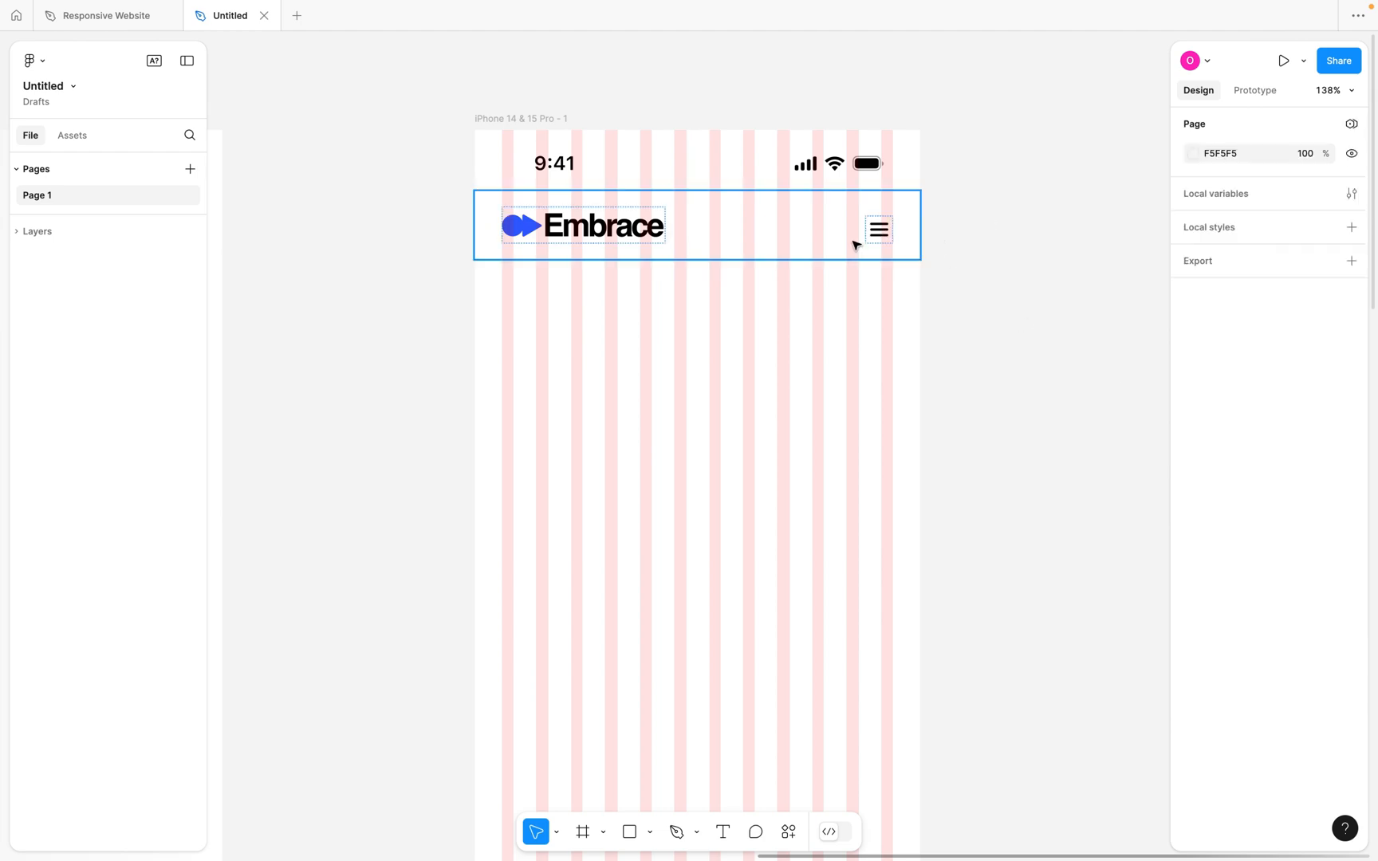
Examine the desktop view's hero section and how its text and image collage are grouped.
scroll(856, 245, down, 5)
scroll(856, 244, down, 3)
scroll(855, 243, left, 2)
scroll(855, 247, down, 3)
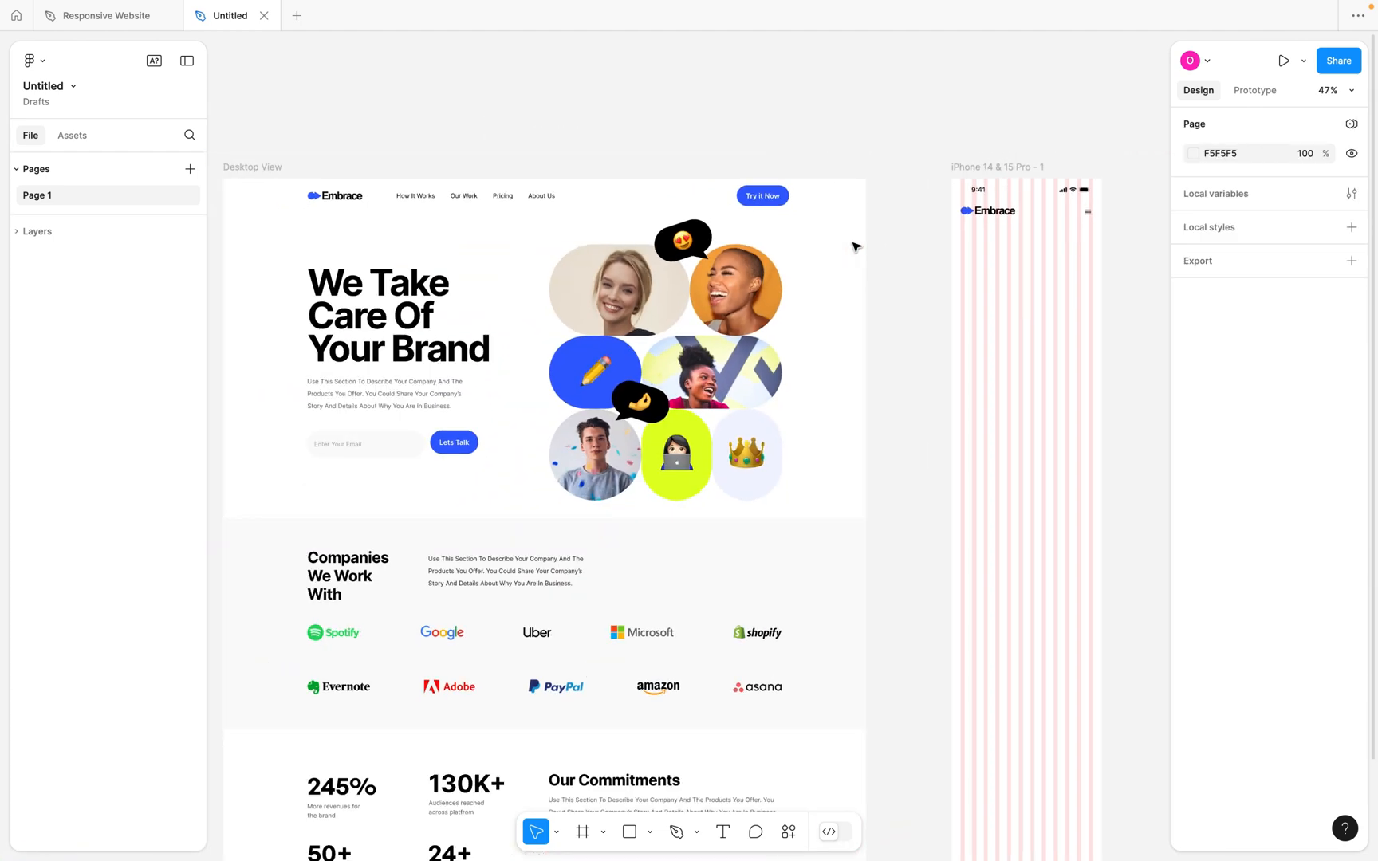
scroll(479, 278, left, 2)
scroll(479, 277, down, 1)
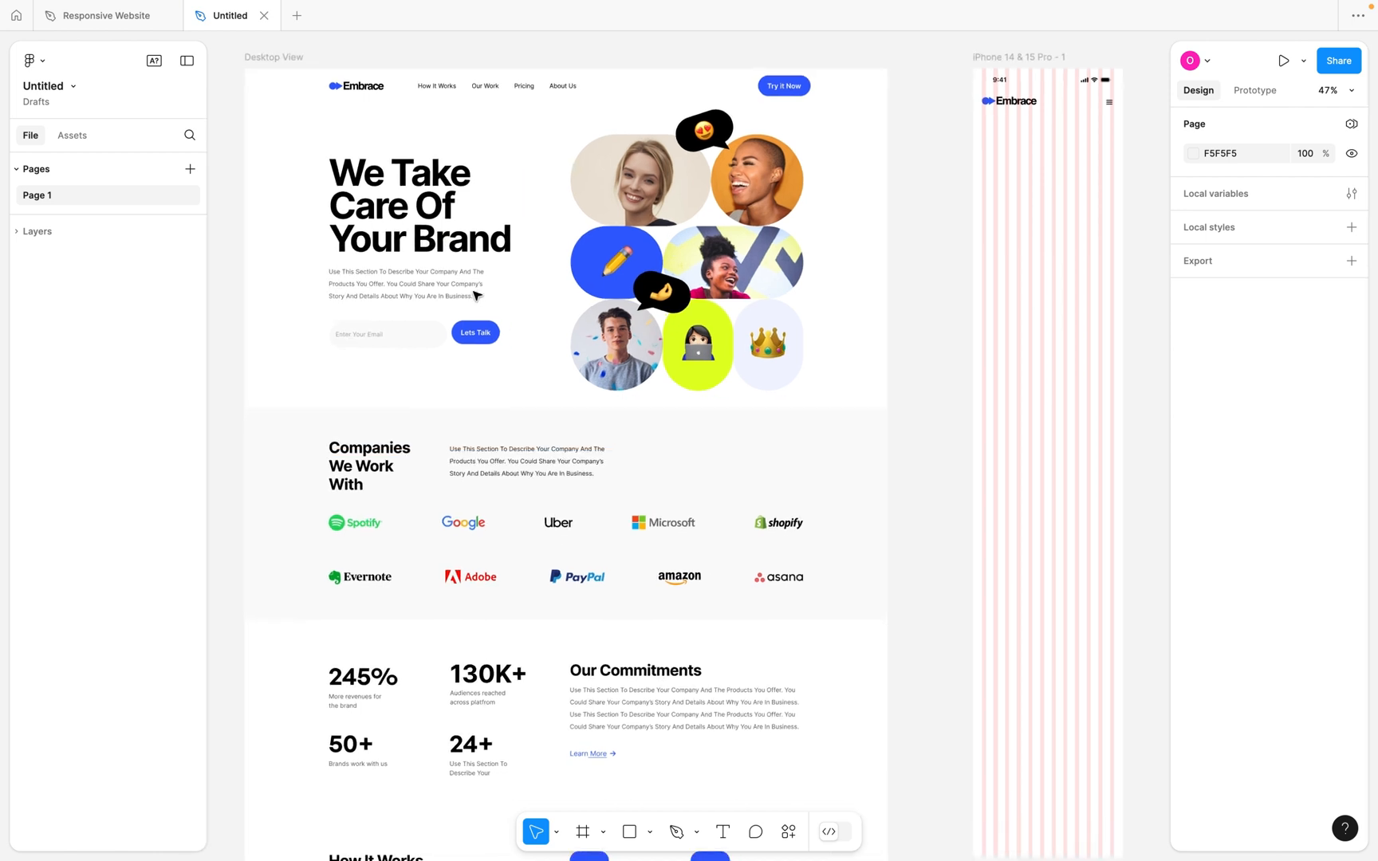
scroll(523, 279, down, 1)
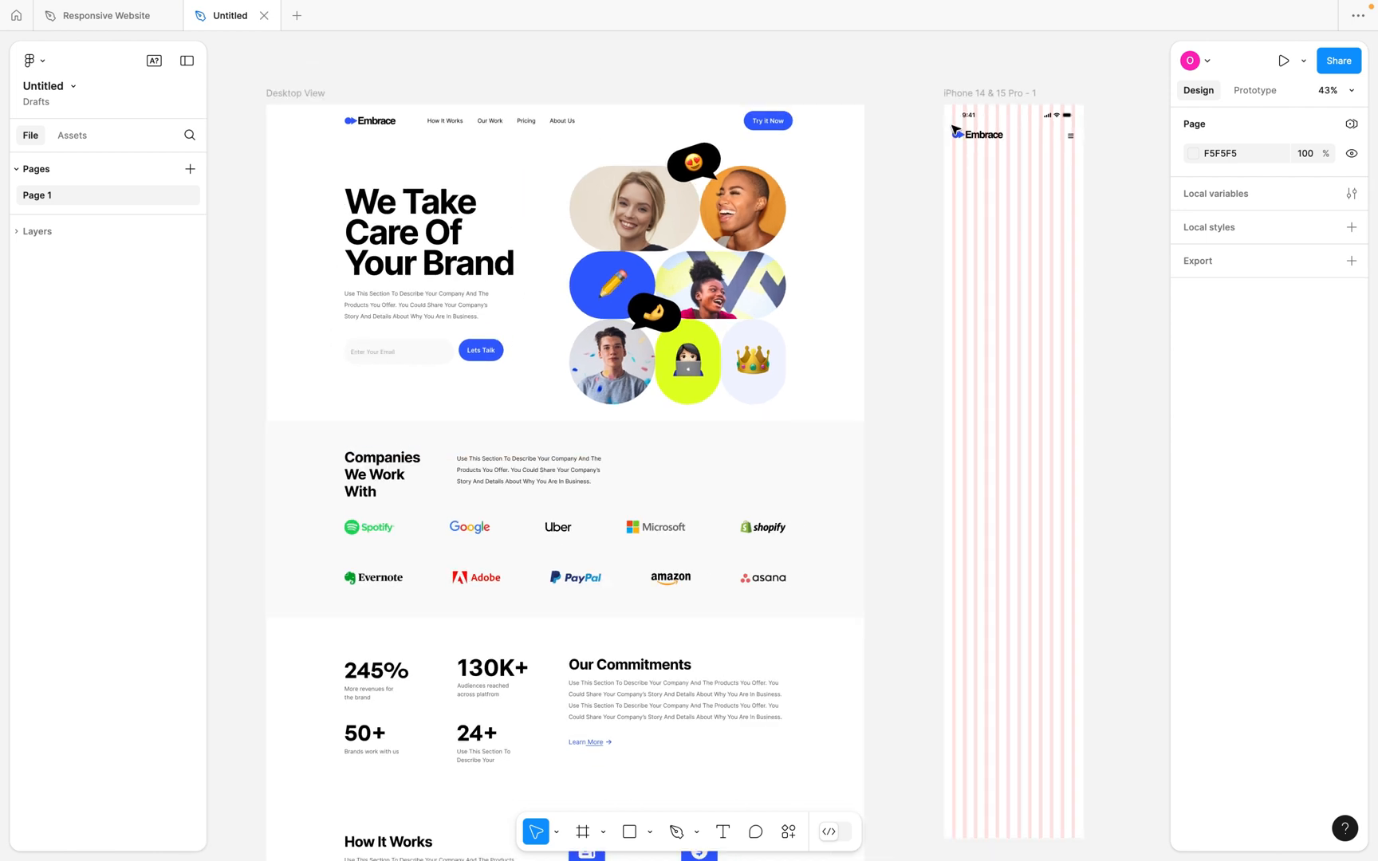
double_click(663, 225)
double_click(663, 225)
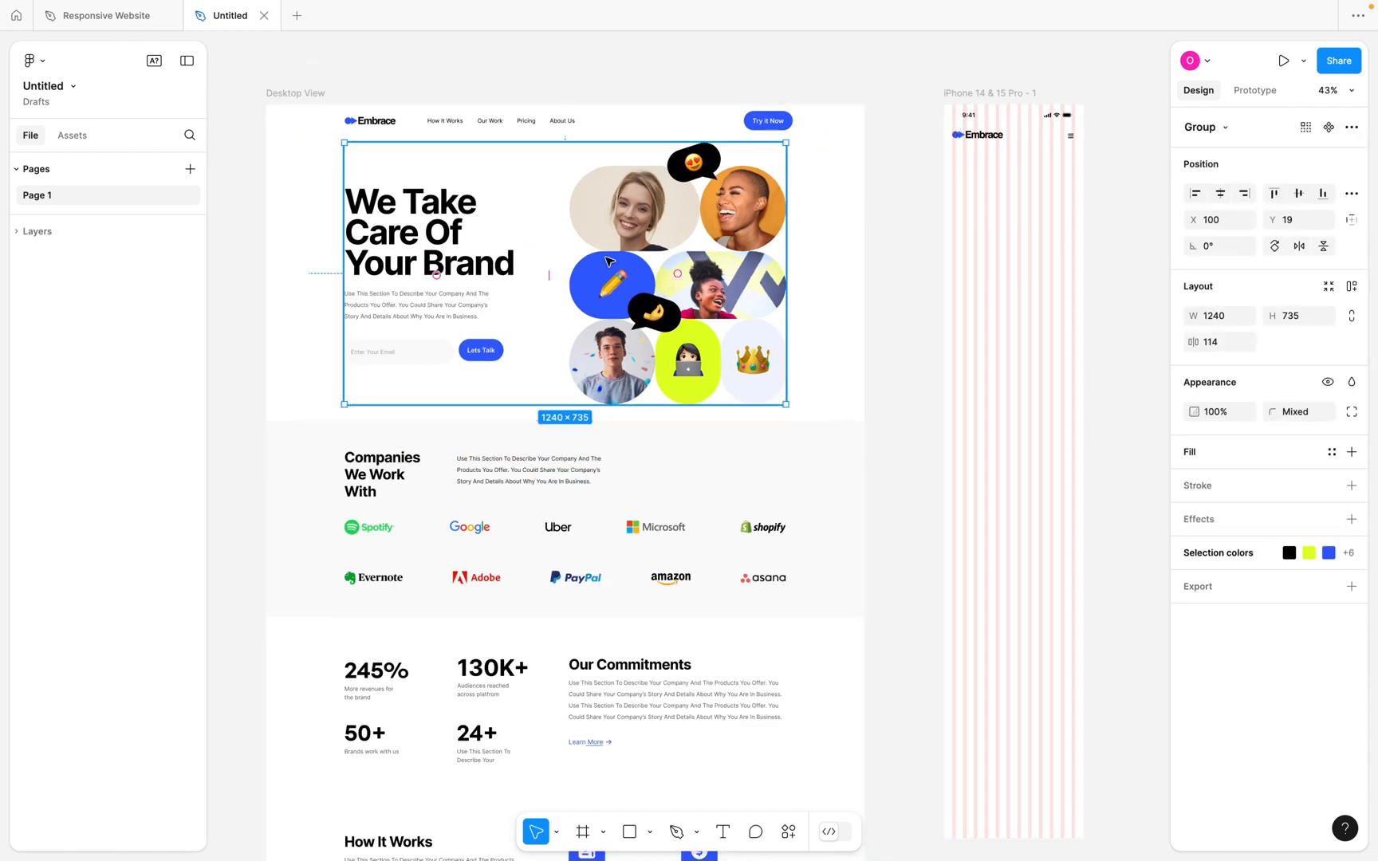
click(985, 92)
click(909, 109)
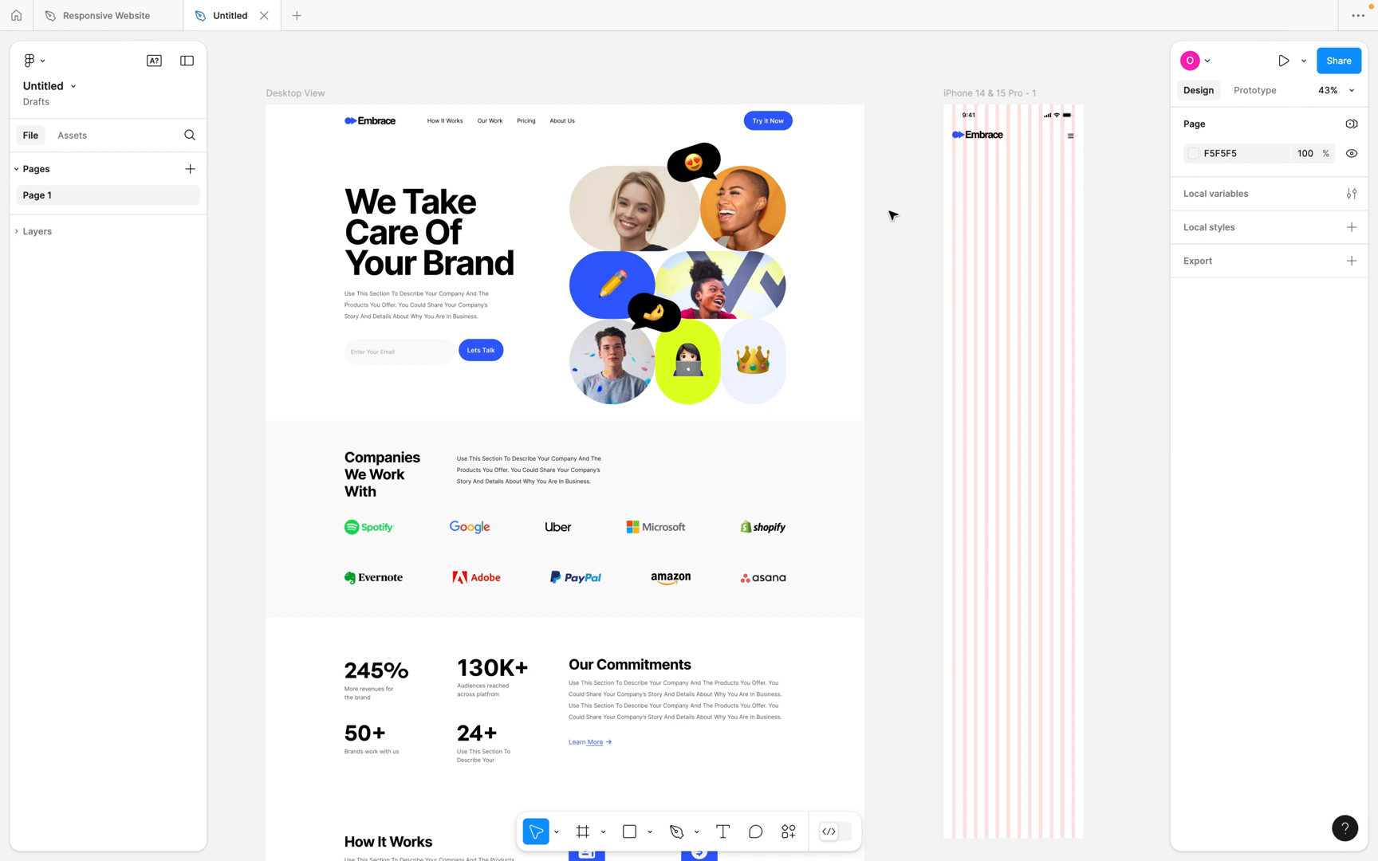
Place a copy of the desktop hero group in the empty canvas area to the right of the iPhone frame.
double_click(684, 261)
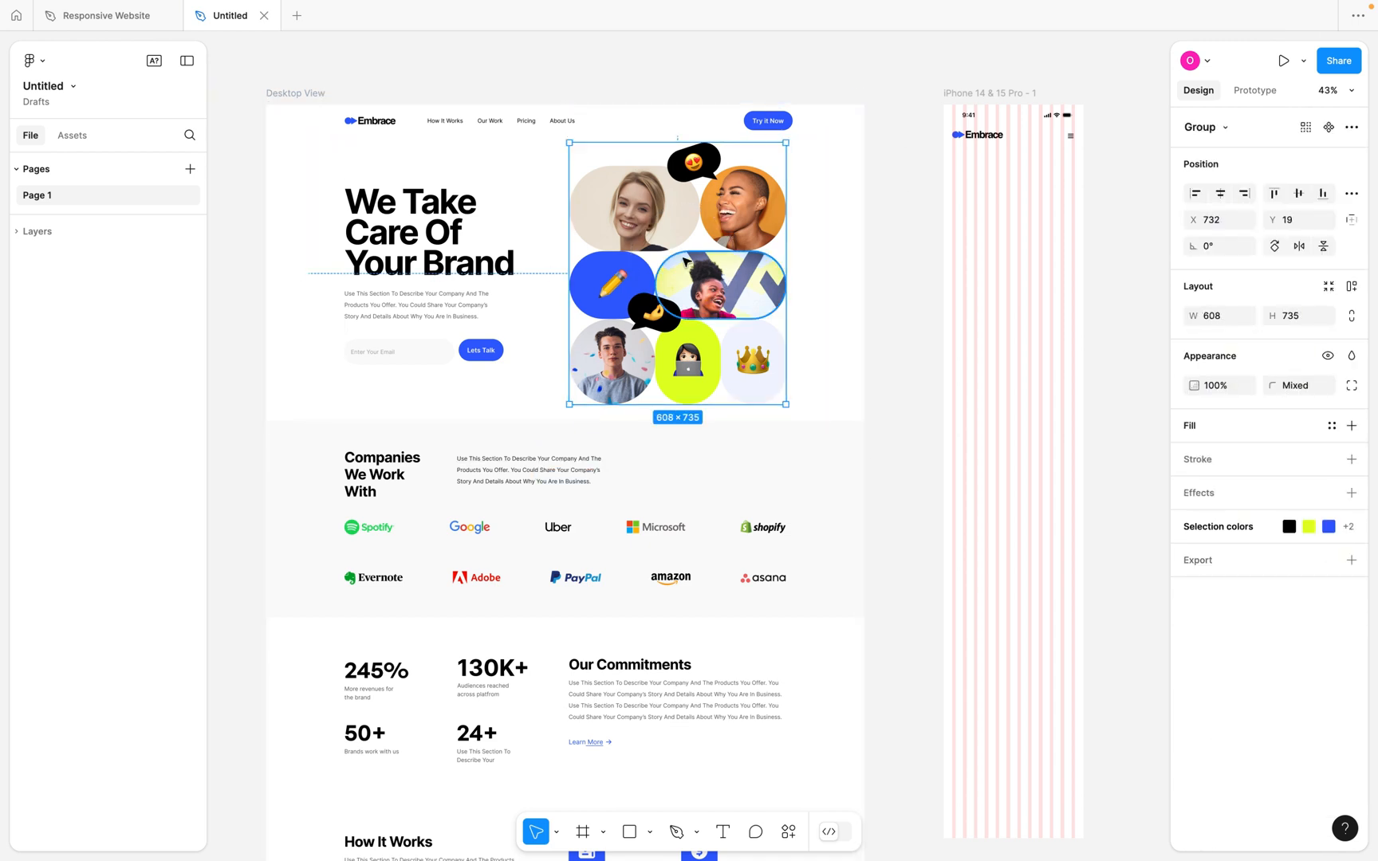
key(shift+Return)
scroll(653, 254, down, 4)
drag(637, 252, 1033, 248)
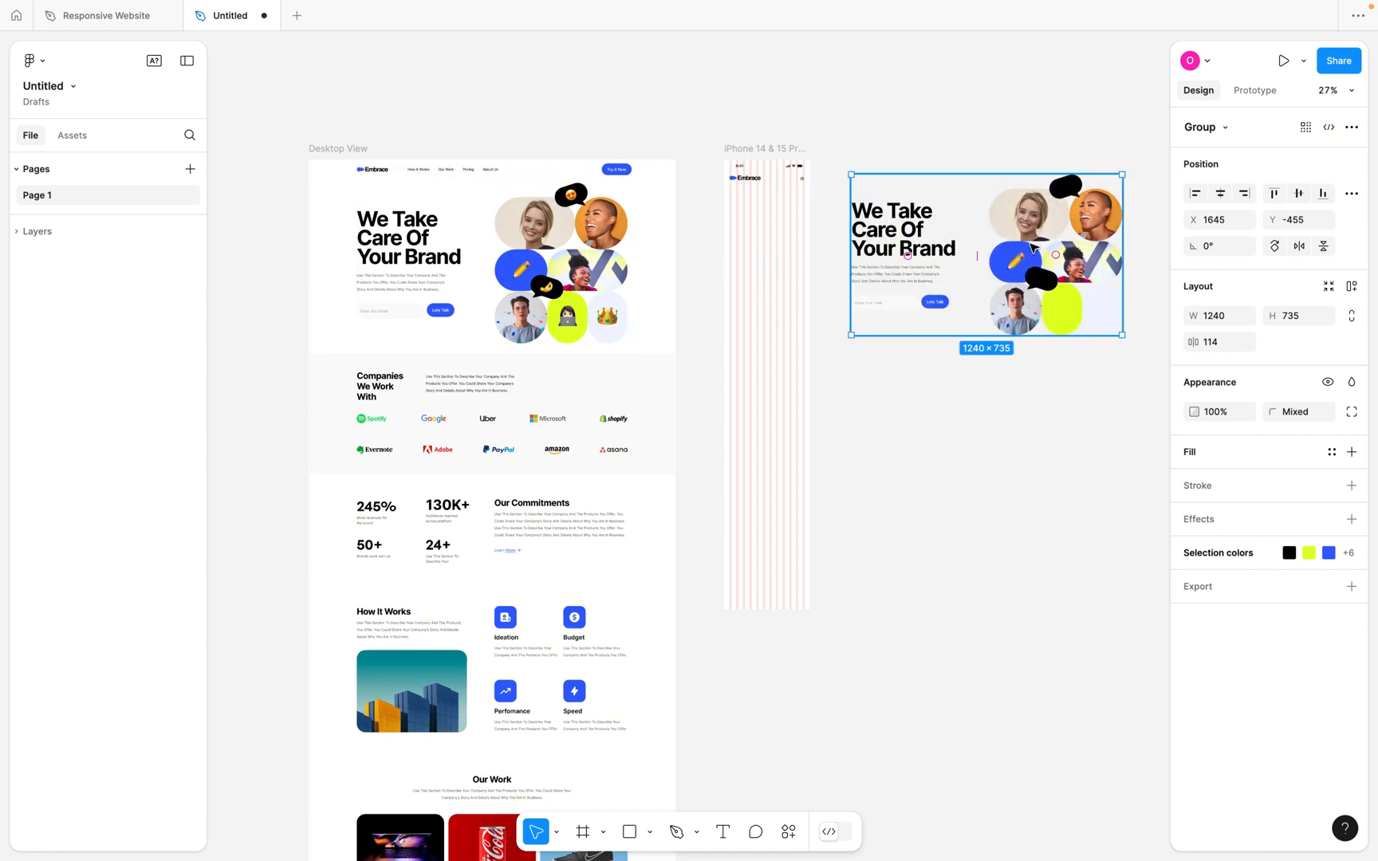
Inspect the two black speech bubbles in the copied hero collage for the emojis belonging on them.
scroll(1028, 247, up, 5)
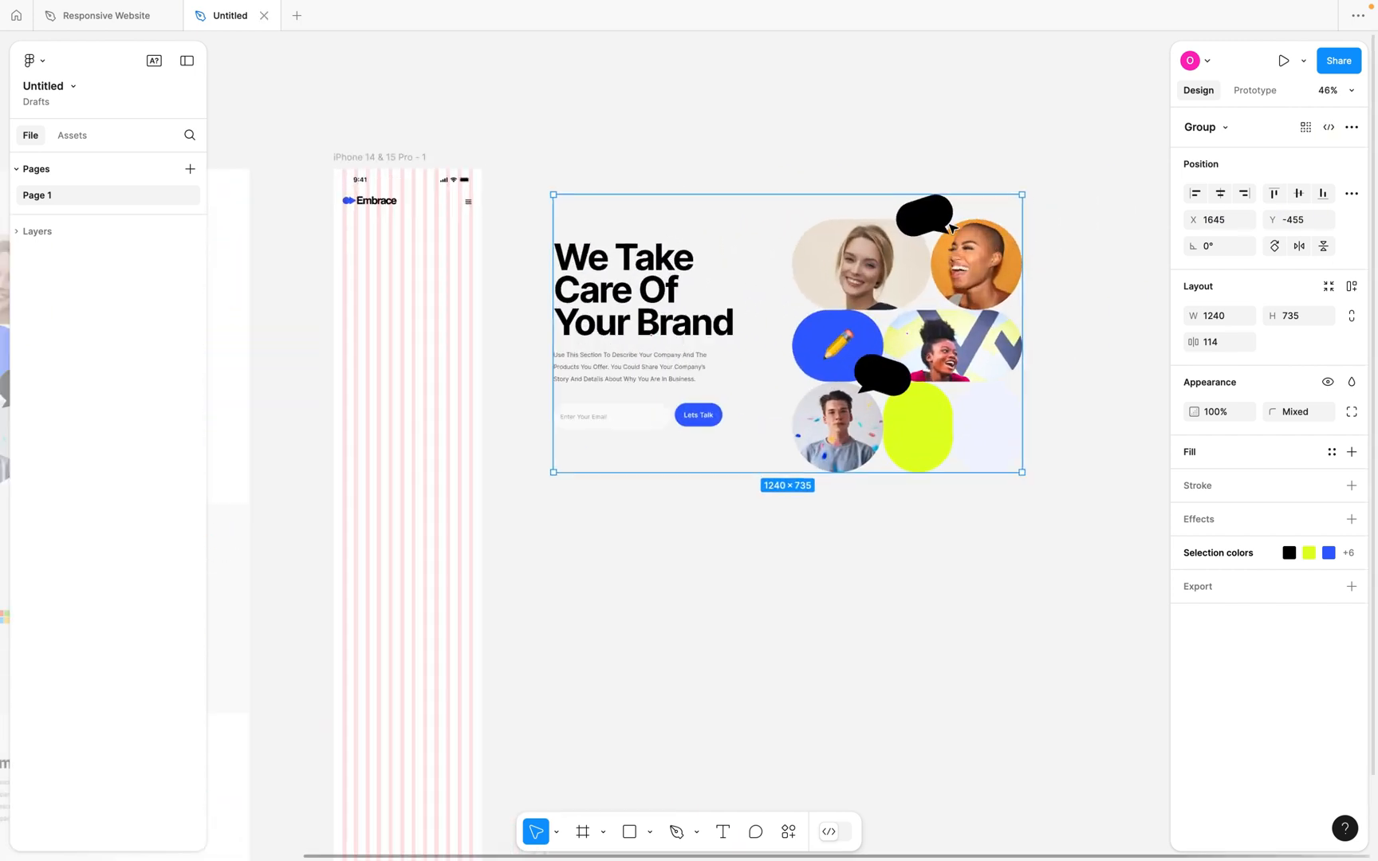
click(929, 227)
click(928, 227)
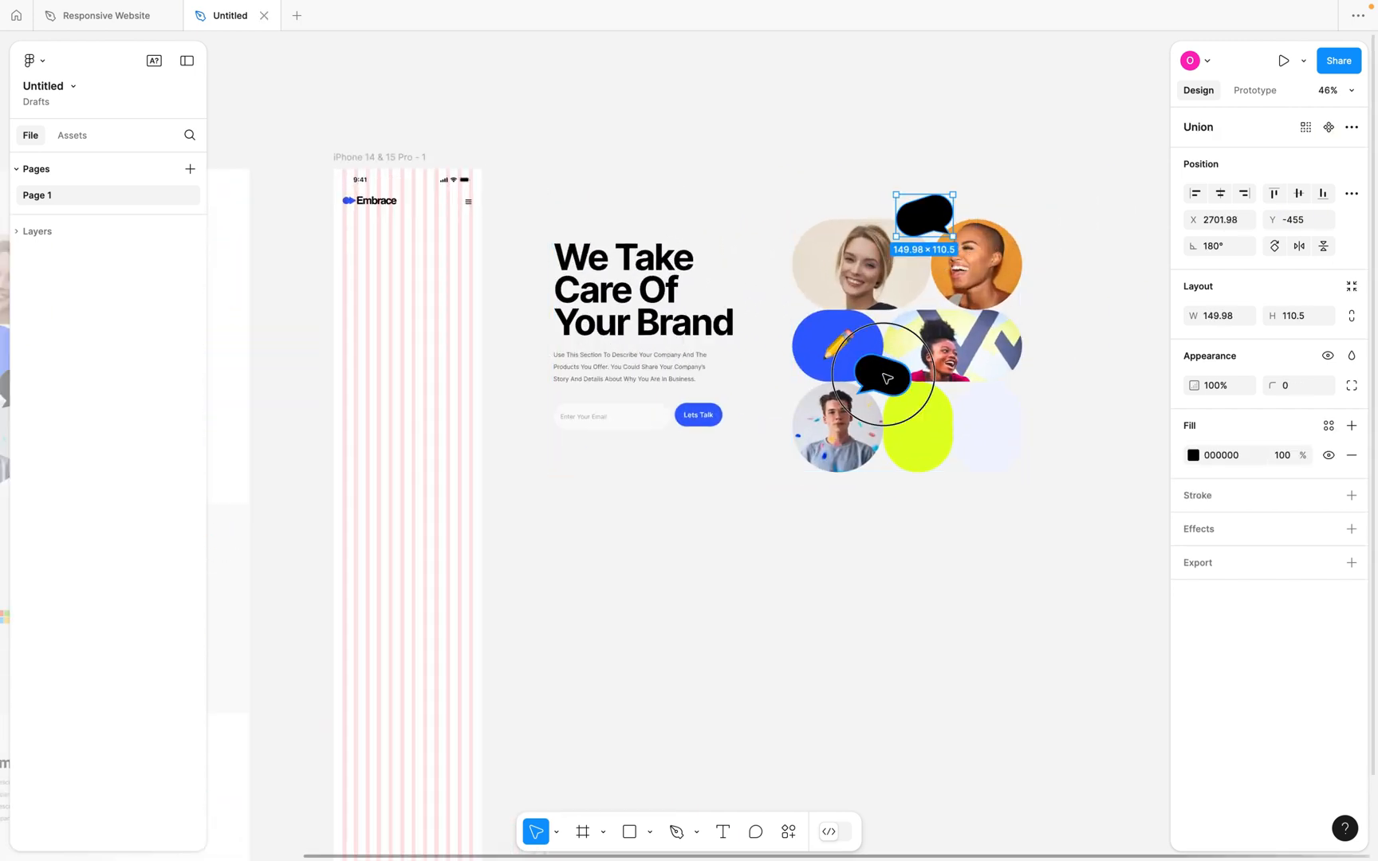
click(885, 376)
click(924, 219)
scroll(792, 360, down, 3)
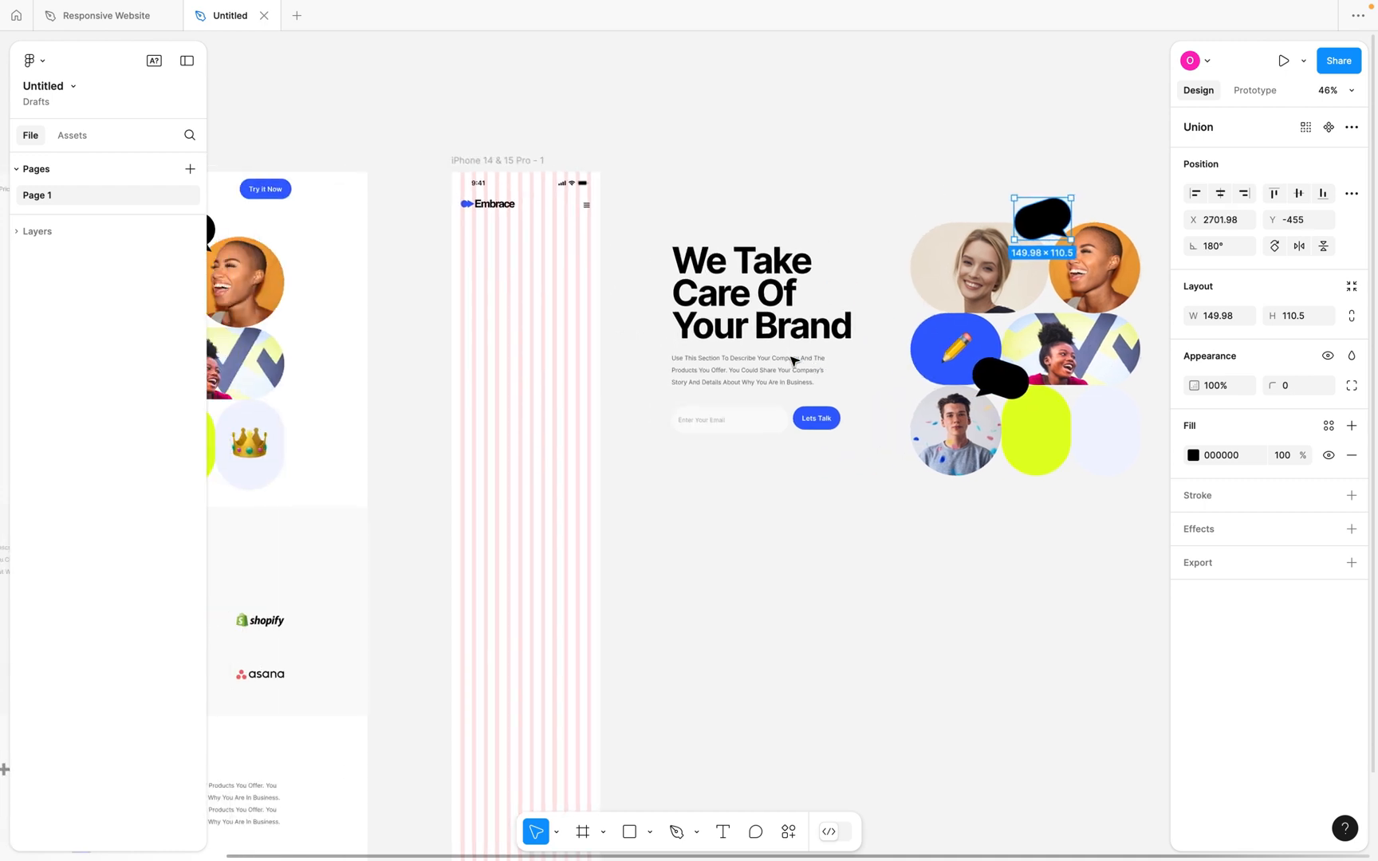
Remove the copied hero text and image collage beside the iPhone frame.
key(super+z)
key(super+z)
key(super+z)
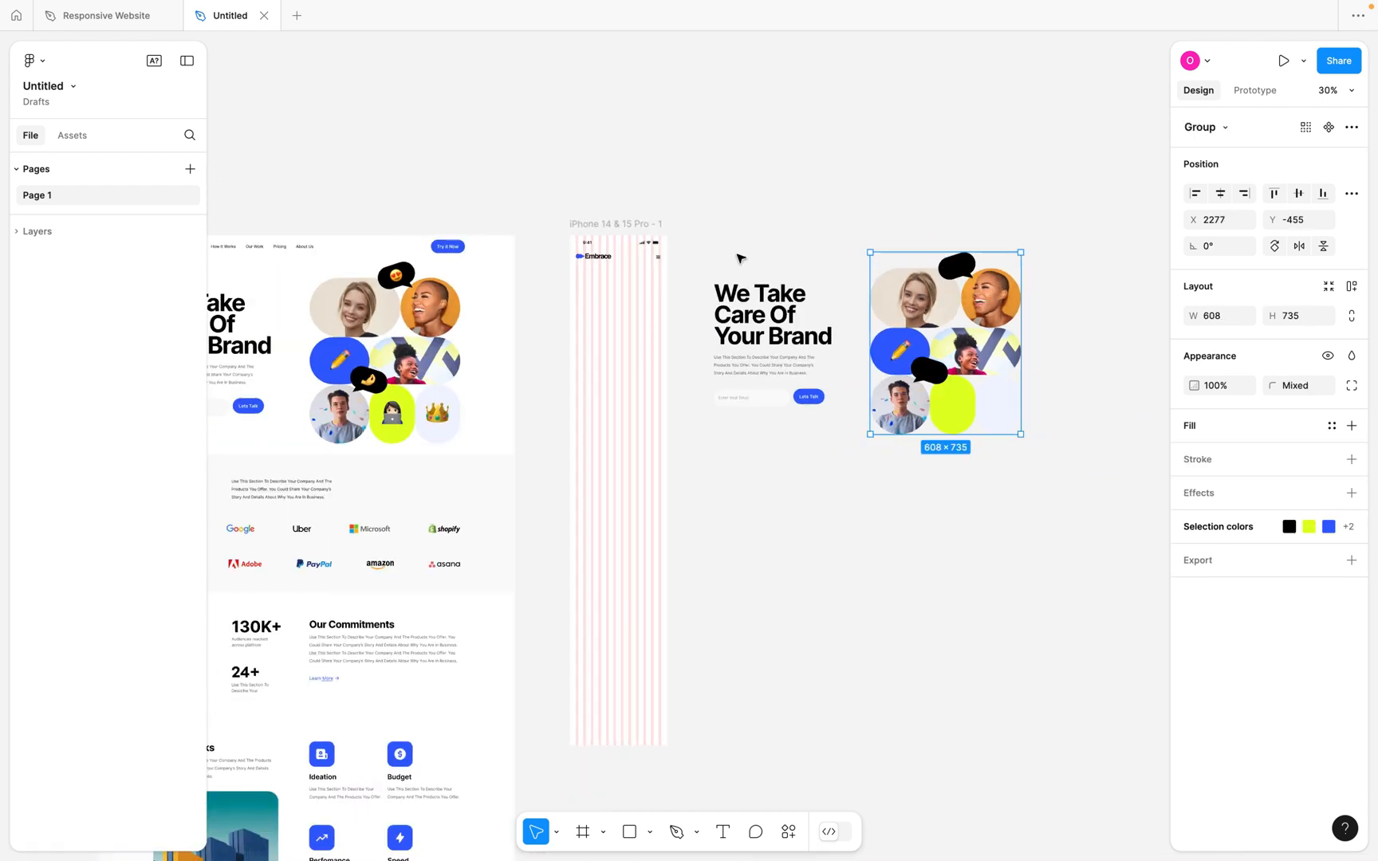
click(738, 257)
click(756, 313)
key(BackSpace)
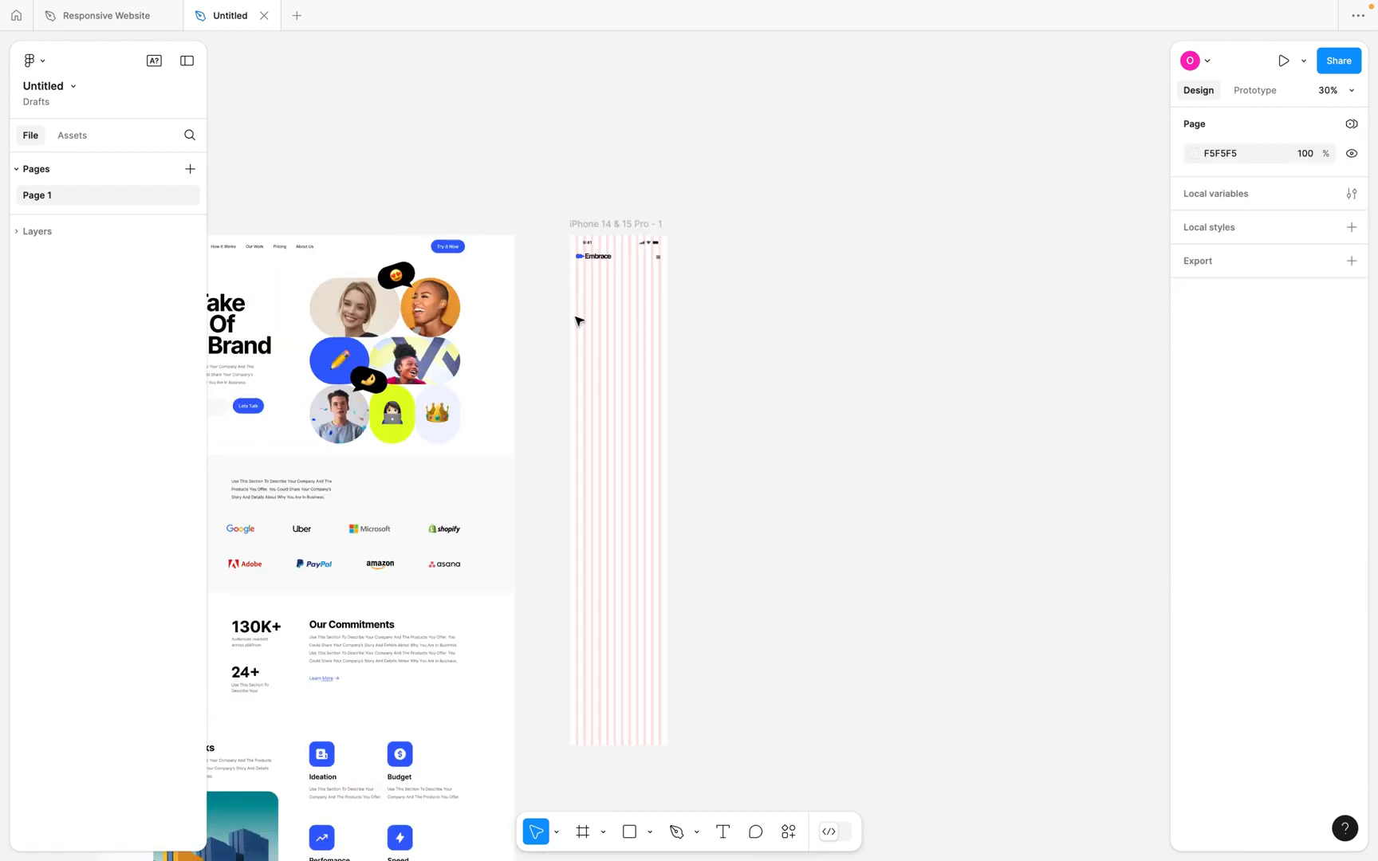
Reveal the desktop hero section's layer structure and select its image collage group, Group 2185.
scroll(575, 319, left, 3)
scroll(599, 329, up, 3)
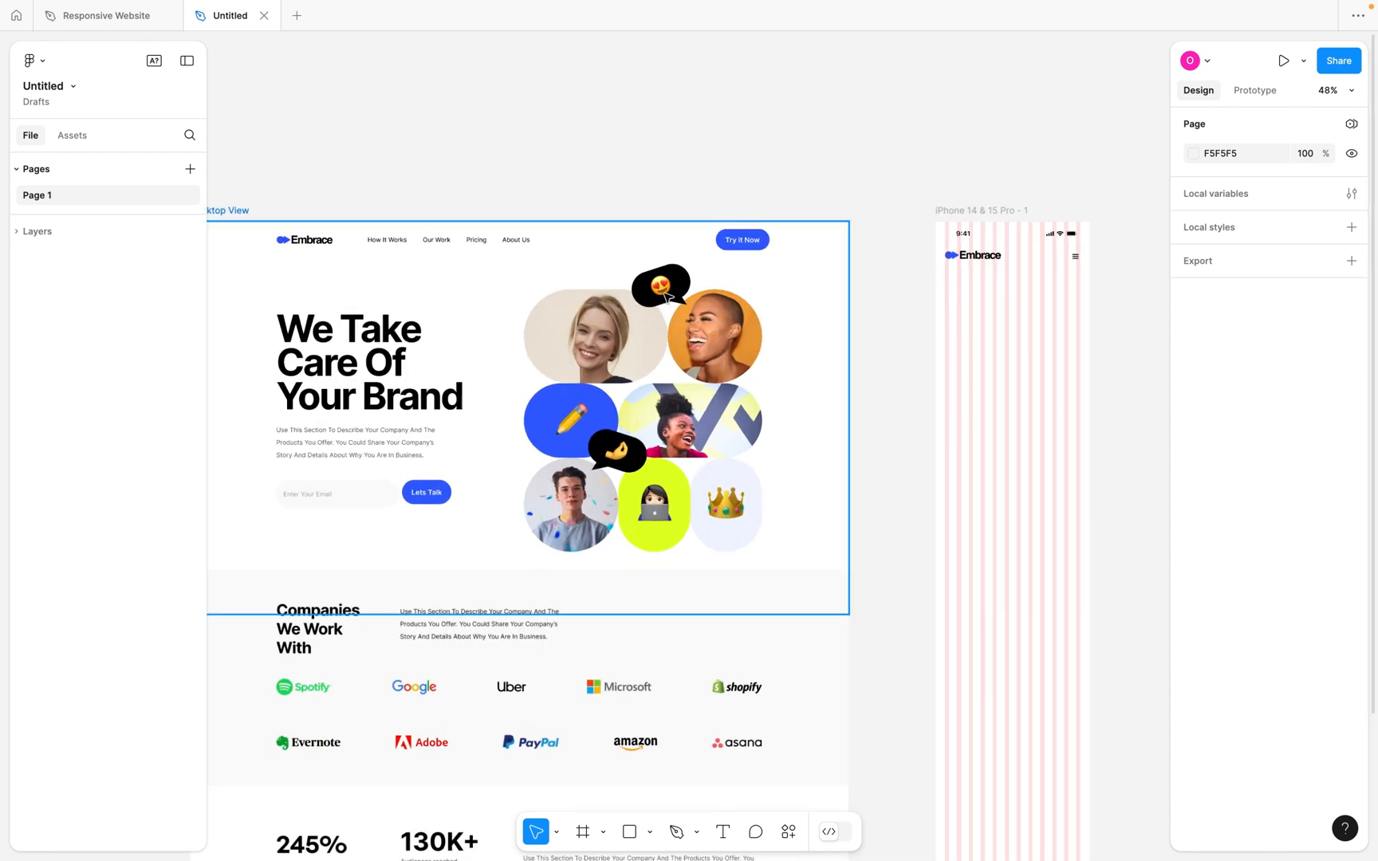
click(655, 280)
click(656, 283)
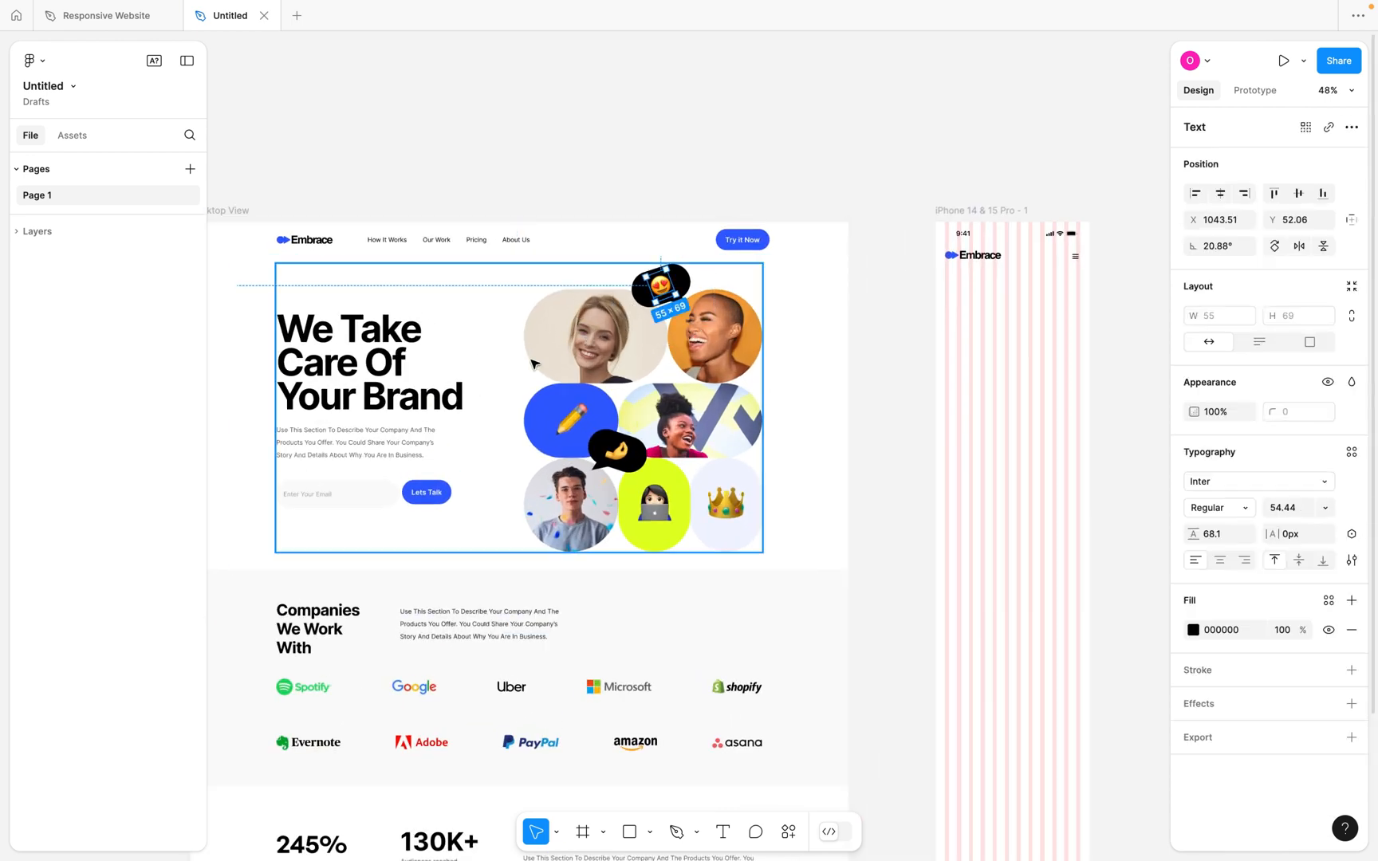
click(37, 231)
click(713, 391)
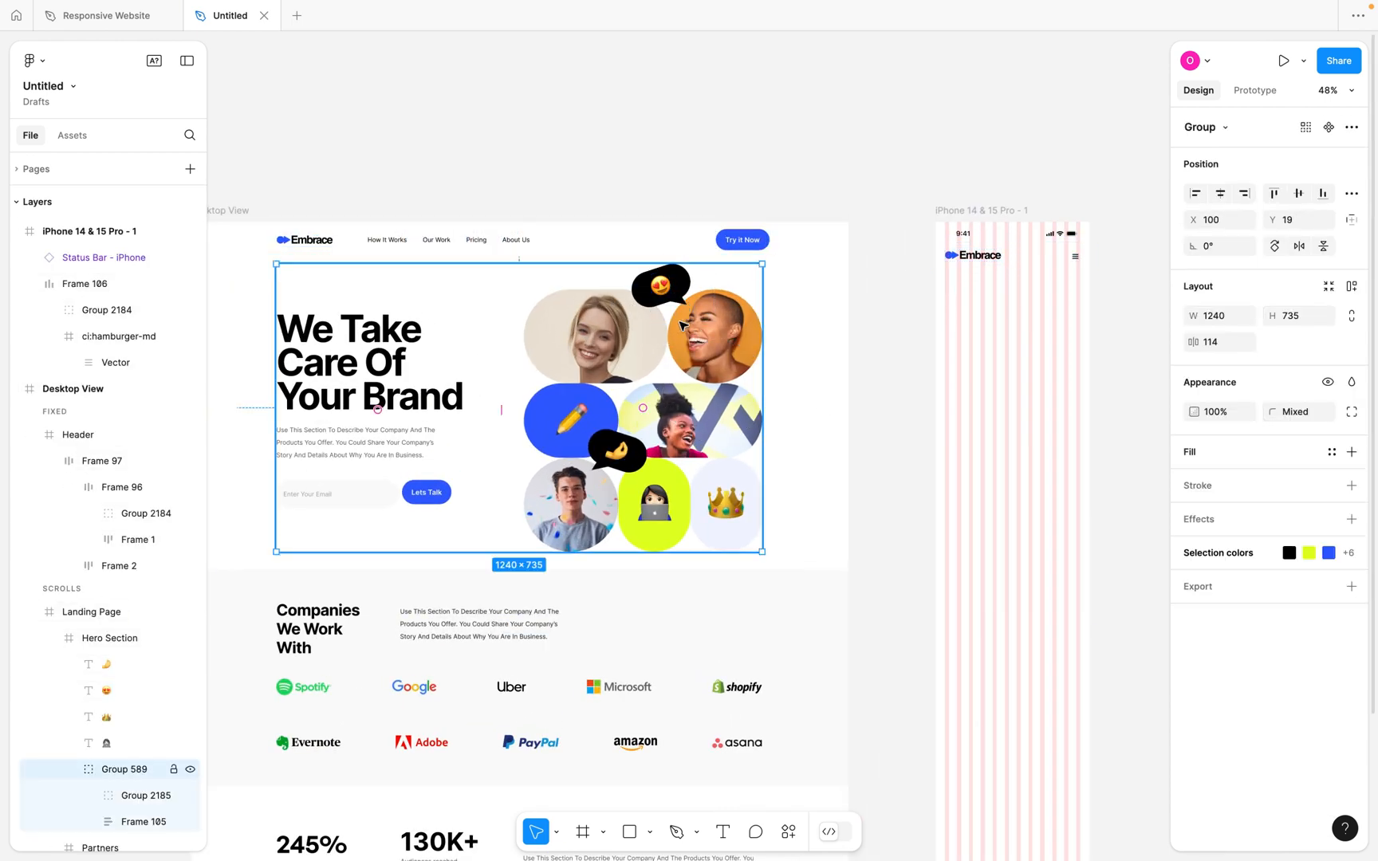
click(136, 795)
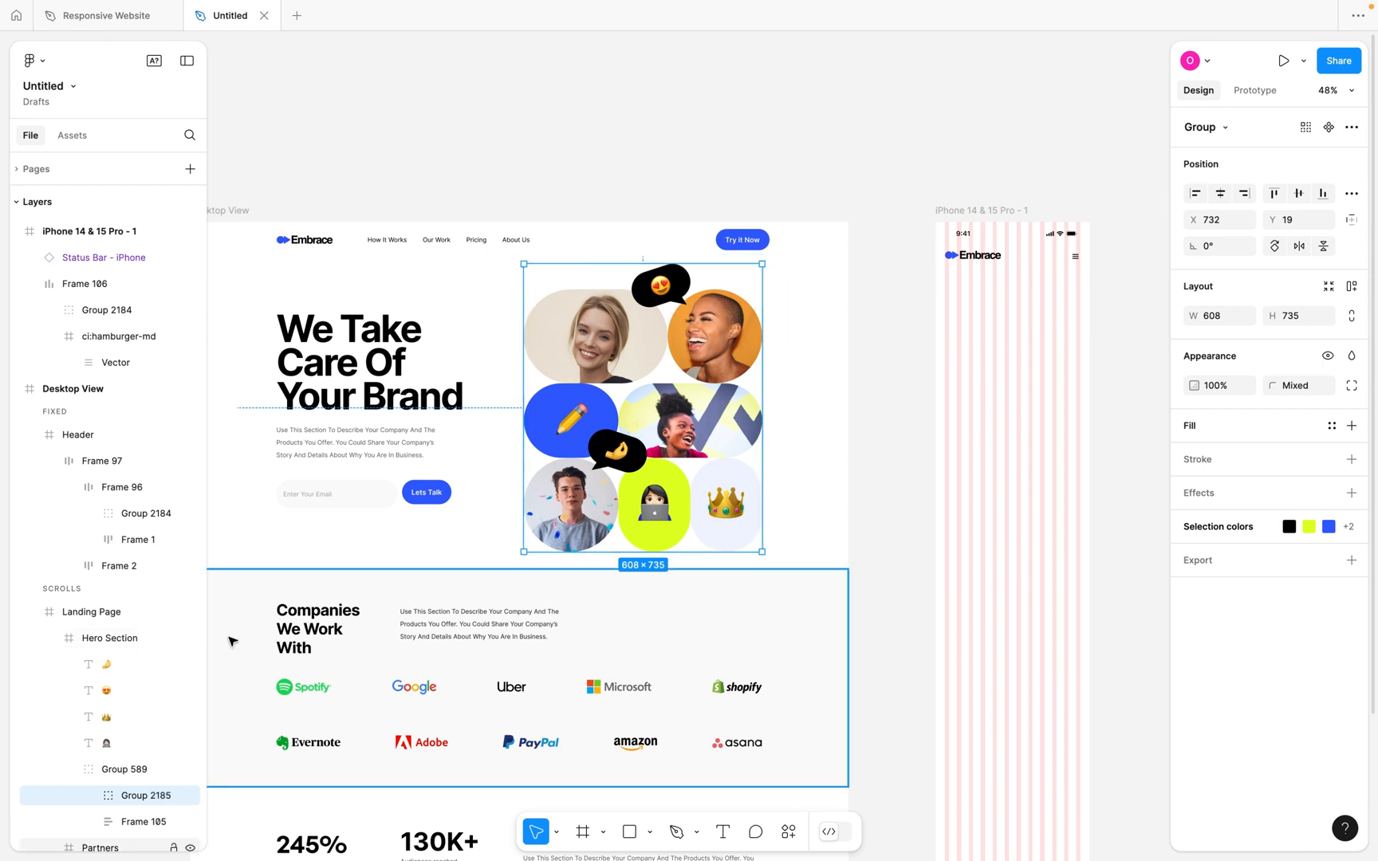
Move the four loose emoji text layers of the Hero Section into the image collage group, Group 2185.
scroll(230, 641, down, 2)
scroll(157, 717, down, 3)
click(114, 604)
shift+click(116, 577)
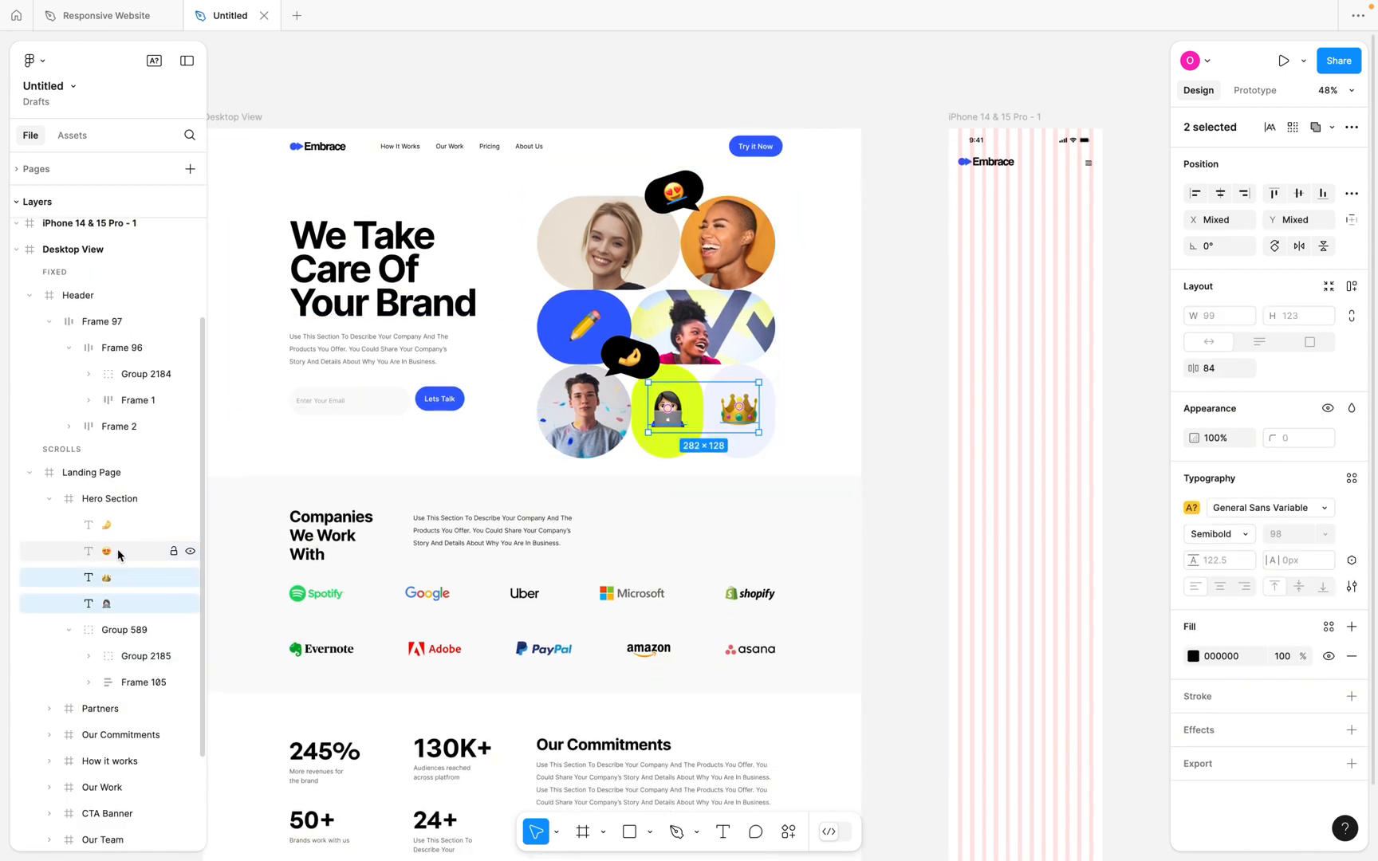
shift+click(118, 552)
shift+click(102, 528)
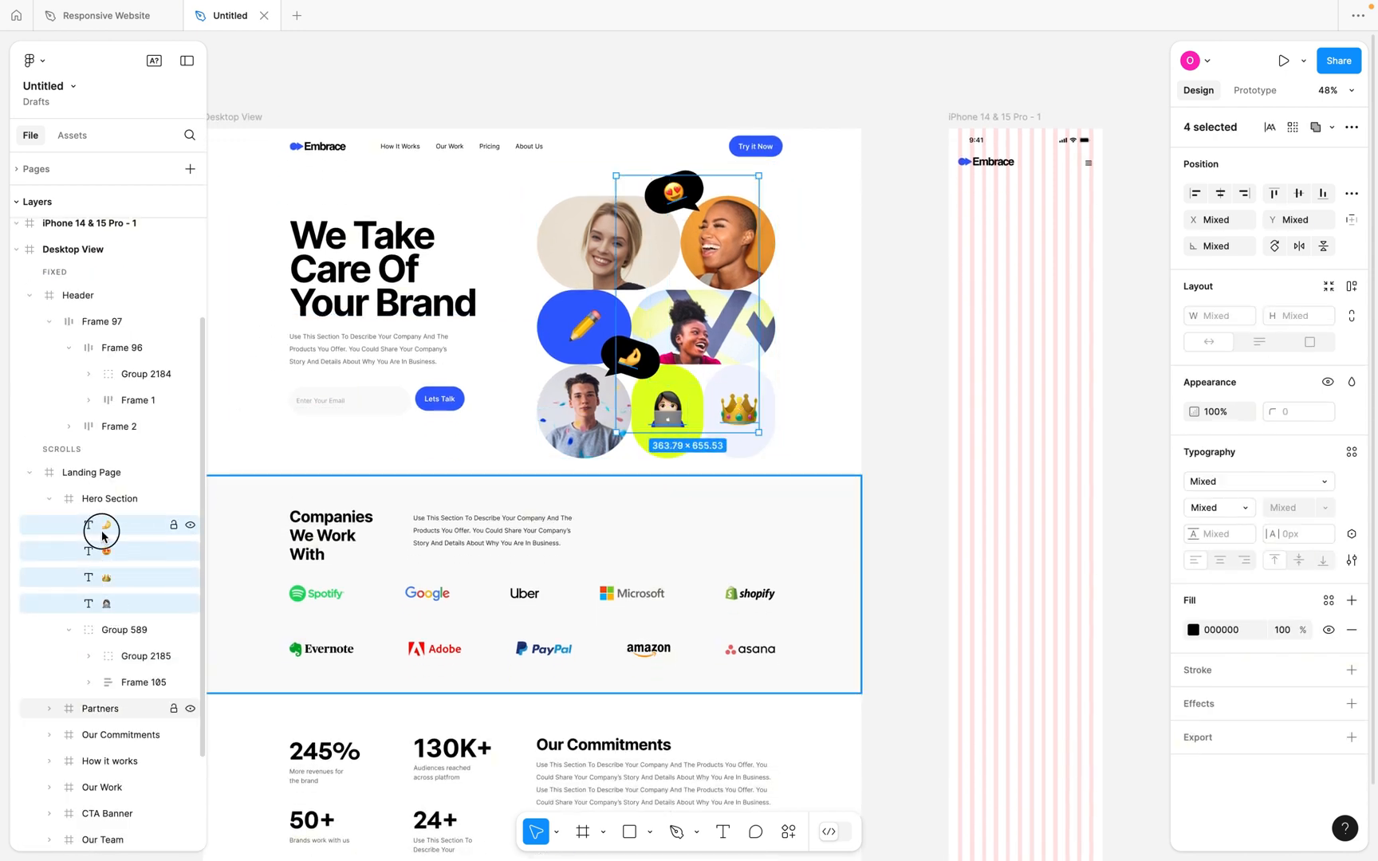
drag(102, 536, 132, 654)
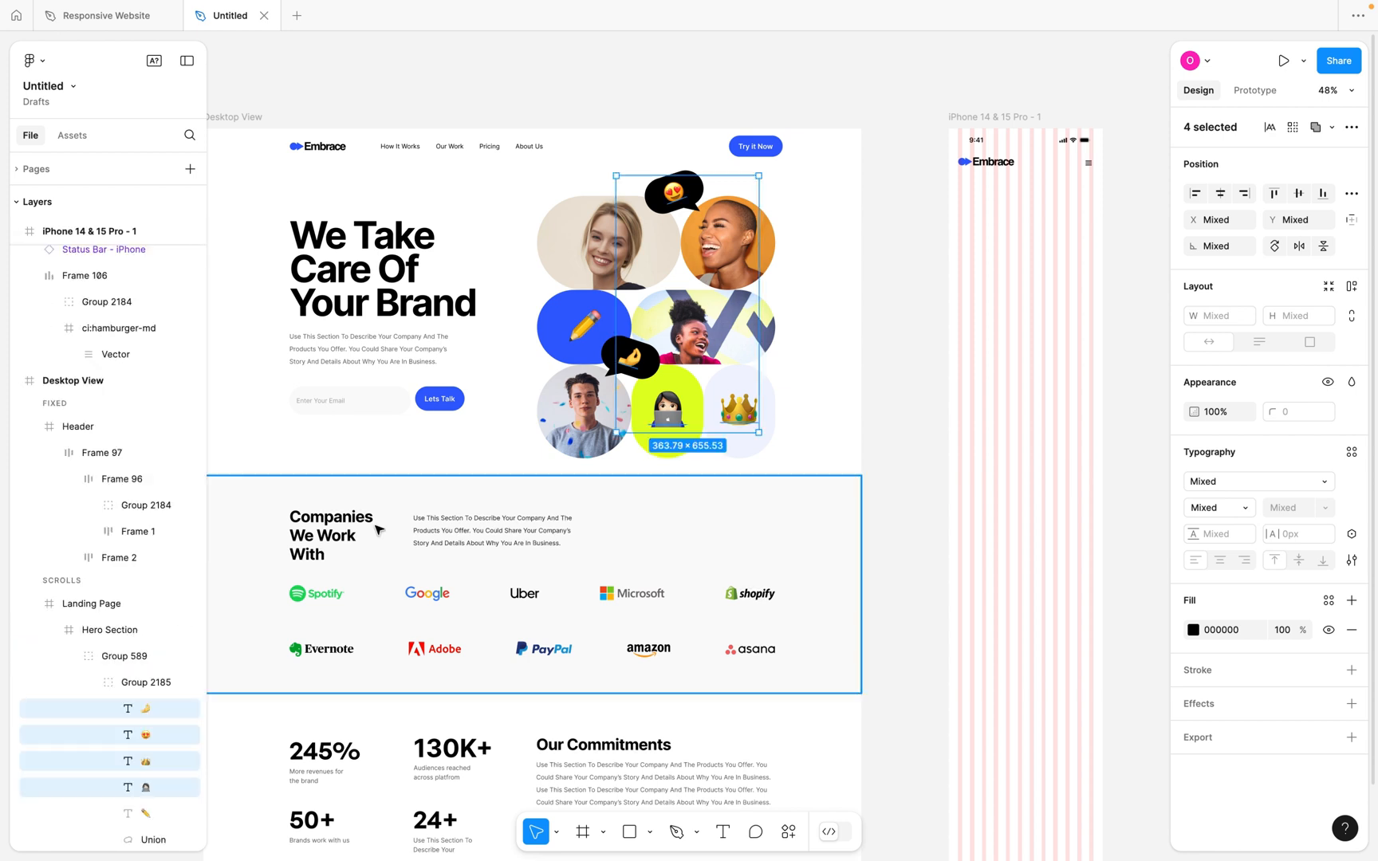
Place a copy of the desktop hero content group, Group 589, on the empty canvas beyond the iPhone frame.
click(94, 683)
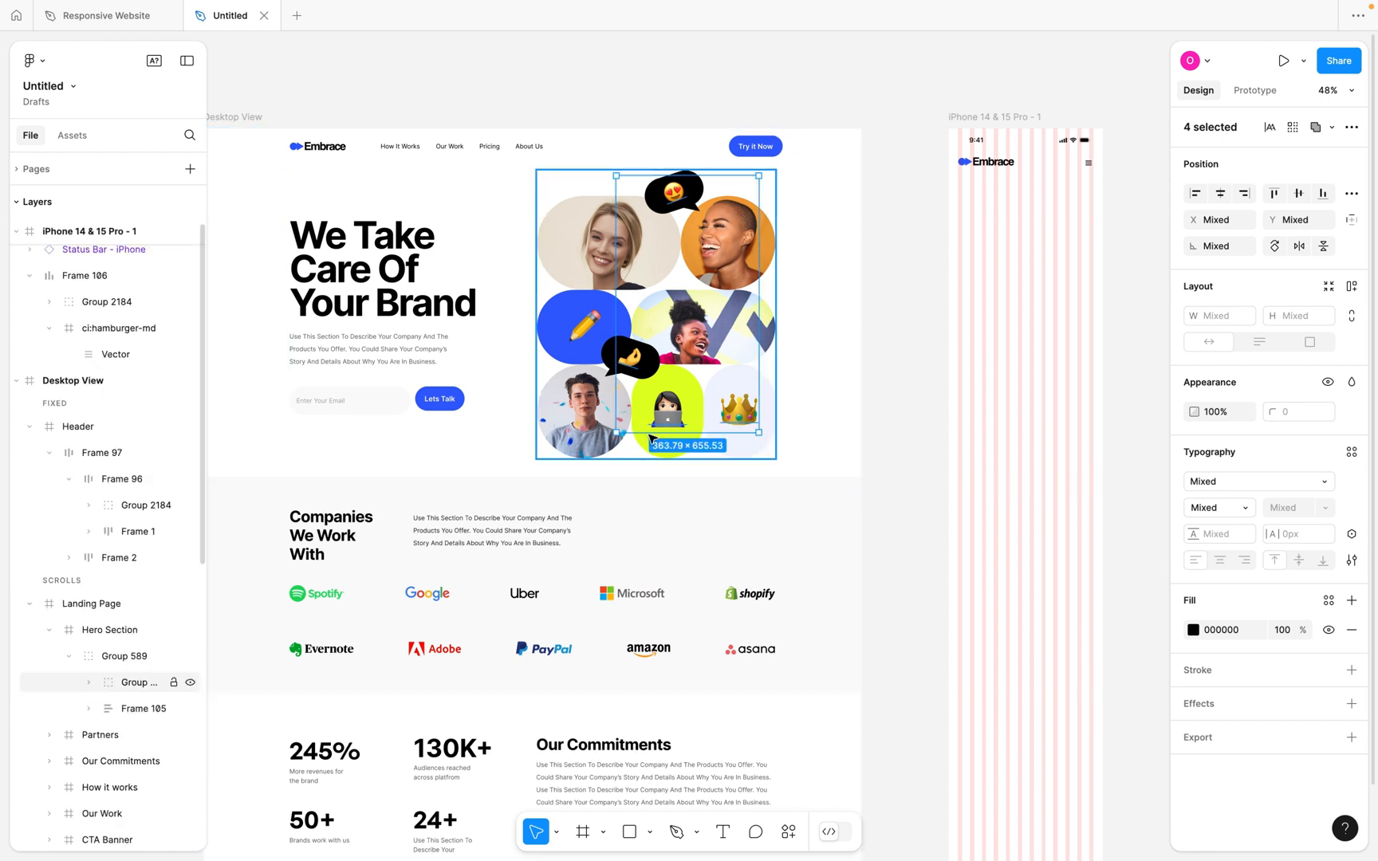
click(841, 363)
scroll(840, 359, down, 5)
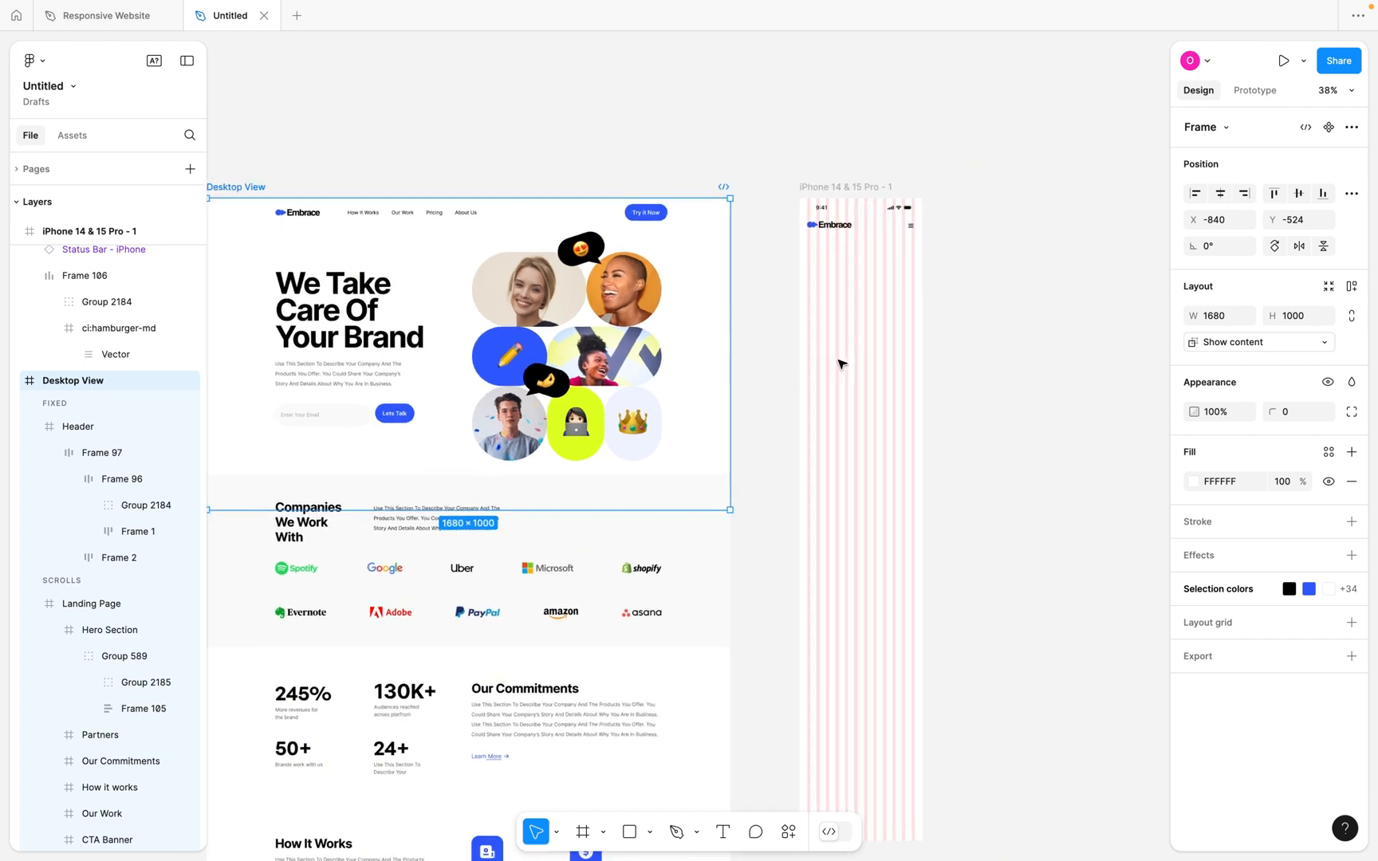
scroll(614, 375, up, 4)
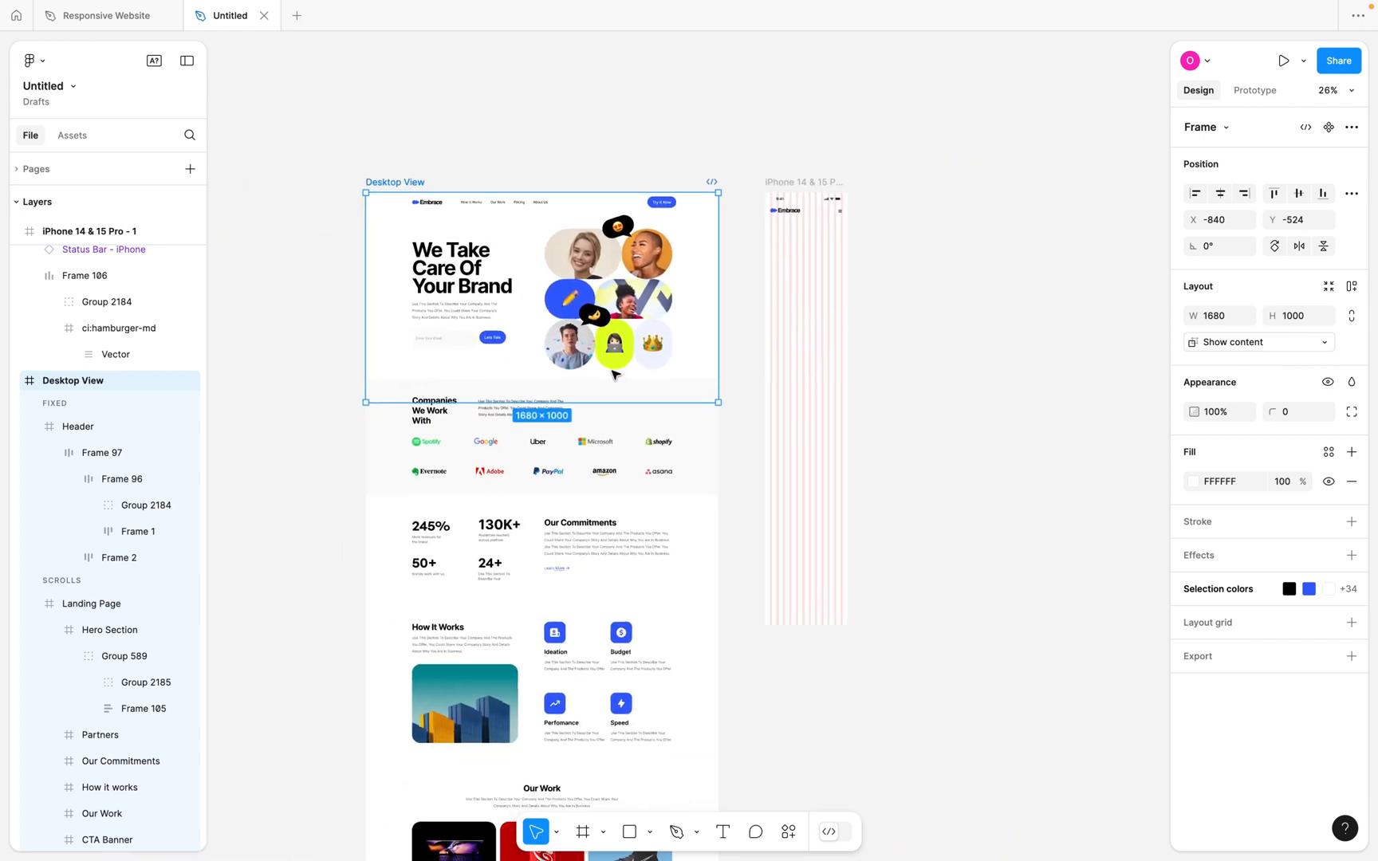
click(599, 327)
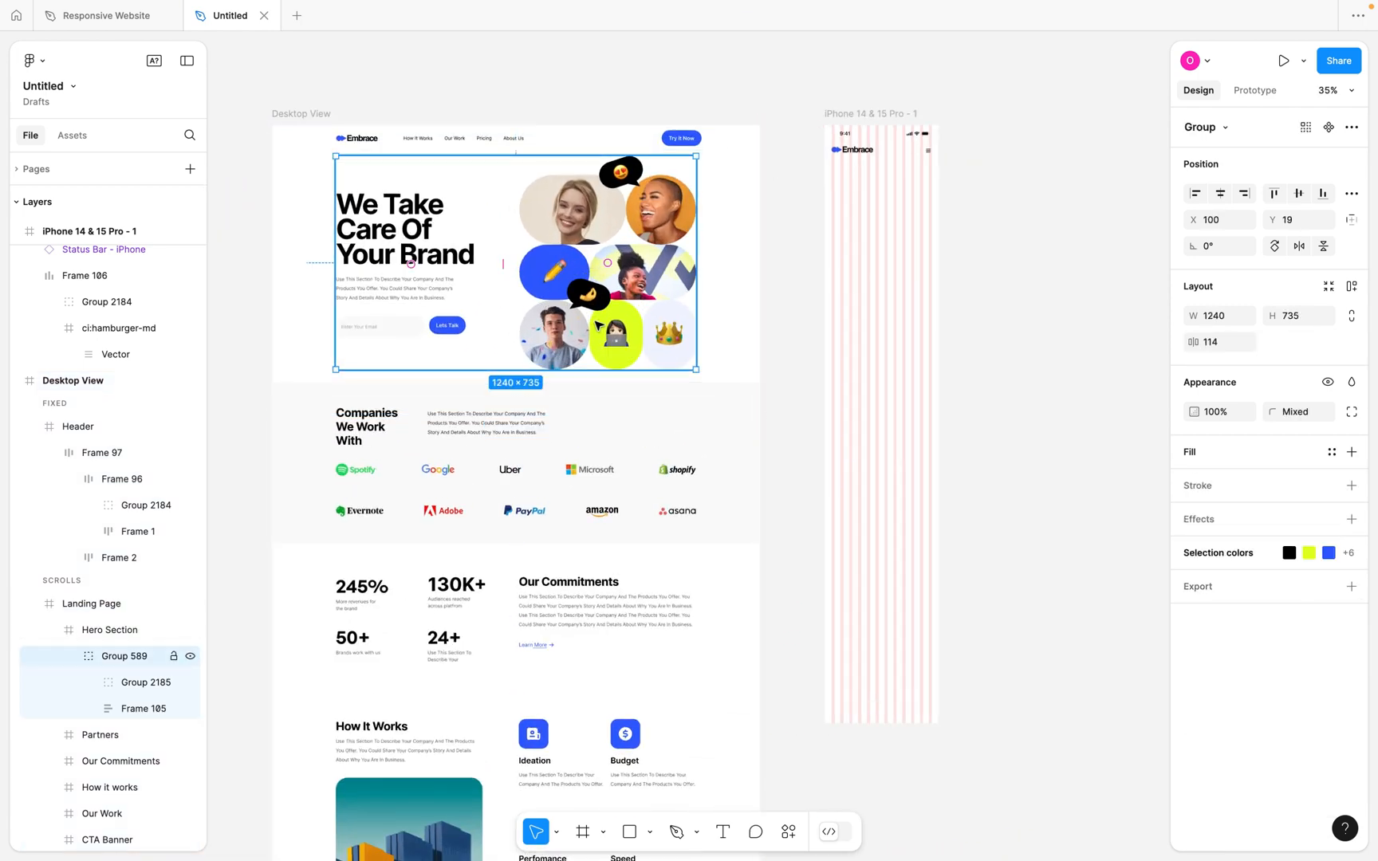
scroll(596, 323, down, 3)
drag(578, 320, 1030, 274)
scroll(1028, 279, up, 5)
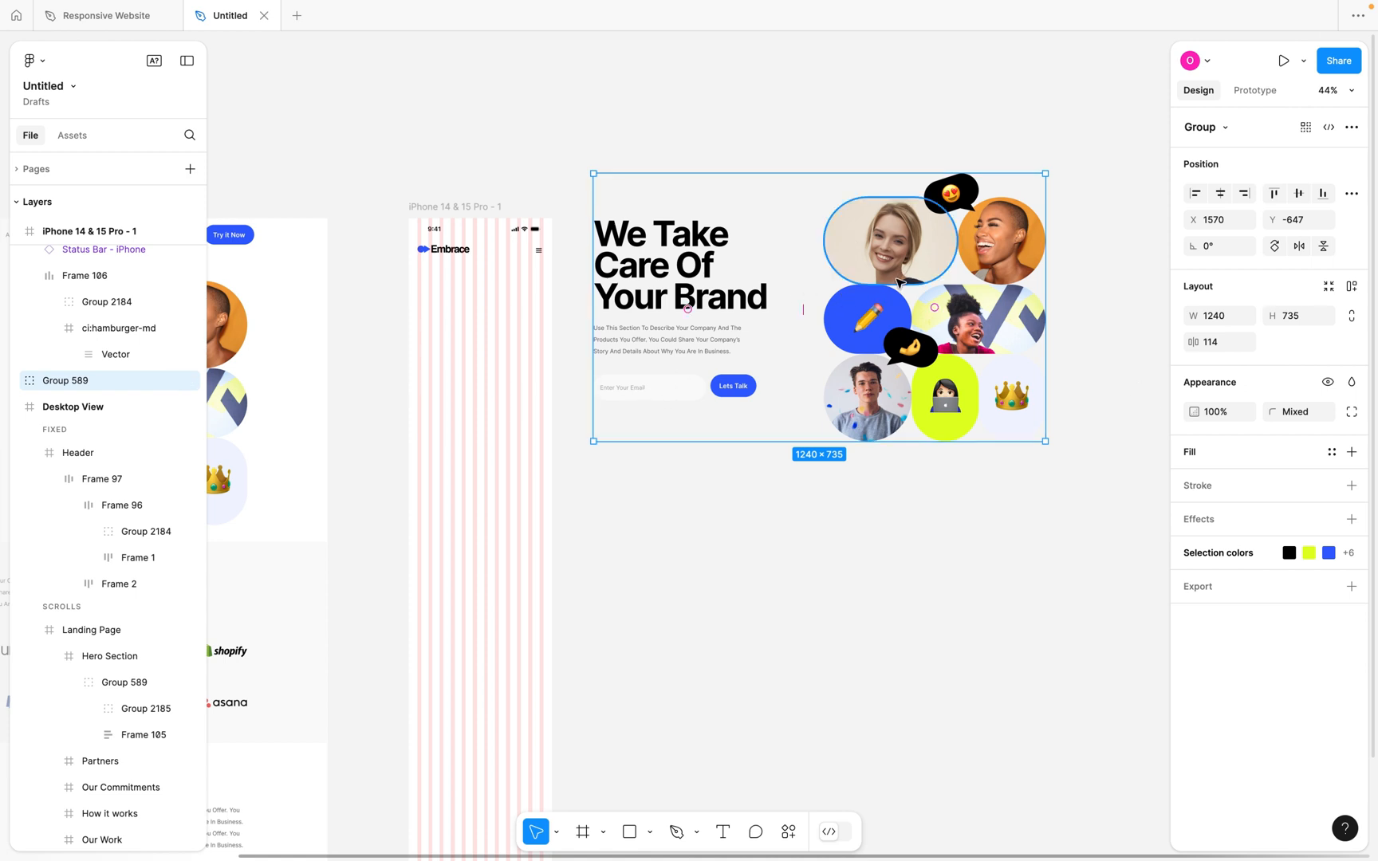
Ungroup the copied hero content so that its text frame and image collage can be selected separately.
key(super+shift+g)
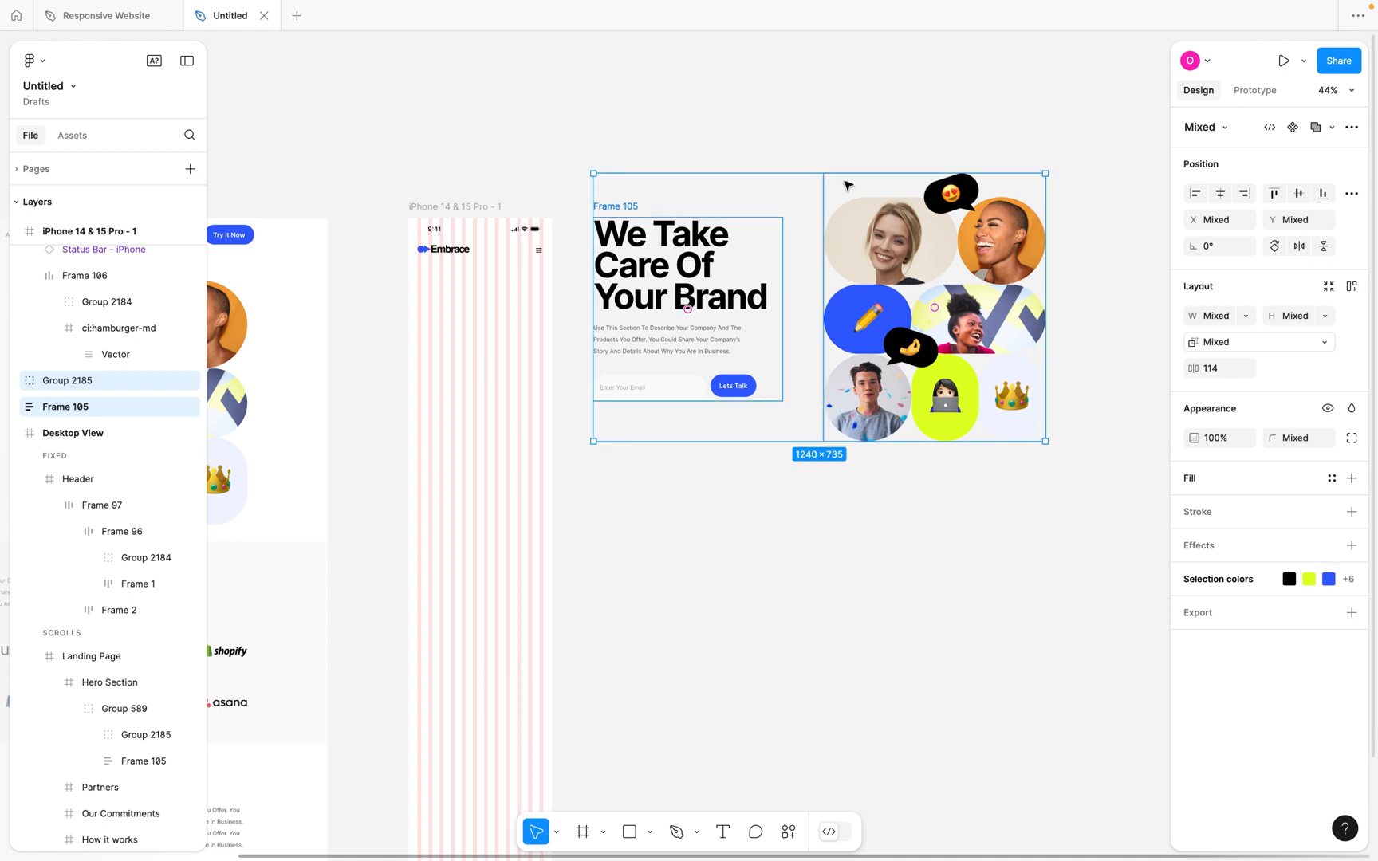
click(845, 183)
click(628, 207)
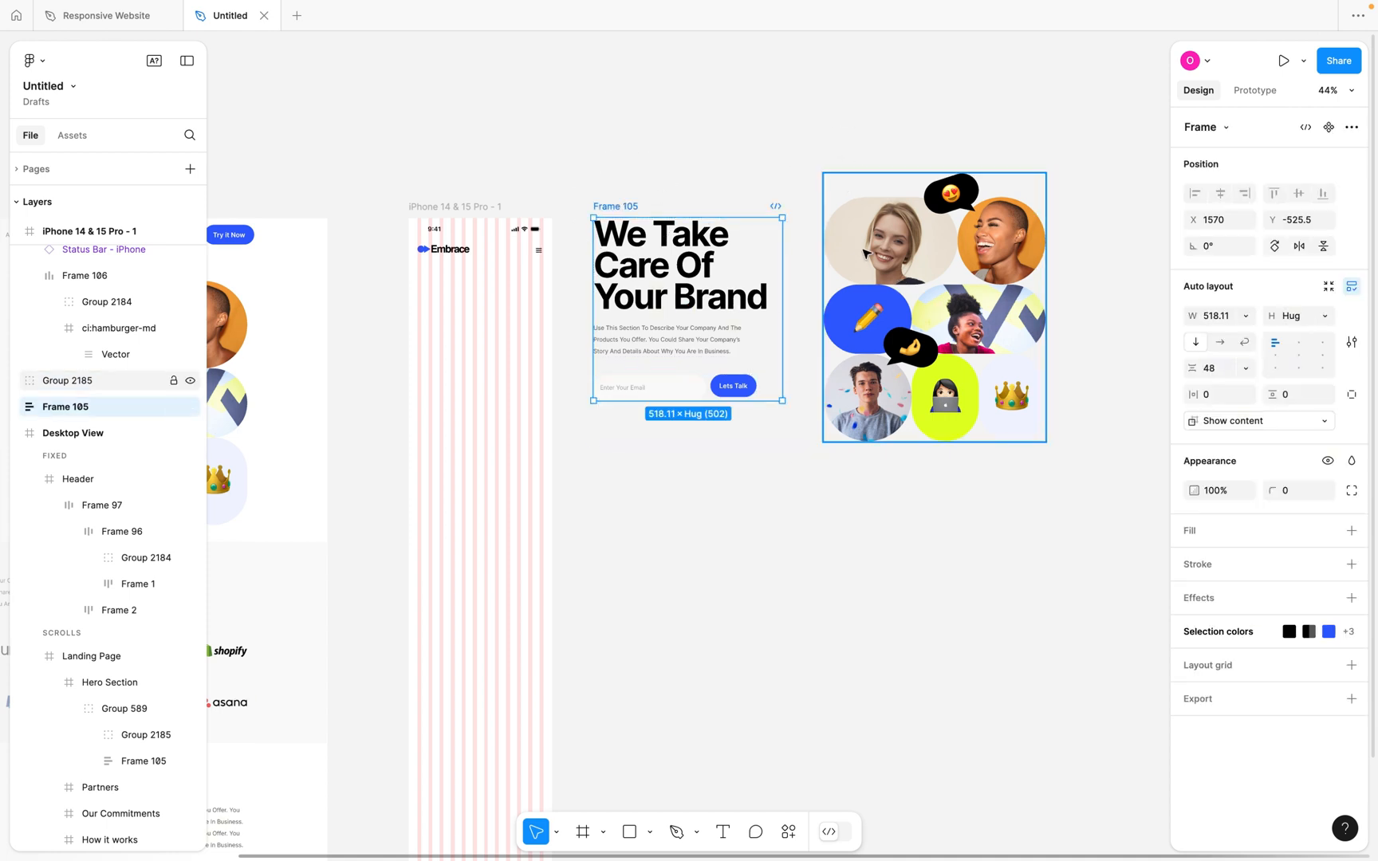
click(837, 231)
Move the copied hero text frame, Frame 105, off the collage's row and scale it down proportionally to 278 wide.
click(619, 207)
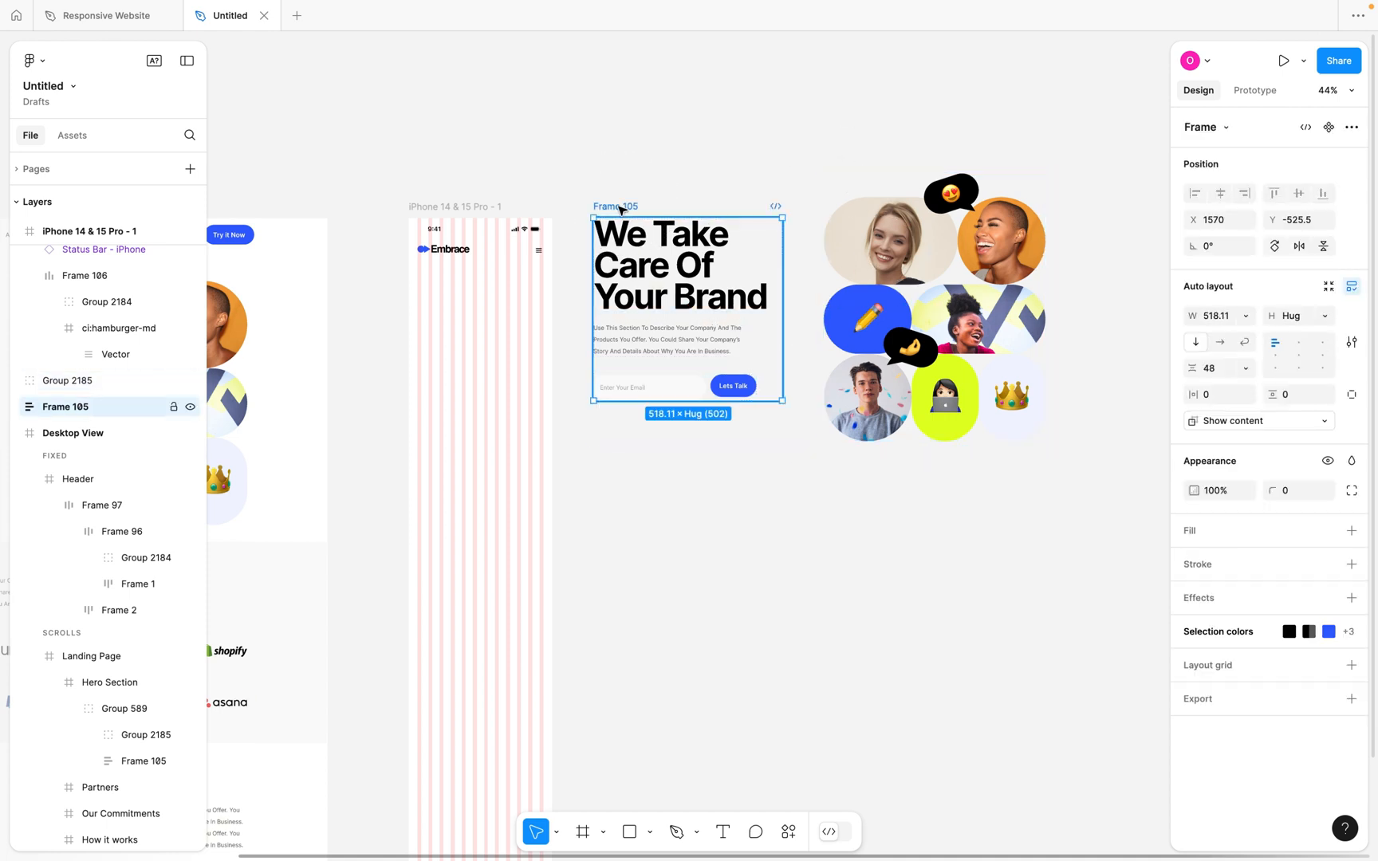
drag(619, 207, 608, 183)
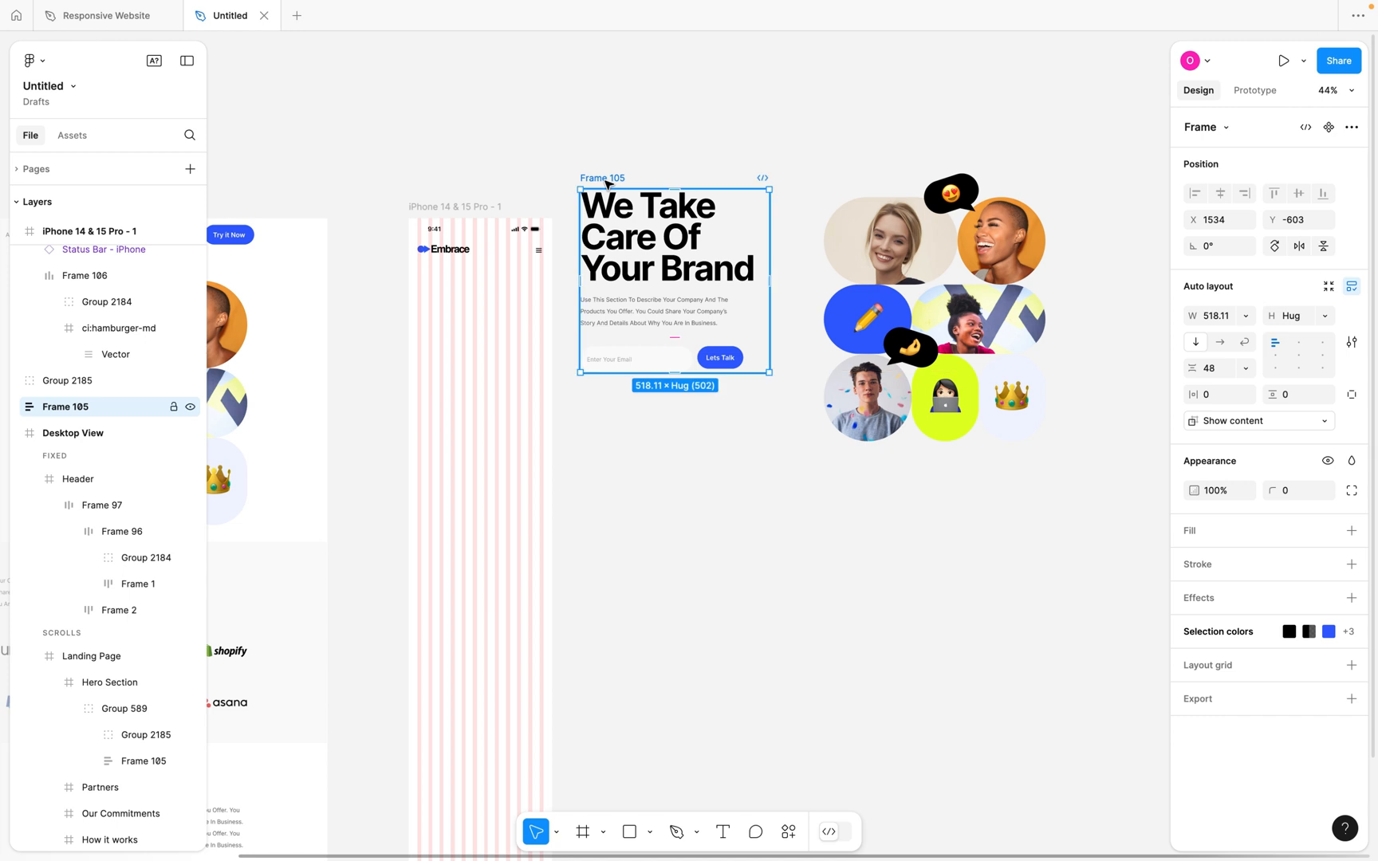
key(k)
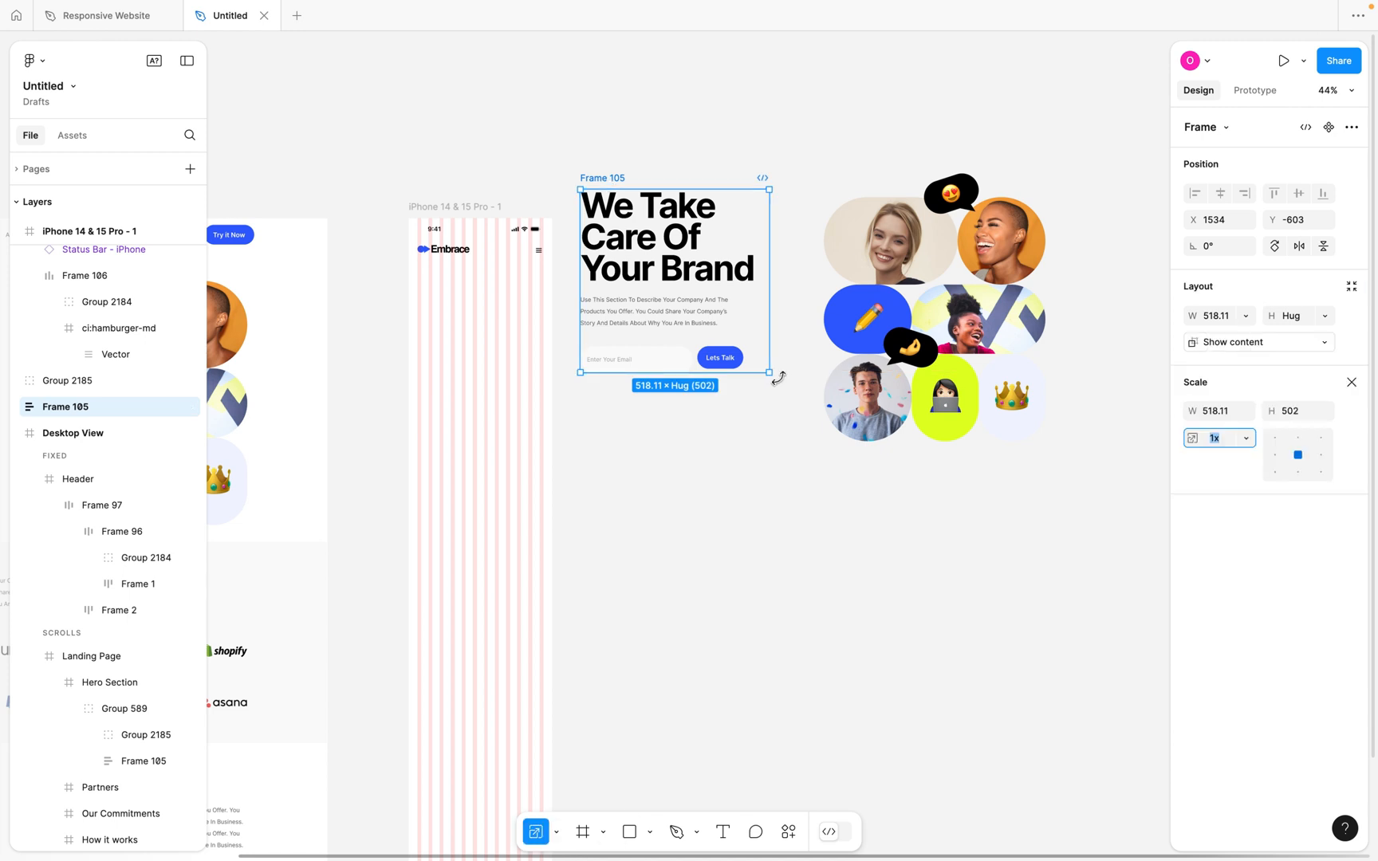
drag(769, 370, 676, 279)
Place the hero text frame below the iPhone header at X 24, Y 127 and scale it proportionally to 345 wide.
scroll(685, 295, left, 3)
drag(746, 200, 588, 289)
scroll(588, 290, up, 5)
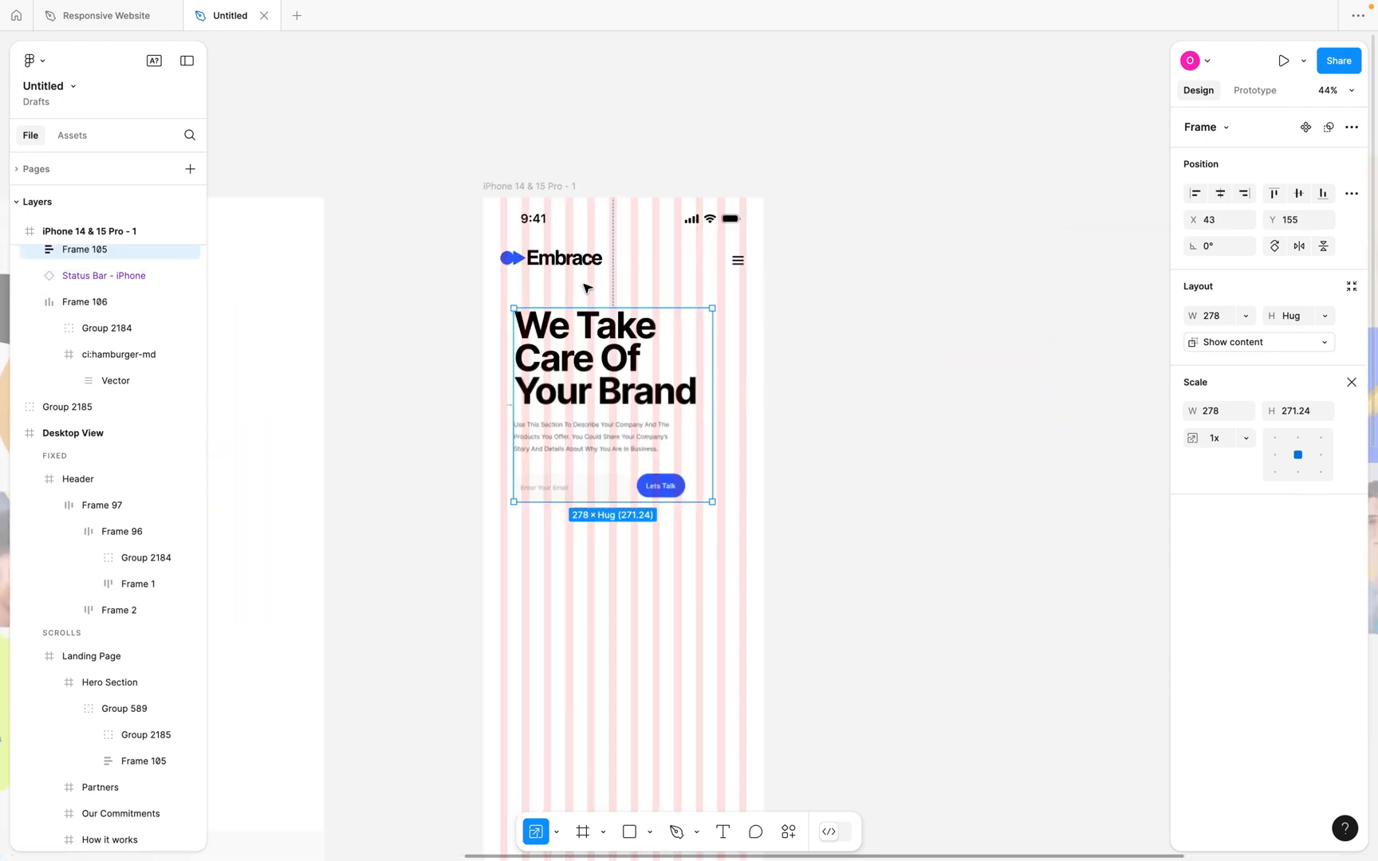
drag(586, 389, 567, 361)
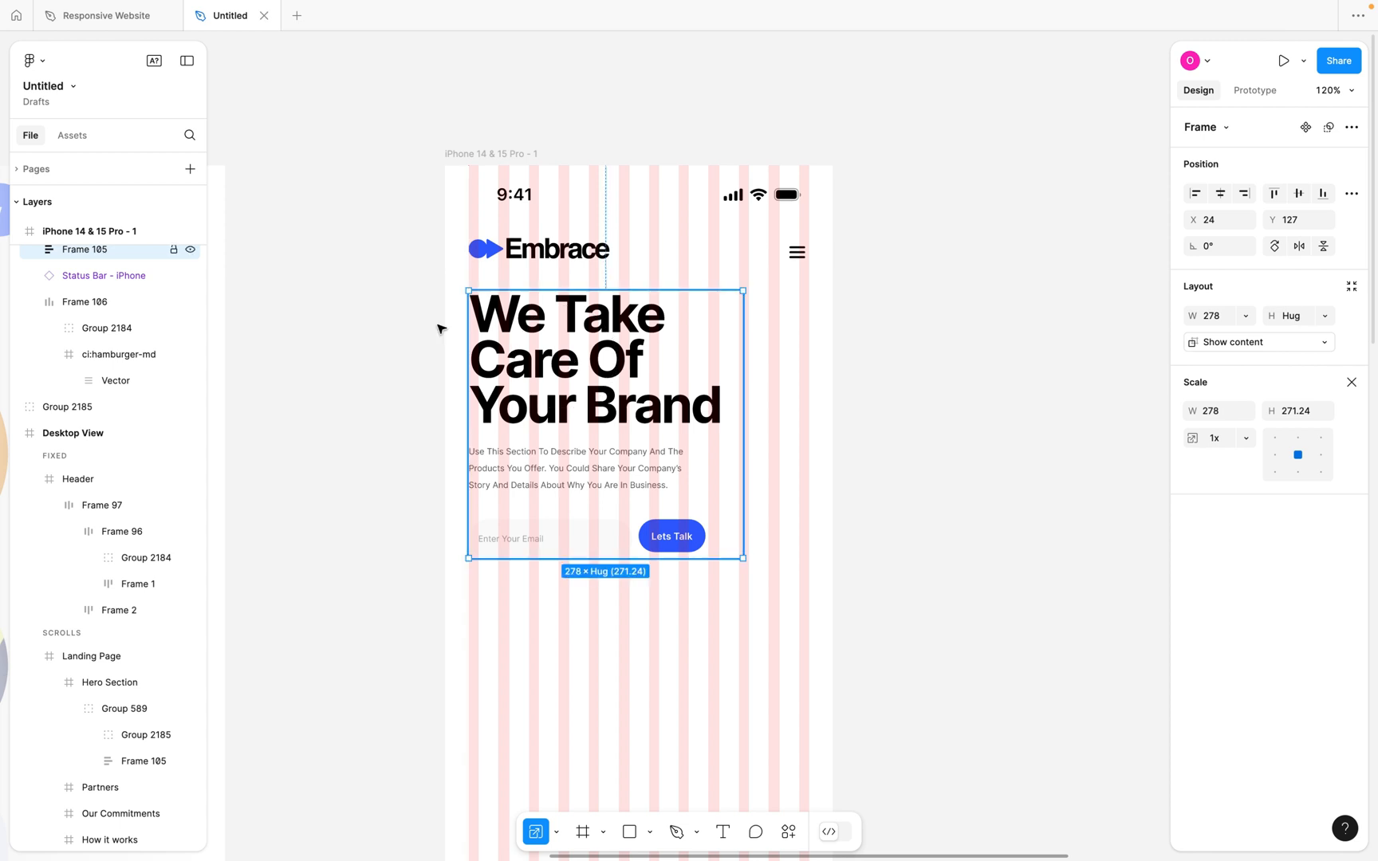
drag(743, 558, 809, 596)
click(925, 561)
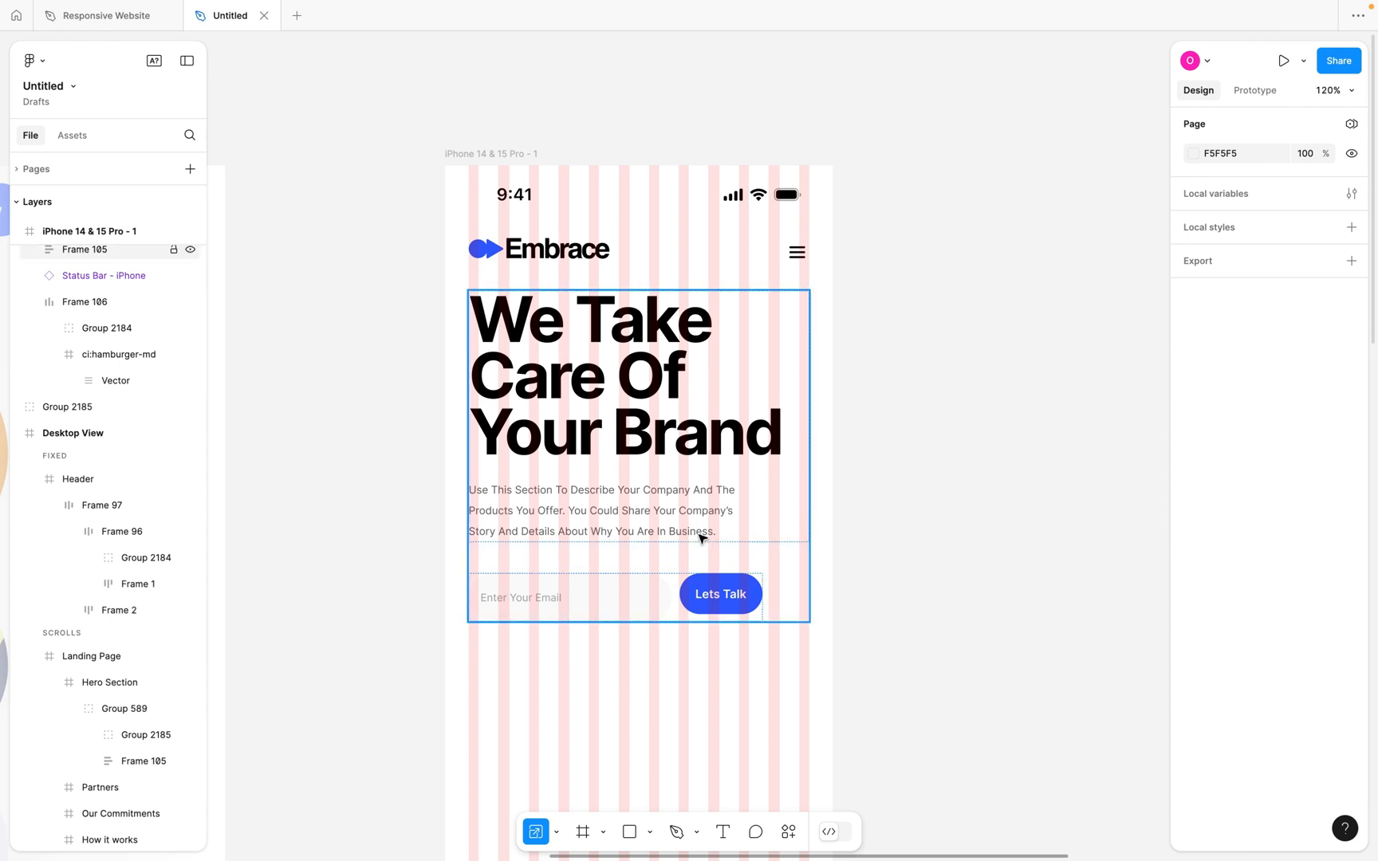
Compare the font size of the mobile hero heading with that of the desktop hero heading.
scroll(702, 538, down, 1)
scroll(701, 538, left, 1)
click(673, 480)
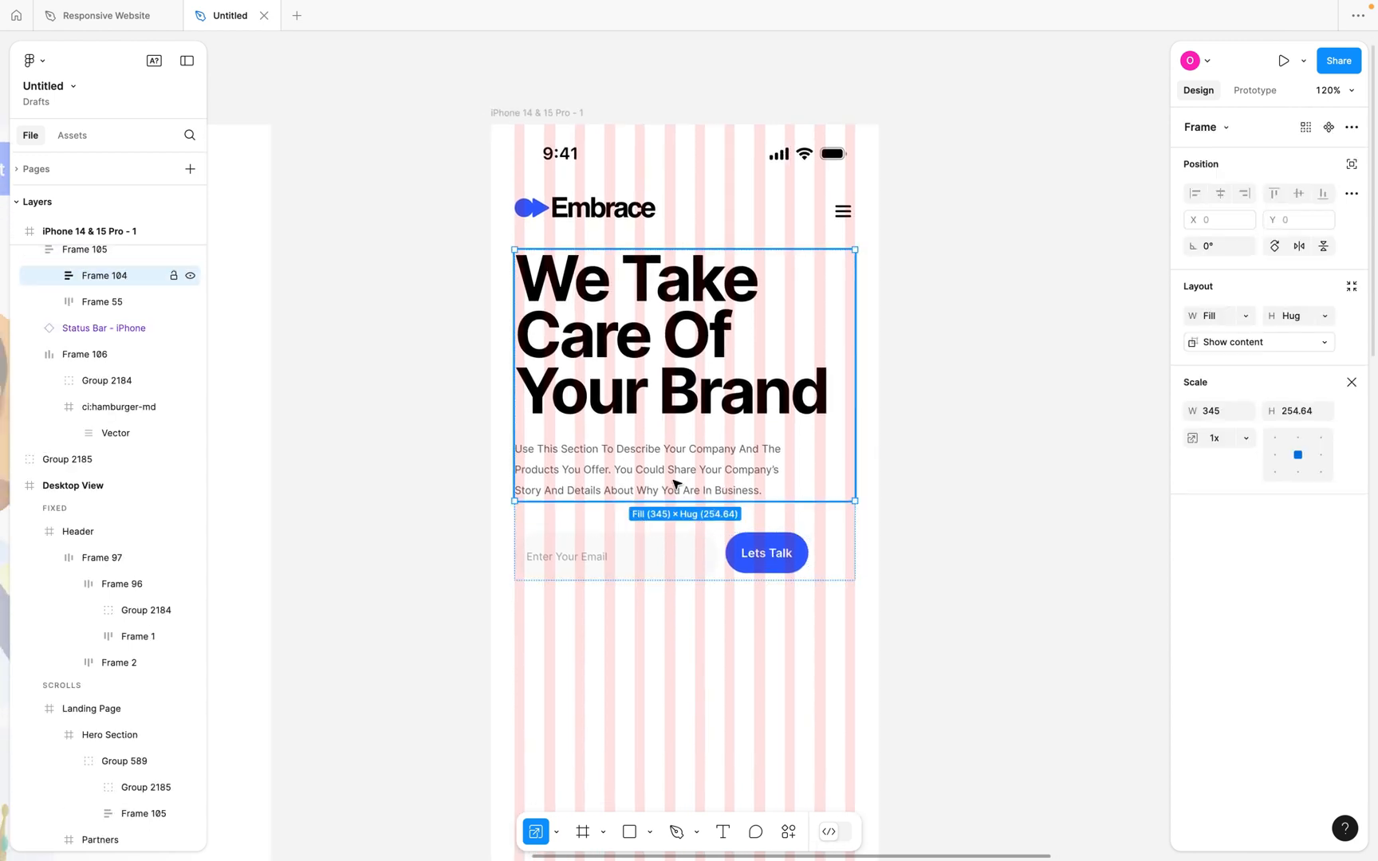
click(673, 480)
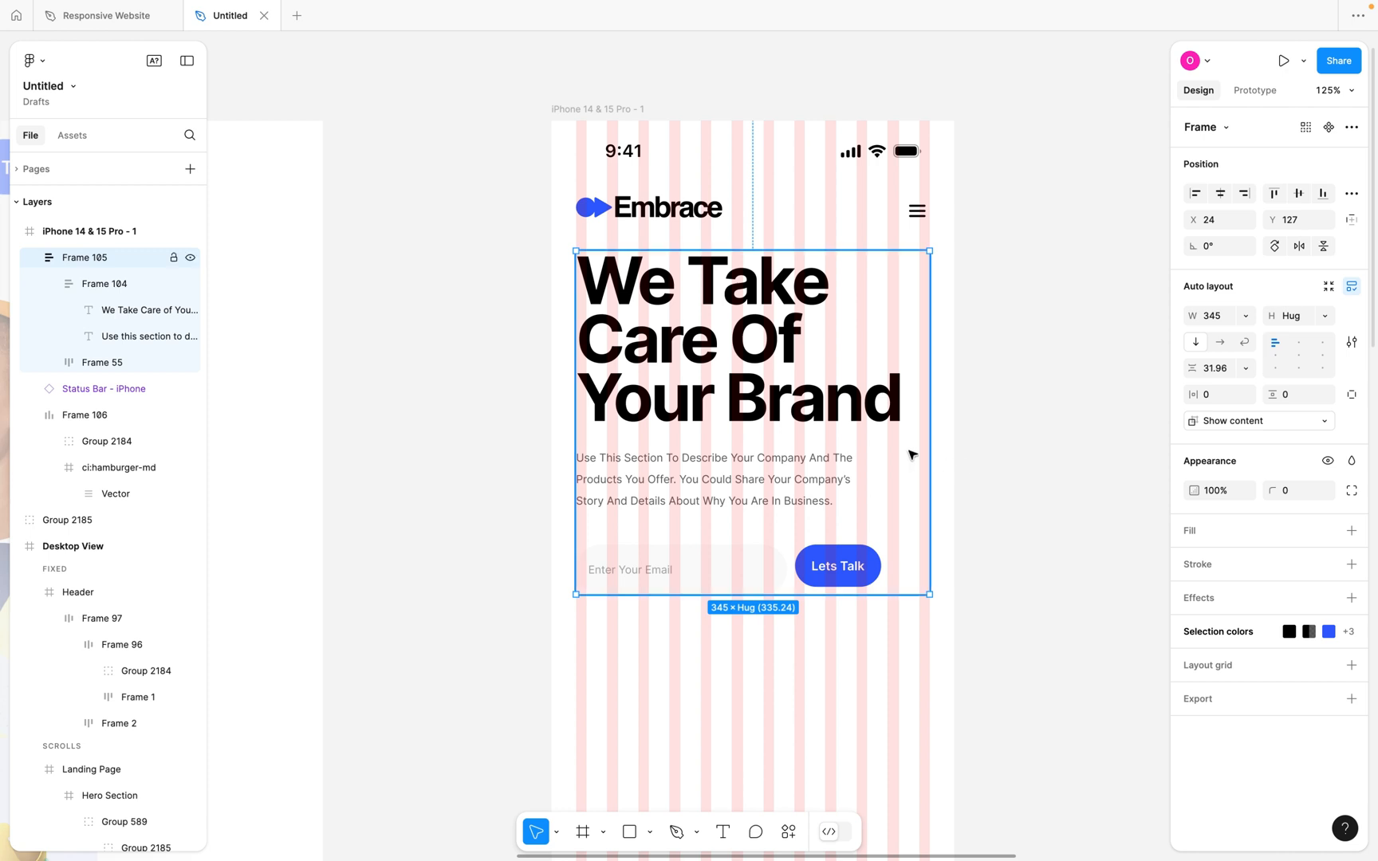
click(870, 421)
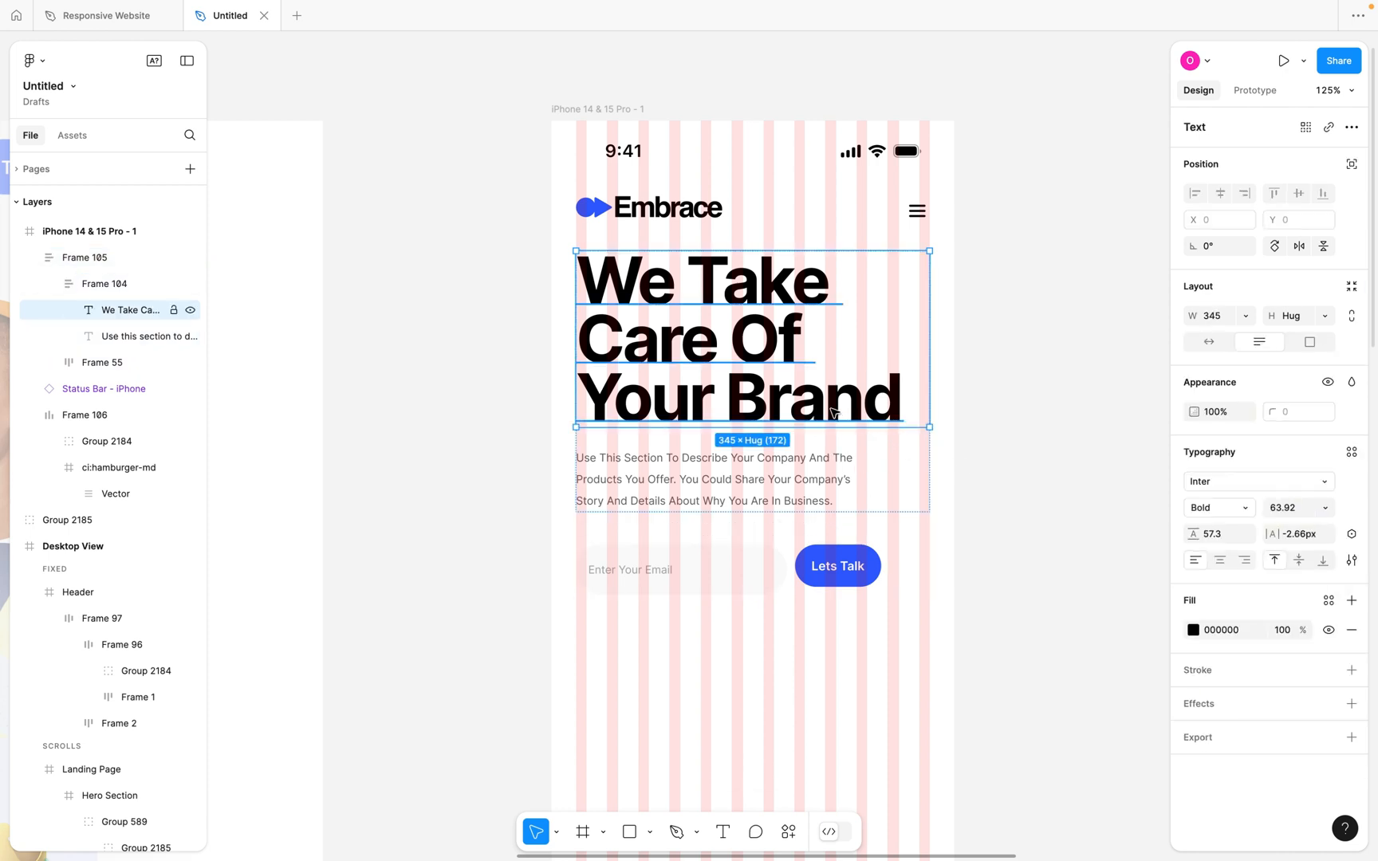
click(1285, 510)
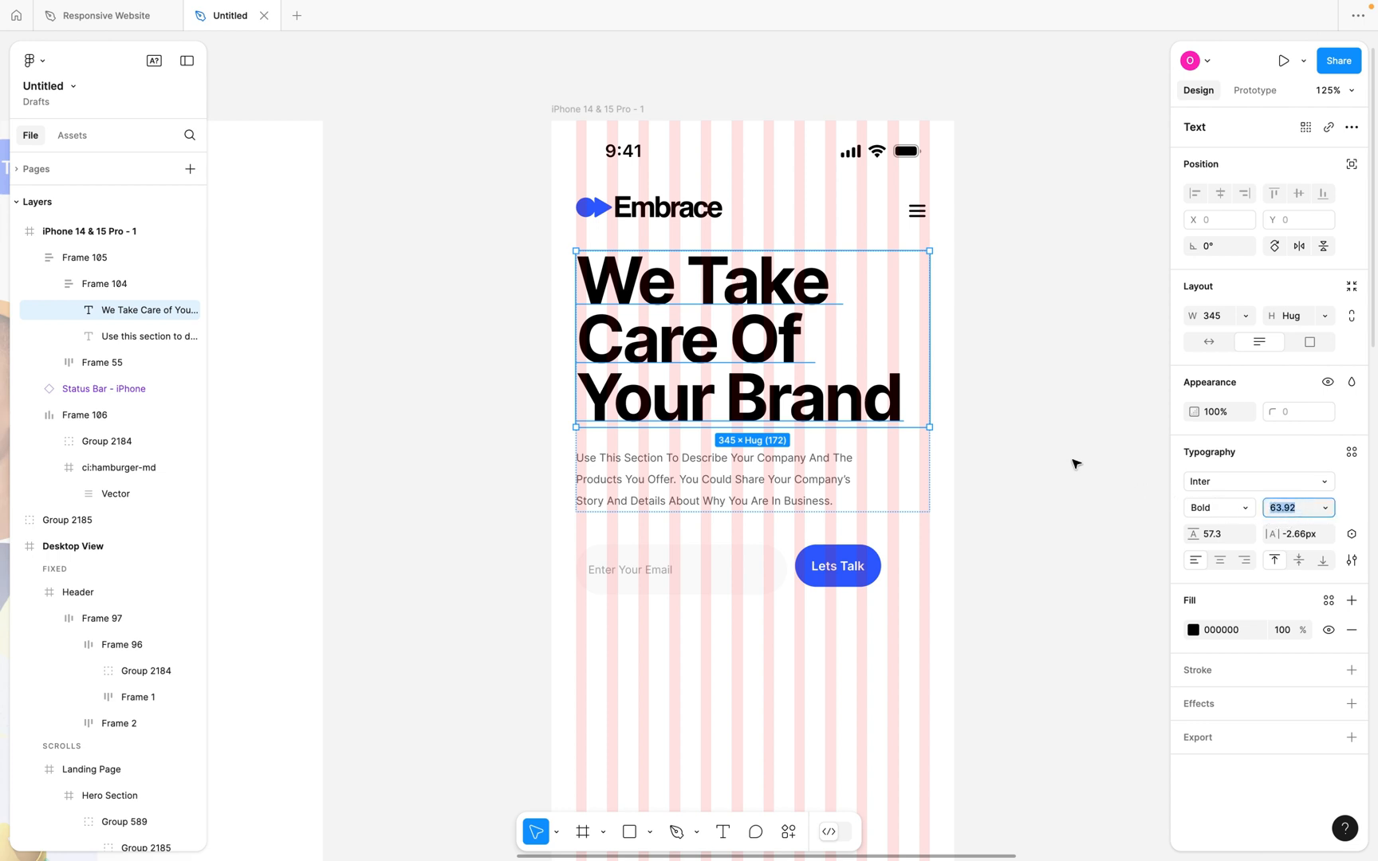
scroll(1075, 464, down, 5)
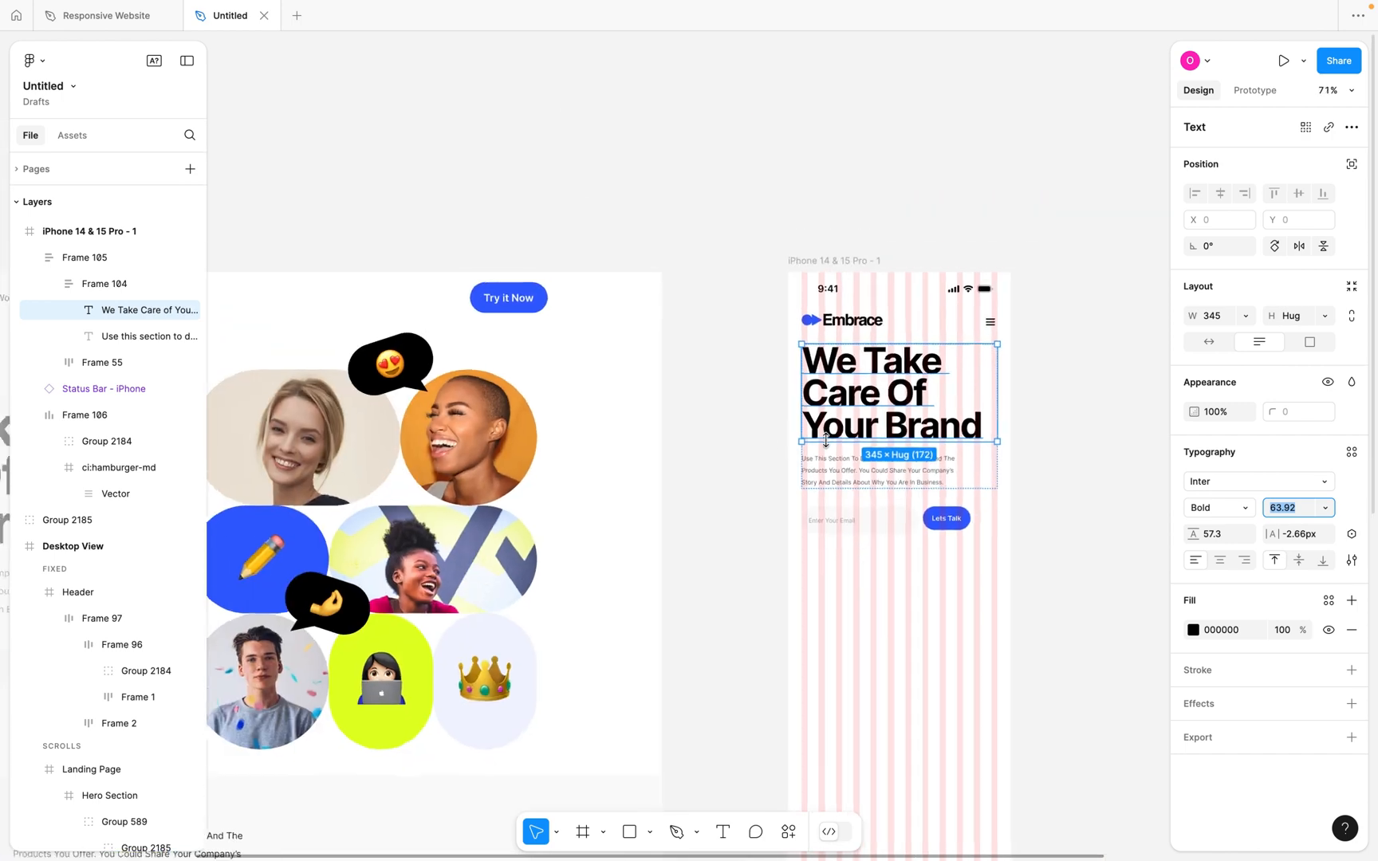
scroll(693, 442, left, 3)
scroll(693, 443, down, 2)
scroll(692, 442, down, 3)
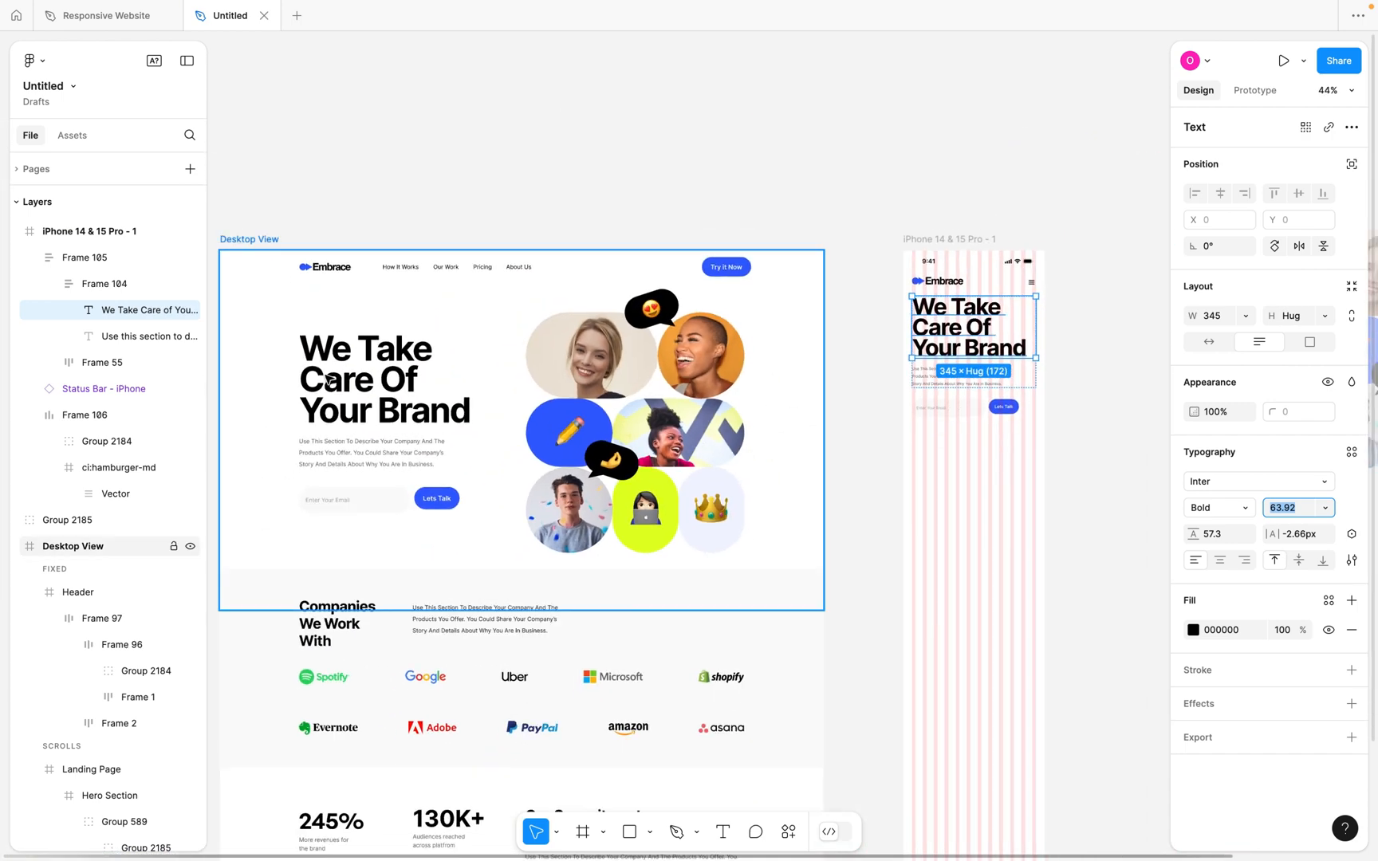
click(322, 377)
double_click(322, 377)
double_click(322, 377)
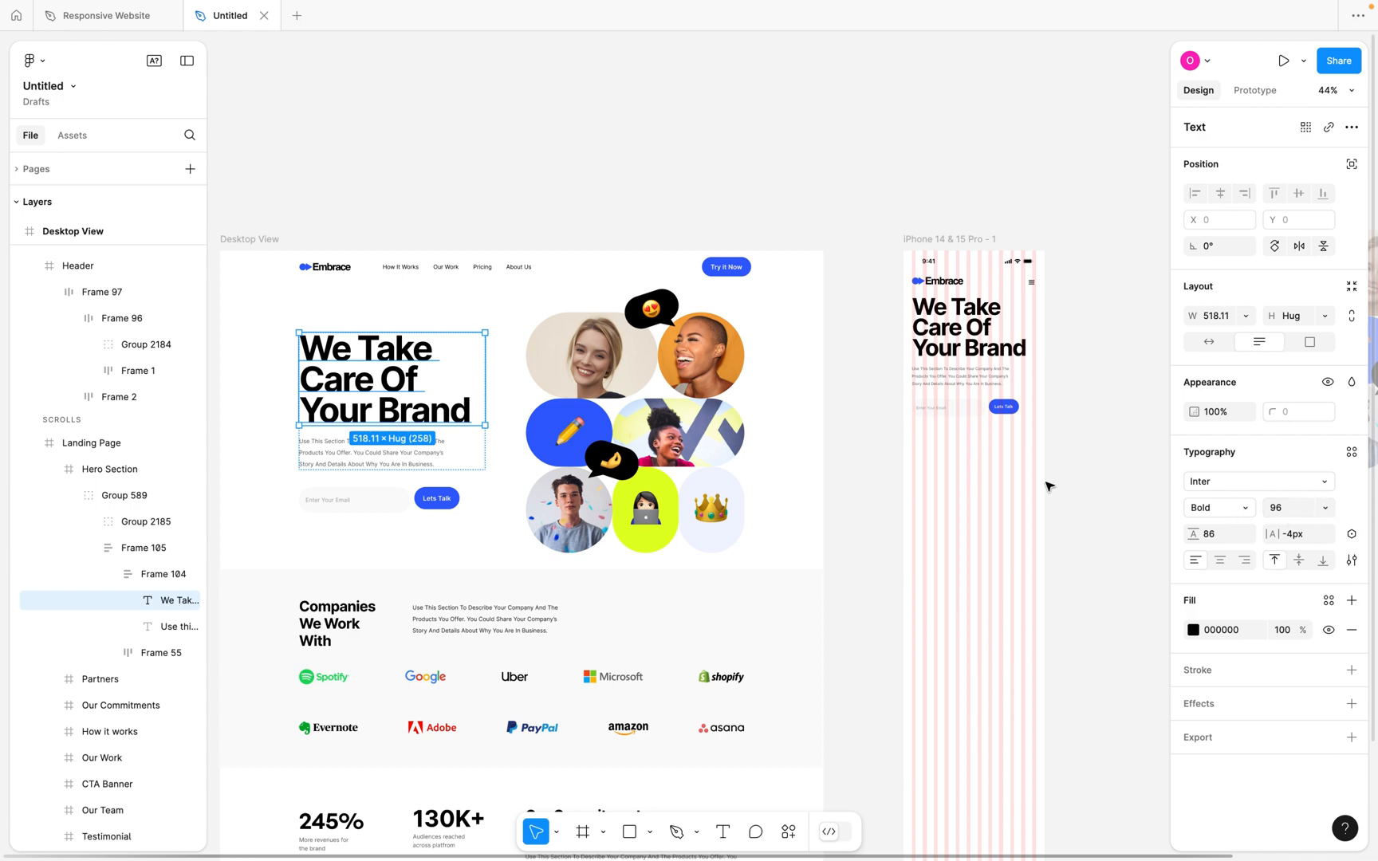
Set the font size of the mobile hero heading "We Take Care Of Your Brand" to 64.
scroll(994, 333, up, 5)
scroll(989, 334, right, 3)
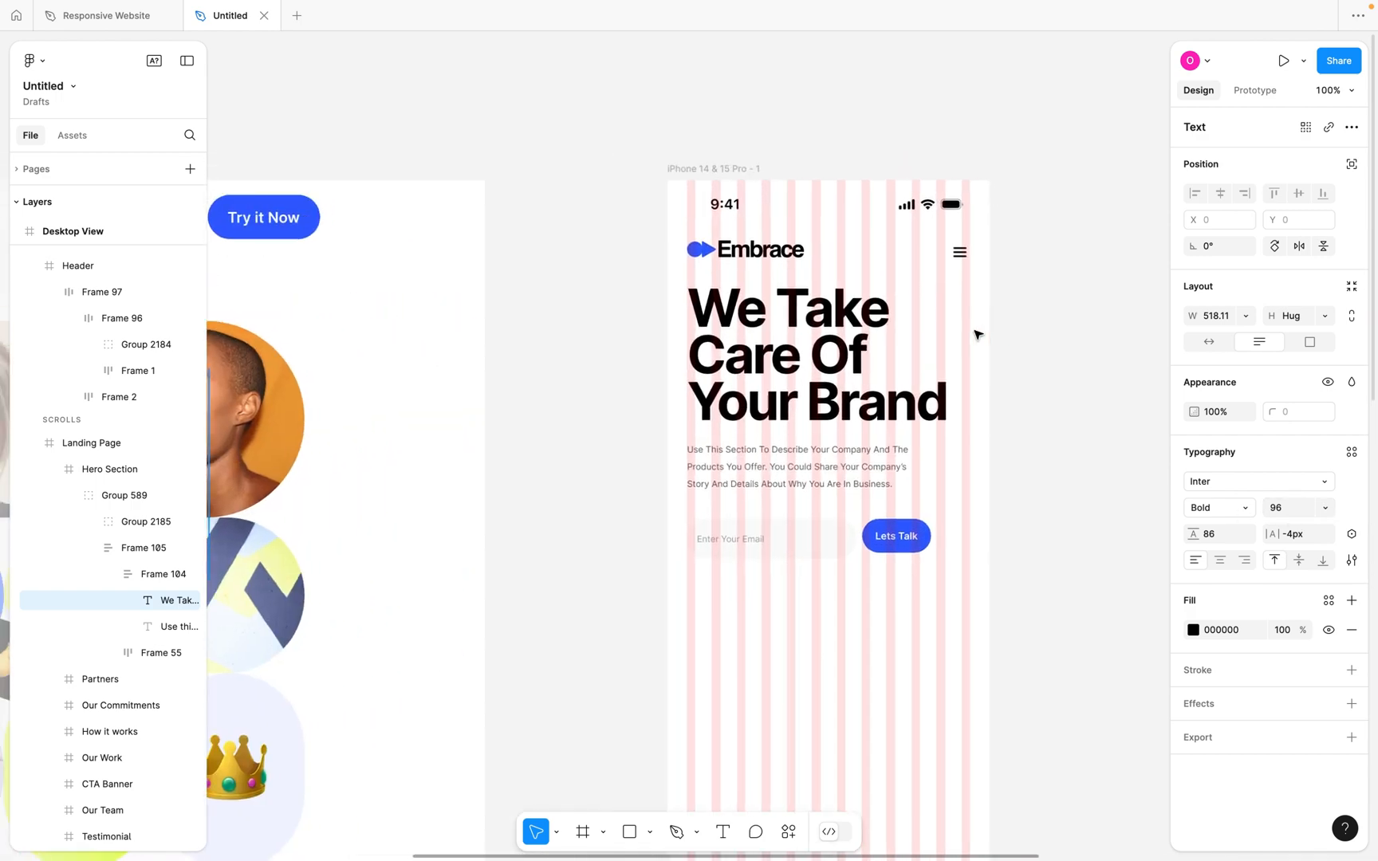
click(802, 353)
double_click(800, 348)
double_click(800, 349)
click(800, 348)
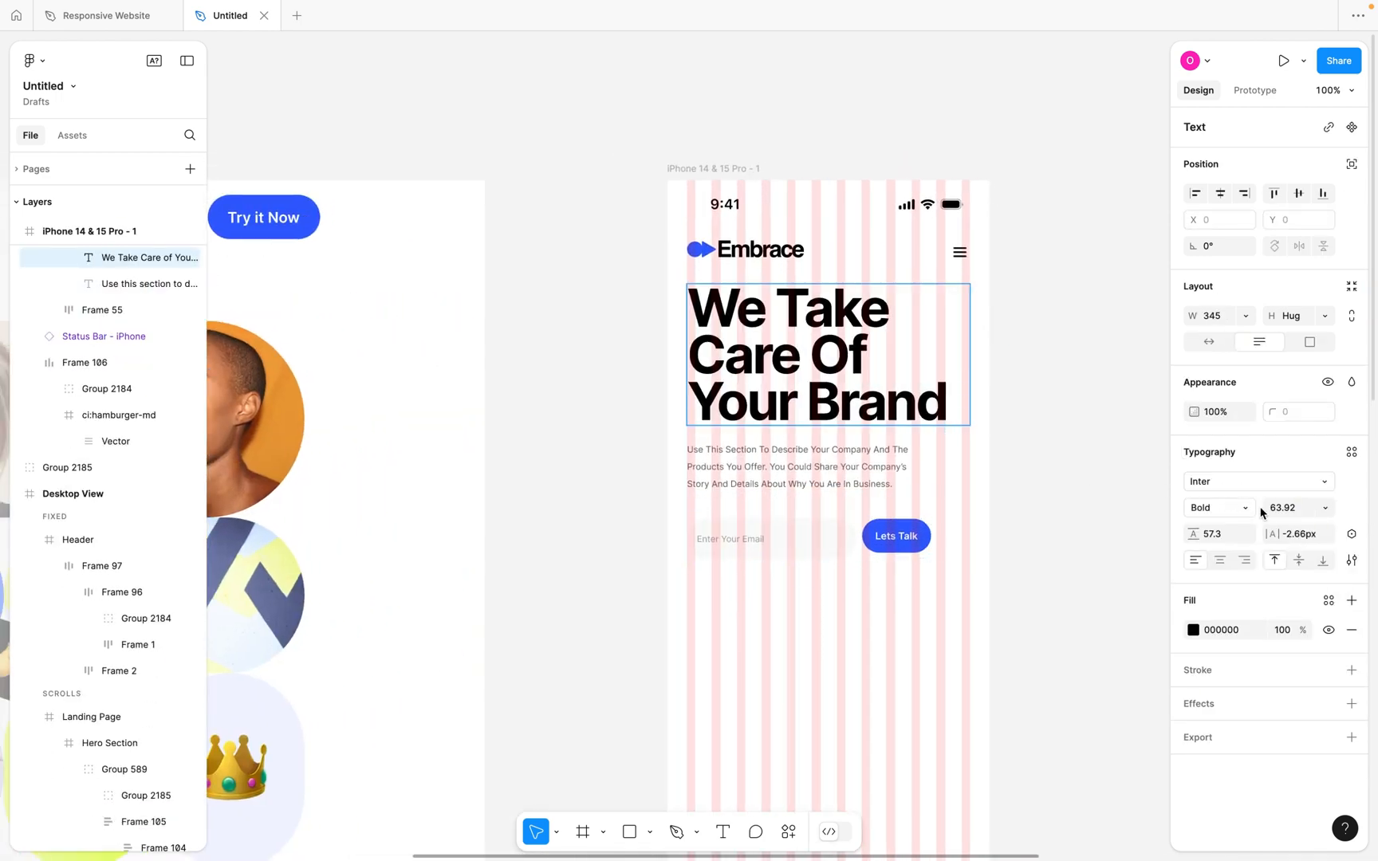
key(super+a)
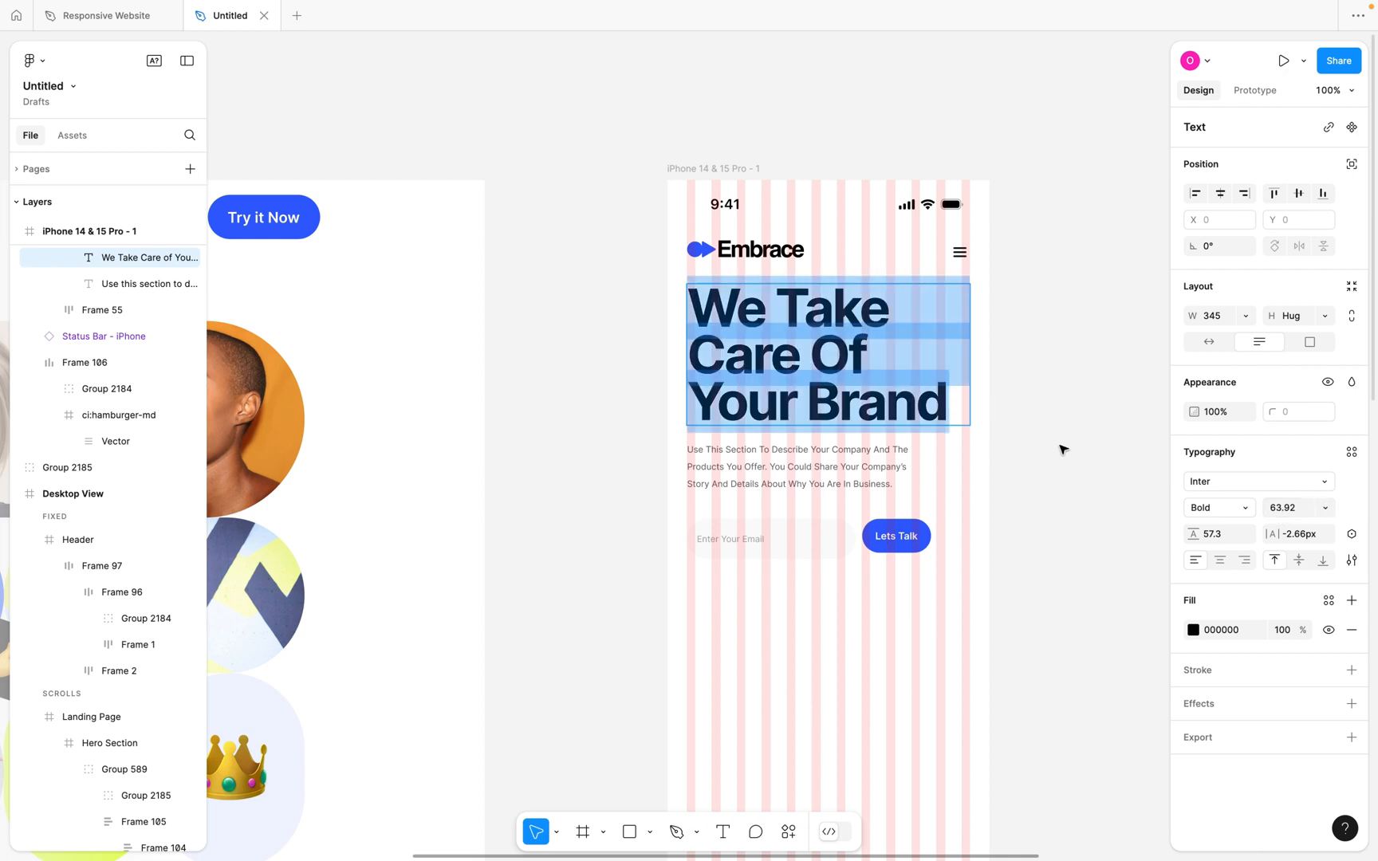
click(1288, 511)
text(64)
key(Return)
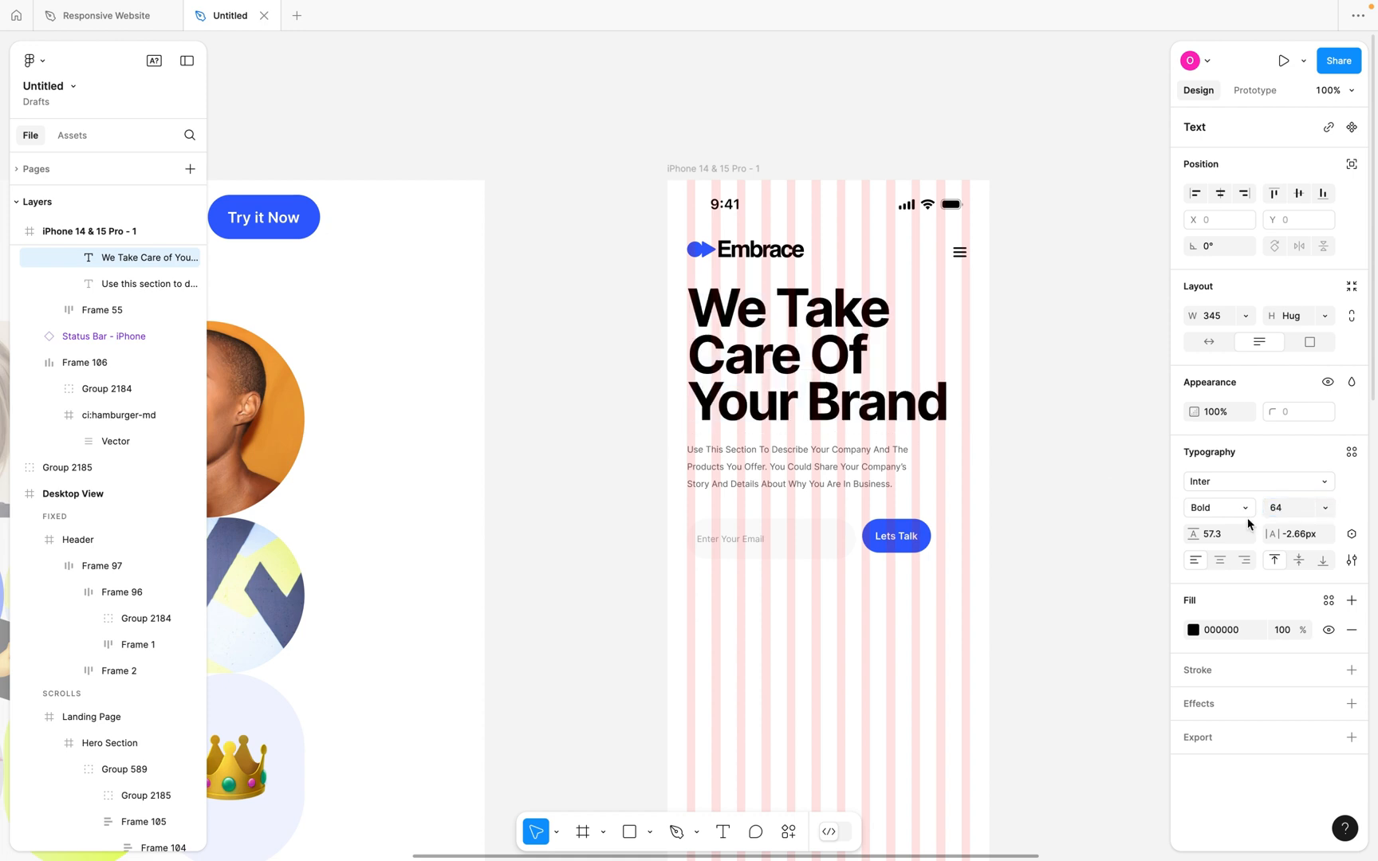
click(1278, 508)
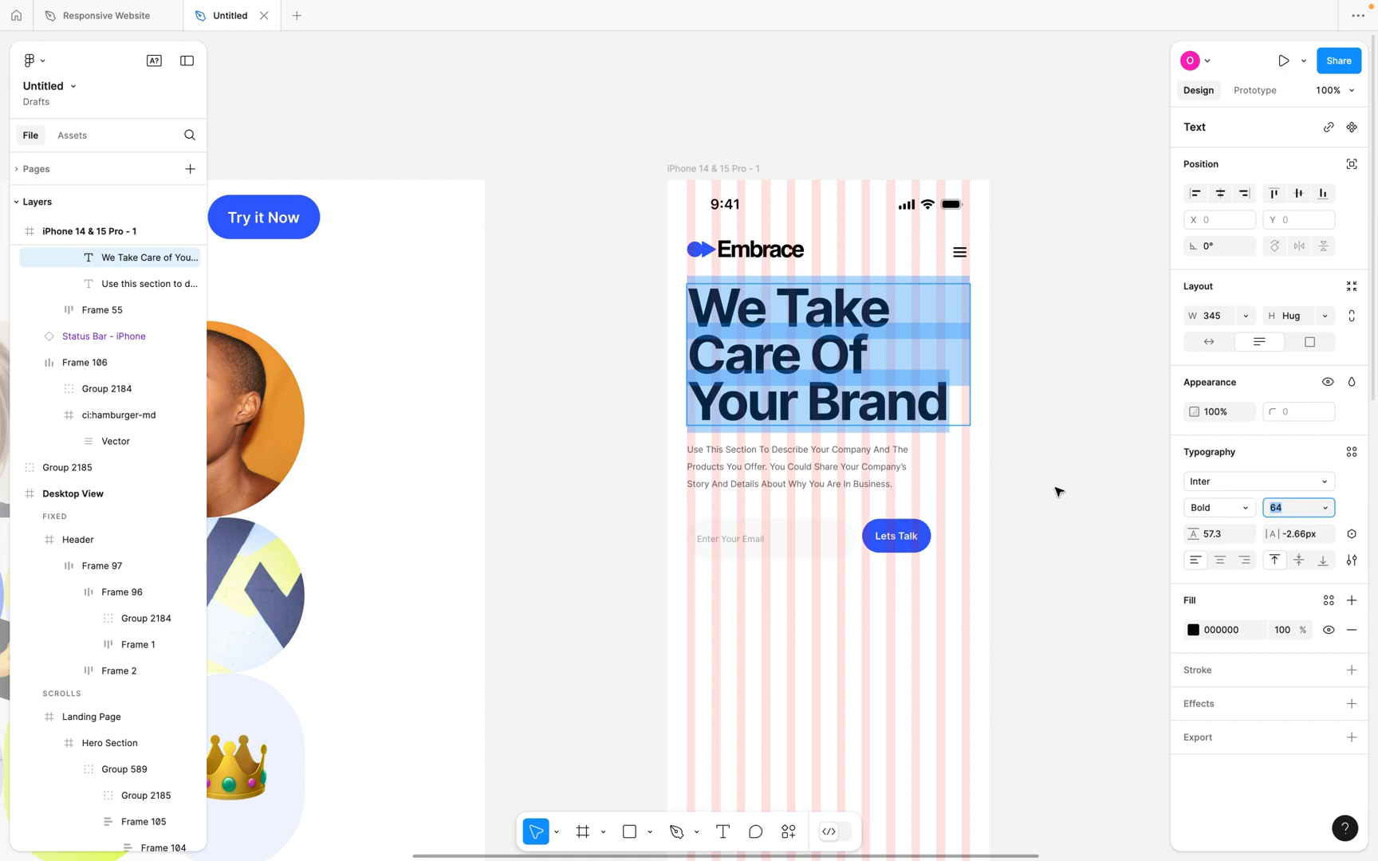
Set the font size of the mobile hero's description paragraph to 14.
double_click(801, 459)
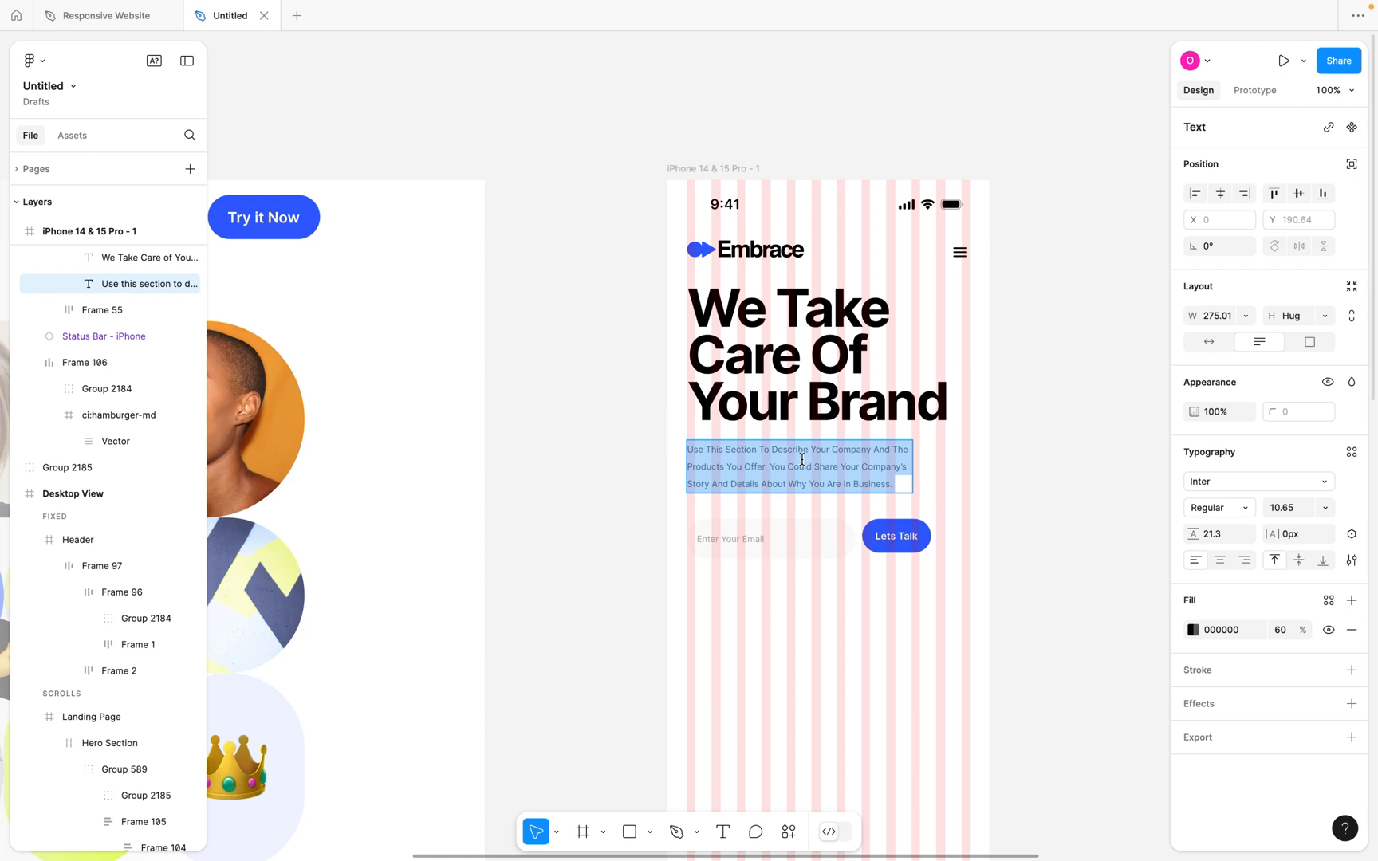
click(1289, 509)
click(840, 463)
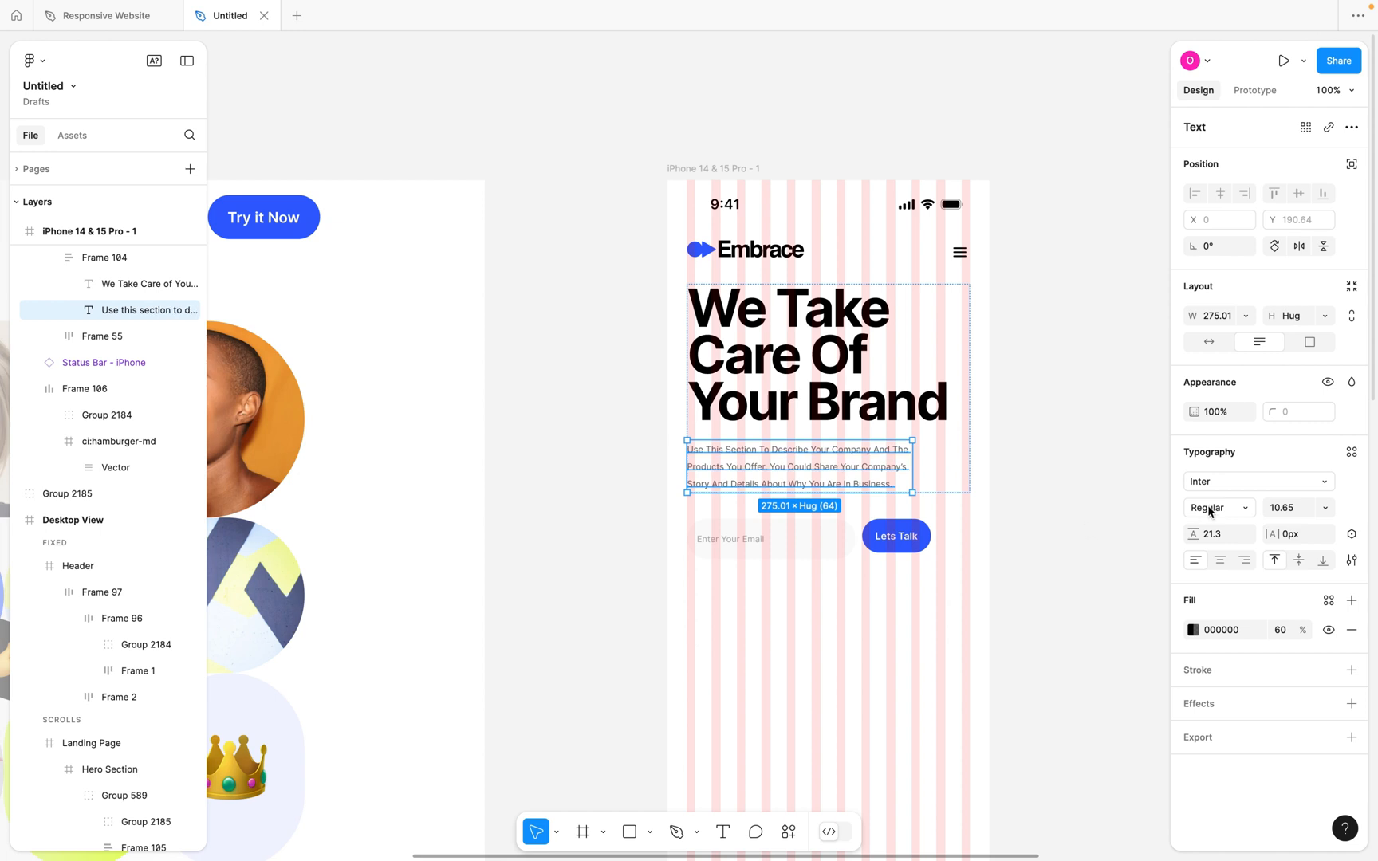
click(1294, 515)
key(Return)
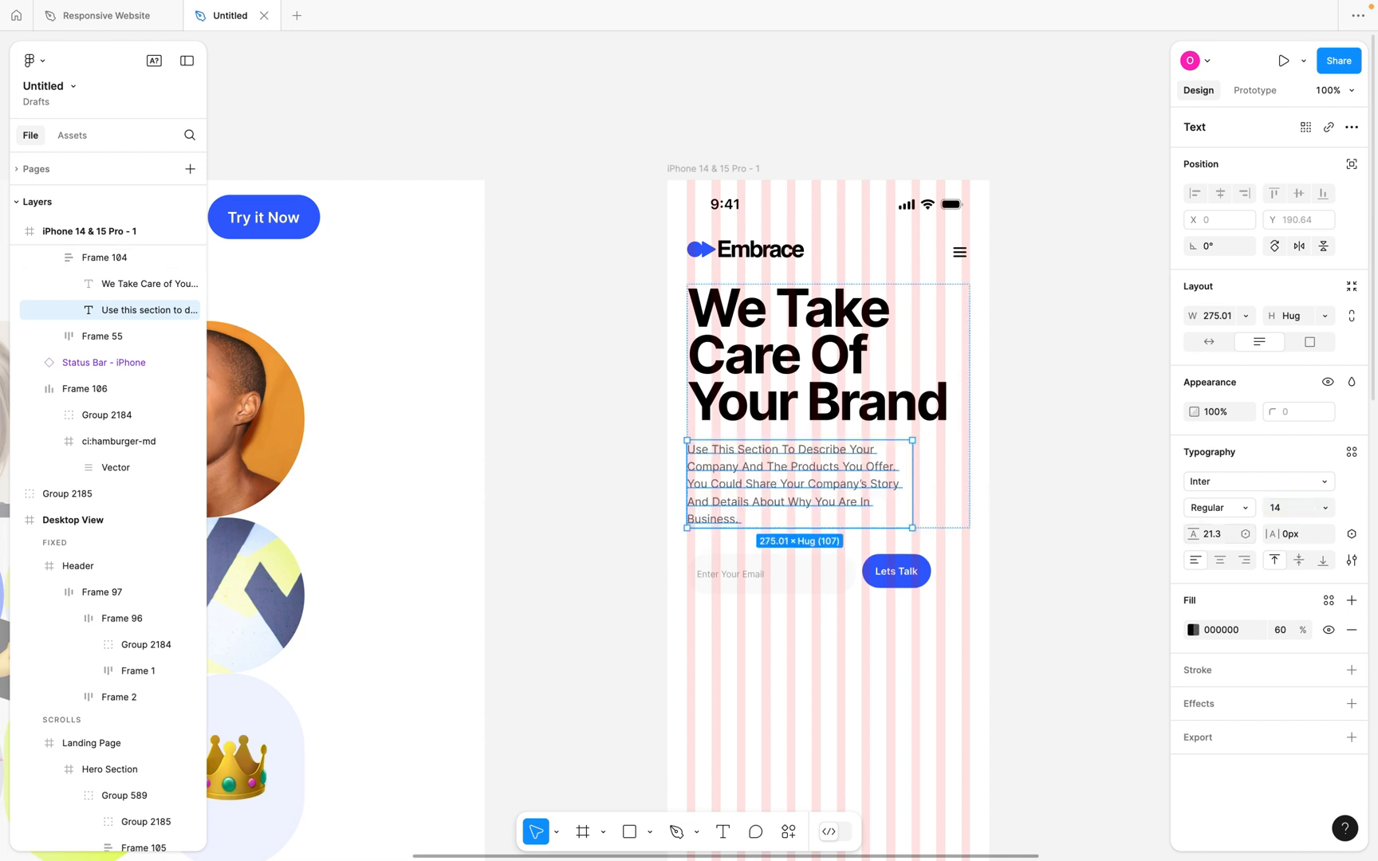
Widen the mobile hero paragraph's text box to 345, matching the heading's width.
click(914, 481)
drag(915, 481, 965, 477)
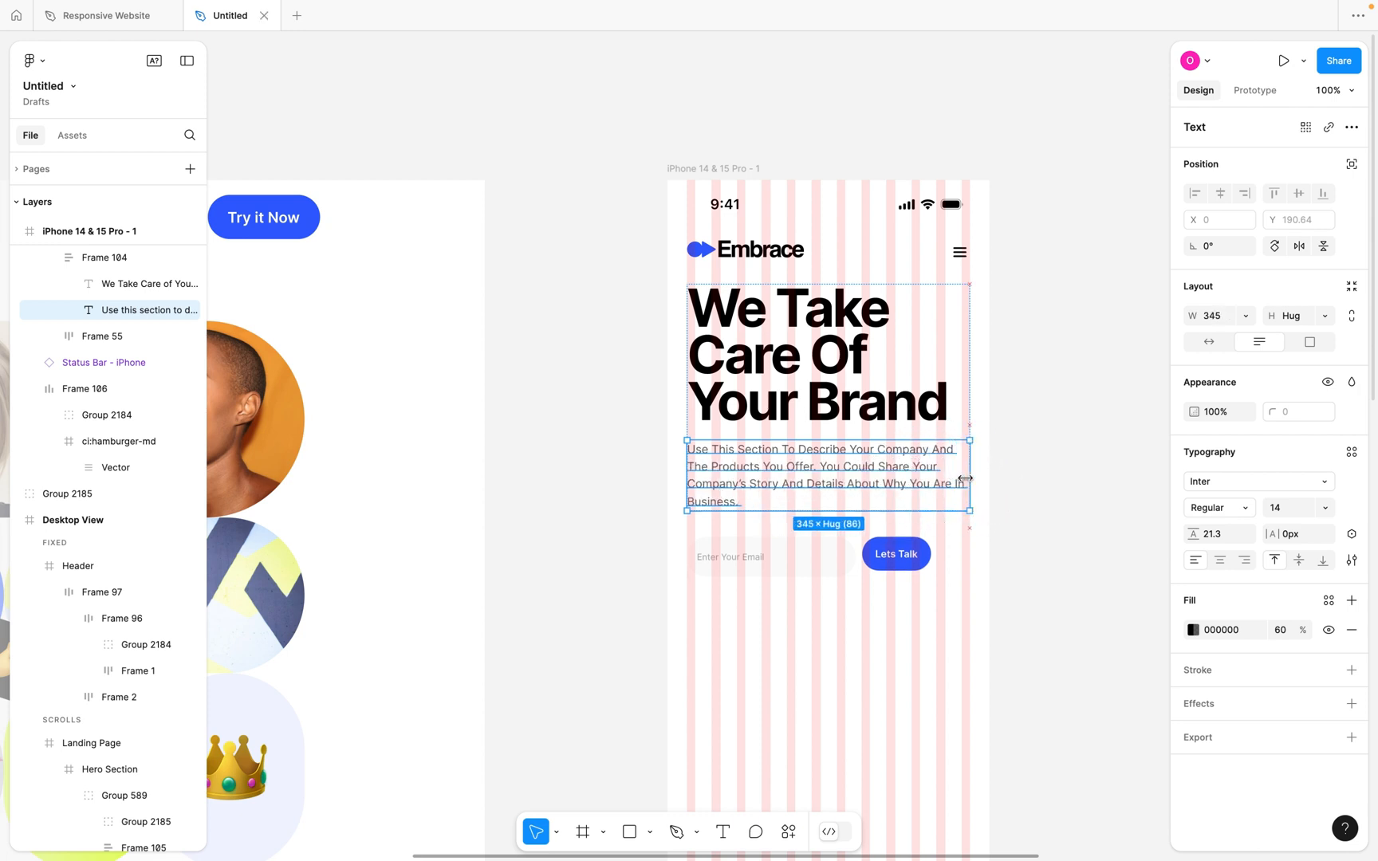
click(1013, 476)
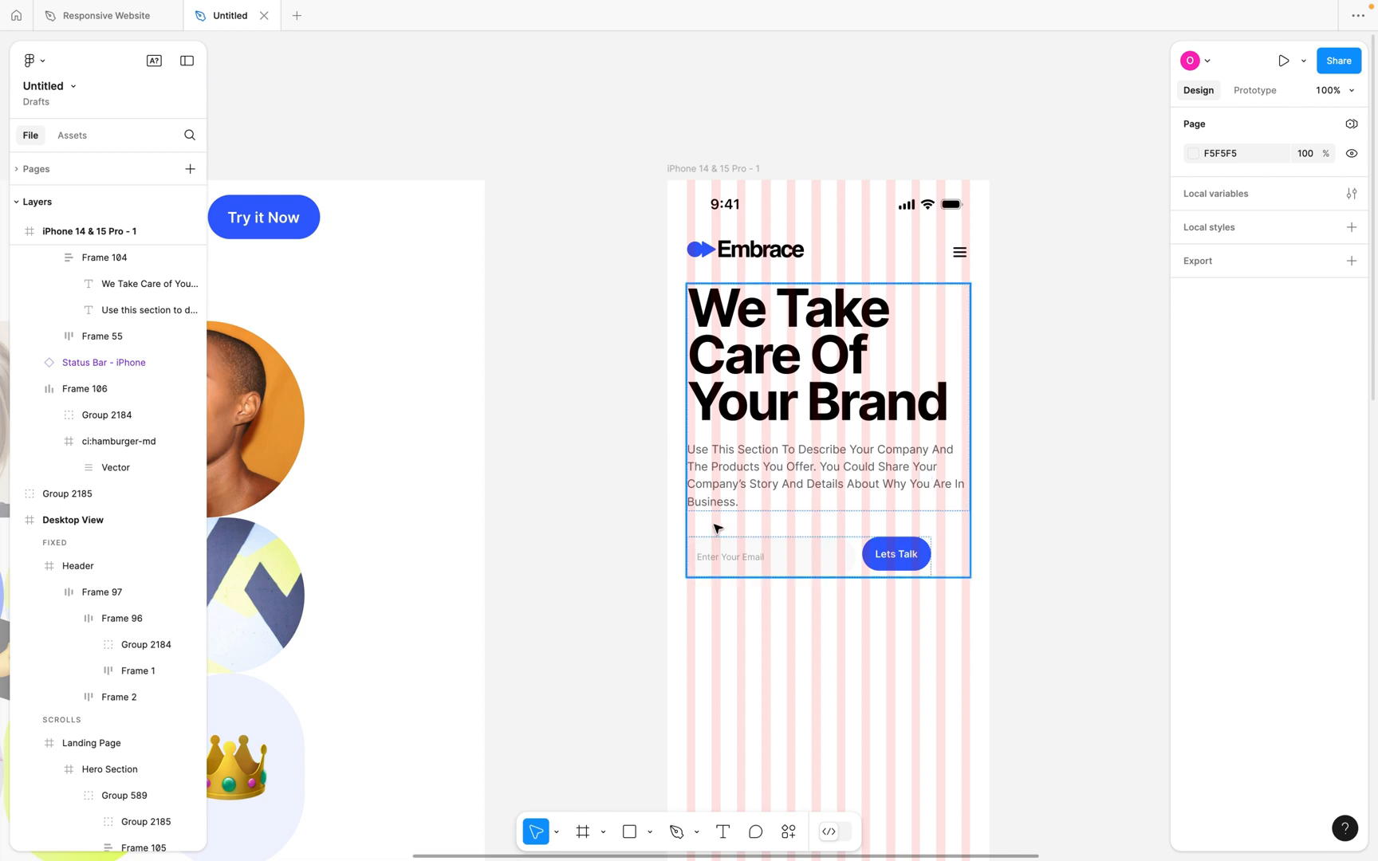
Resize the mobile hero paragraph's text box to 300 wide so its lines wrap more evenly.
scroll(718, 528, up, 3)
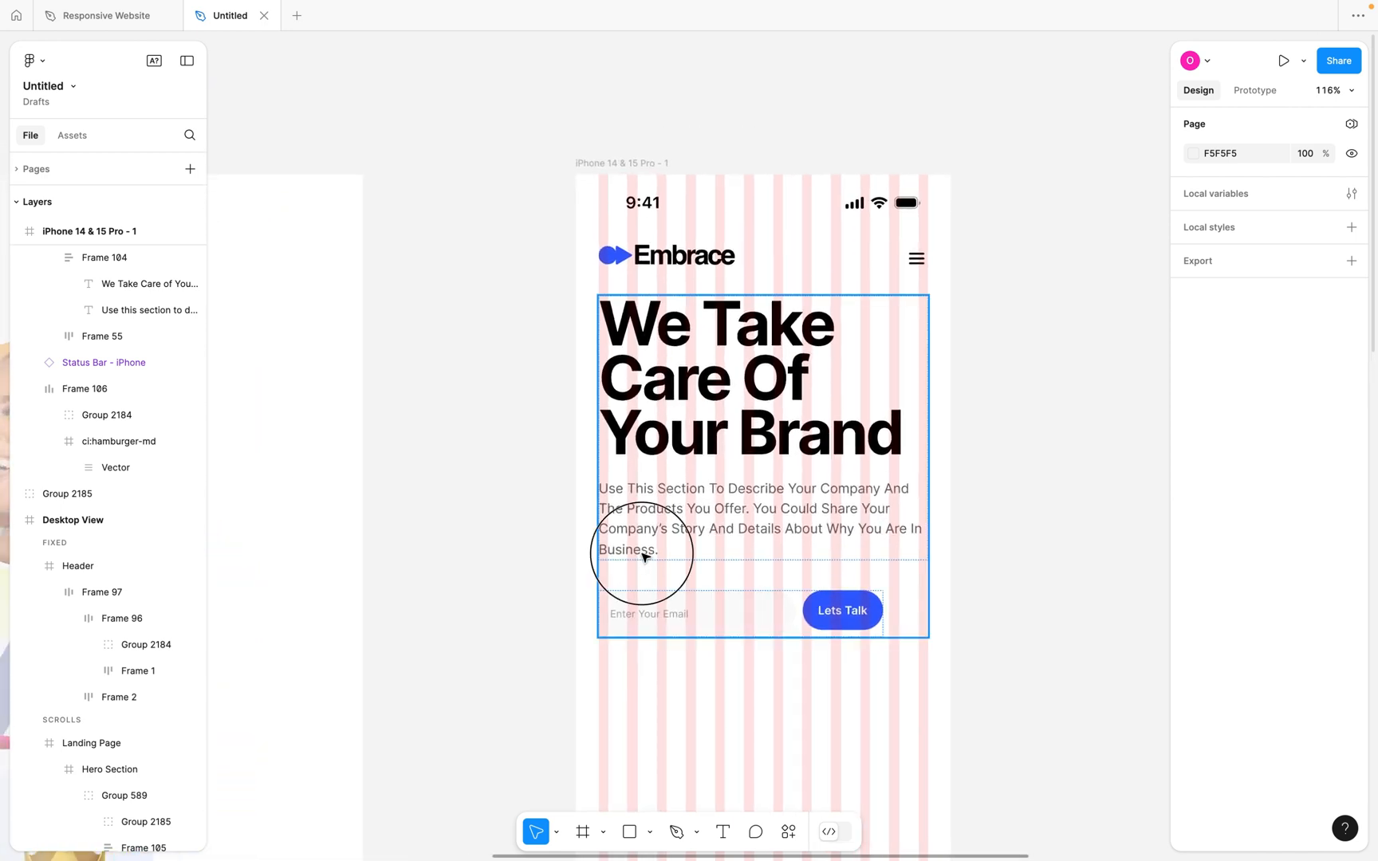
double_click(644, 555)
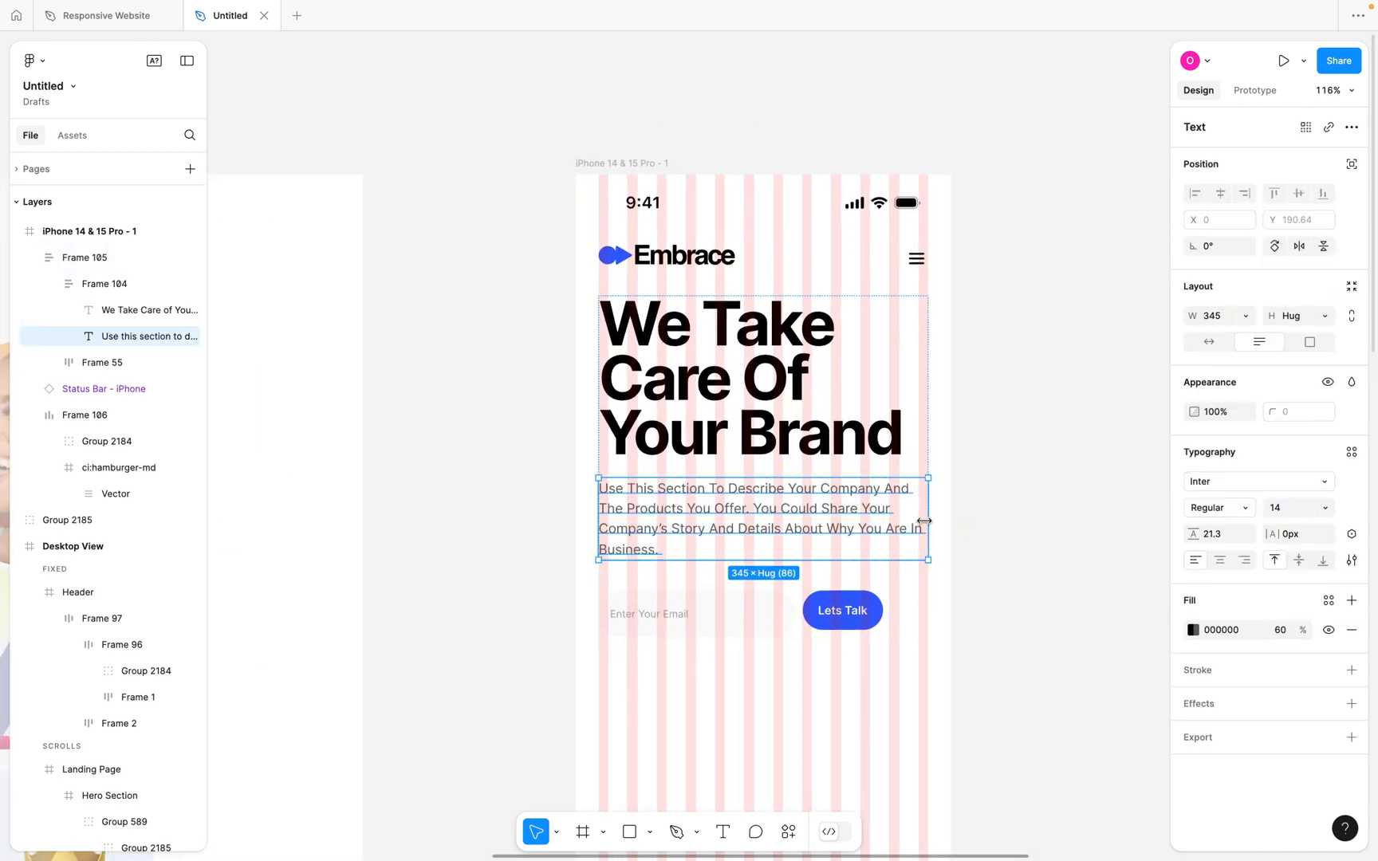
drag(923, 520, 885, 519)
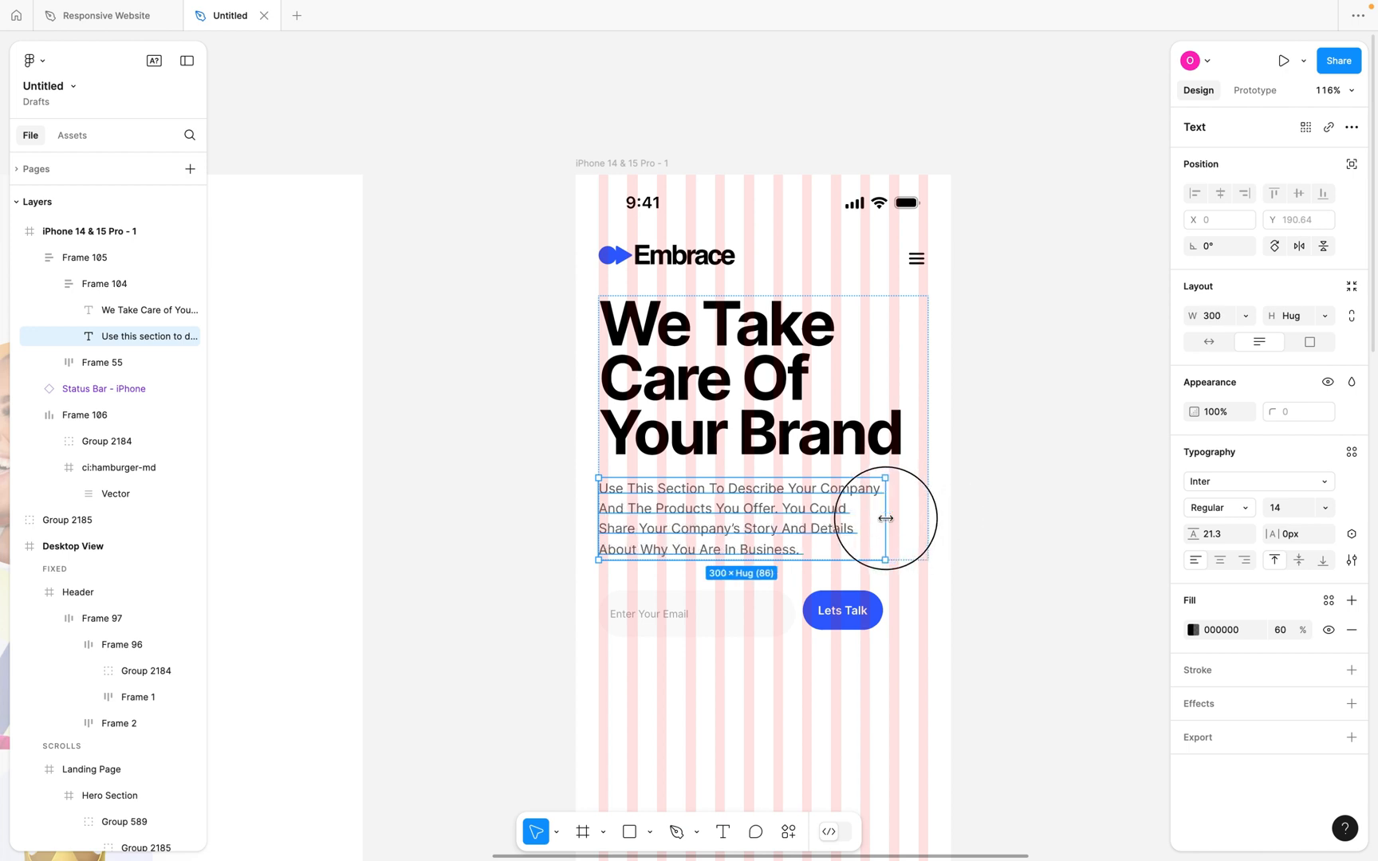
click(1015, 477)
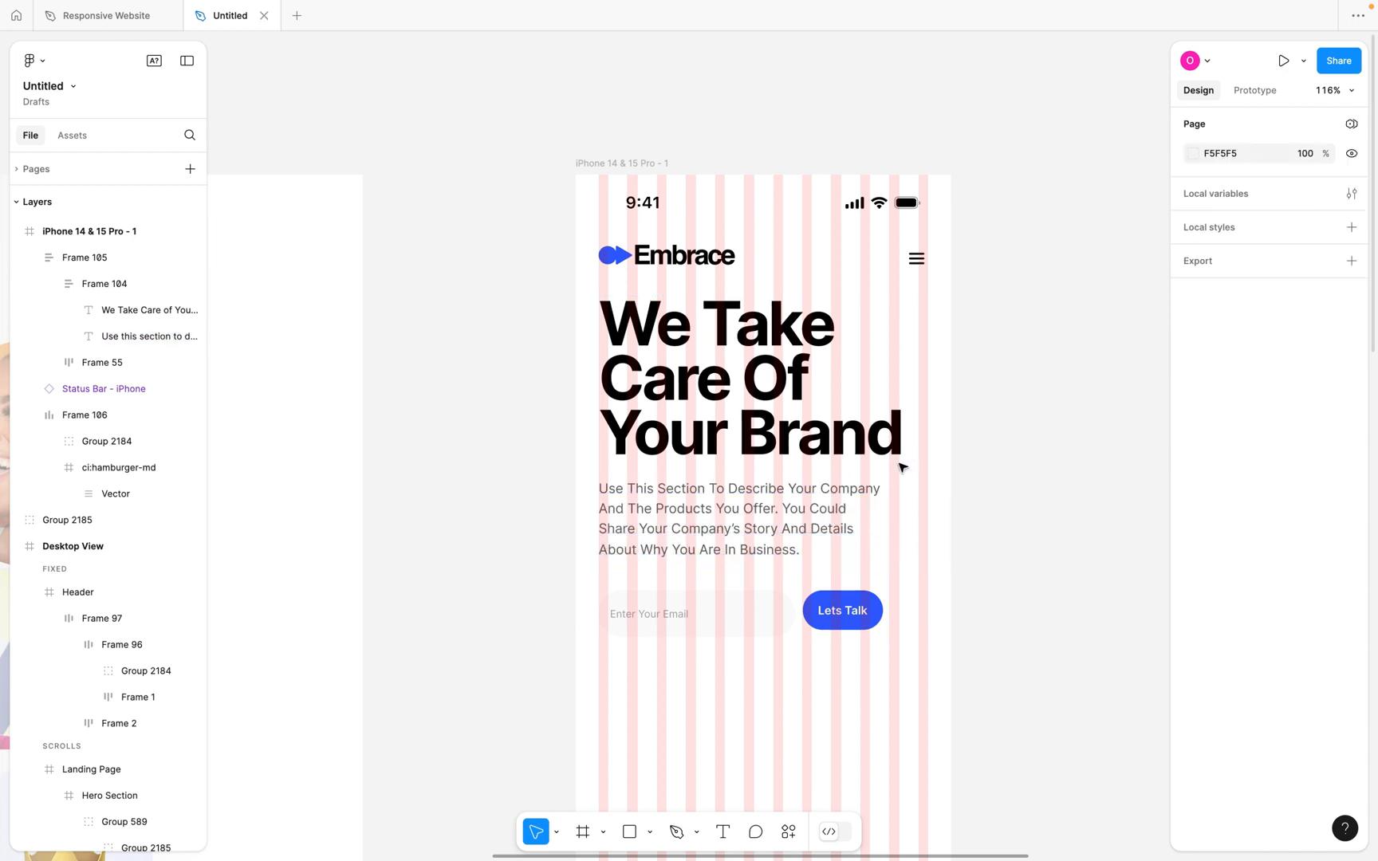
Move the loose hero image group closer to the phone frame, placing it just beside the mobile hero content.
scroll(902, 468, down, 2)
click(824, 386)
scroll(825, 386, down, 10)
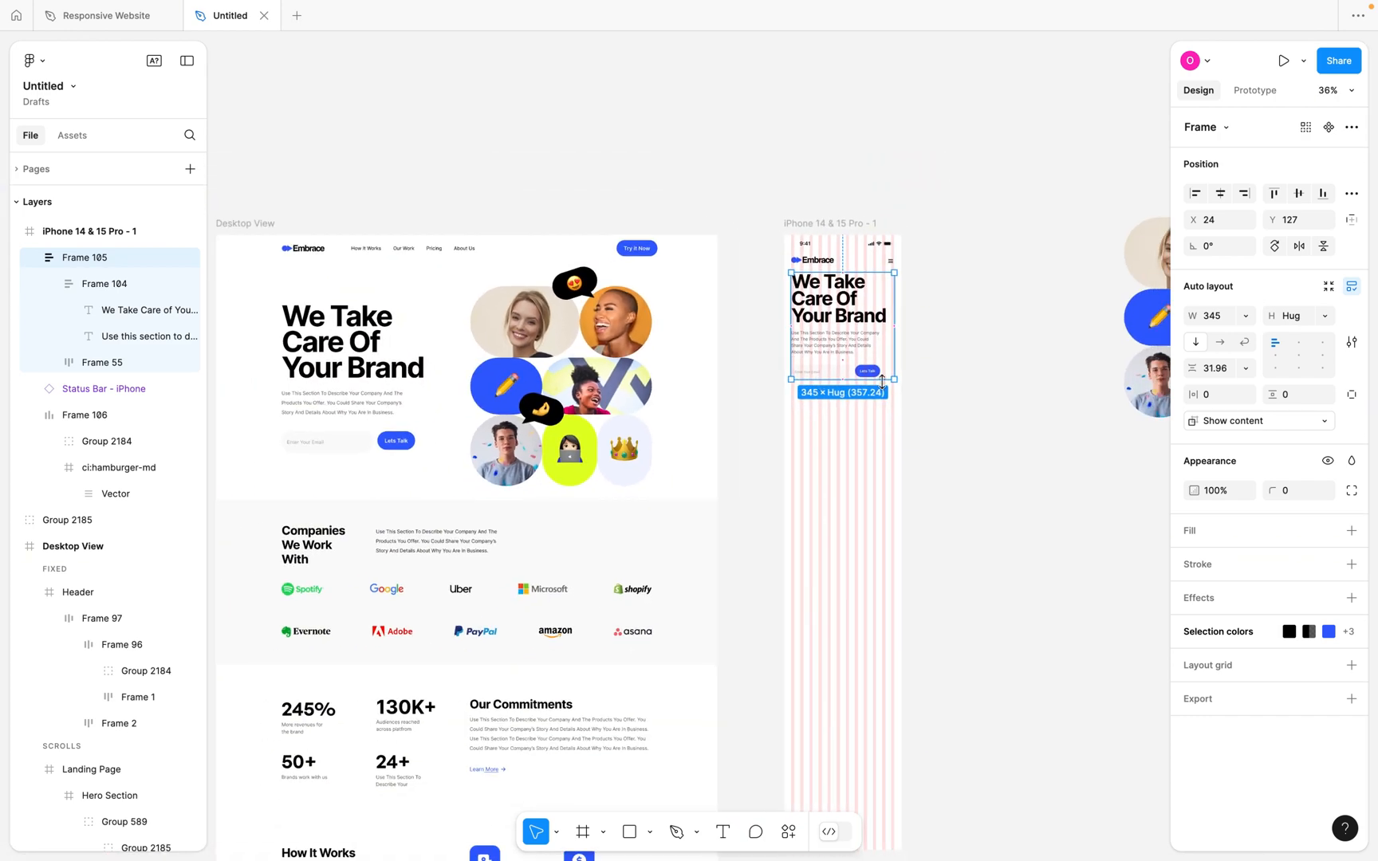
scroll(970, 401, down, 2)
scroll(970, 402, right, 2)
click(1049, 255)
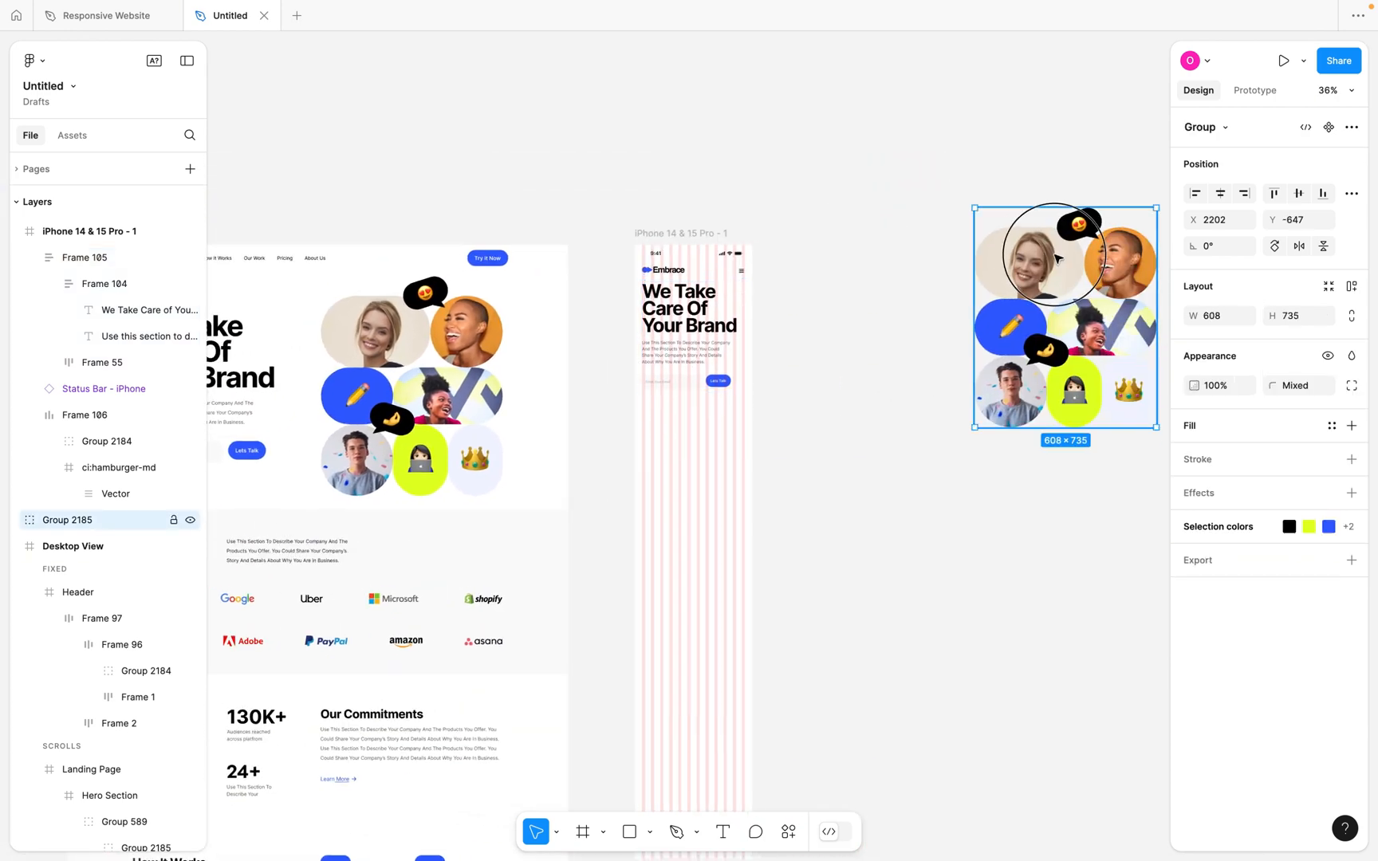
drag(1049, 255, 895, 341)
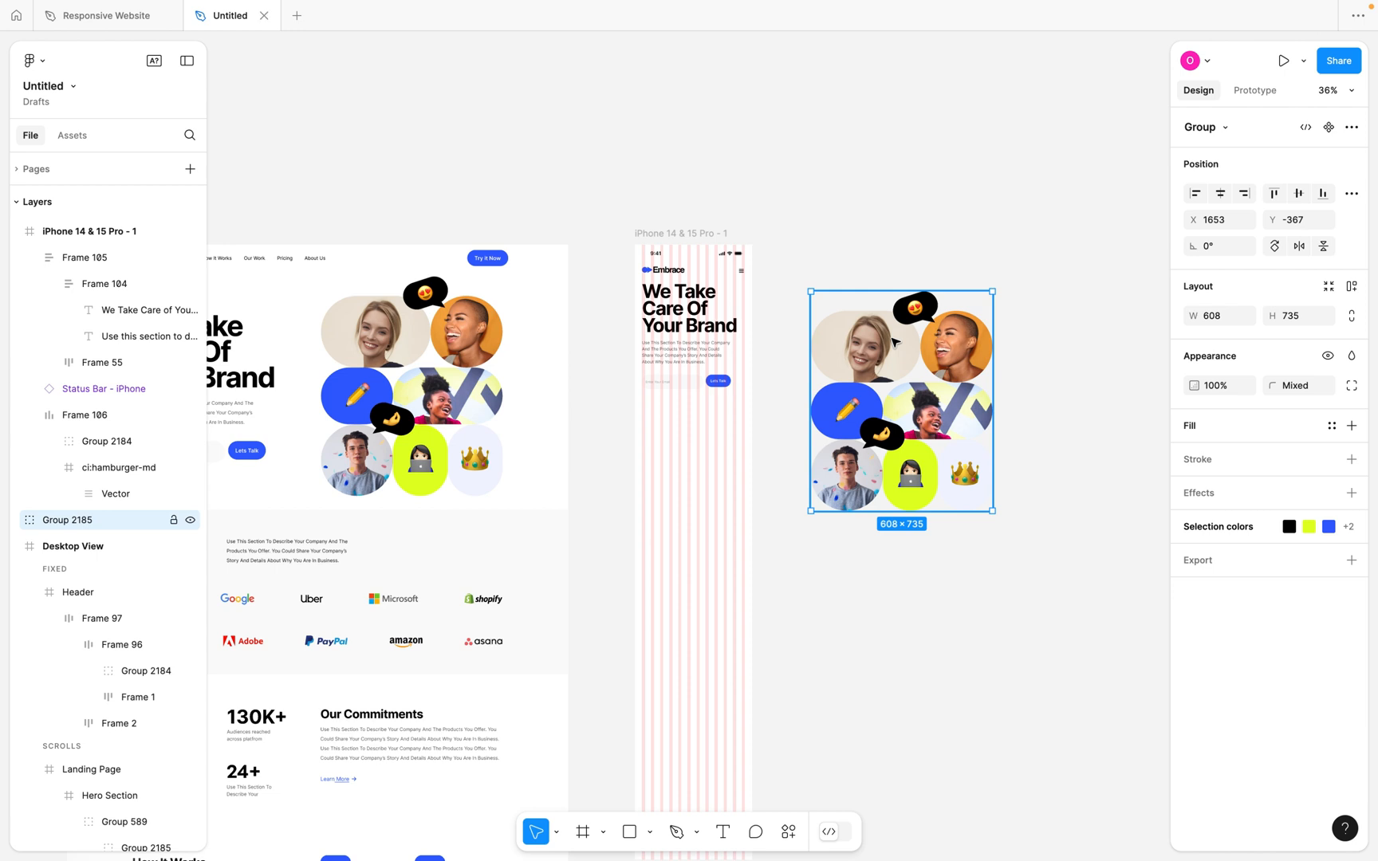
Scale the loose hero image group down proportionally to about 328 × 396 with the Scale tool.
key(k)
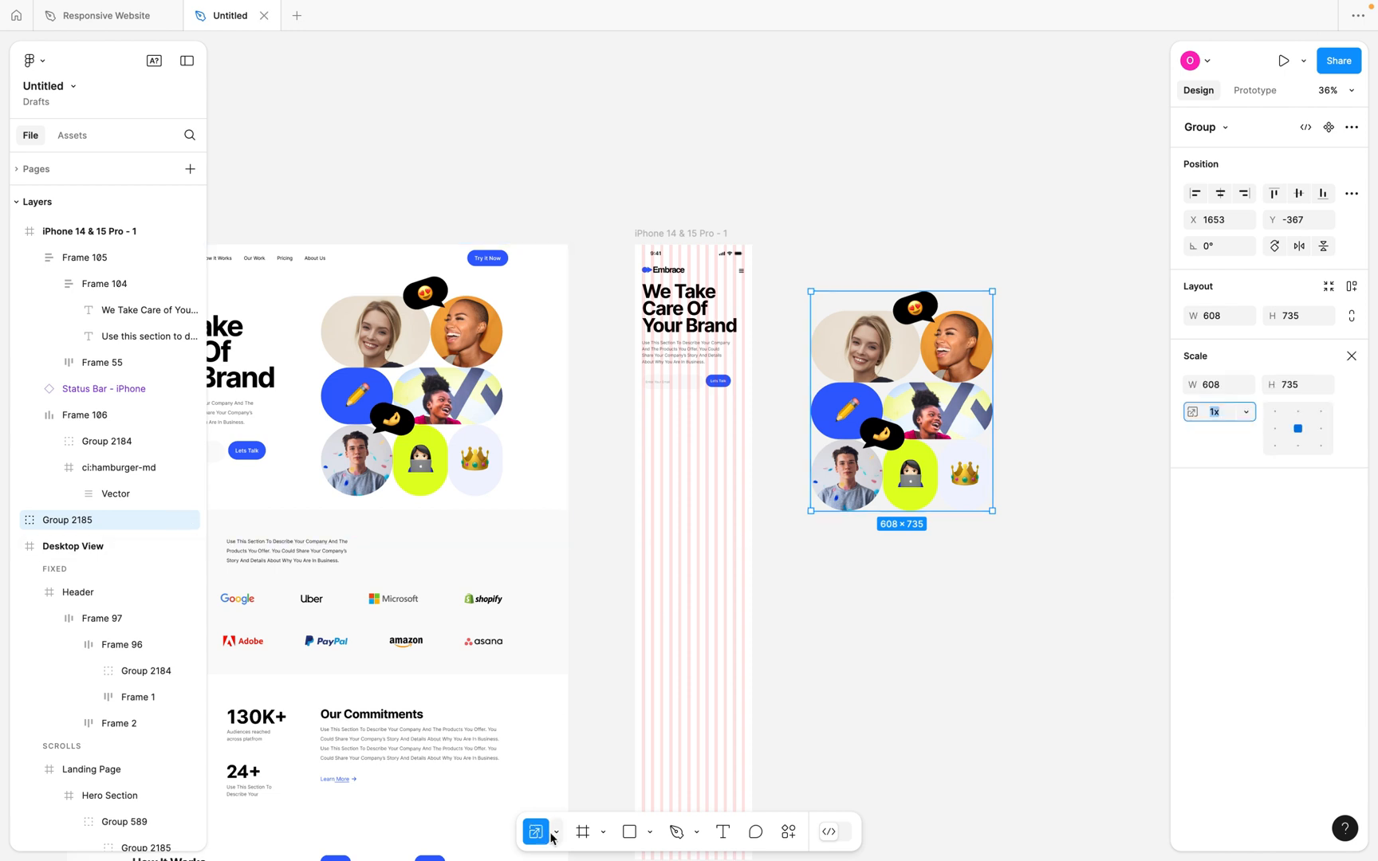
click(551, 834)
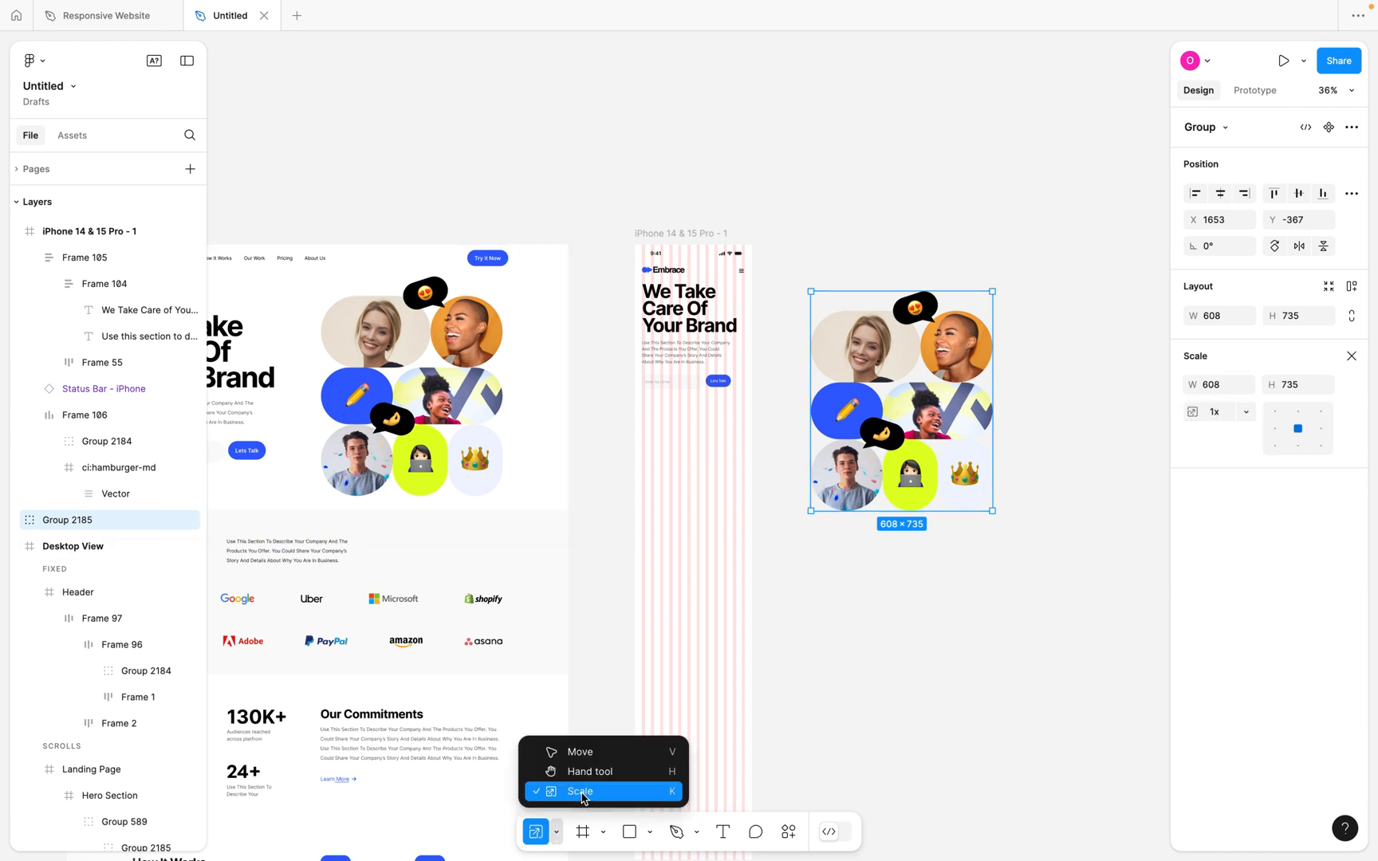
click(994, 568)
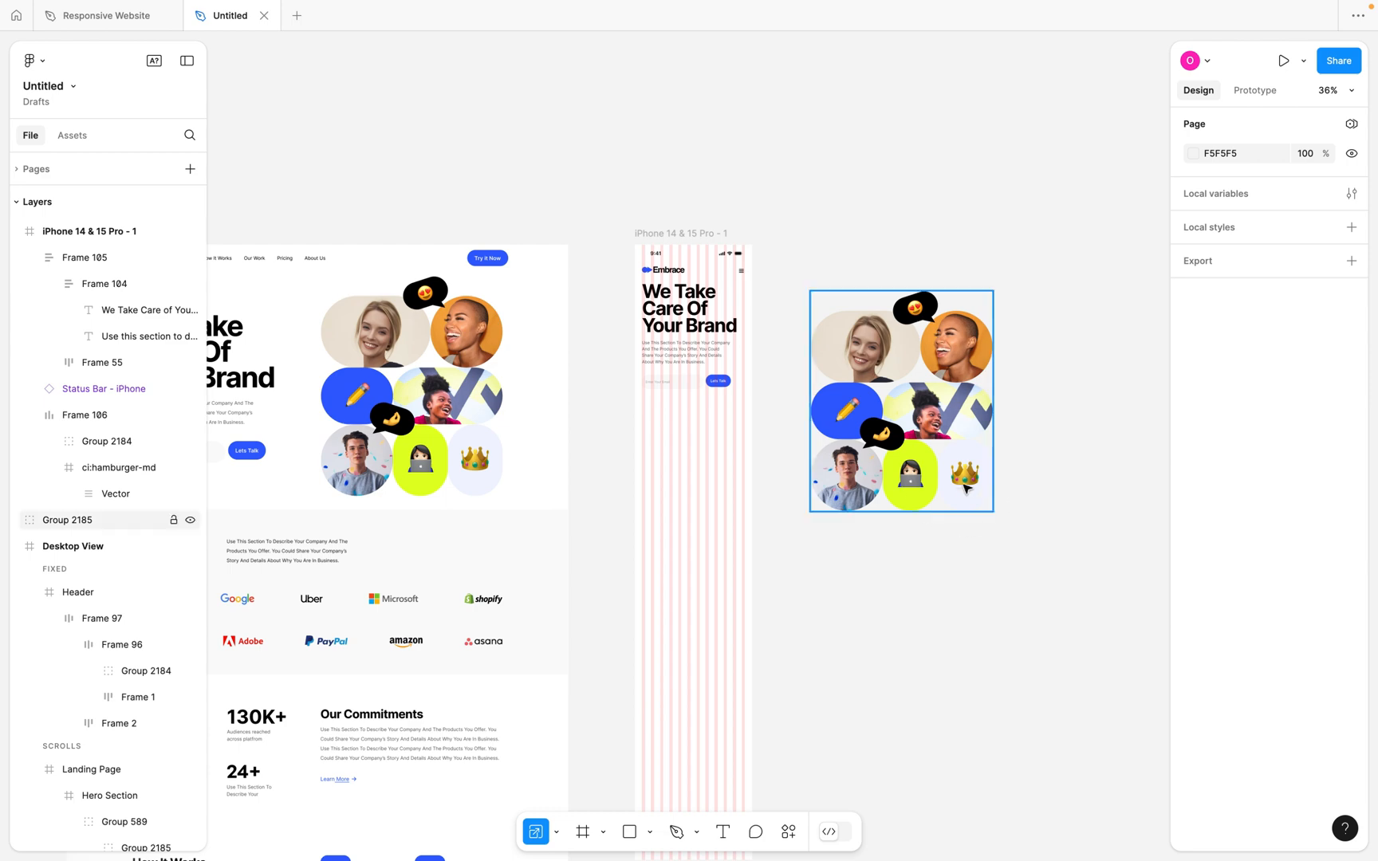
click(964, 488)
drag(953, 472, 866, 367)
Place the scaled image group inside the phone frame below the email form, at X 24, Y 502.
scroll(866, 367, up, 5)
scroll(900, 412, up, 2)
scroll(899, 412, left, 2)
scroll(899, 412, up, 3)
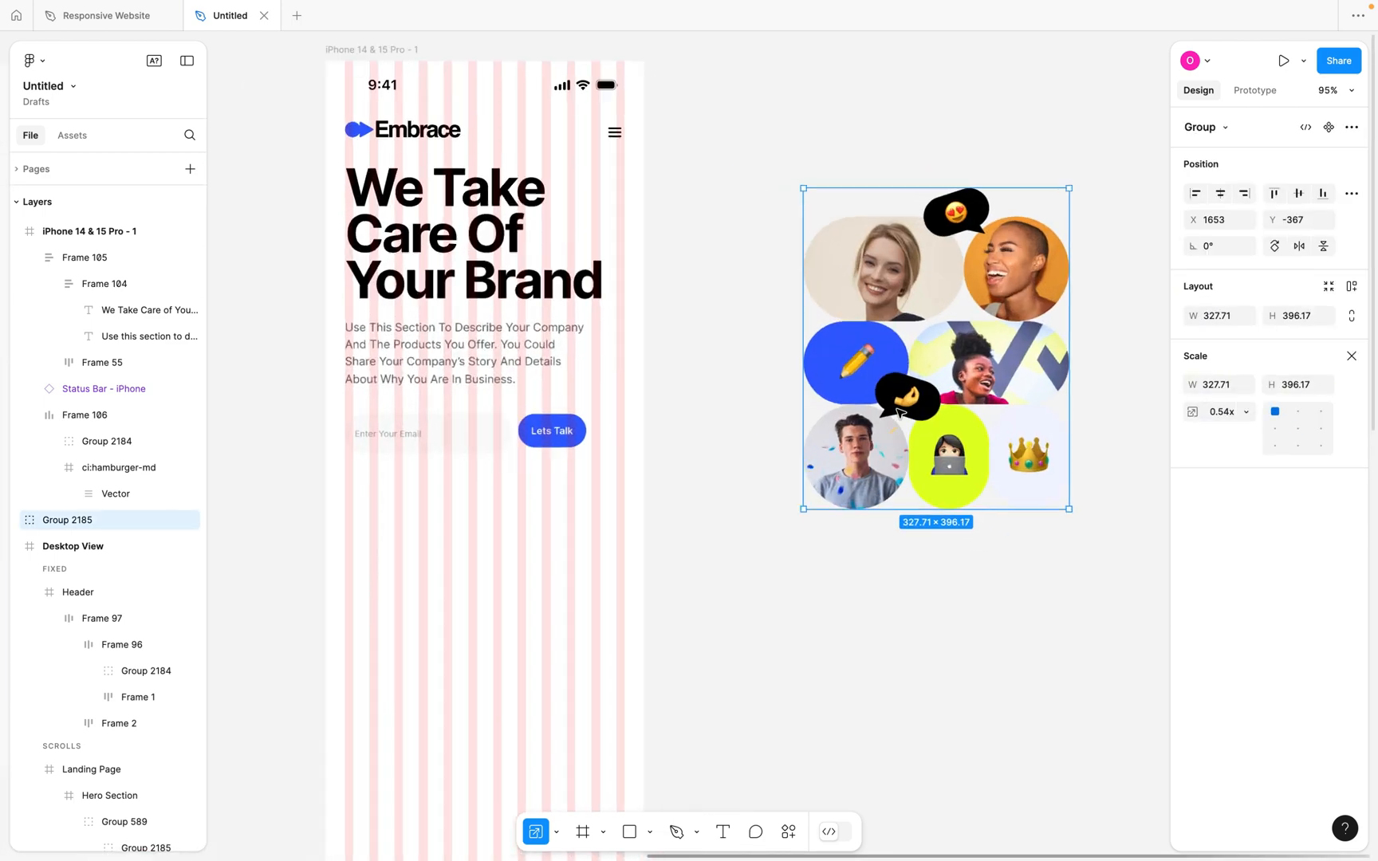
drag(961, 388, 445, 674)
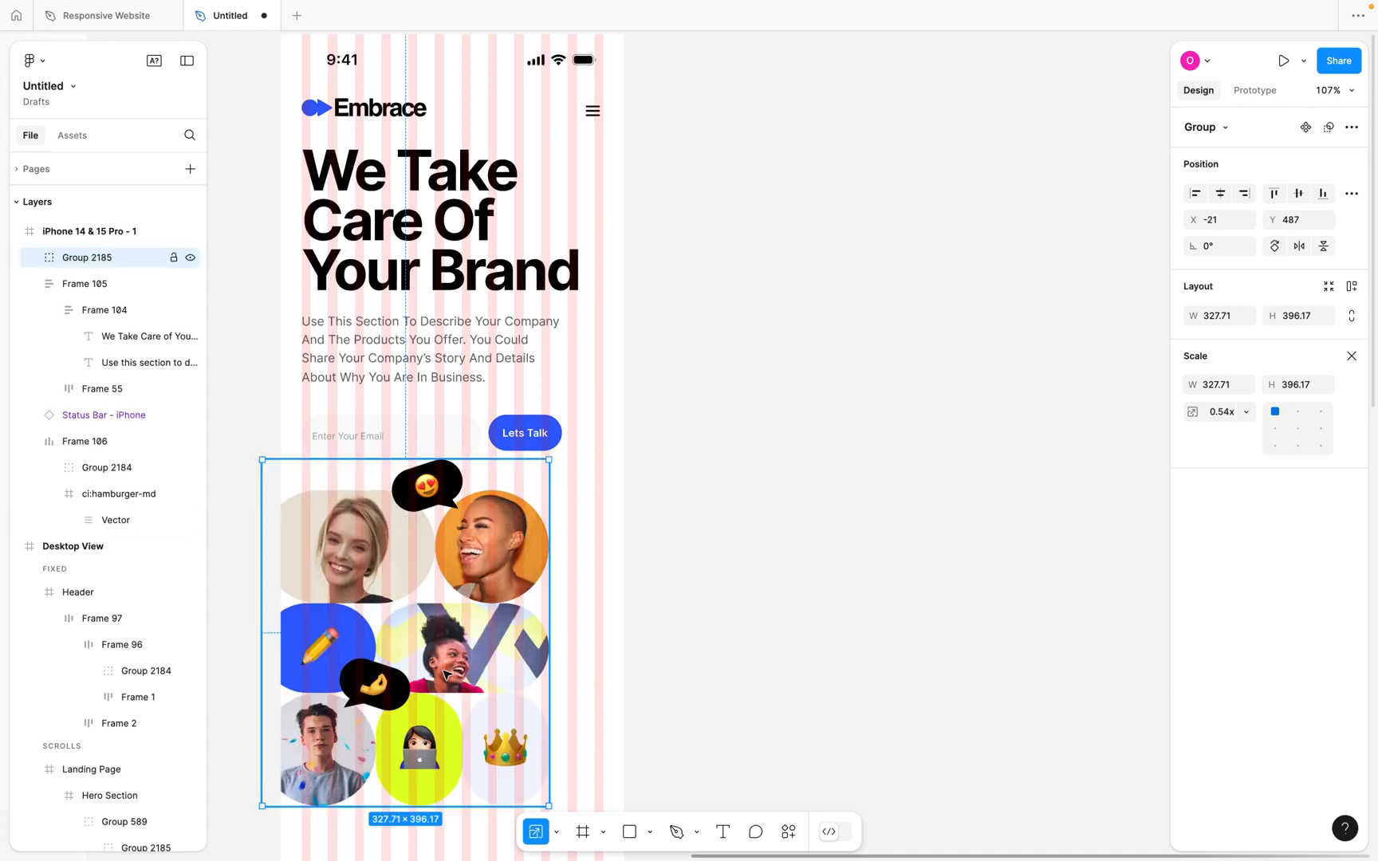
scroll(494, 676, down, 3)
scroll(494, 676, left, 2)
drag(472, 429, 515, 443)
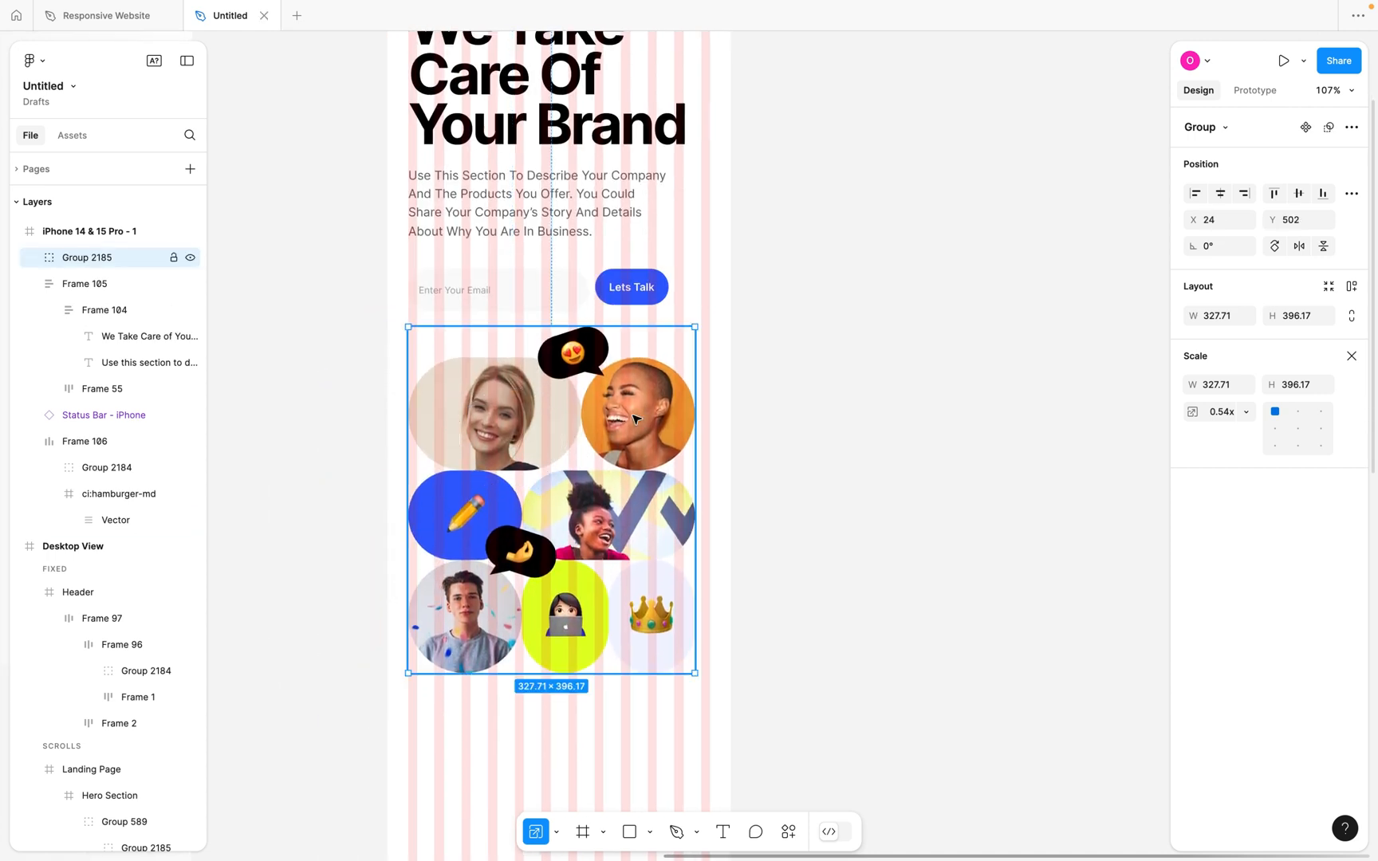
Scale the mobile hero image group proportionally to 345 wide so it spans the layout columns.
drag(696, 673, 710, 691)
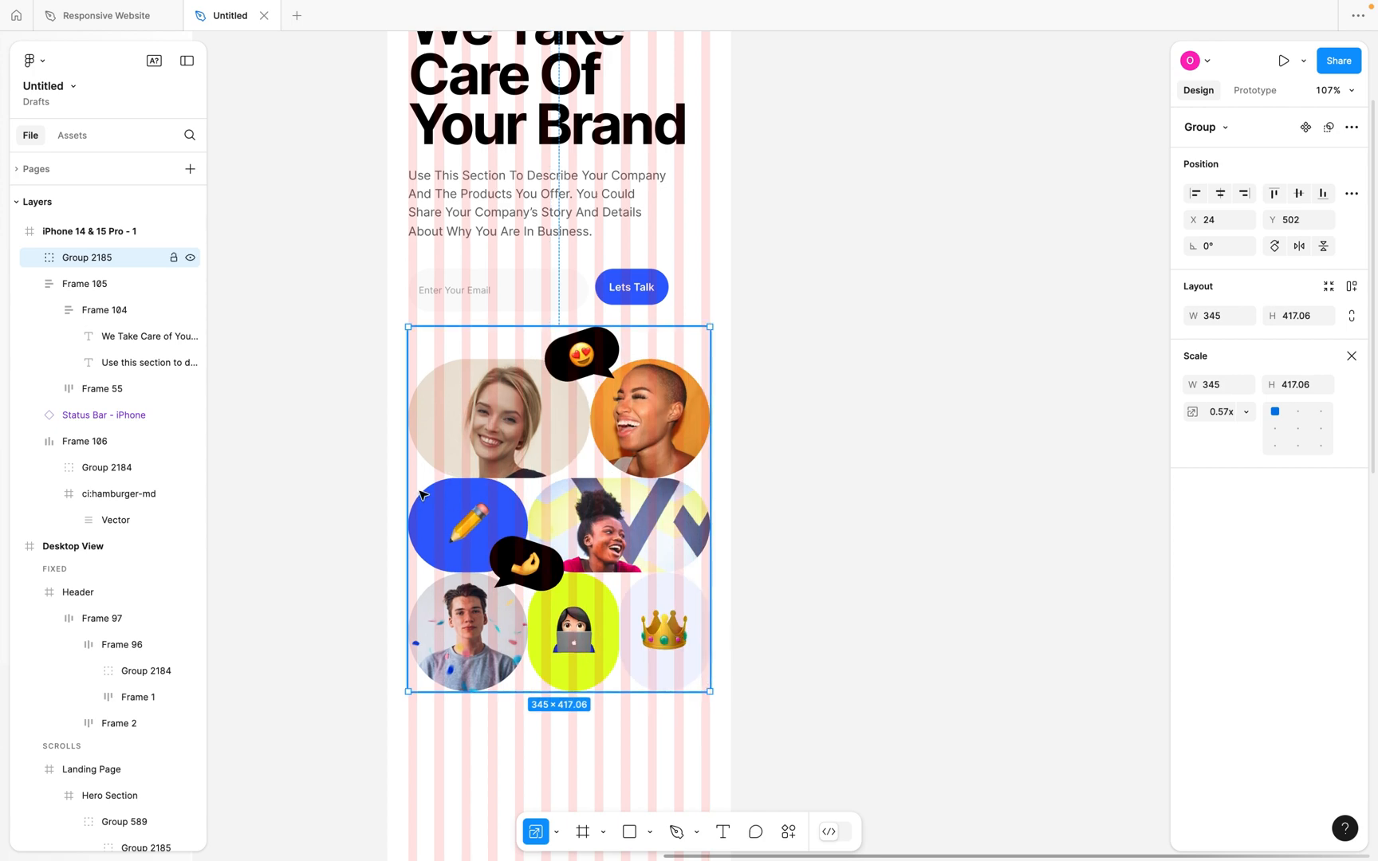
scroll(421, 494, up, 3)
scroll(730, 408, down, 5)
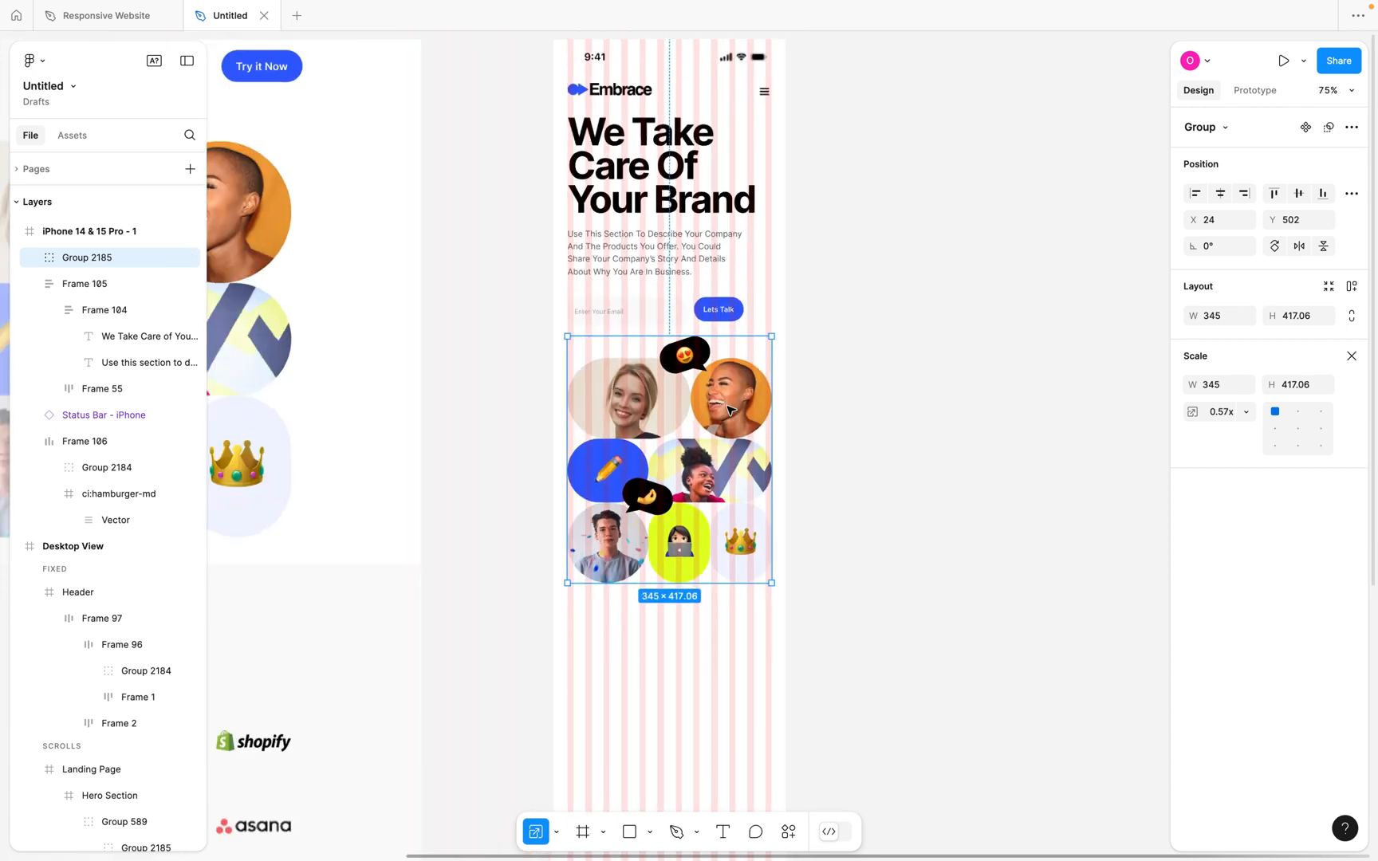
scroll(910, 329, down, 2)
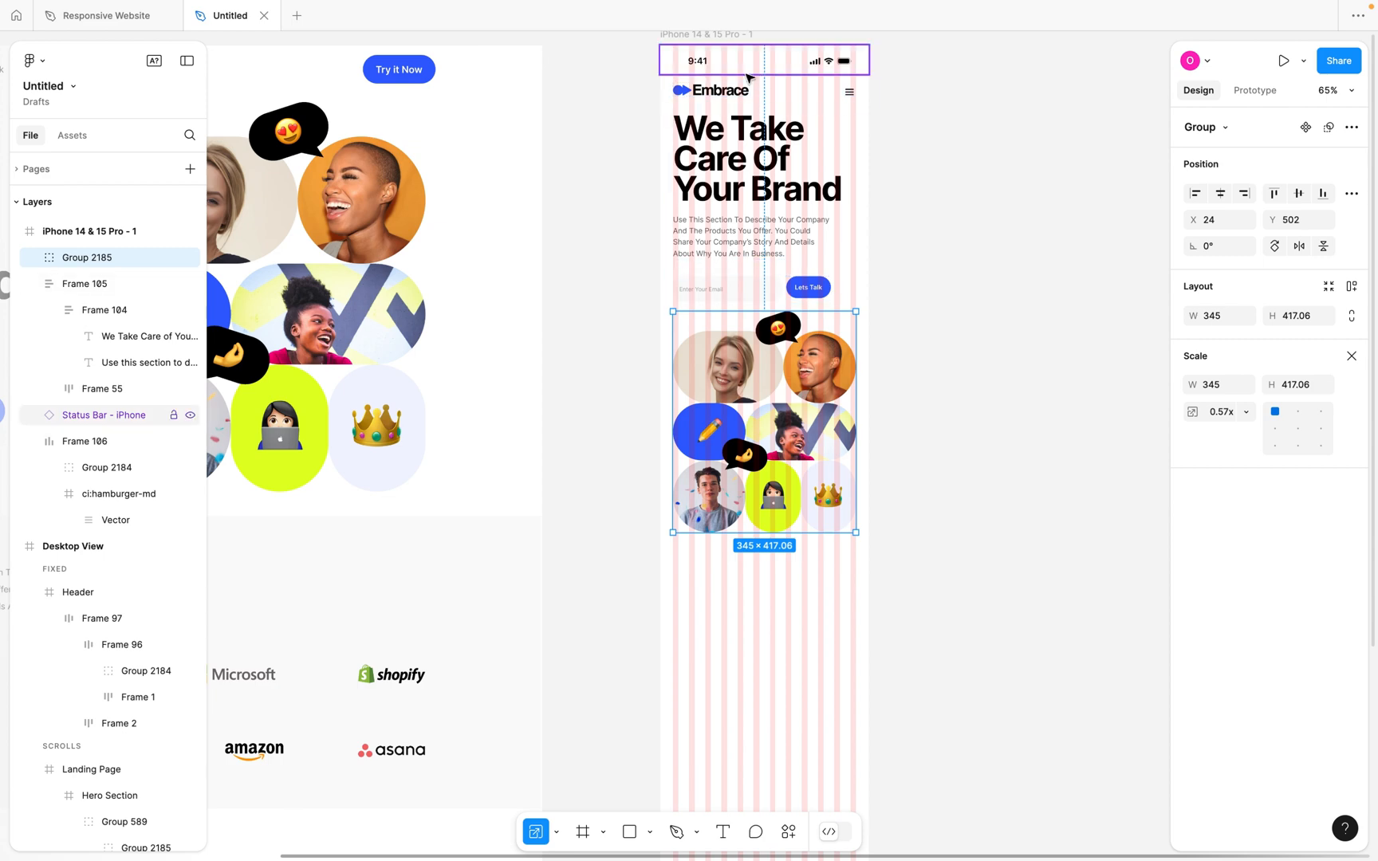
Hide the phone frame's layout grid to check the mobile hero without the columns.
scroll(747, 76, up, 2)
click(715, 86)
click(987, 547)
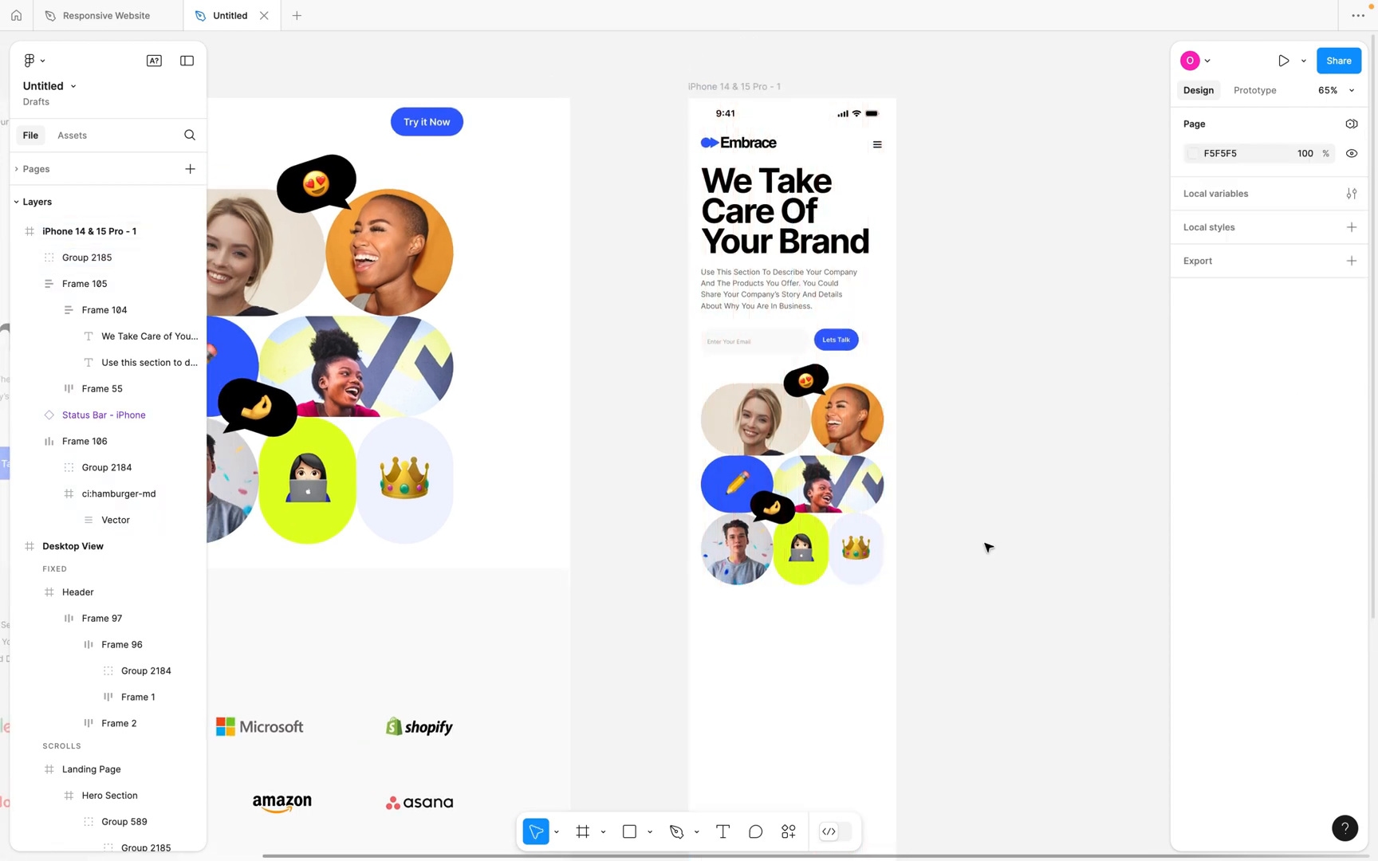
scroll(987, 547, left, 3)
scroll(987, 547, up, 2)
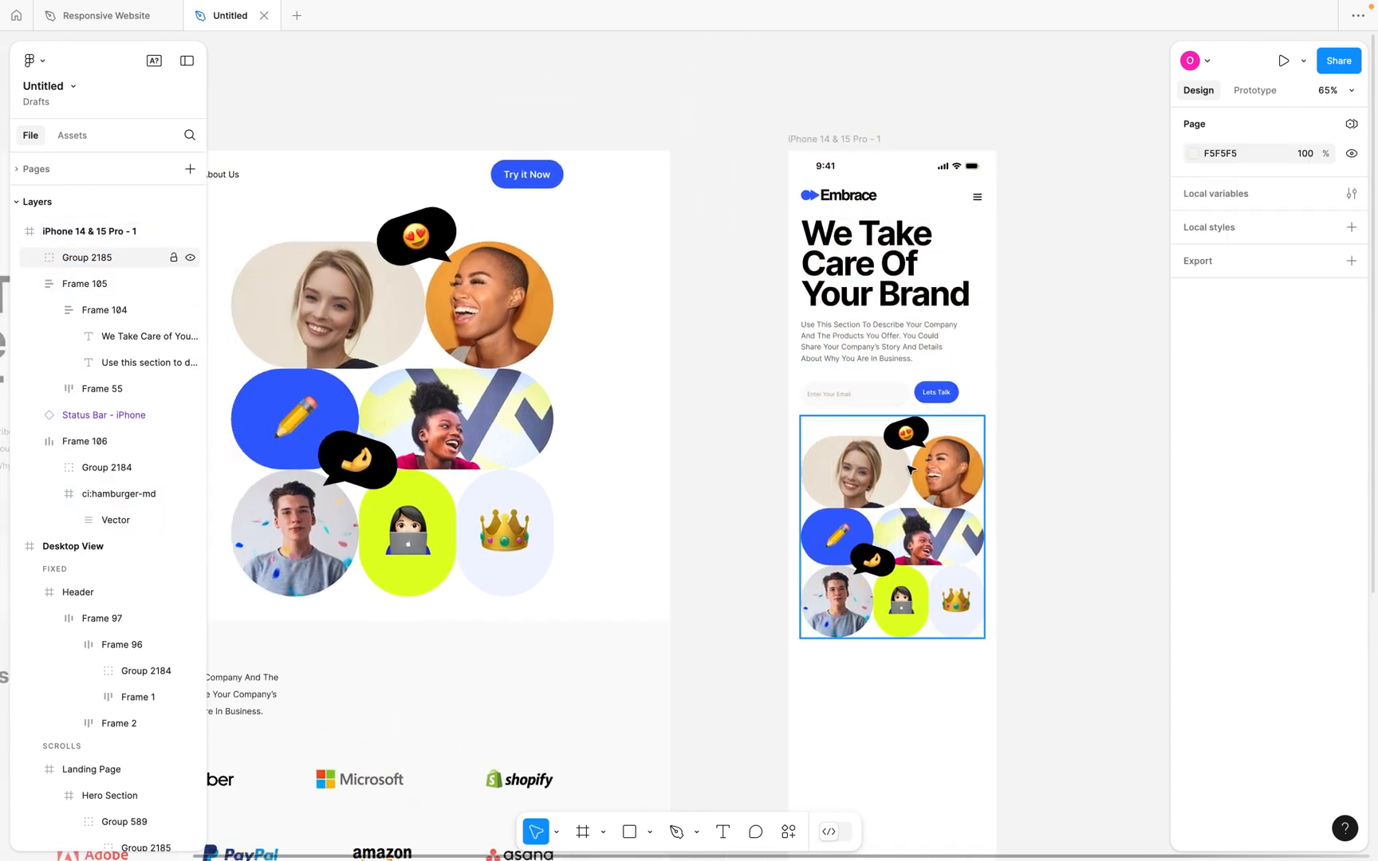
scroll(909, 468, down, 3)
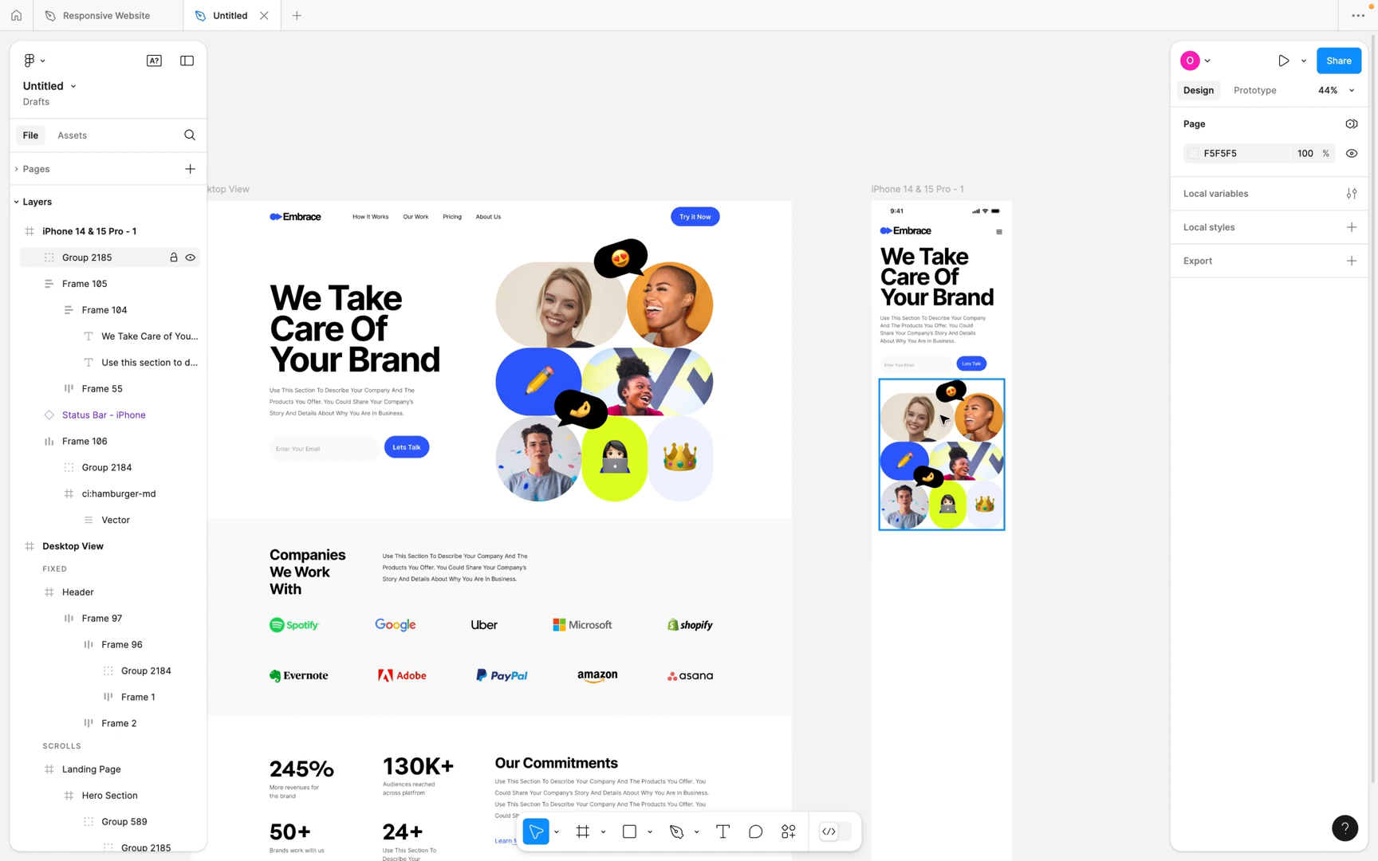
Move the mobile hero text and image group down, adding space below the header and between the email form and the images.
click(943, 418)
shift+click(948, 307)
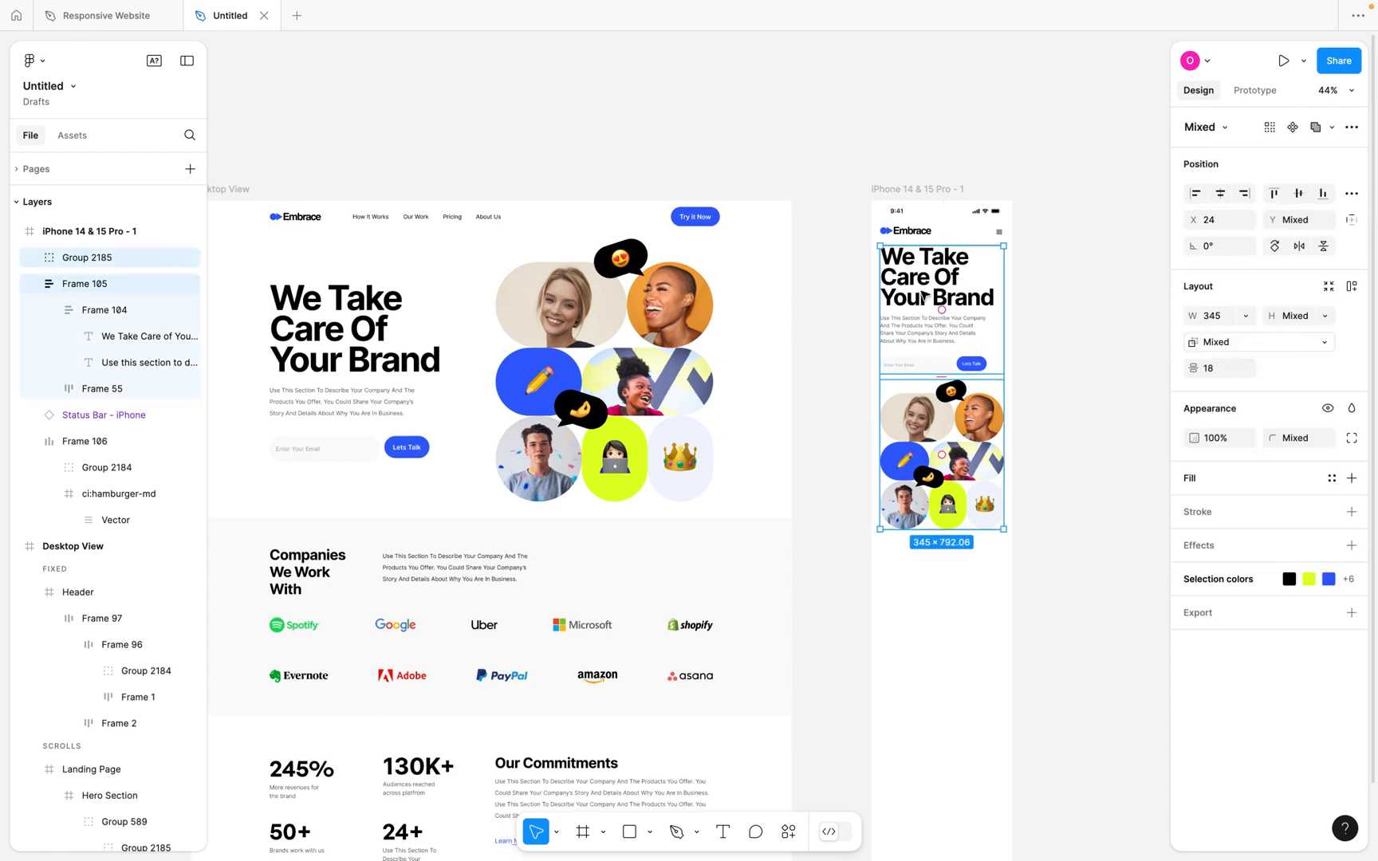
drag(921, 293, 921, 309)
click(1042, 285)
scroll(1047, 457, up, 3)
scroll(1048, 456, down, 4)
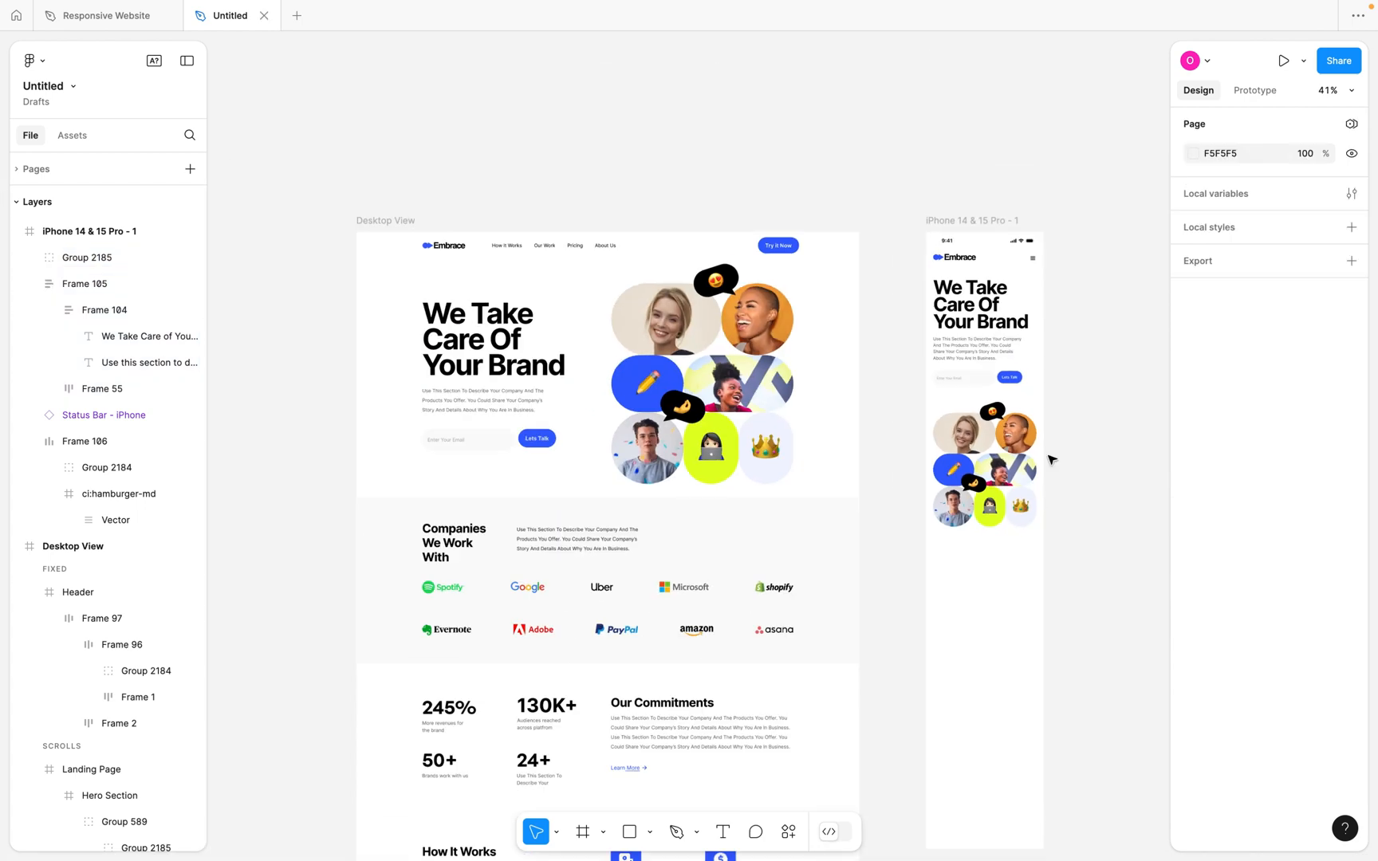
Copy the desktop "Companies We Work With" heading and description group out beside the phone frame, and ungroup the copy.
scroll(1051, 459, down, 2)
scroll(779, 523, down, 2)
scroll(529, 366, up, 3)
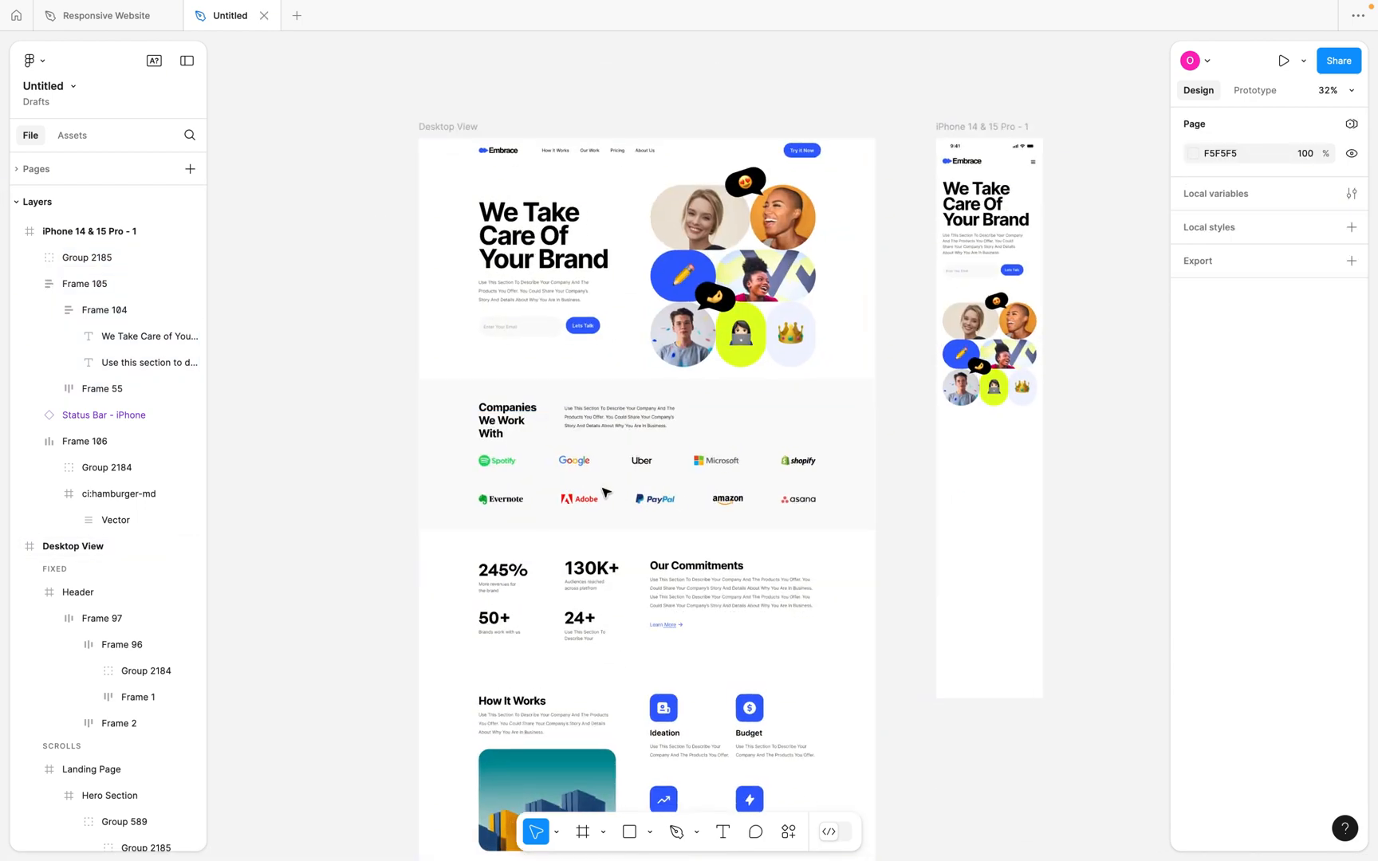
scroll(567, 462, down, 2)
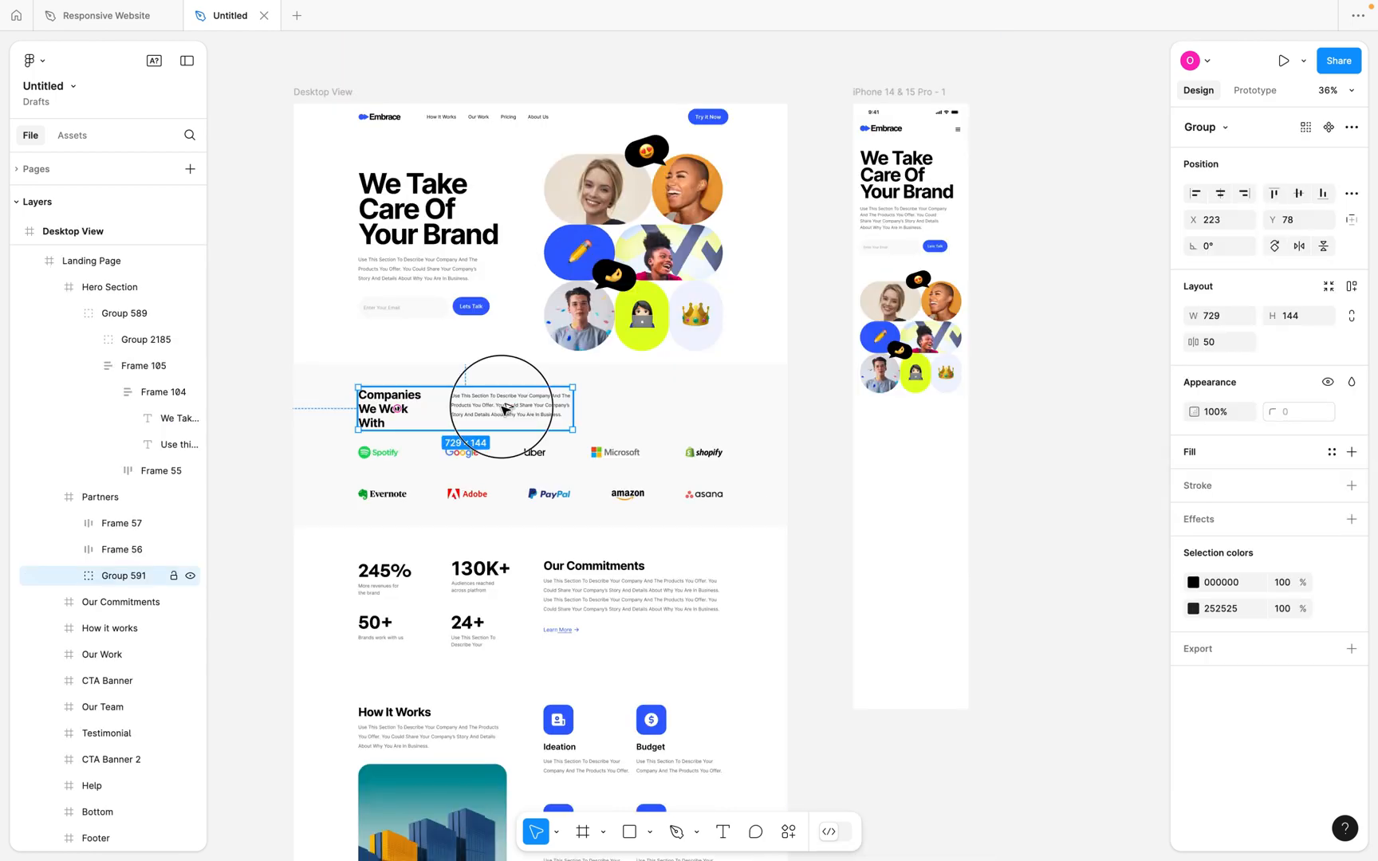
drag(507, 405, 1059, 427)
scroll(1059, 426, right, 3)
scroll(1059, 427, down, 1)
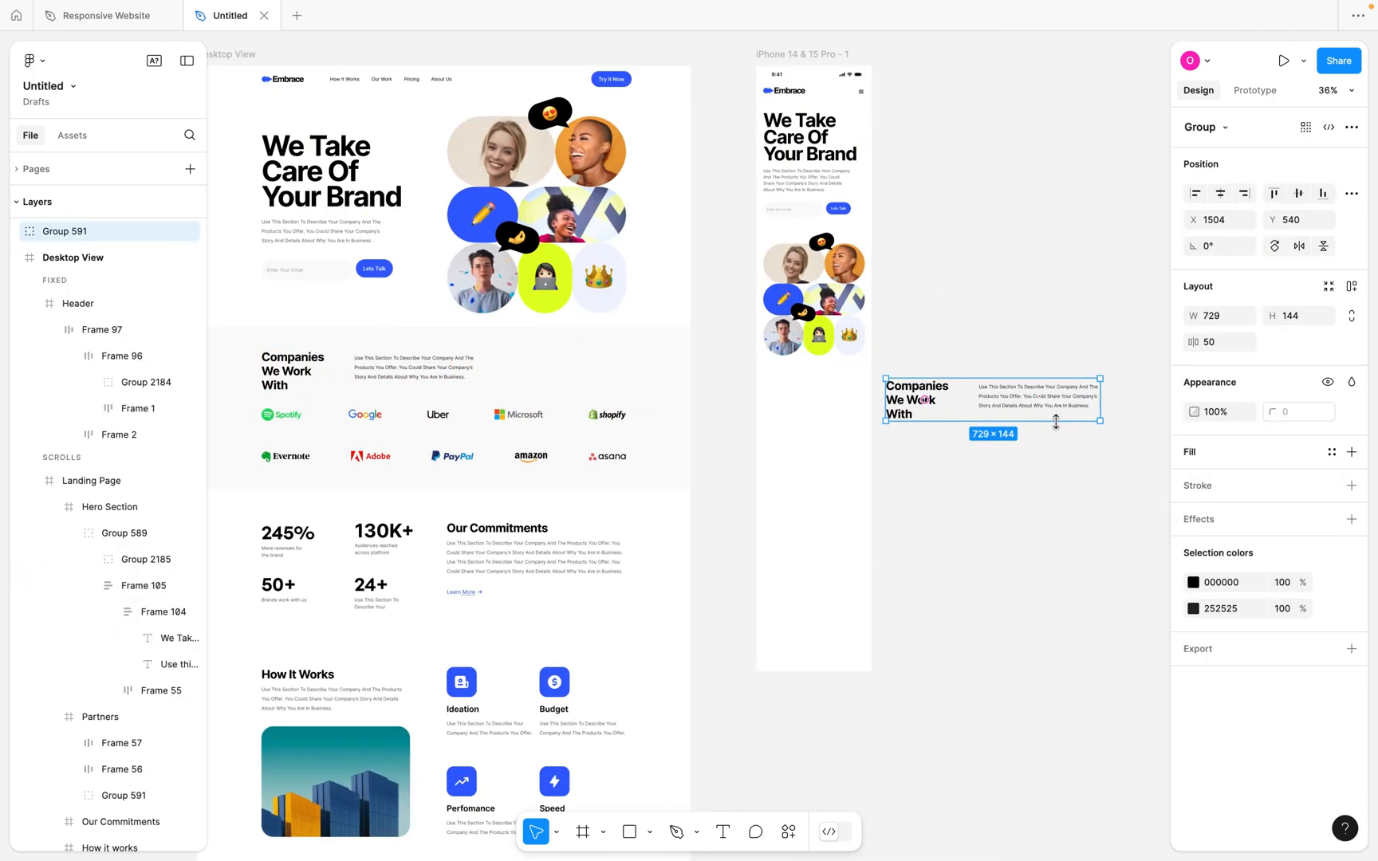
key(super+shift+g)
key(Escape)
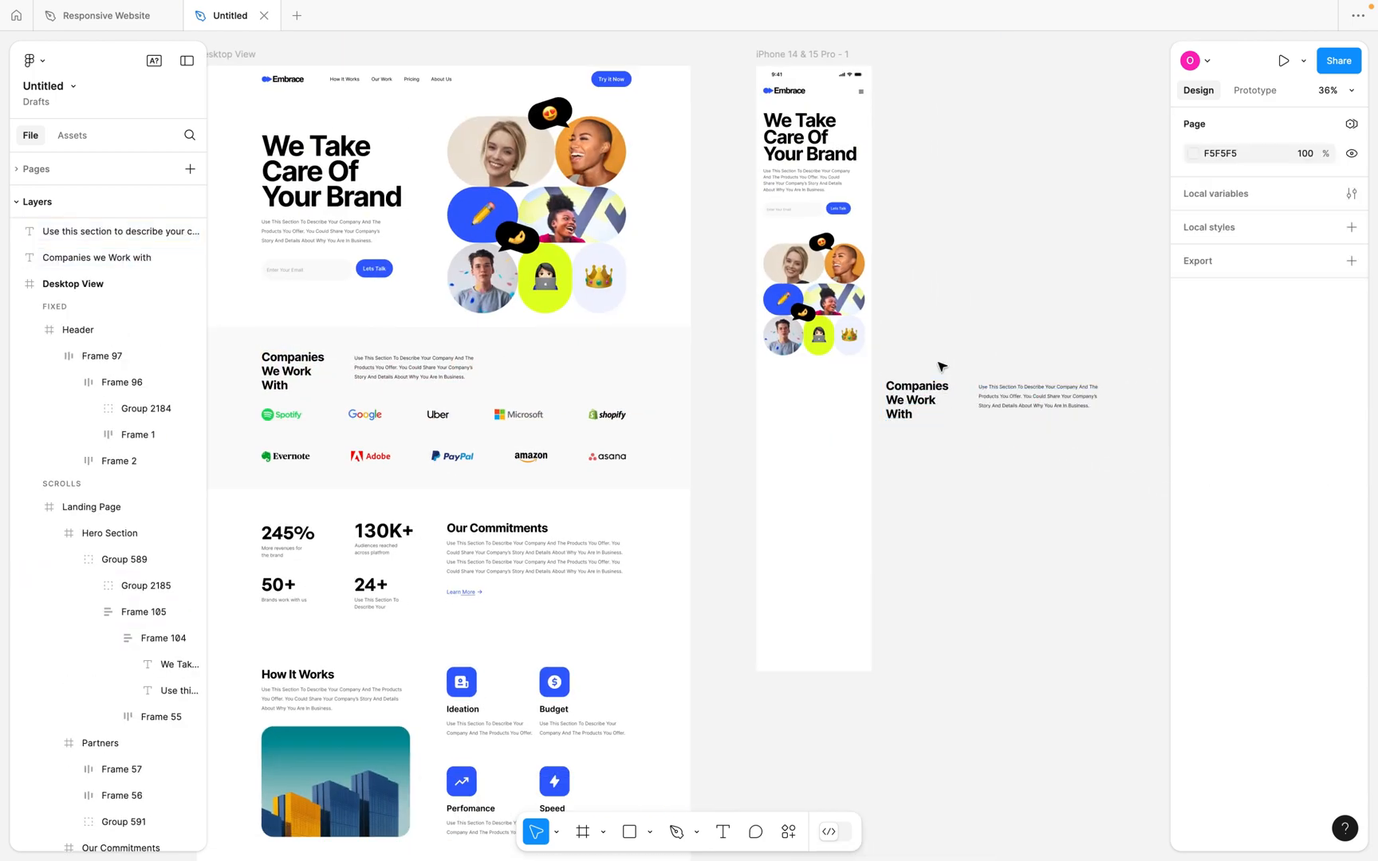
Show the 12-column layout grid on the iPhone 14 & 15 Pro frame again.
scroll(906, 407, up, 5)
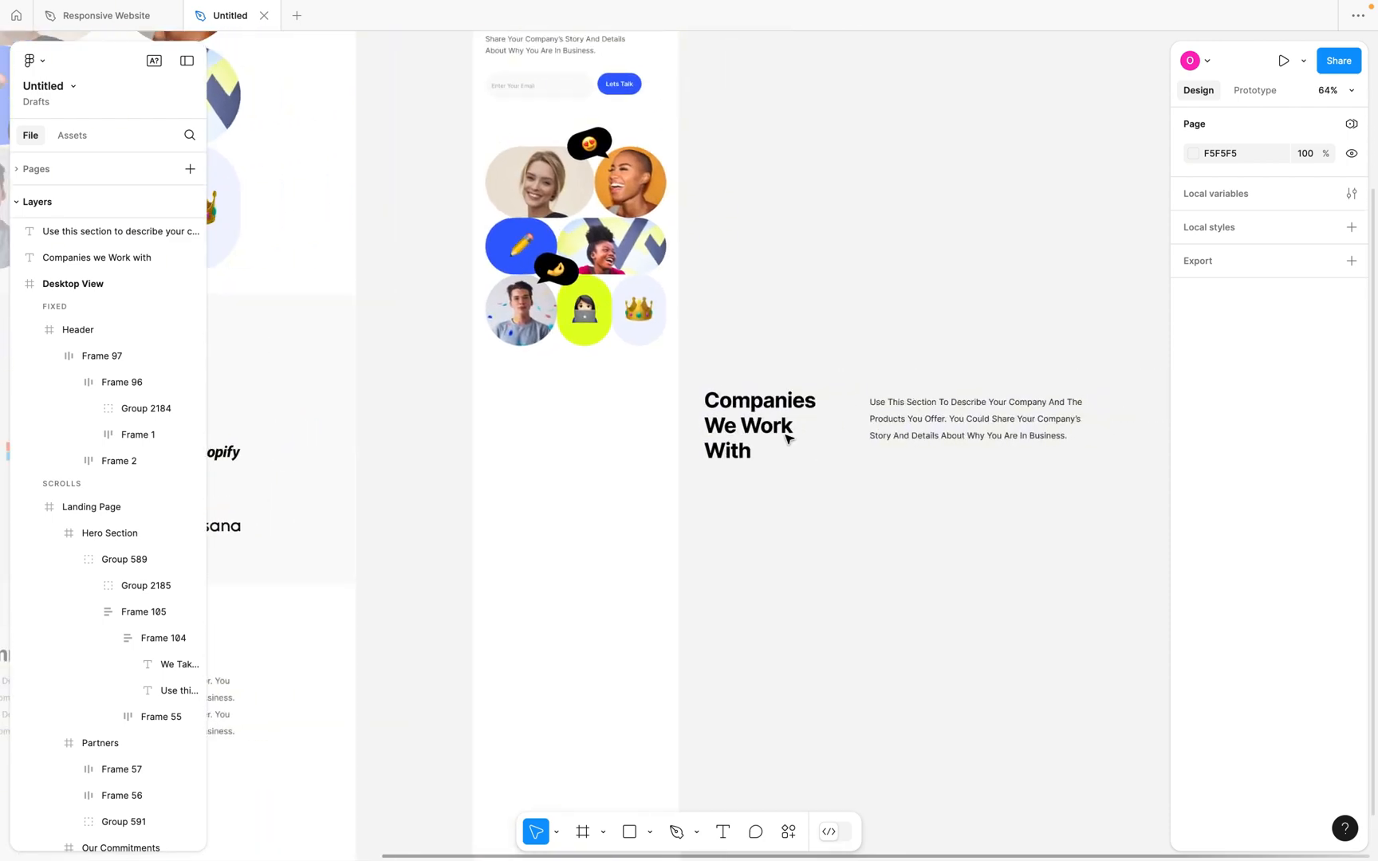
click(770, 430)
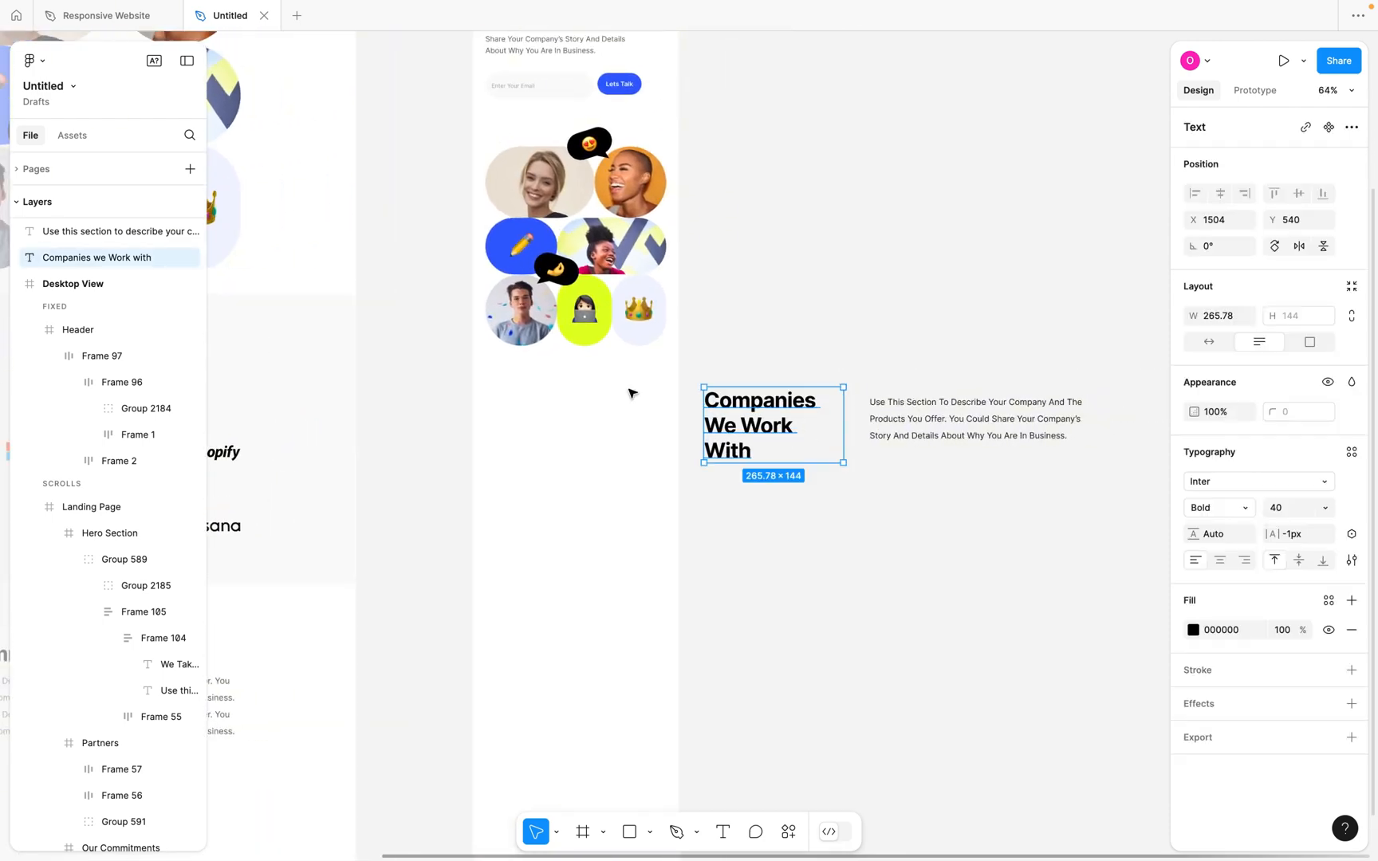
scroll(628, 389, down, 3)
scroll(628, 389, up, 4)
click(579, 157)
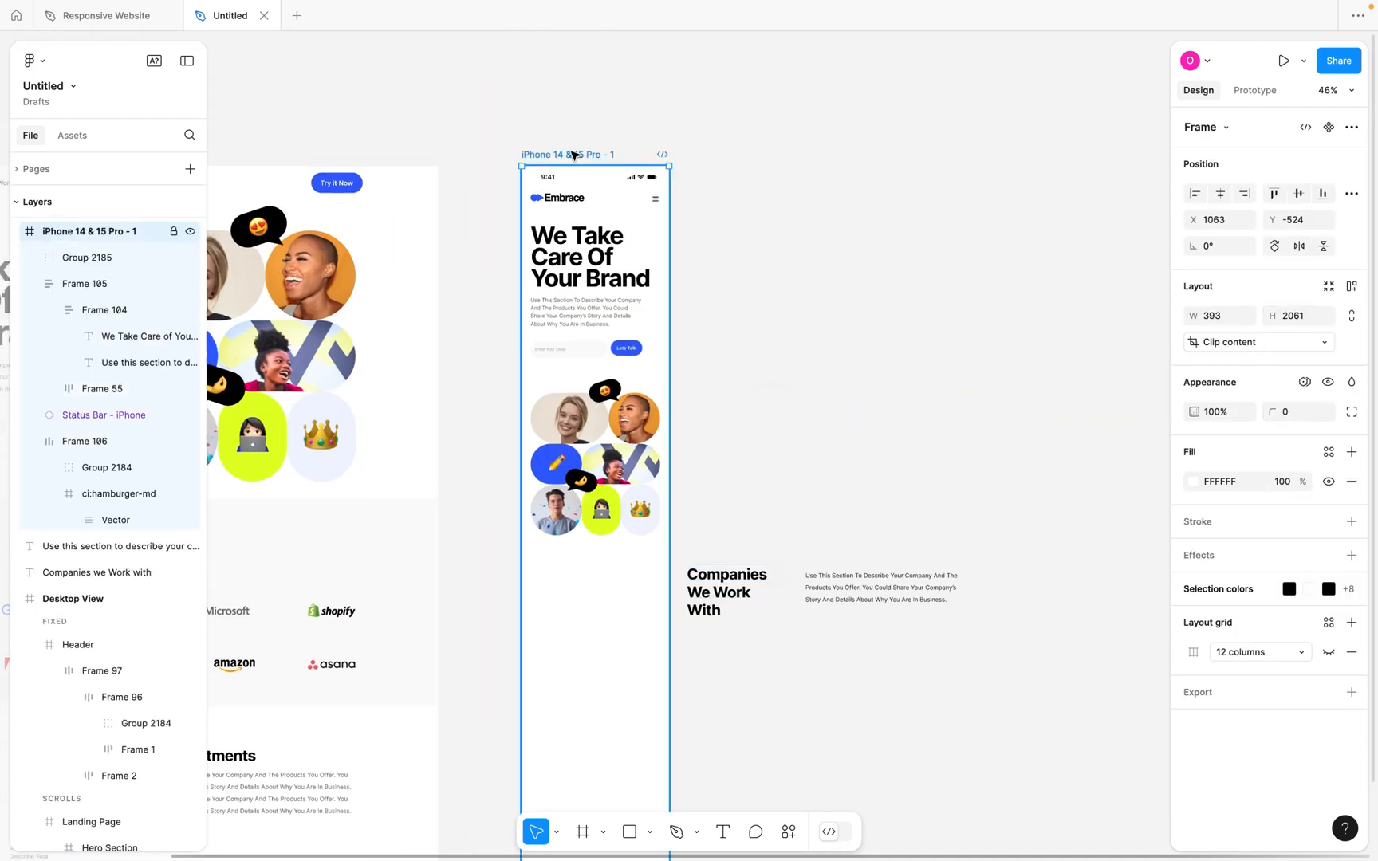
click(1325, 648)
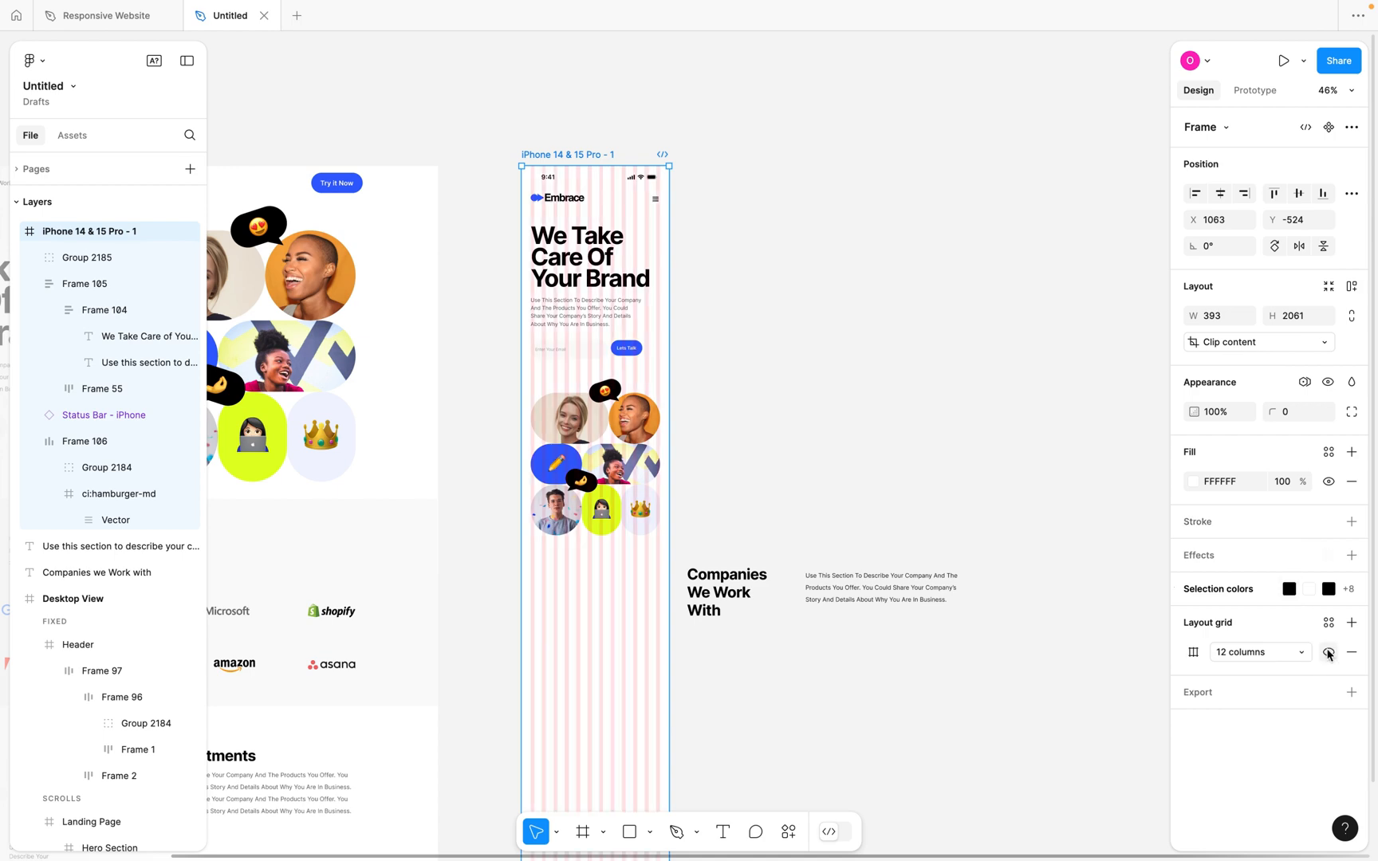
Move the copied "Companies We Work With" heading into the phone frame below the hero images, at X 28, Y 1031.
click(722, 576)
scroll(722, 576, up, 5)
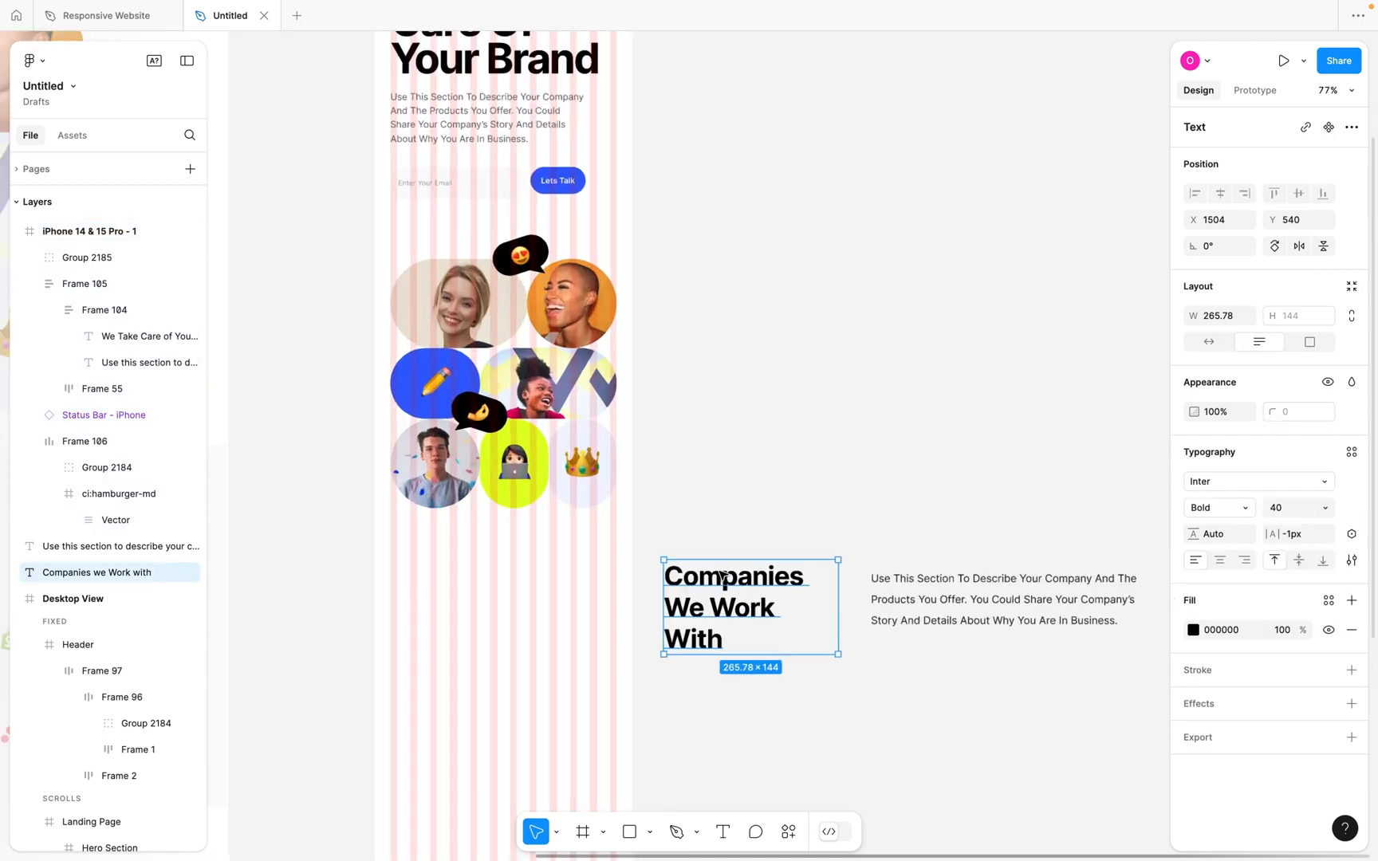
drag(775, 518, 487, 495)
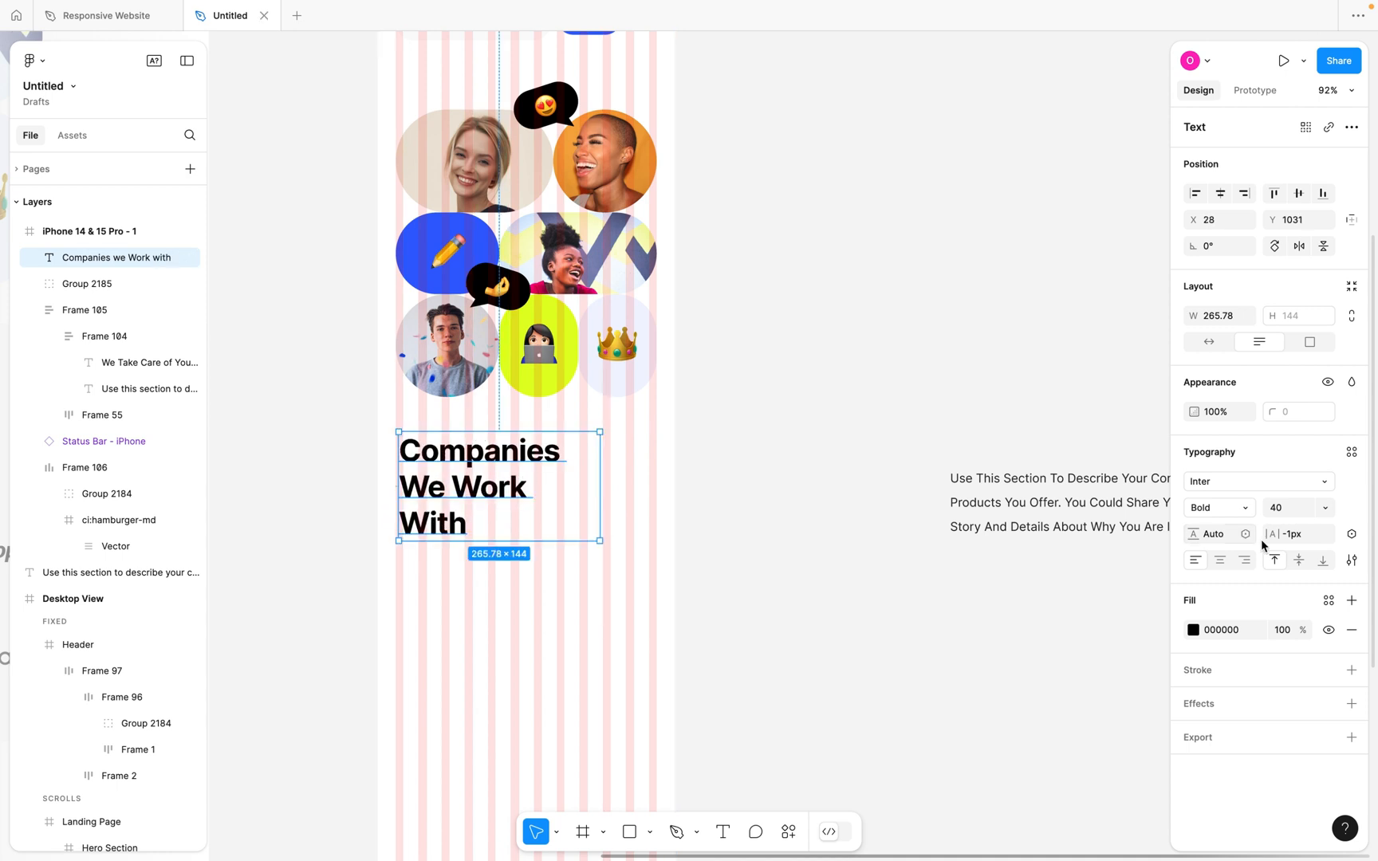
Set the font size of the mobile "Companies We Work With" heading to 28.
click(1280, 512)
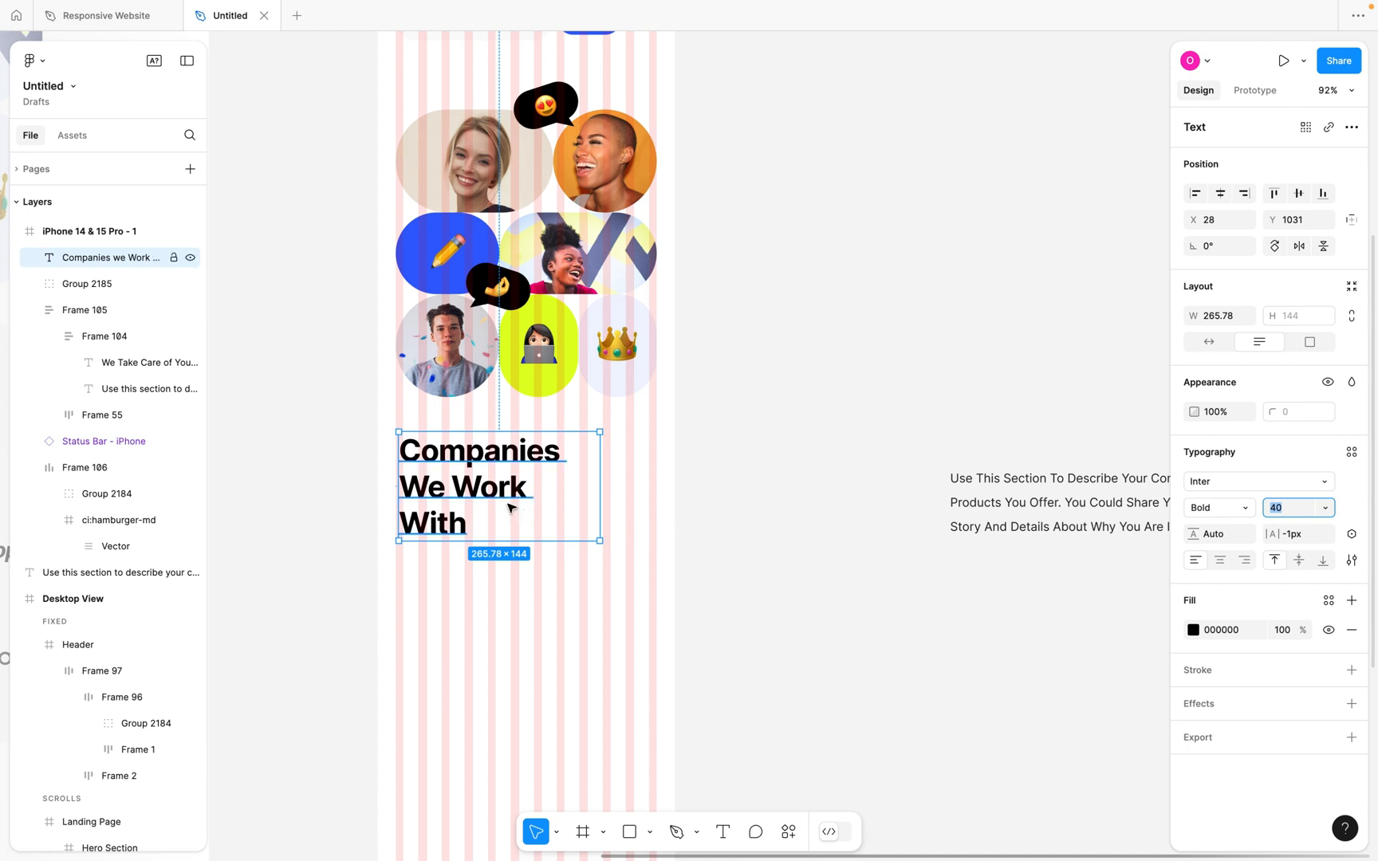
text(2)
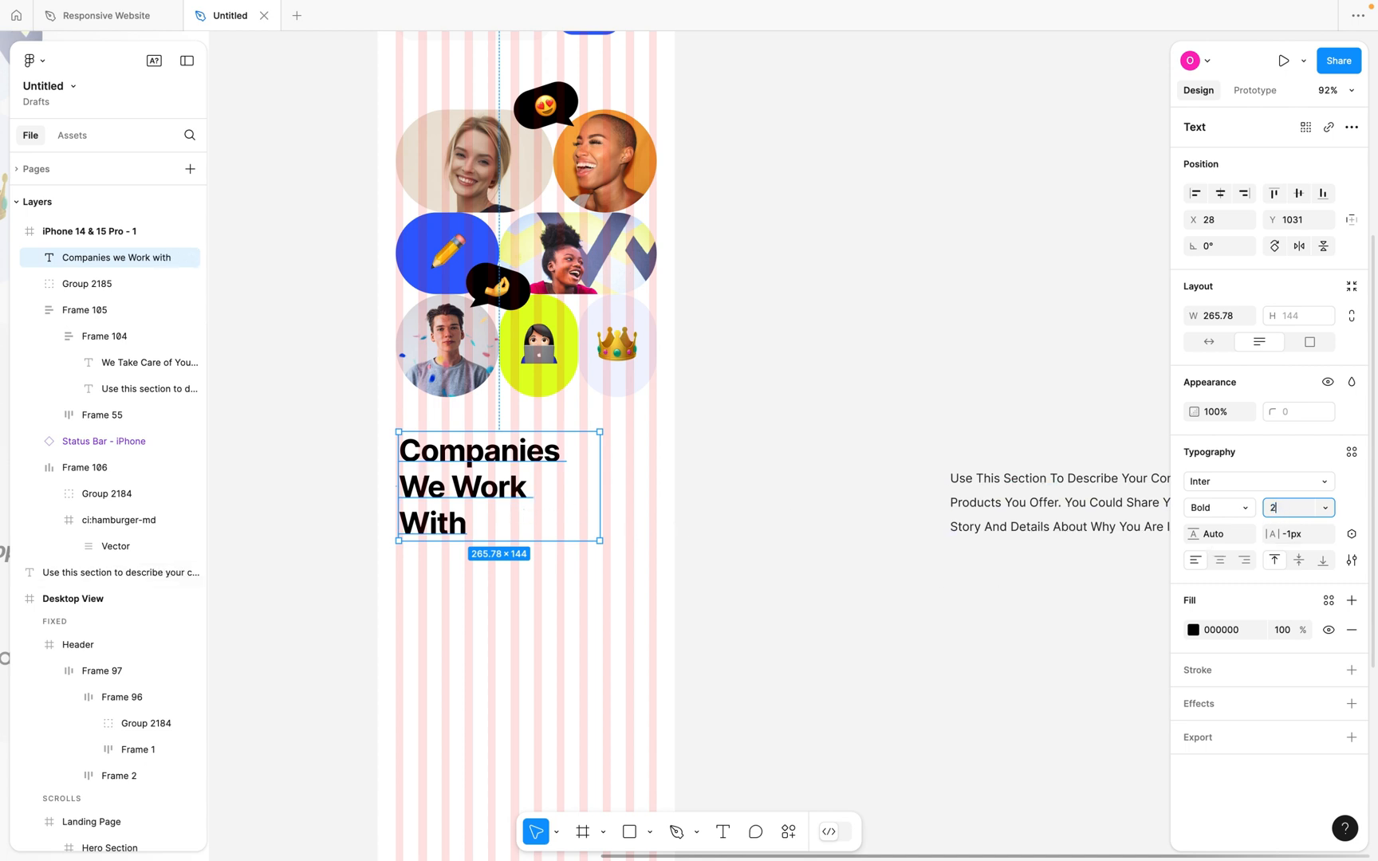
text(8)
key(Return)
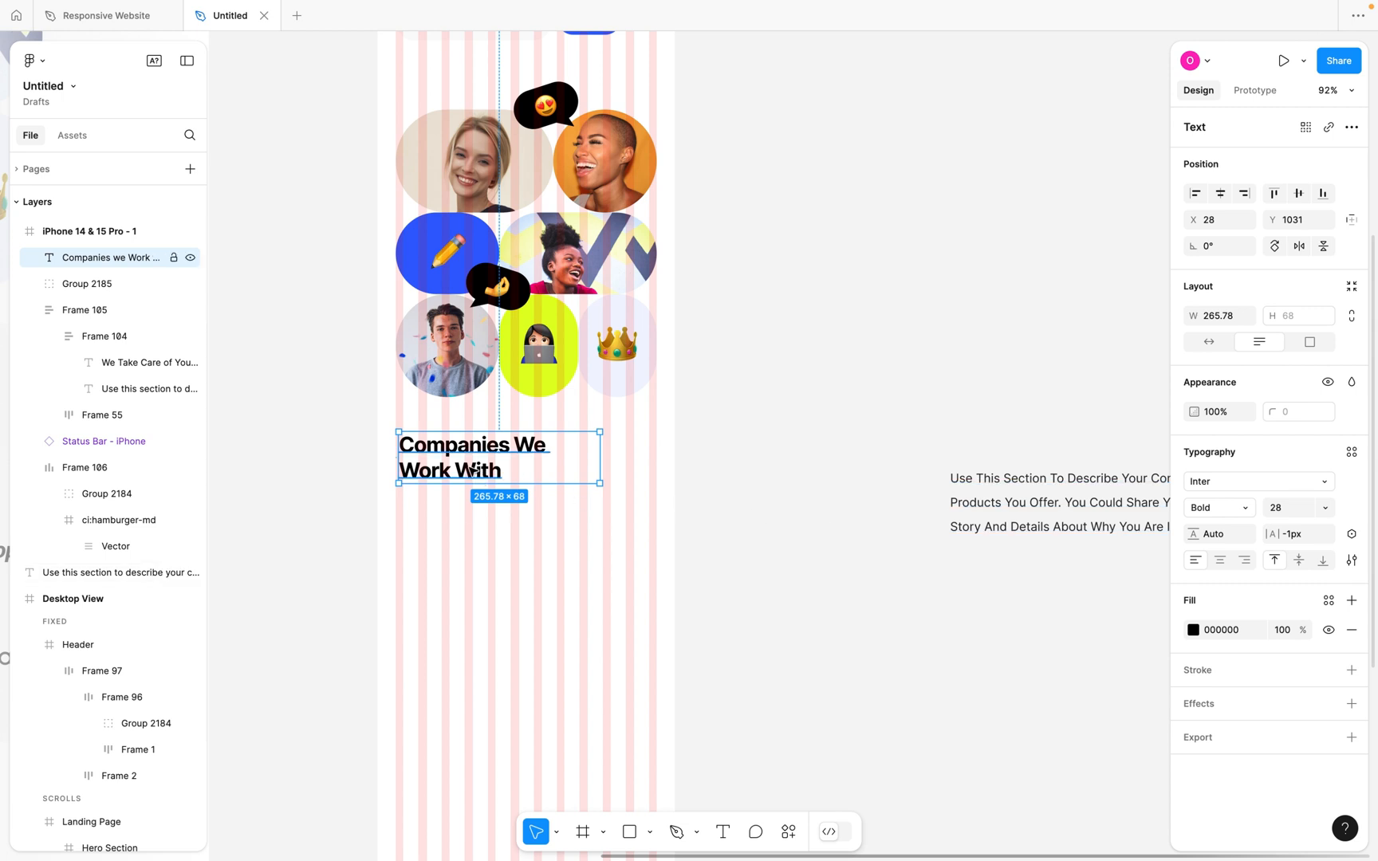
click(768, 446)
Move the copied description paragraph into the phone frame below the "Companies We Work With" heading, at X 16, Y 1120.
click(1001, 488)
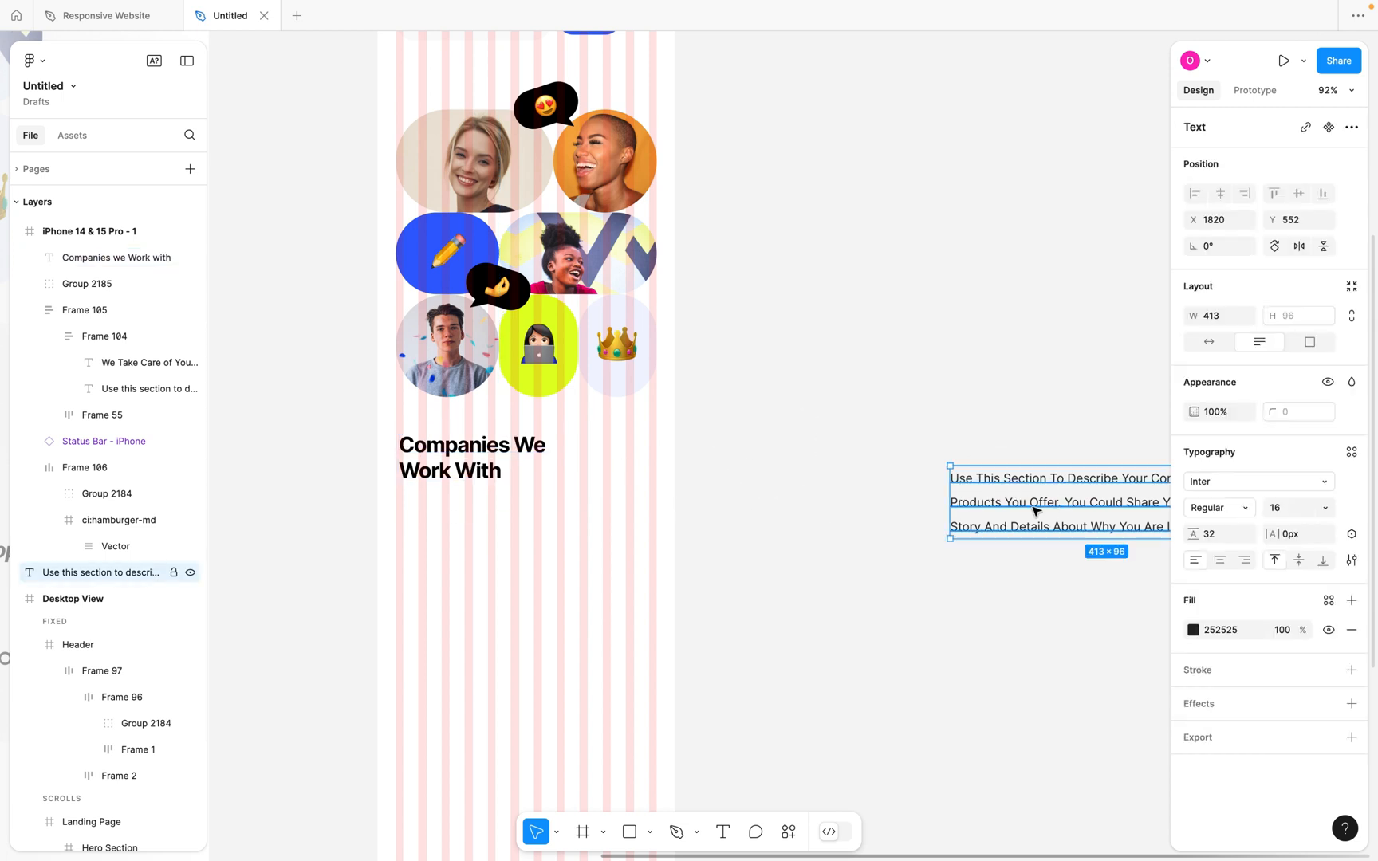
click(1035, 510)
drag(1035, 510, 477, 545)
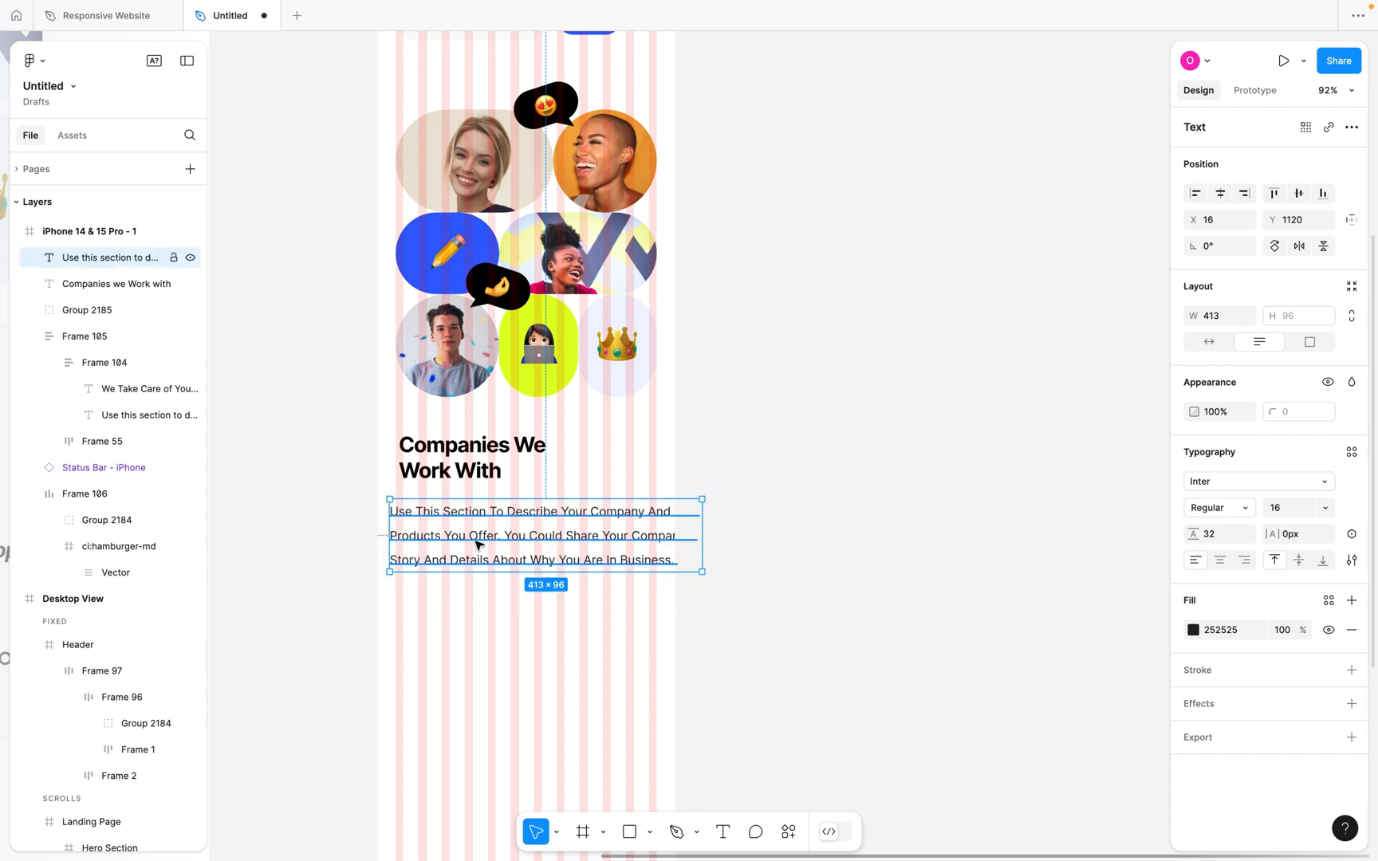
Set the mobile companies description paragraph to font size 14 and line height 24.
click(1289, 508)
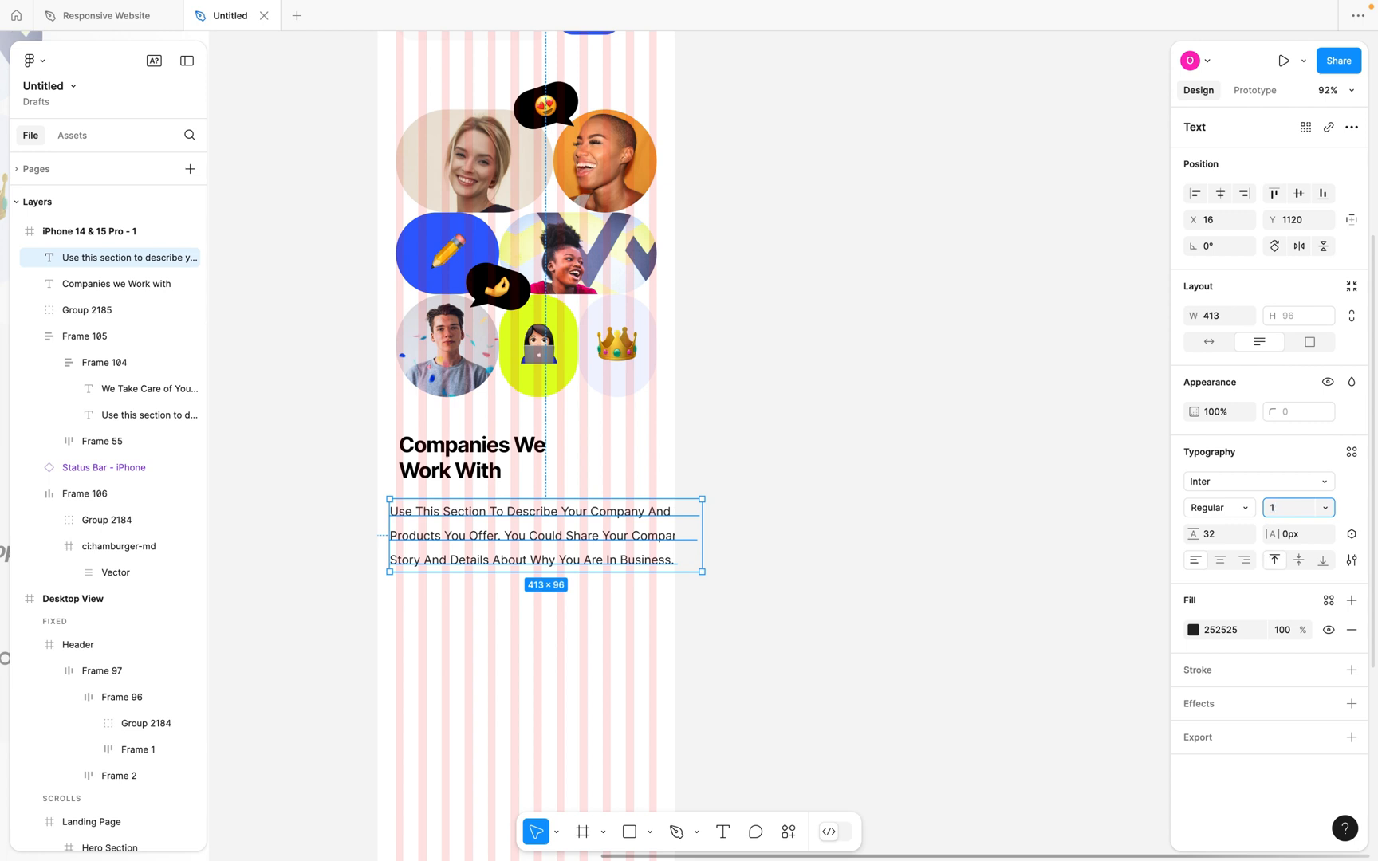
text(14)
key(Return)
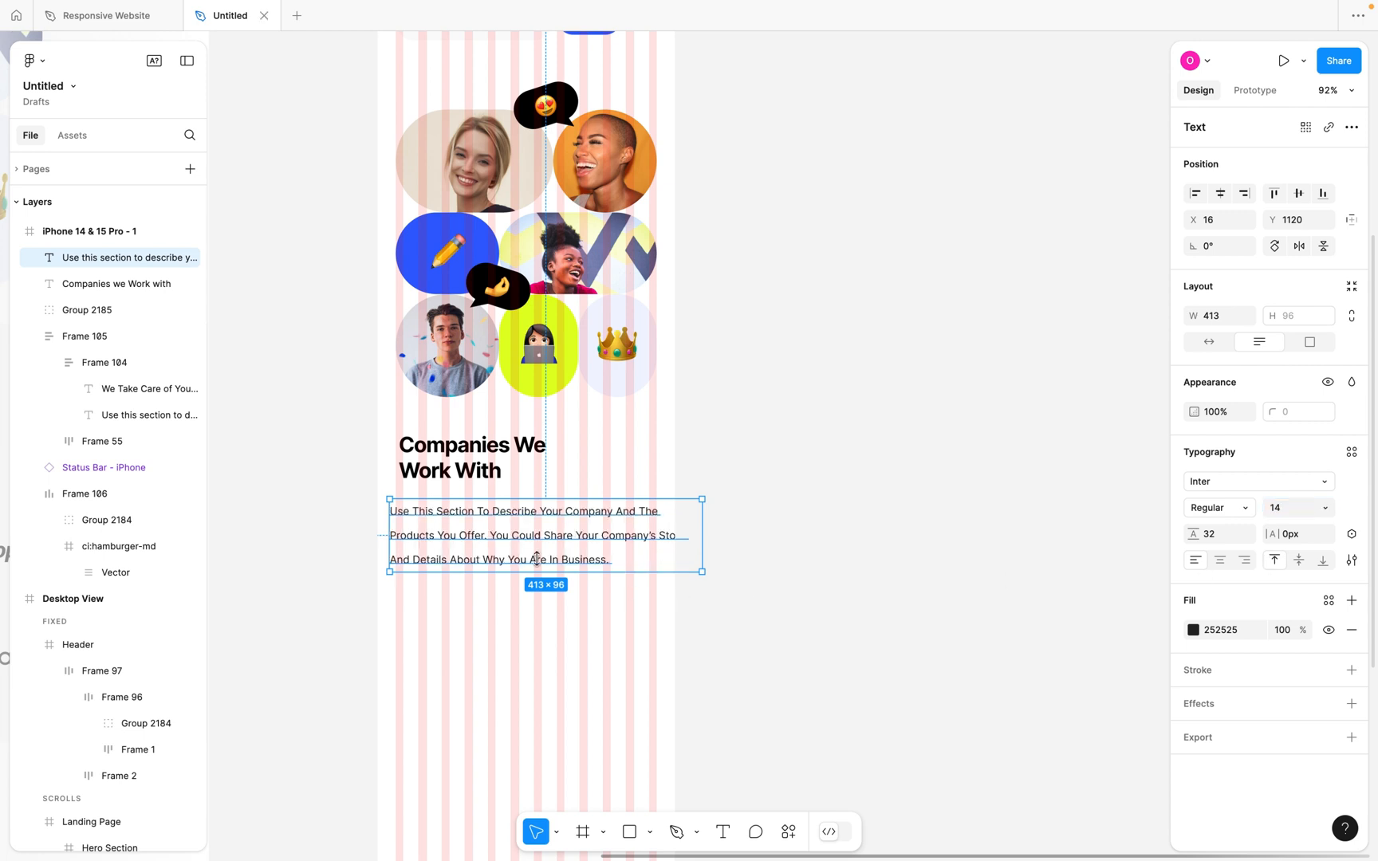
click(1218, 535)
key(Down)
key(Down)
key(Down)
key(Down)
key(Down)
key(Down)
key(Down)
key(Down)
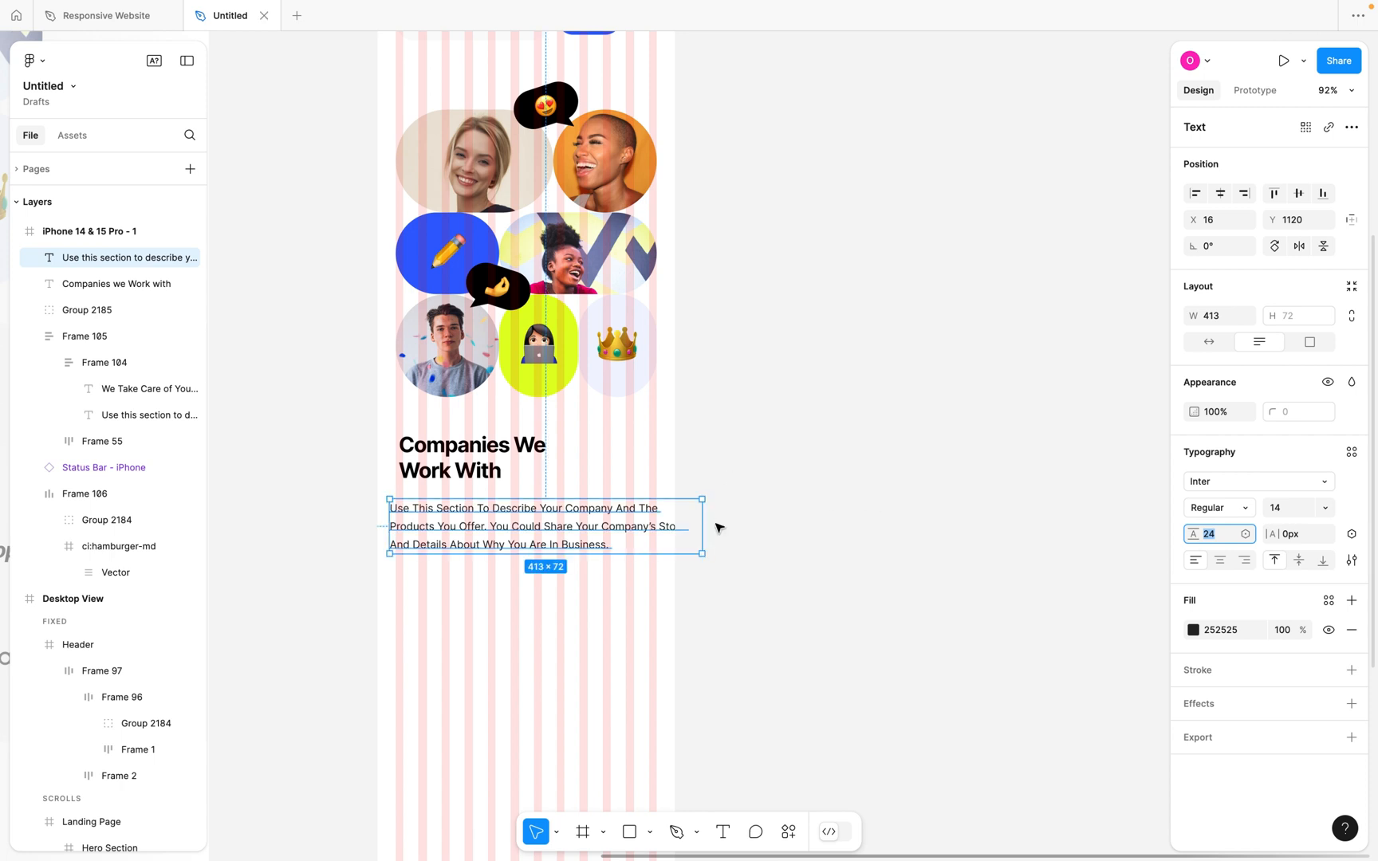
Narrow the mobile companies description paragraph to 323 wide and move it to X 28, Y 1105.
drag(705, 526, 634, 526)
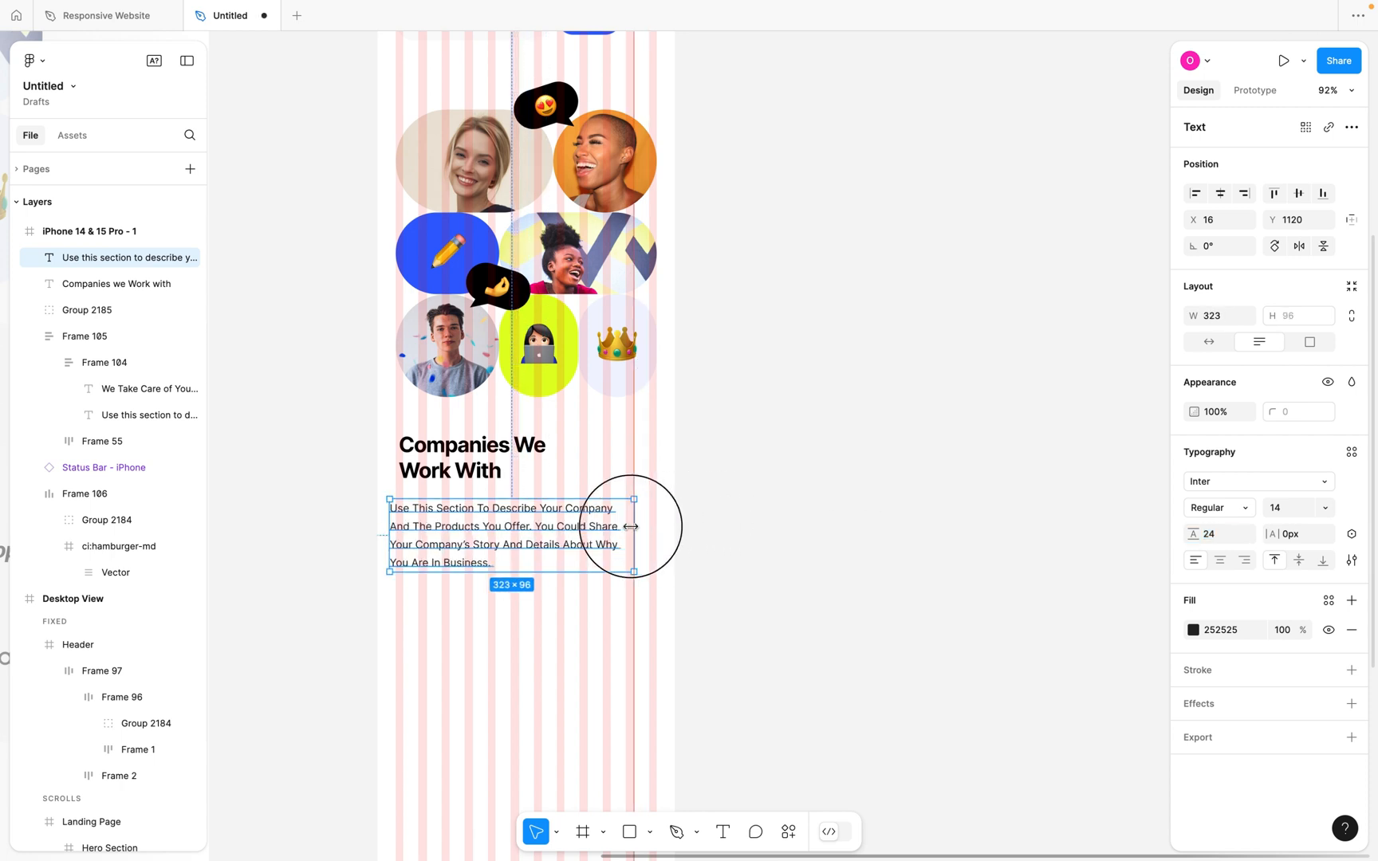
drag(535, 548, 545, 539)
Check the mobile hero paragraph's text settings and set the companies description paragraph's font size to 13.
scroll(544, 539, up, 10)
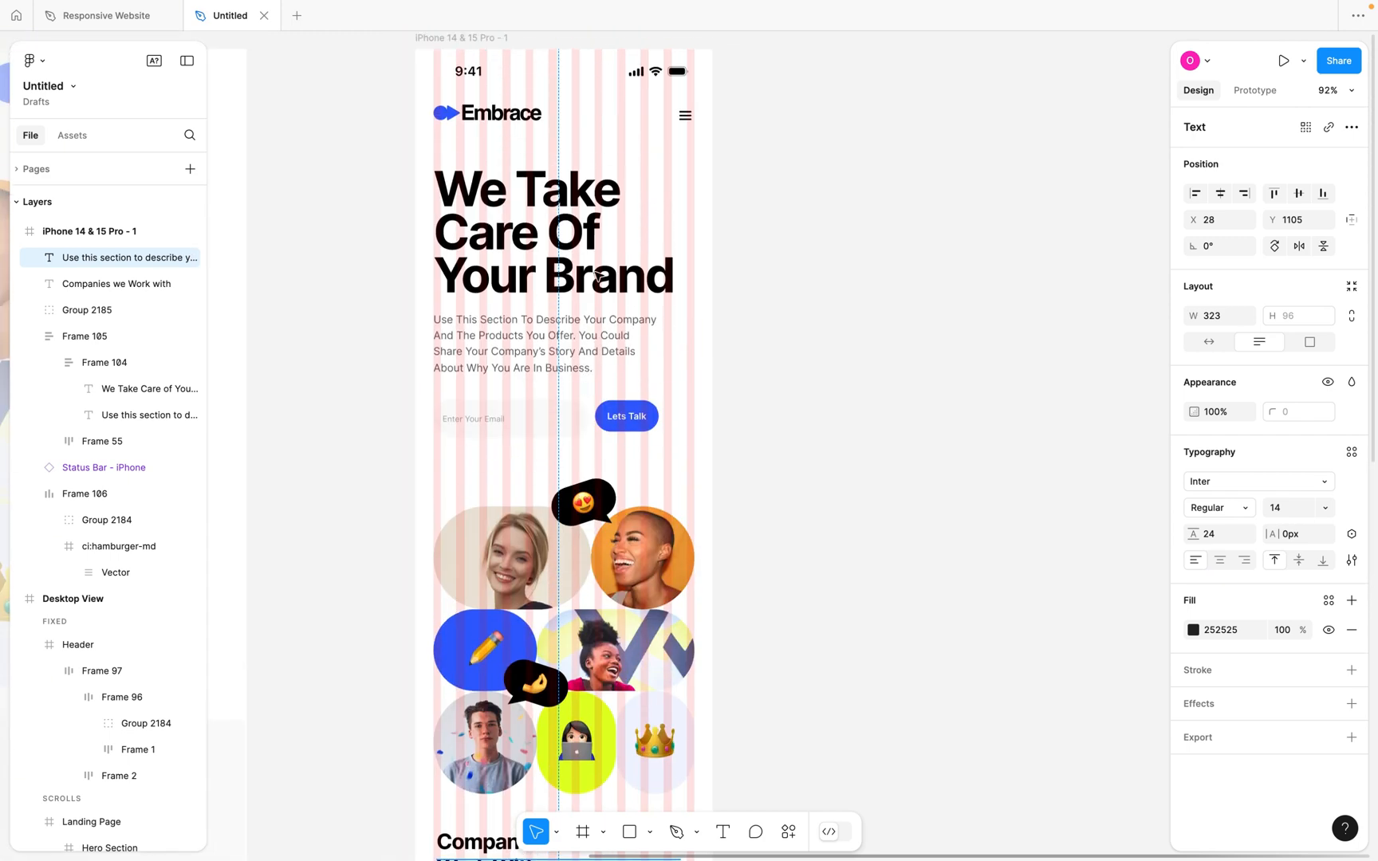
double_click(552, 354)
double_click(552, 353)
click(752, 340)
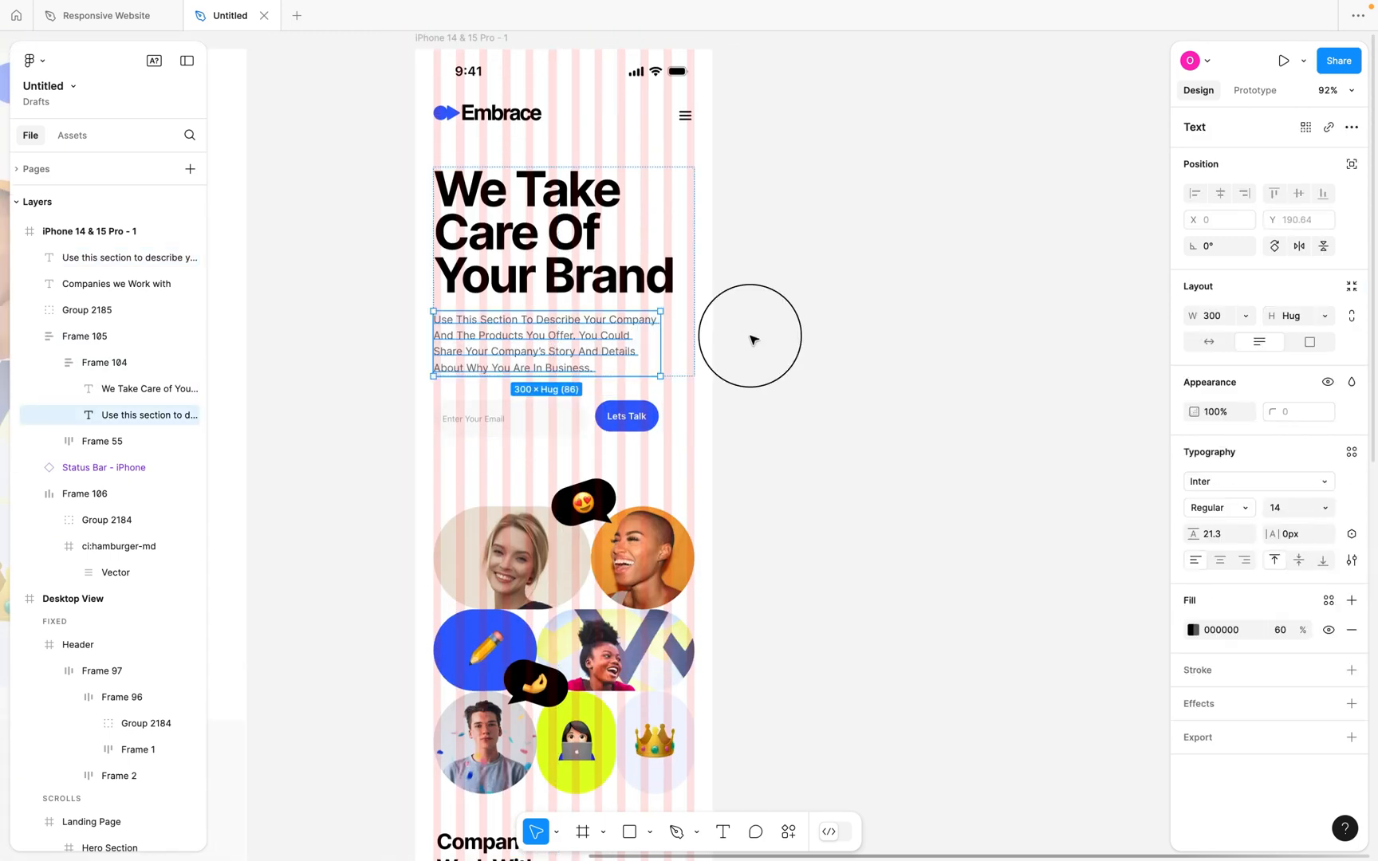
scroll(752, 340, down, 8)
double_click(642, 589)
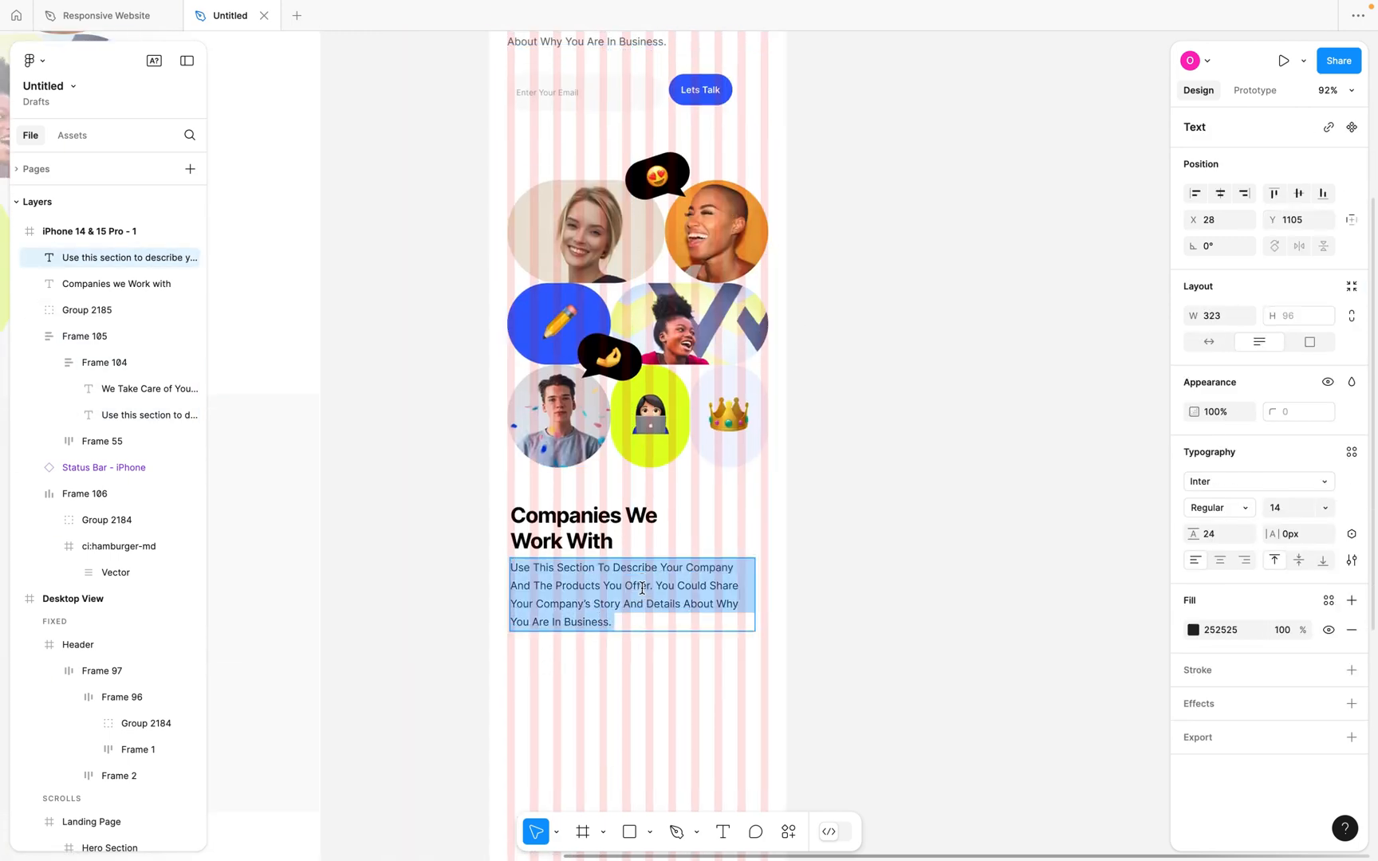
click(1297, 507)
text(13)
key(Return)
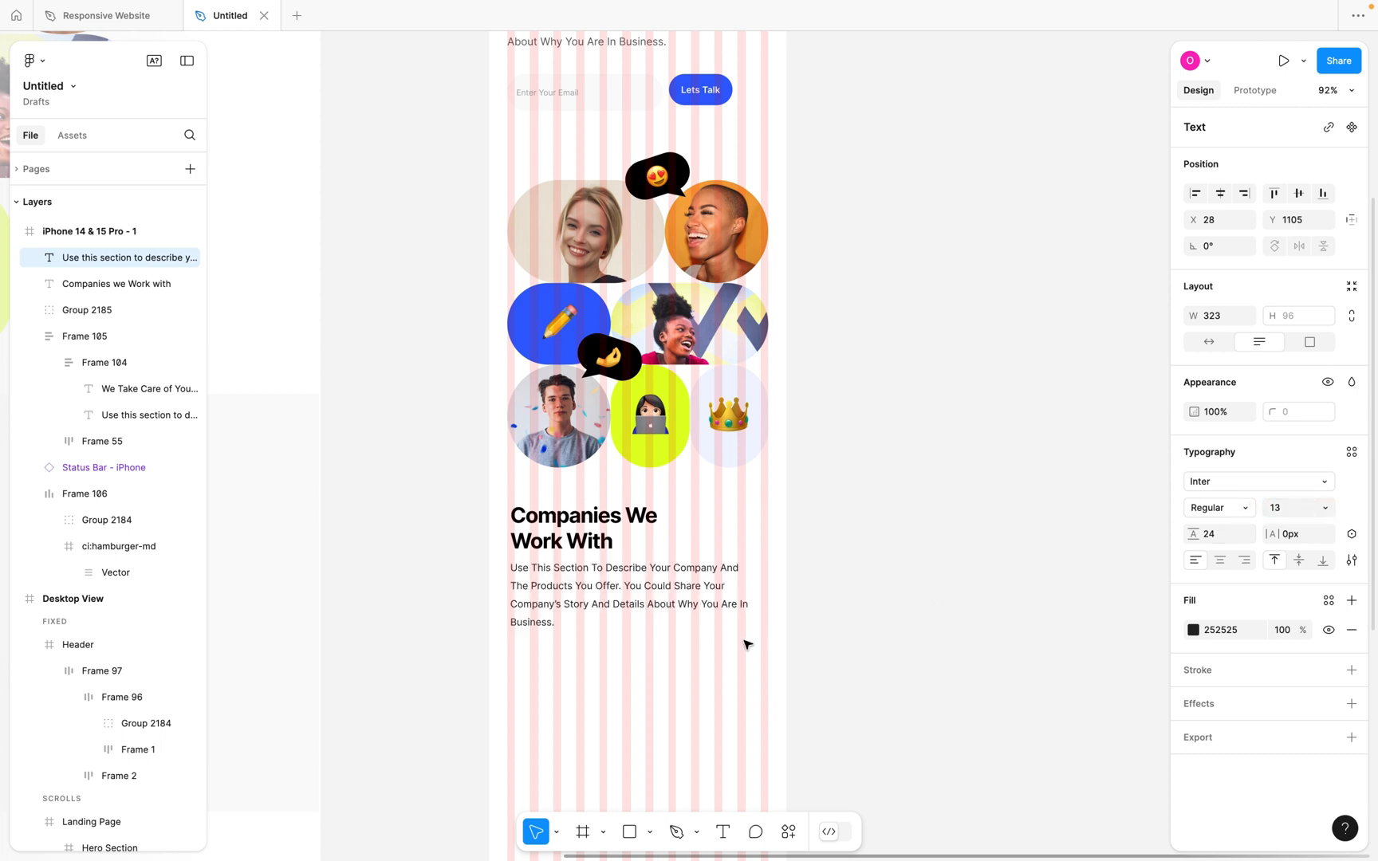
key(Escape)
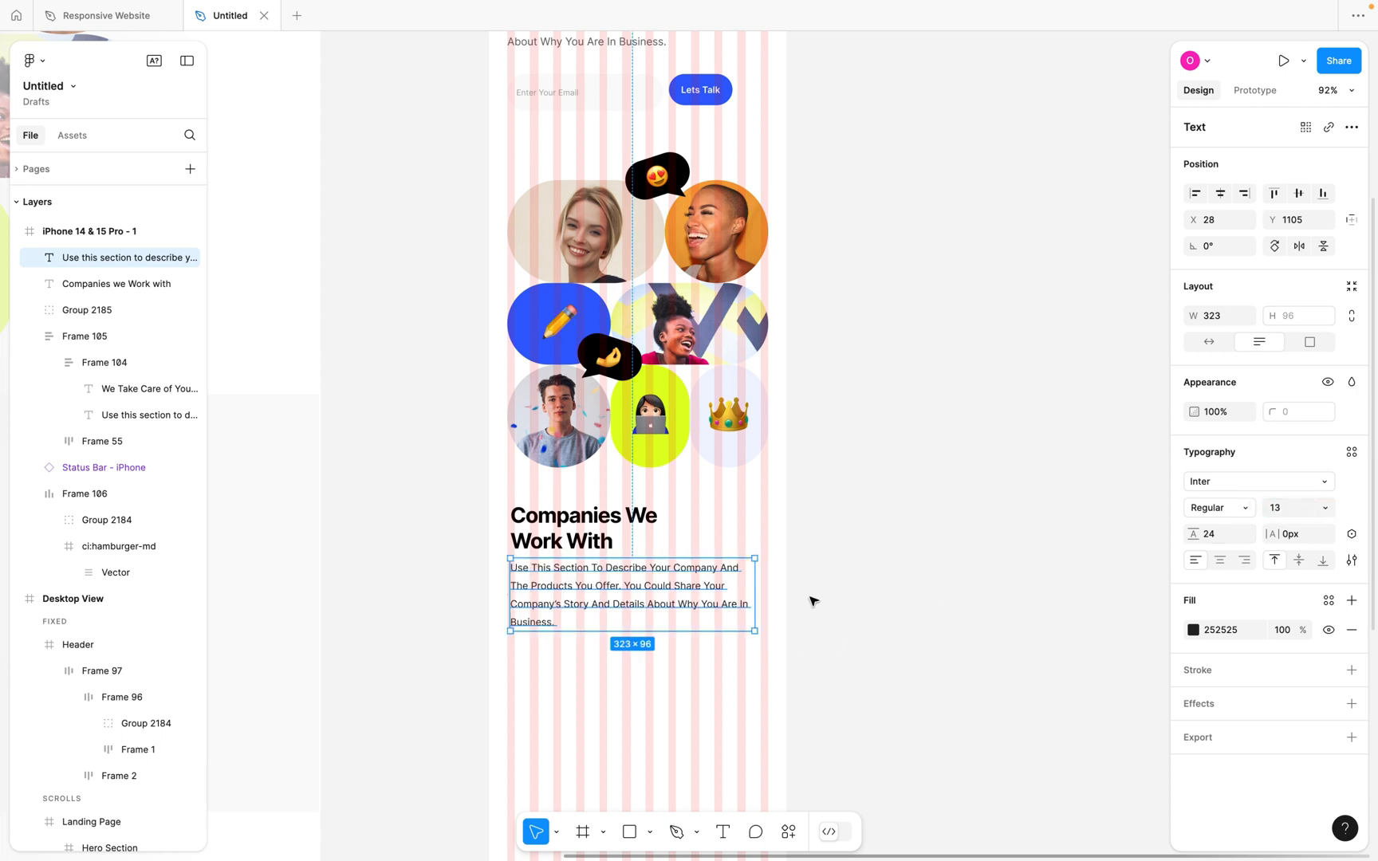
click(826, 549)
Compare the desktop "Companies We Work With" section with its mobile version.
scroll(833, 545, left, 3)
scroll(833, 546, down, 4)
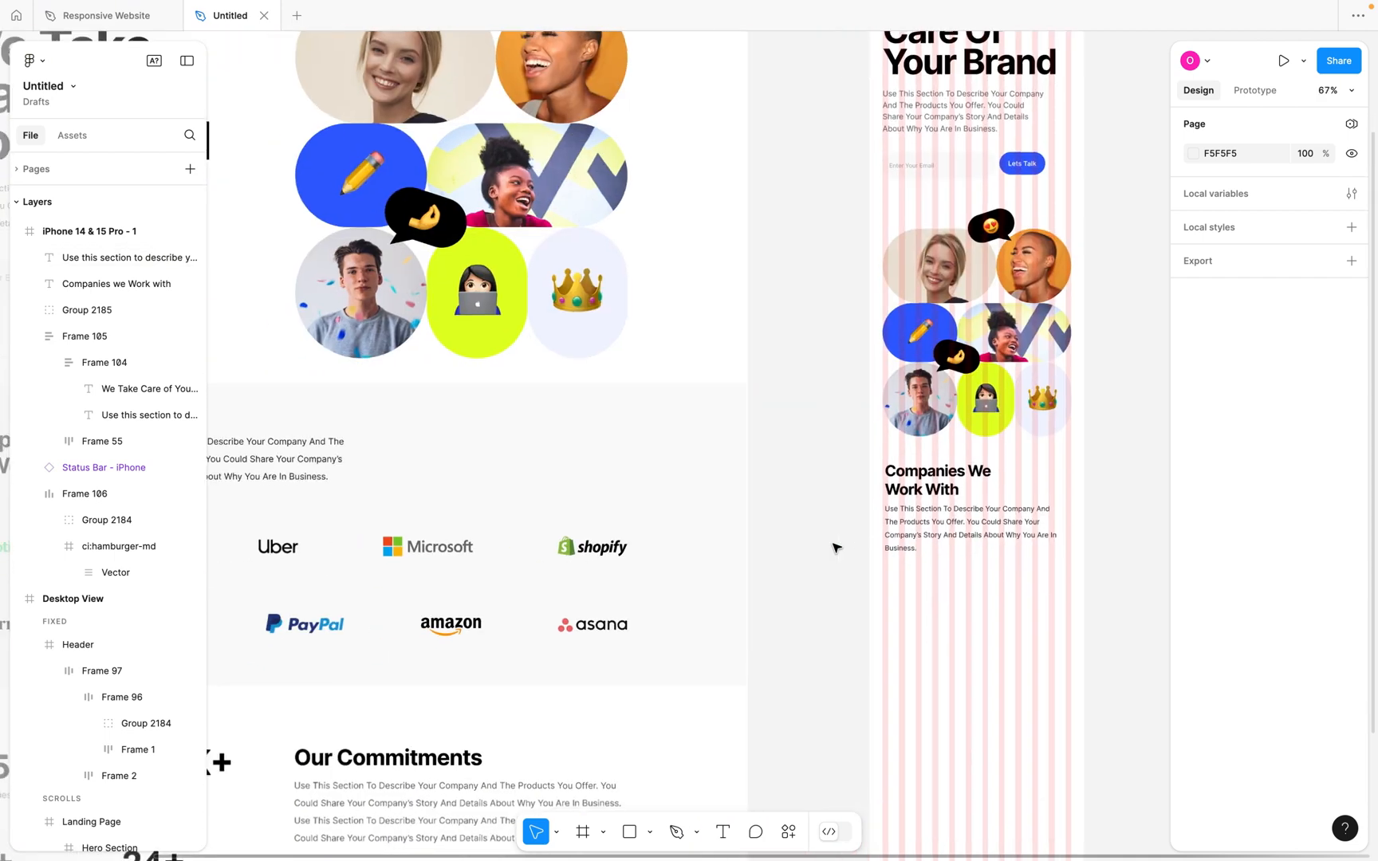
scroll(539, 548, left, 5)
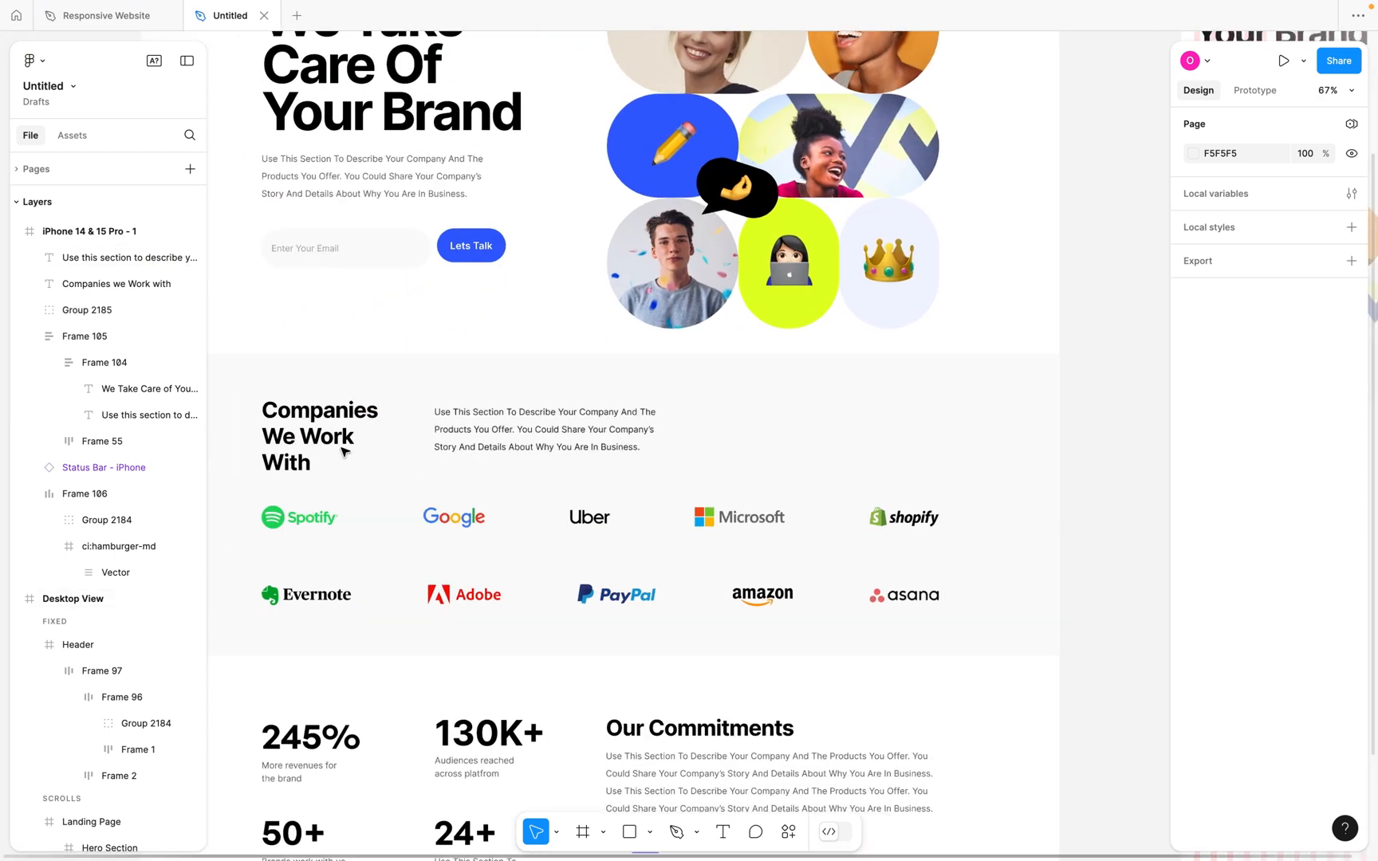
scroll(374, 456, left, 2)
scroll(539, 437, right, 5)
scroll(538, 436, down, 4)
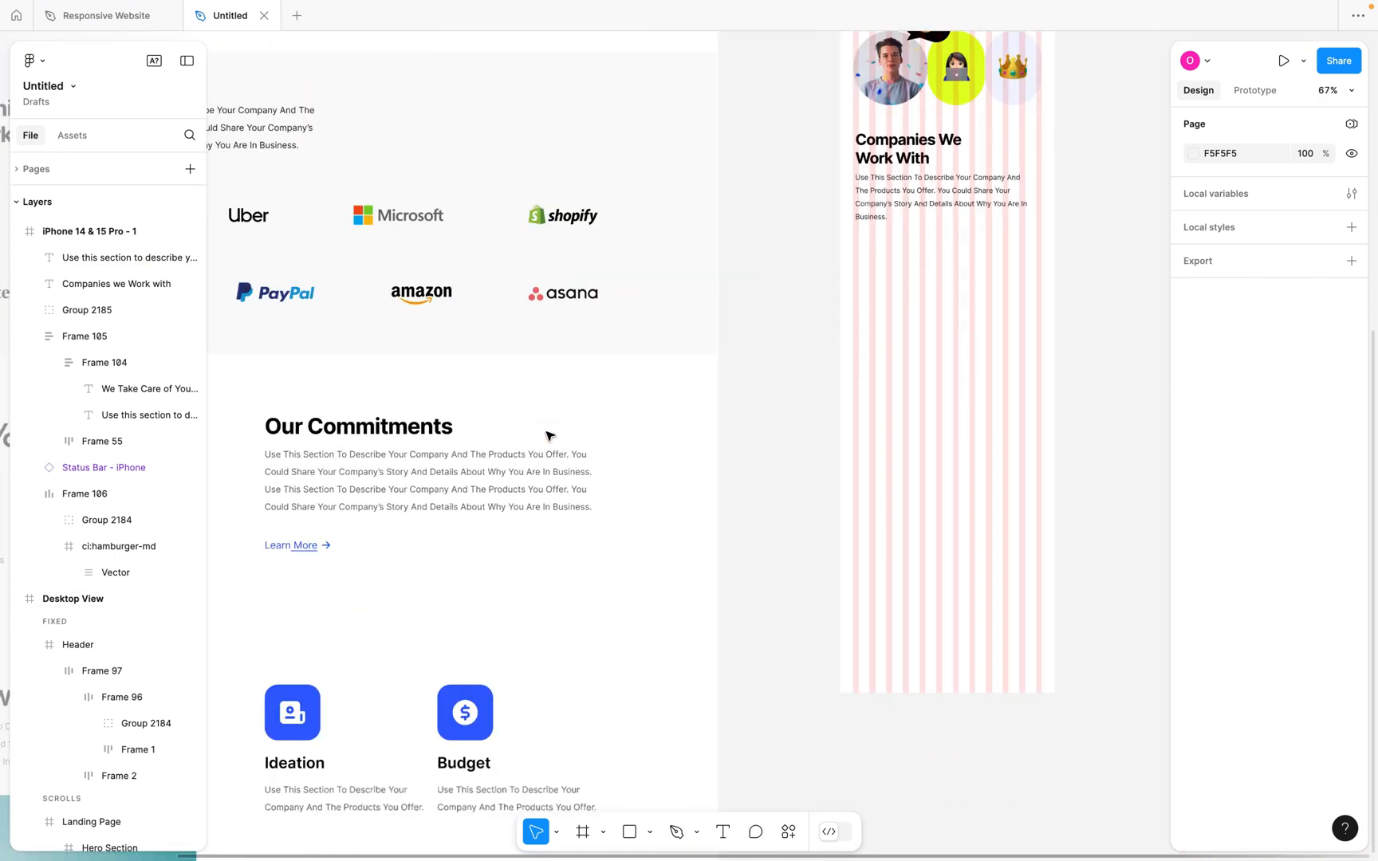
scroll(893, 221, up, 2)
scroll(865, 220, up, 3)
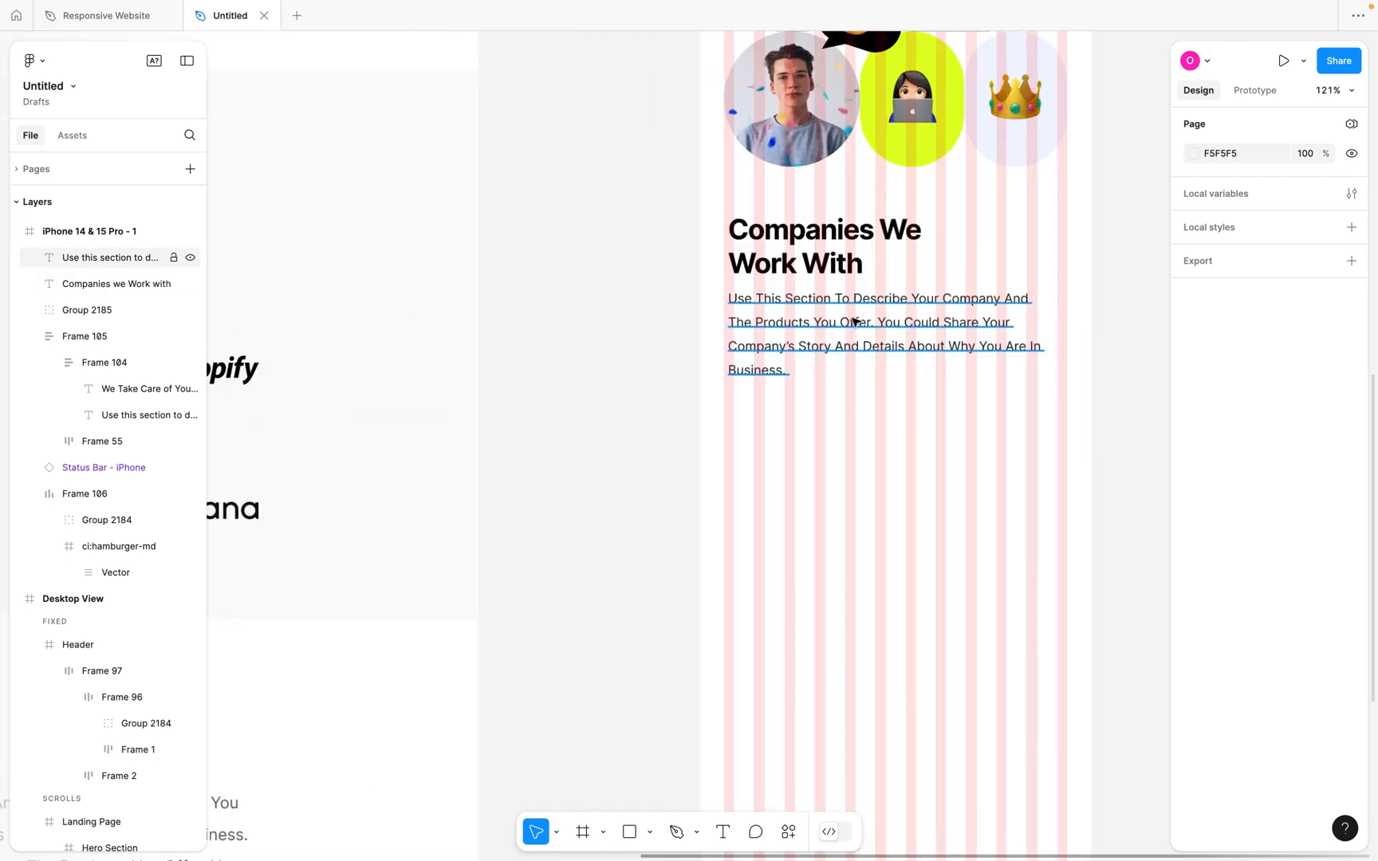
scroll(845, 328, down, 6)
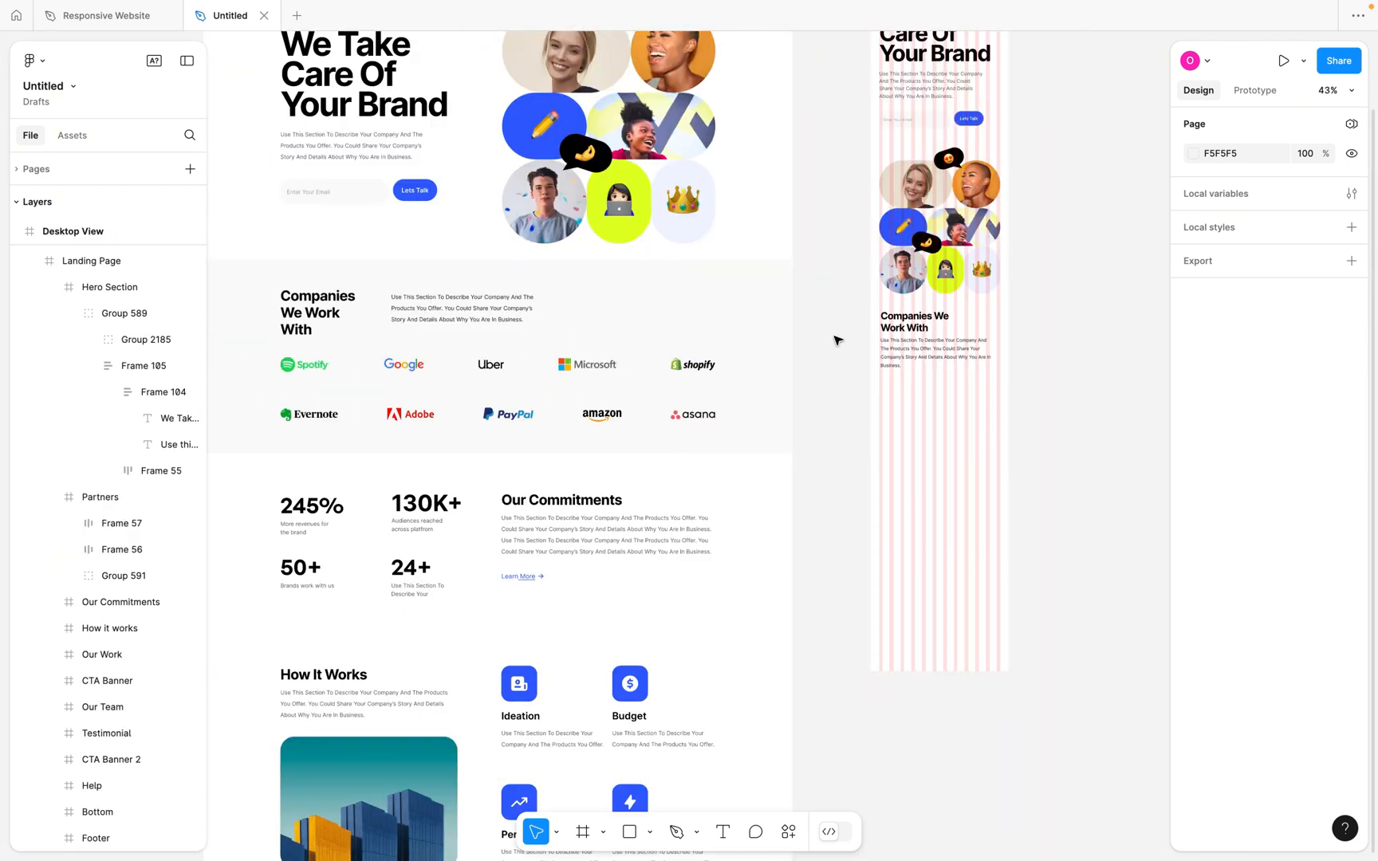
scroll(647, 391, up, 2)
scroll(647, 390, up, 2)
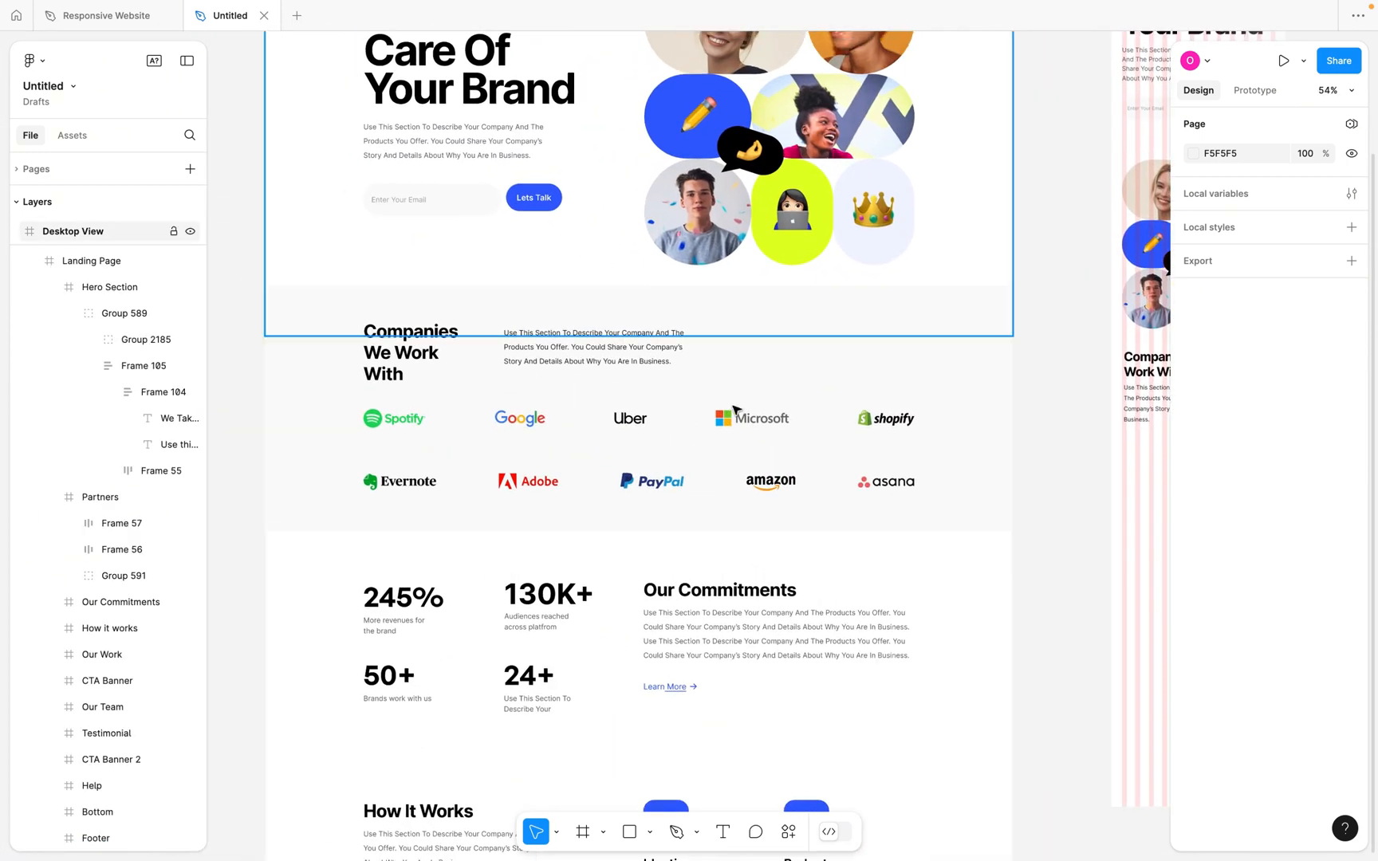
Place a copy of both desktop company logo rows on the empty canvas beside the phone frame, at X 1654.
click(749, 416)
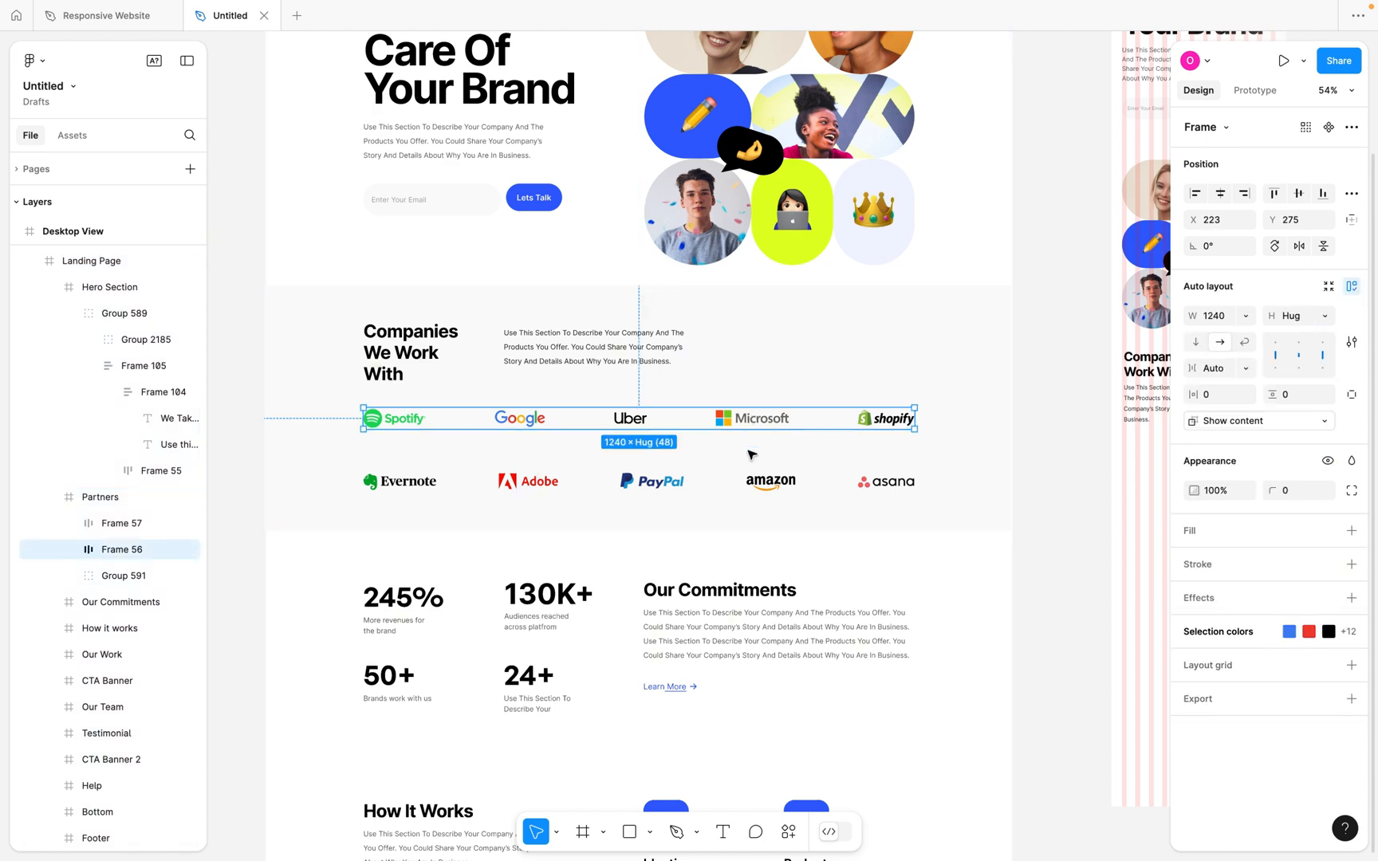
shift+click(749, 485)
scroll(750, 484, down, 5)
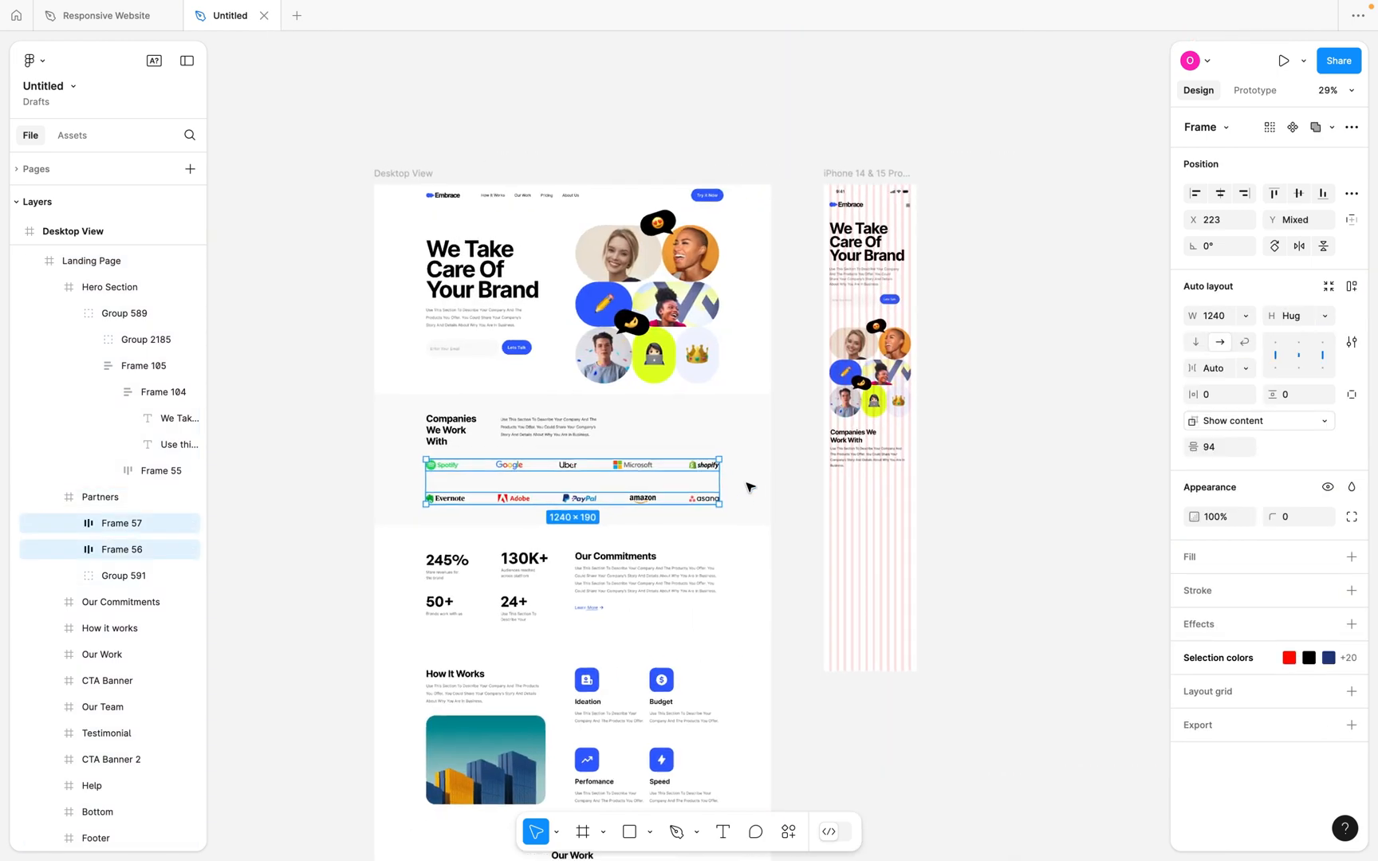
drag(647, 504, 1108, 496)
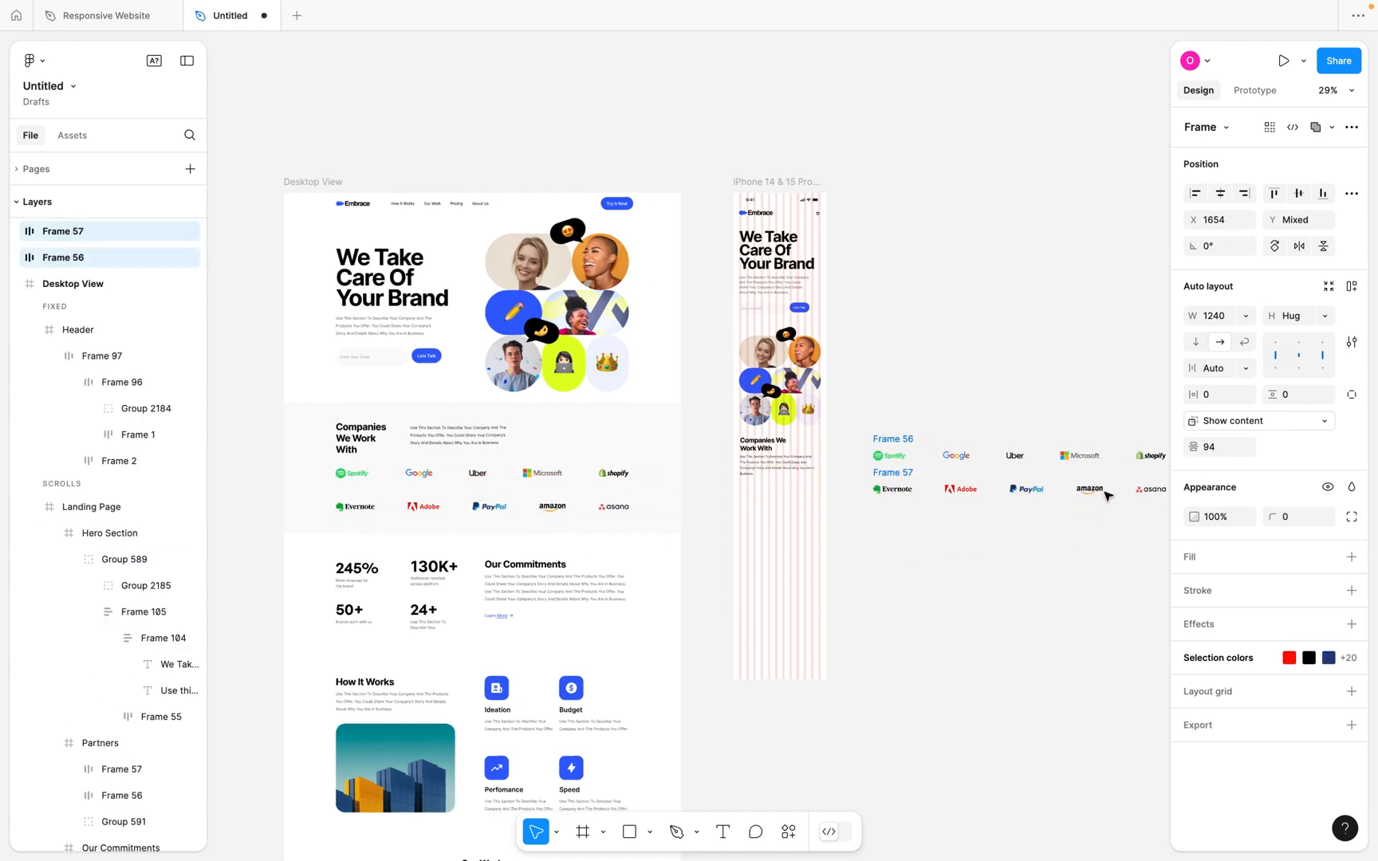
Ungroup both copied logo rows into individual company logos.
scroll(1107, 495, right, 3)
scroll(1107, 495, up, 3)
scroll(875, 485, left, 2)
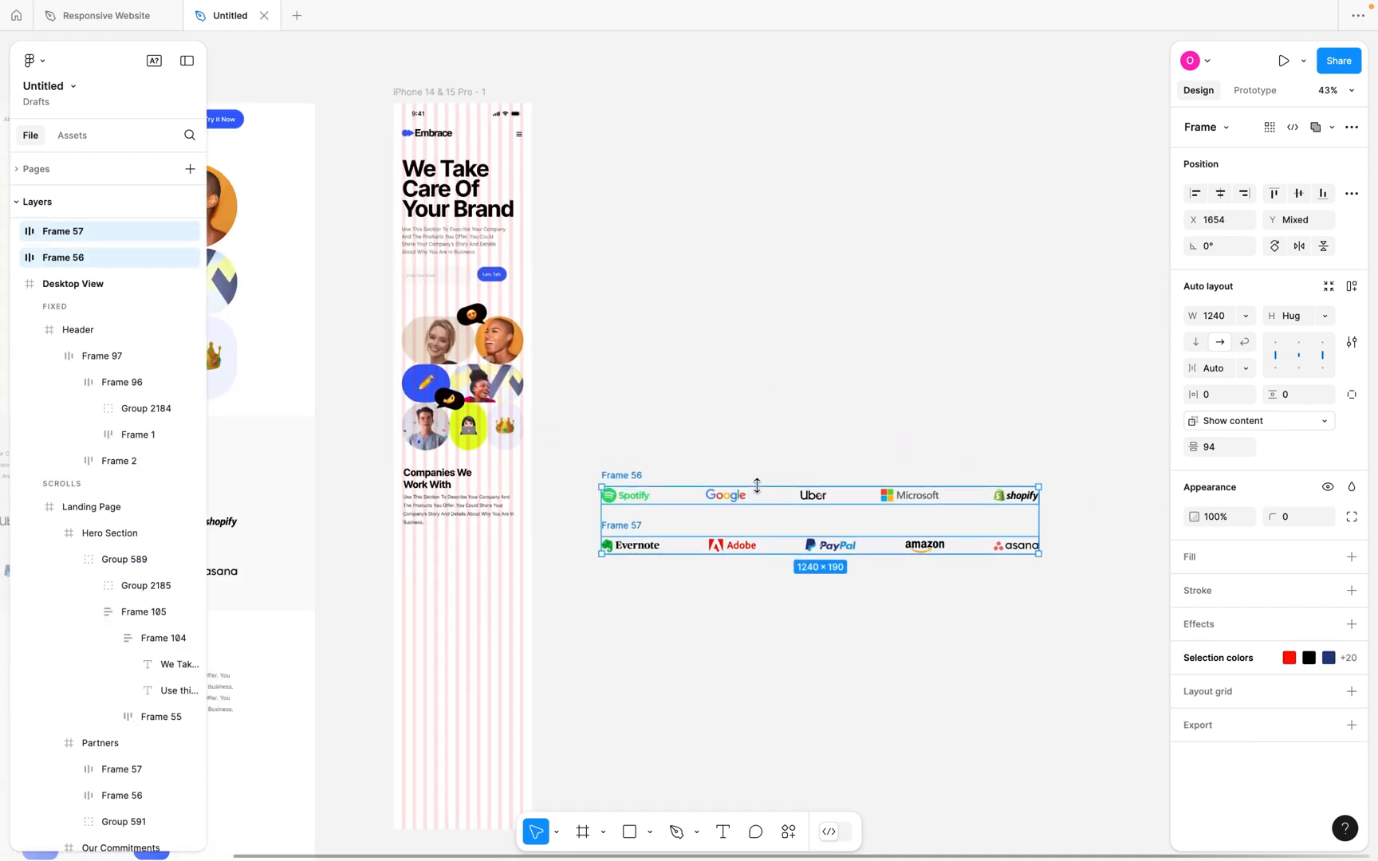
scroll(756, 486, up, 2)
click(661, 452)
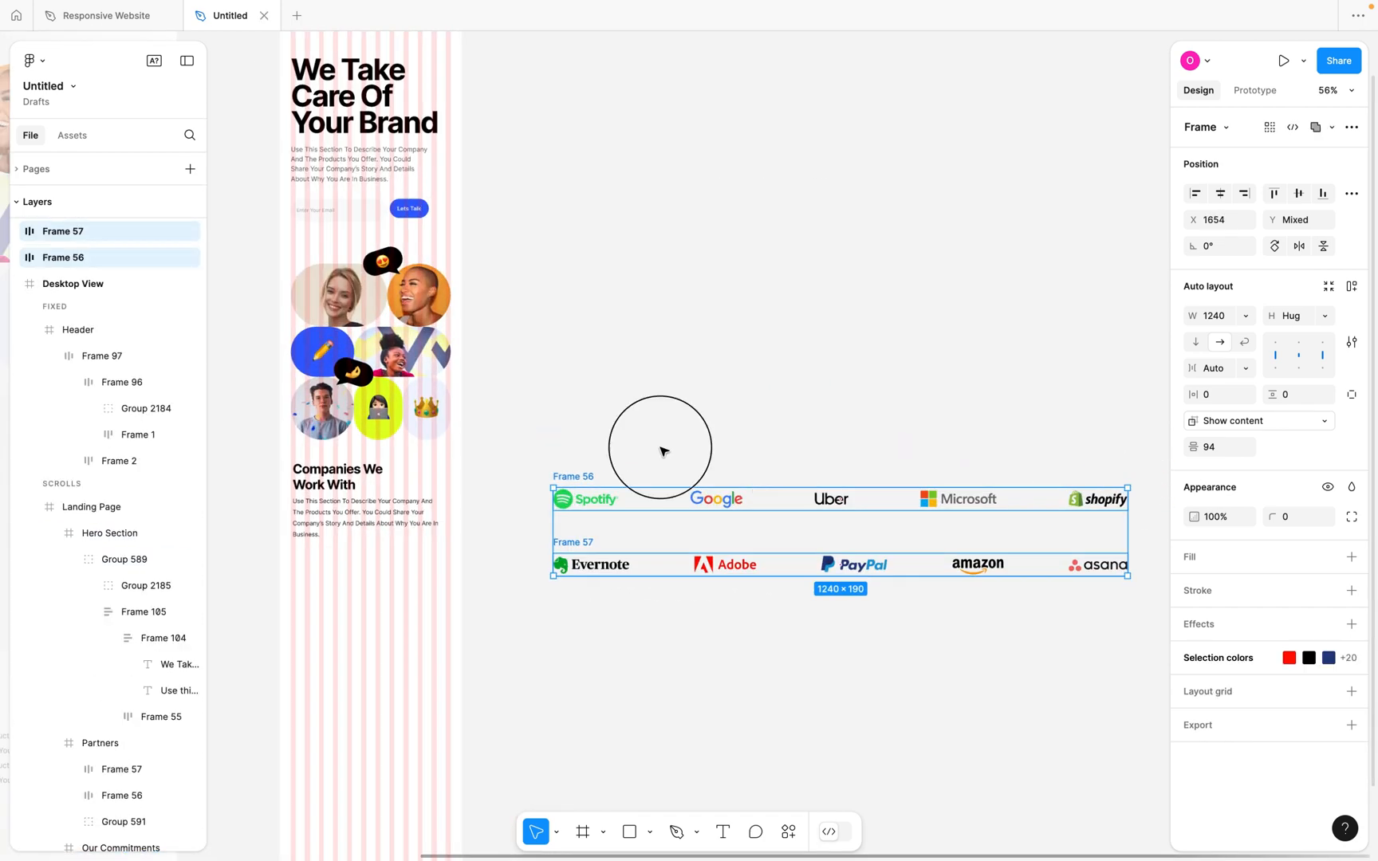
click(567, 478)
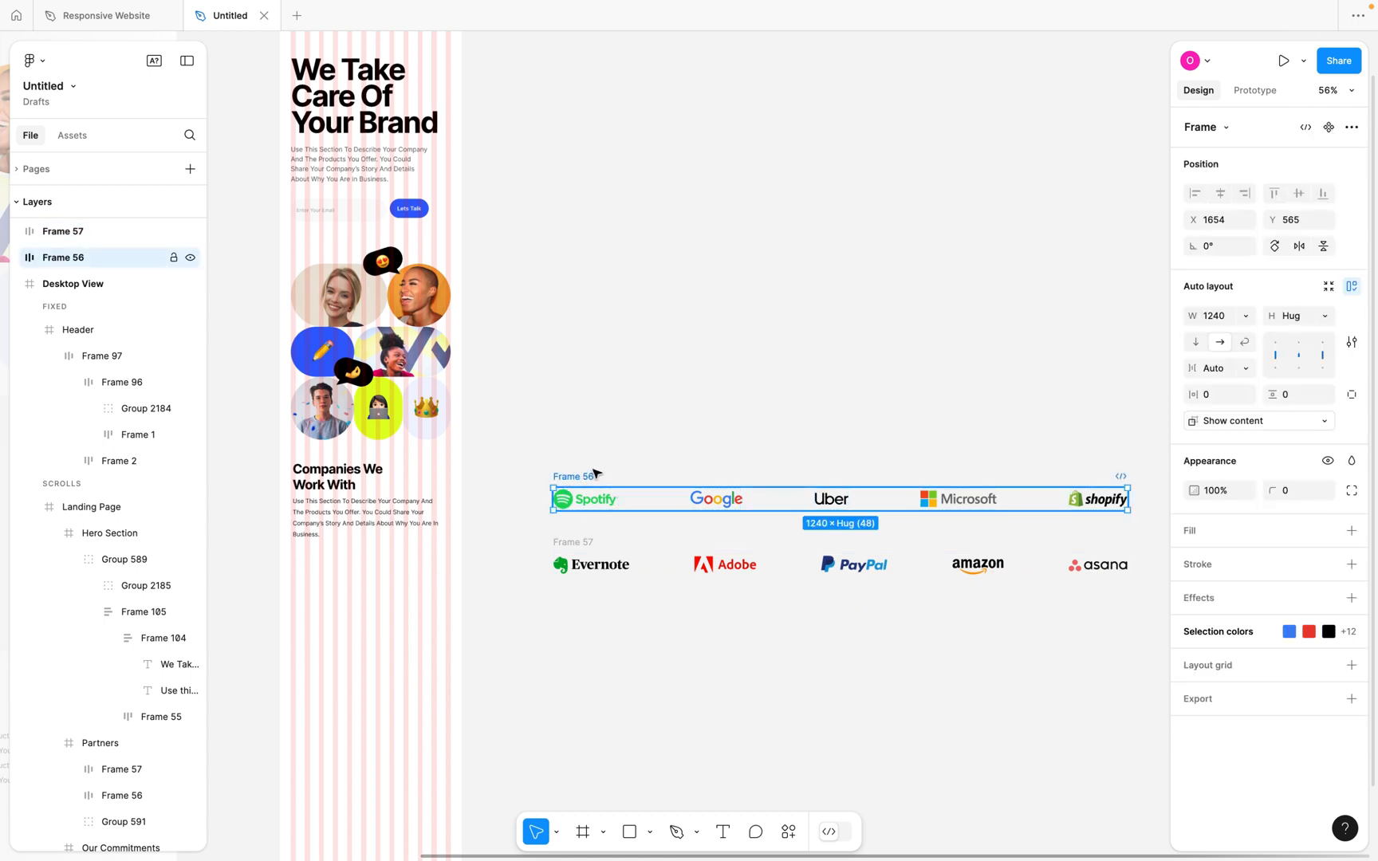
key(Return)
click(692, 467)
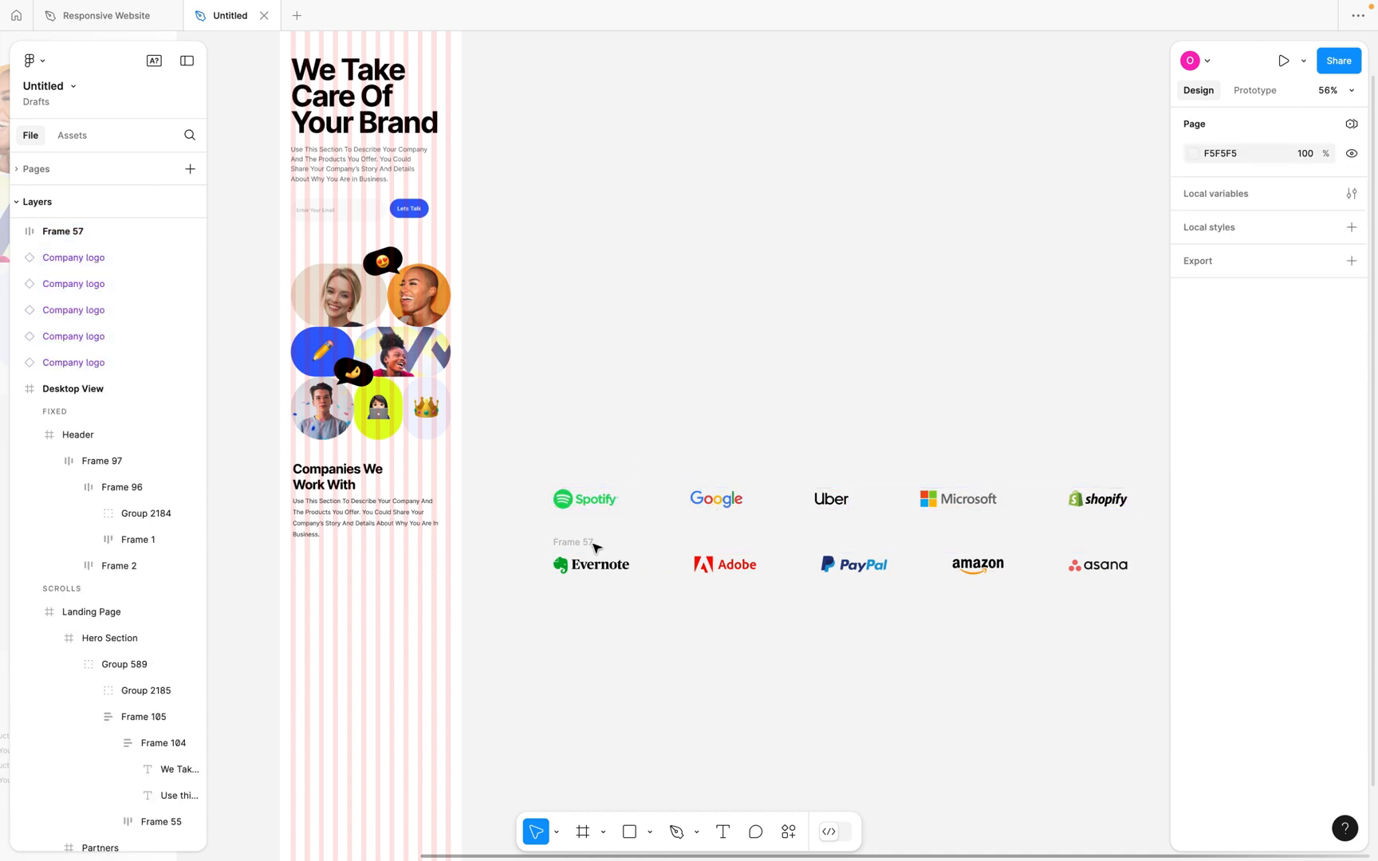
click(588, 544)
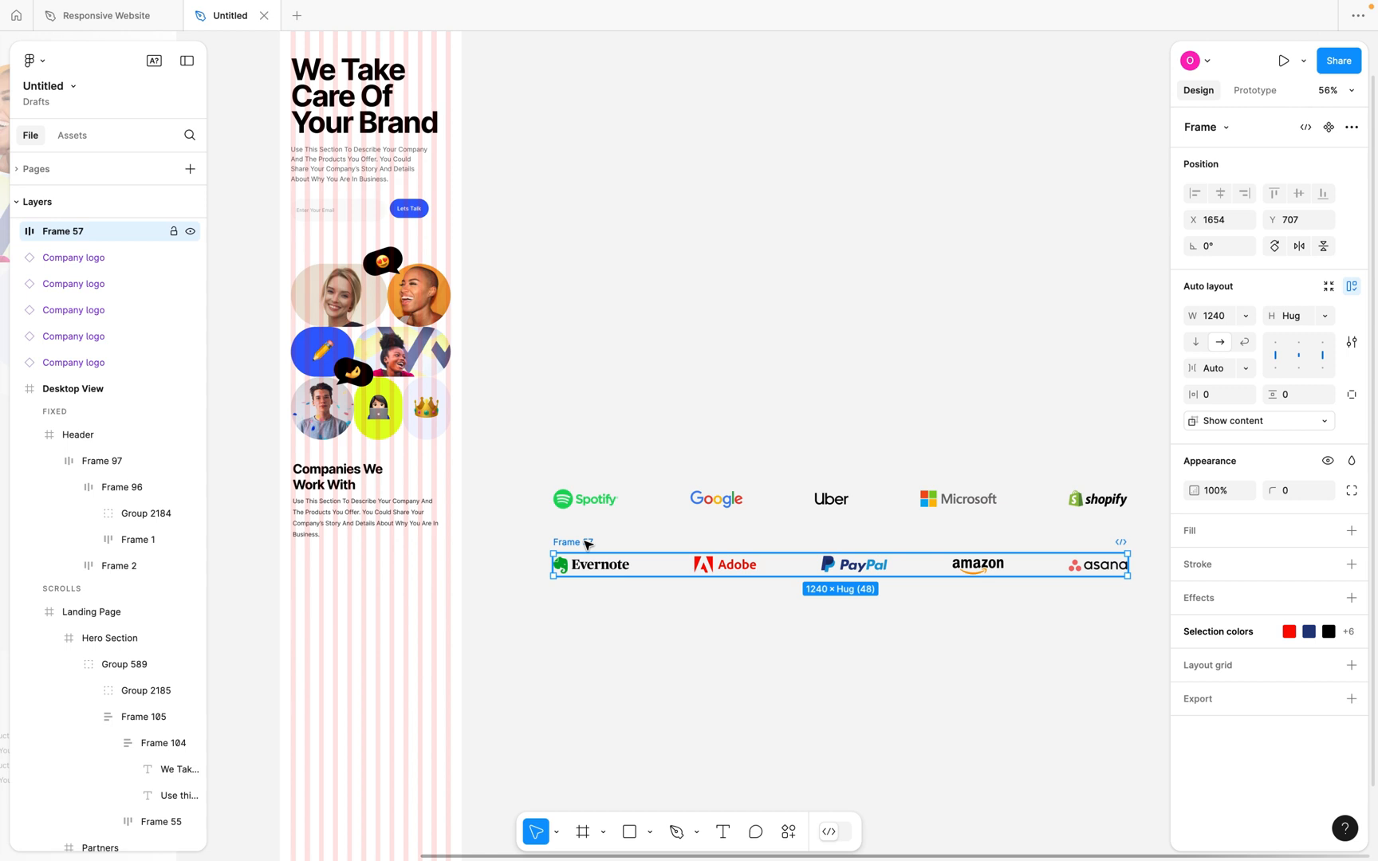
key(Return)
click(706, 540)
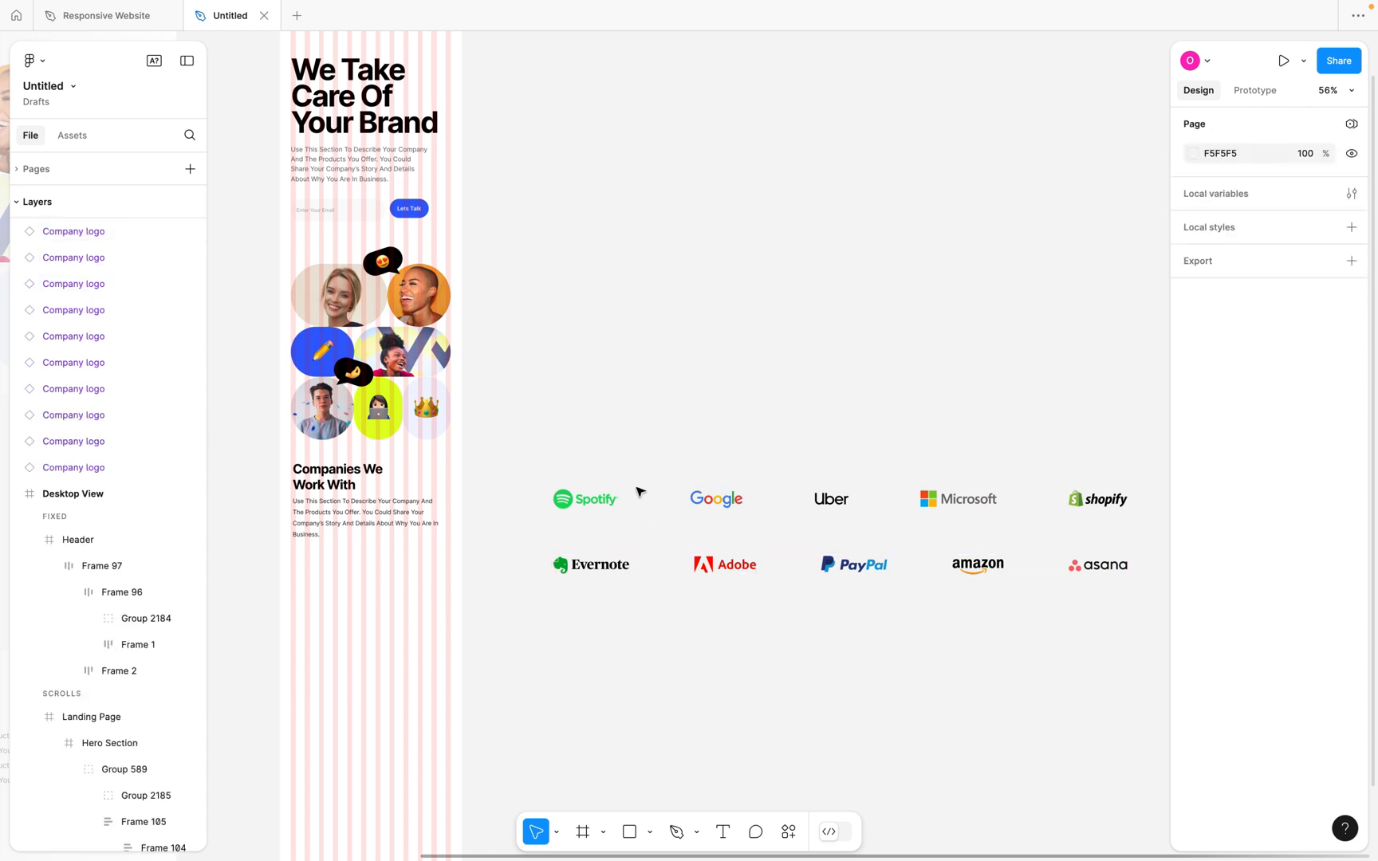
Combine all ten company logos into one wrapping auto layout frame and narrow it to 432 wide.
scroll(636, 489, down, 3)
drag(562, 463, 1001, 619)
key(shift+a)
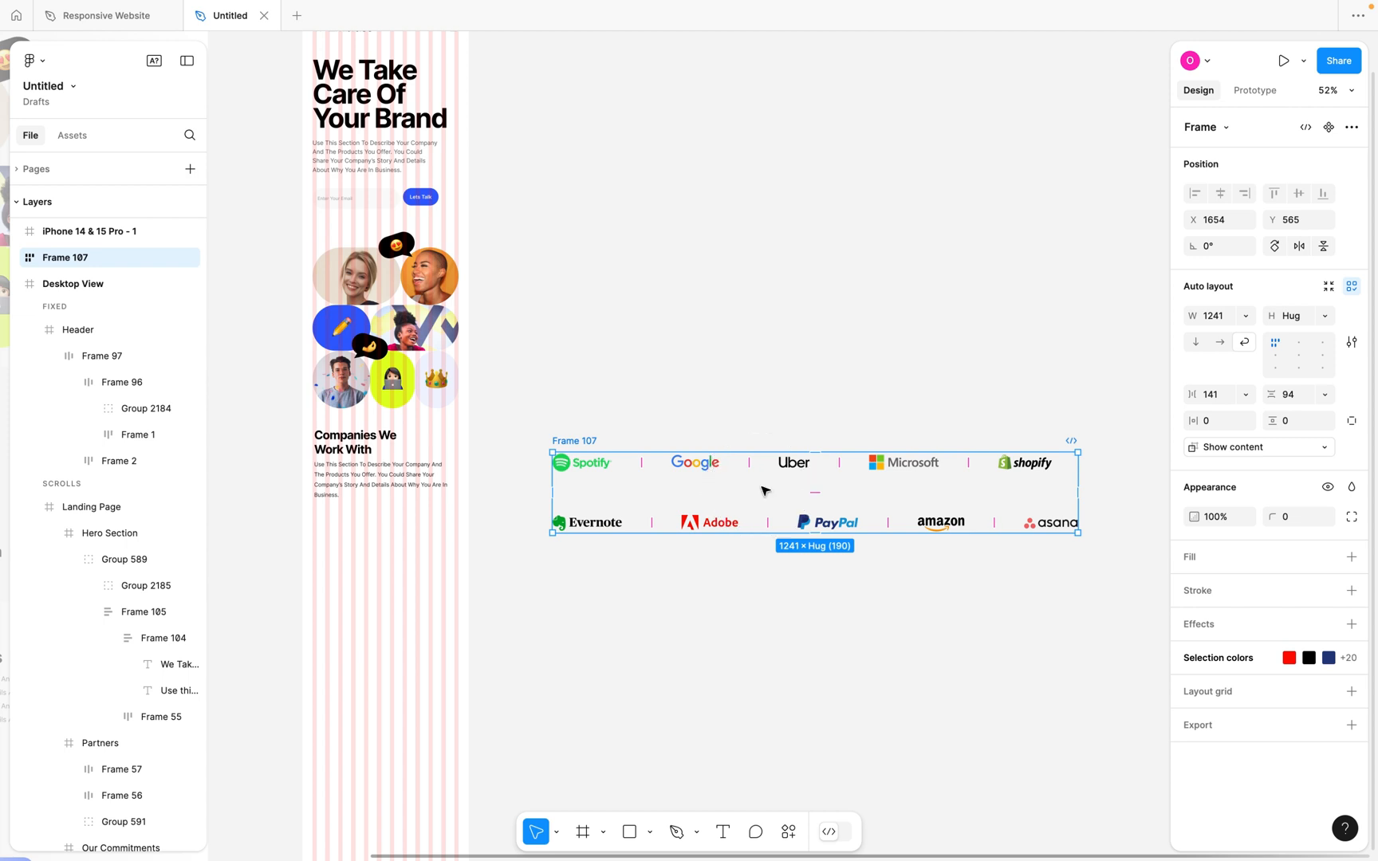
drag(1077, 485, 737, 515)
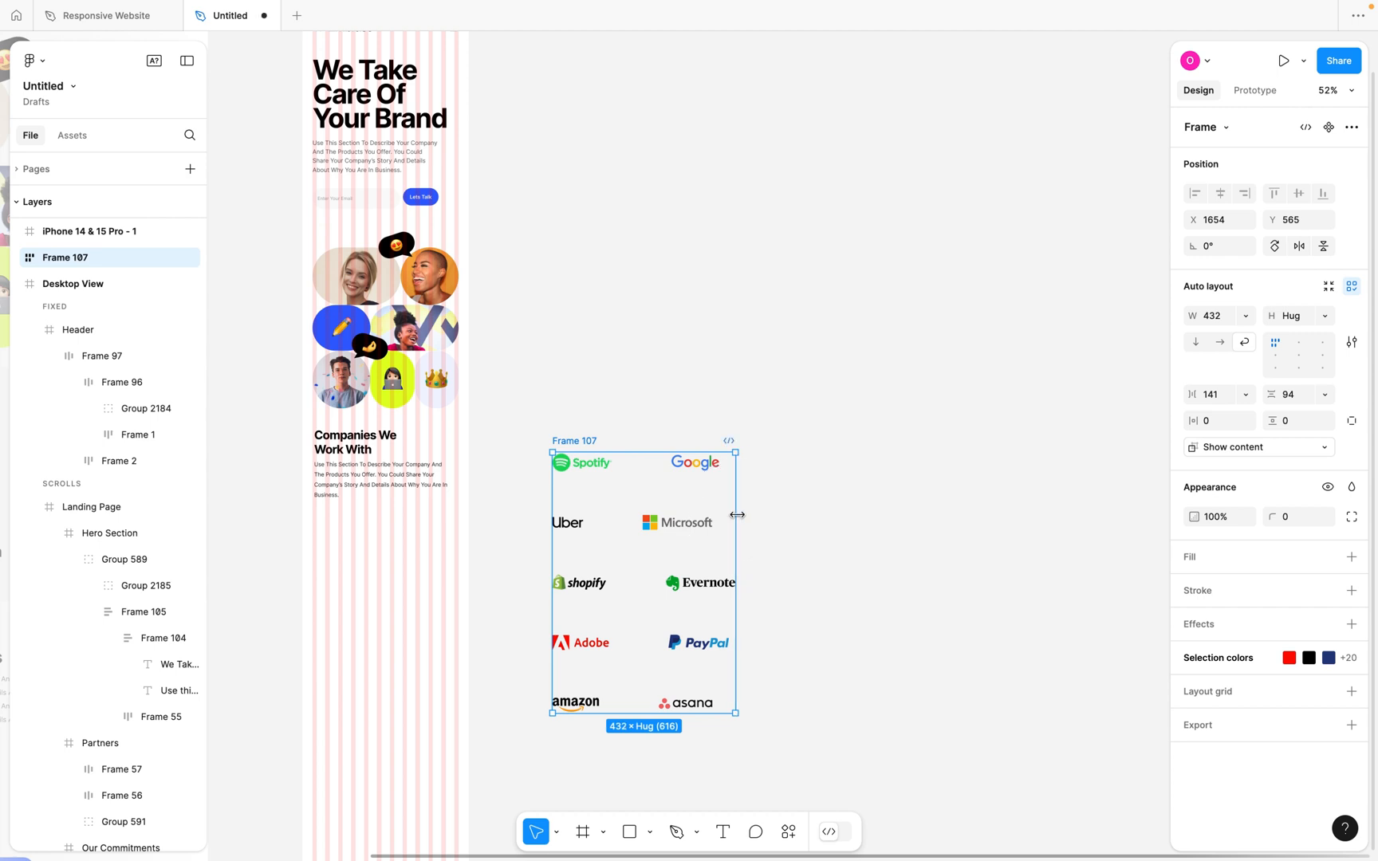
Move the logo frame into the phone frame below the companies description, at X 16, Y 1275.
drag(582, 440, 338, 522)
scroll(567, 605, left, 5)
scroll(567, 606, down, 2)
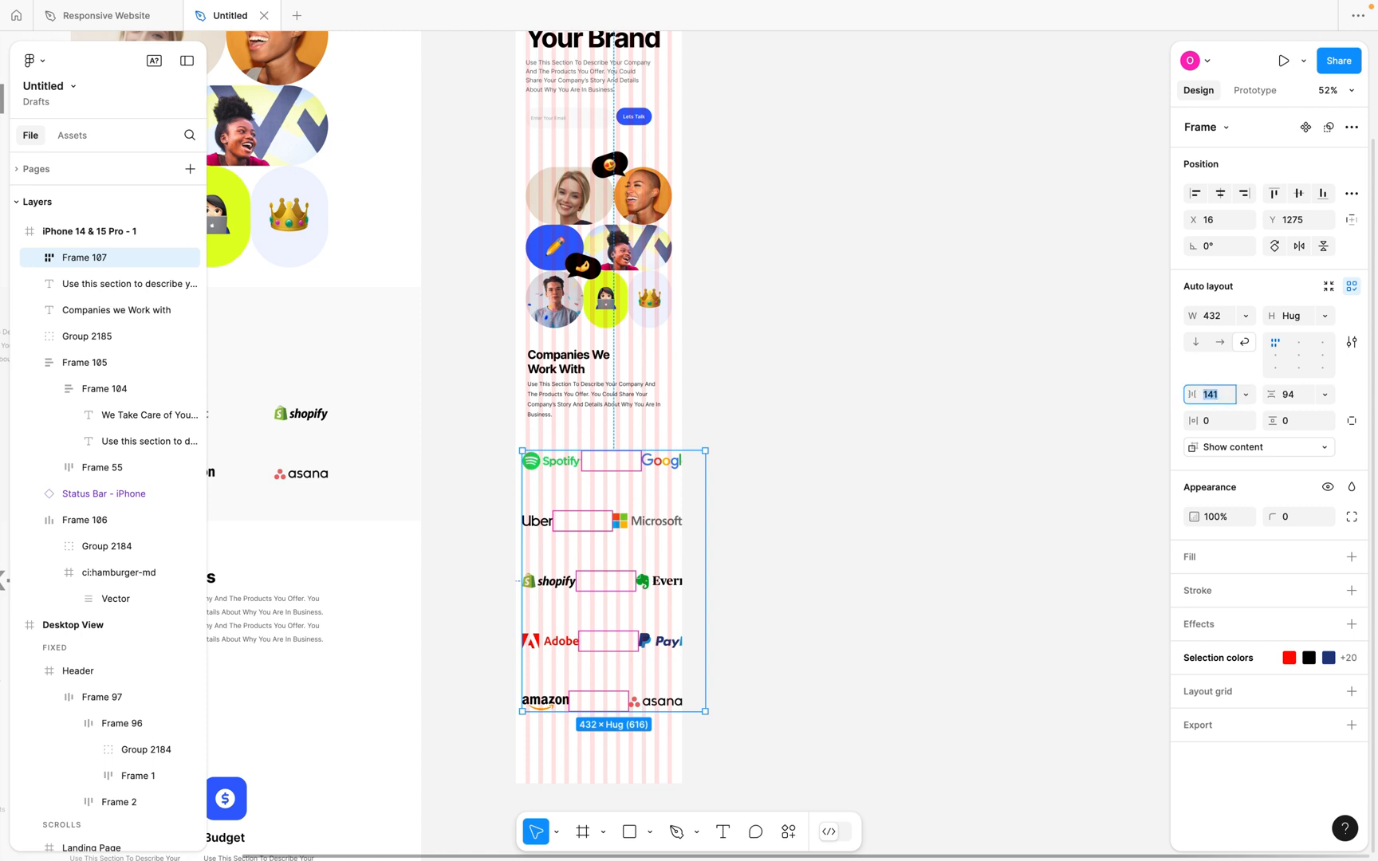
Set both the horizontal and vertical gaps of the logo frame to 48.
key(Return)
click(1292, 397)
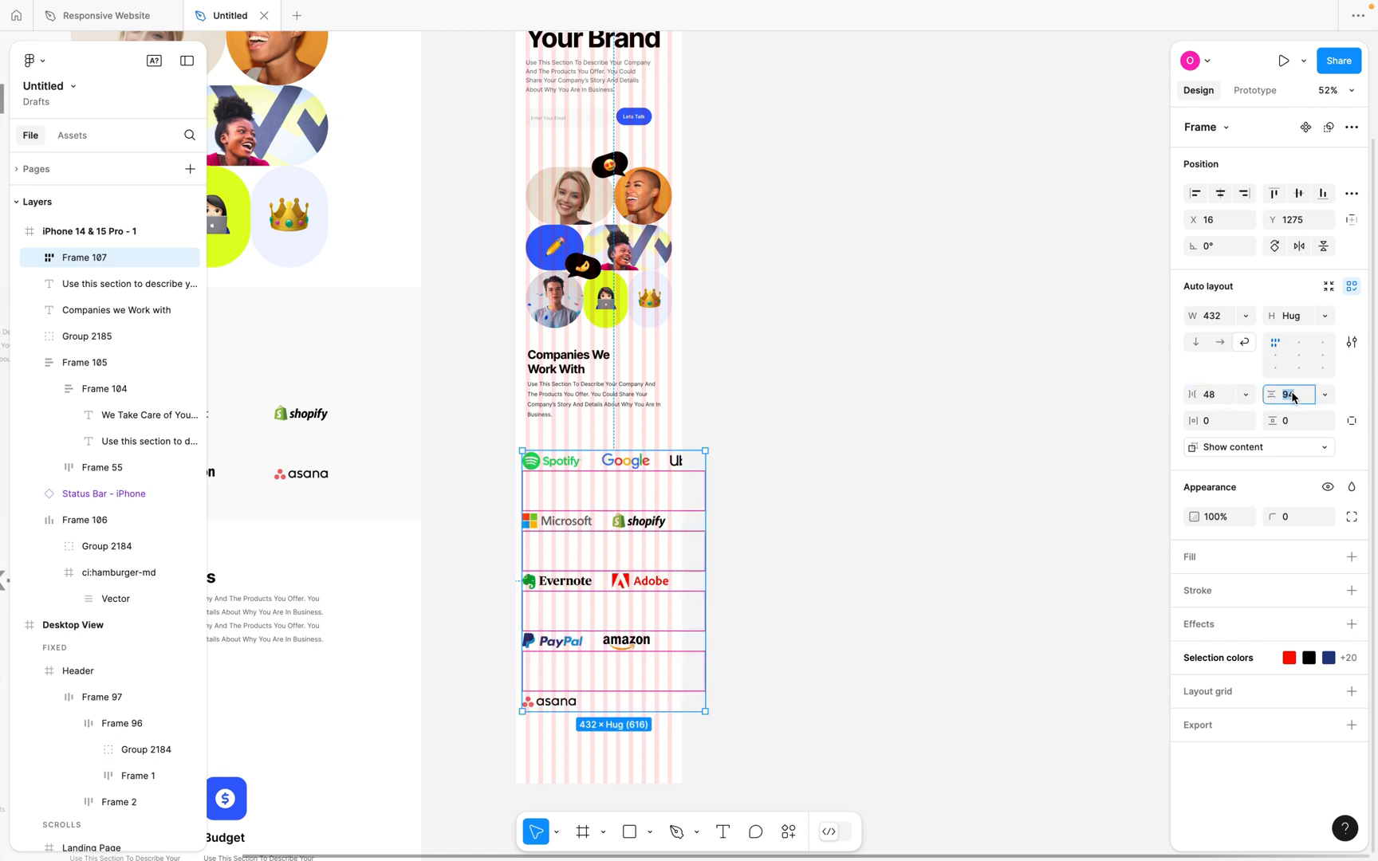
text(48)
key(Return)
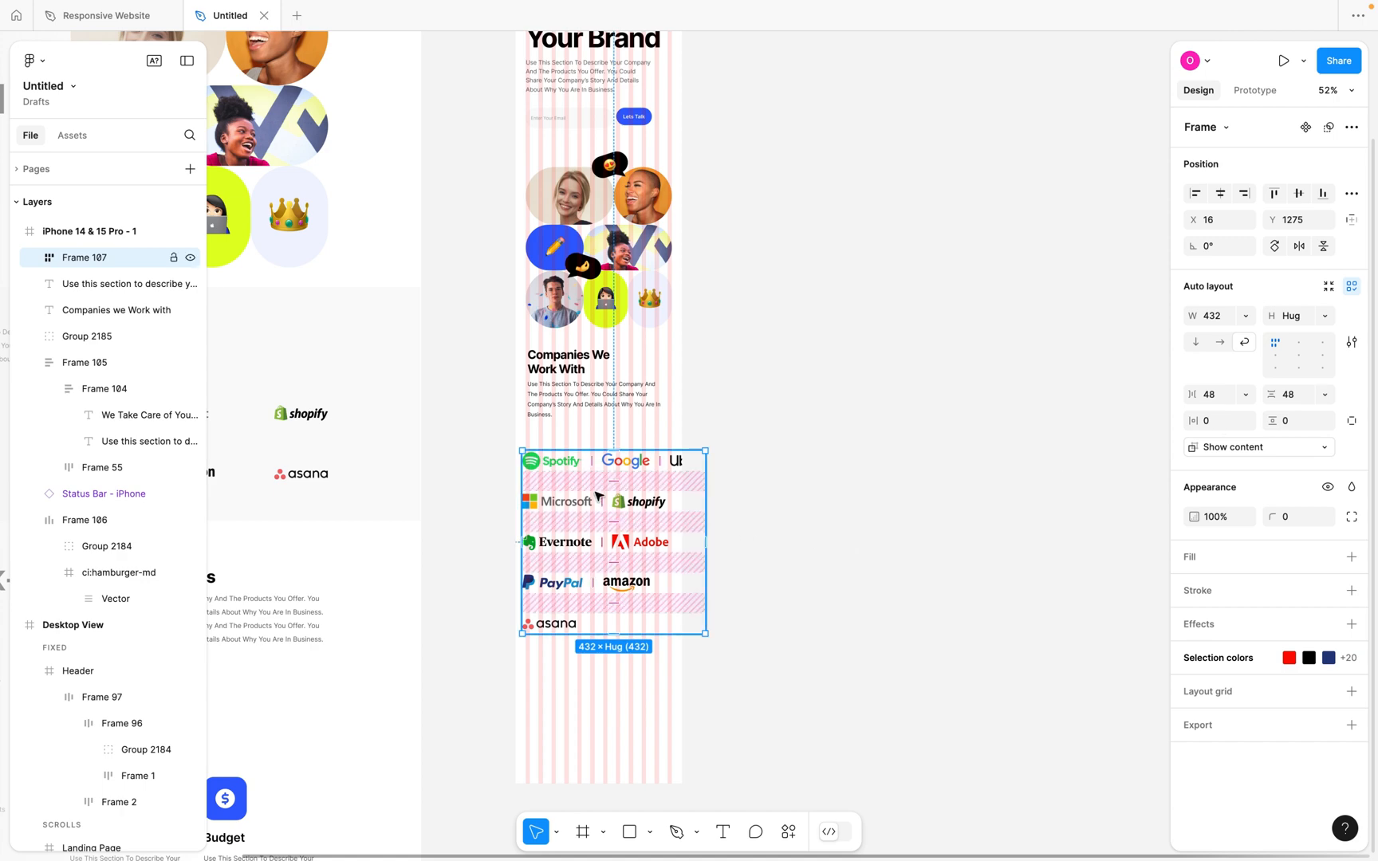
Fit the logo frame between the grid margins at 345 wide and move it up to X 24, Y 1232.
scroll(596, 495, up, 5)
scroll(596, 495, up, 2)
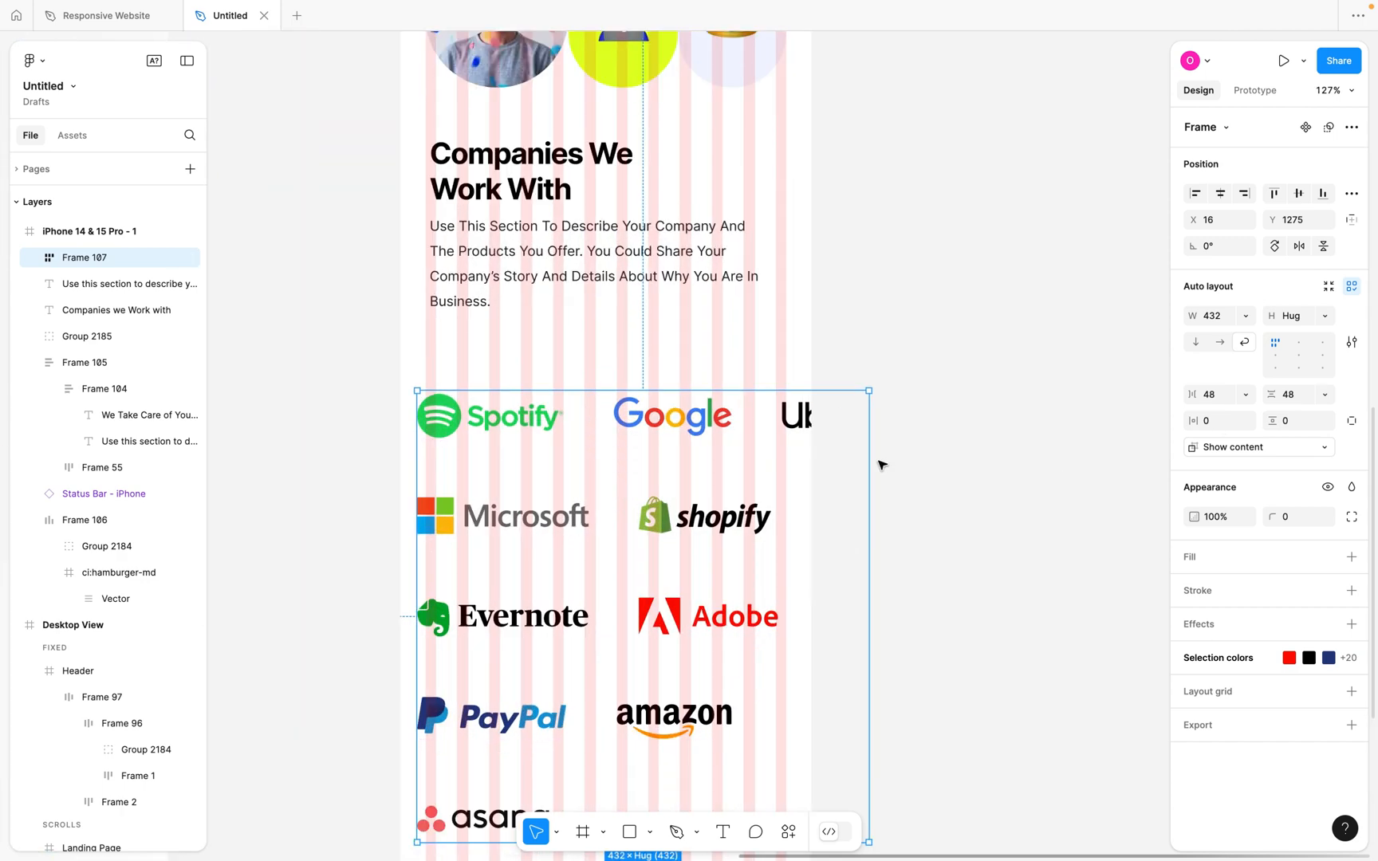
drag(875, 462, 787, 467)
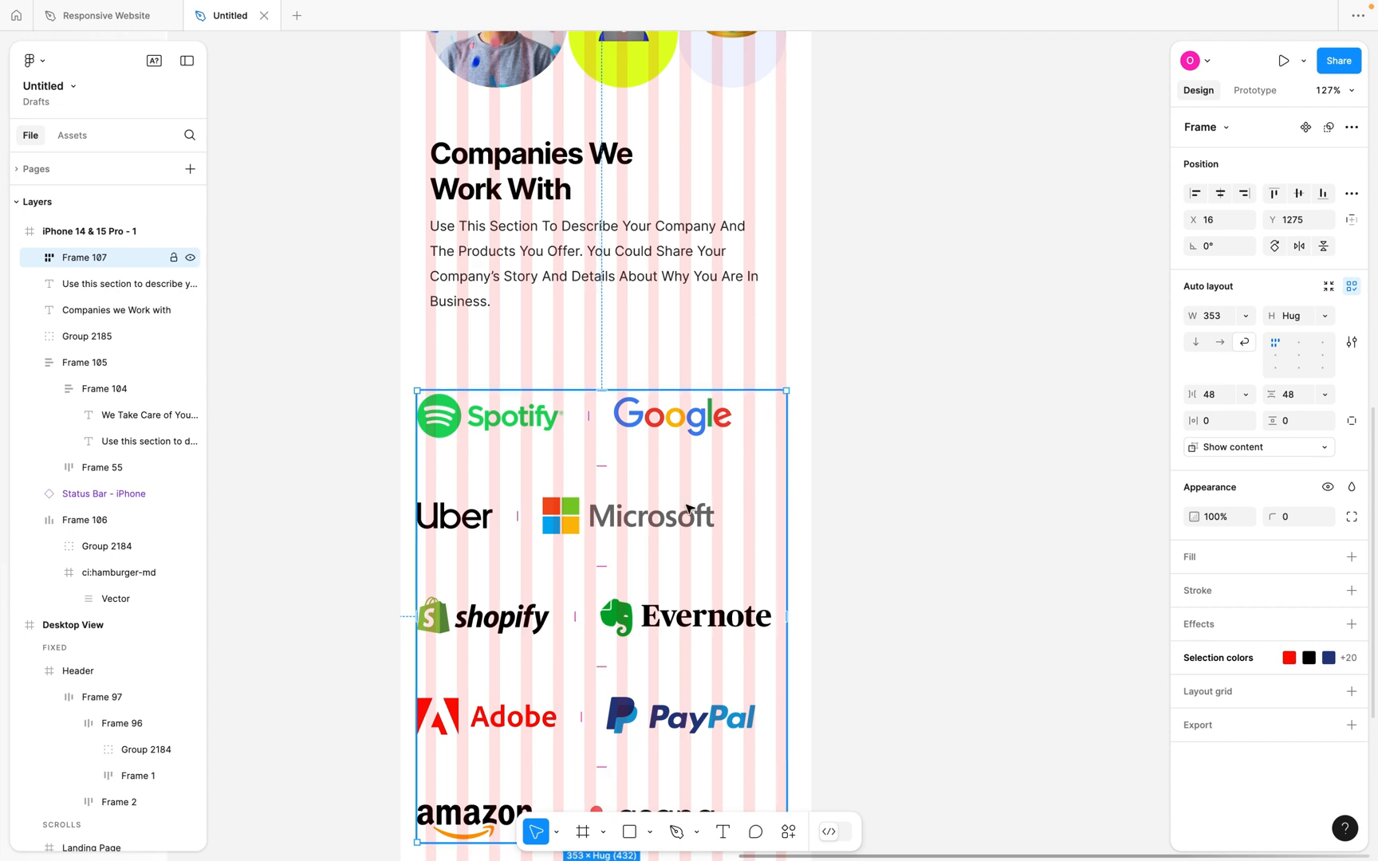
drag(417, 480, 423, 480)
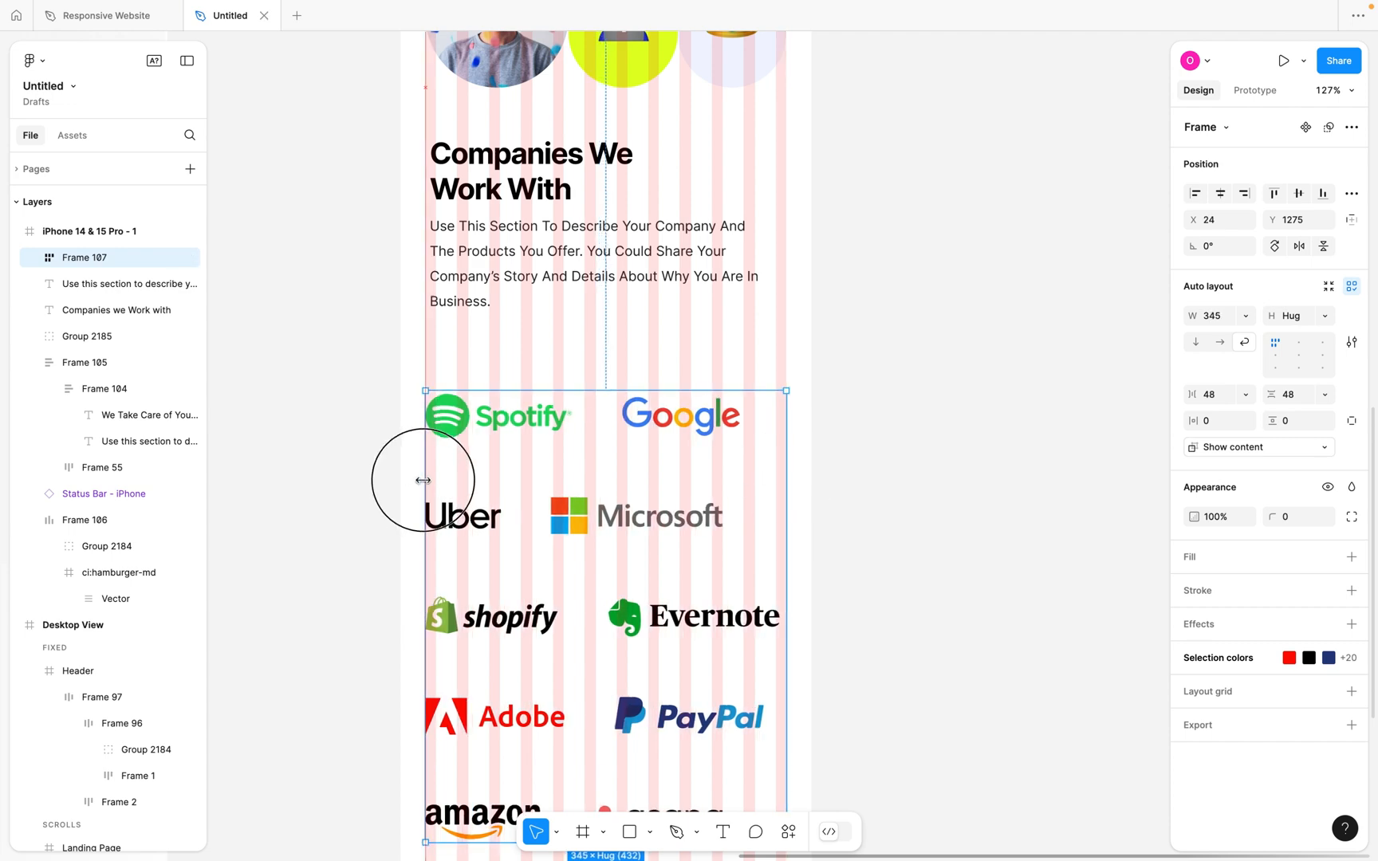
scroll(423, 480, down, 5)
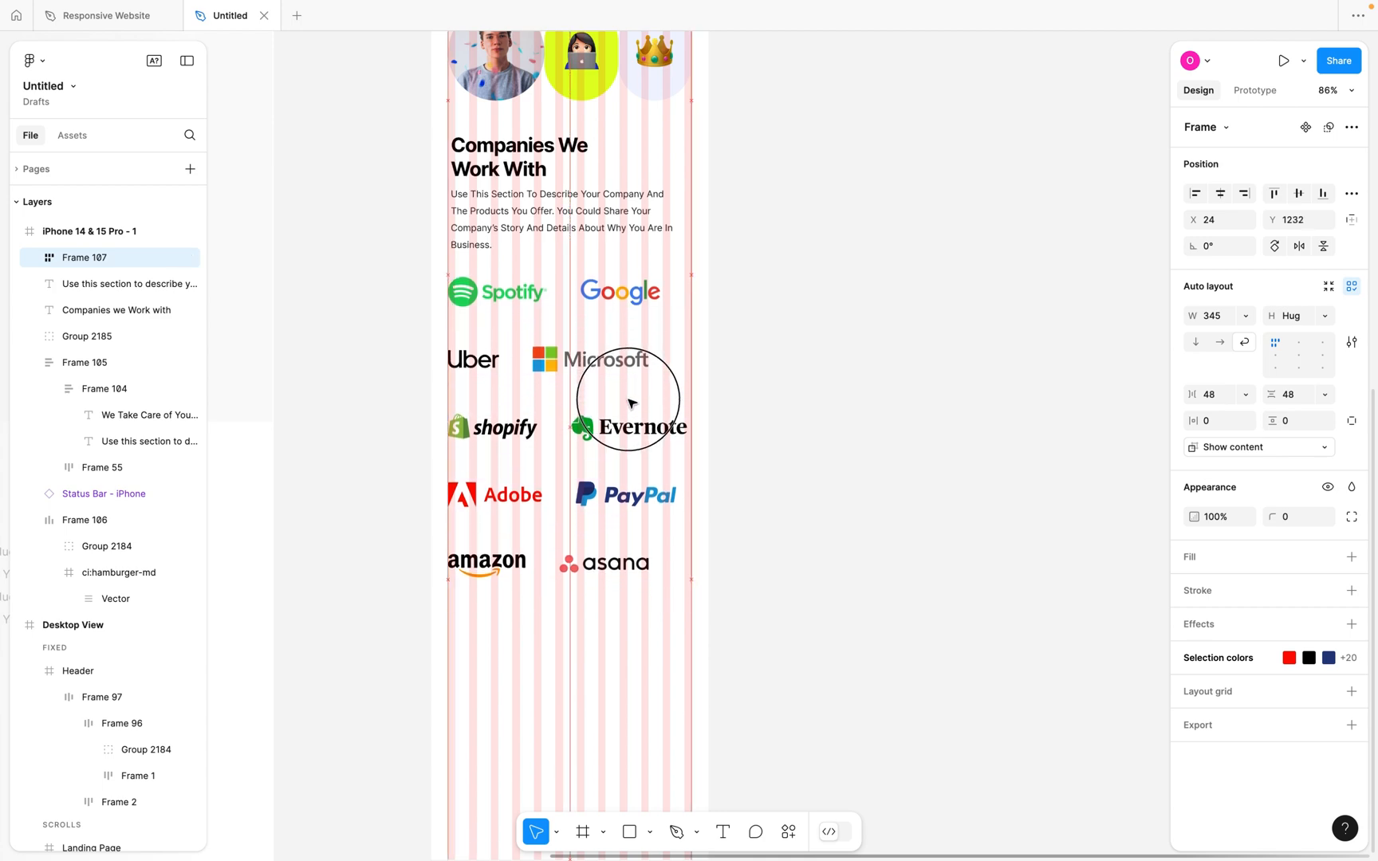
click(805, 395)
Extend the iPhone 14 & 15 Pro frame downward to a height of 4127.
scroll(805, 394, down, 8)
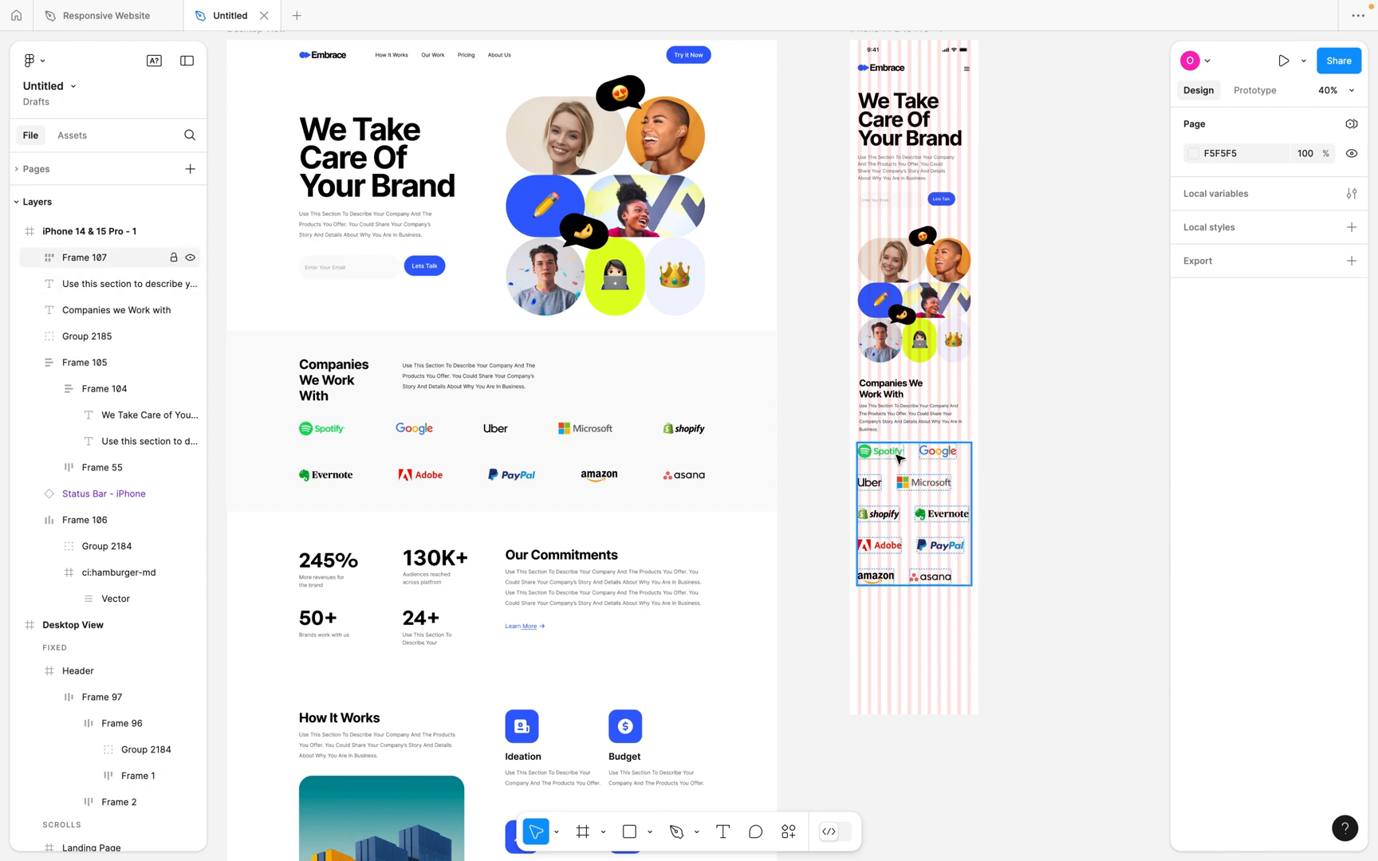
scroll(899, 459, down, 5)
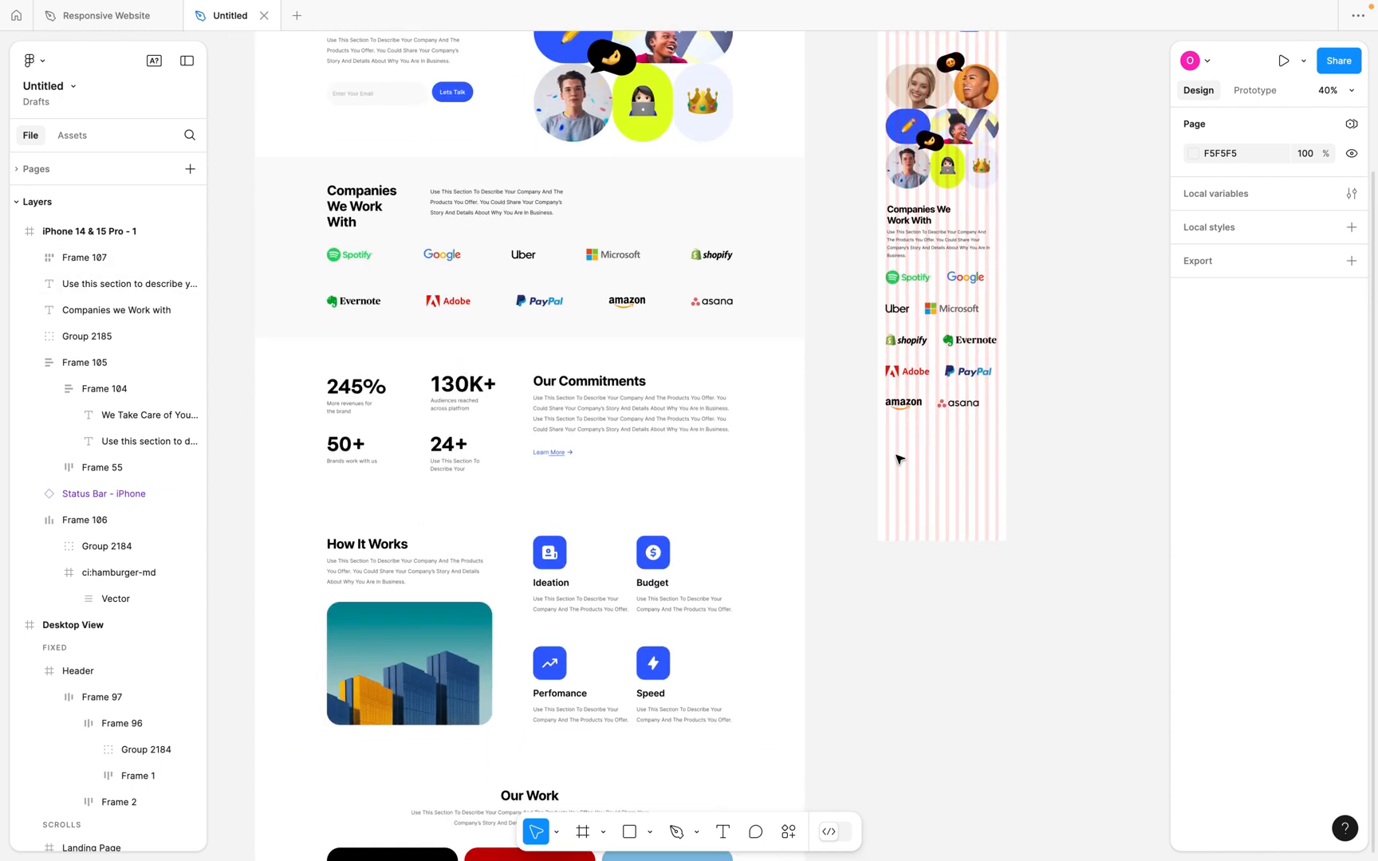
scroll(893, 453, down, 2)
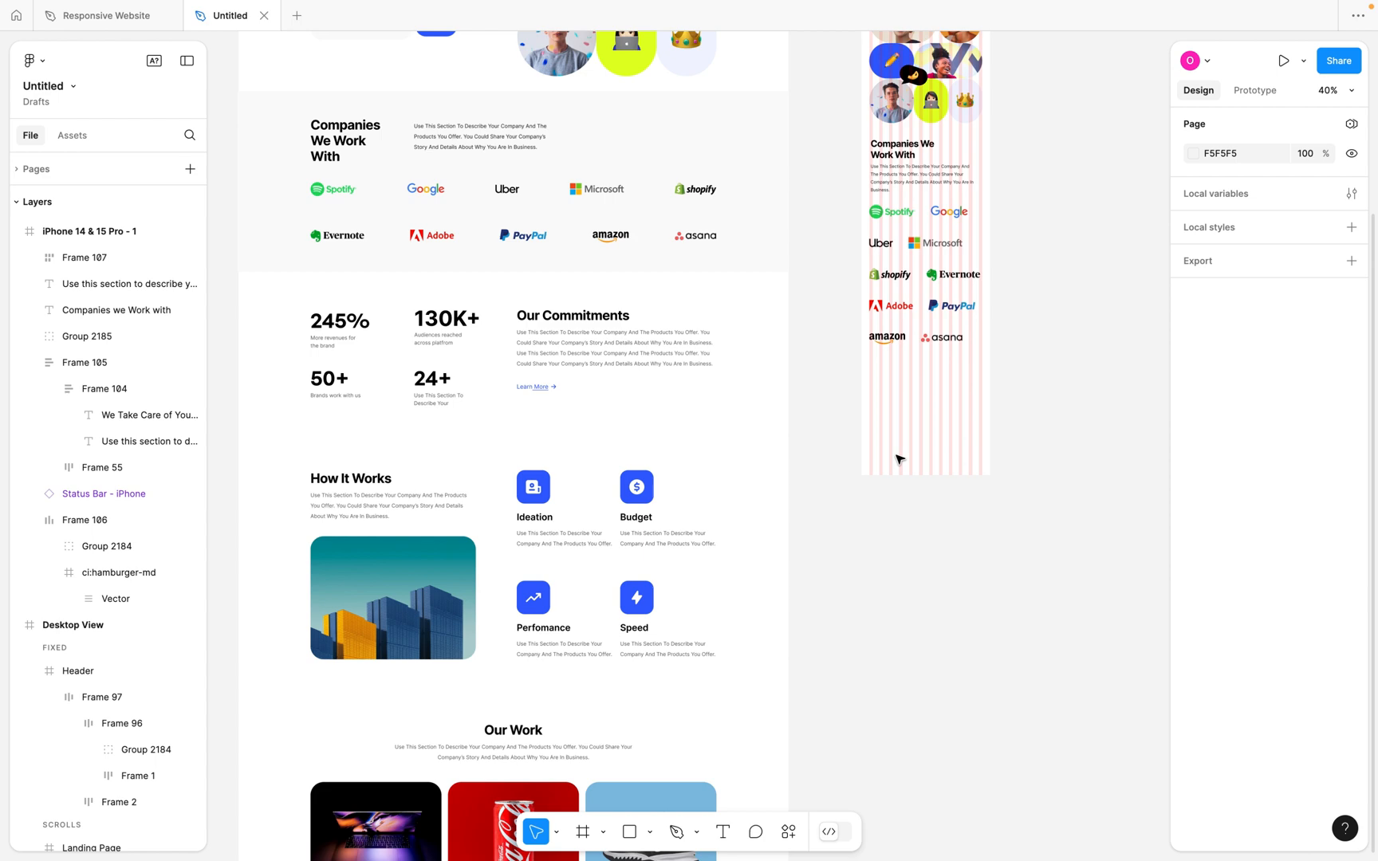
scroll(895, 455, down, 5)
scroll(918, 387, up, 3)
click(881, 170)
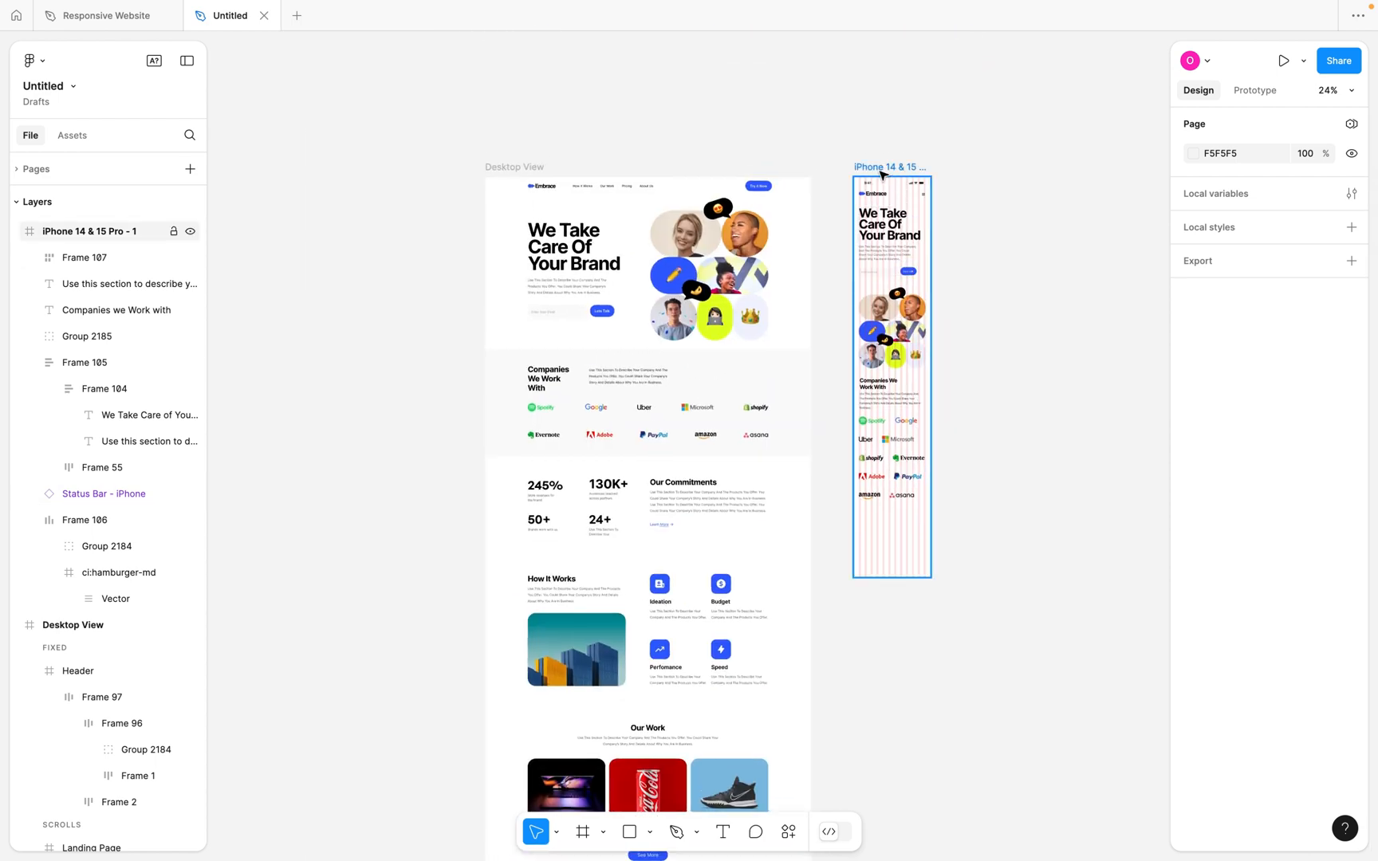
scroll(911, 578, down, 4)
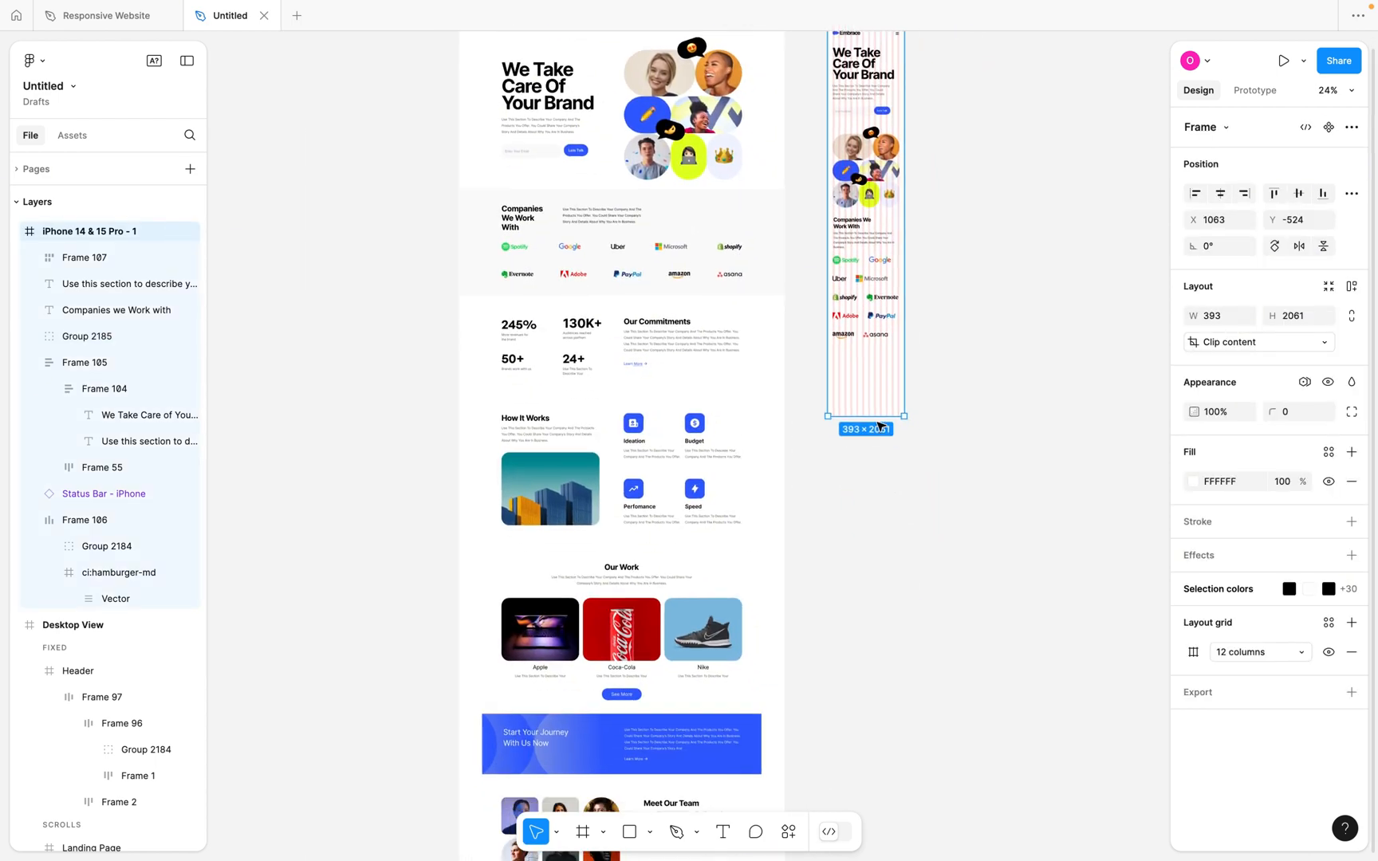
click(874, 415)
drag(874, 414, 899, 817)
Select the auto layout frame holding the "Our Commitments" heading, description and link in the desktop view.
scroll(622, 334, up, 5)
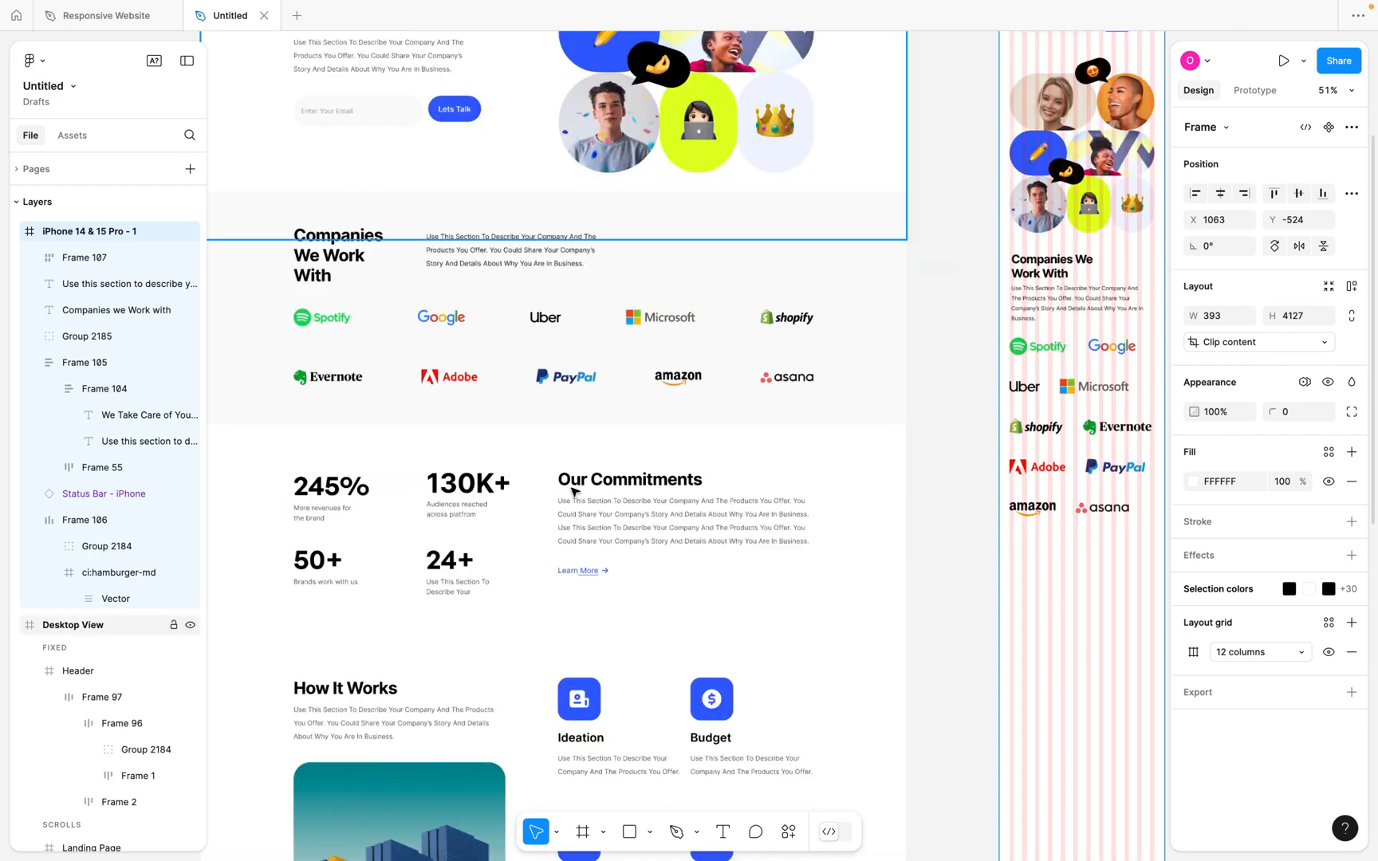
click(349, 520)
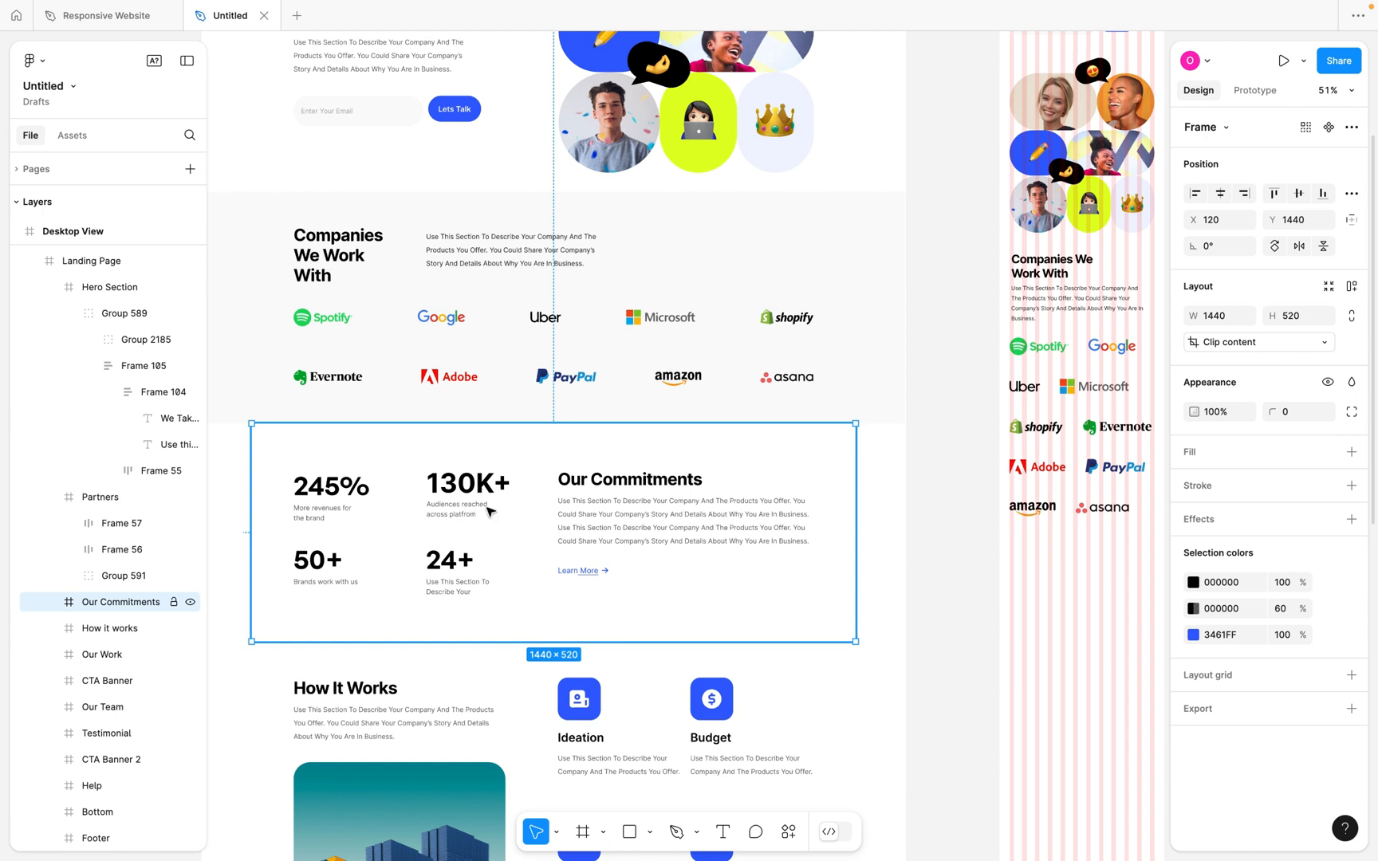
scroll(612, 532, down, 1)
scroll(574, 532, left, 1)
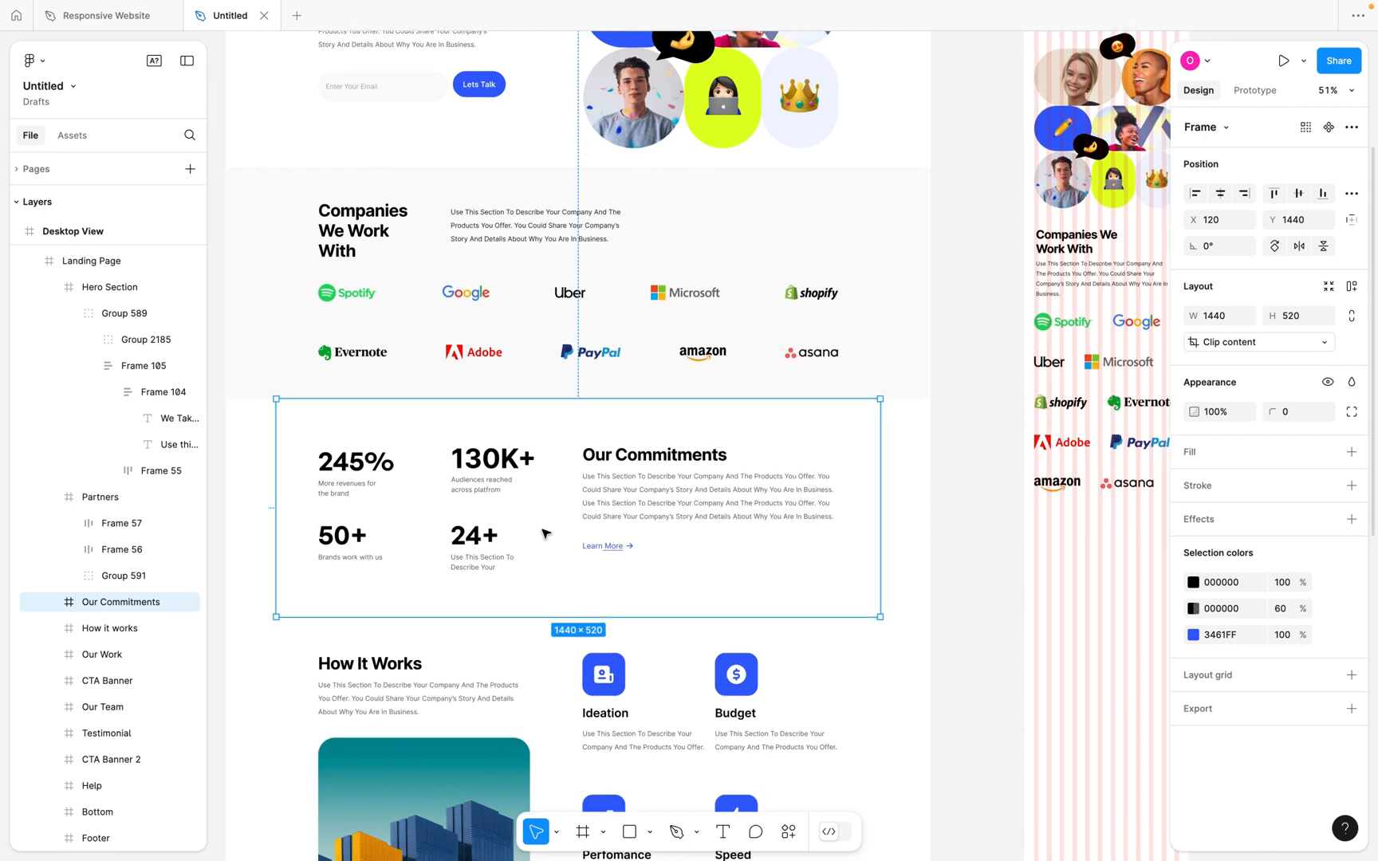
double_click(662, 504)
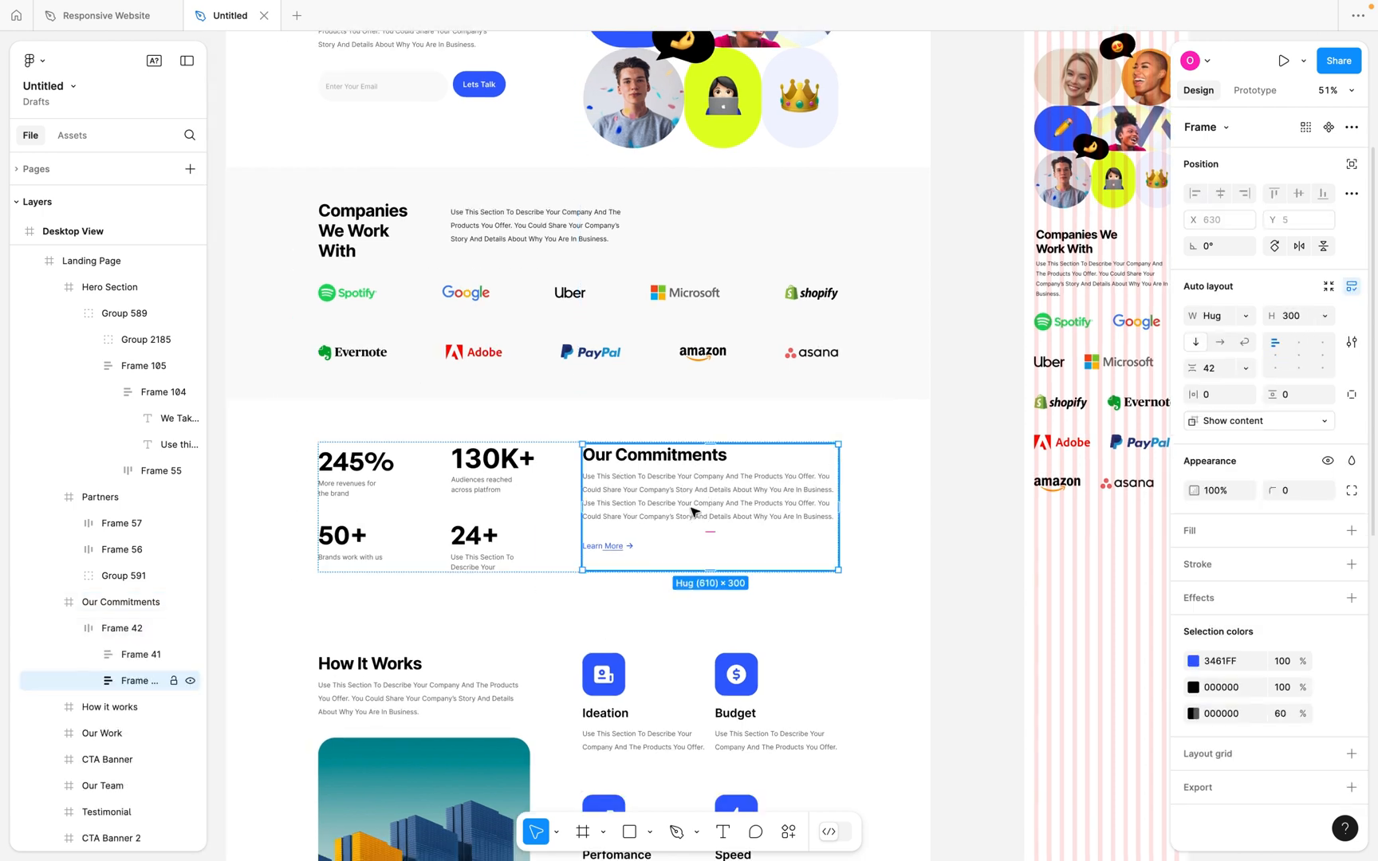
Copy the desktop layout's Our Commitments text block into the iPhone frame, below the partner logos.
click(489, 489)
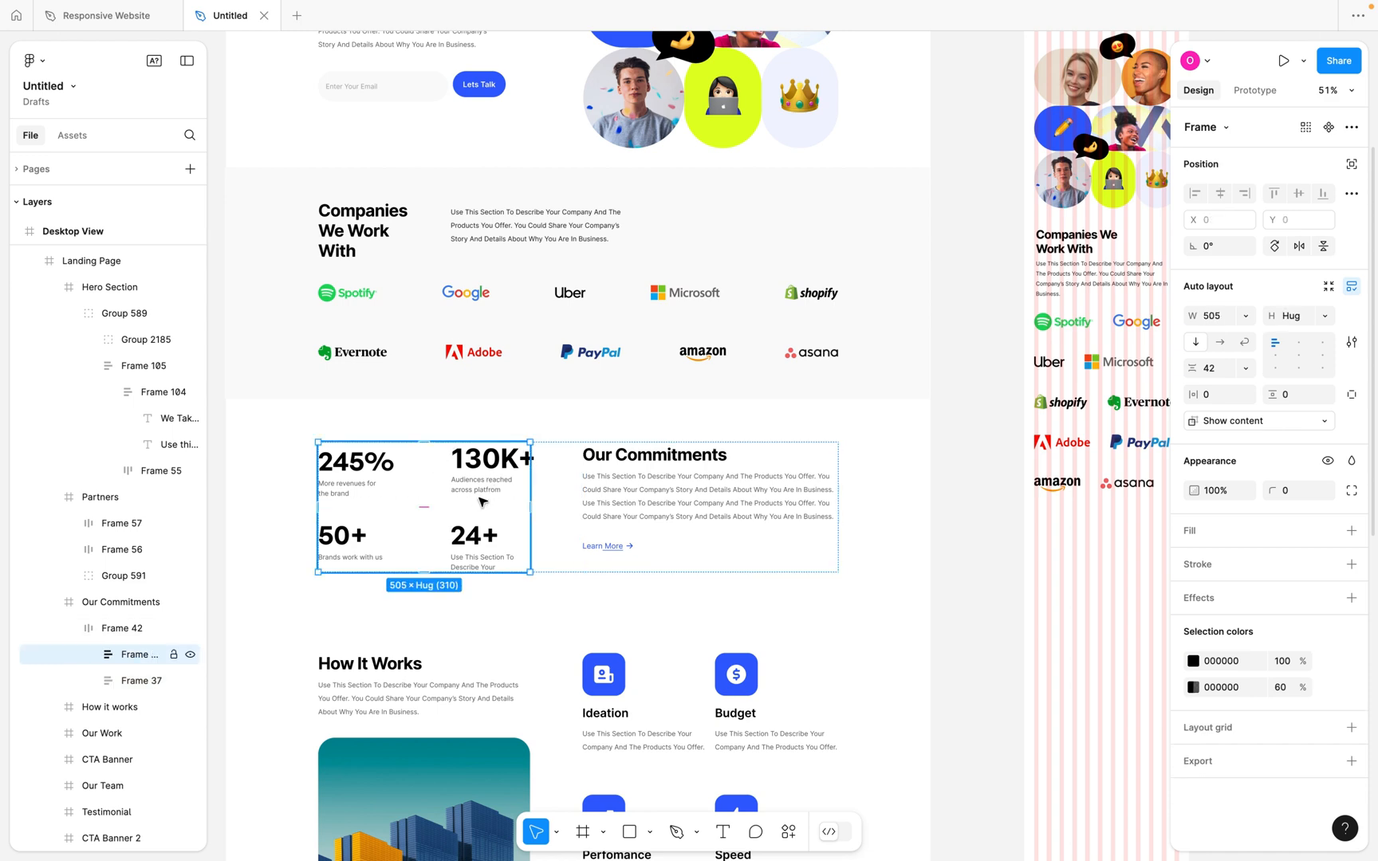
click(598, 505)
scroll(669, 511, right, 3)
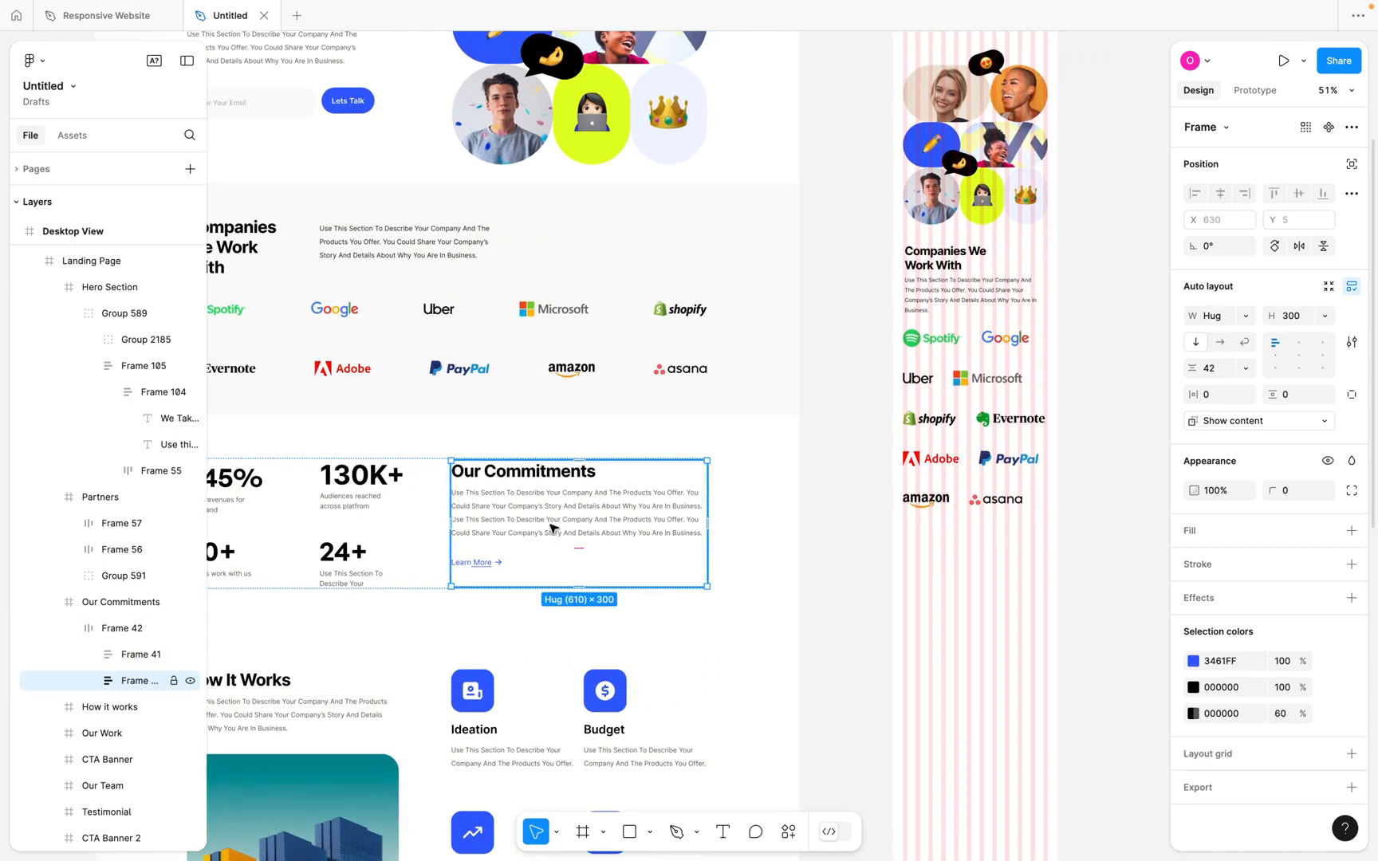
click(551, 524)
drag(551, 524, 1004, 575)
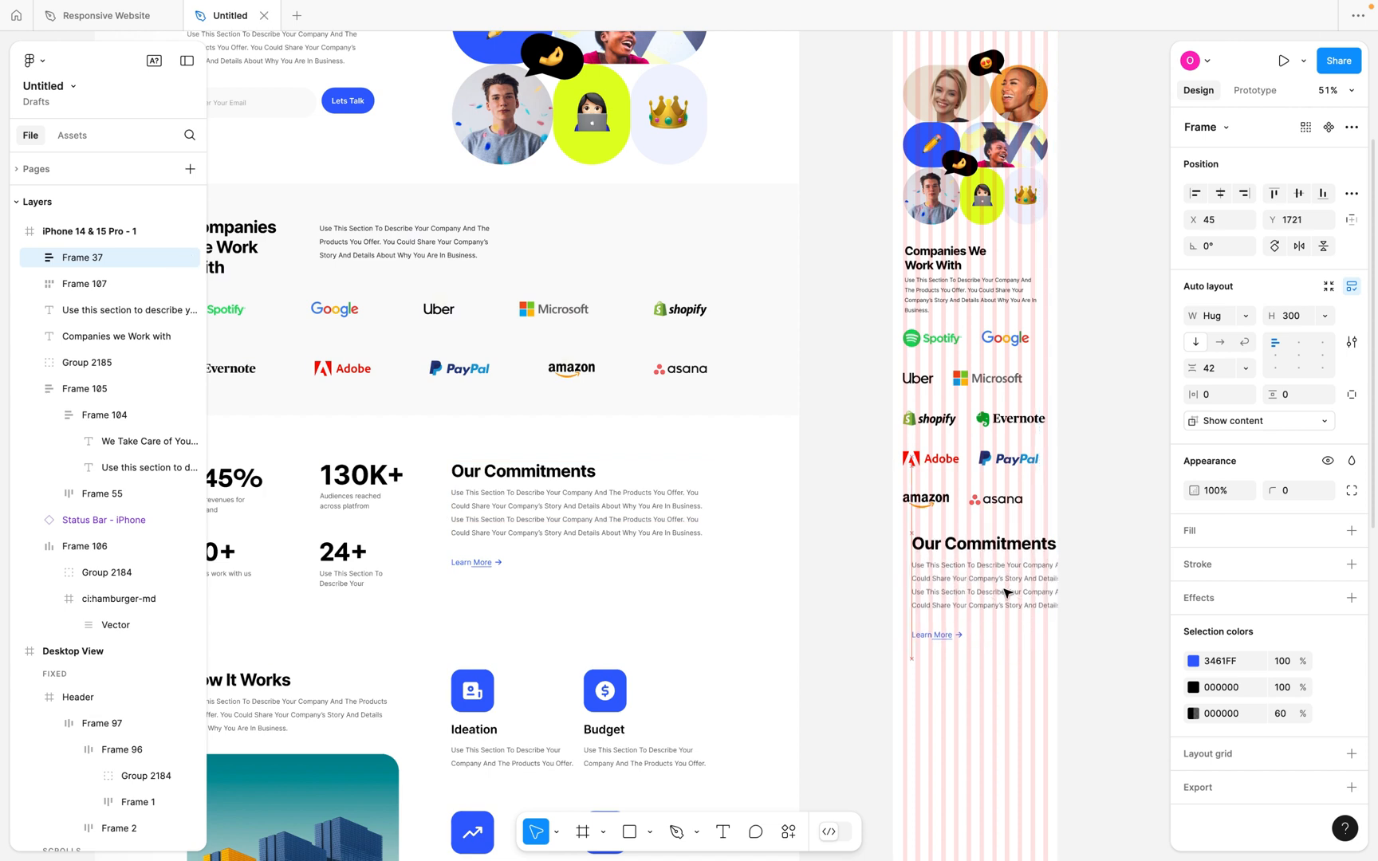
Set the mobile Our Commitments heading to font size 28, matching the Companies We Work With heading.
double_click(941, 266)
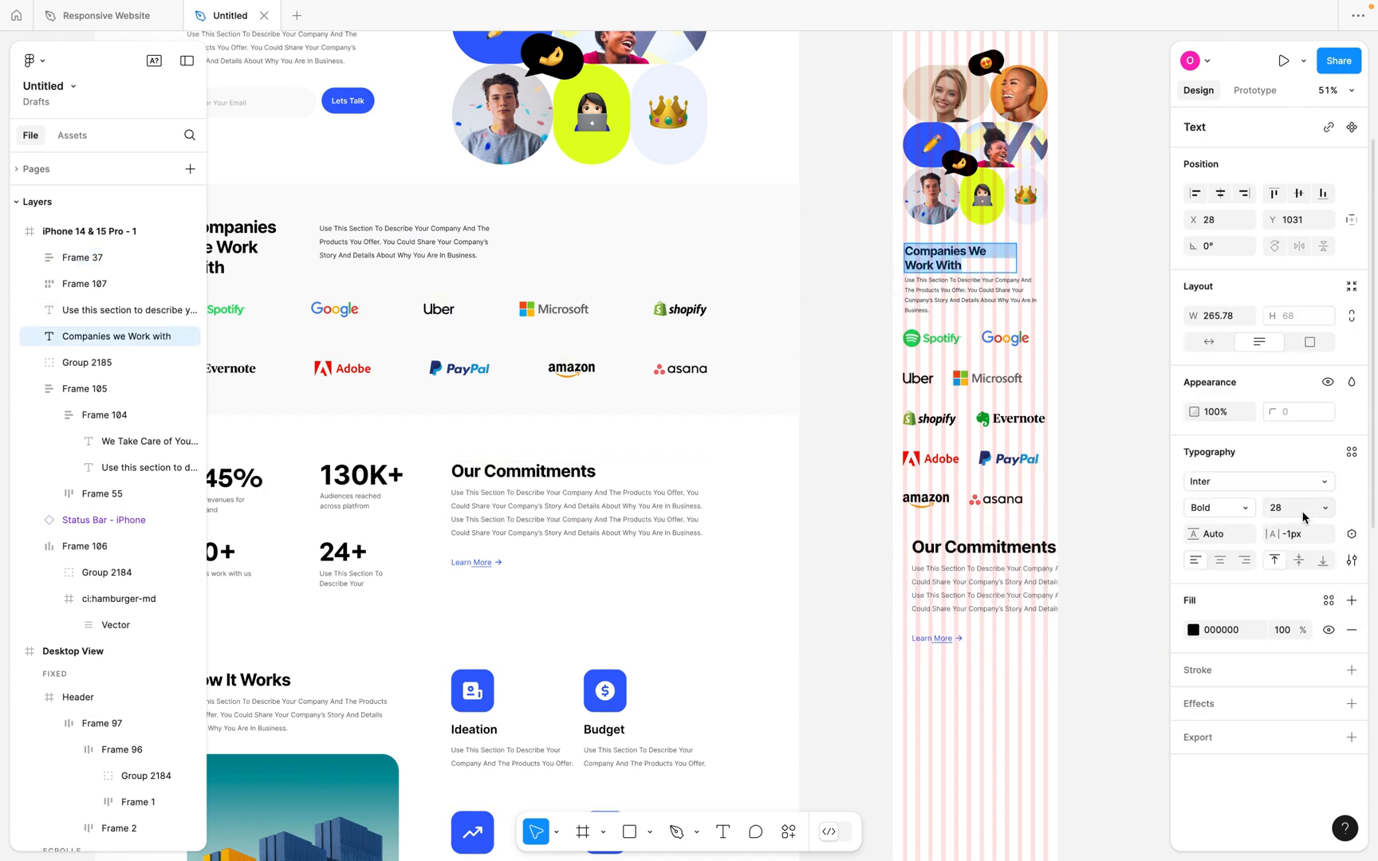
double_click(972, 550)
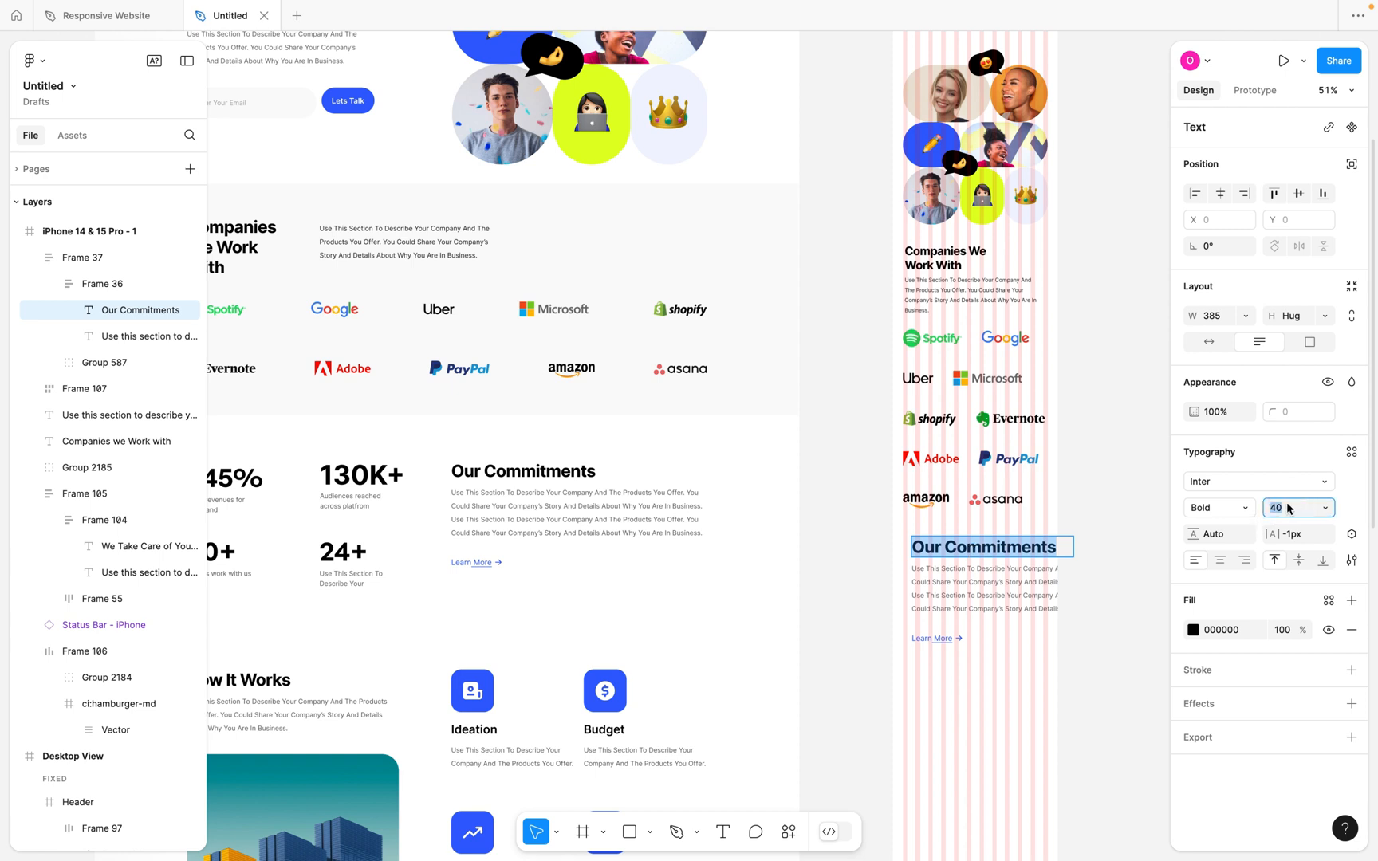
text(28)
key(Return)
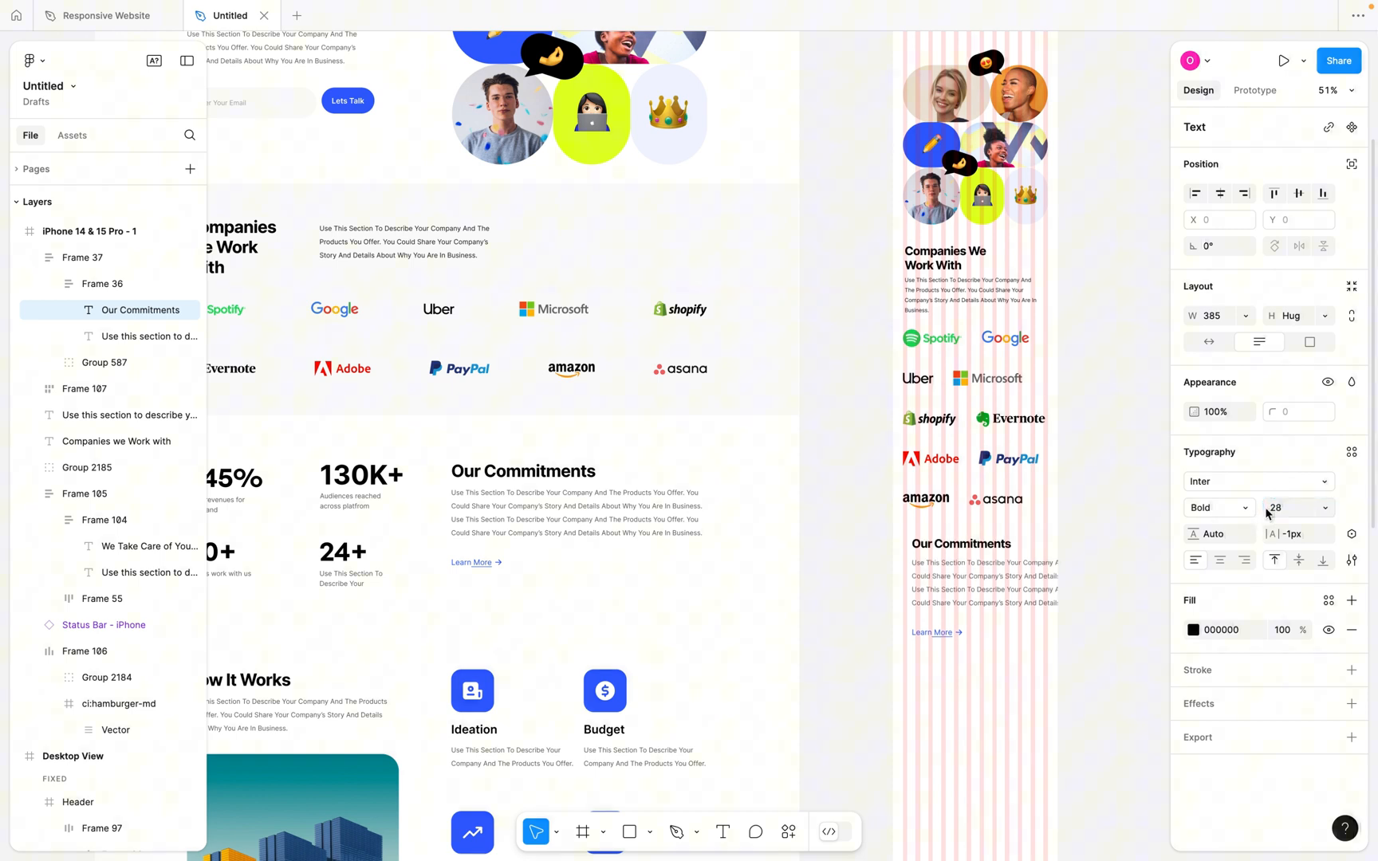
Set the mobile Our Commitments paragraph to font size 13 and line height 24, matching the paragraph in the partners section.
double_click(969, 590)
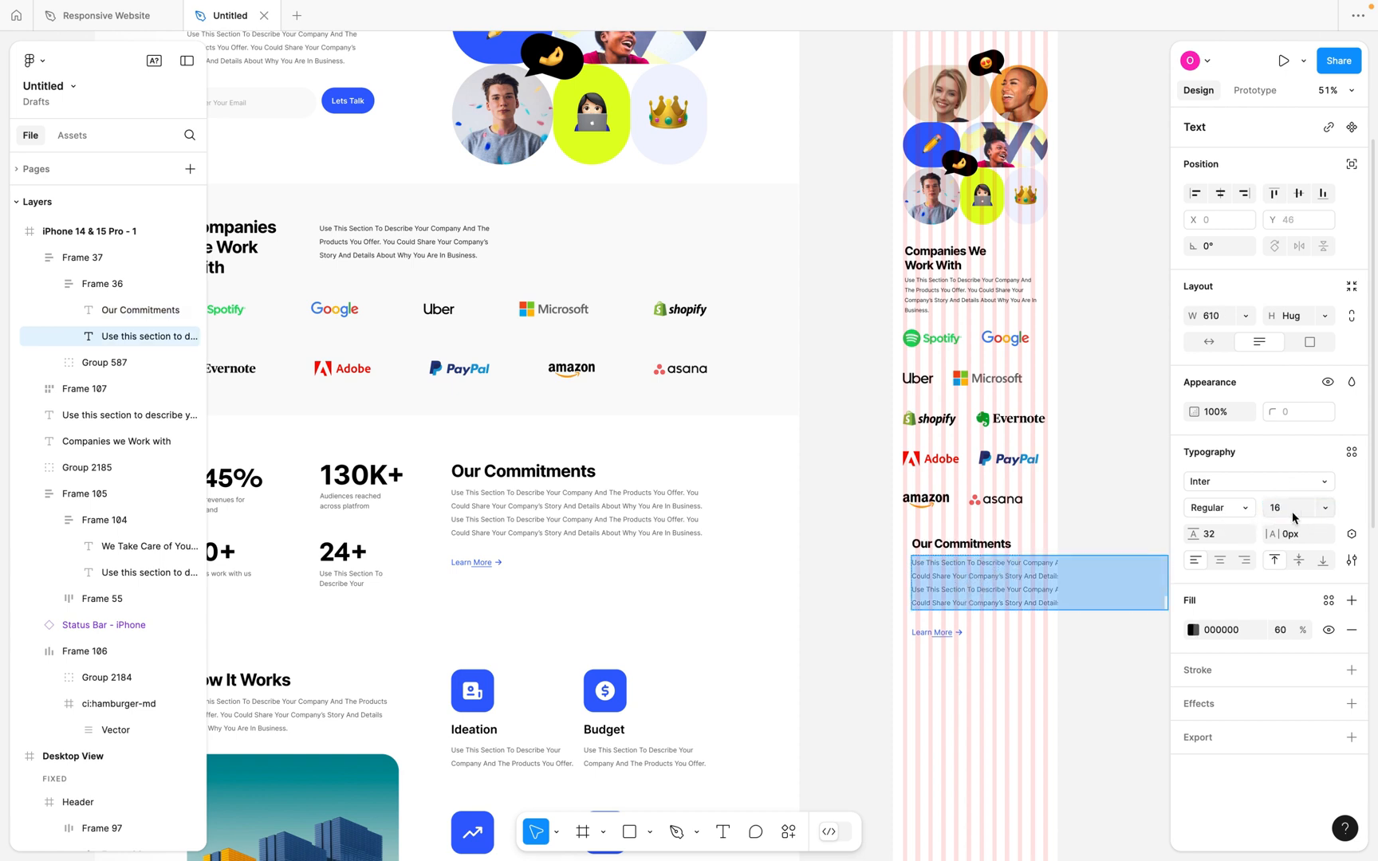
text(13)
key(Return)
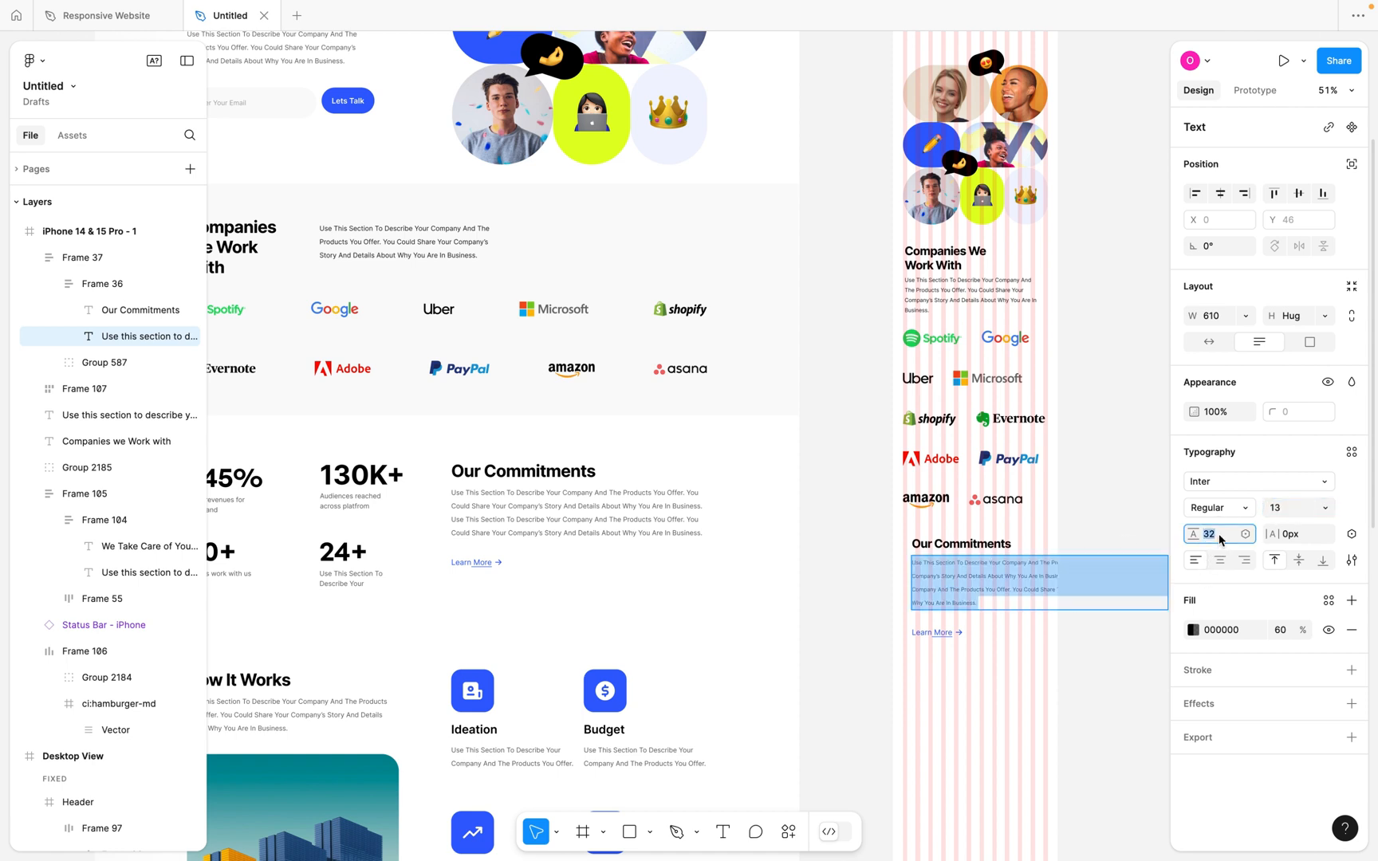
key(Down)
key(Down)
key(Down)
key(Down)
key(Down)
key(Down)
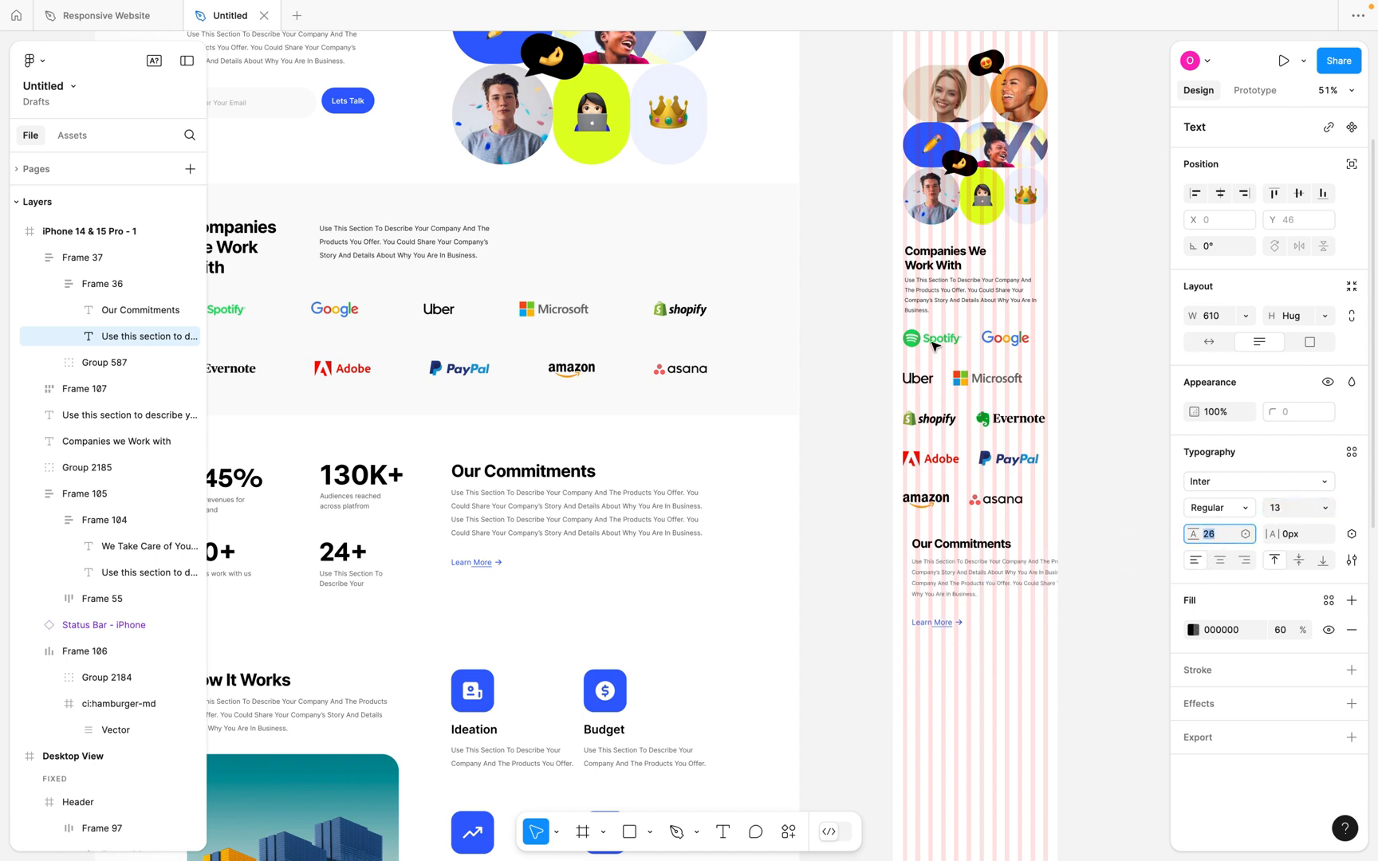
double_click(938, 290)
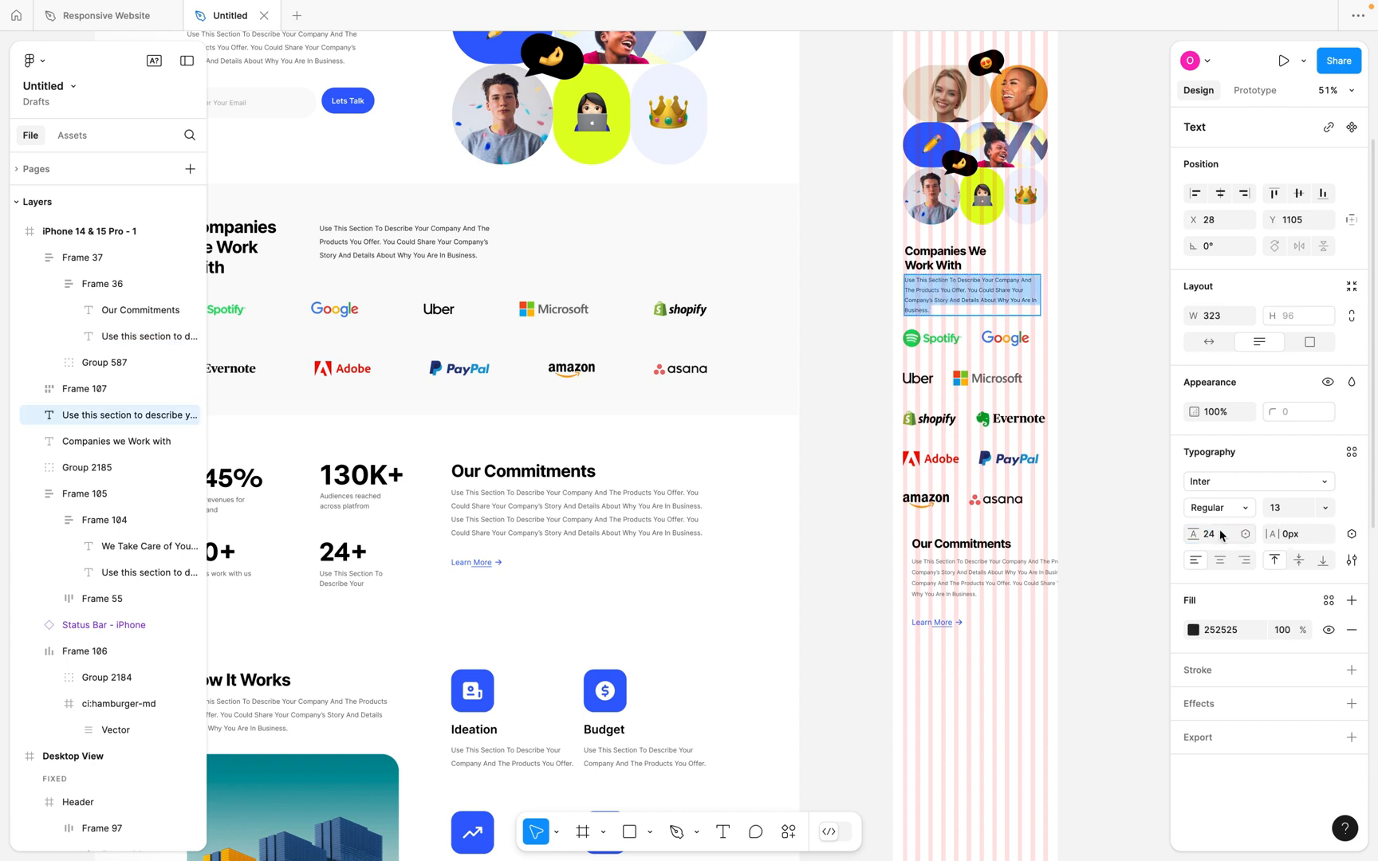
double_click(934, 579)
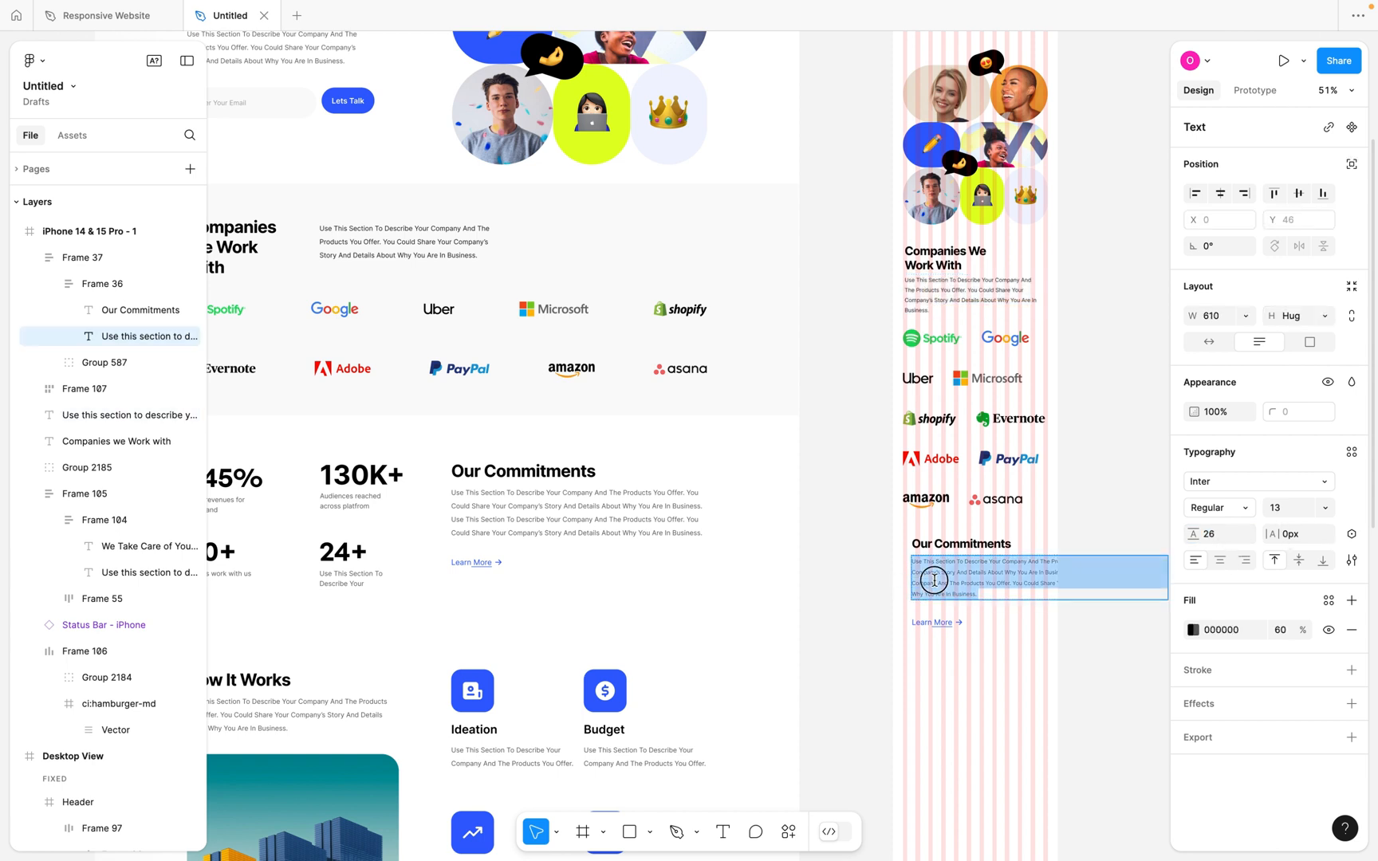
click(1218, 538)
key(Down)
key(Down)
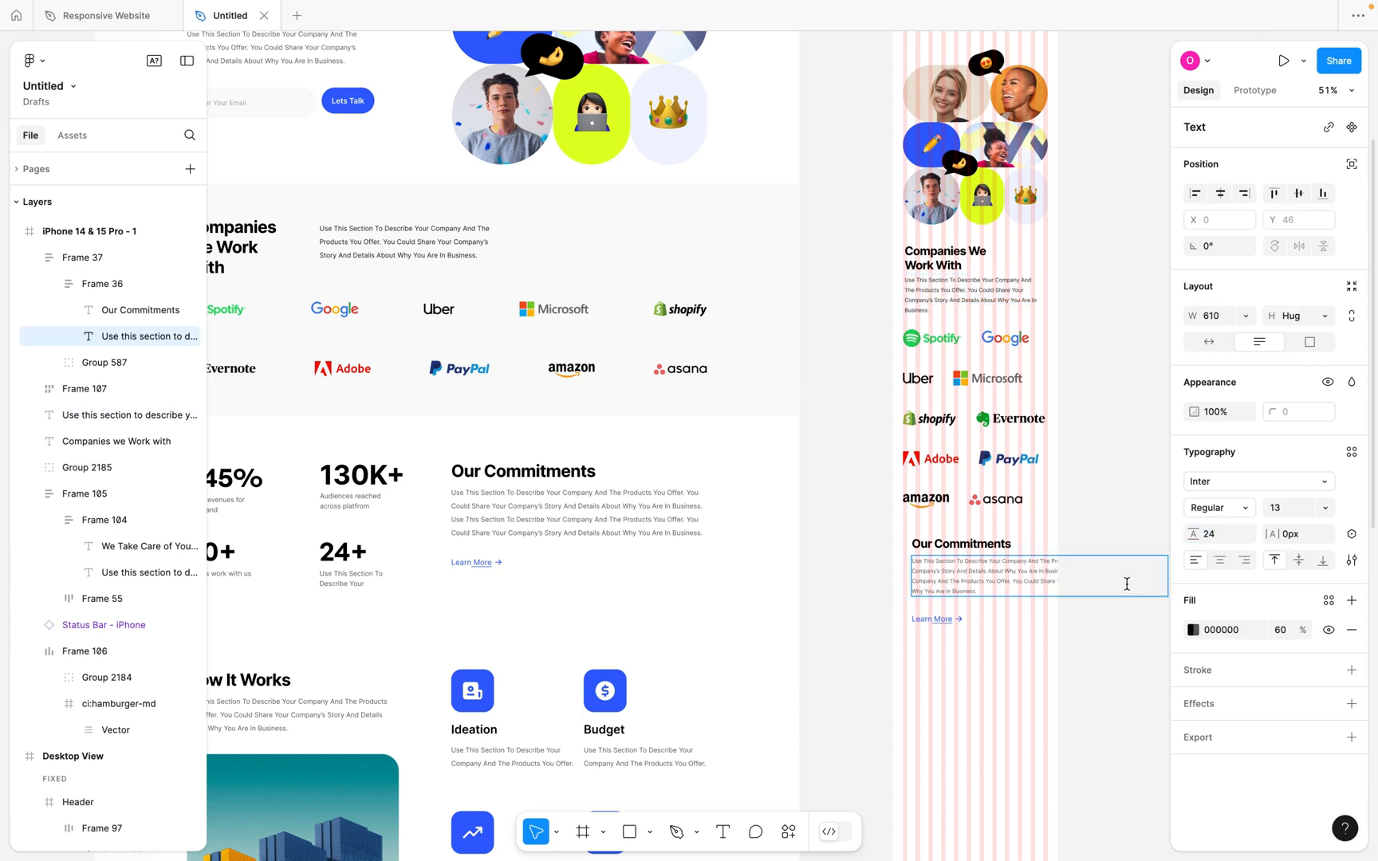
Narrow the mobile Our Commitments paragraph to 322 wide so that its text wraps inside the iPhone frame.
scroll(1125, 581, up, 5)
scroll(1061, 676, right, 5)
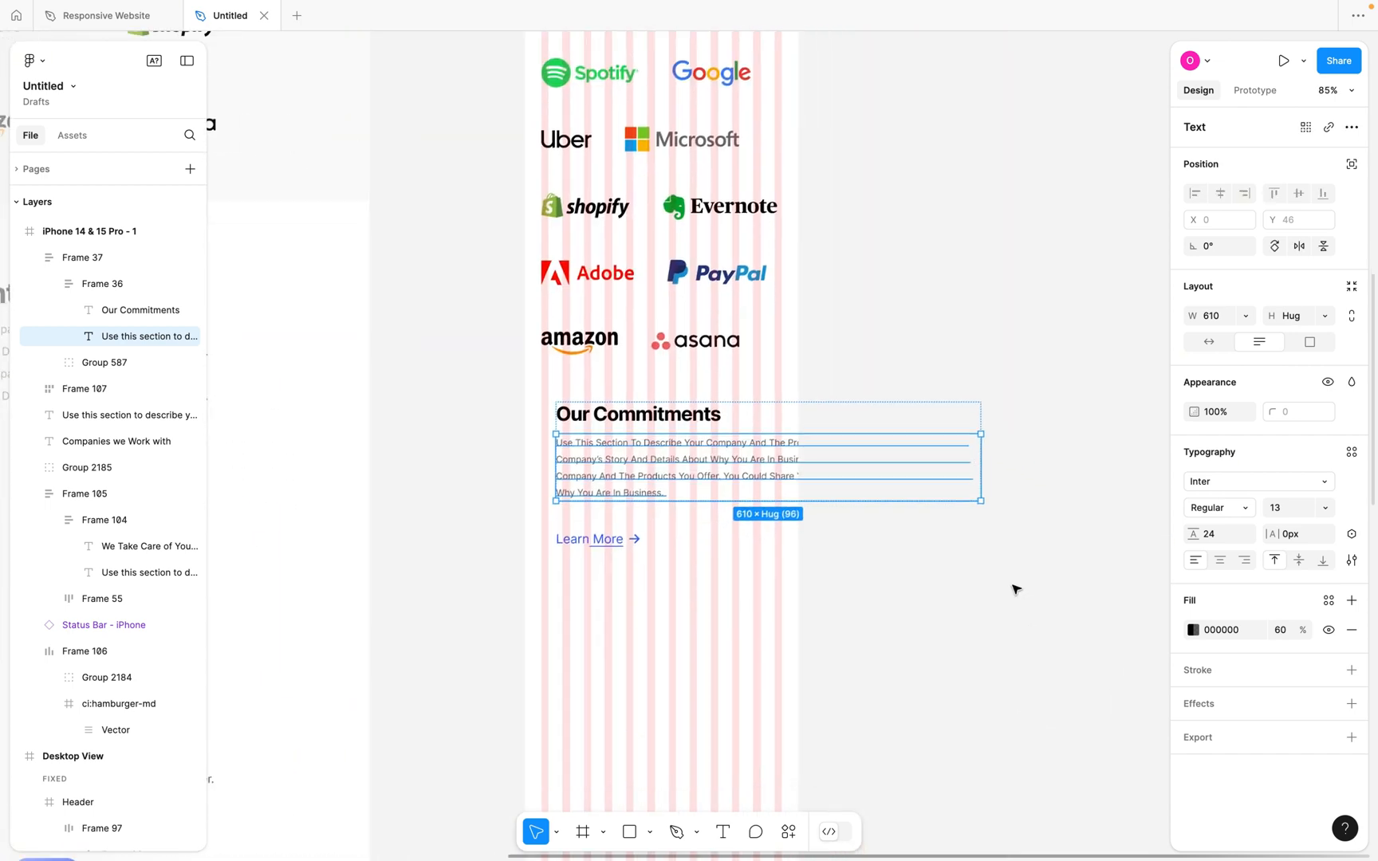
click(1015, 582)
double_click(763, 452)
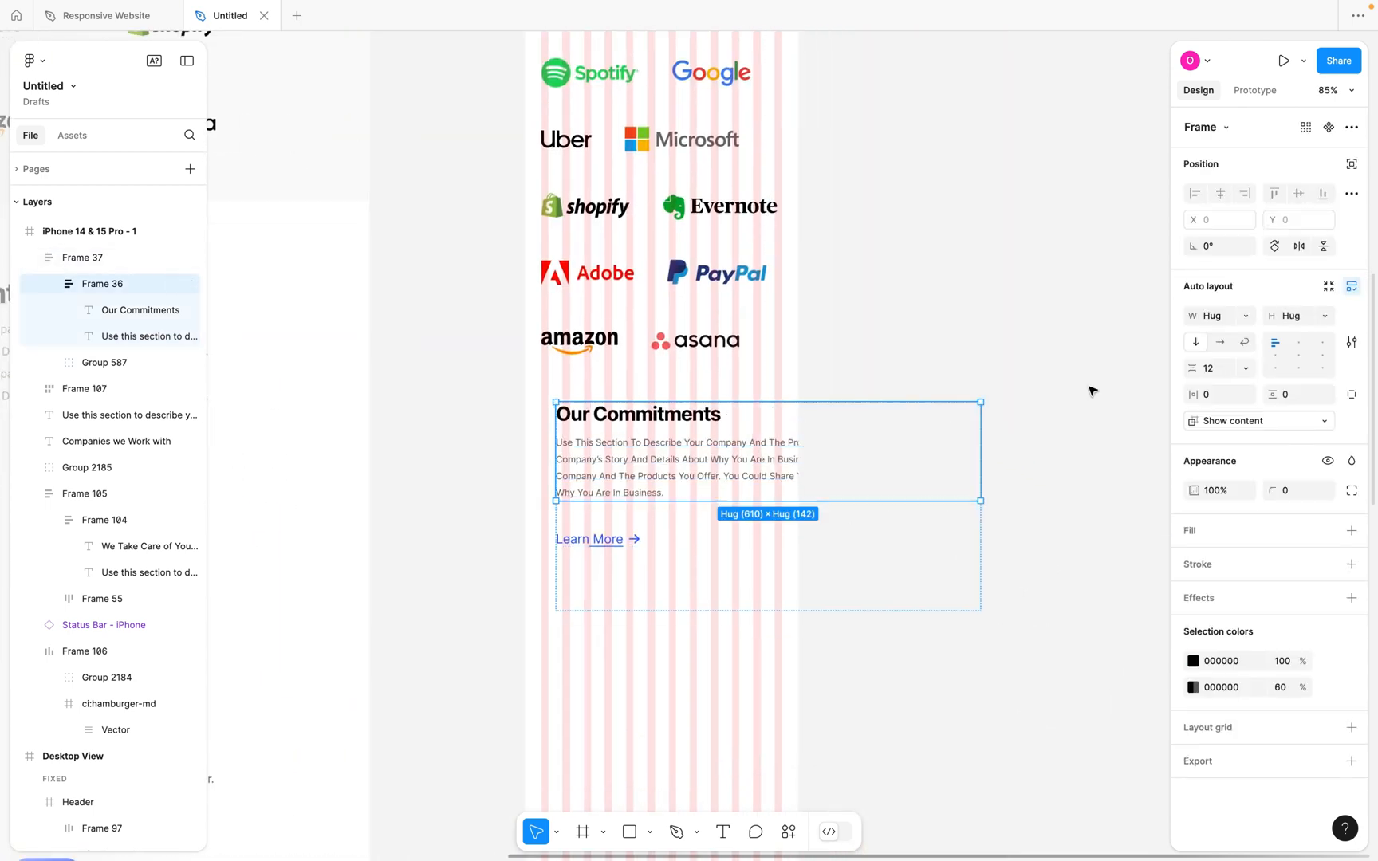
click(766, 456)
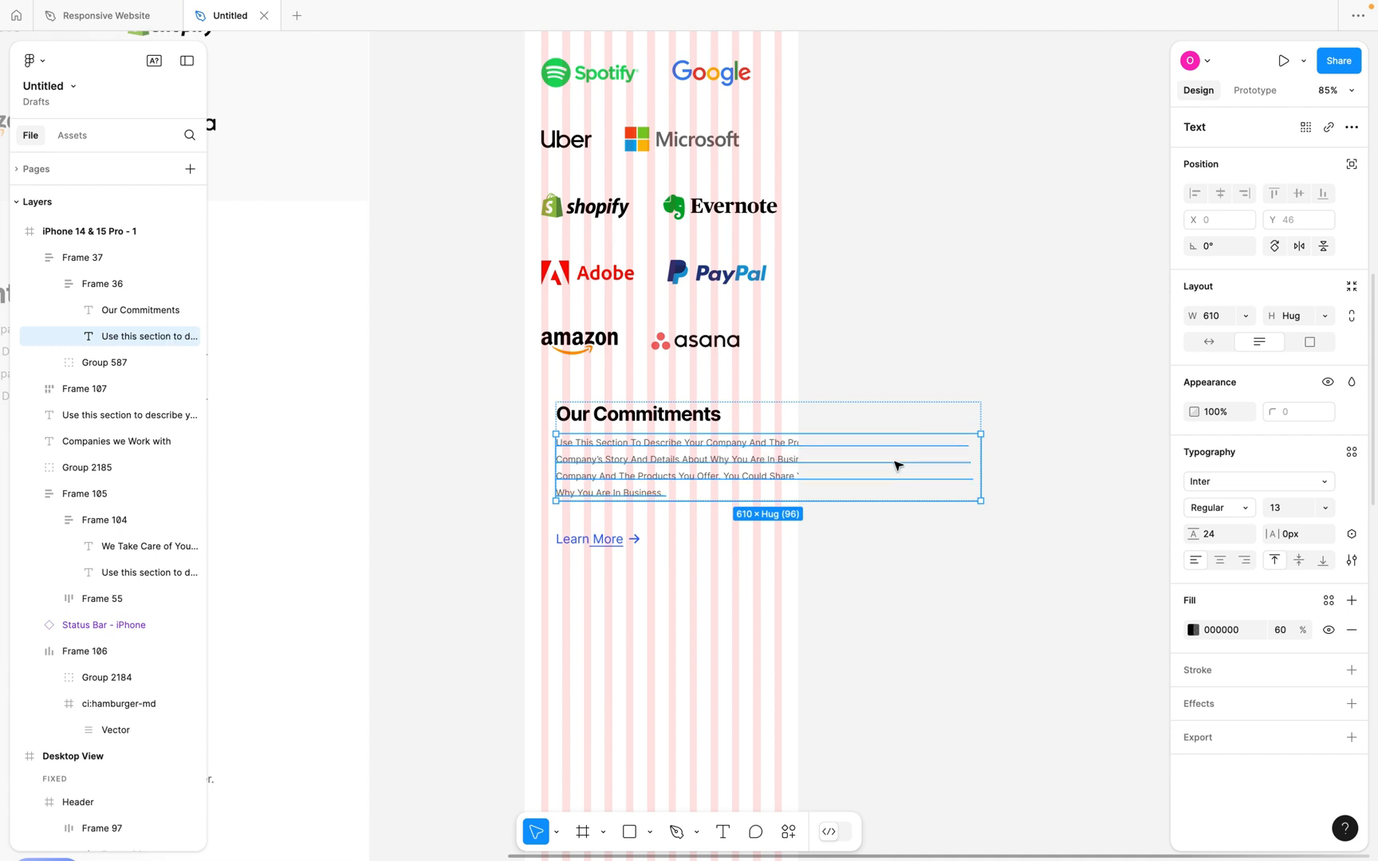
click(982, 466)
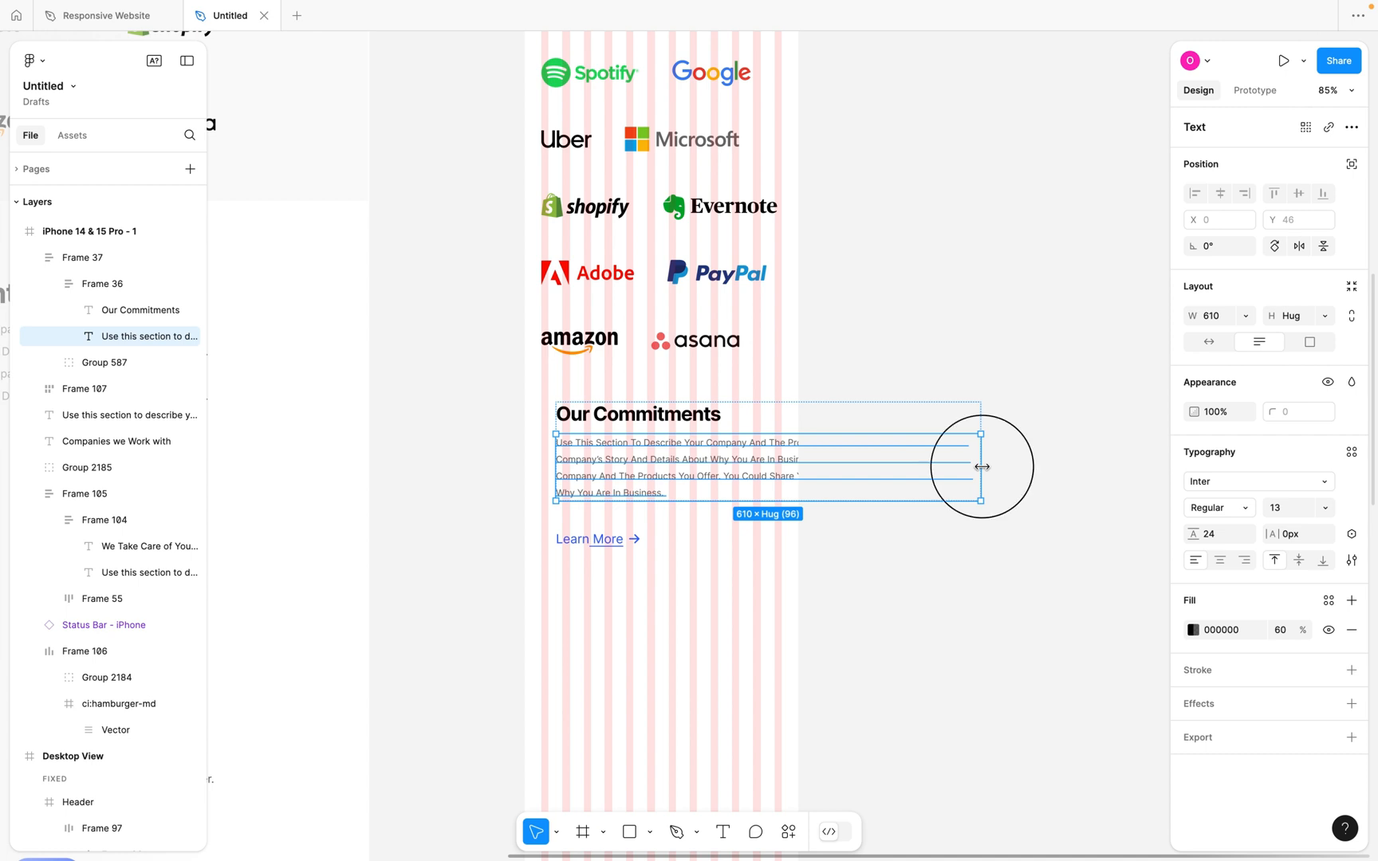
drag(981, 467, 976, 467)
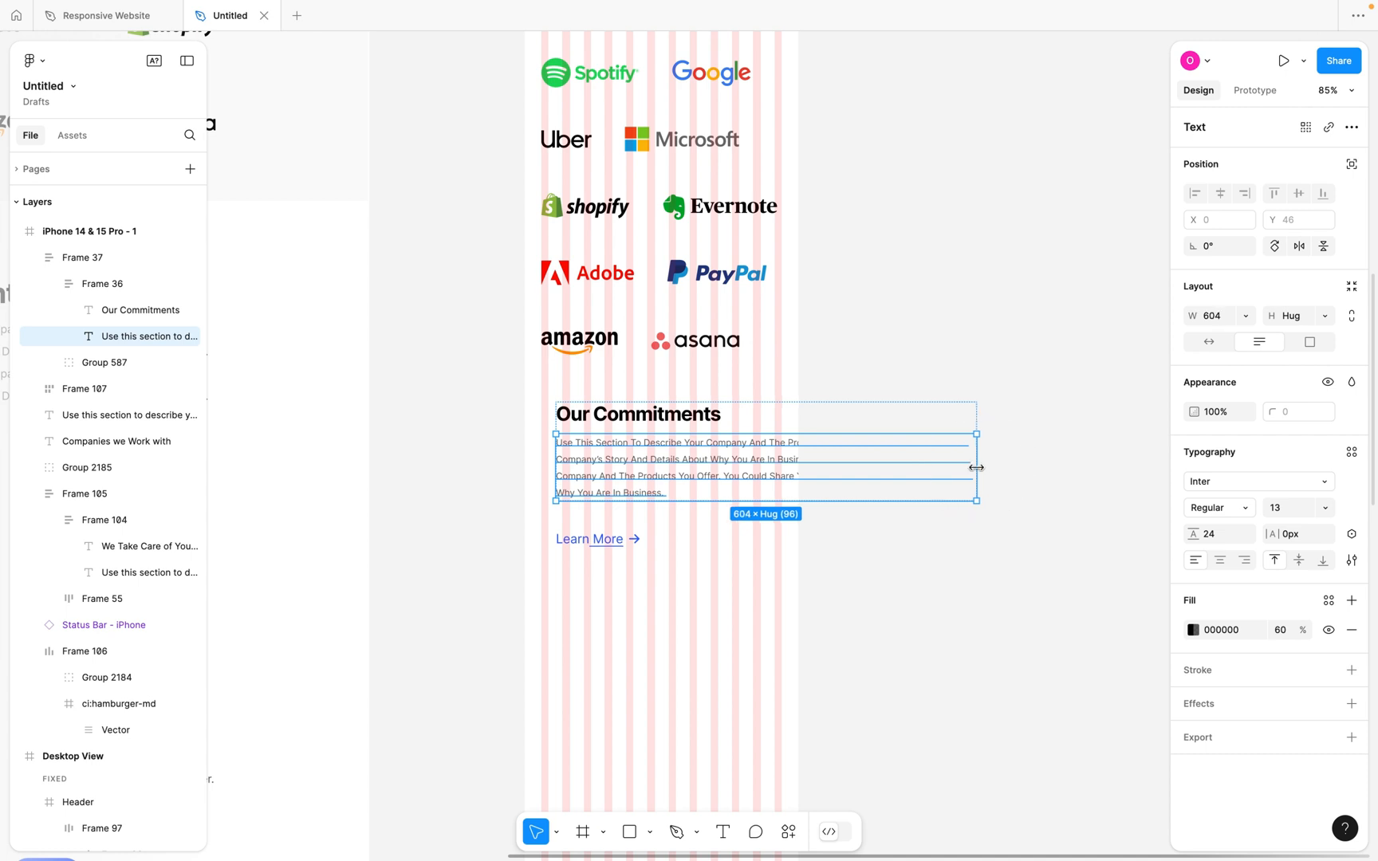
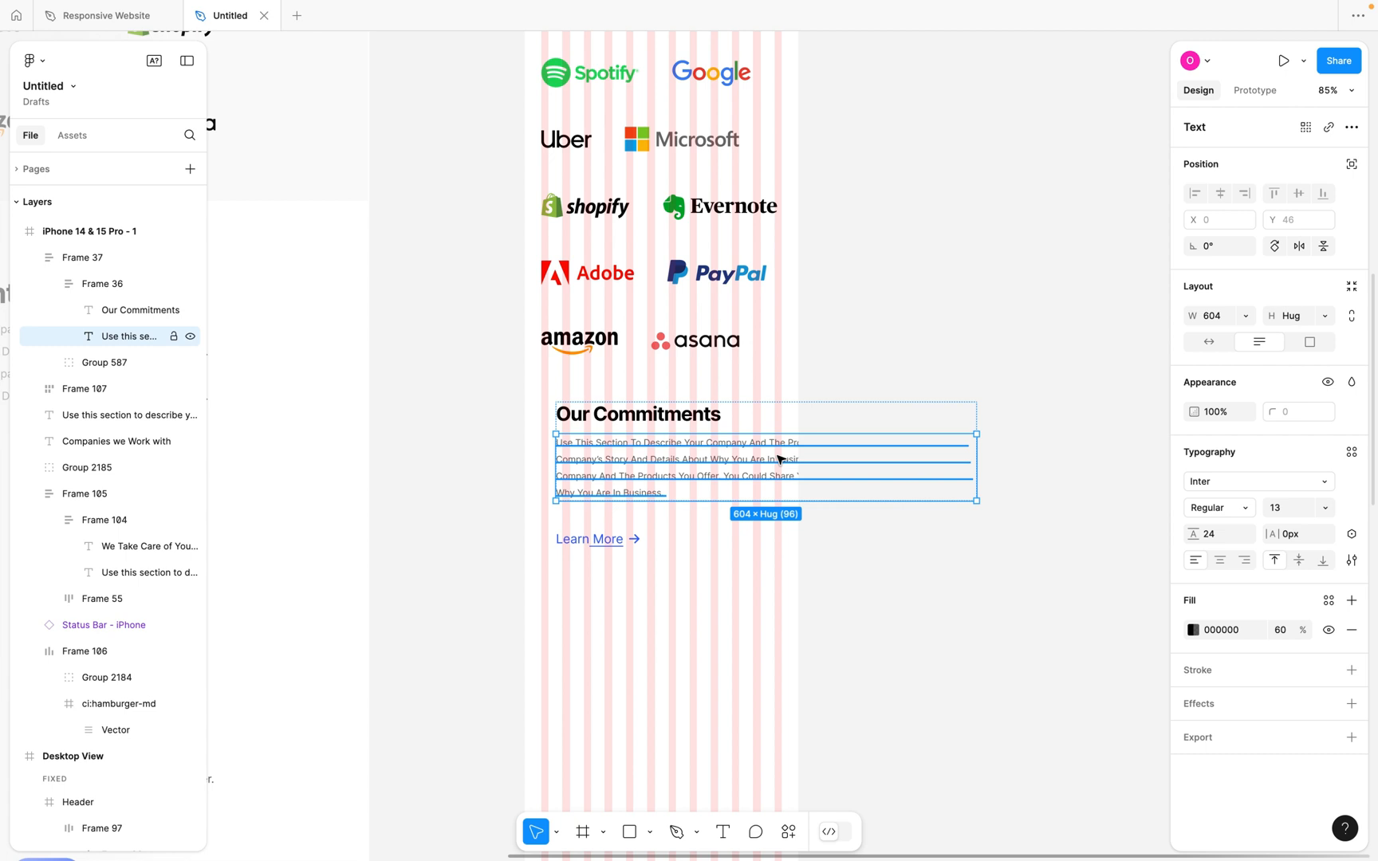
drag(977, 473, 780, 474)
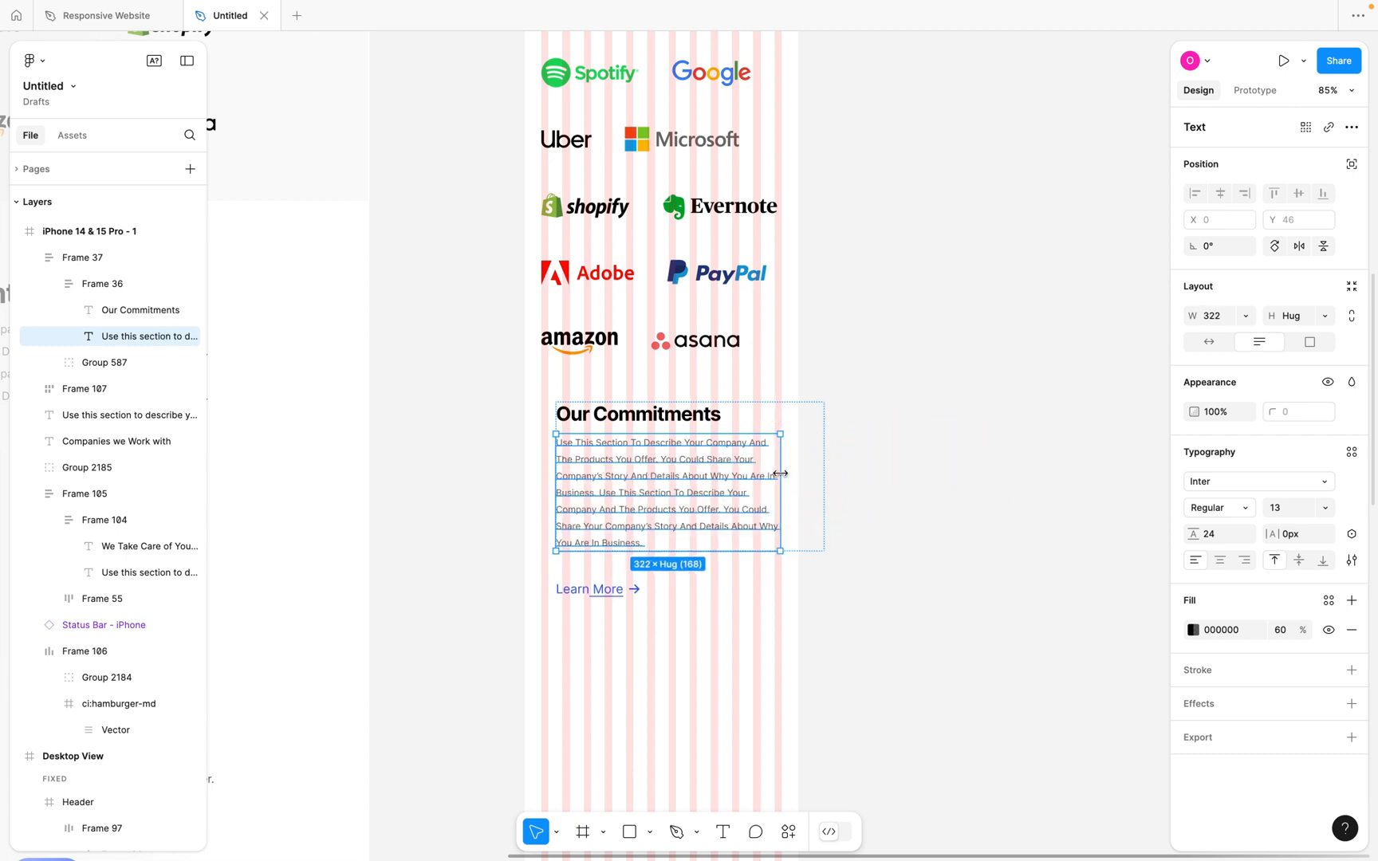
Narrow the whole mobile Our Commitments frame to 322 wide and align it with the first grid column at X 24.
click(826, 456)
click(698, 413)
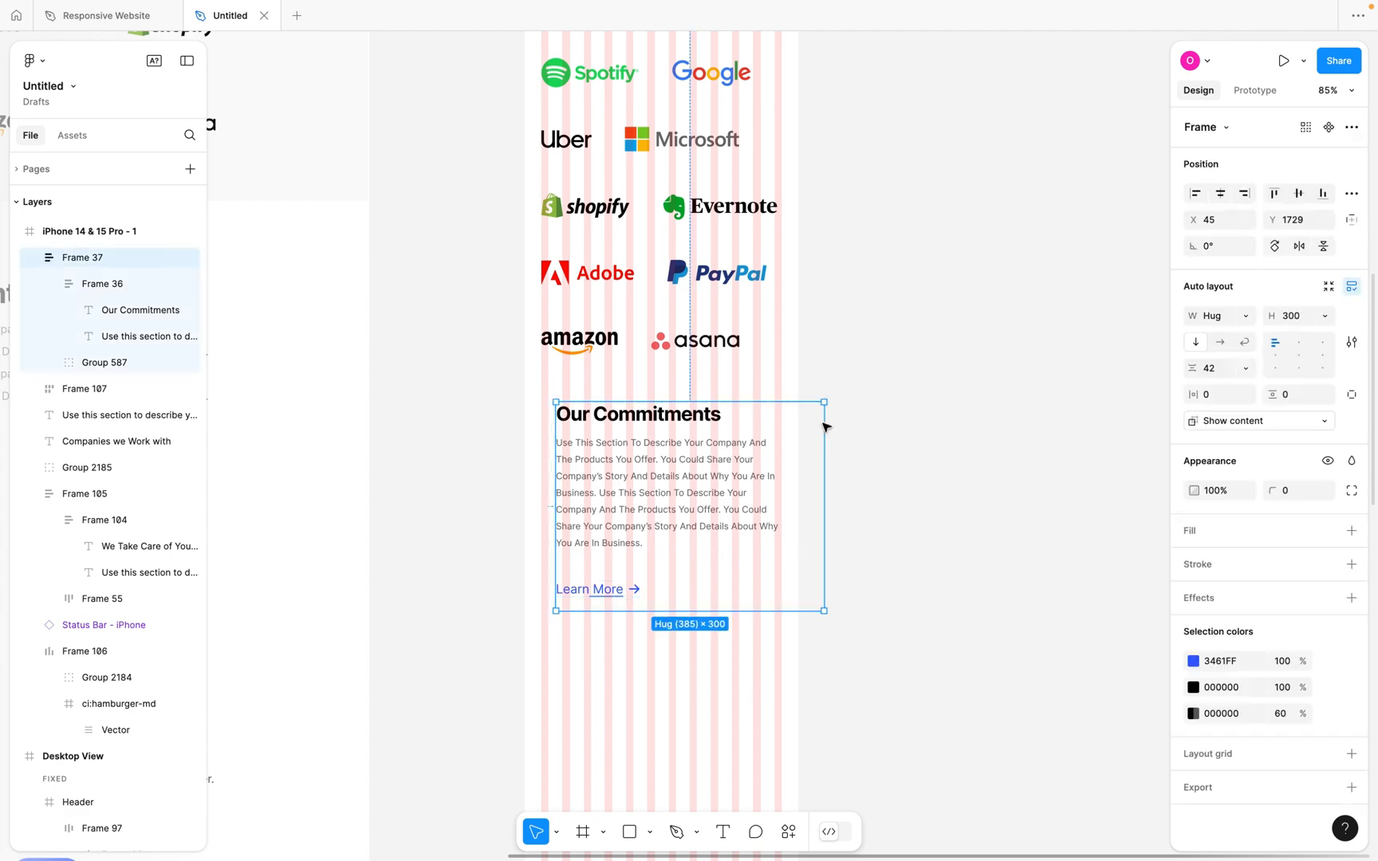
drag(825, 424, 780, 425)
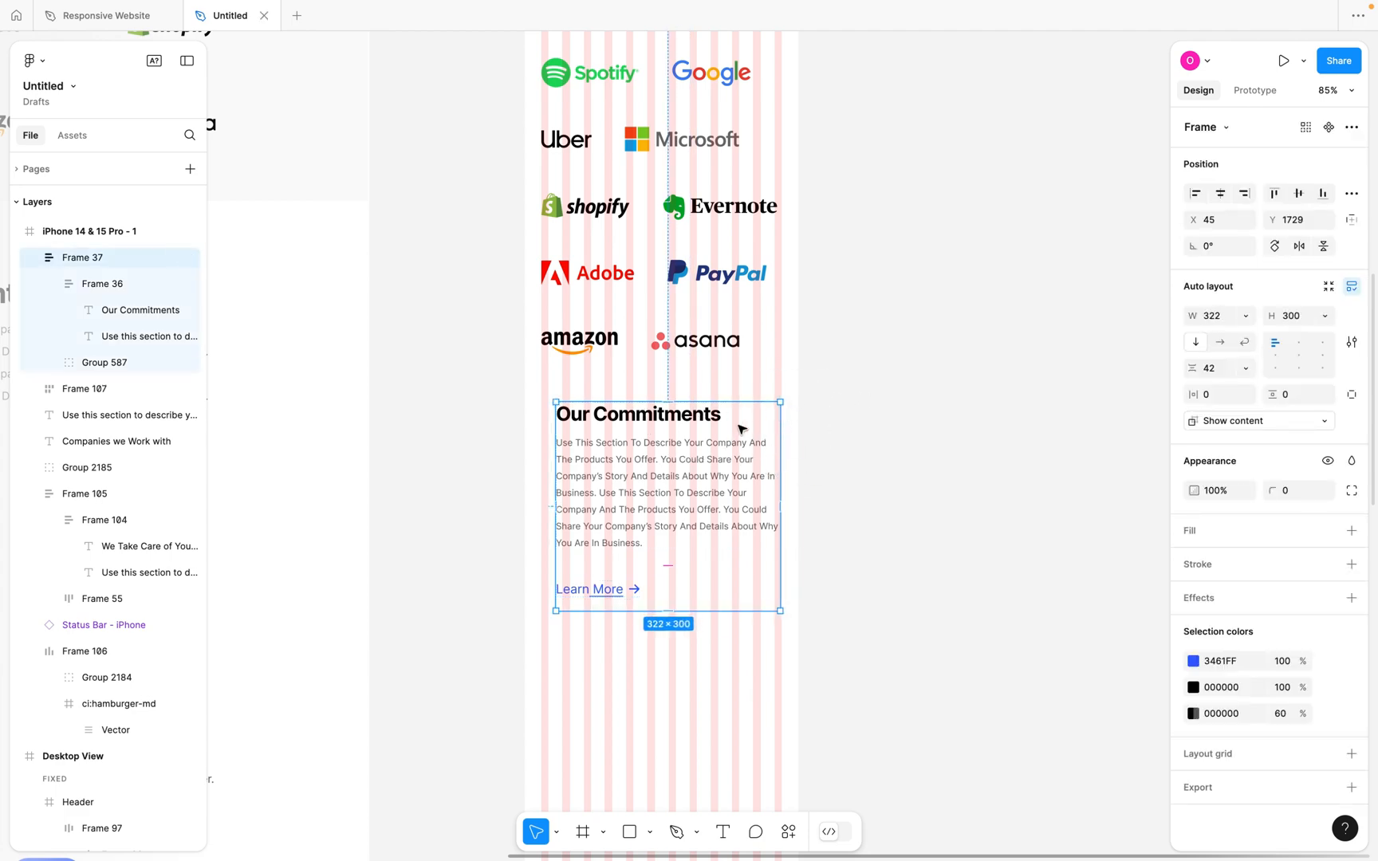
scroll(627, 428, up, 5)
click(622, 431)
mouse_move(623, 430)
mouse_down()
mouse_move(596, 412)
mouse_move(599, 422)
mouse_up()
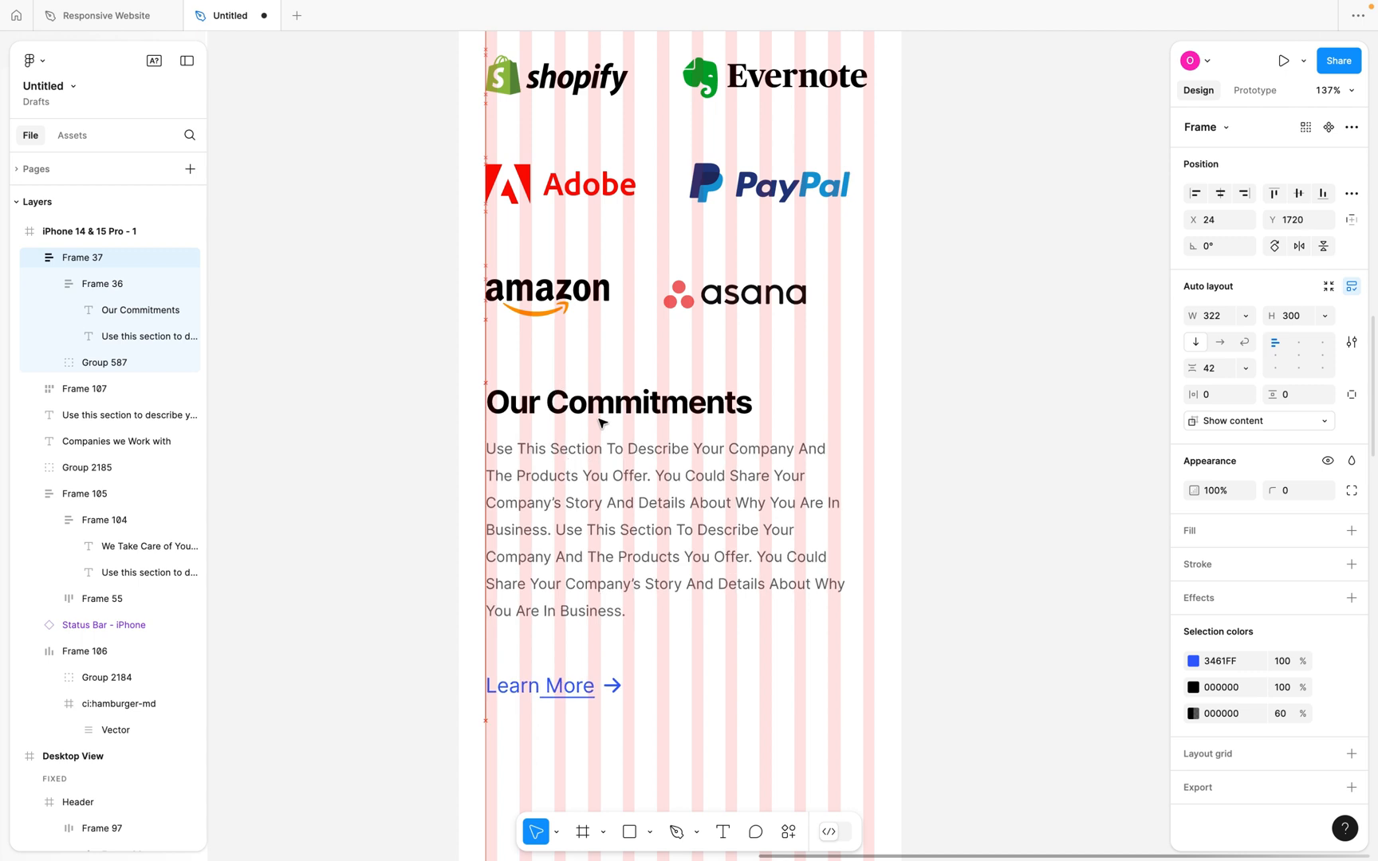
Resize the inner frame holding the Our Commitments heading and paragraph to 344 wide, with the outer frame's width set to Hug.
click(764, 474)
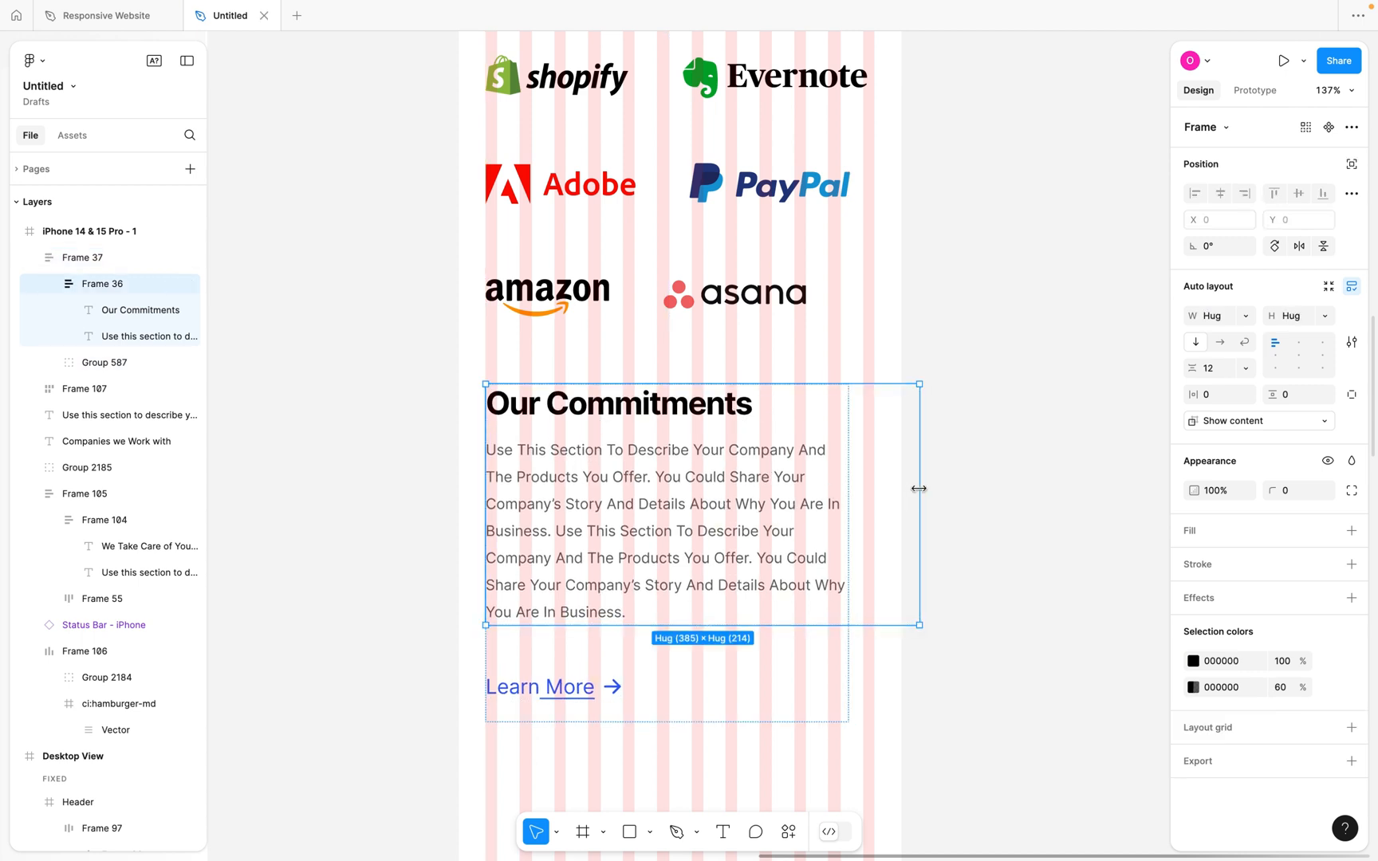
drag(919, 491, 874, 491)
drag(874, 491, 876, 491)
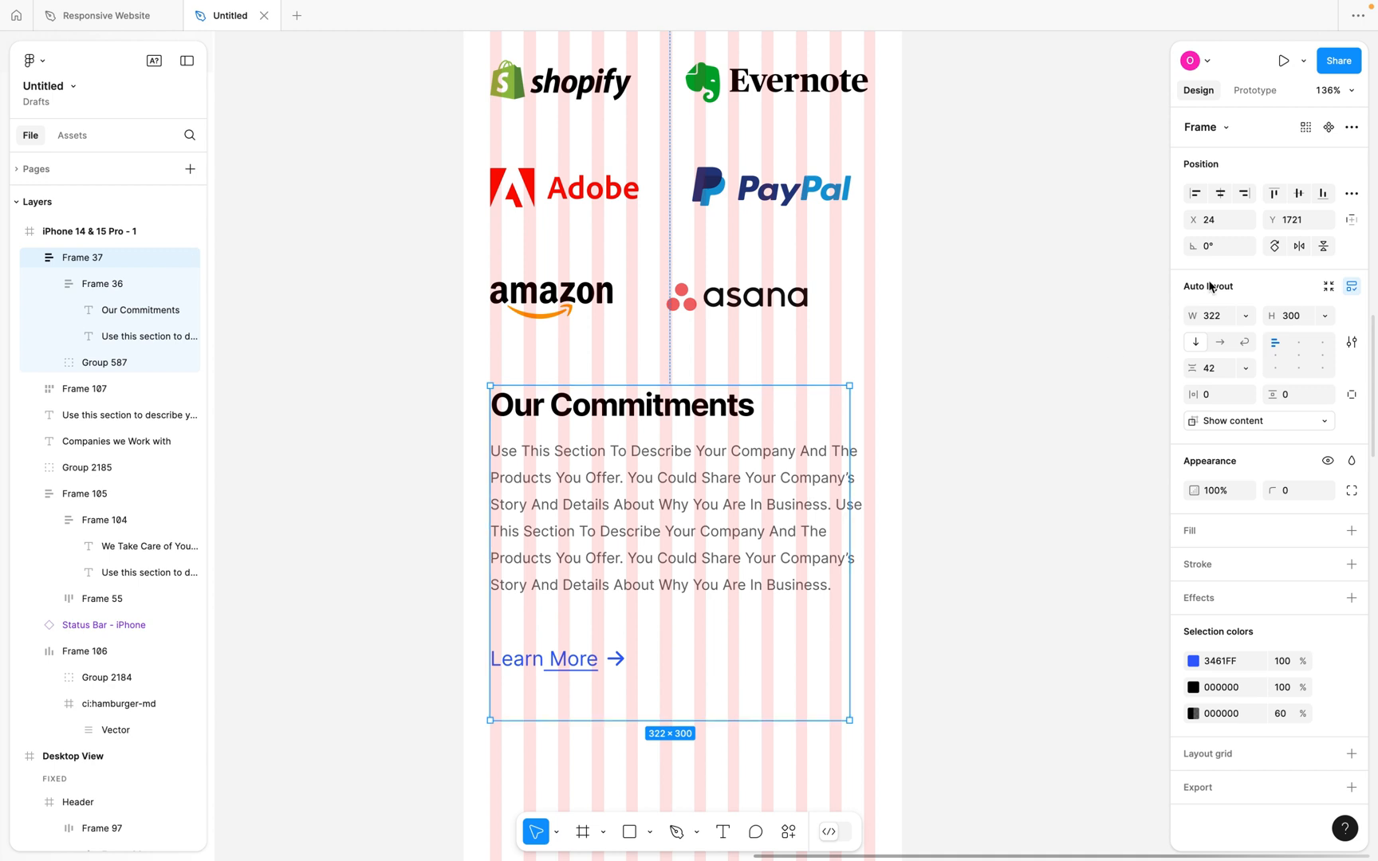
click(1245, 316)
click(1253, 334)
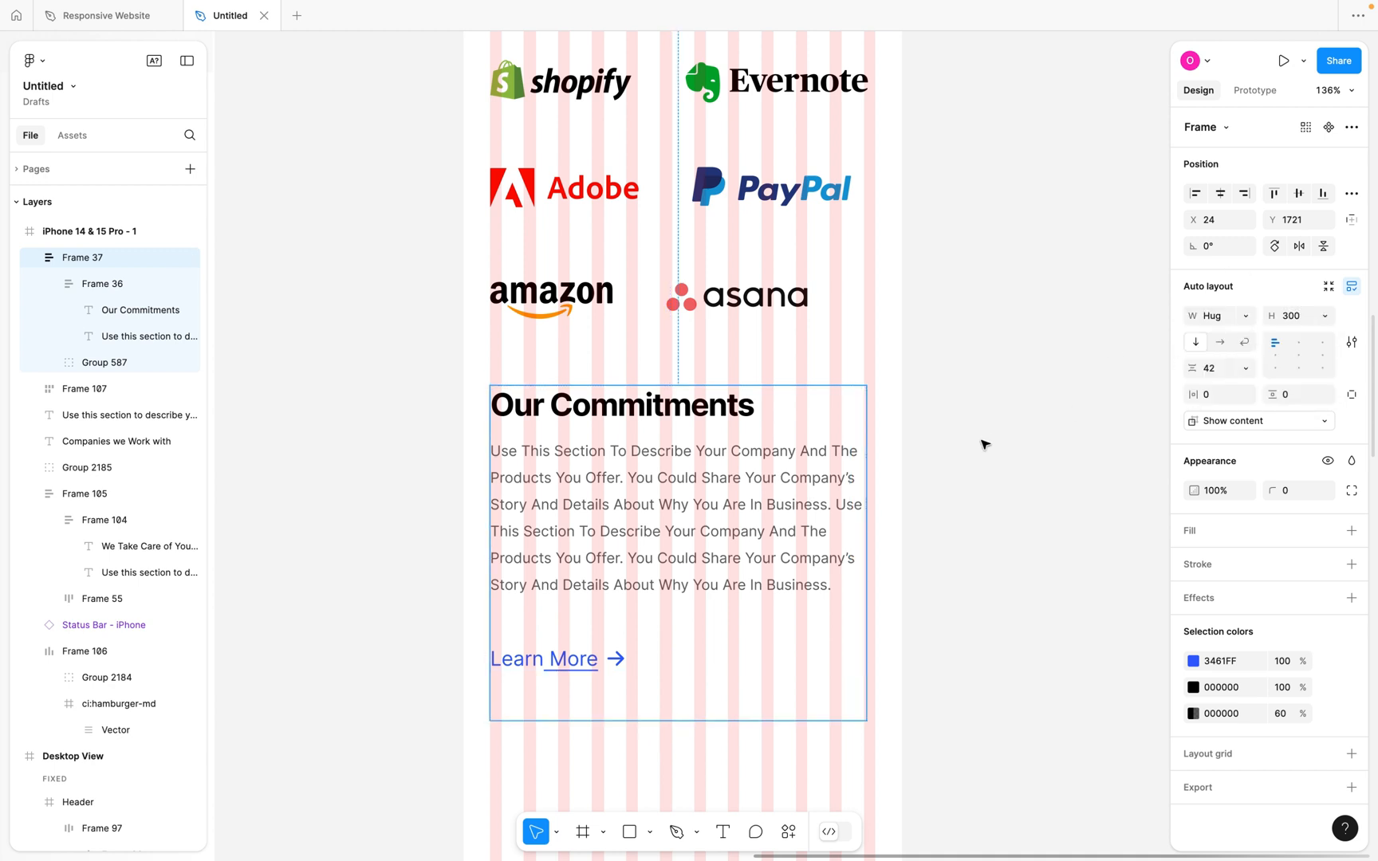
click(760, 510)
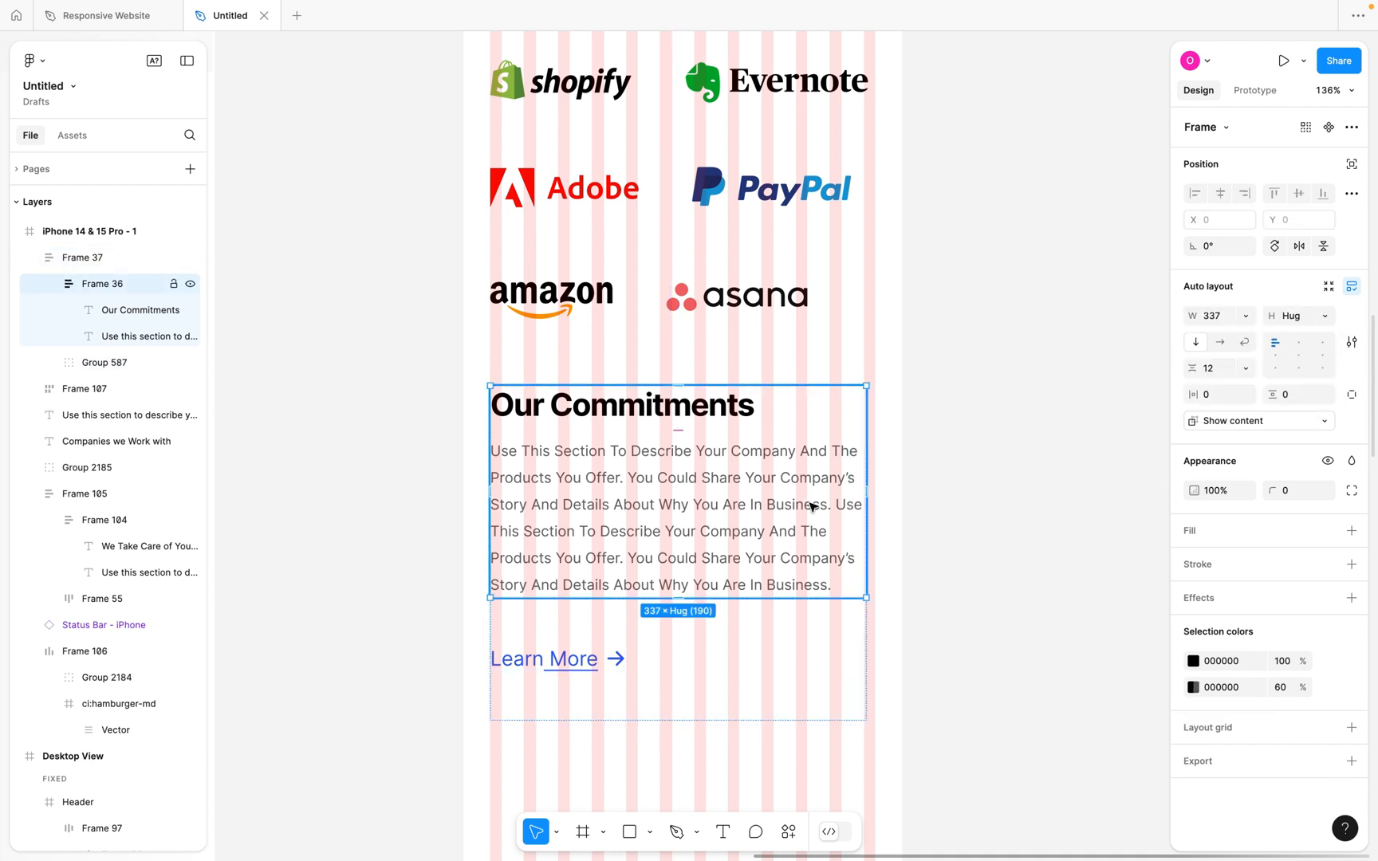
drag(865, 463, 873, 463)
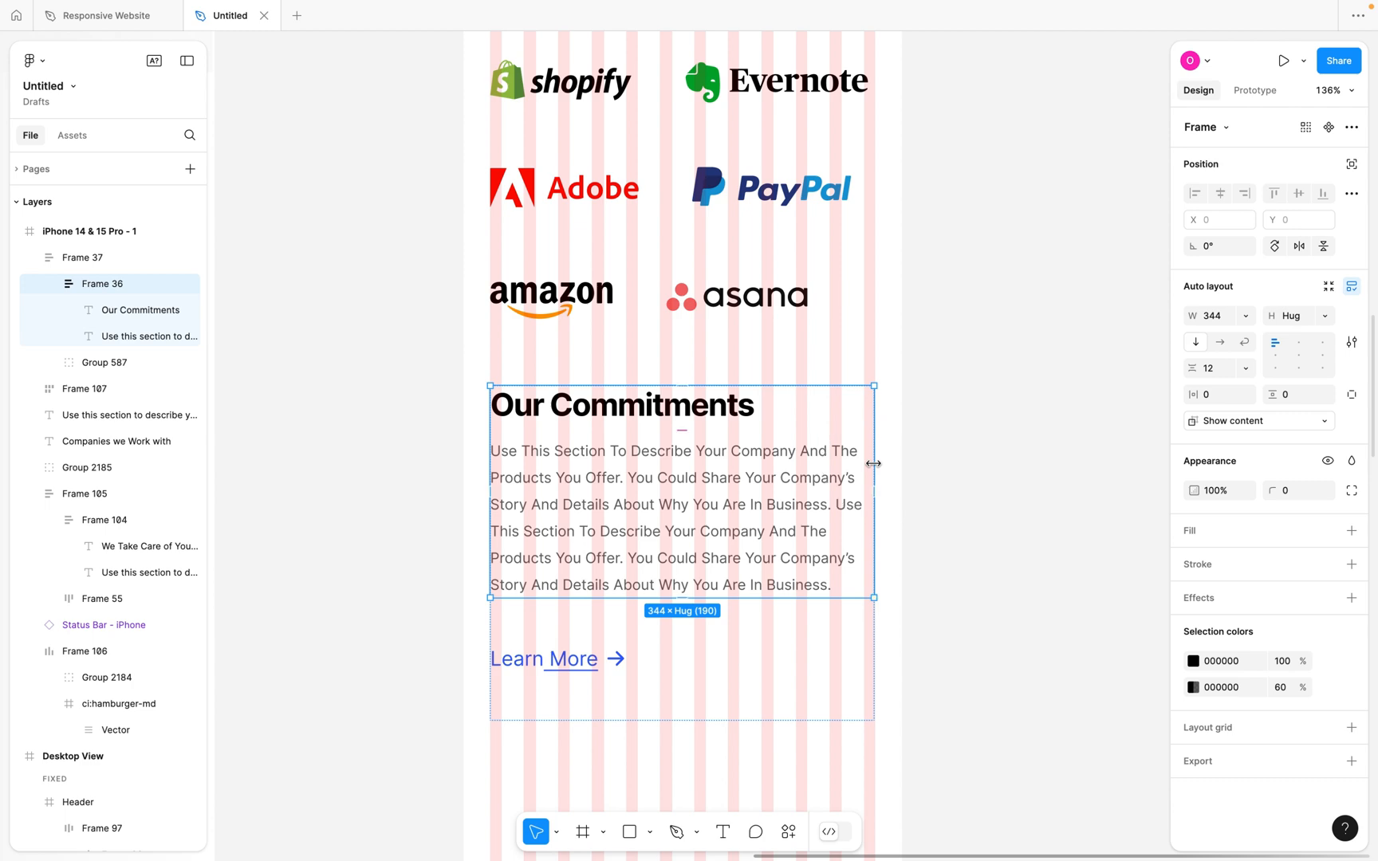
click(943, 509)
Copy the statistics frame (245%, 130K+, 50+, 24+) from the desktop layout onto the empty canvas beside the iPhone frame.
scroll(940, 510, down, 5)
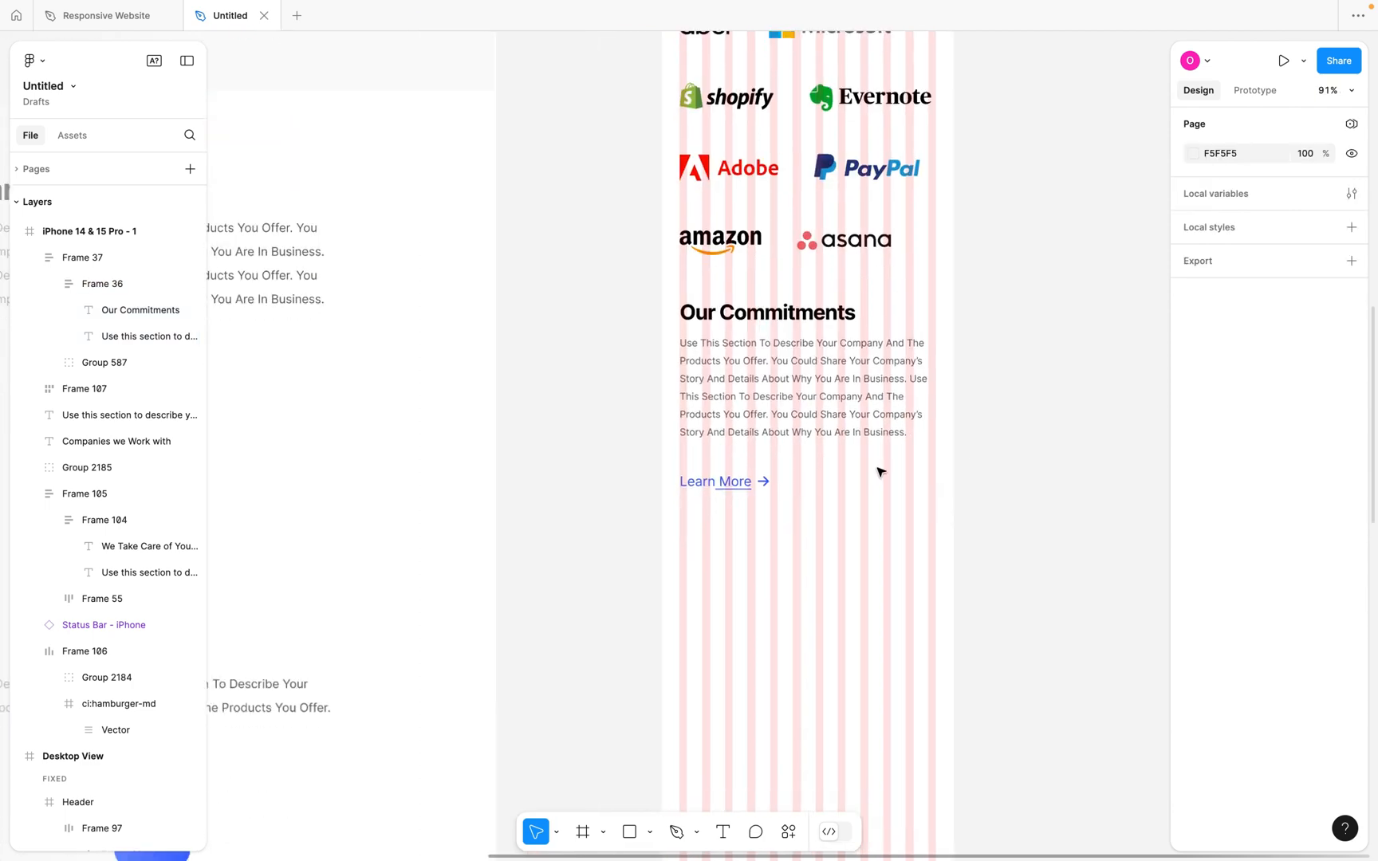
scroll(677, 400, down, 5)
scroll(677, 399, left, 5)
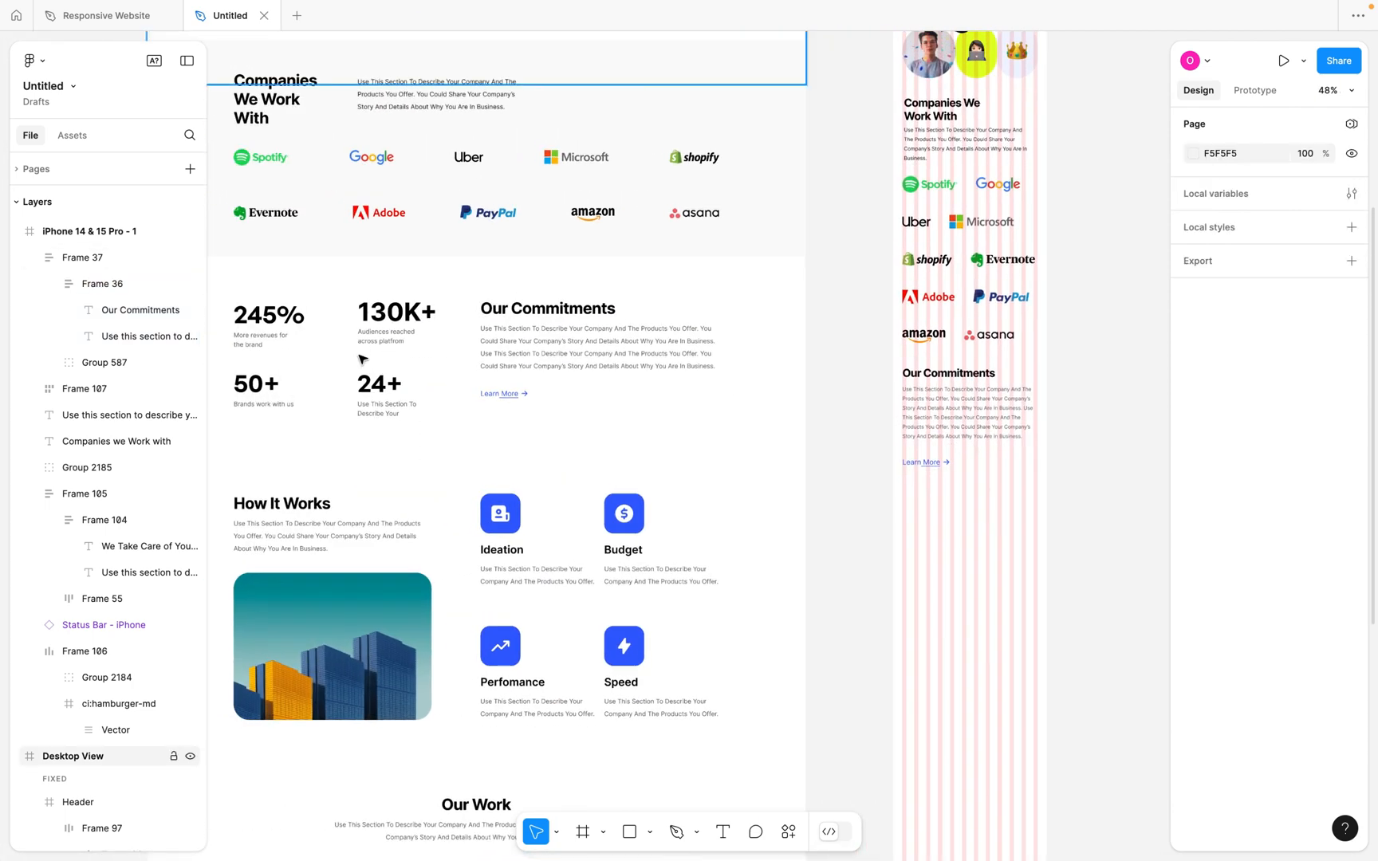
click(394, 329)
double_click(394, 329)
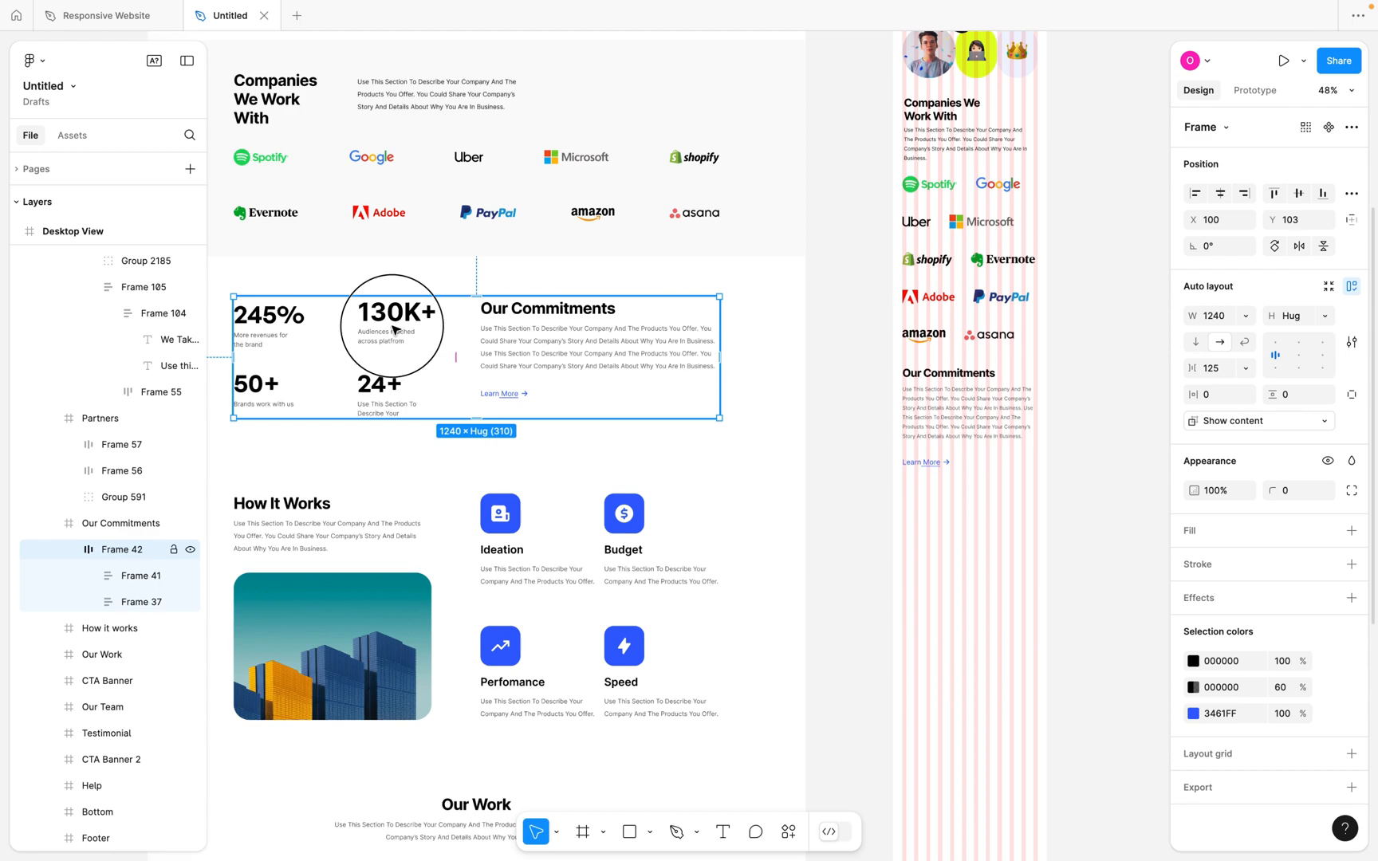
scroll(394, 329, down, 3)
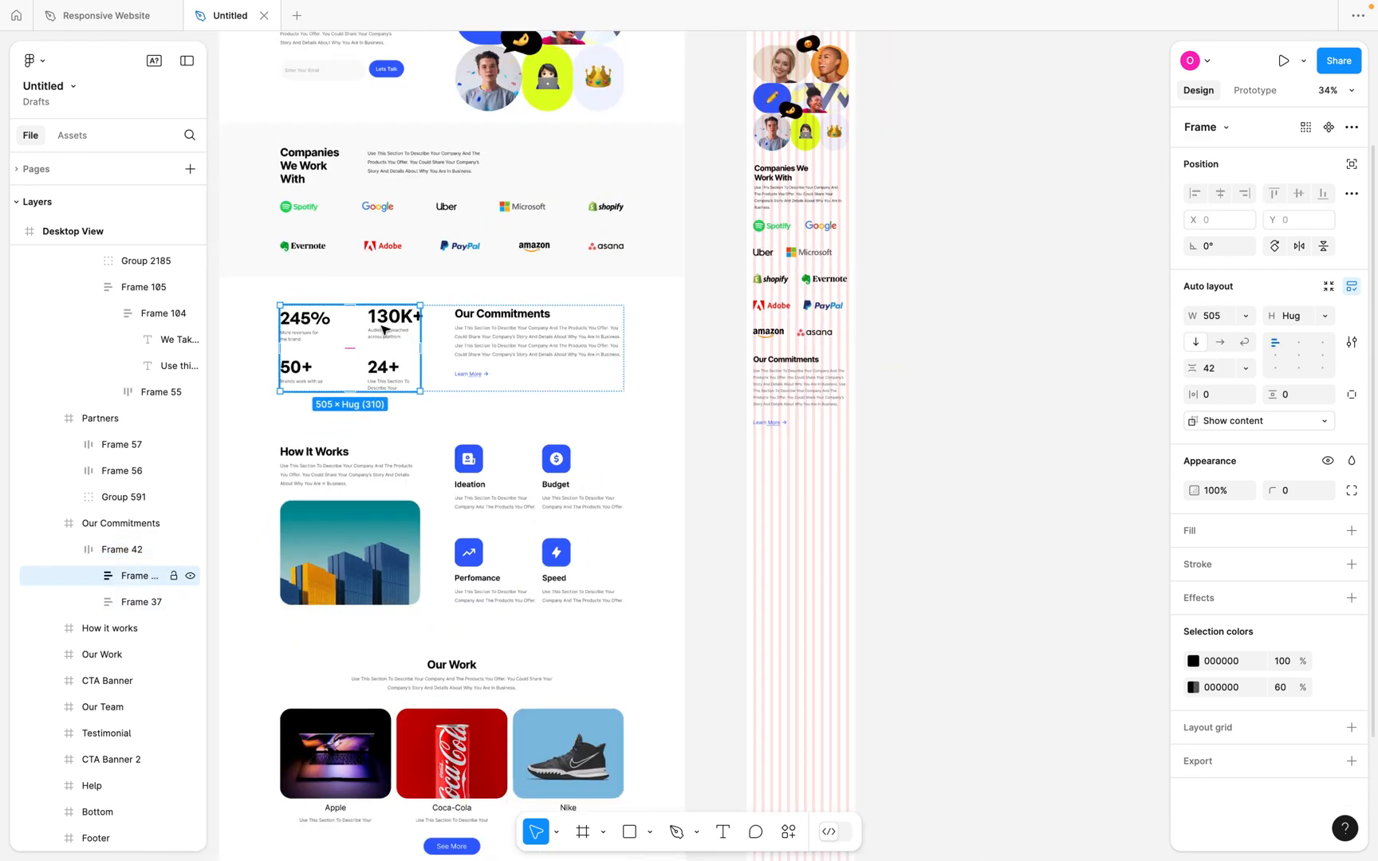
drag(383, 328, 995, 417)
Scale the copied statistics frame proportionally down to about 322.55 wide with the Scale tool.
scroll(995, 417, up, 5)
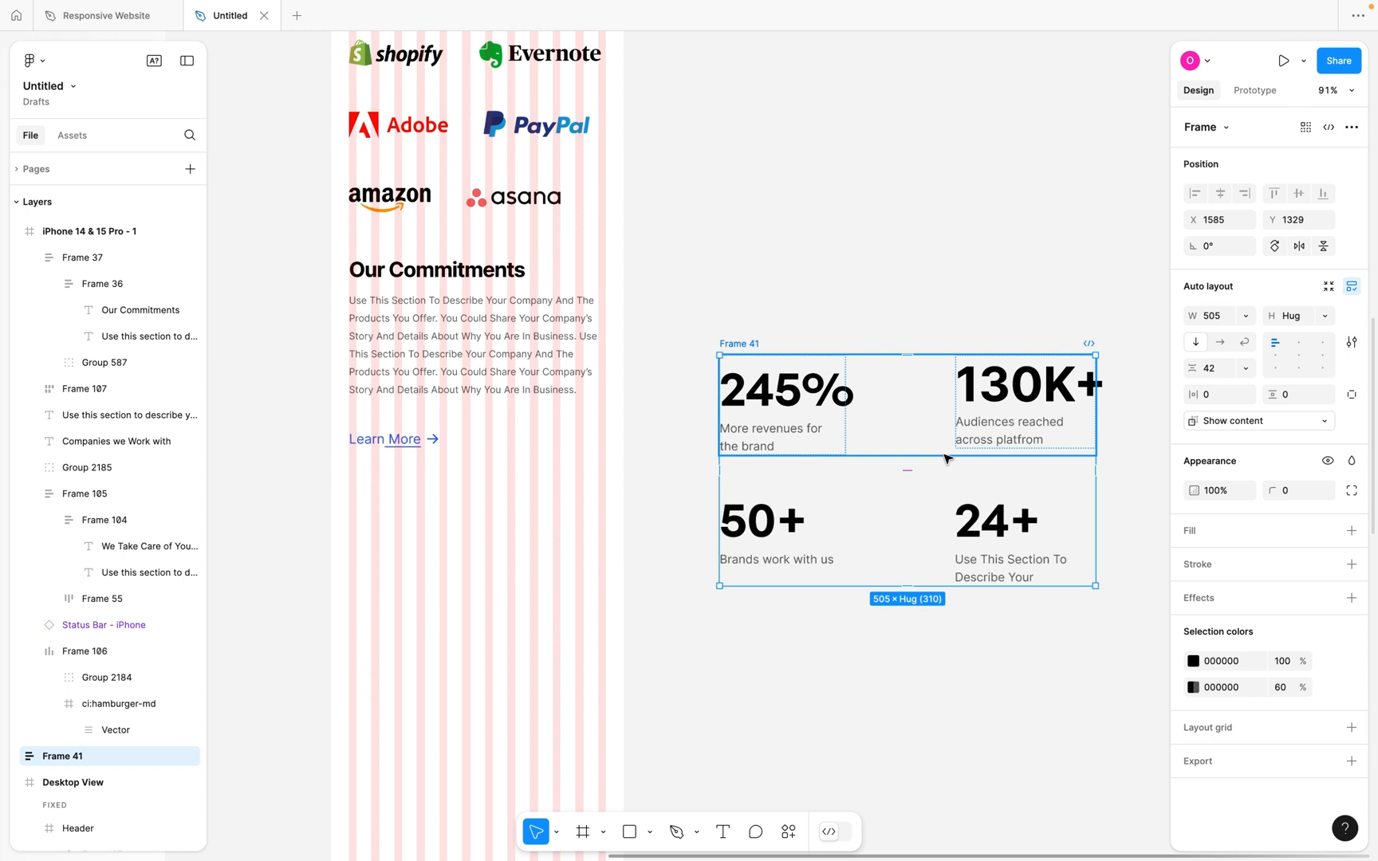
key(k)
drag(1096, 587, 909, 507)
Move the scaled statistics frame into the iPhone frame below the Learn More link, at X 24, Y 2003.
scroll(737, 366, up, 1)
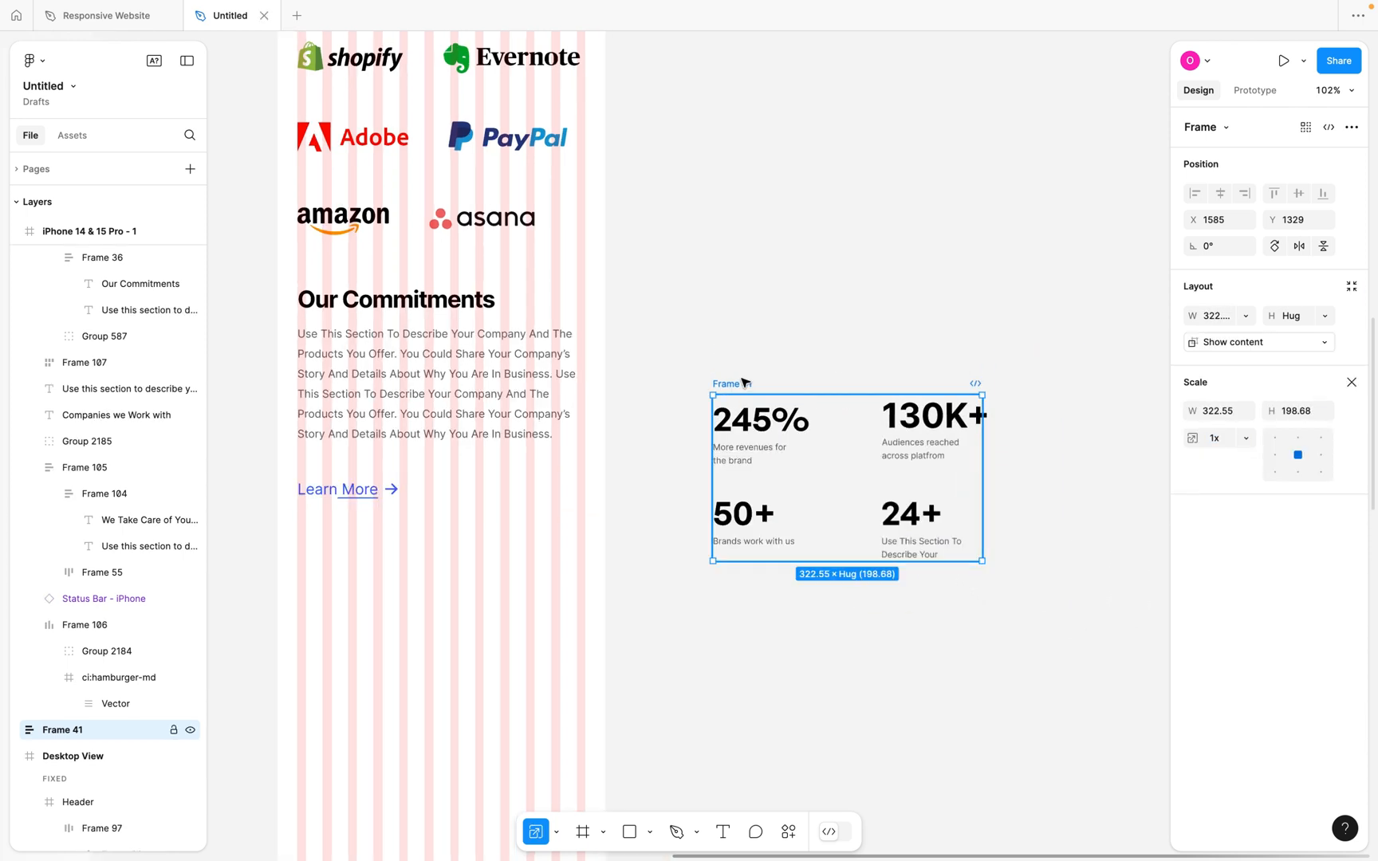
drag(738, 384, 372, 543)
scroll(372, 543, down, 2)
scroll(372, 543, up, 3)
scroll(373, 547, up, 5)
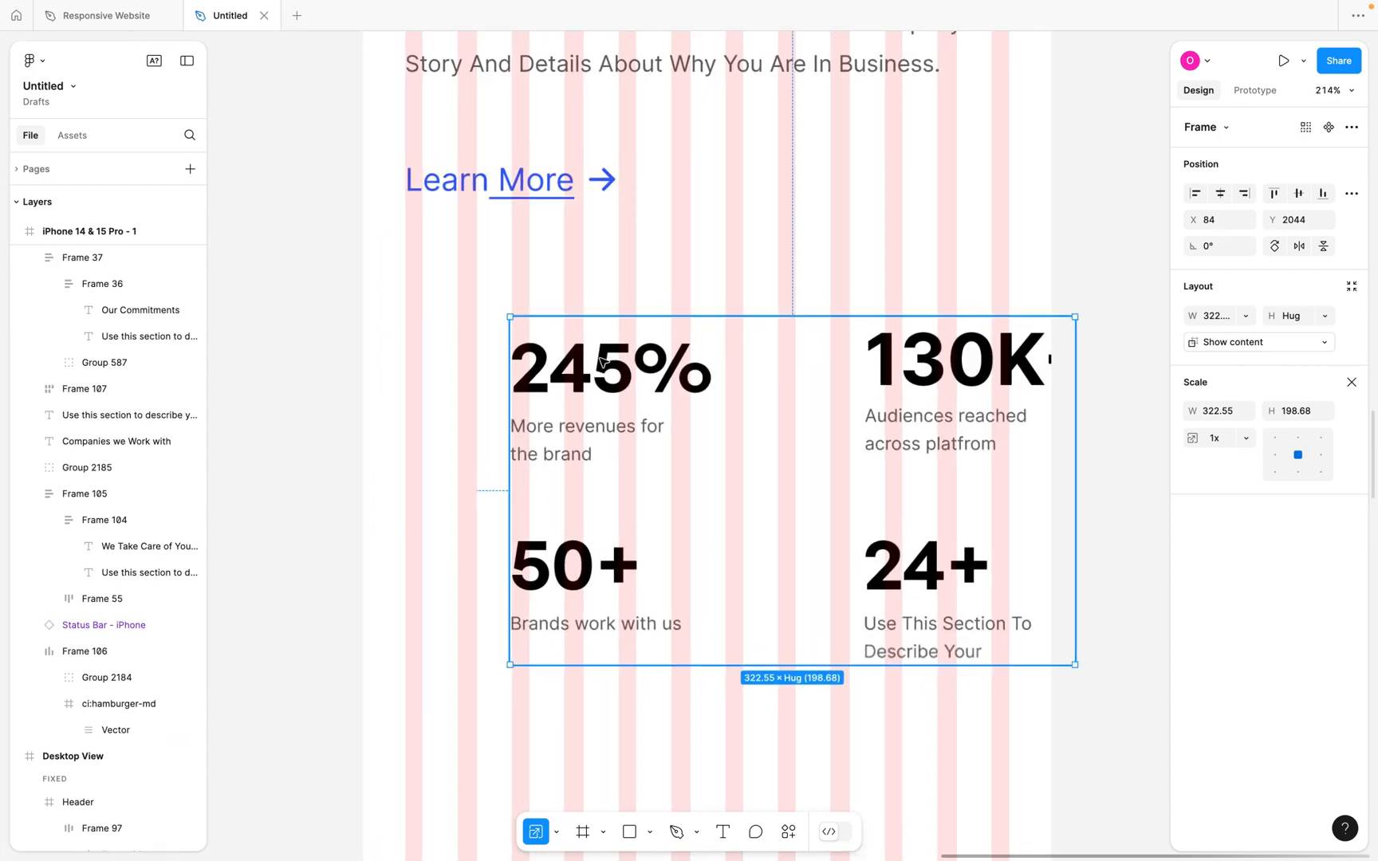
drag(598, 371, 500, 303)
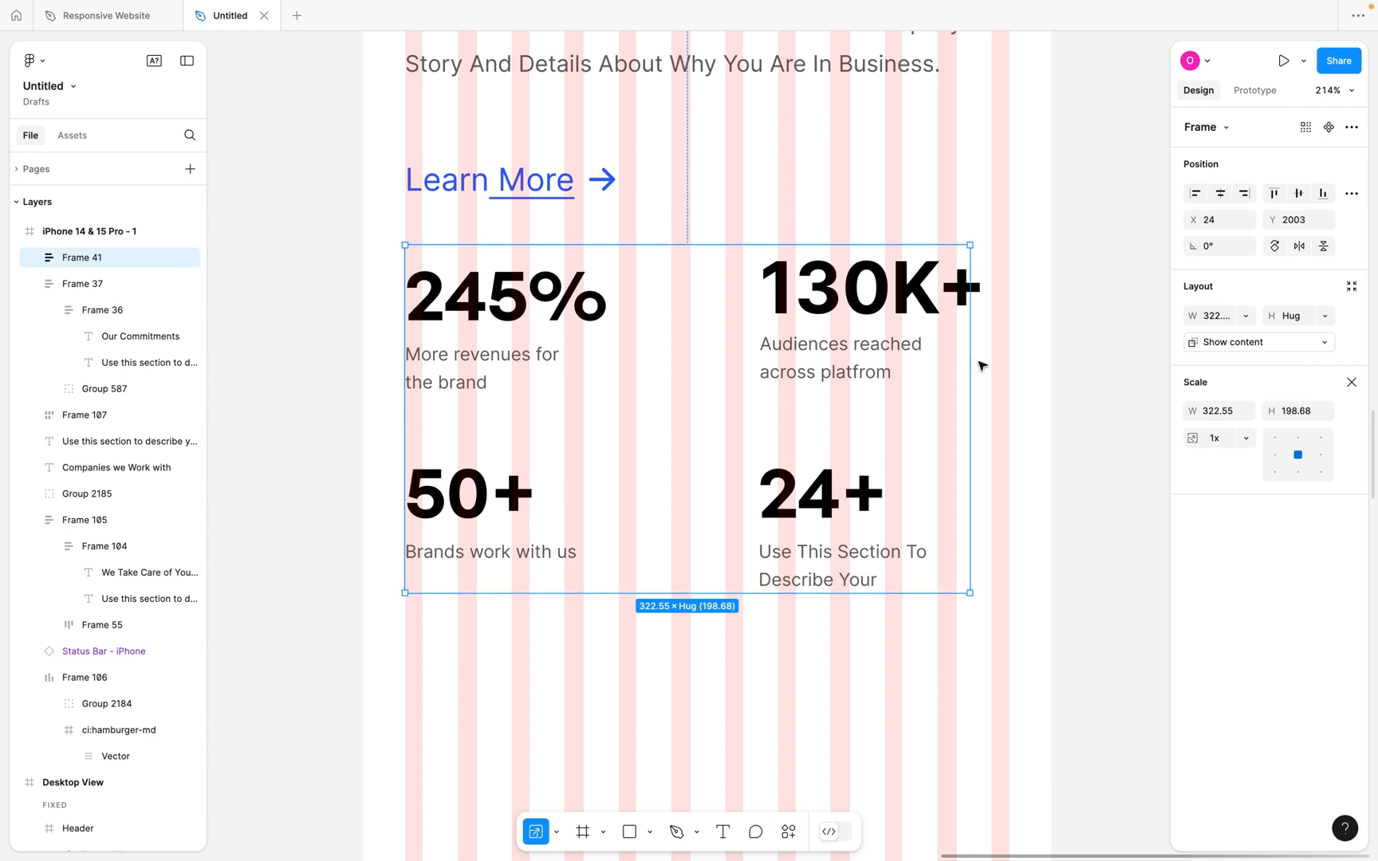
Try widening the statistics frame to 344, and reset its width to Hug contents.
key(c)
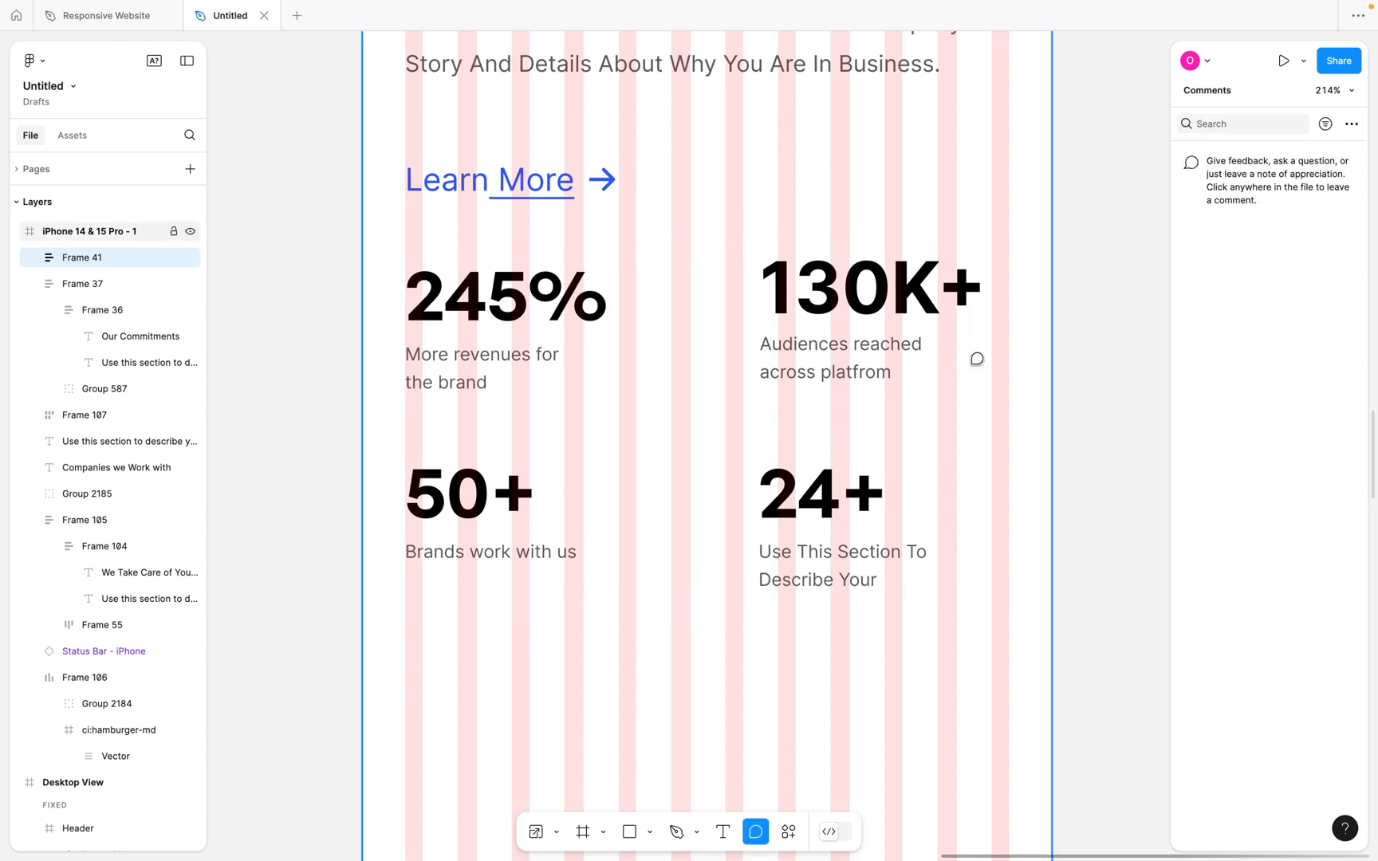
key(v)
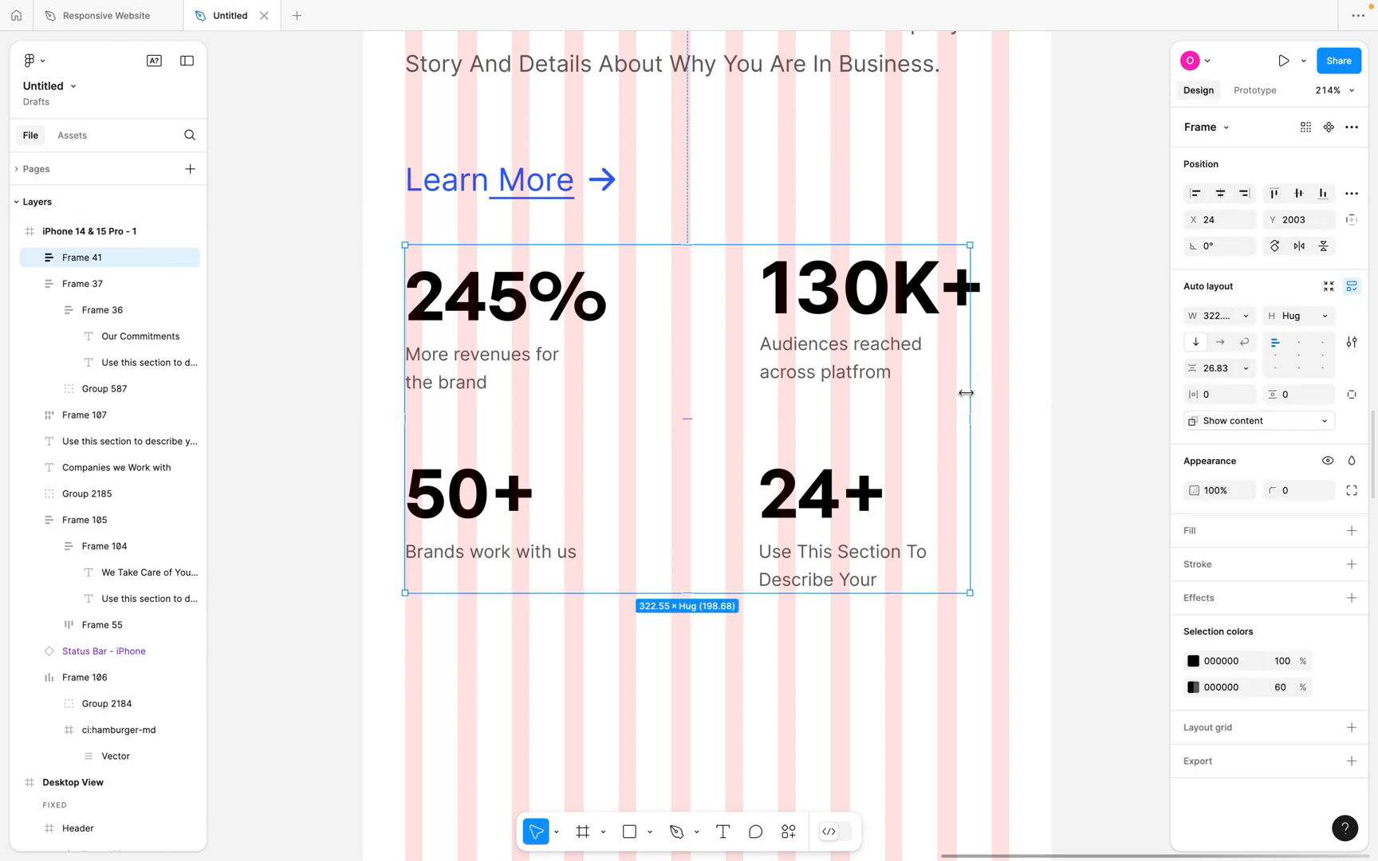
drag(972, 392, 1006, 393)
click(894, 319)
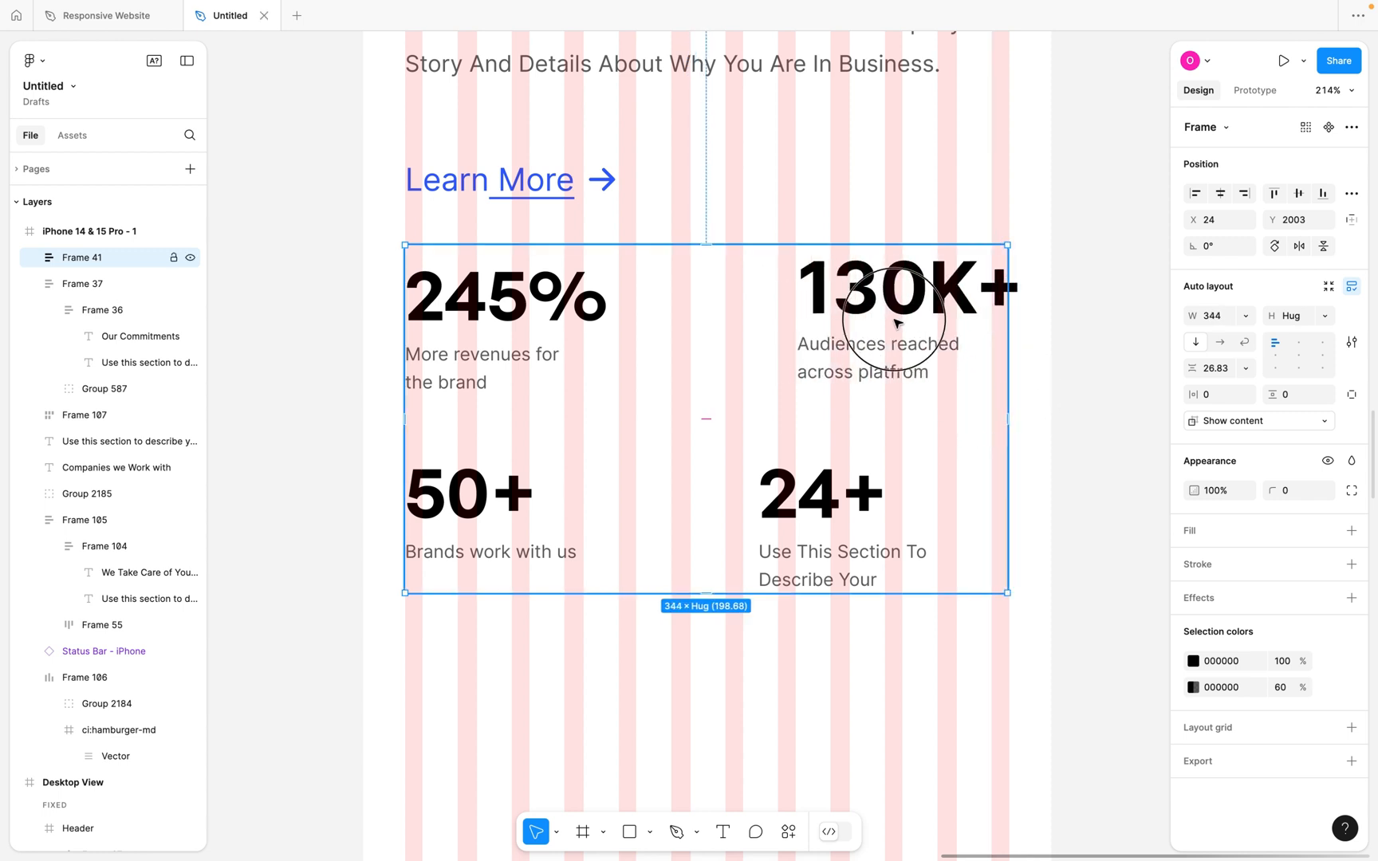
click(1070, 498)
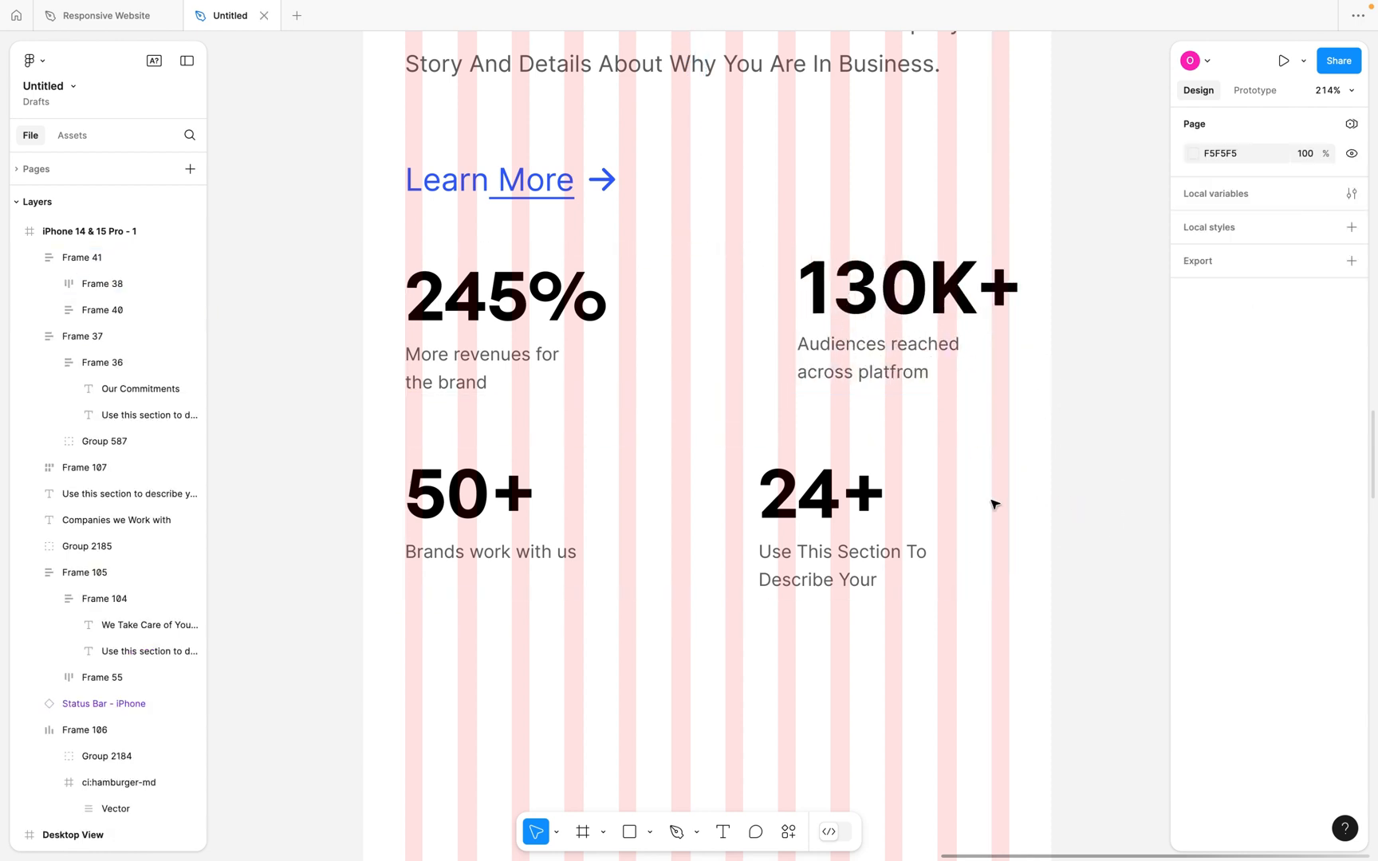
click(990, 502)
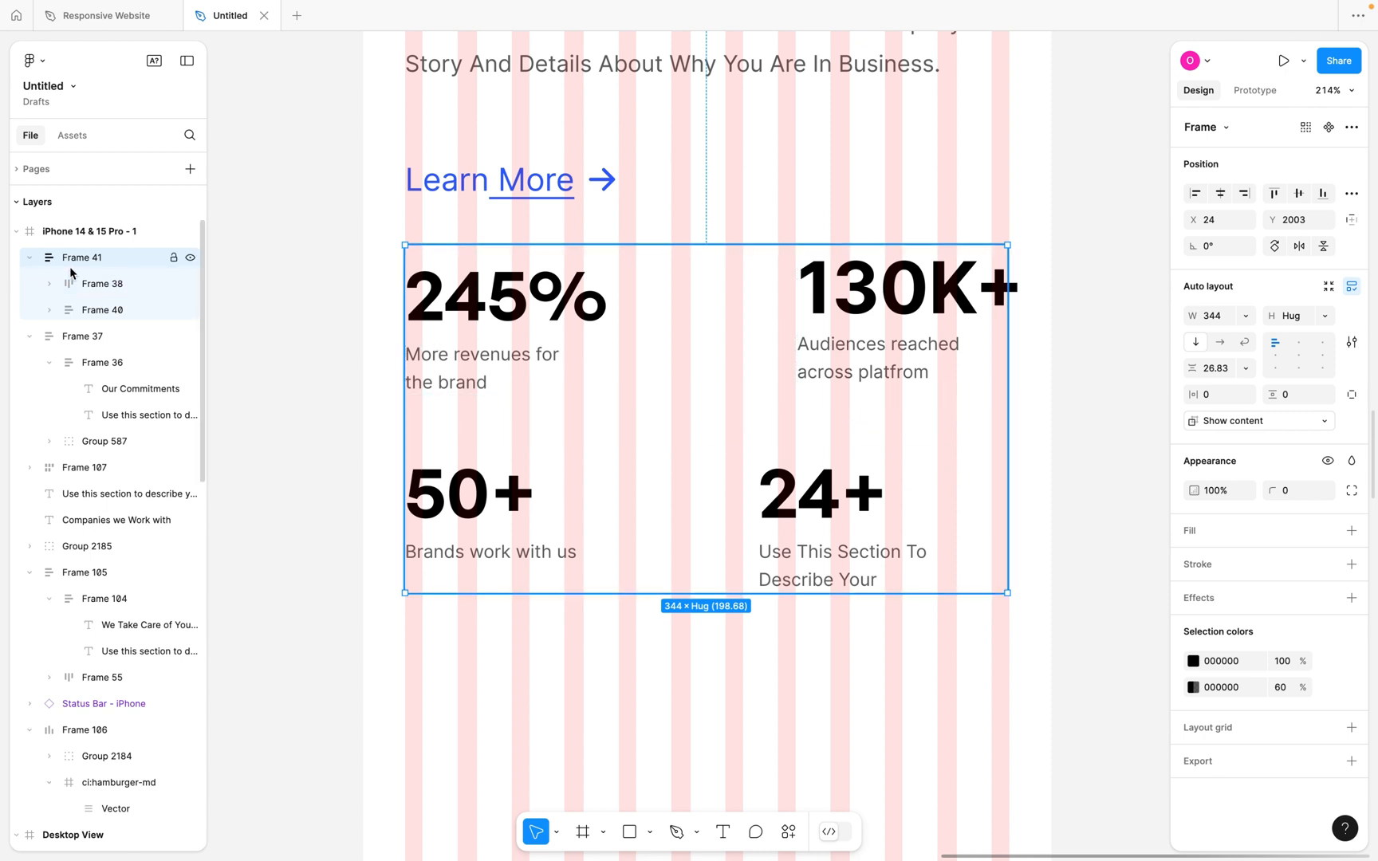
click(1247, 320)
click(1240, 333)
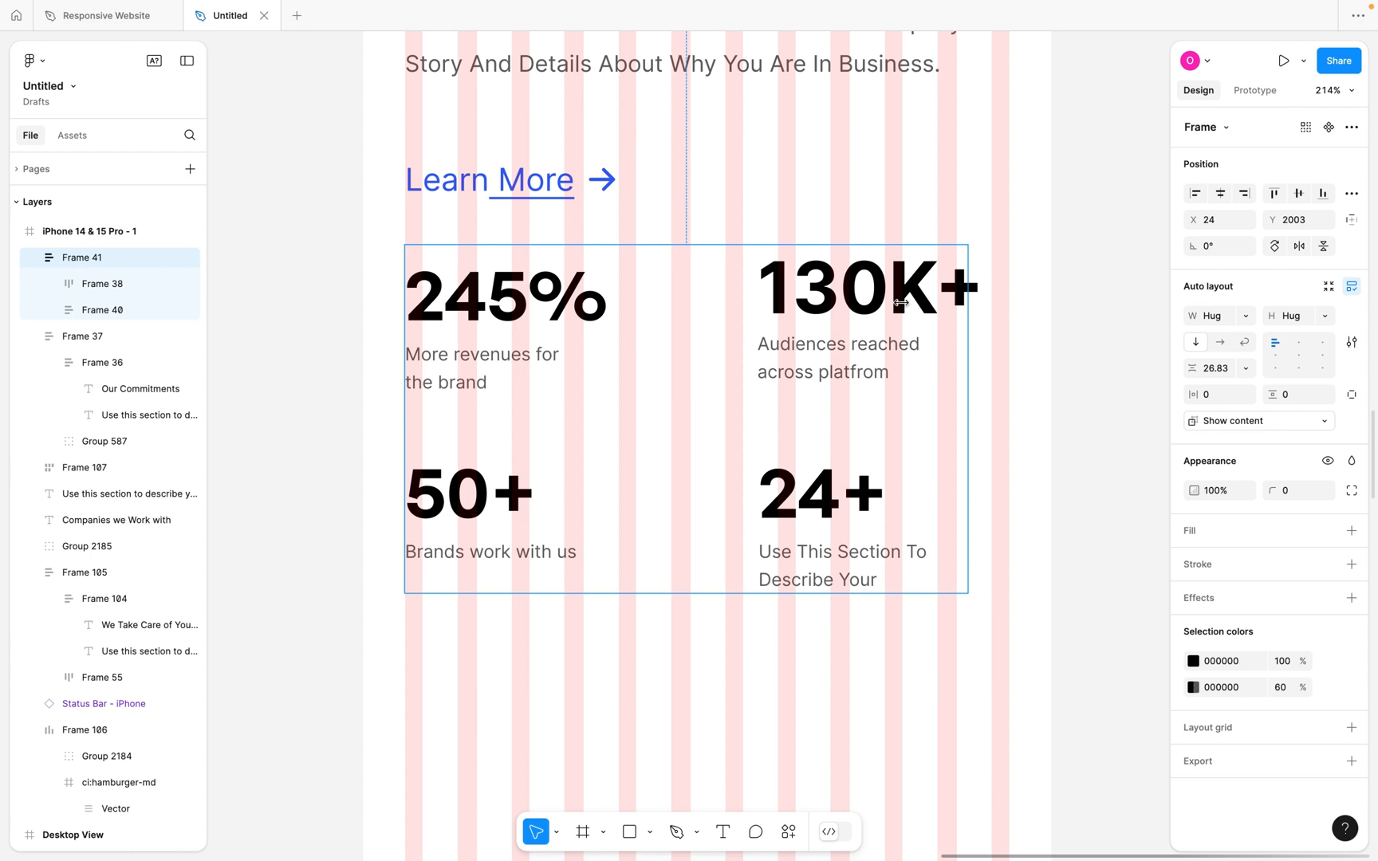
Set the 130K+ frame's width to Hug contents and widen the whole statistics frame to 344.
click(121, 336)
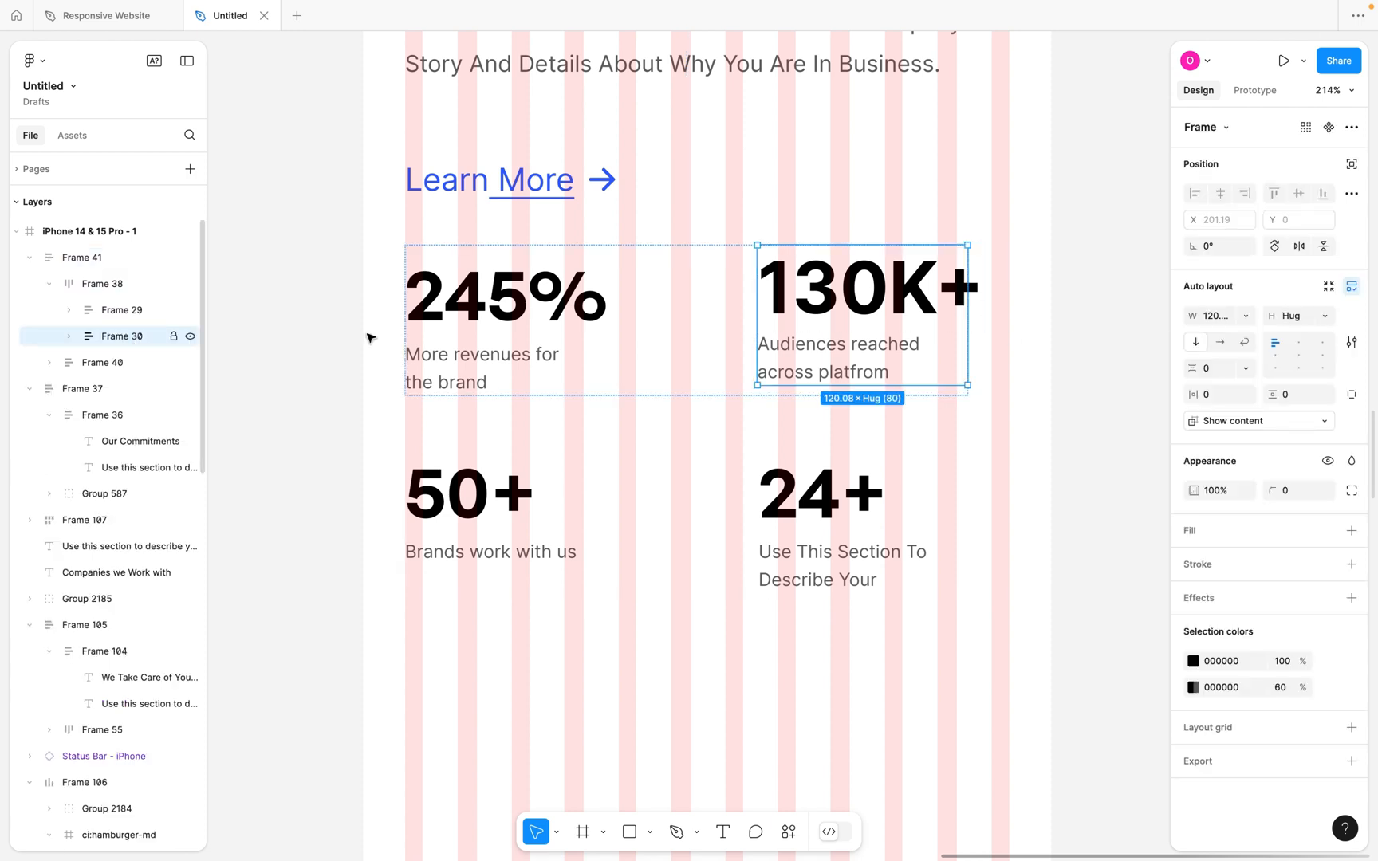
click(1244, 319)
click(1242, 333)
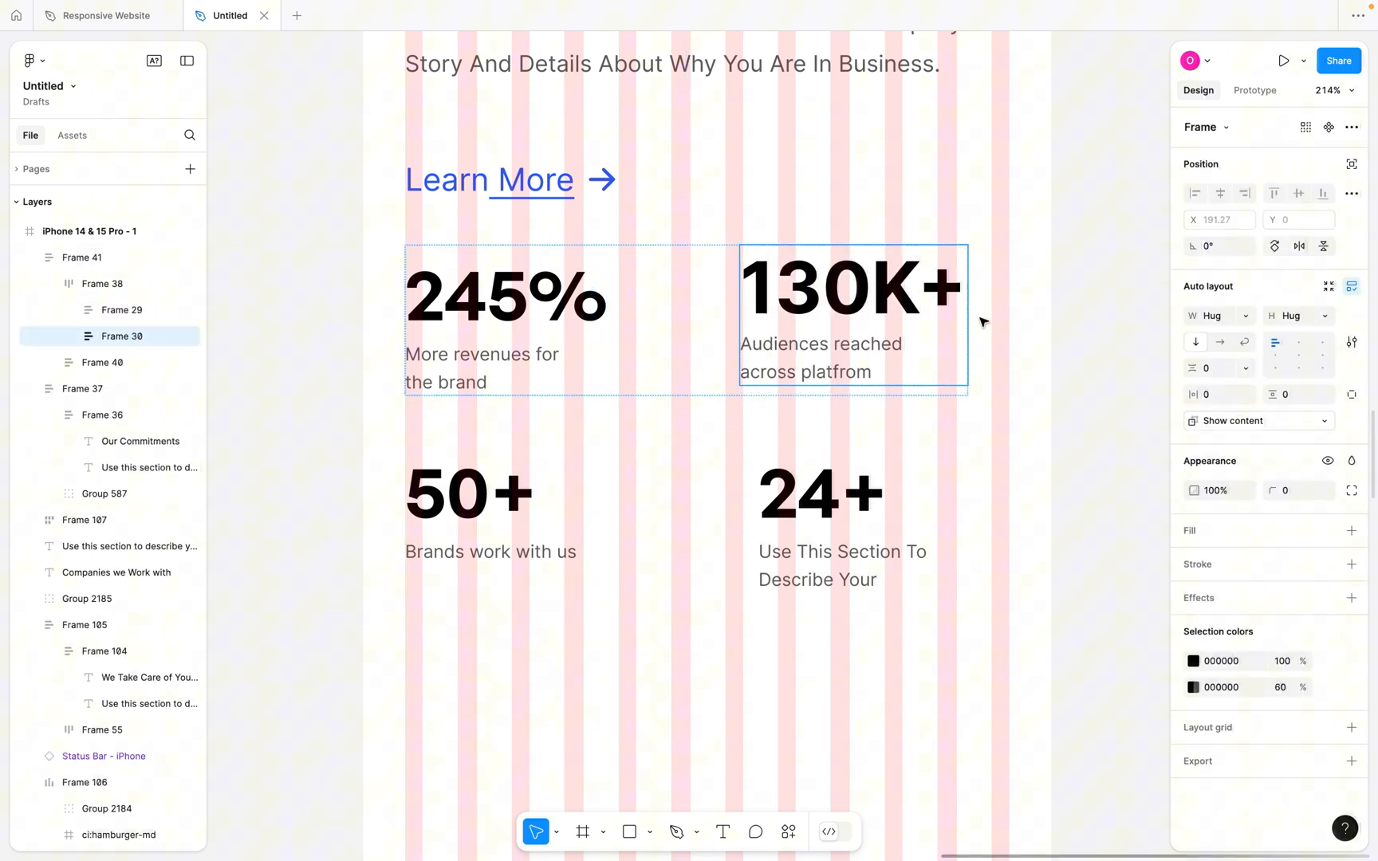
click(1070, 357)
click(882, 381)
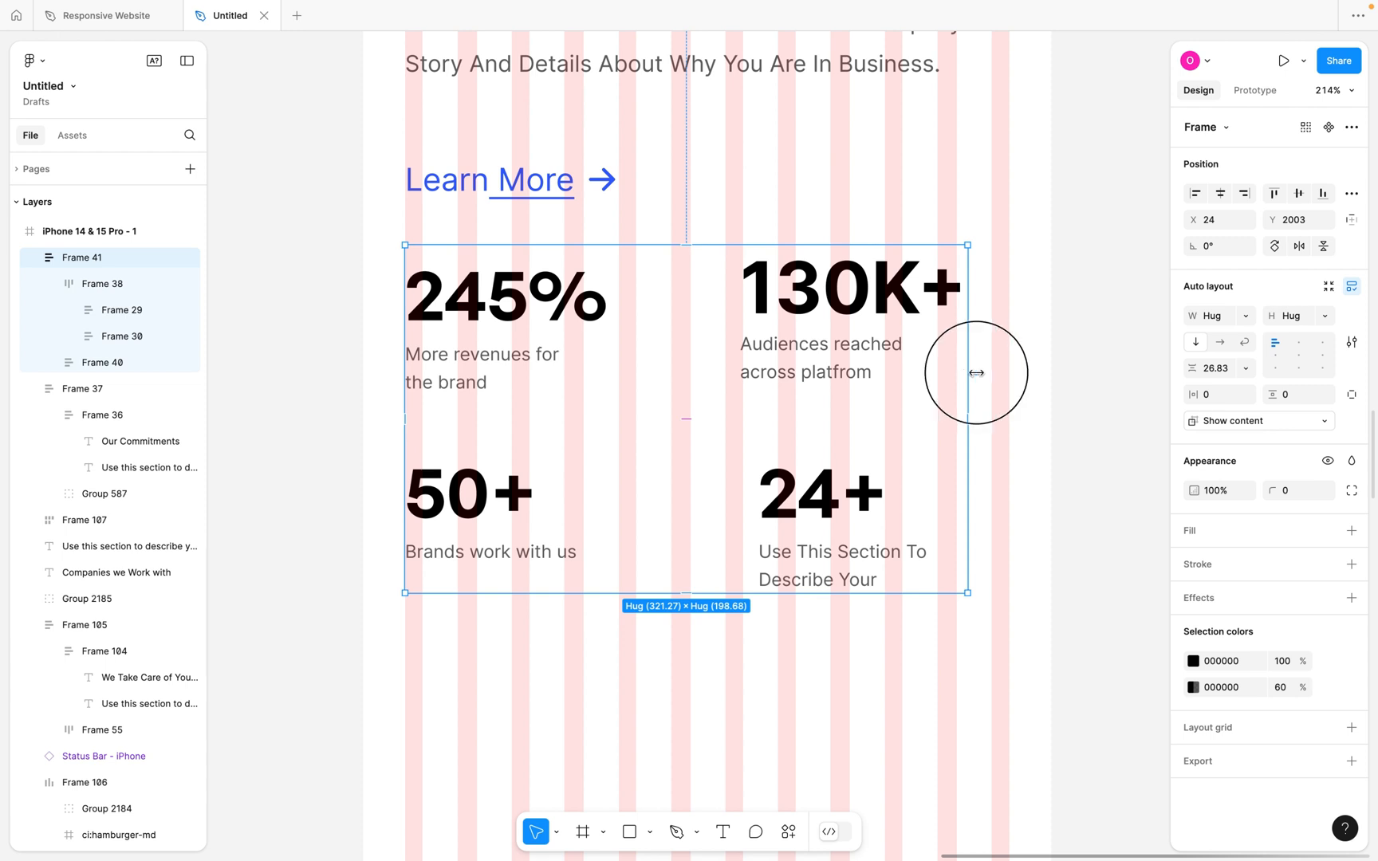
drag(976, 372, 1007, 372)
click(1143, 384)
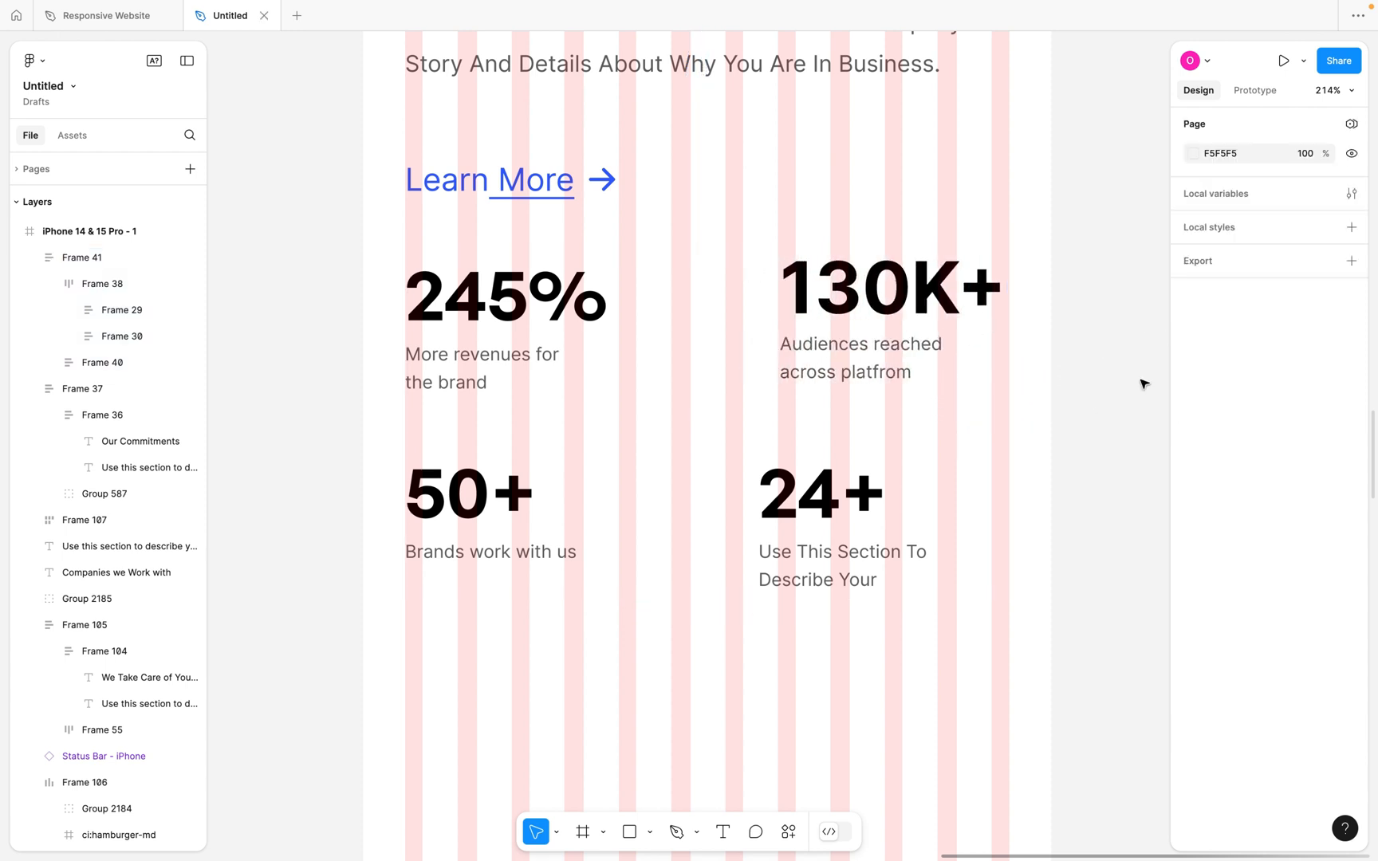
Set the width of the statistics row holding 50+ and 24+ to Fill container.
scroll(1142, 385, down, 5)
double_click(976, 450)
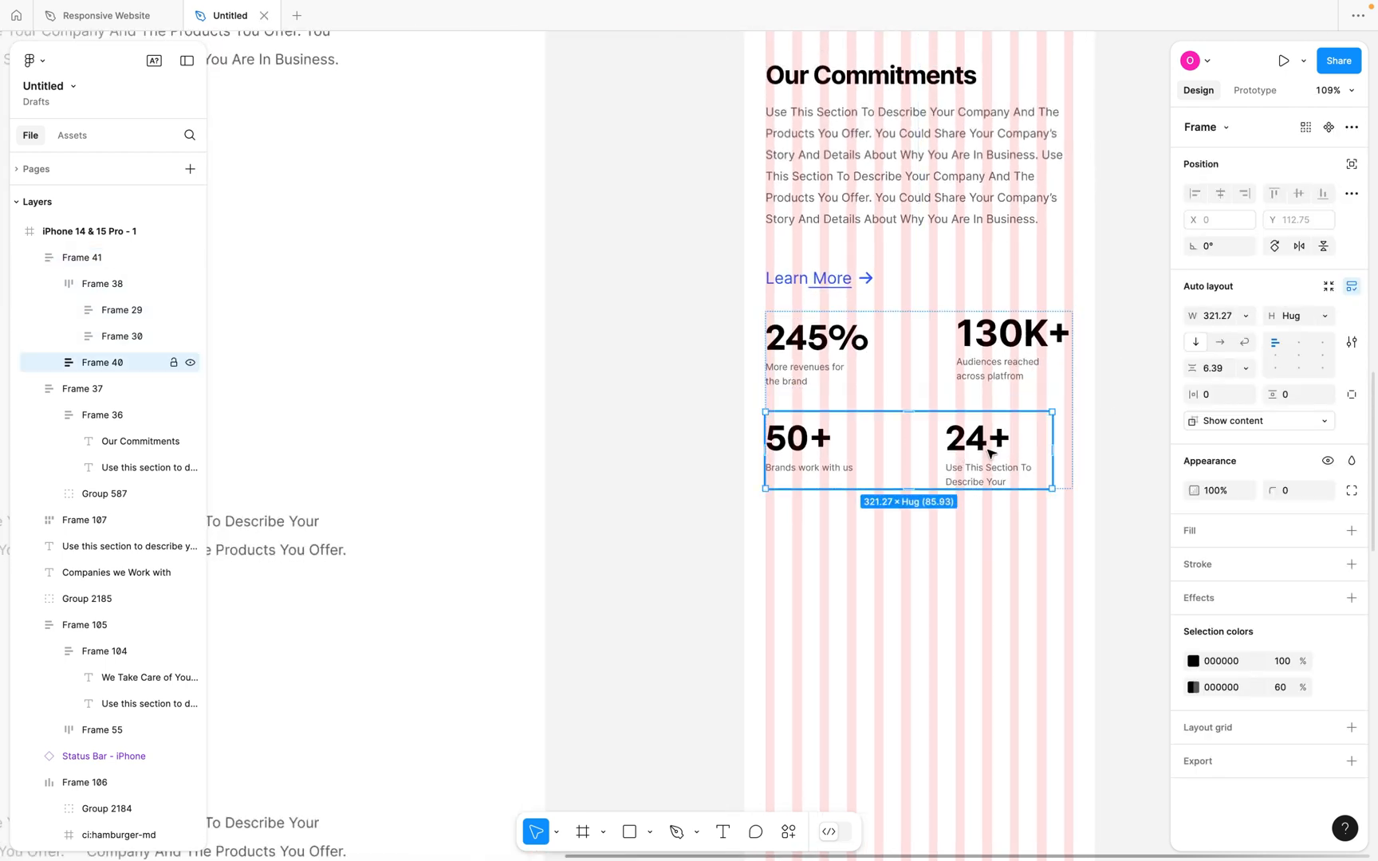
click(1246, 314)
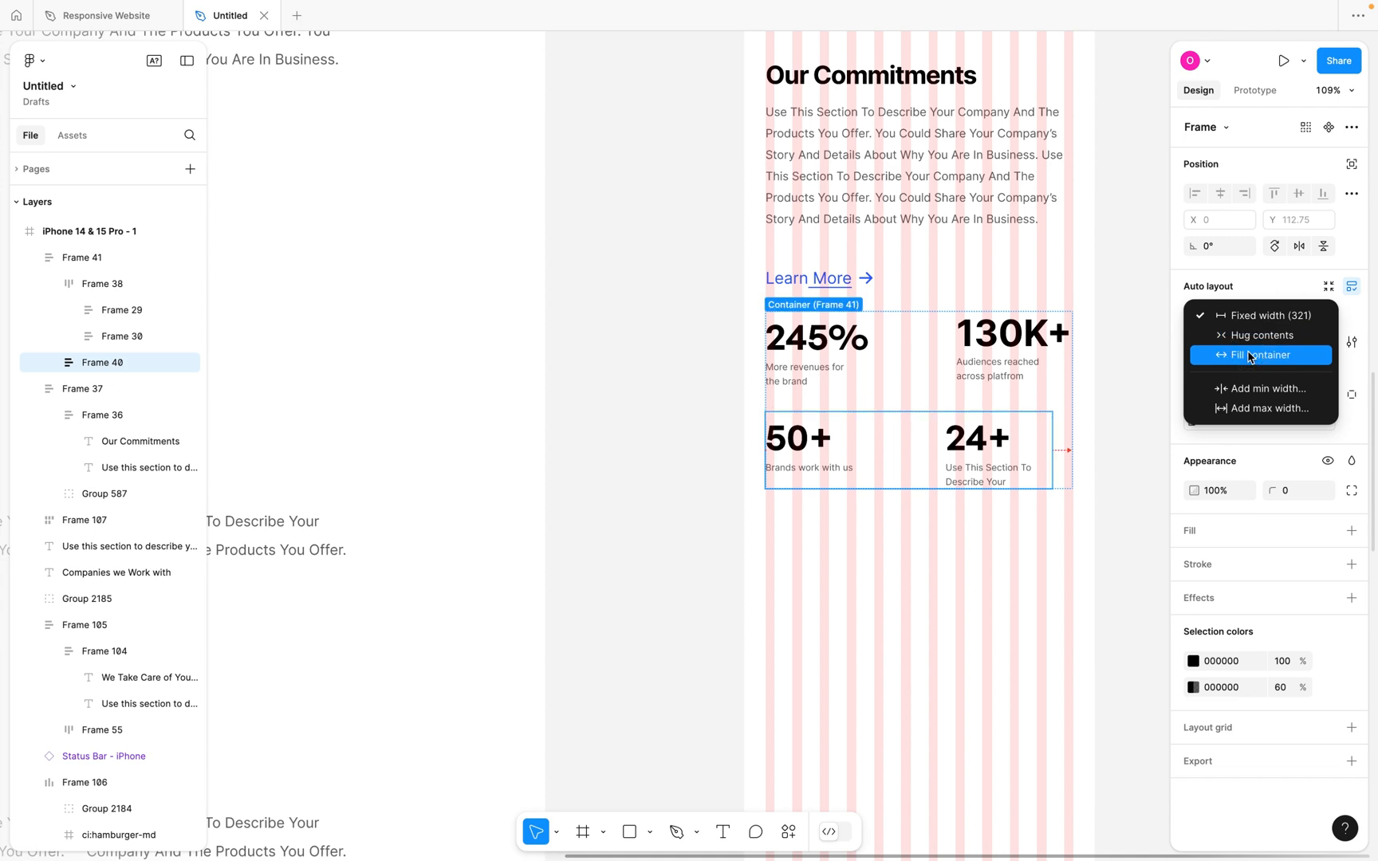
click(1248, 356)
Copy the How It Works heading, paragraph and building image frame from the desktop layout into the iPhone frame below the statistics.
scroll(821, 458, right, 2)
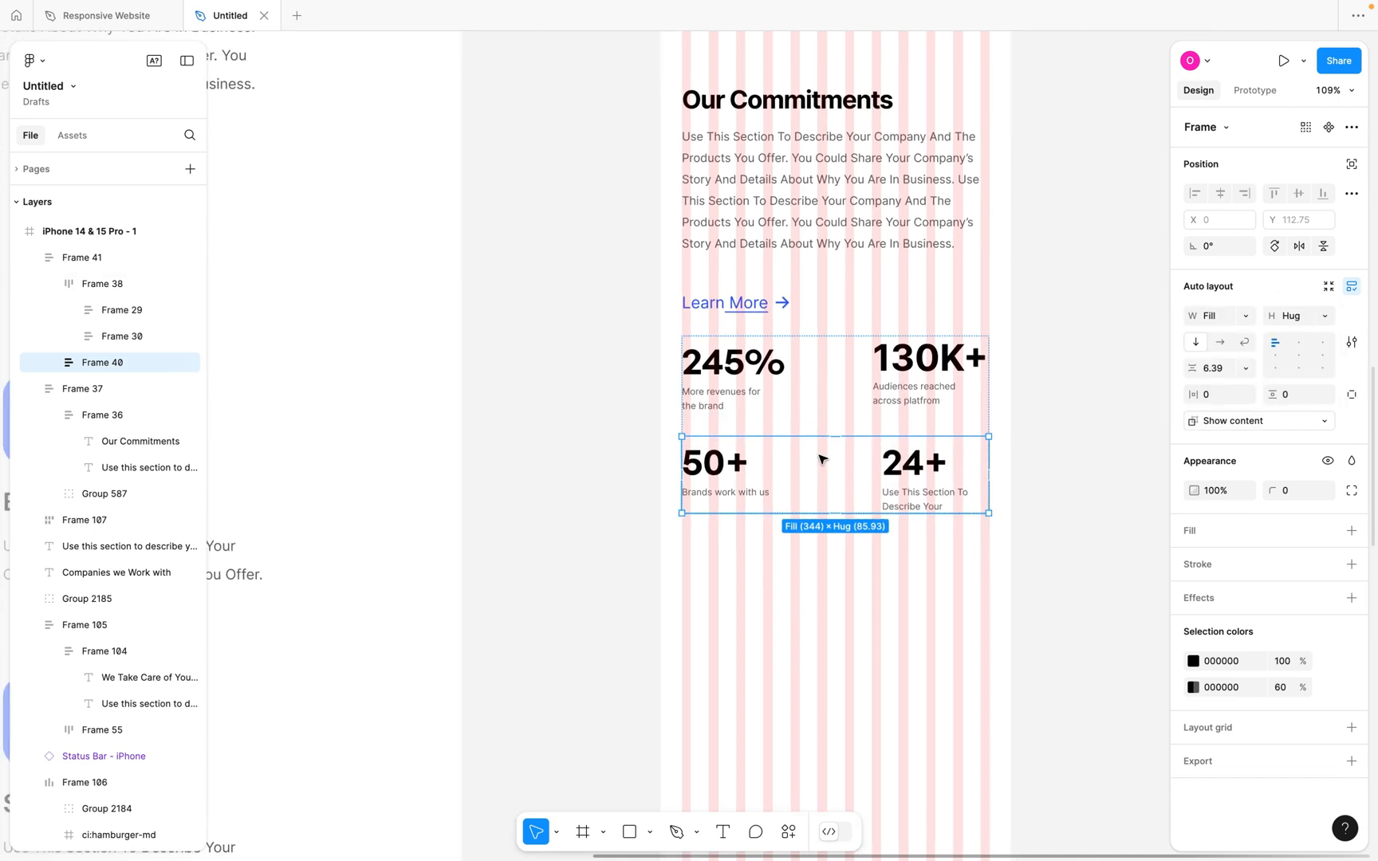
scroll(821, 458, up, 5)
scroll(963, 501, down, 2)
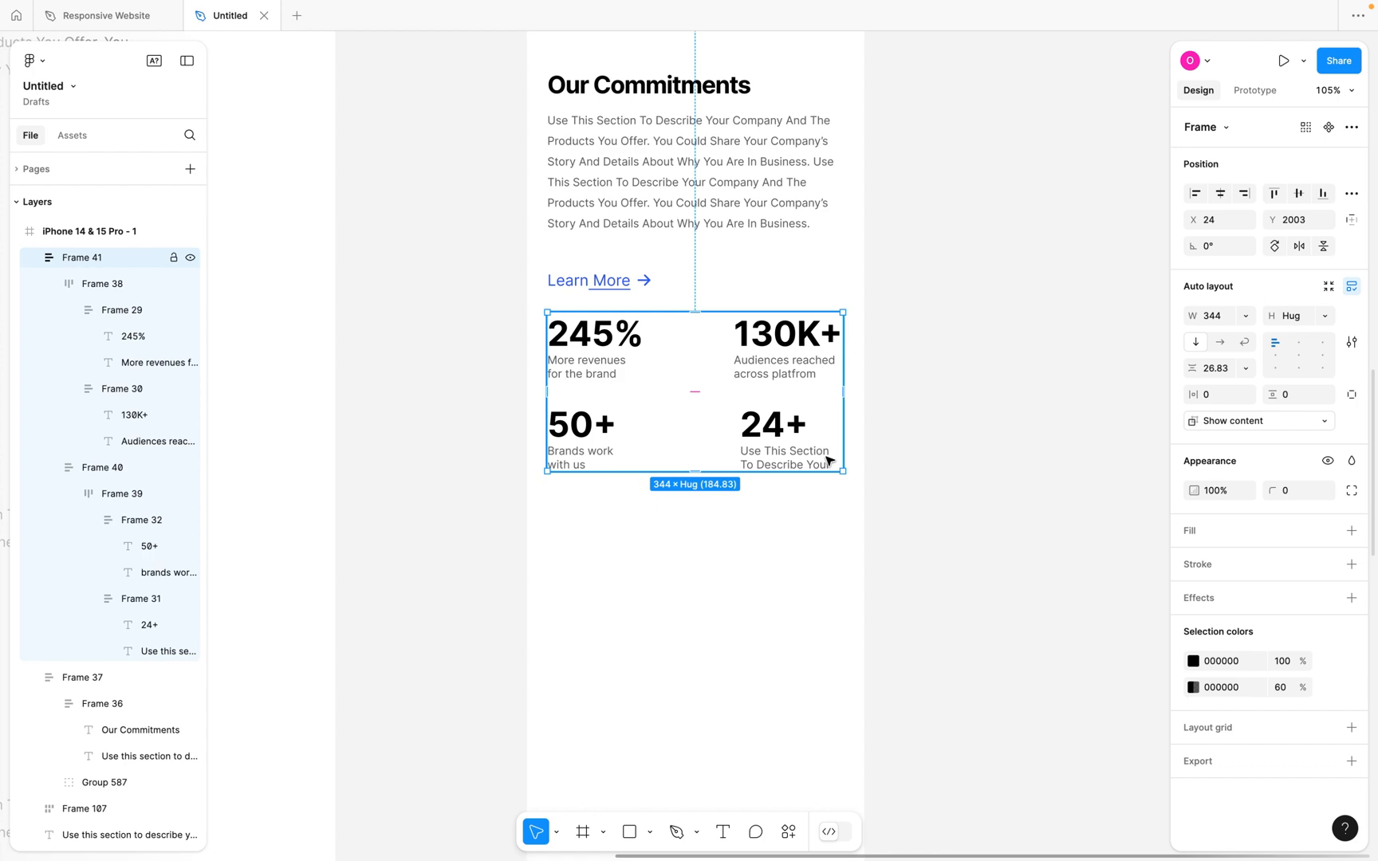
scroll(829, 460, down, 5)
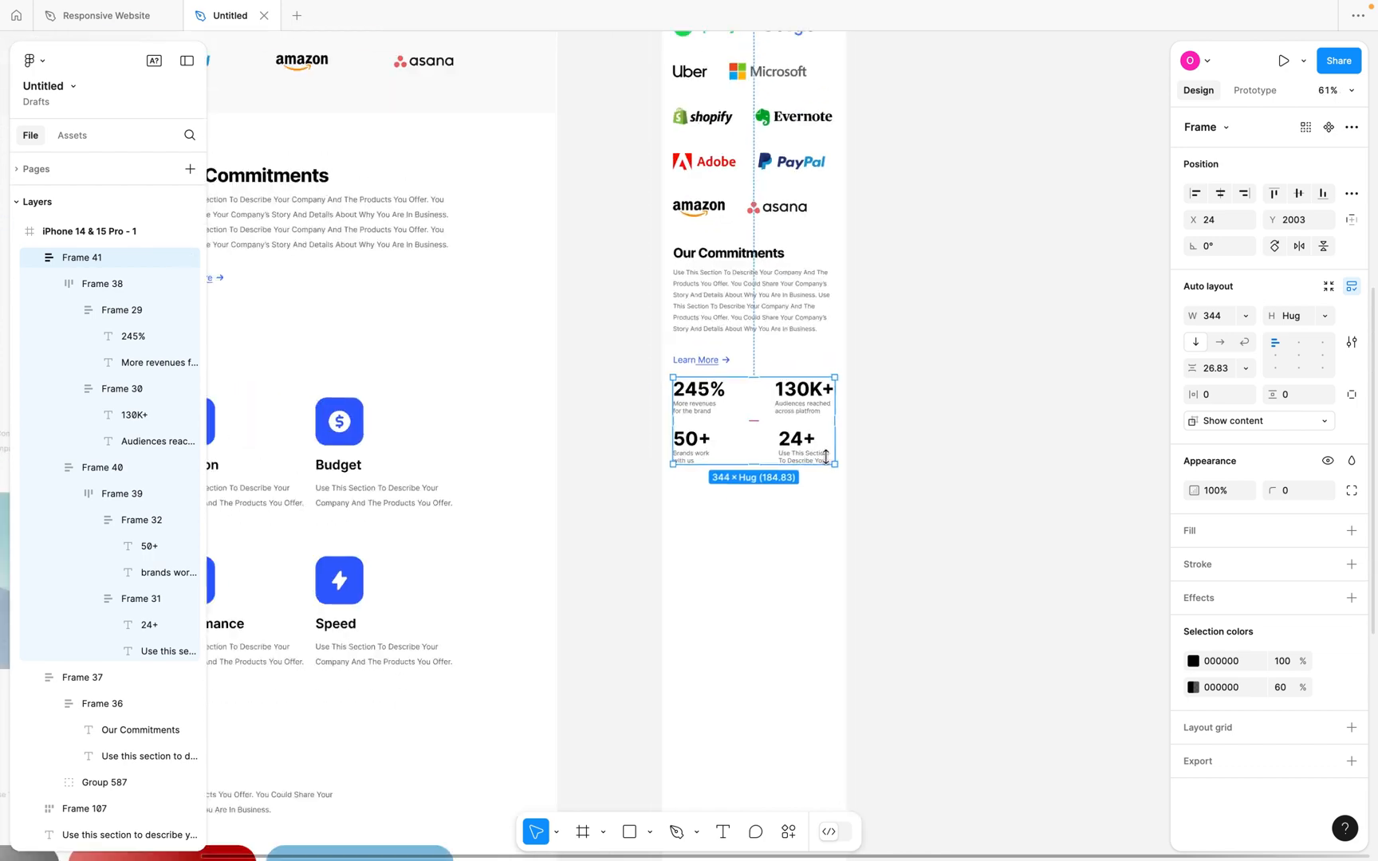
scroll(558, 455, left, 3)
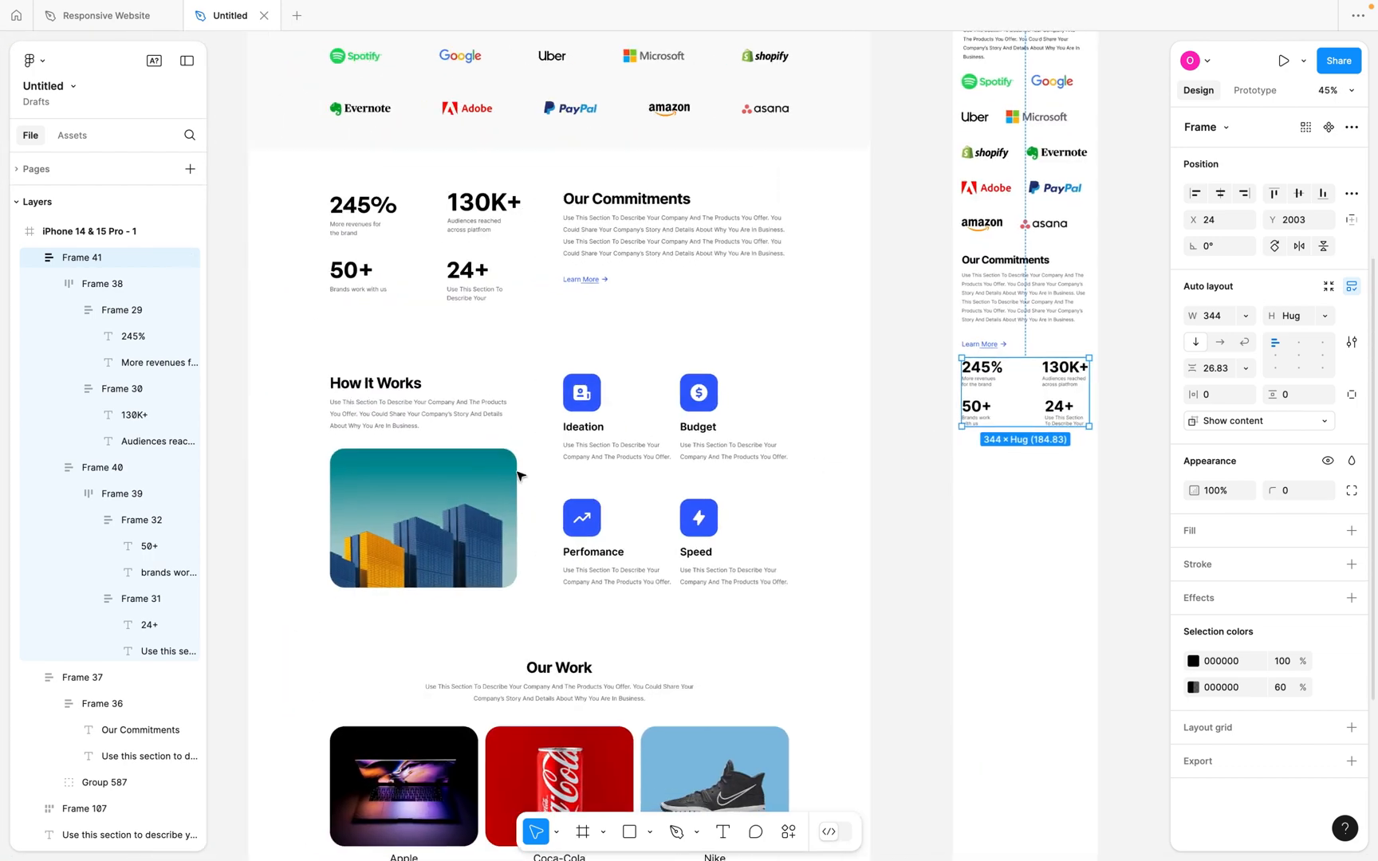
click(428, 410)
double_click(443, 415)
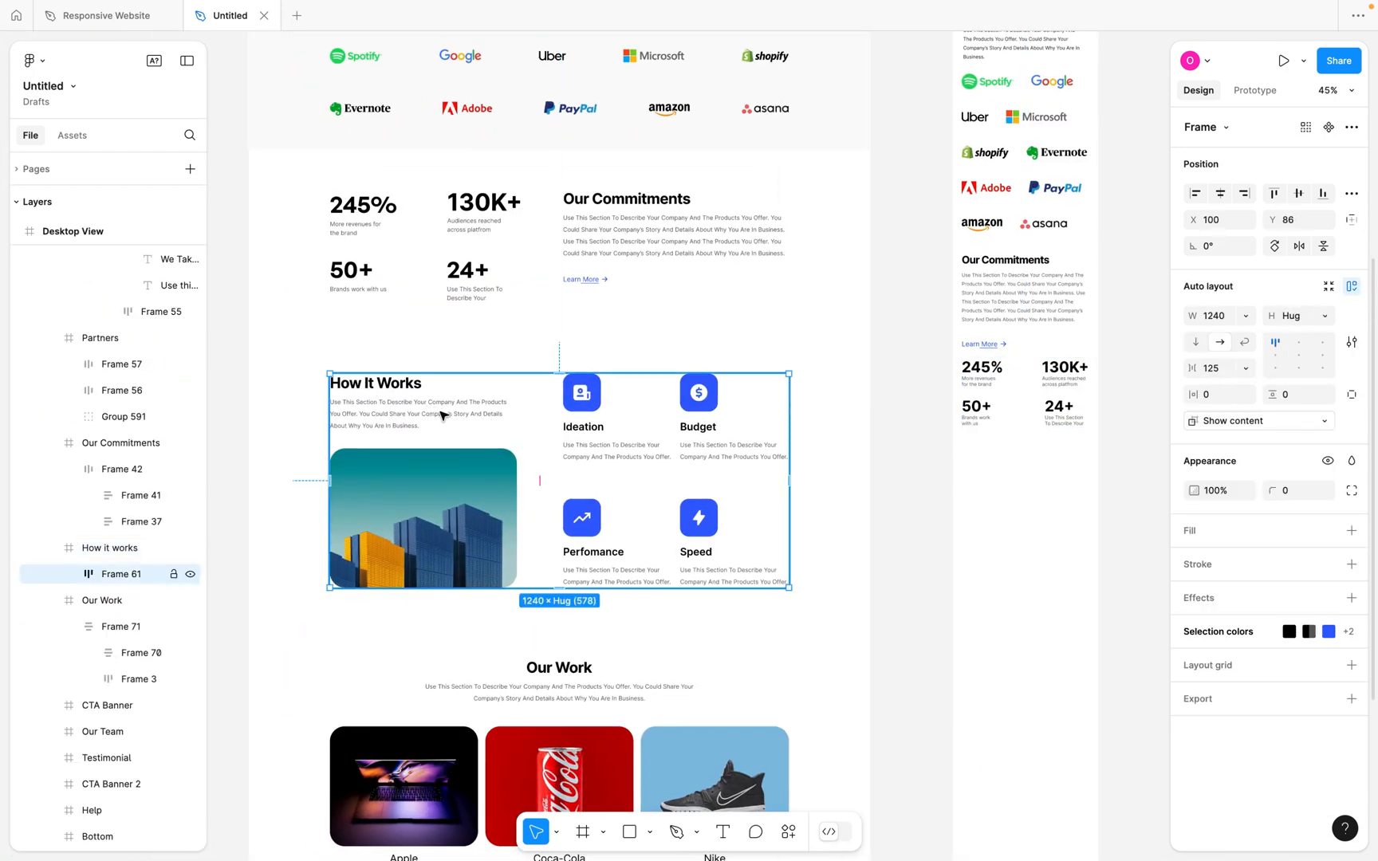
double_click(442, 416)
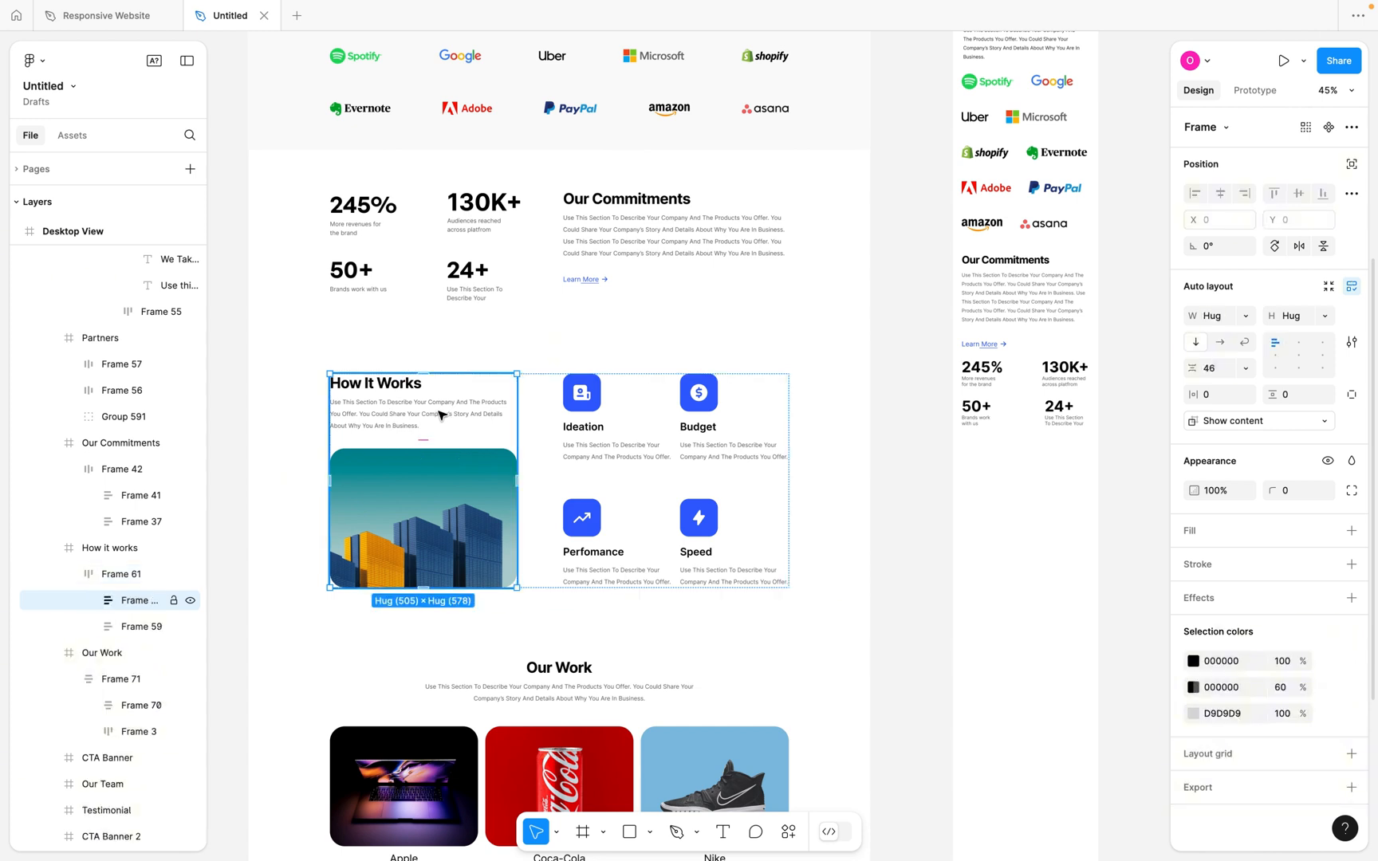
drag(442, 412, 1020, 492)
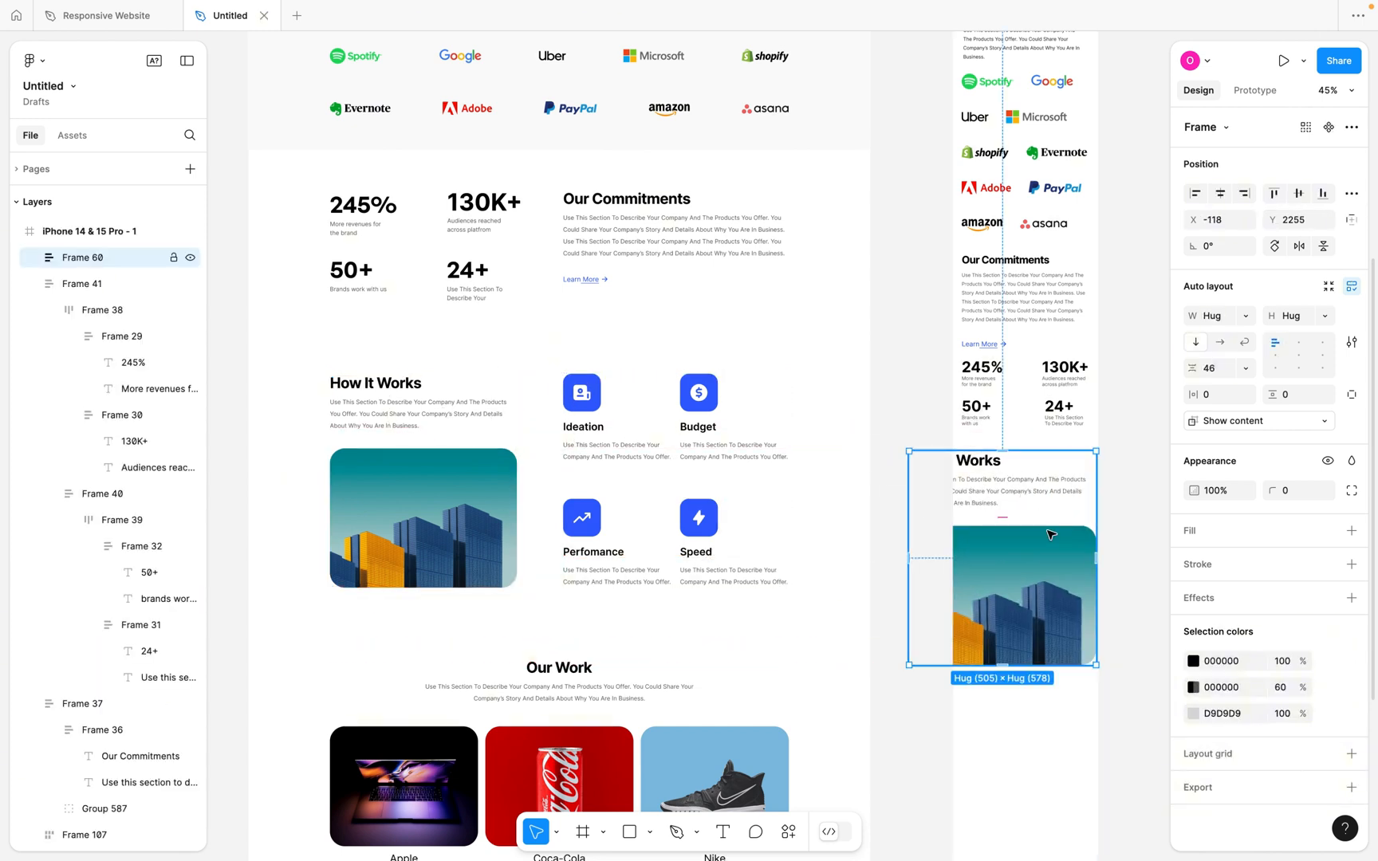
Scale the copied How It Works frame proportionally to about 388.8 wide and place it at X 12, Y 2245.
key(k)
drag(1097, 663, 1029, 617)
drag(1011, 555, 1059, 548)
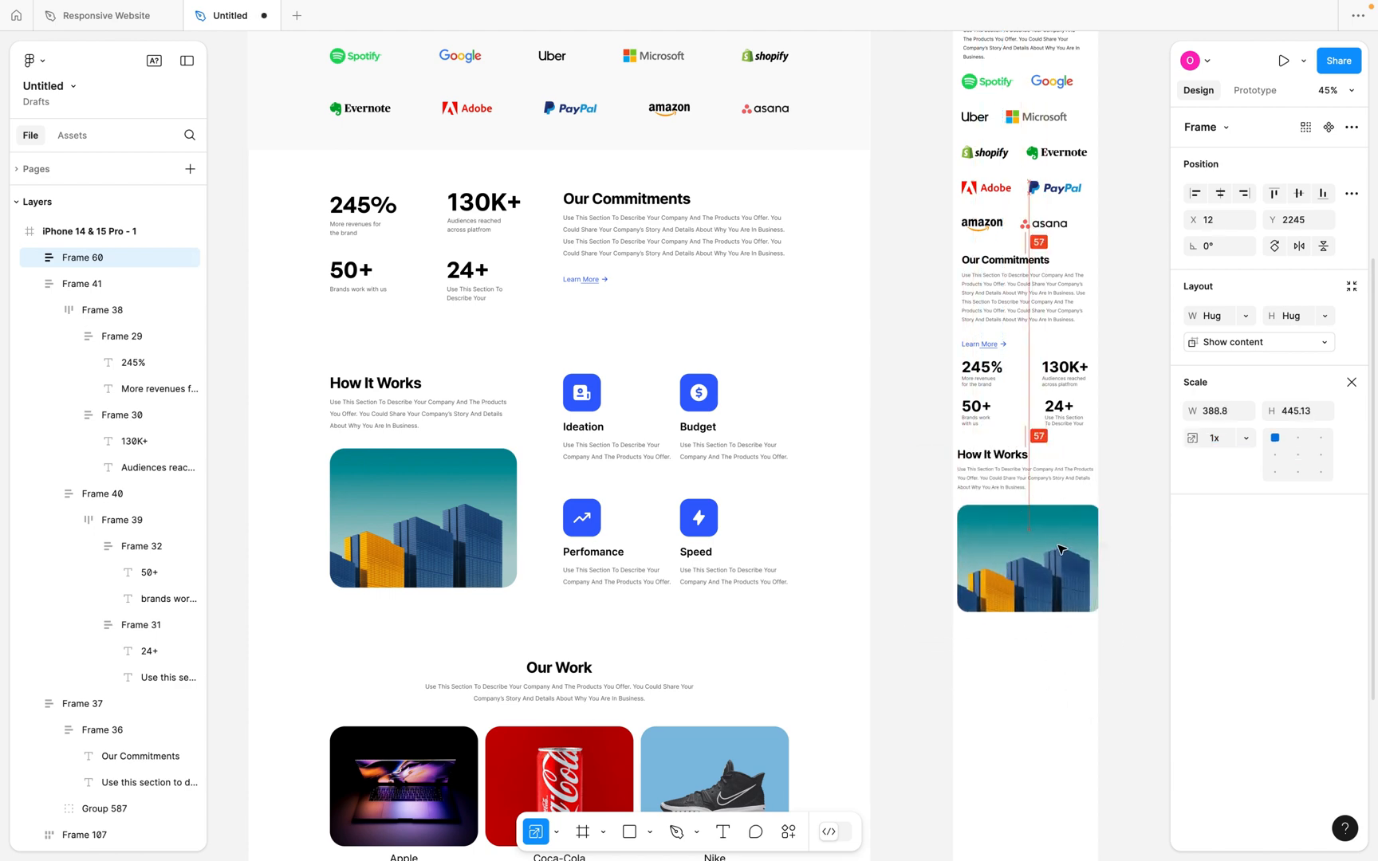
Show the 12-column layout grid on the iPhone 14 & 15 Pro - 1 frame.
scroll(1058, 548, up, 10)
click(877, 150)
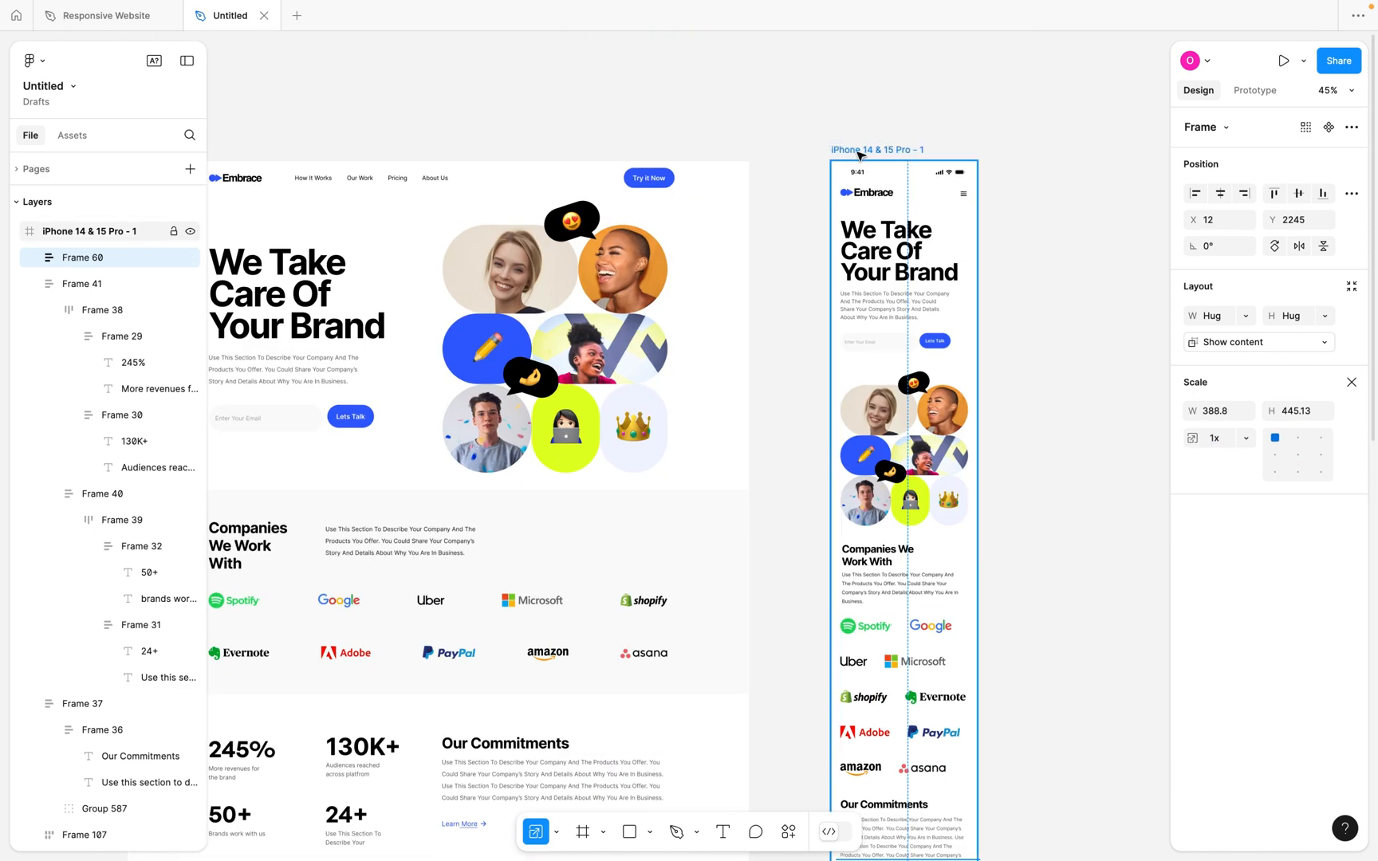
scroll(1084, 351, down, 5)
scroll(1084, 351, right, 2)
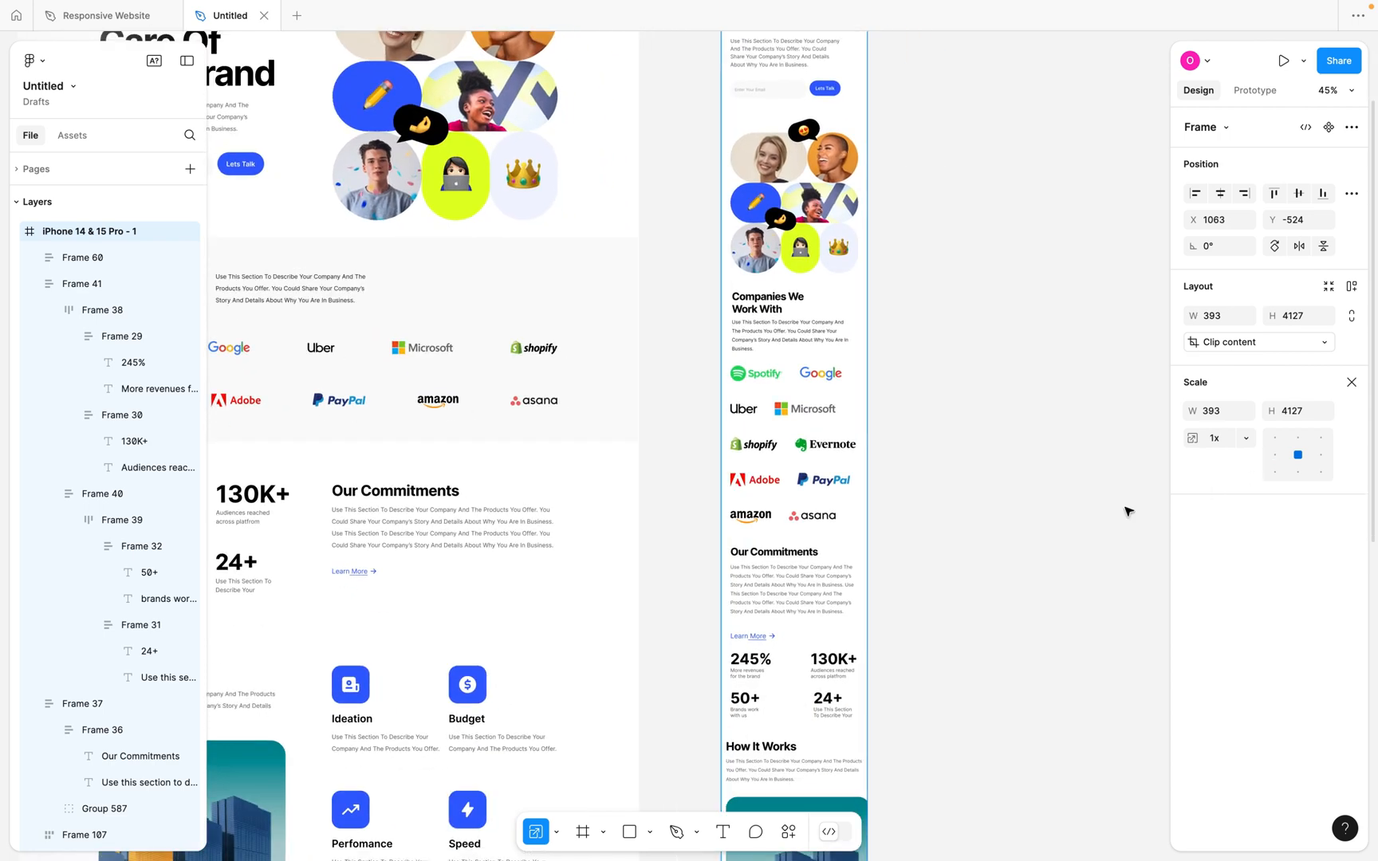
scroll(1091, 513, down, 3)
scroll(1091, 513, right, 1)
key(v)
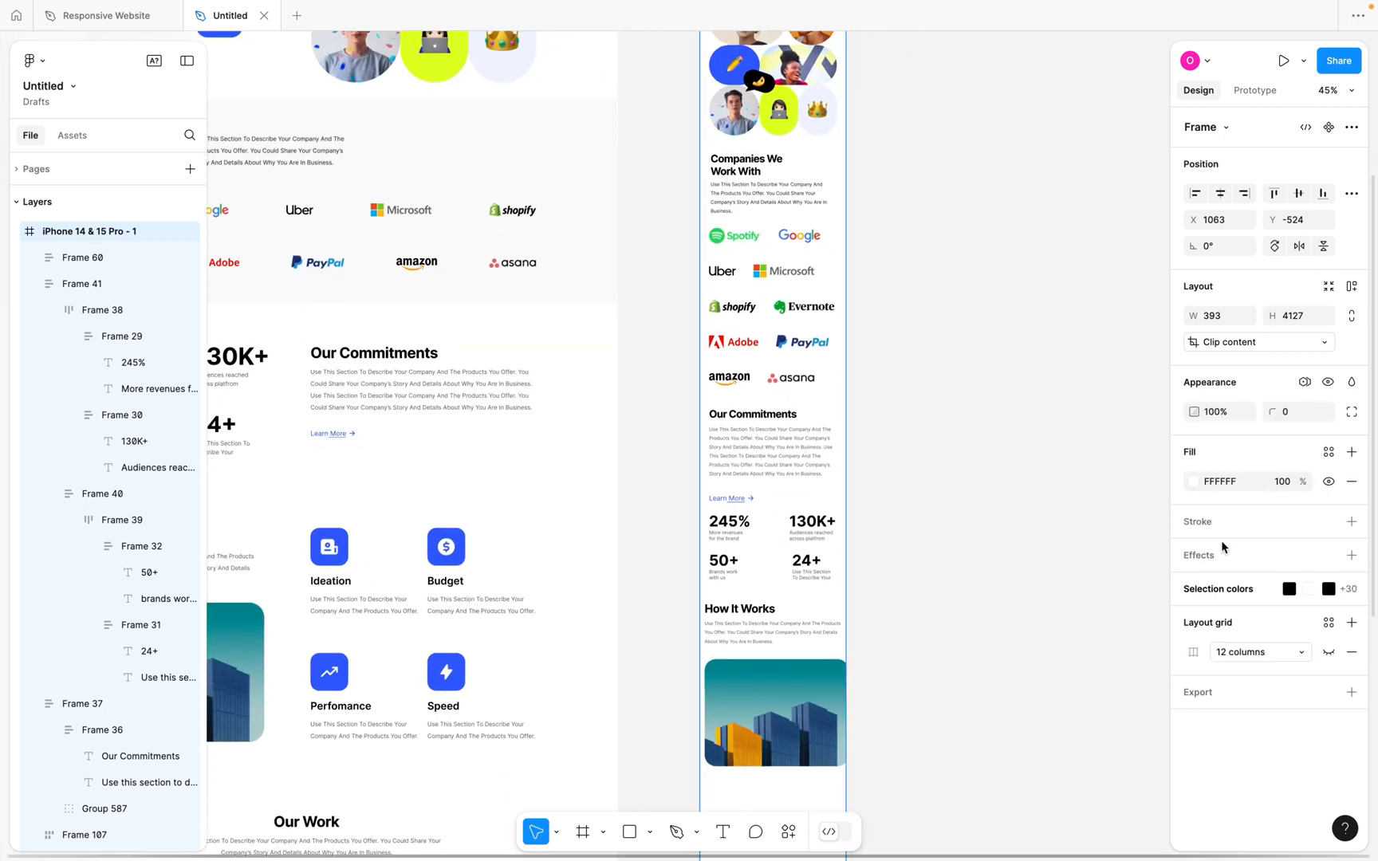
click(1321, 653)
Align the How It Works frame with the first grid column at X 24, Y 2249.
scroll(833, 636, down, 3)
scroll(841, 574, up, 5)
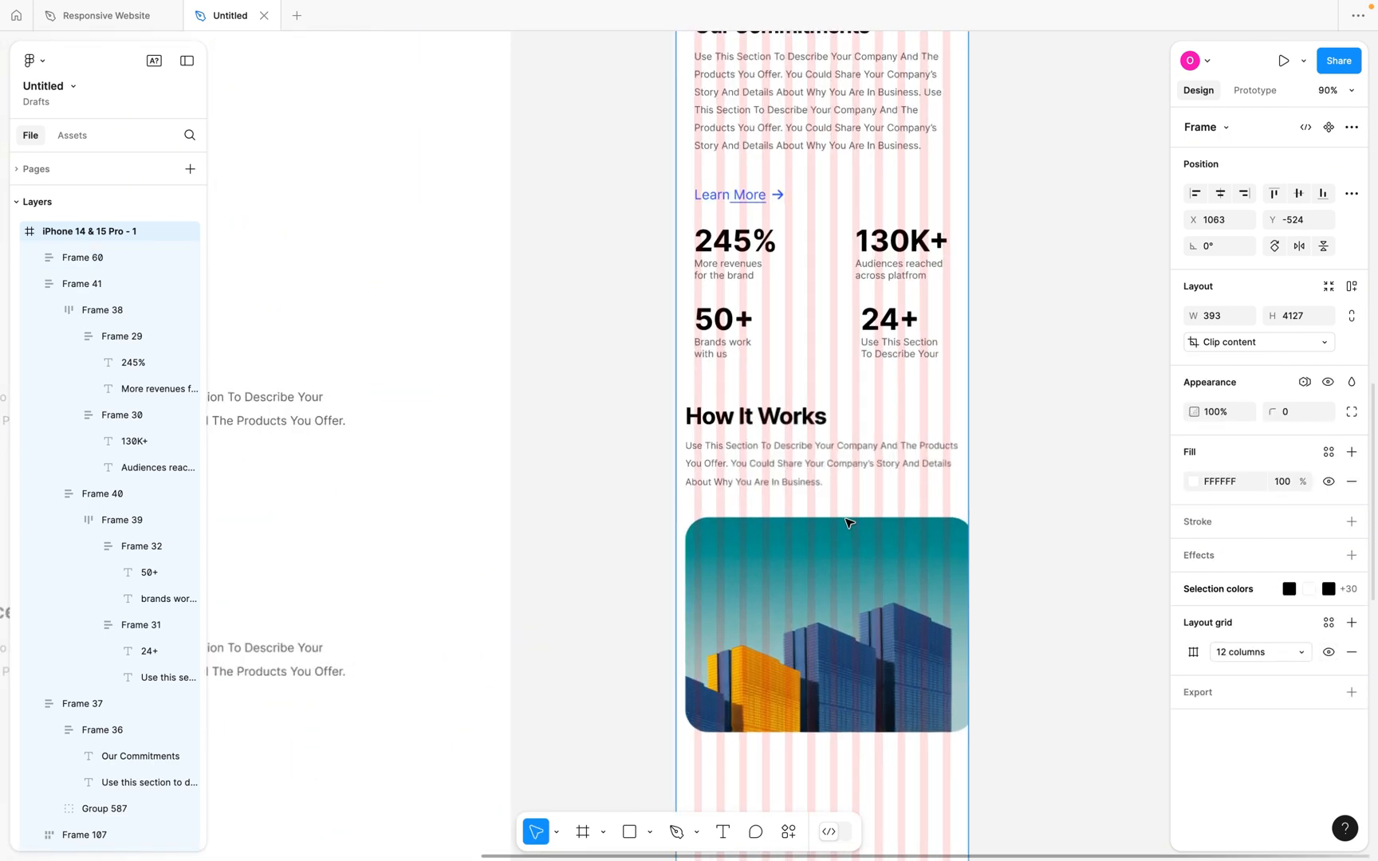
scroll(845, 518, up, 2)
scroll(846, 519, down, 3)
scroll(847, 520, right, 1)
click(783, 329)
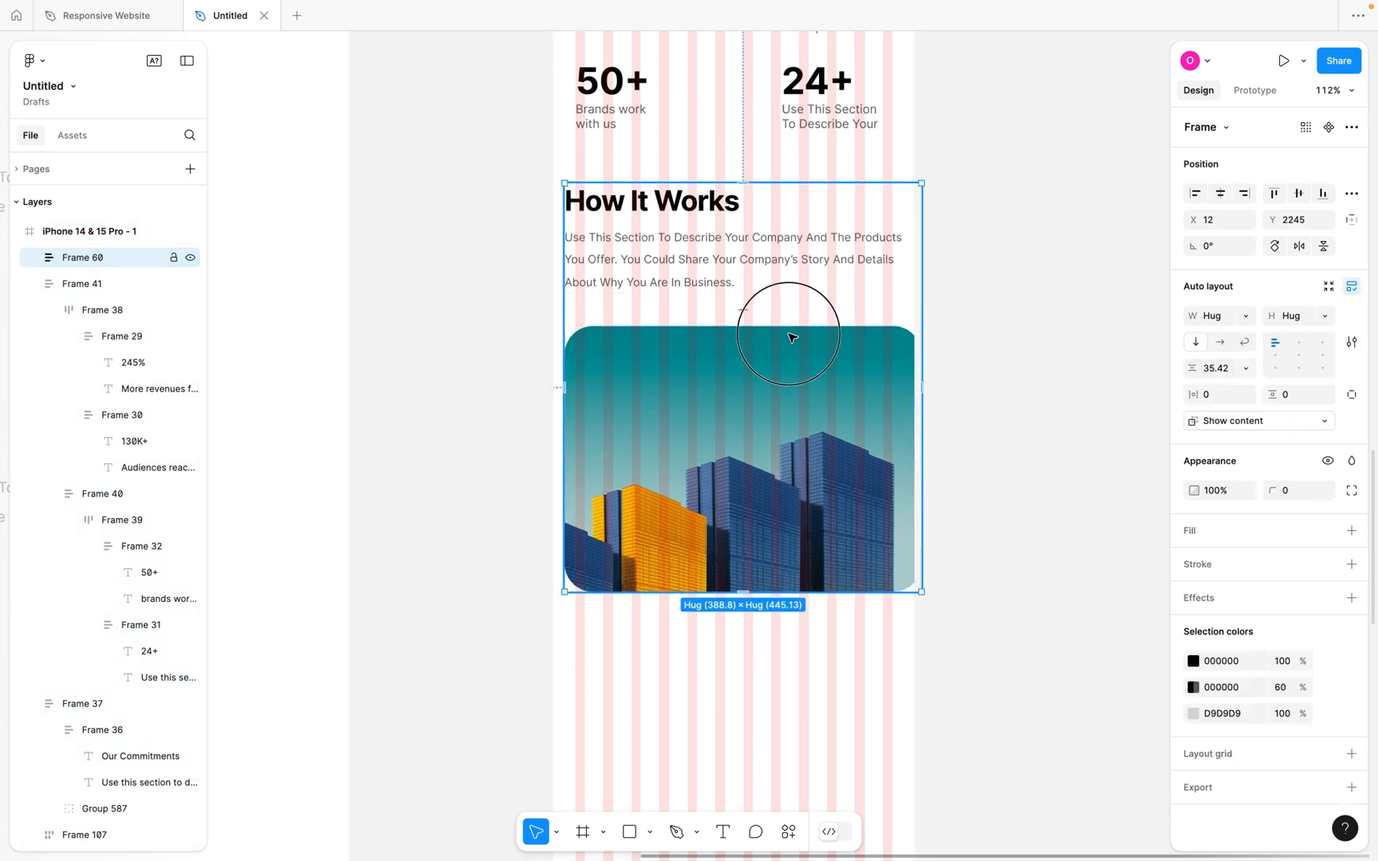
drag(791, 337, 805, 341)
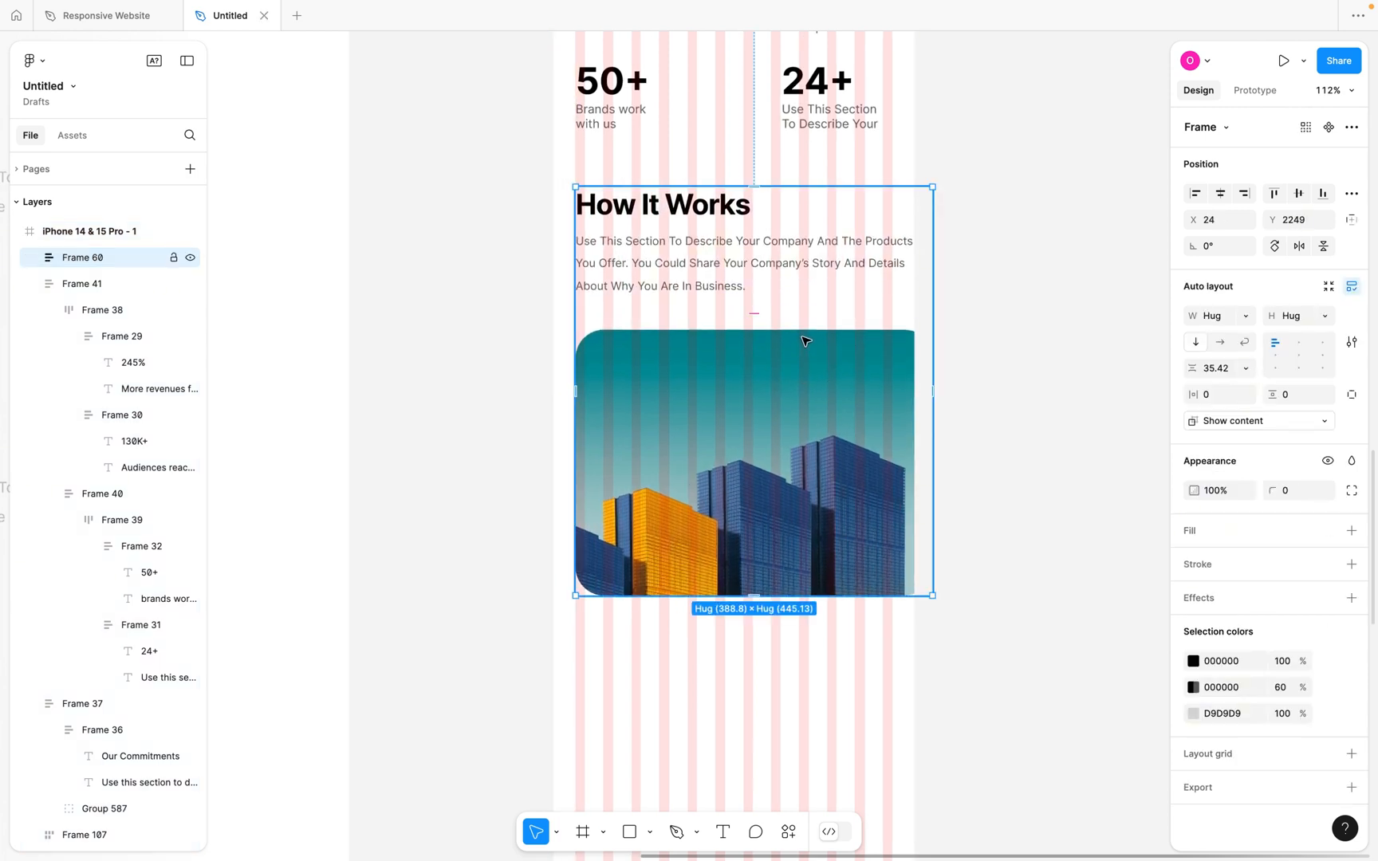
Scale the How It Works frame proportionally down to about 343.26 wide to fit the grid columns.
key(k)
drag(933, 594, 869, 549)
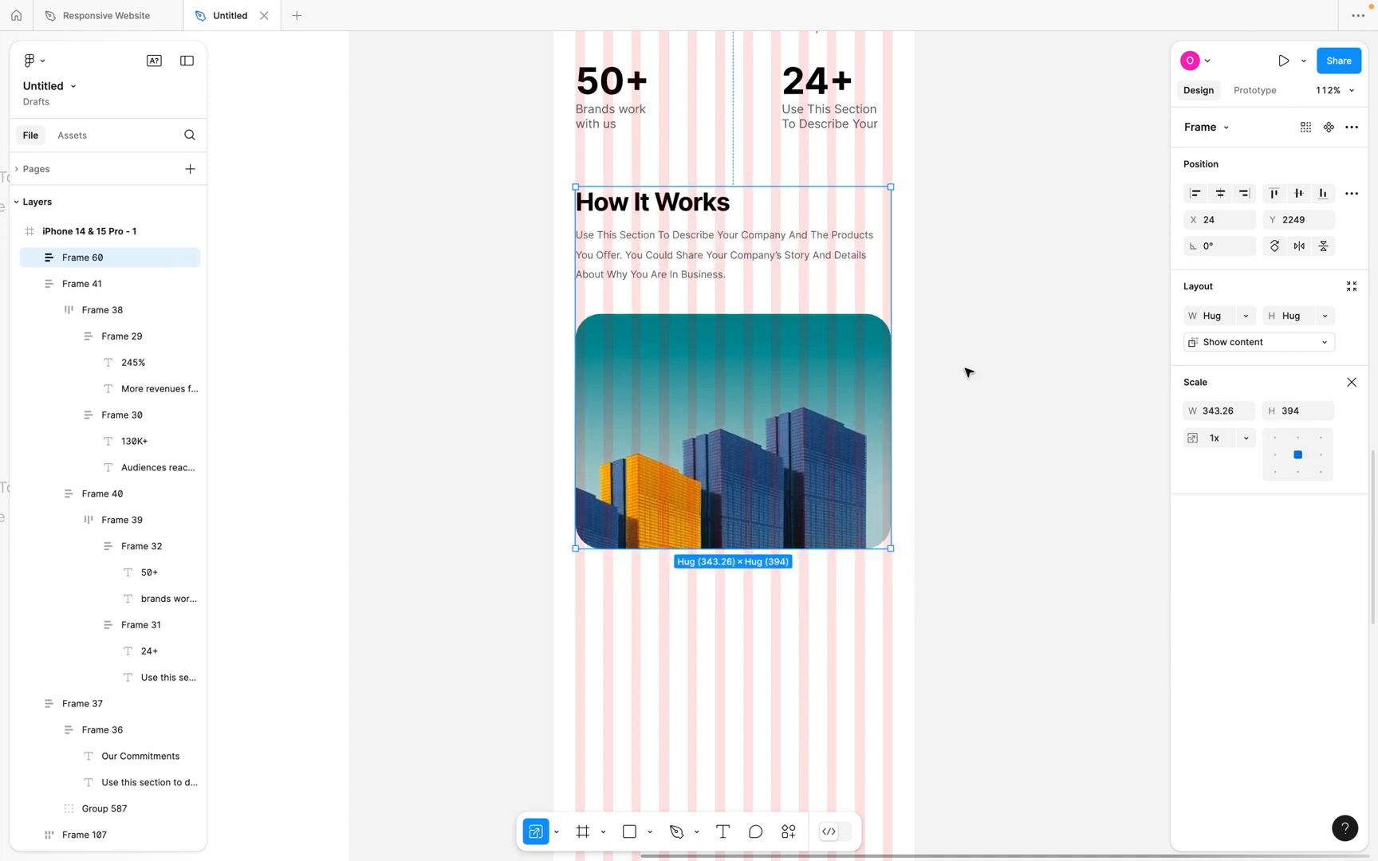
key(v)
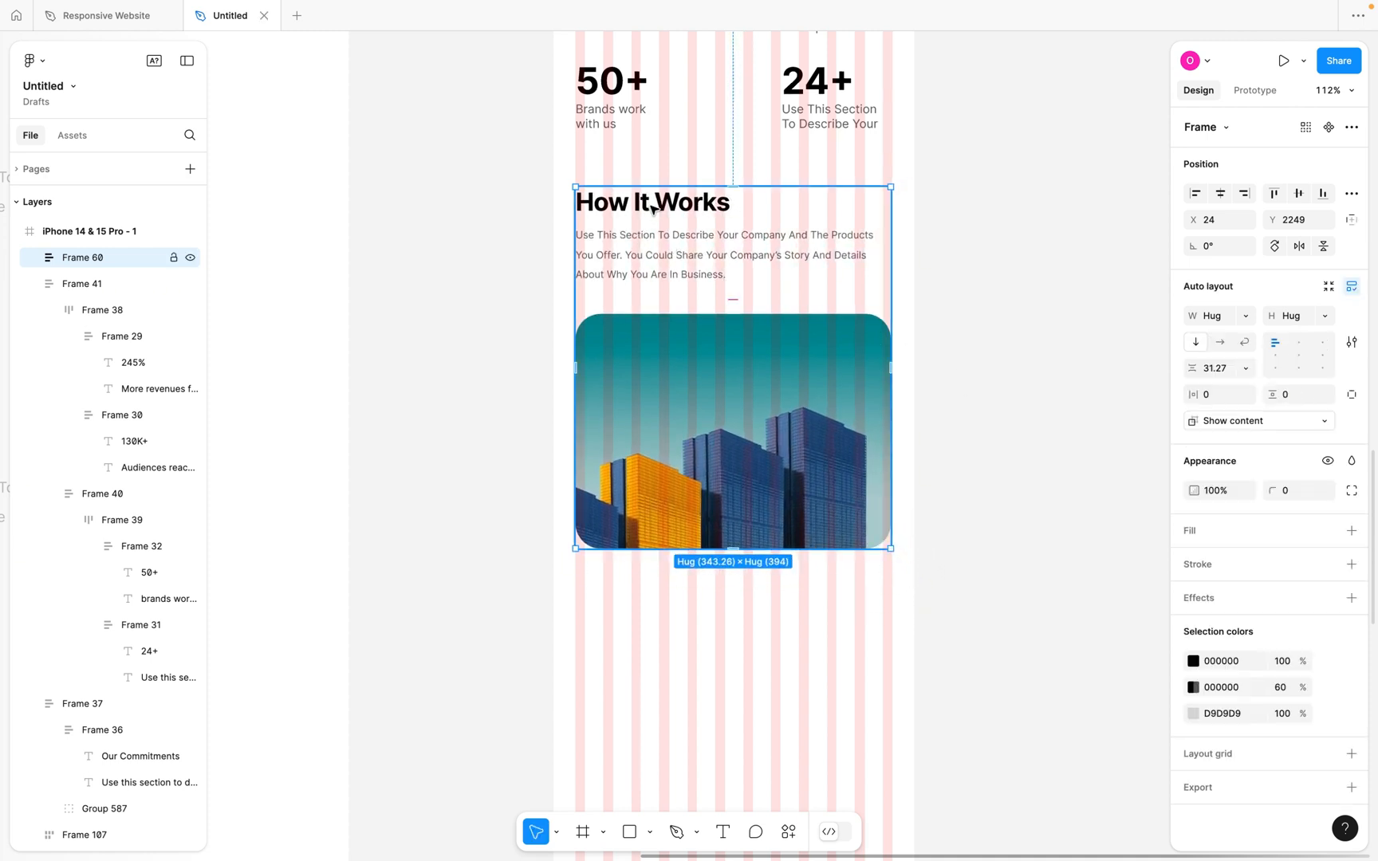
Set the How It Works heading's font size to 28 and its paragraph's font size to 14.
double_click(647, 203)
key(ctrl+a)
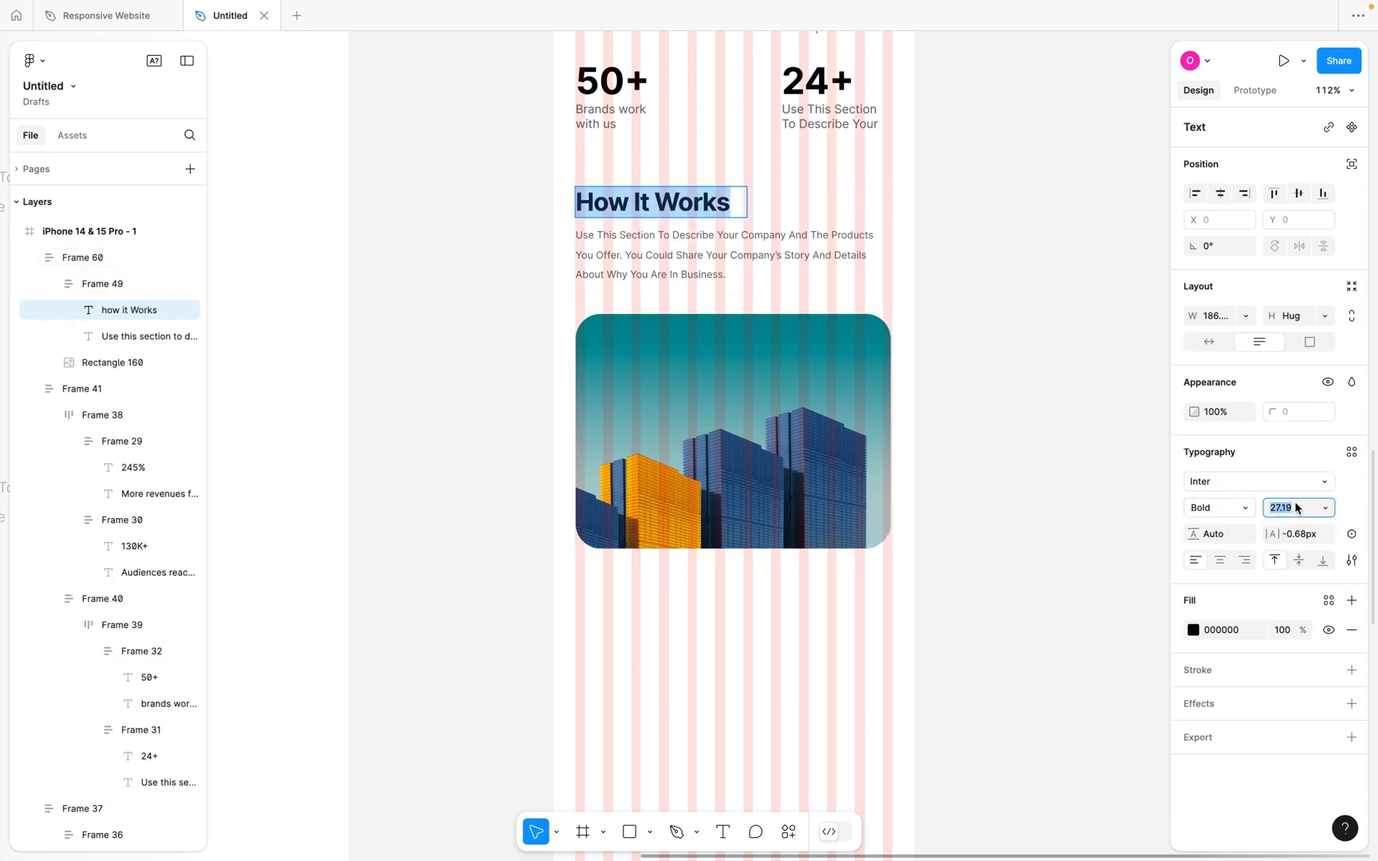
key(Return)
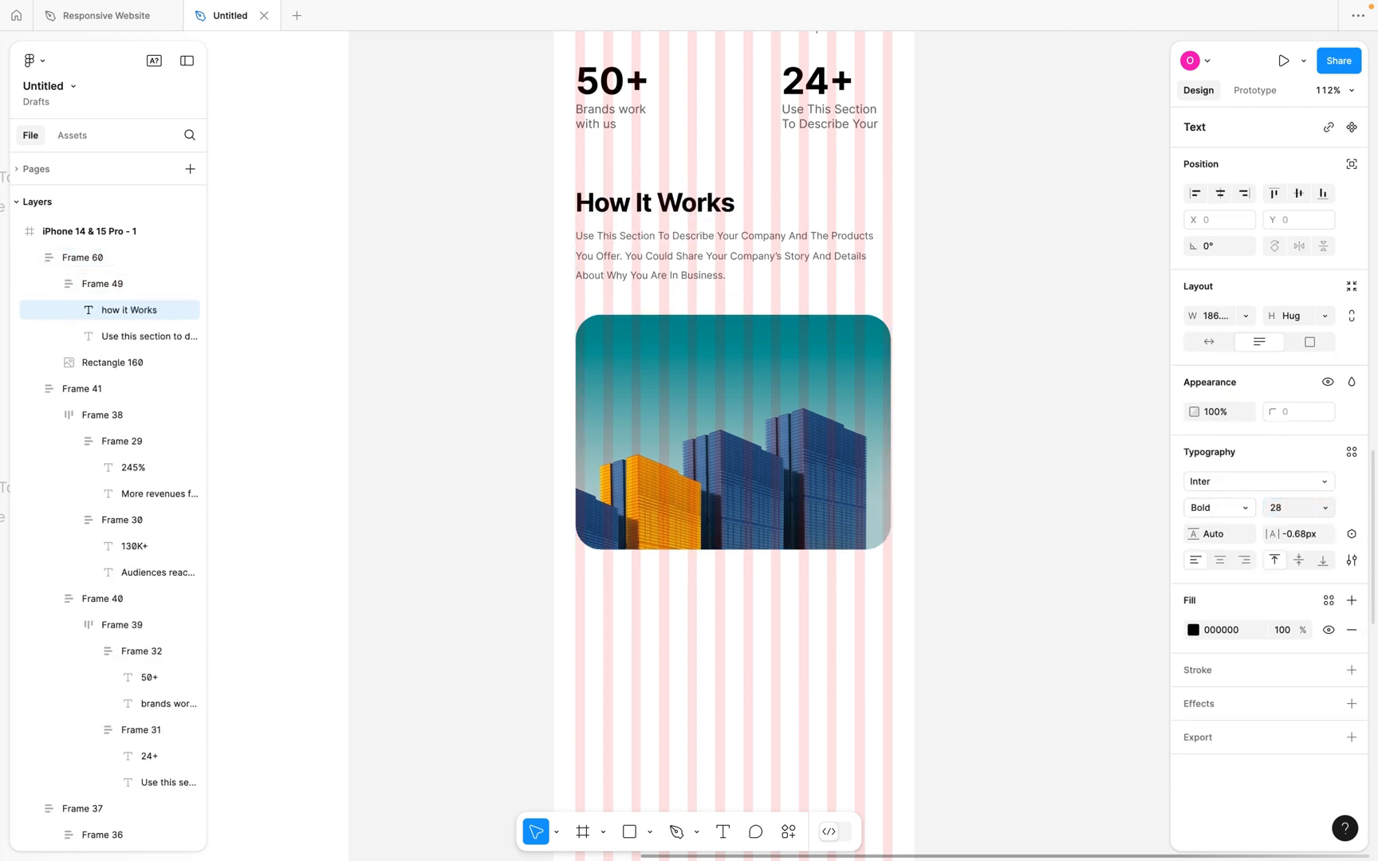
double_click(644, 257)
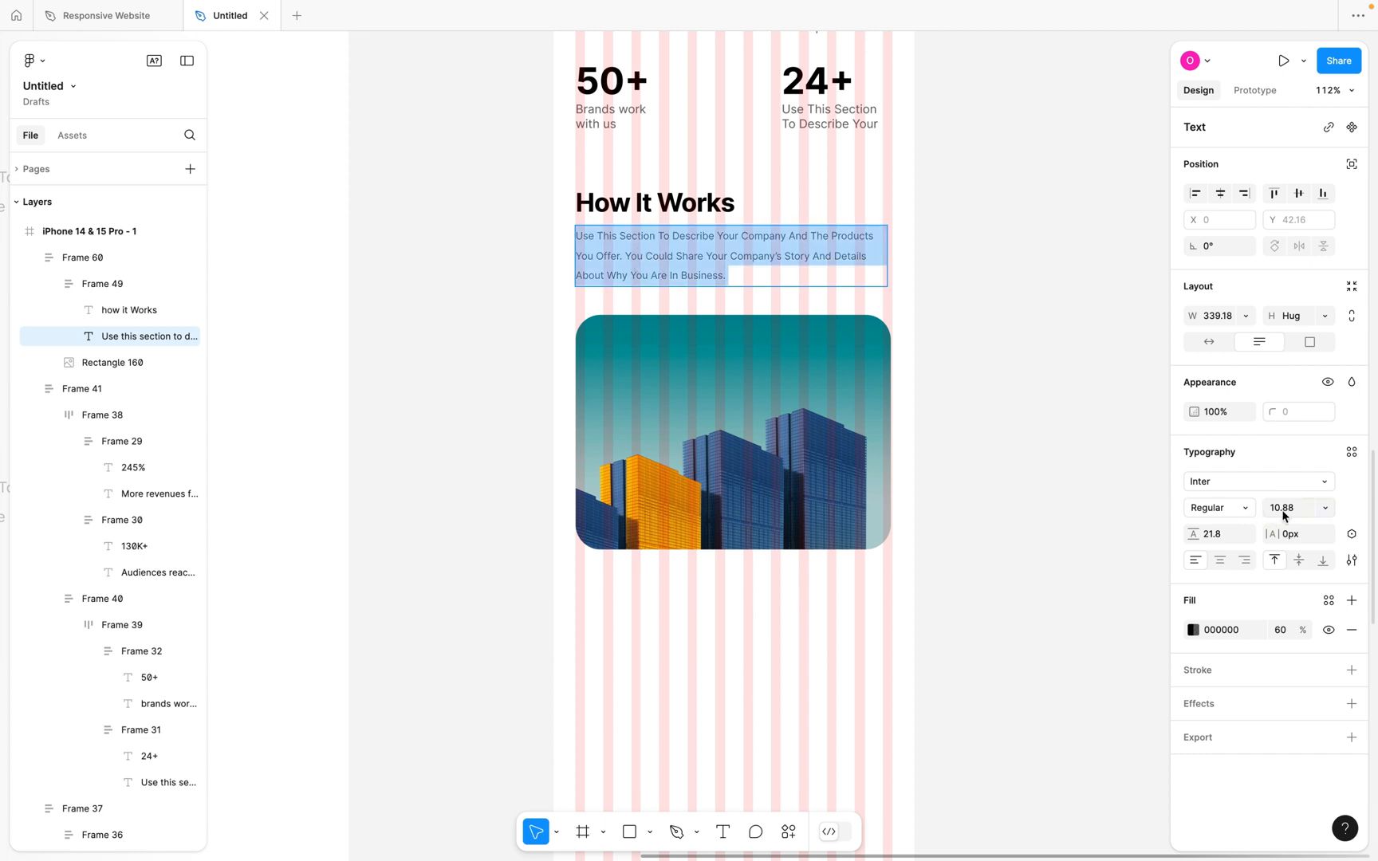
text(14)
key(Return)
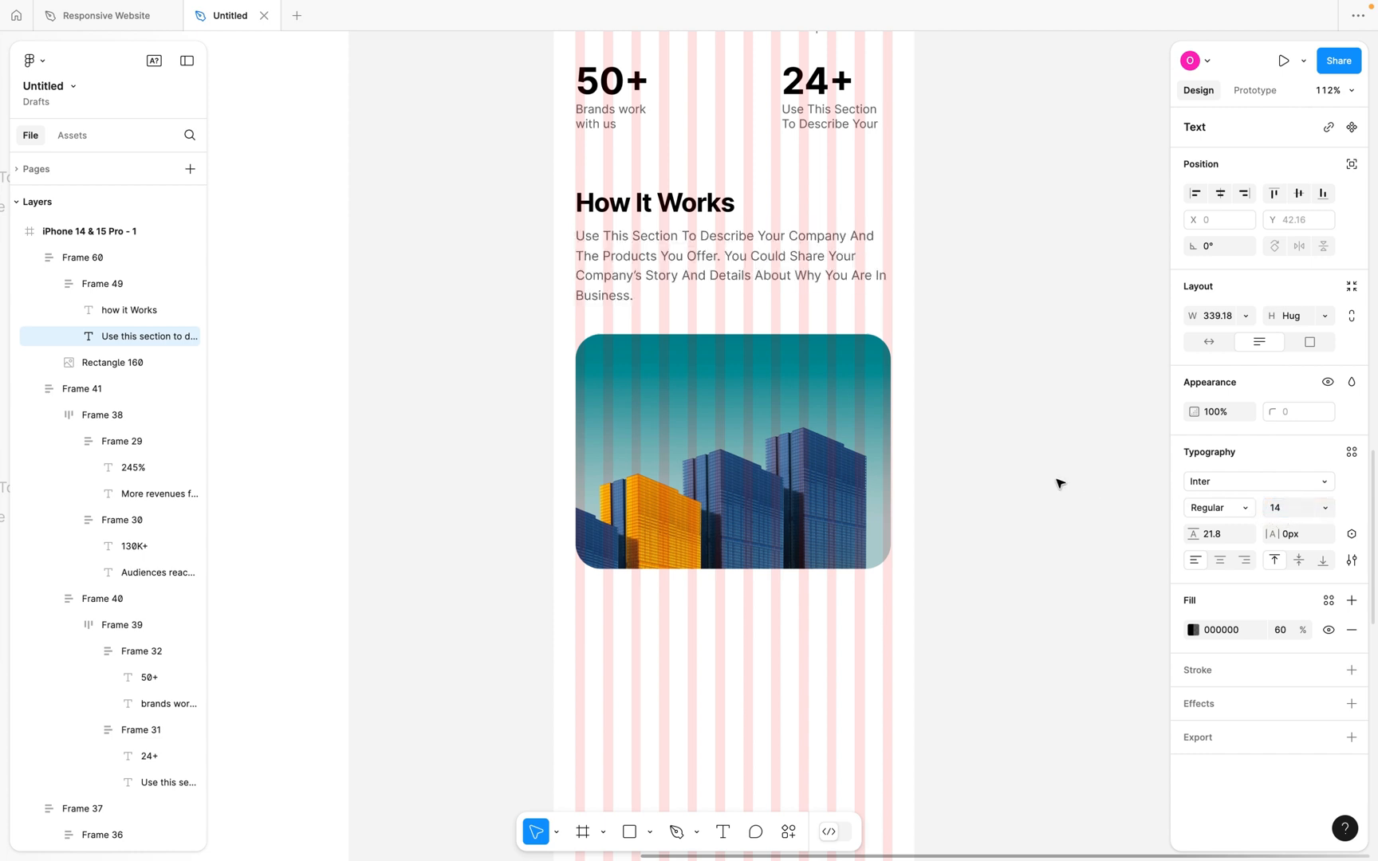
Set the width of the building image below the How It Works paragraph to 345.
click(794, 437)
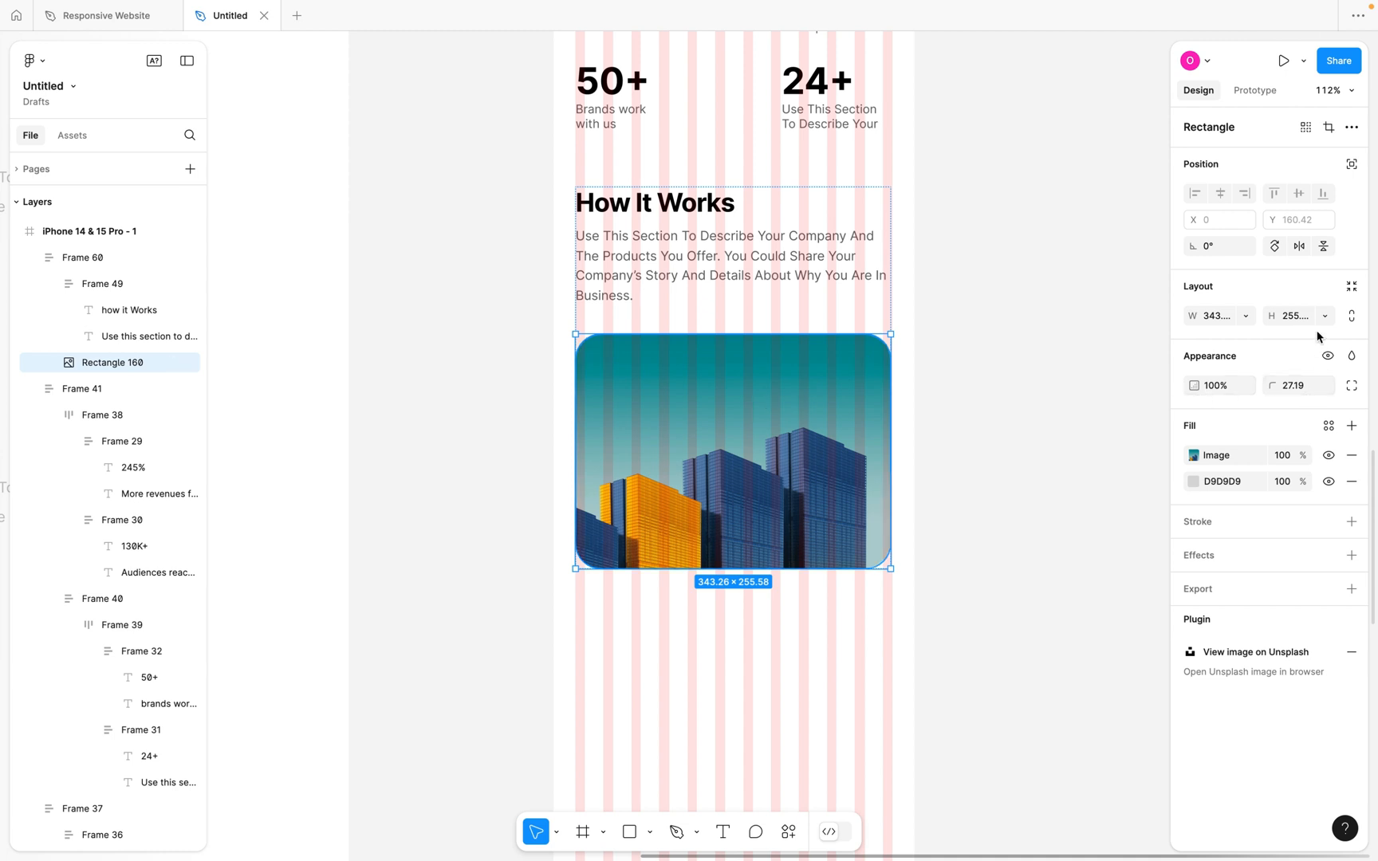
click(1215, 317)
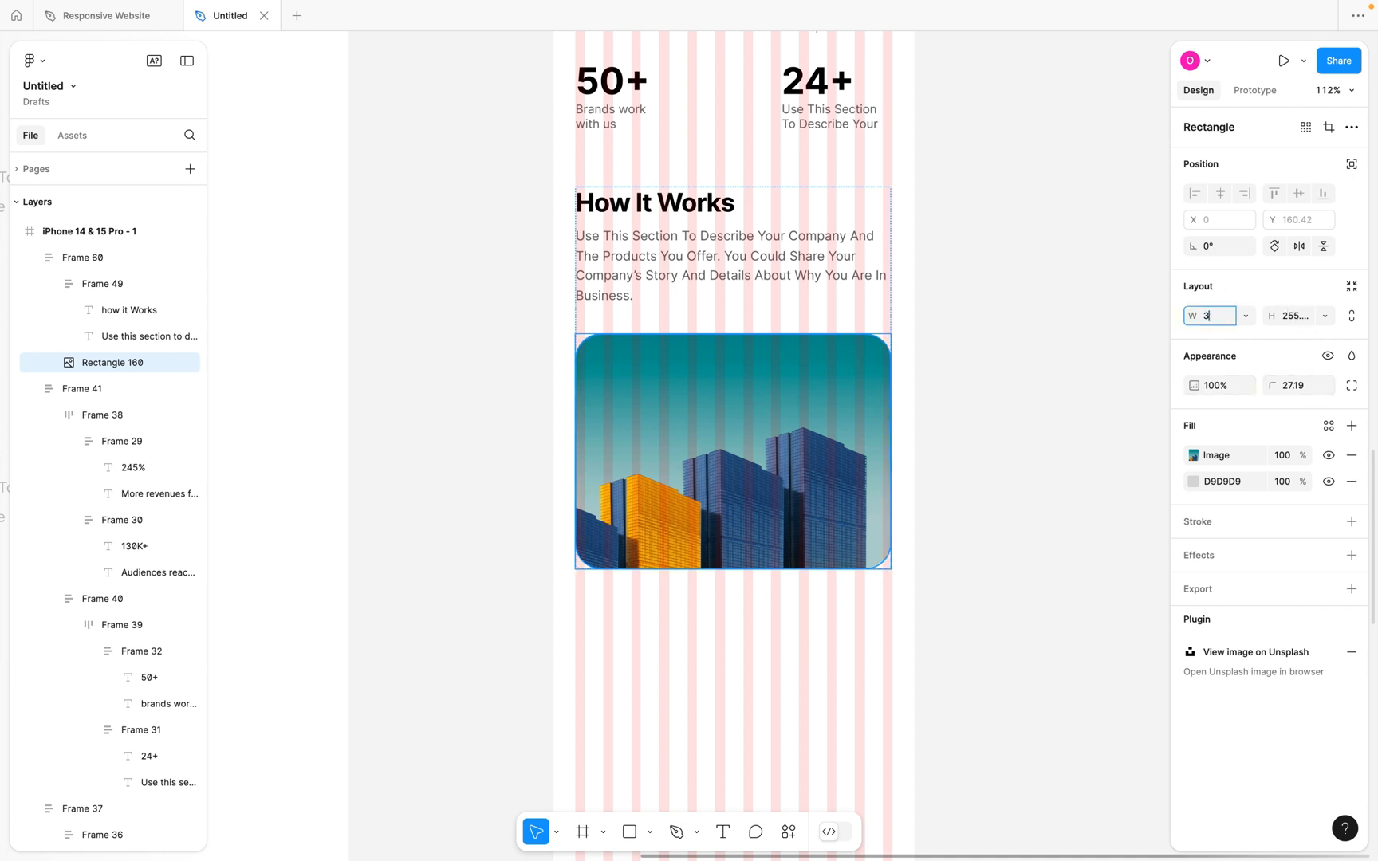
text(345)
key(Return)
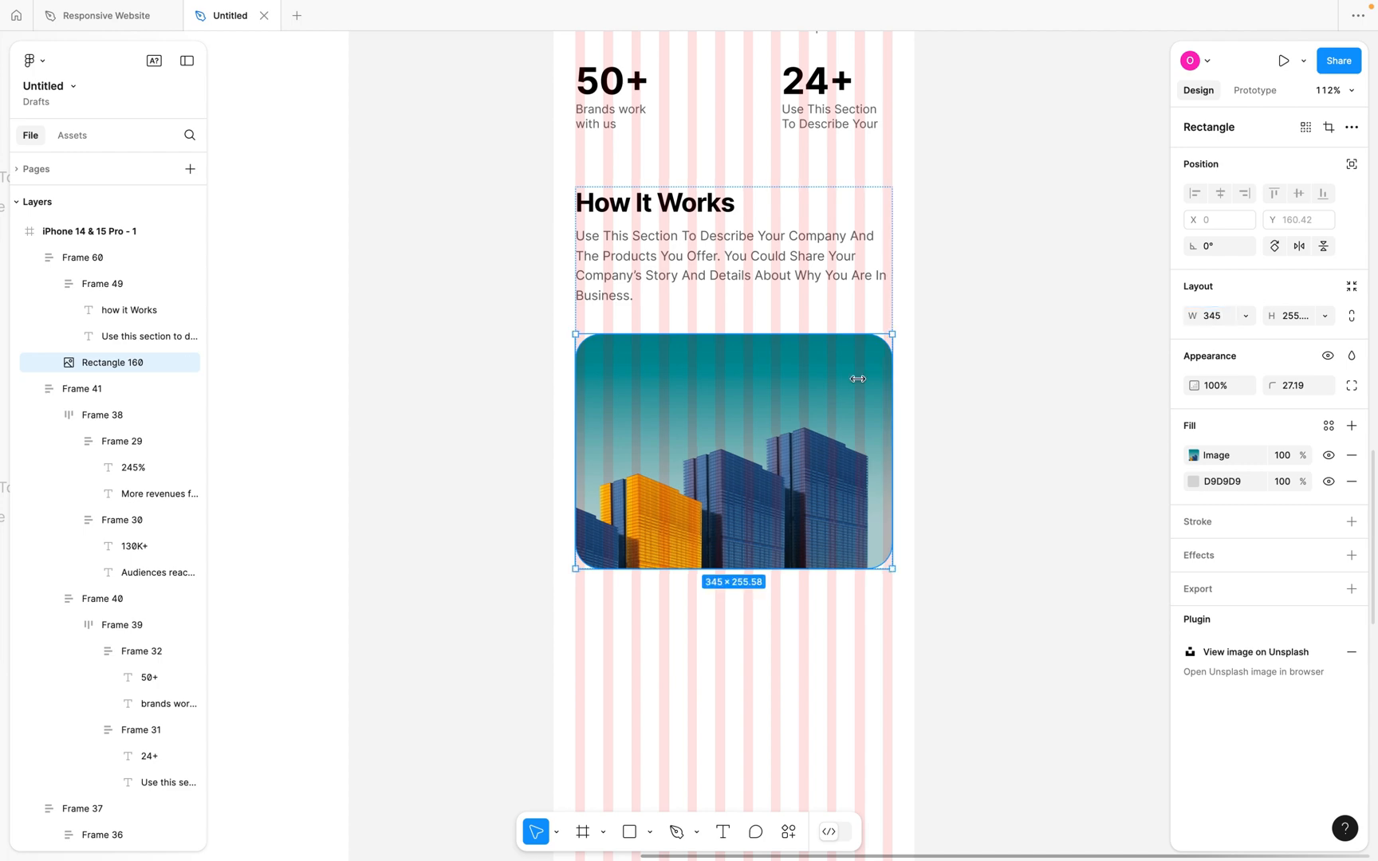
Copy the four-feature grid (Ideation, Budget, Perfomance, Speed) from the desktop How It Works section to the canvas beside the mobile frame.
click(976, 402)
scroll(914, 406, down, 5)
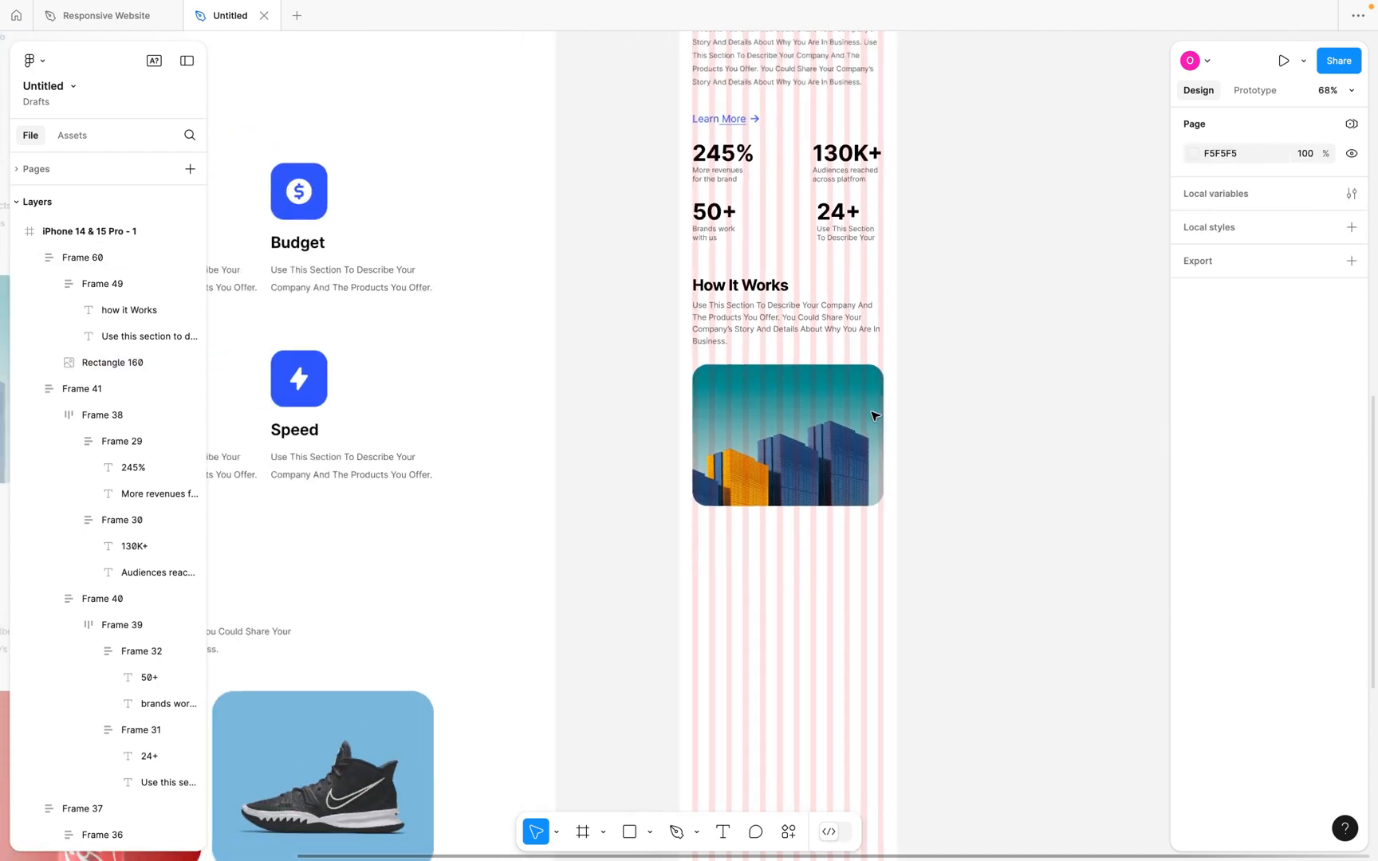
click(869, 367)
scroll(869, 367, left, 4)
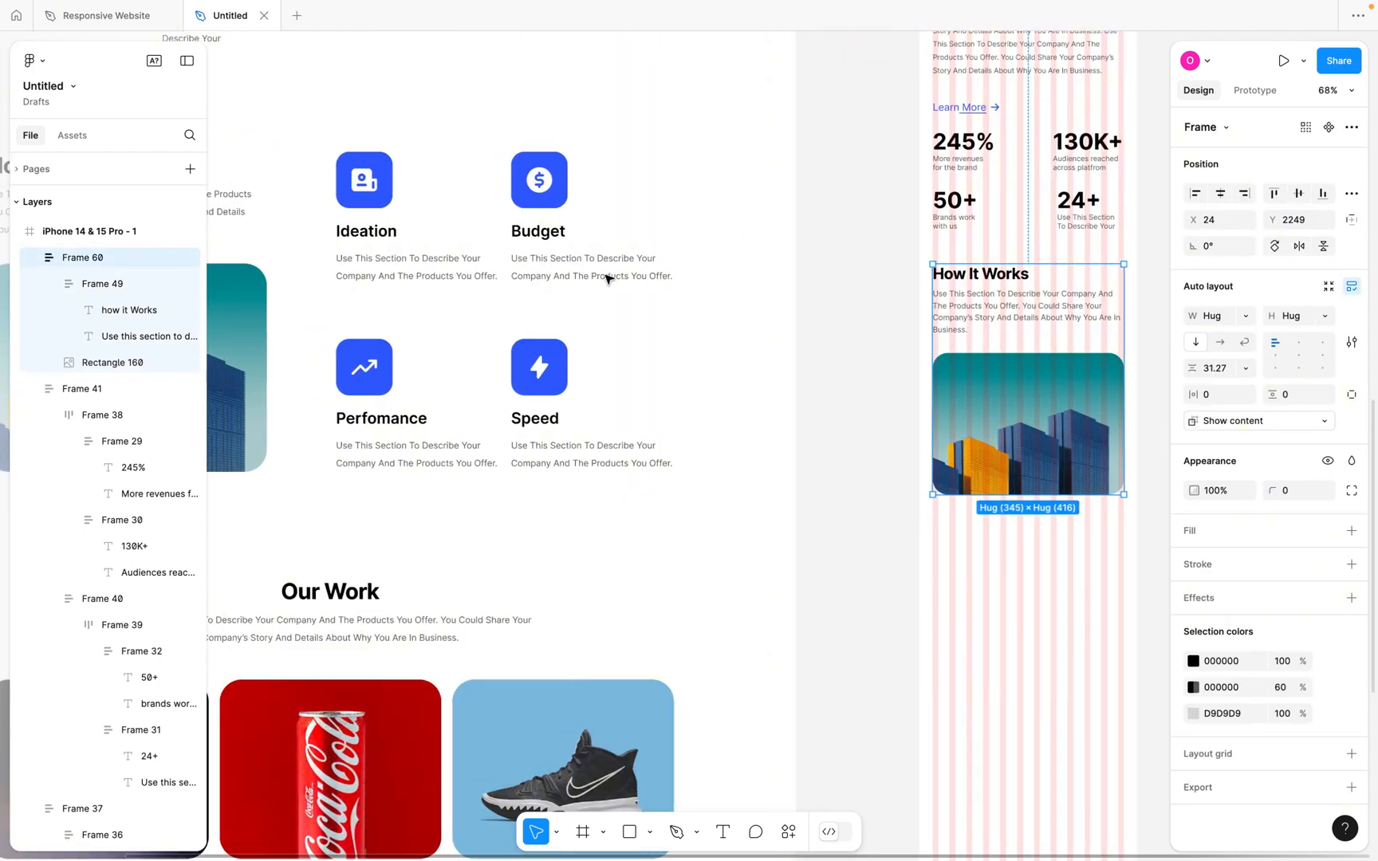
click(556, 247)
double_click(555, 247)
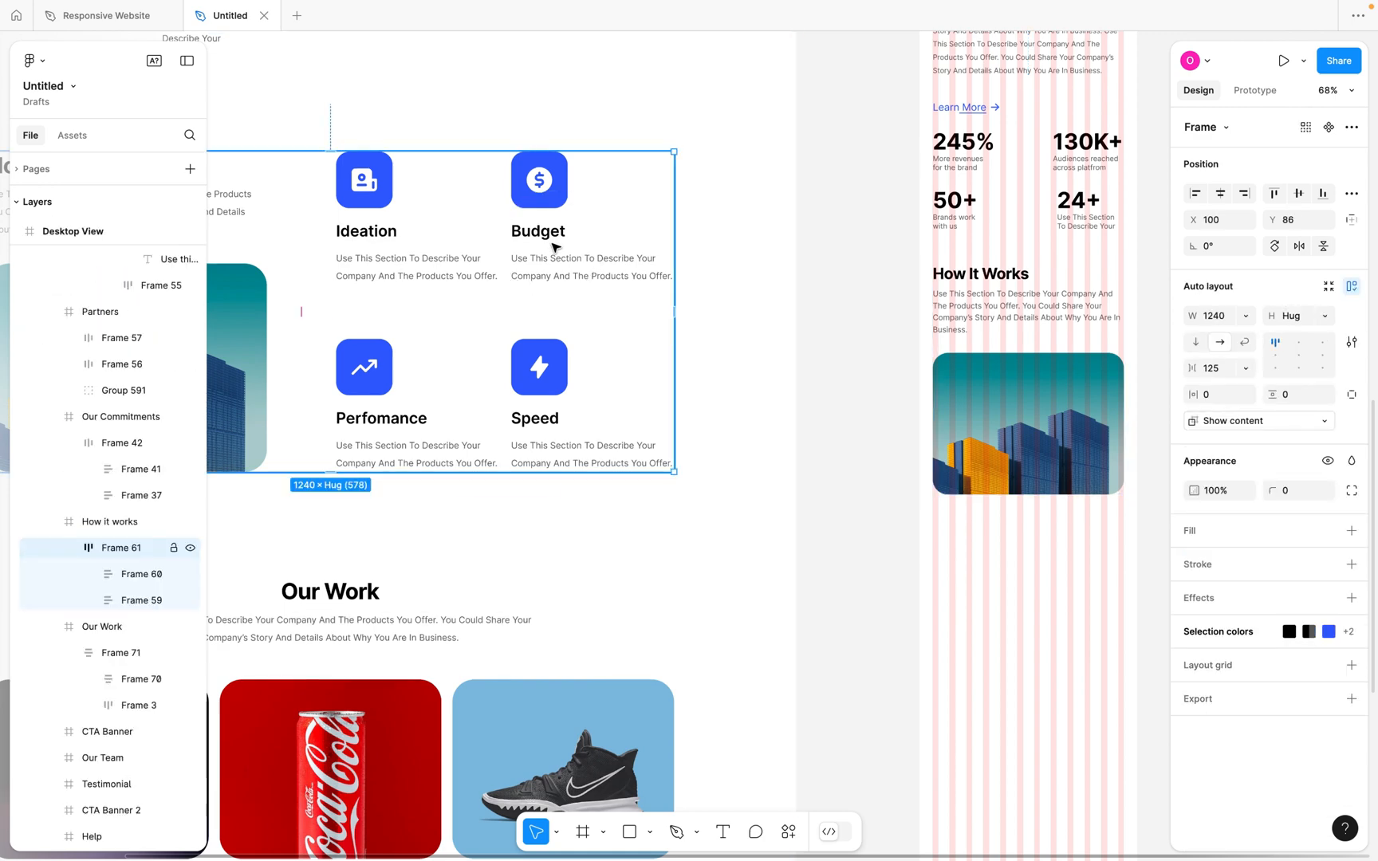
scroll(556, 247, down, 5)
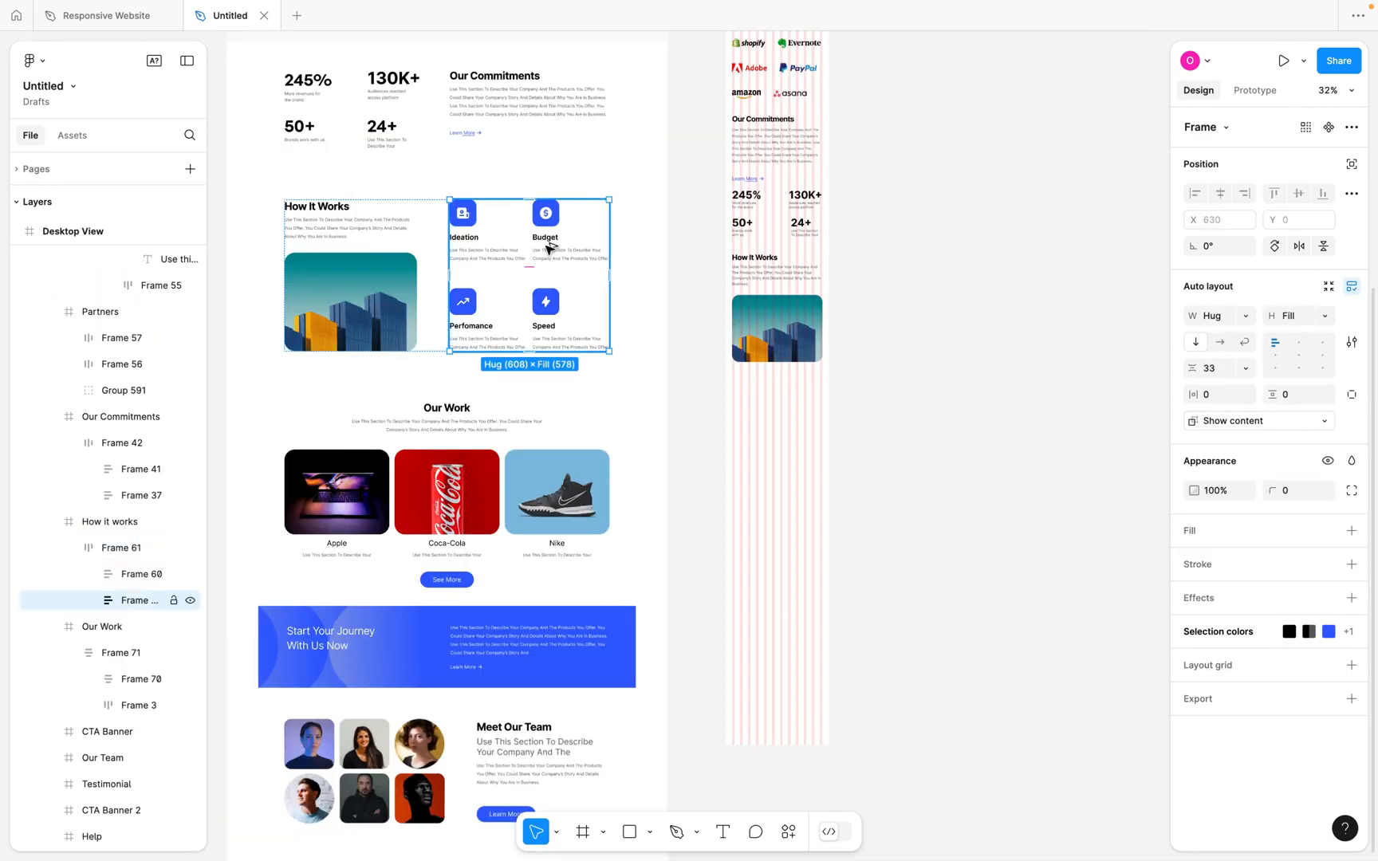
drag(548, 248, 928, 391)
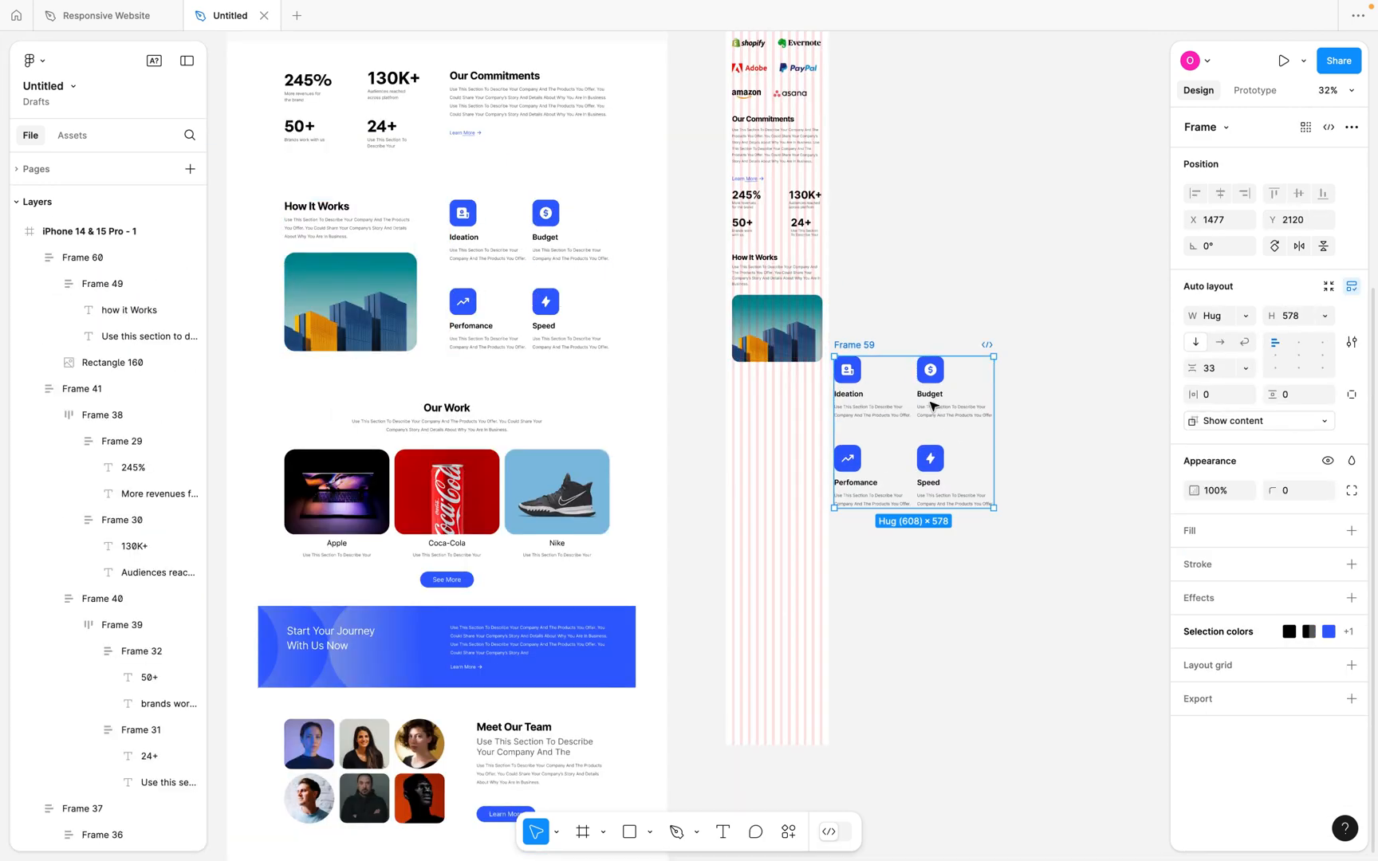
scroll(933, 407, up, 1)
scroll(933, 407, up, 3)
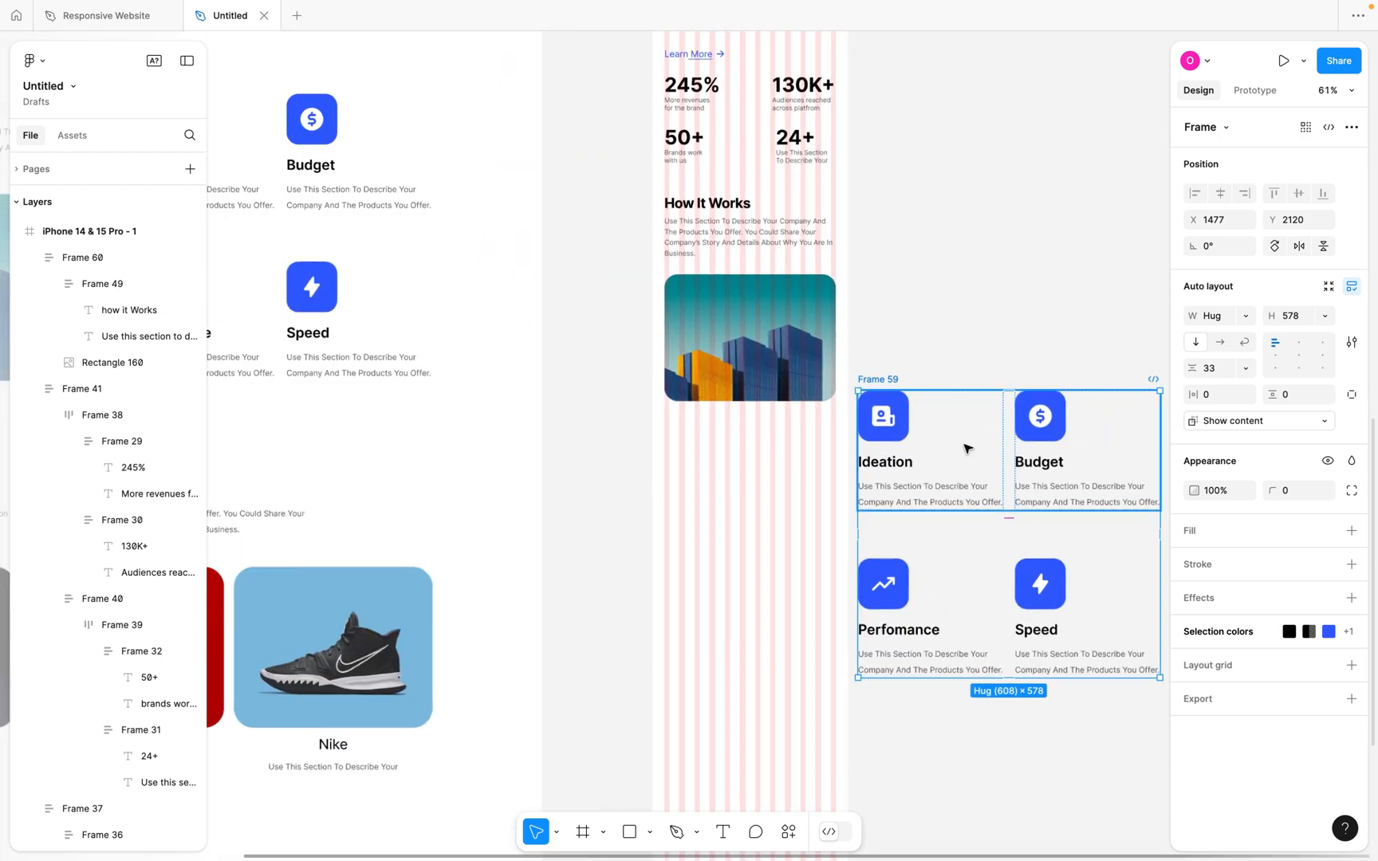
Scale the feature grid proportionally to about 321.88 wide and place it below the building image at about X 34, Y 2706.
key(k)
drag(1157, 675, 779, 548)
scroll(782, 547, up, 4)
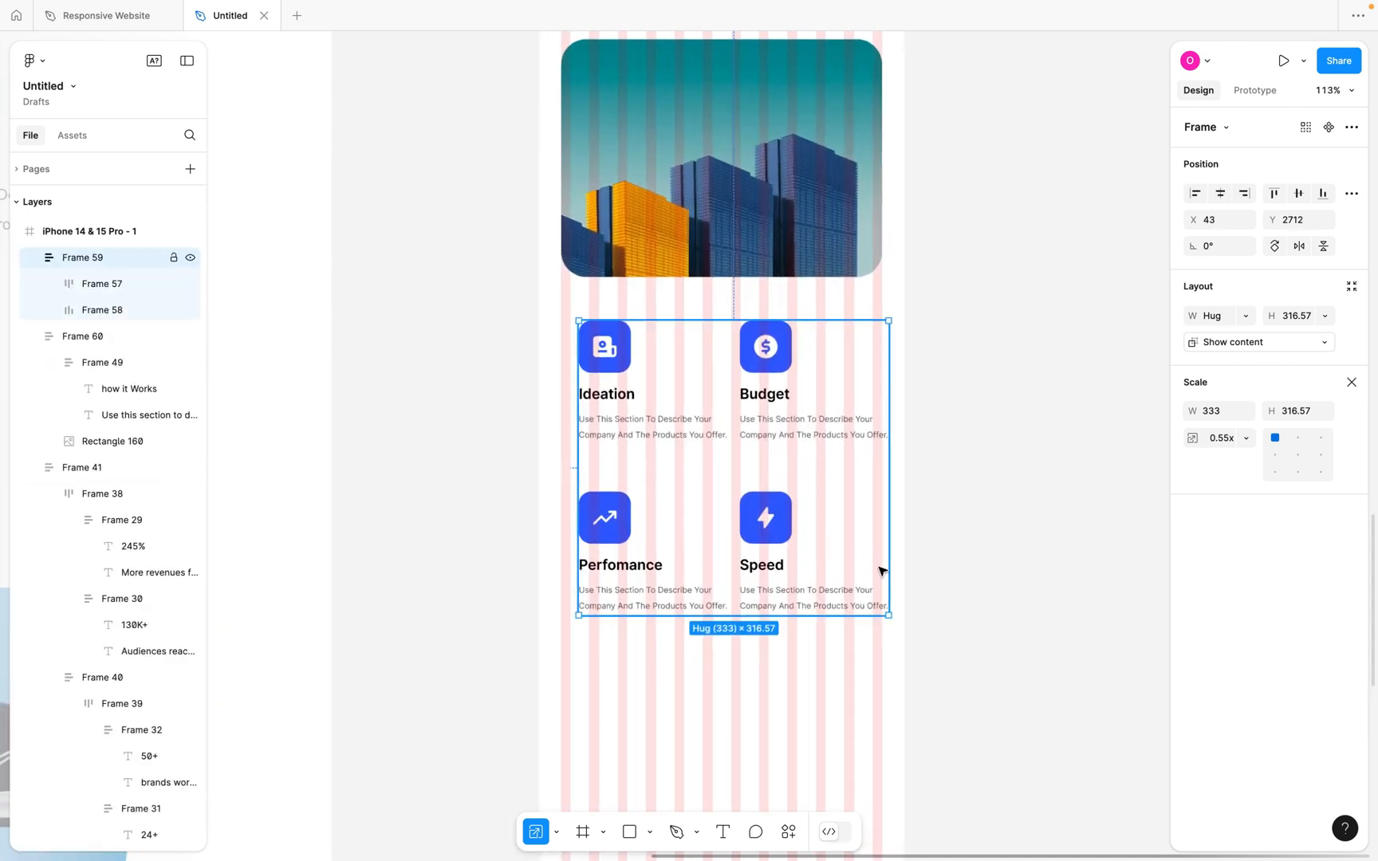
drag(881, 612, 875, 605)
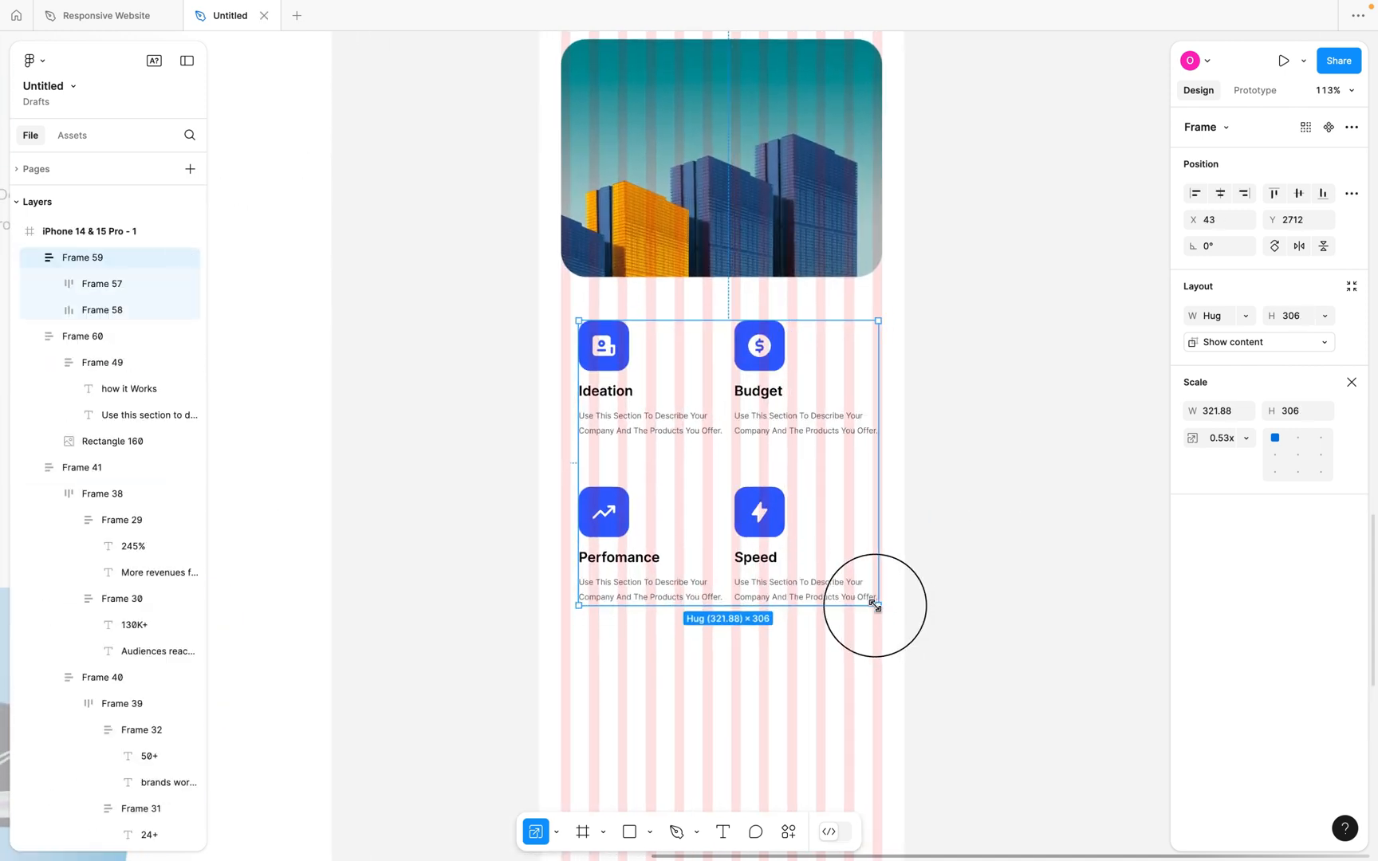
key(Escape)
scroll(765, 399, up, 2)
click(875, 435)
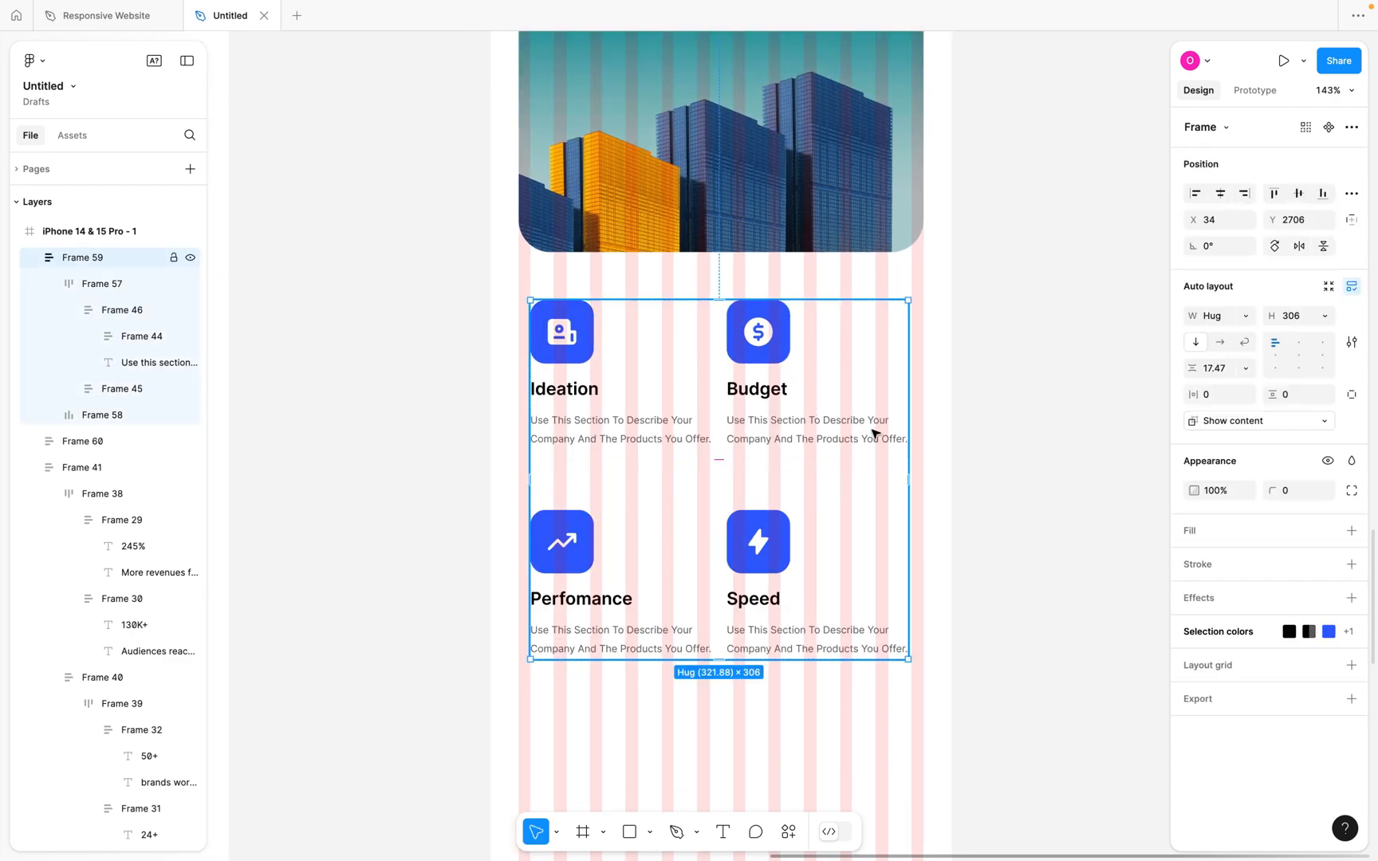
Set the font size of the Ideation and Budget headings to 18.
double_click(581, 394)
double_click(578, 393)
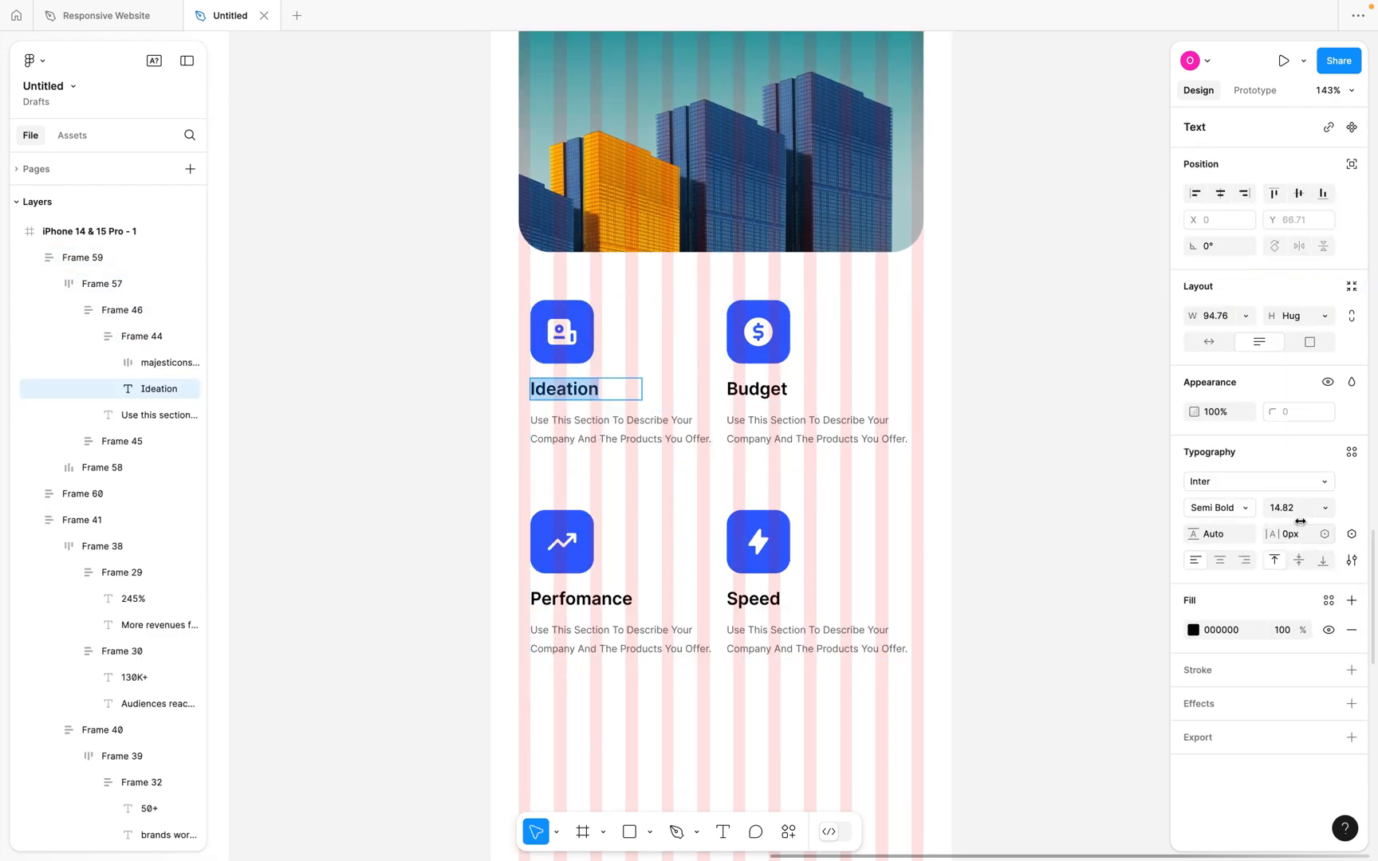
text(14.)
text(8)
key(Return)
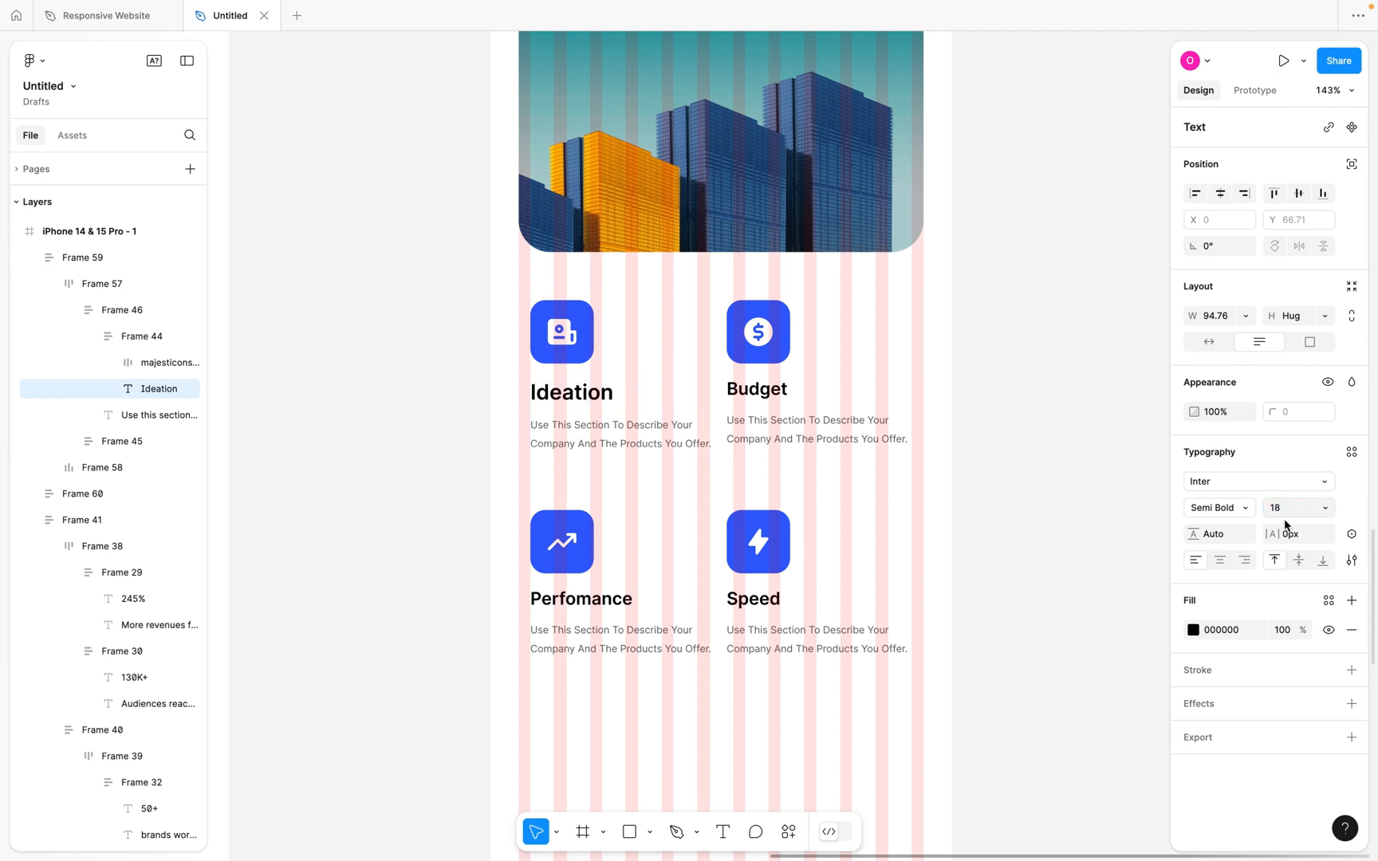
click(763, 398)
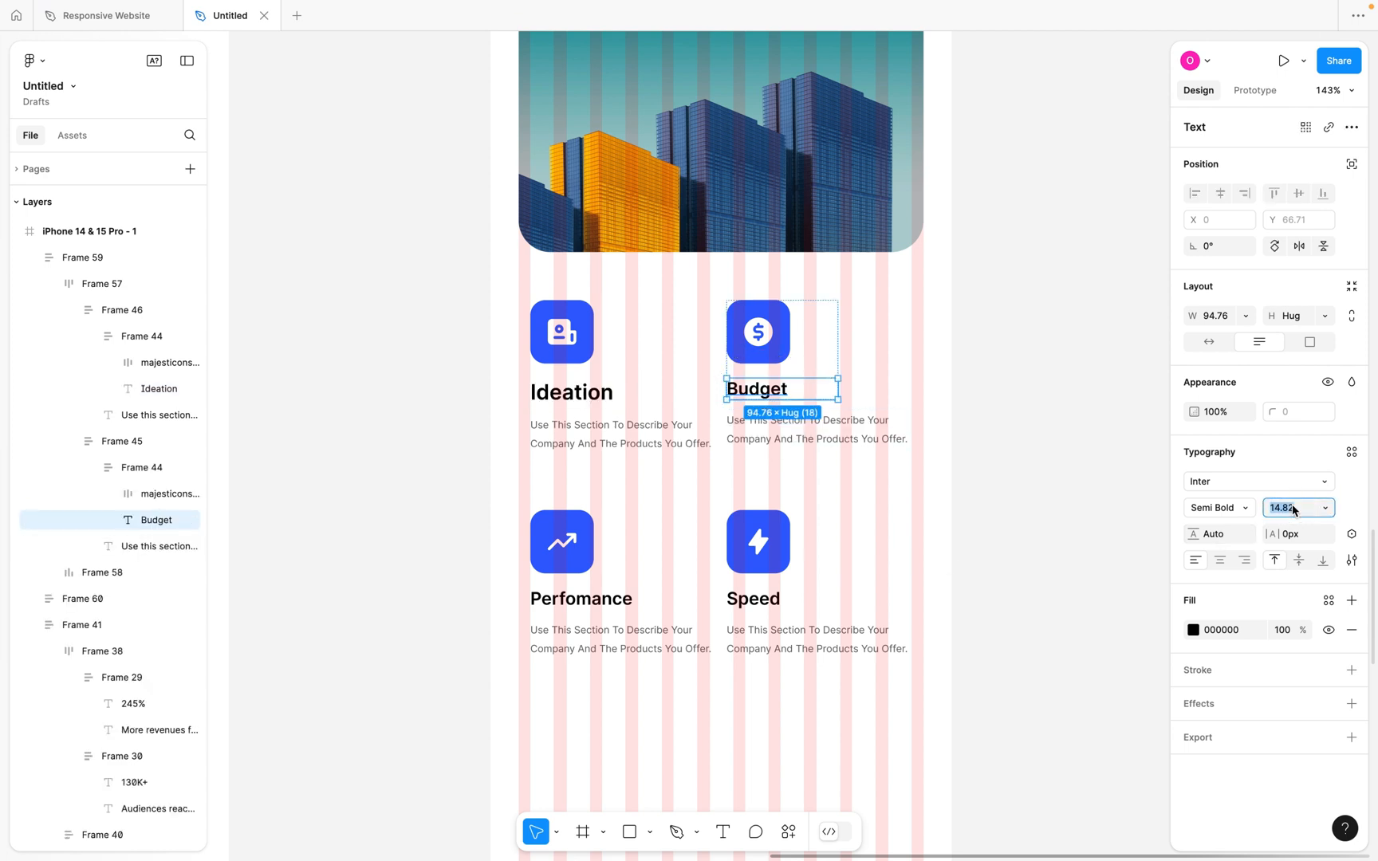
text(18)
key(Return)
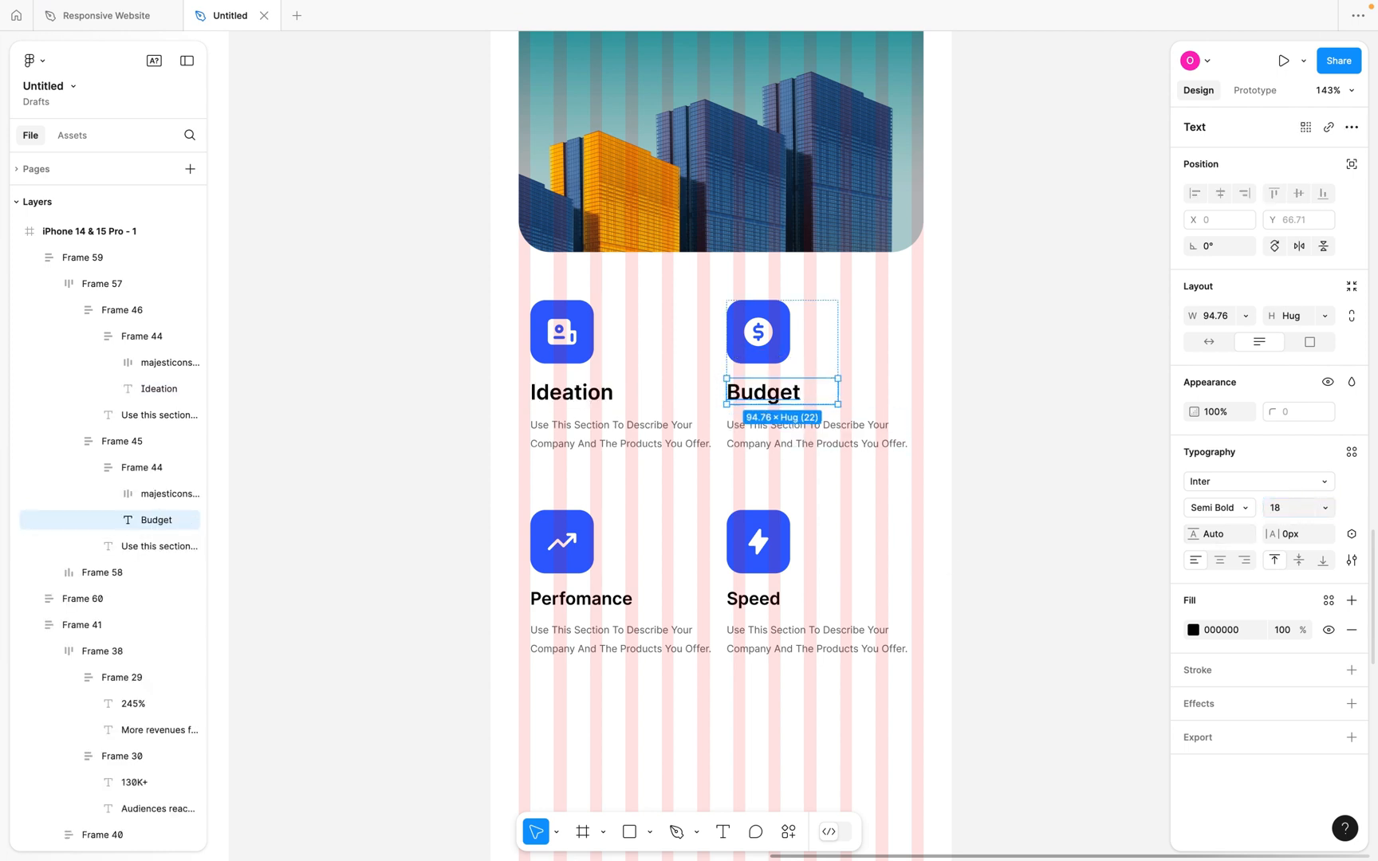
Set the Speed and Perfomance headings to font size 18 and widen the Perfomance text box to fit one line.
click(763, 608)
double_click(757, 601)
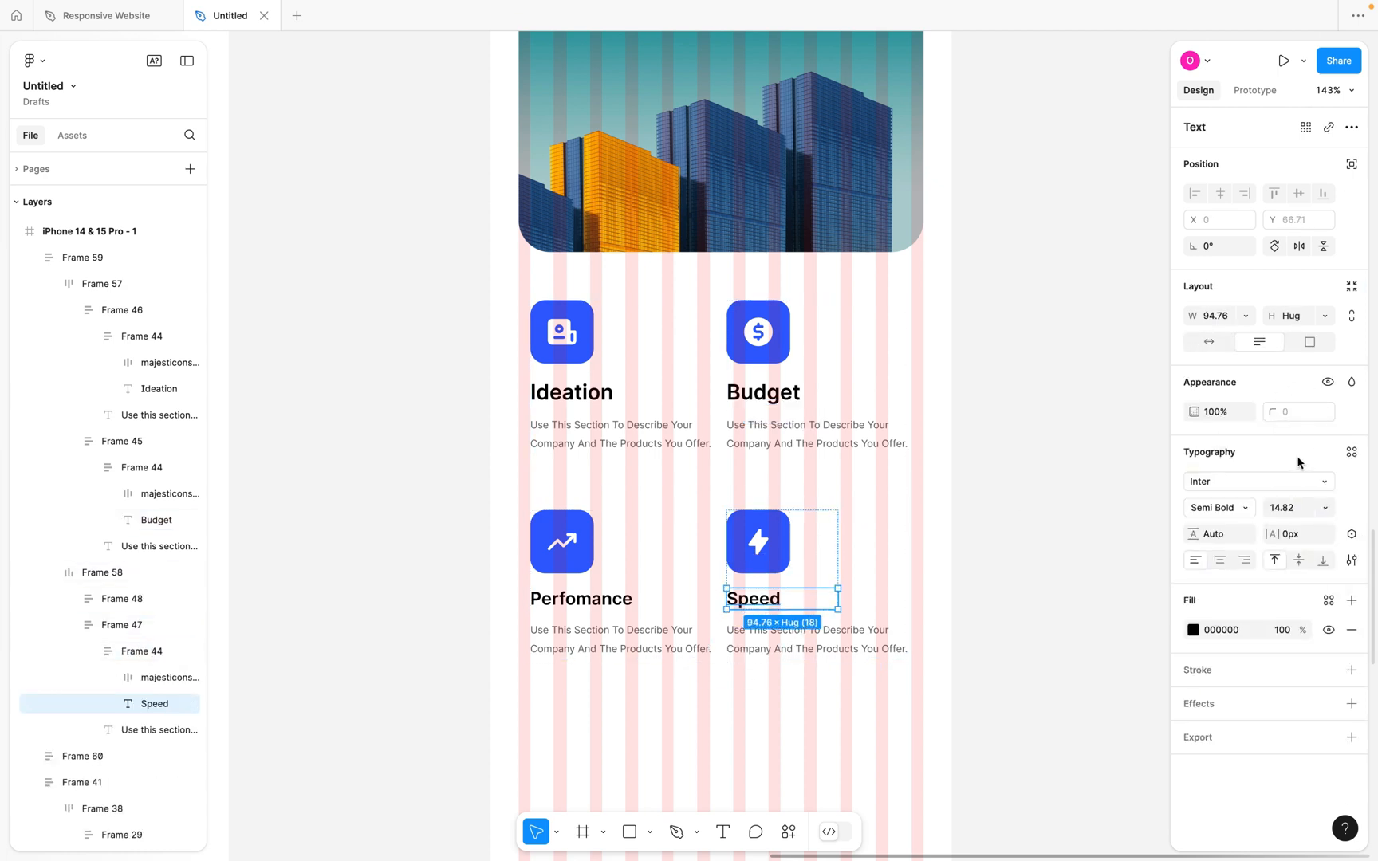
key(Return)
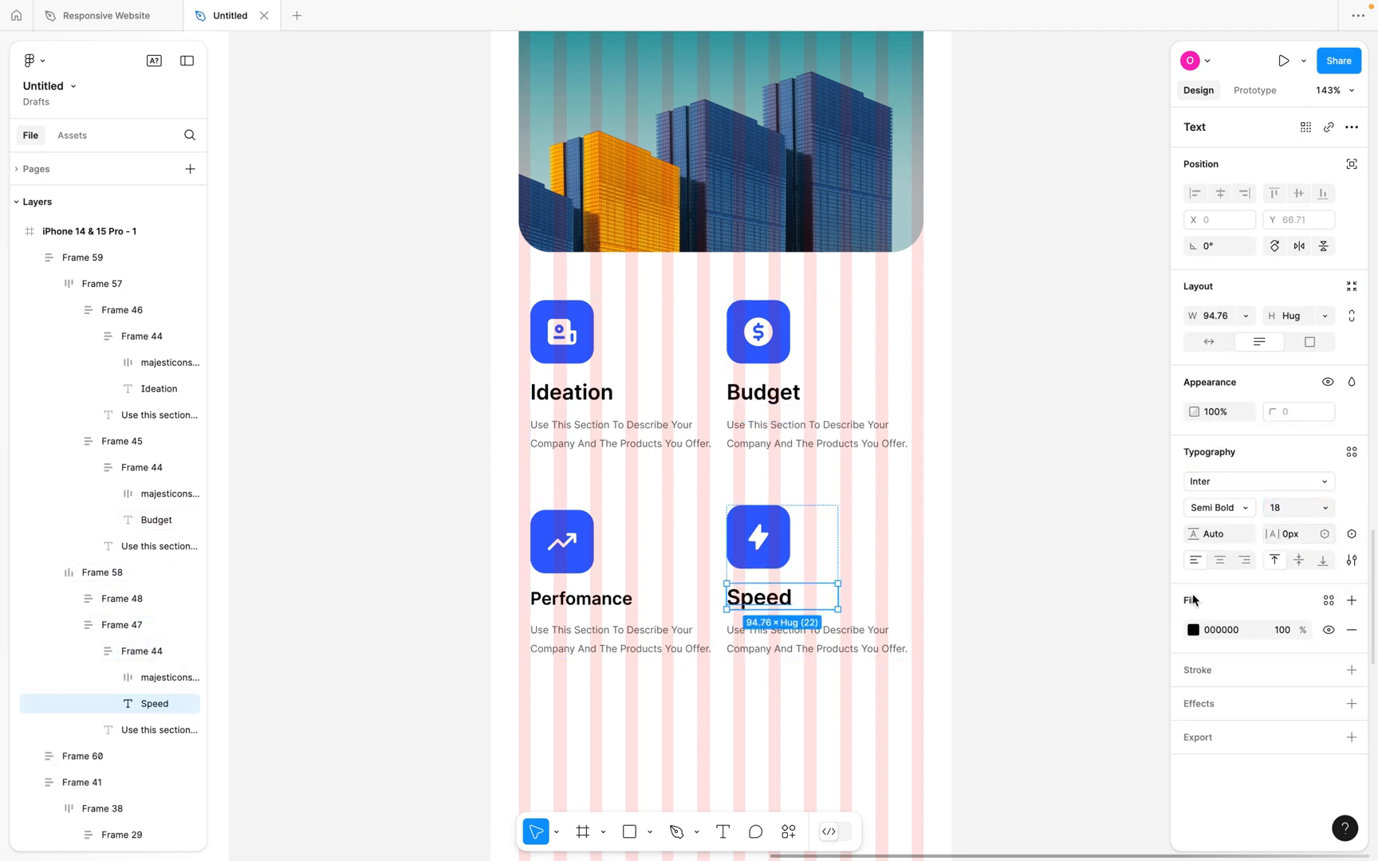
click(582, 598)
double_click(582, 600)
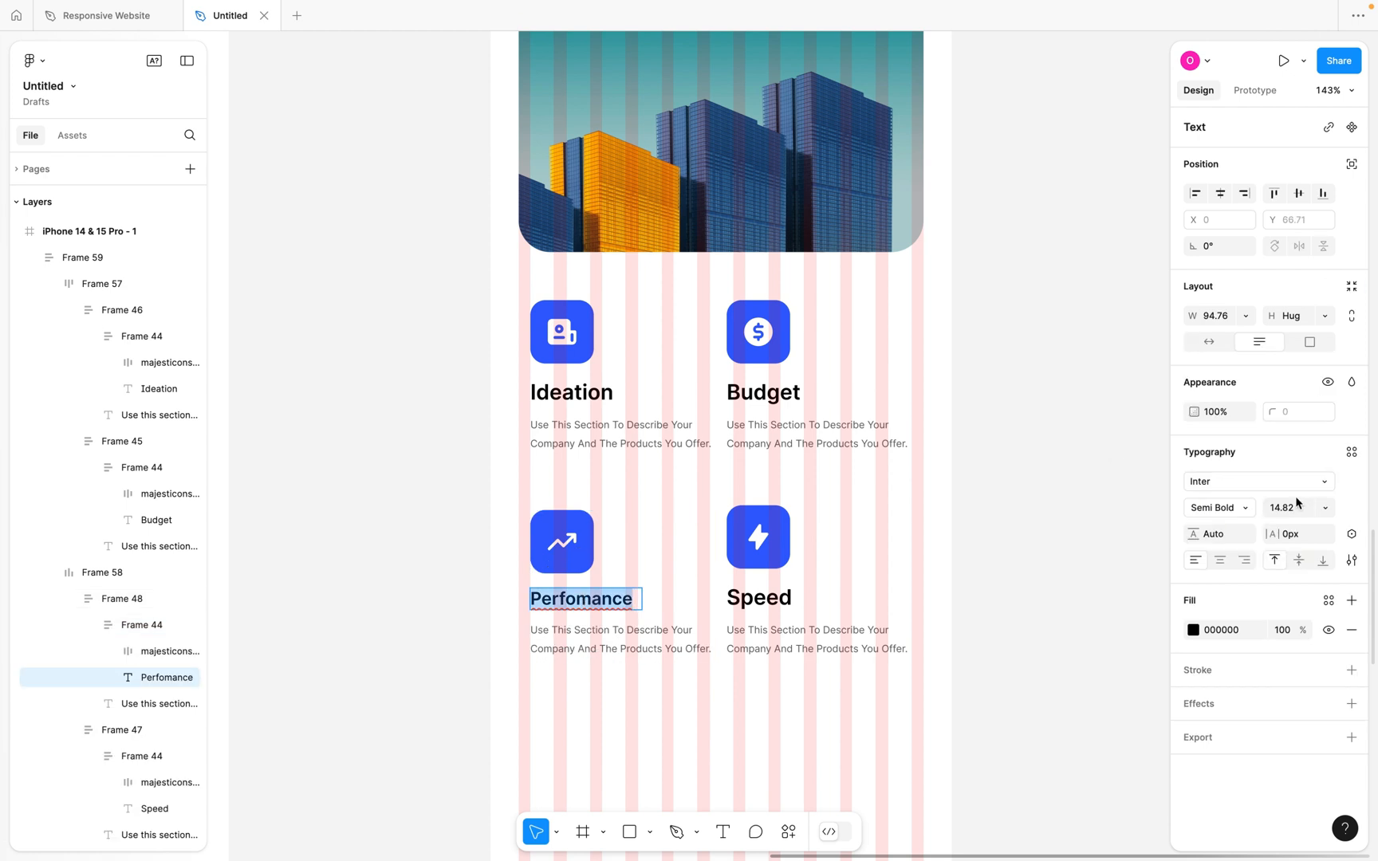
text(18)
key(Return)
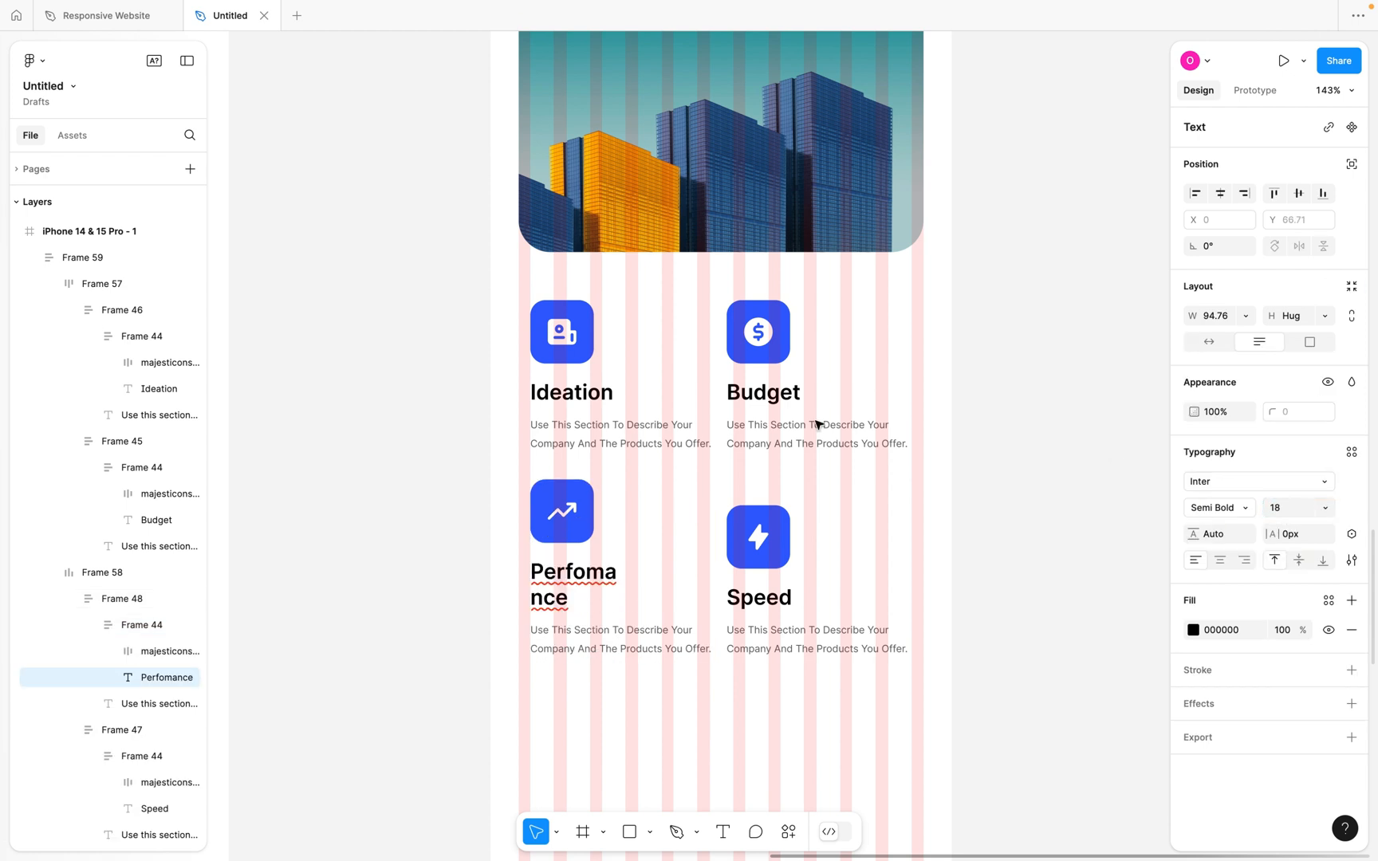
drag(647, 593, 663, 590)
Set the font size of all four feature descriptions to 14.
triple_click(612, 439)
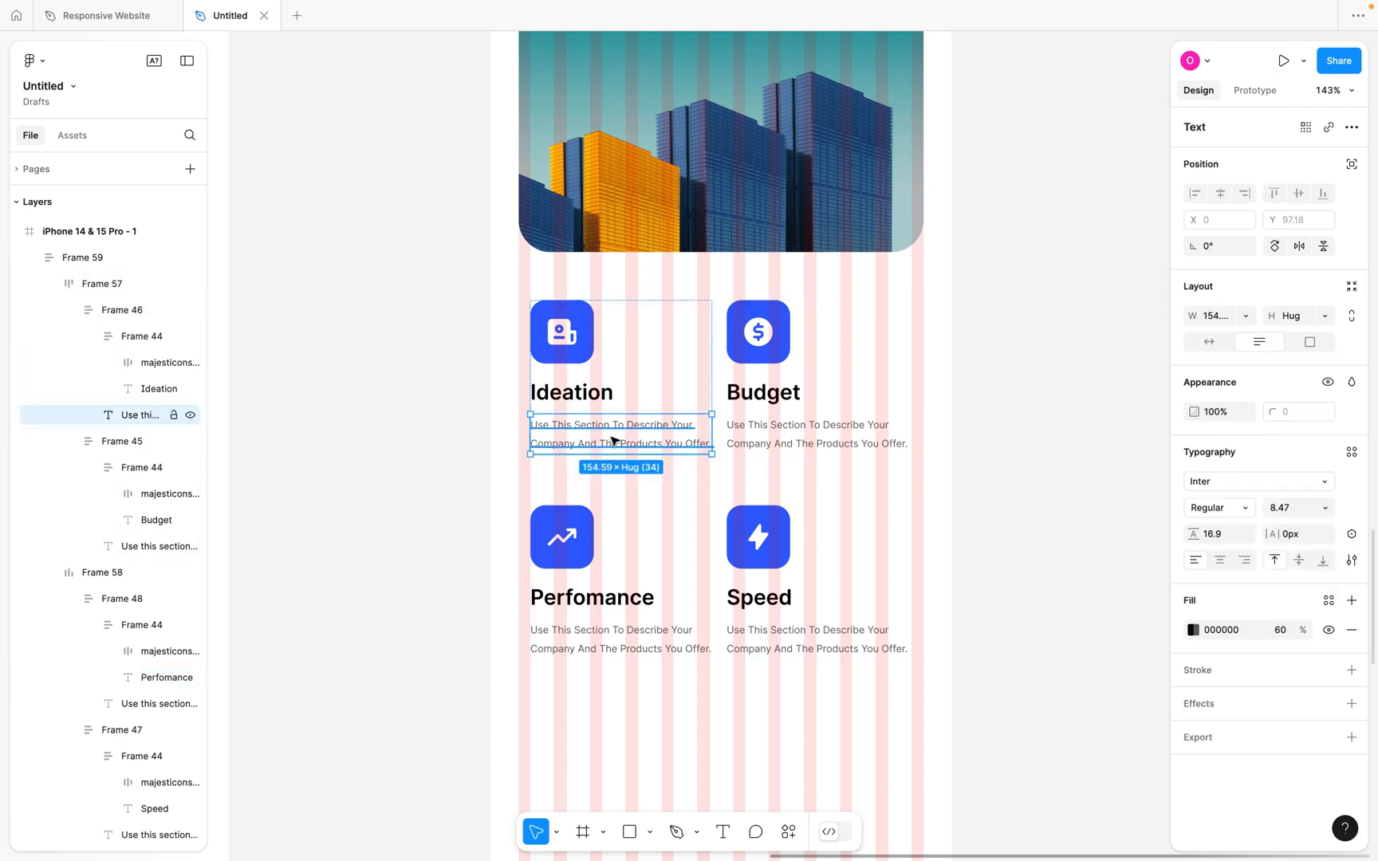
shift+click(754, 440)
shift+click(767, 638)
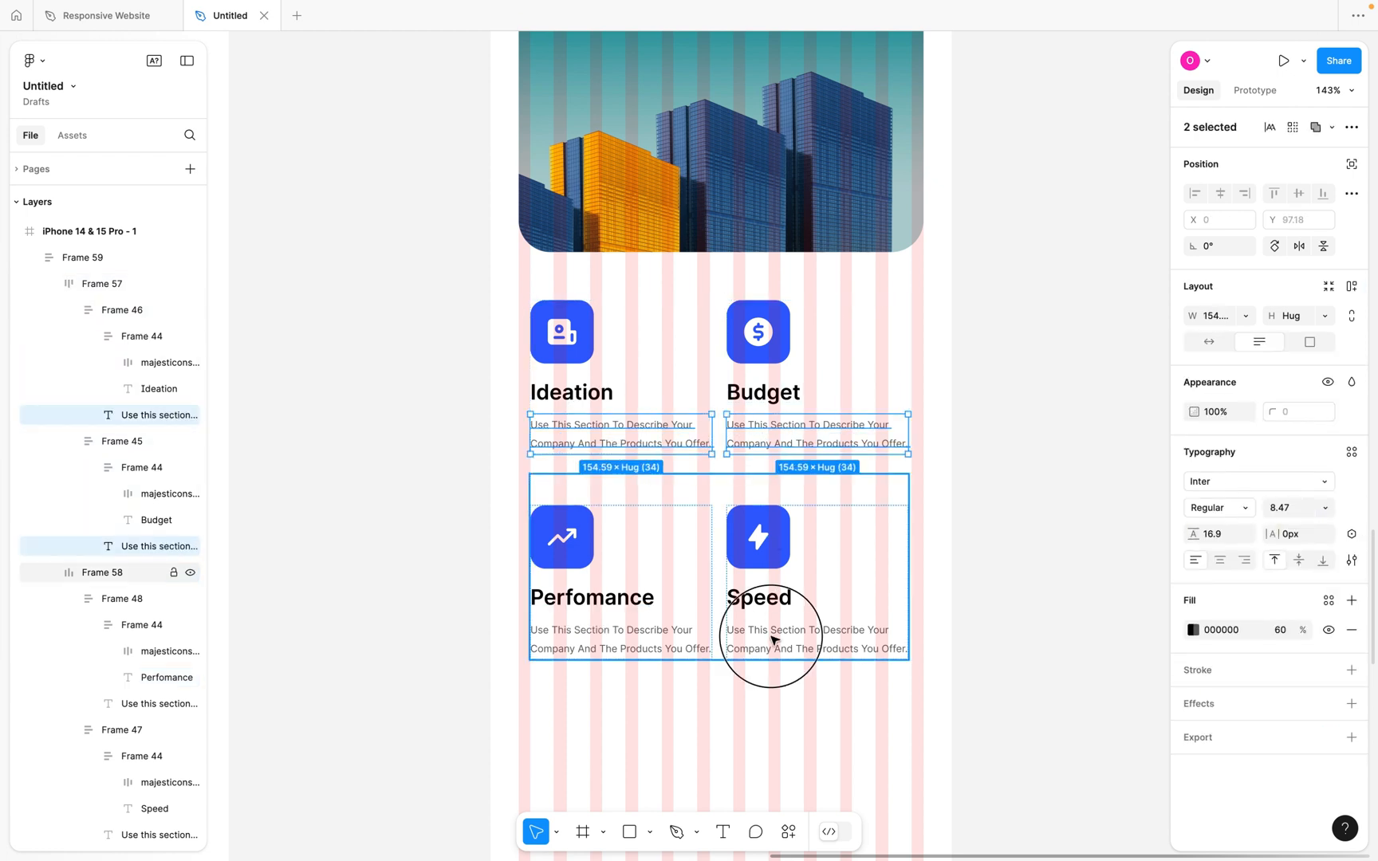
shift+click(664, 649)
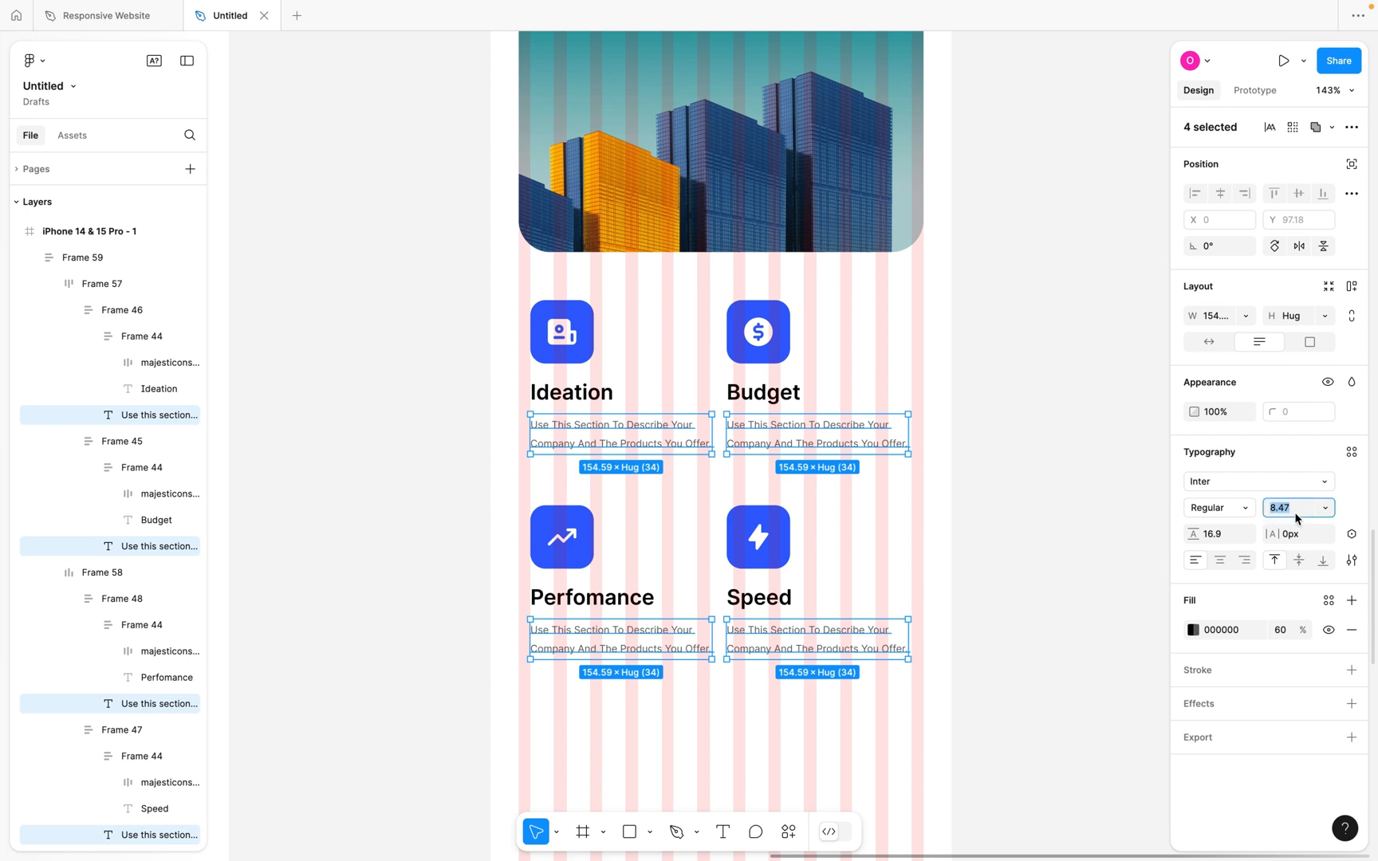
key(Return)
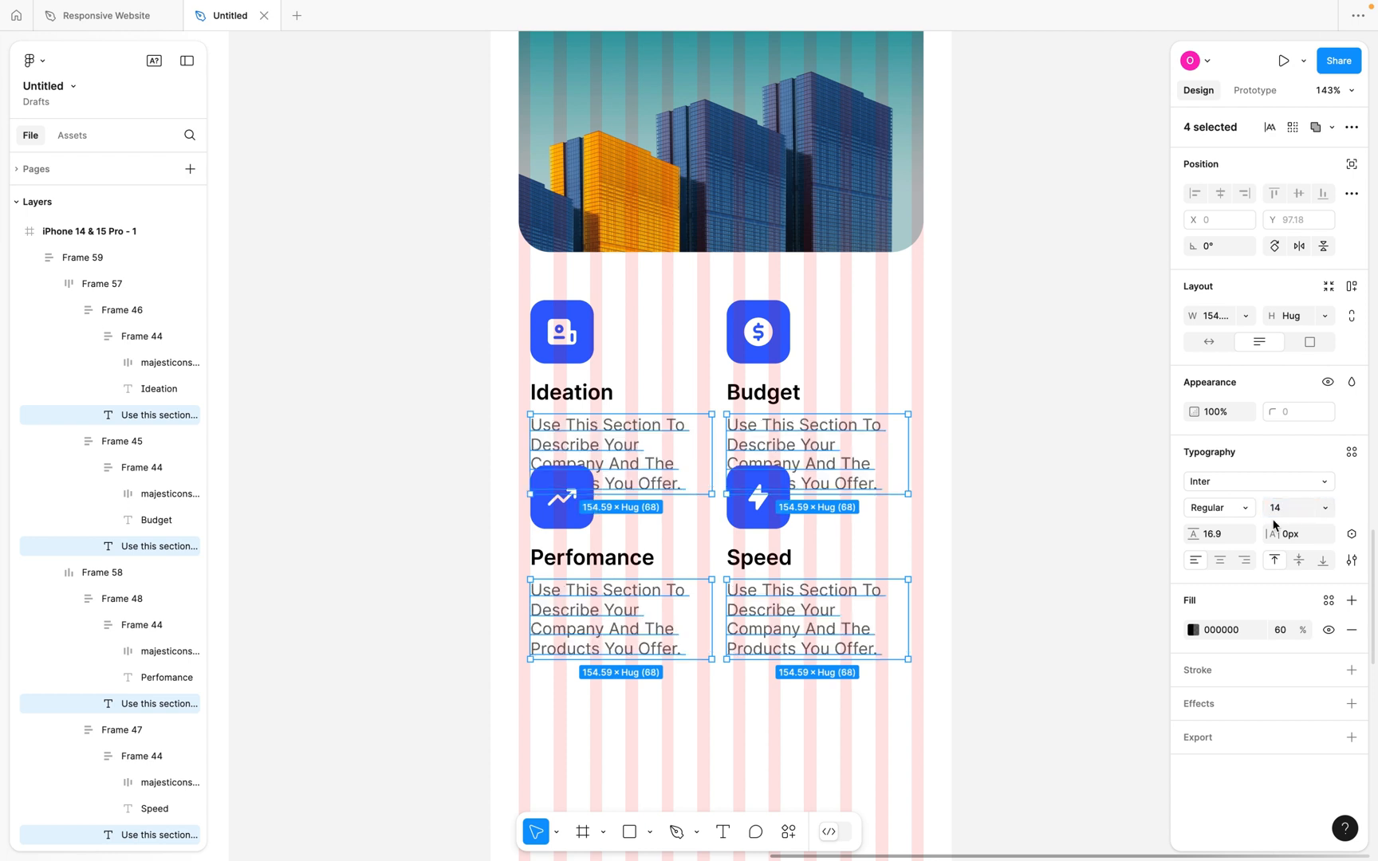
click(1085, 558)
Increase the height of the feature grid frame so its two rows of features do not overlap.
click(821, 554)
click(831, 548)
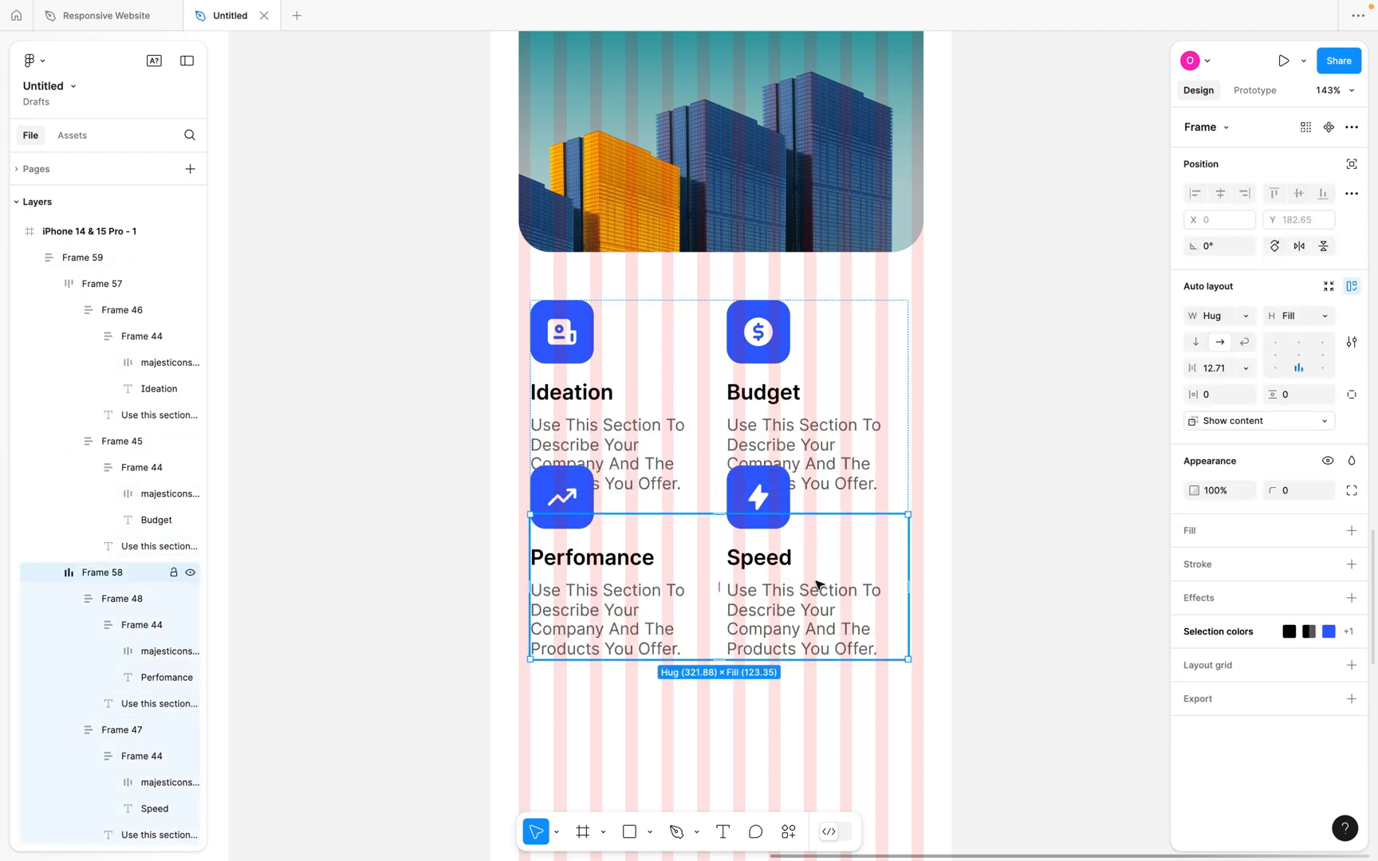
click(1018, 471)
click(861, 580)
drag(798, 662, 797, 728)
click(972, 637)
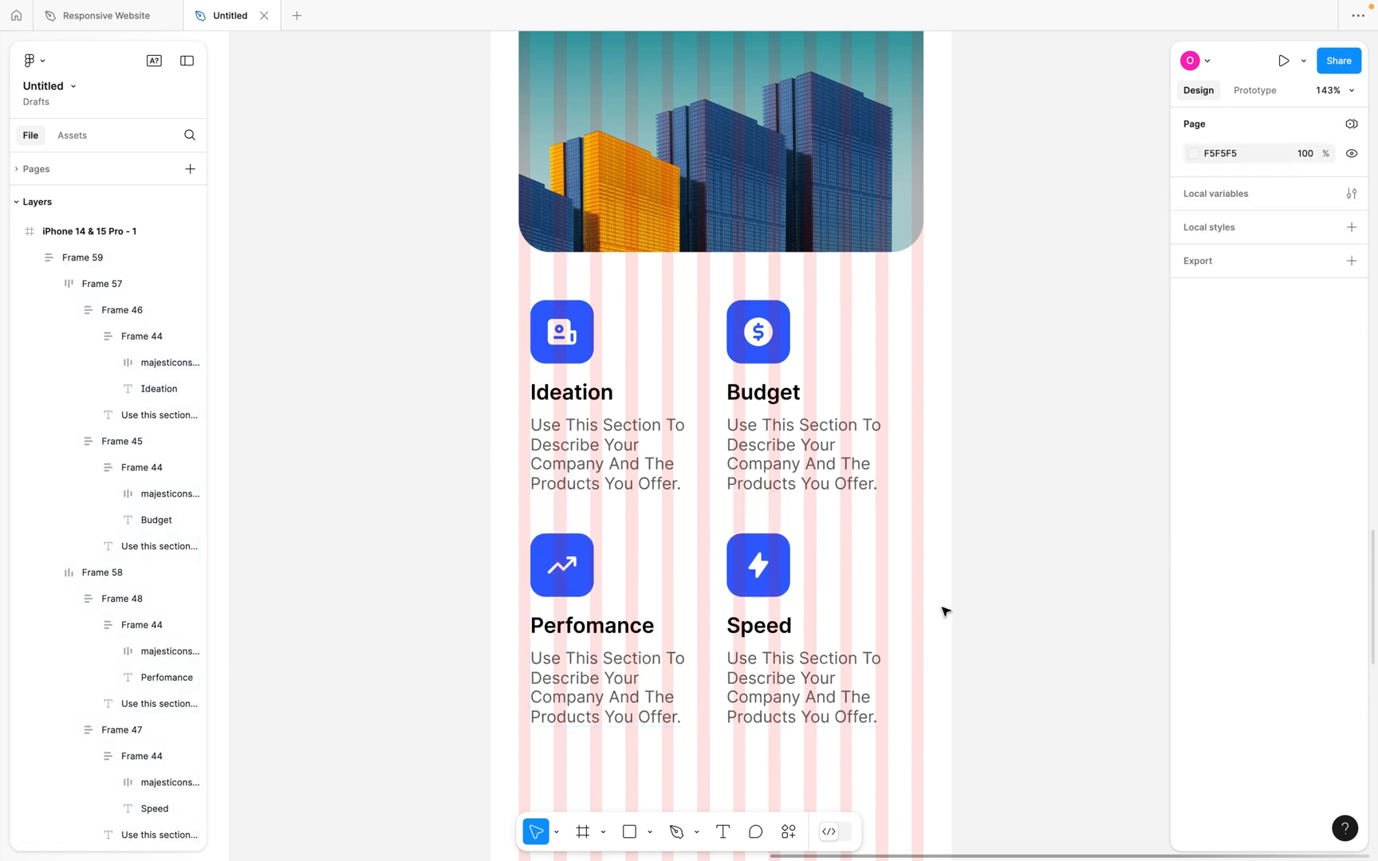
Duplicate the Budget feature card onto the empty canvas beside the mobile frame.
double_click(579, 409)
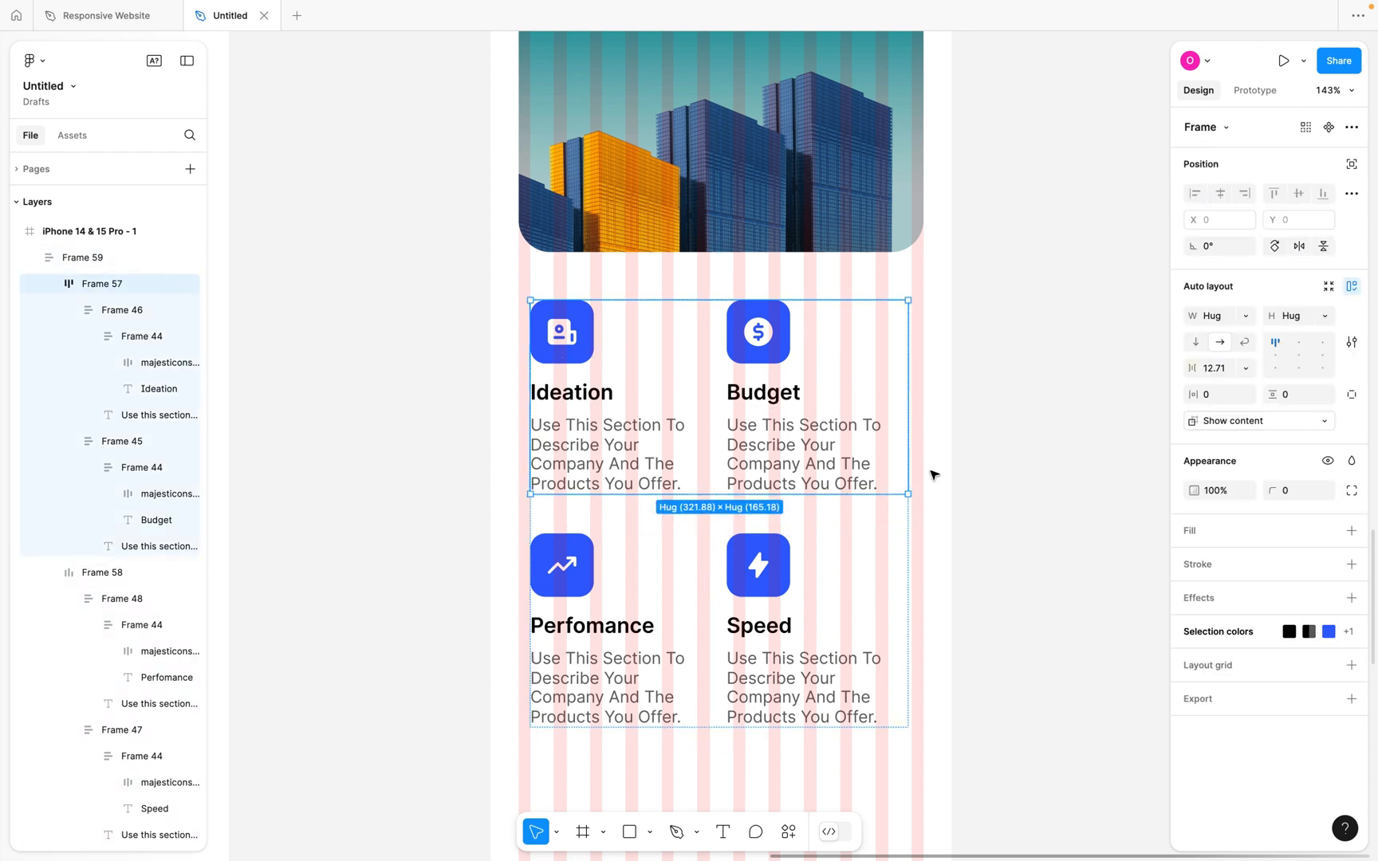
scroll(898, 467, right, 5)
scroll(898, 467, up, 2)
click(583, 496)
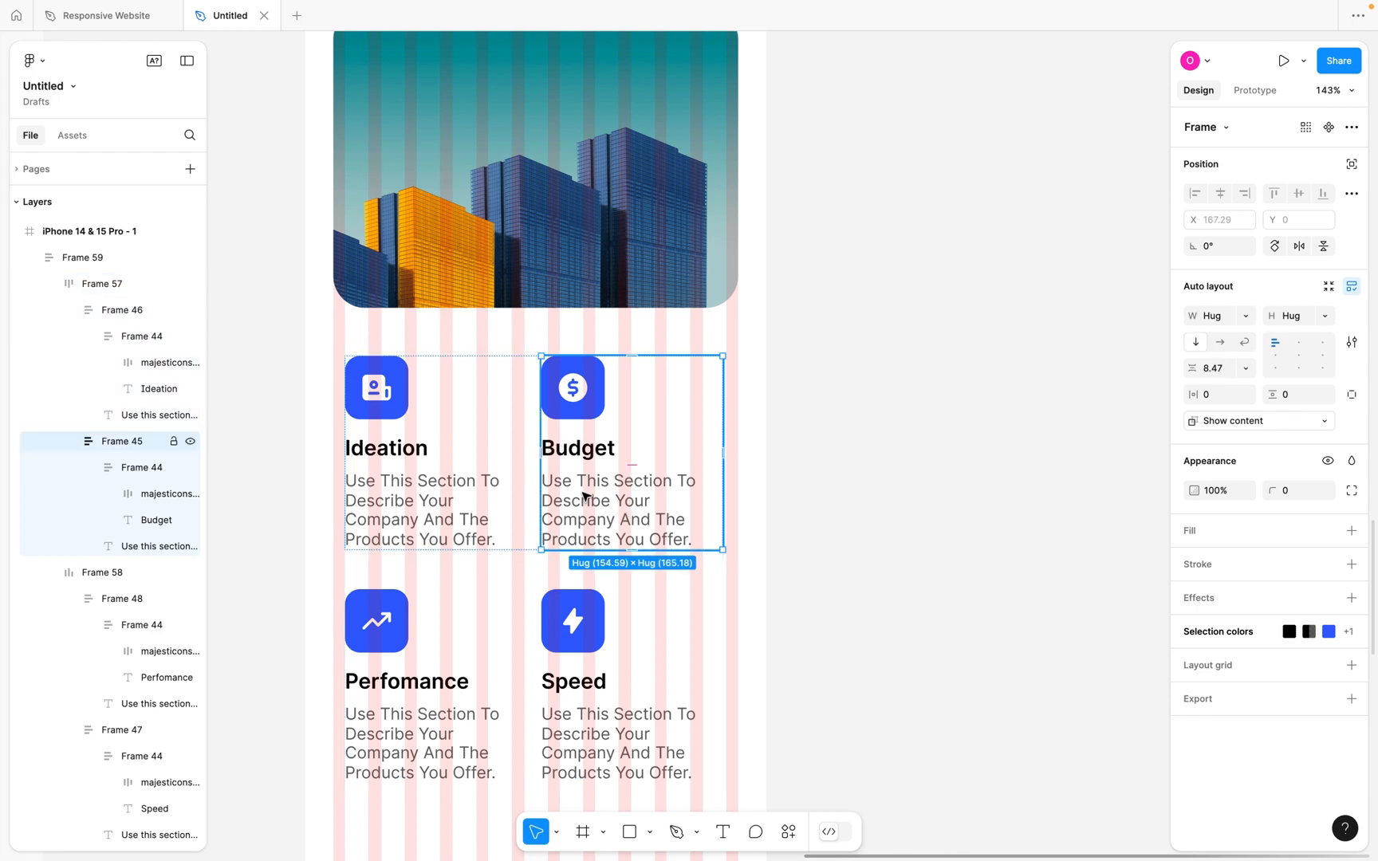
alt+drag(583, 492, 973, 473)
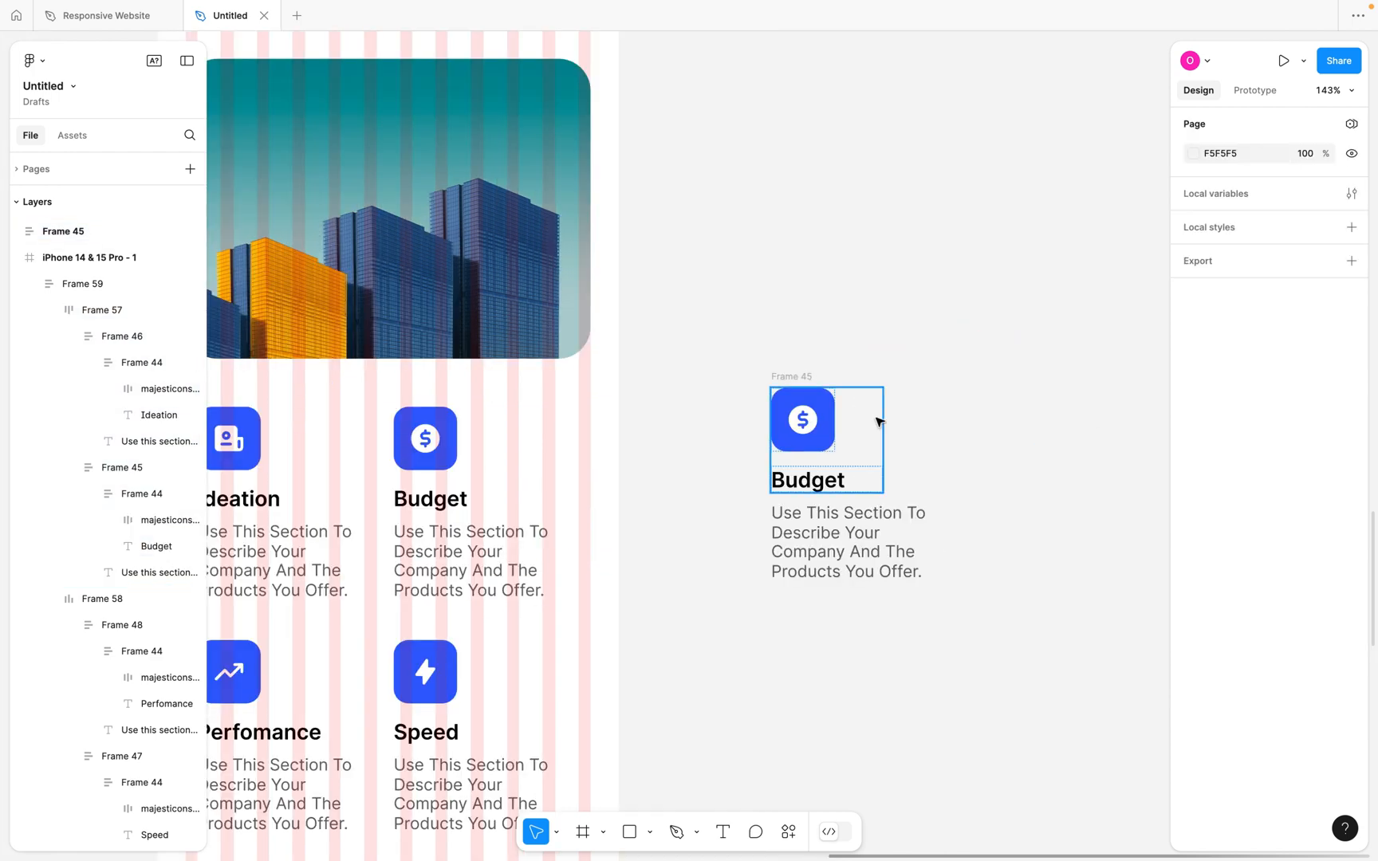
Ungroup the copied Budget card and its nested frame into a separate icon, heading and paragraph.
click(795, 377)
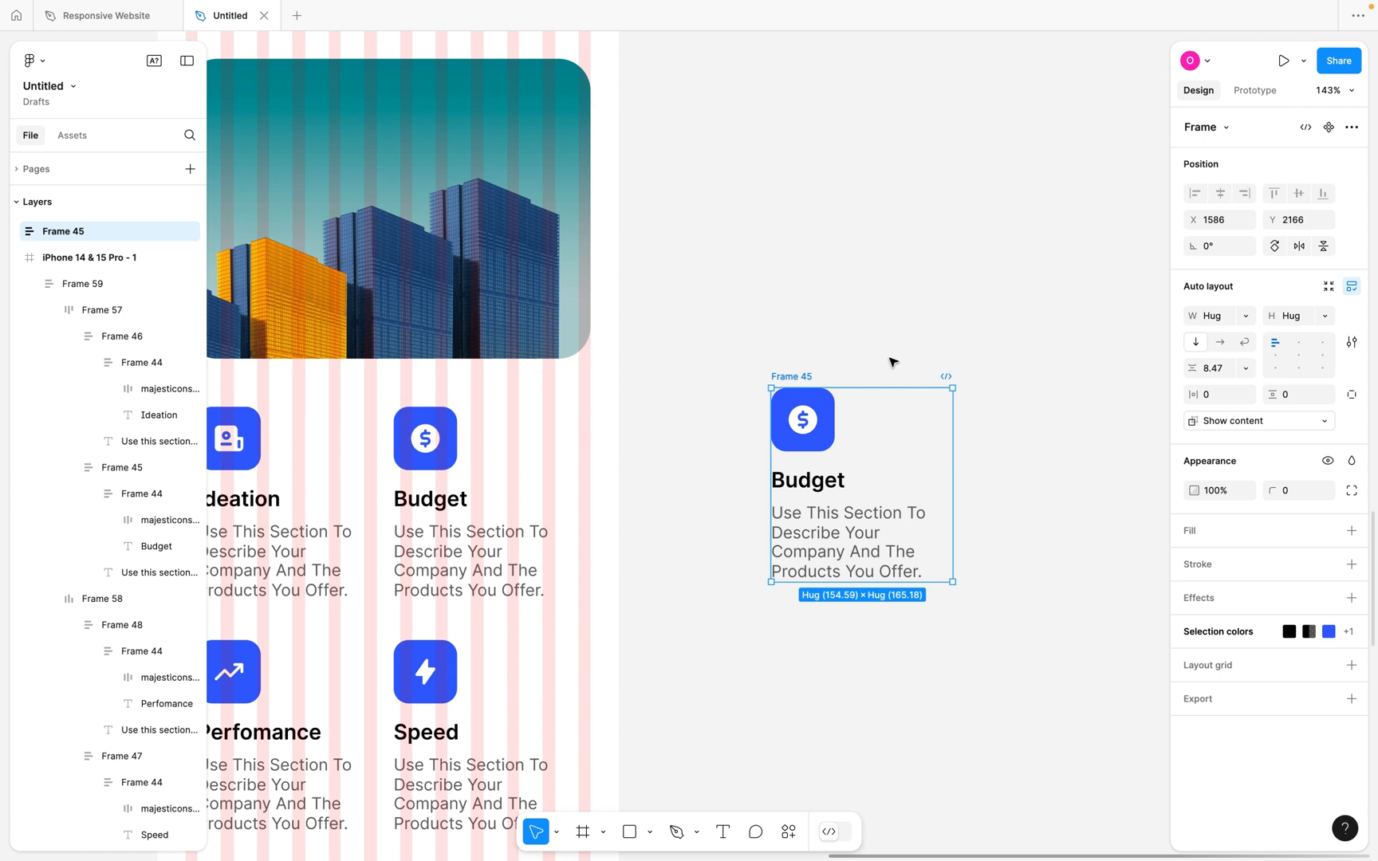
key(super+shift+g)
click(869, 368)
click(798, 385)
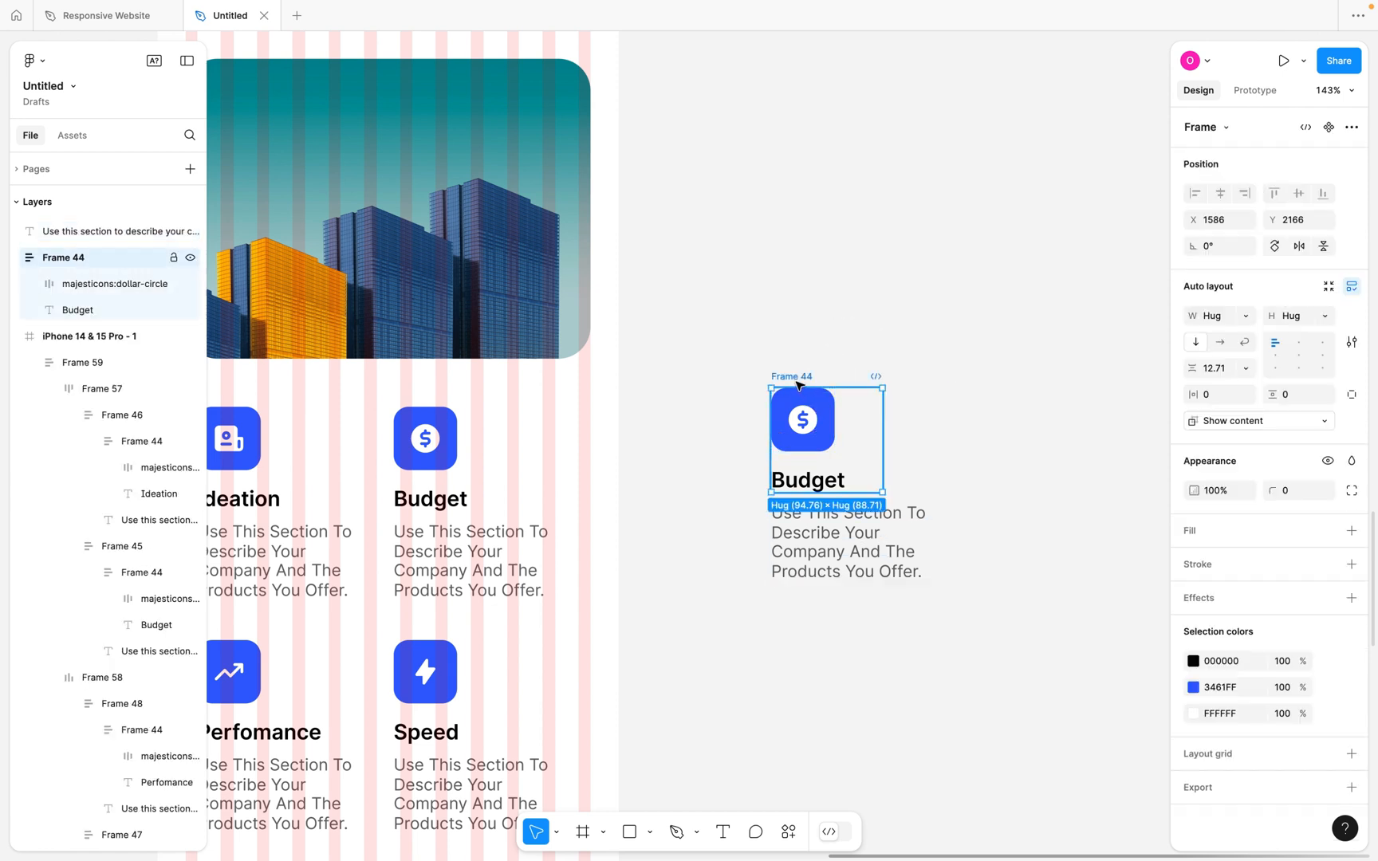
key(super+shift+g)
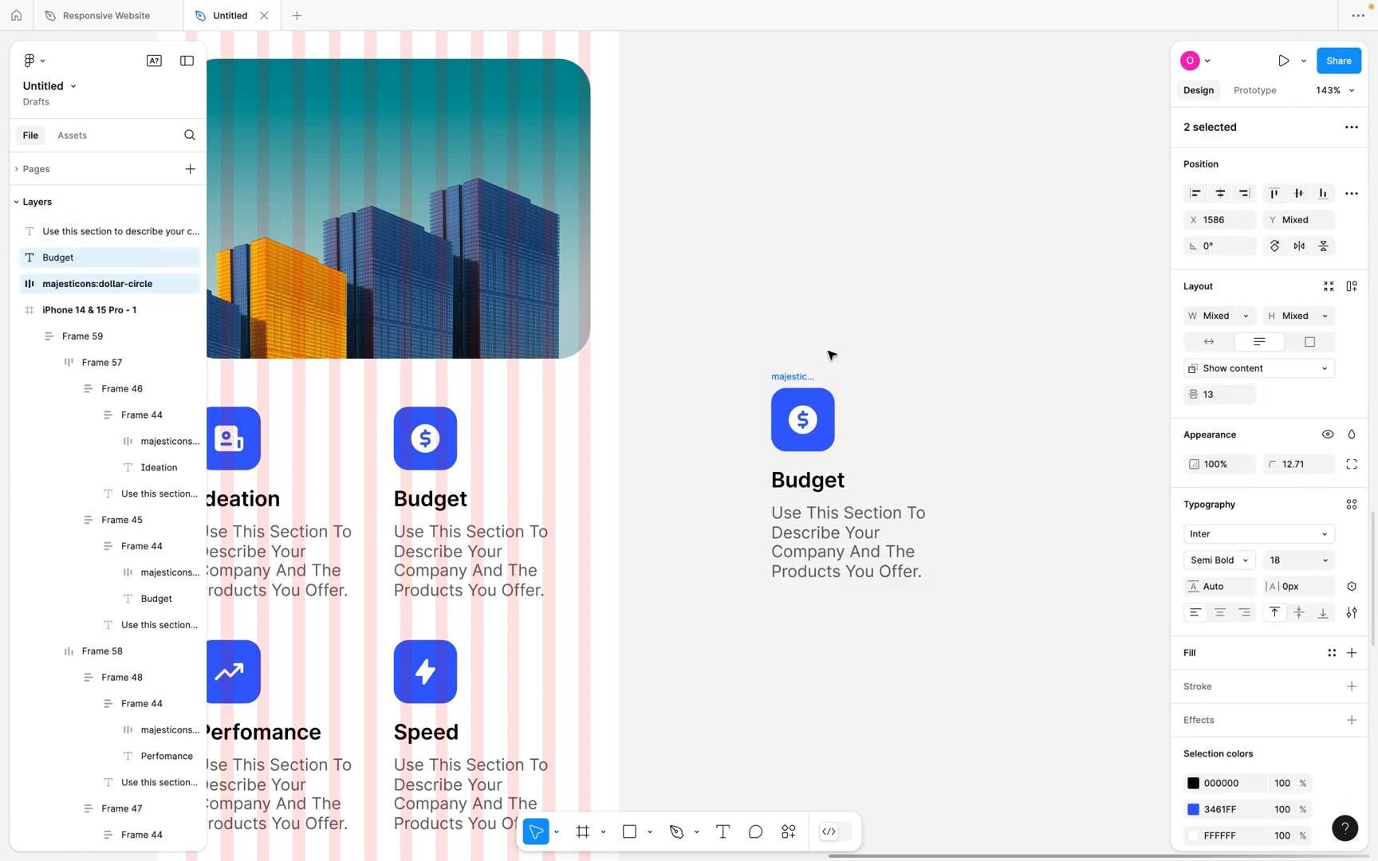
click(861, 366)
double_click(803, 419)
click(810, 519)
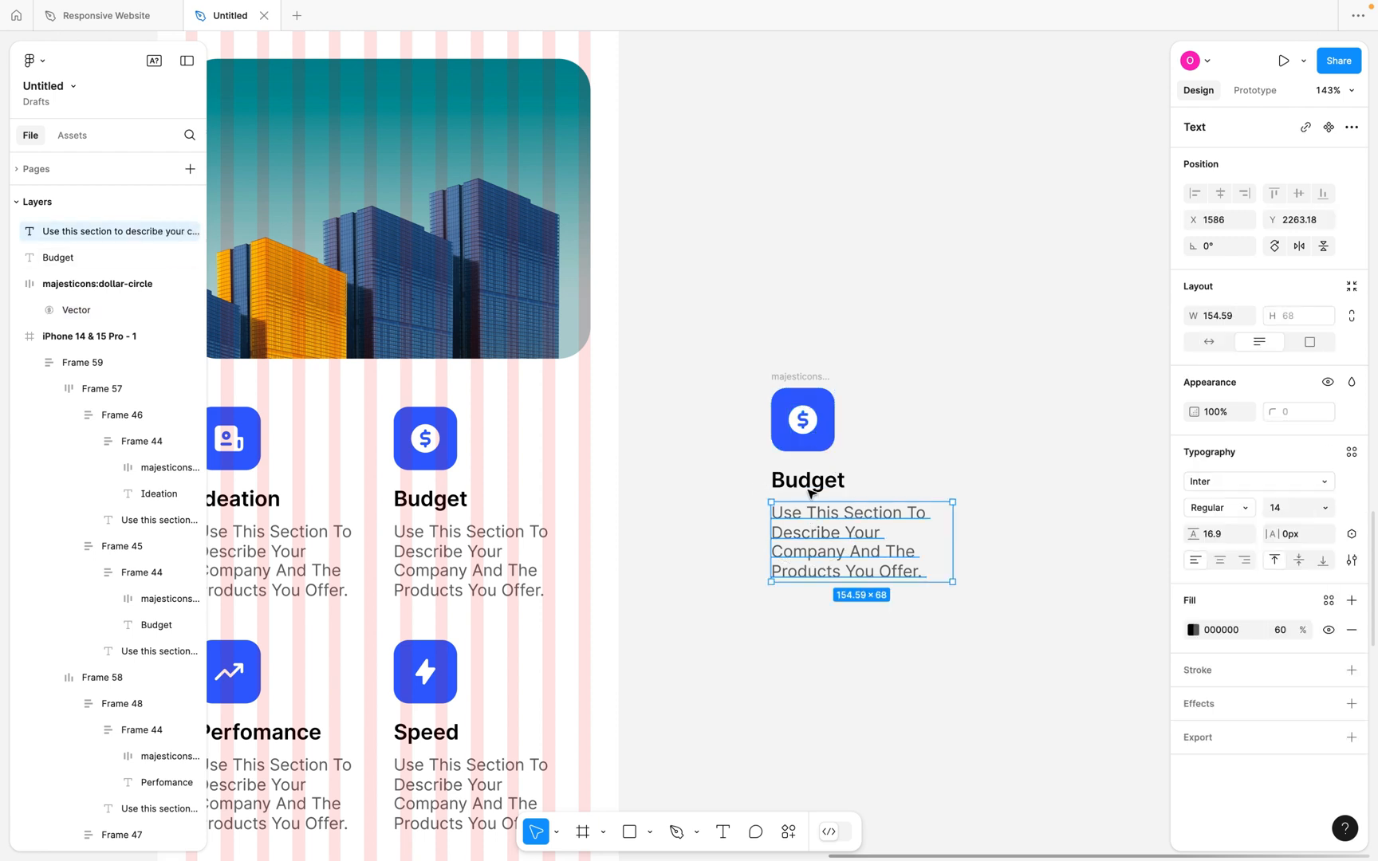
click(805, 482)
double_click(804, 412)
click(810, 389)
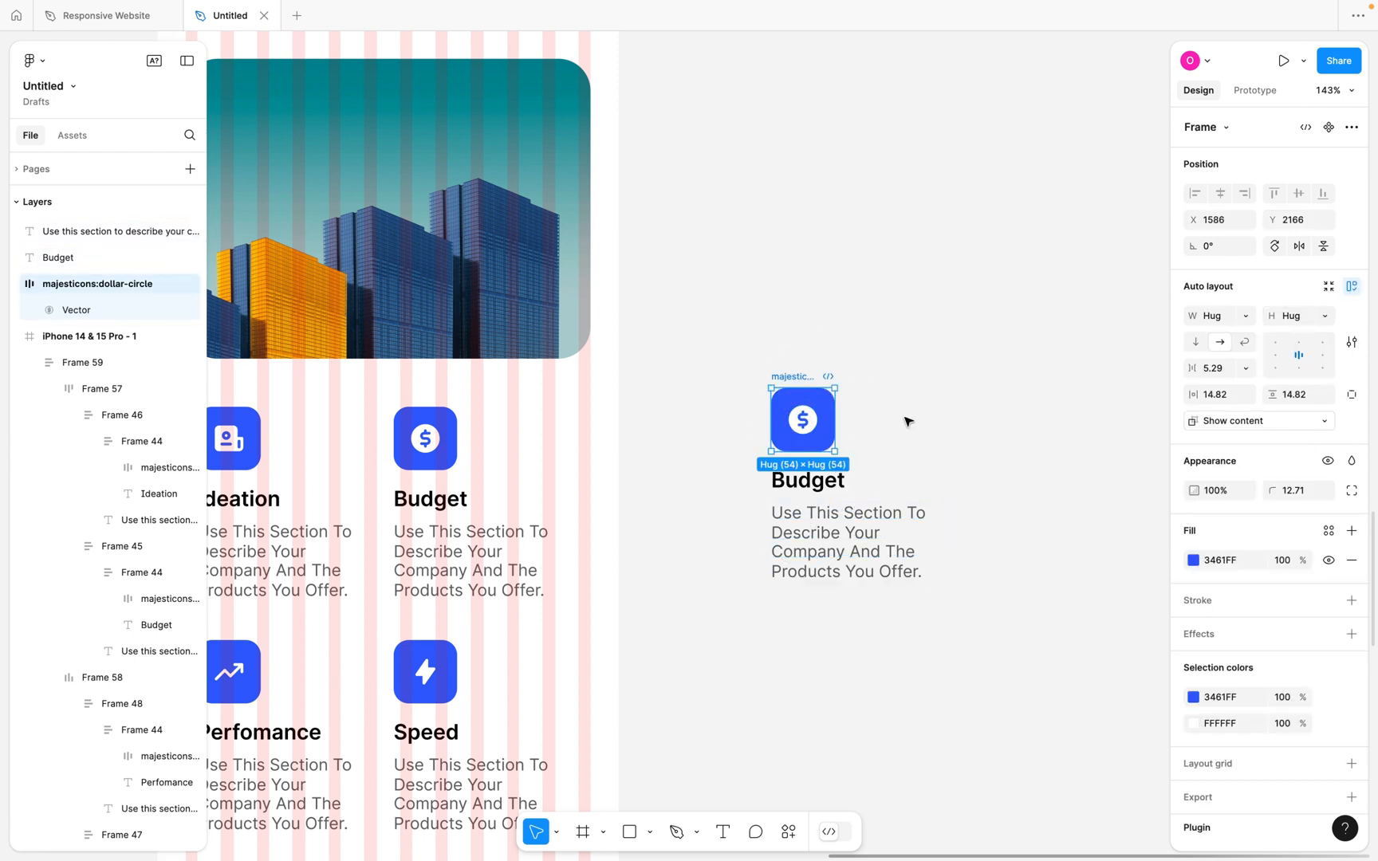
Move the copied Budget heading and paragraph beside the dollar icon and widen the paragraph to about 264 so it wraps onto two lines.
scroll(863, 488, right, 5)
scroll(862, 487, up, 2)
click(700, 529)
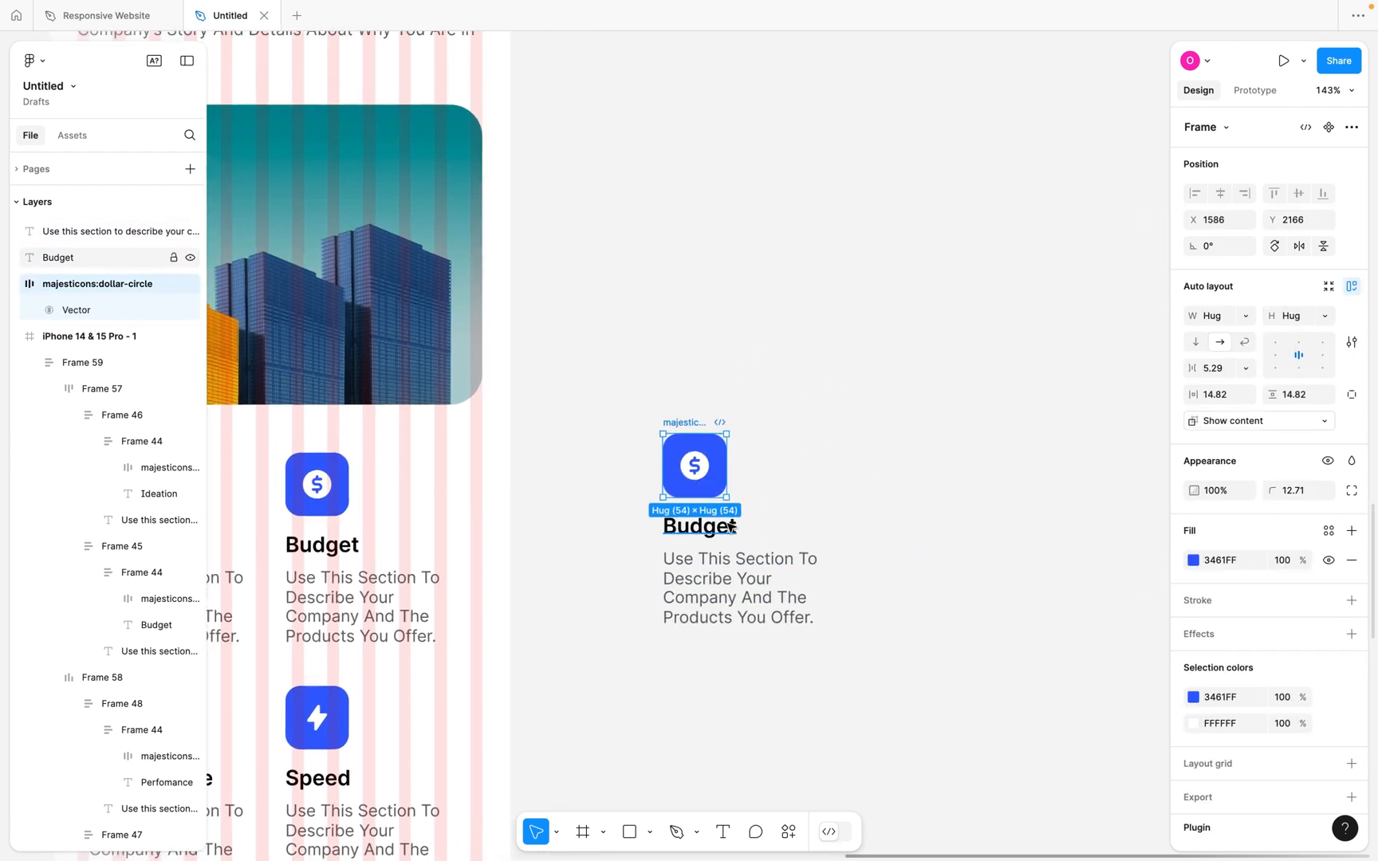
drag(700, 533, 783, 453)
drag(720, 597, 801, 514)
drag(925, 502, 1053, 475)
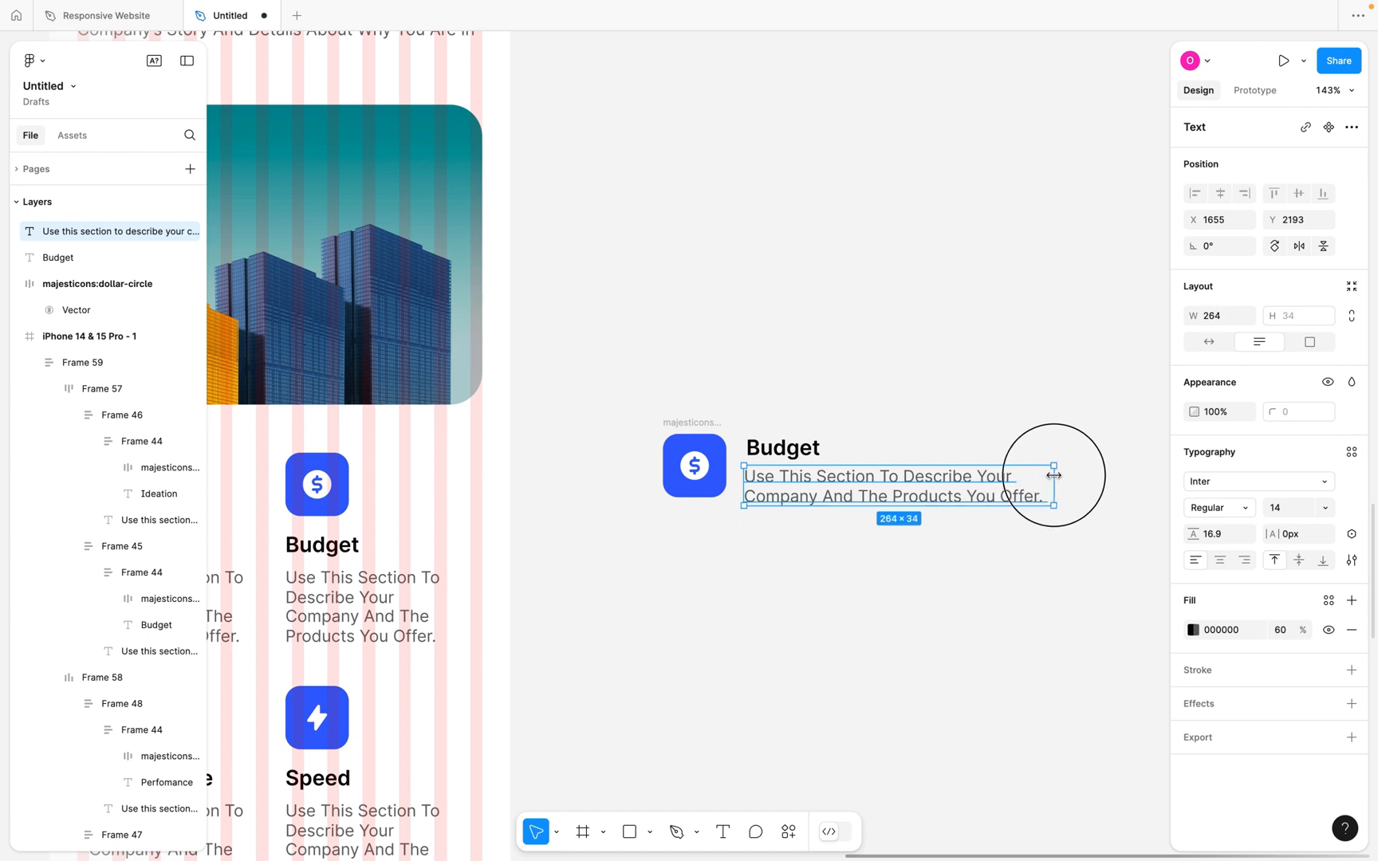
Combine the copied Budget heading and paragraph in a vertical auto layout frame, then select the dollar icon beside it.
shift+click(797, 447)
key(shift+a)
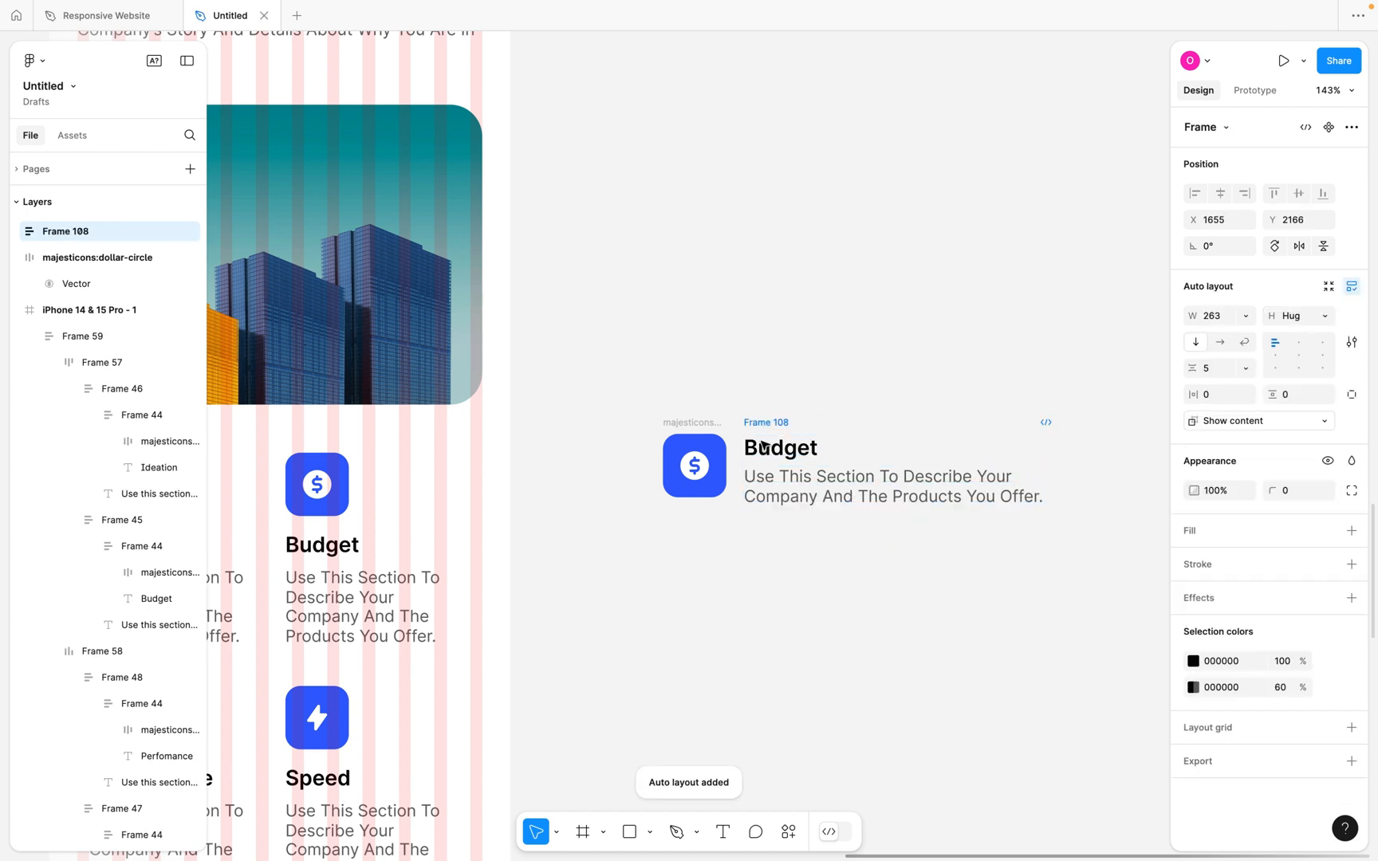
click(705, 443)
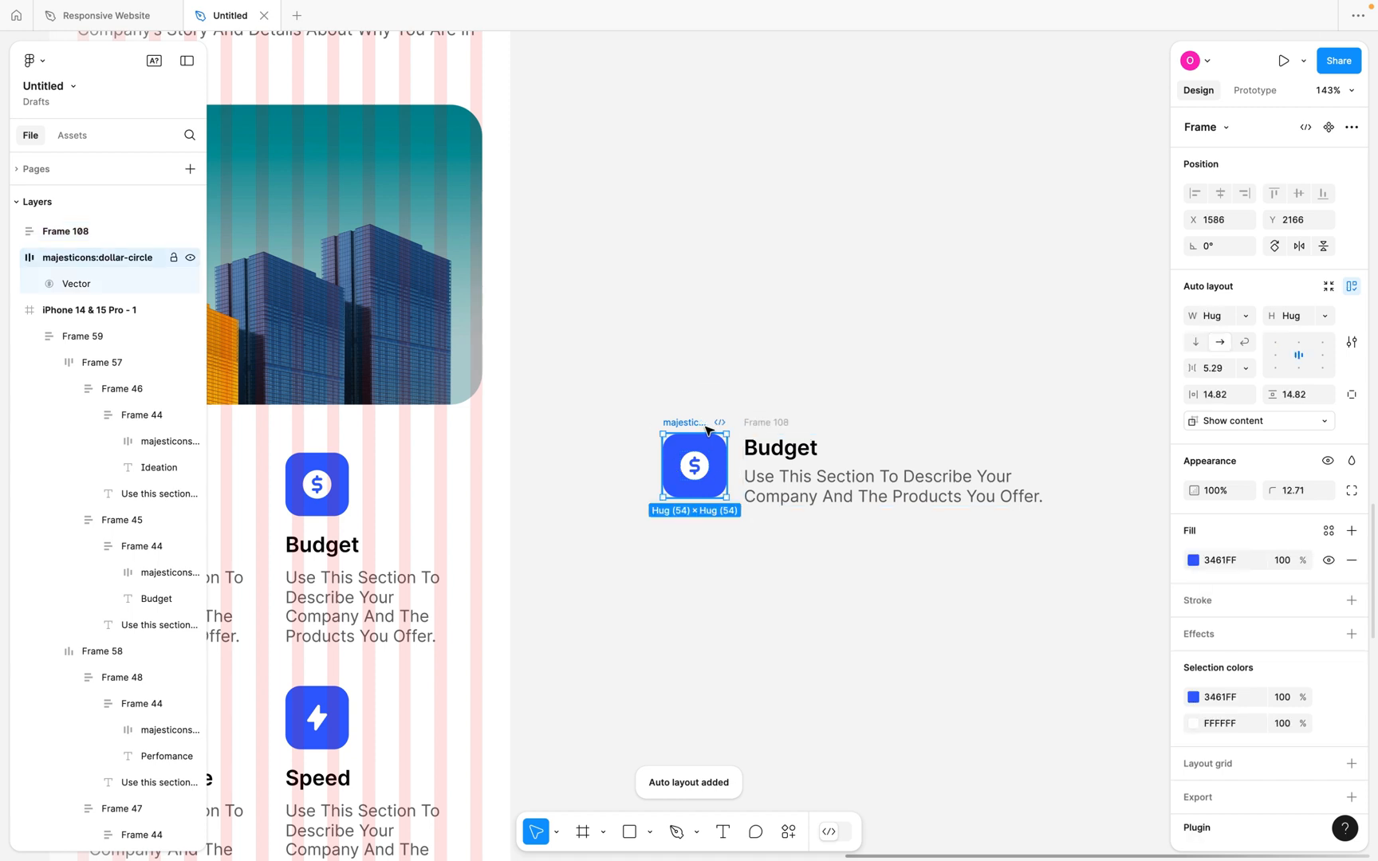
Scale the dollar icon to 61 by 61 and combine it with the Budget text in a horizontal auto layout frame.
key(k)
drag(668, 494, 655, 505)
shift+click(773, 424)
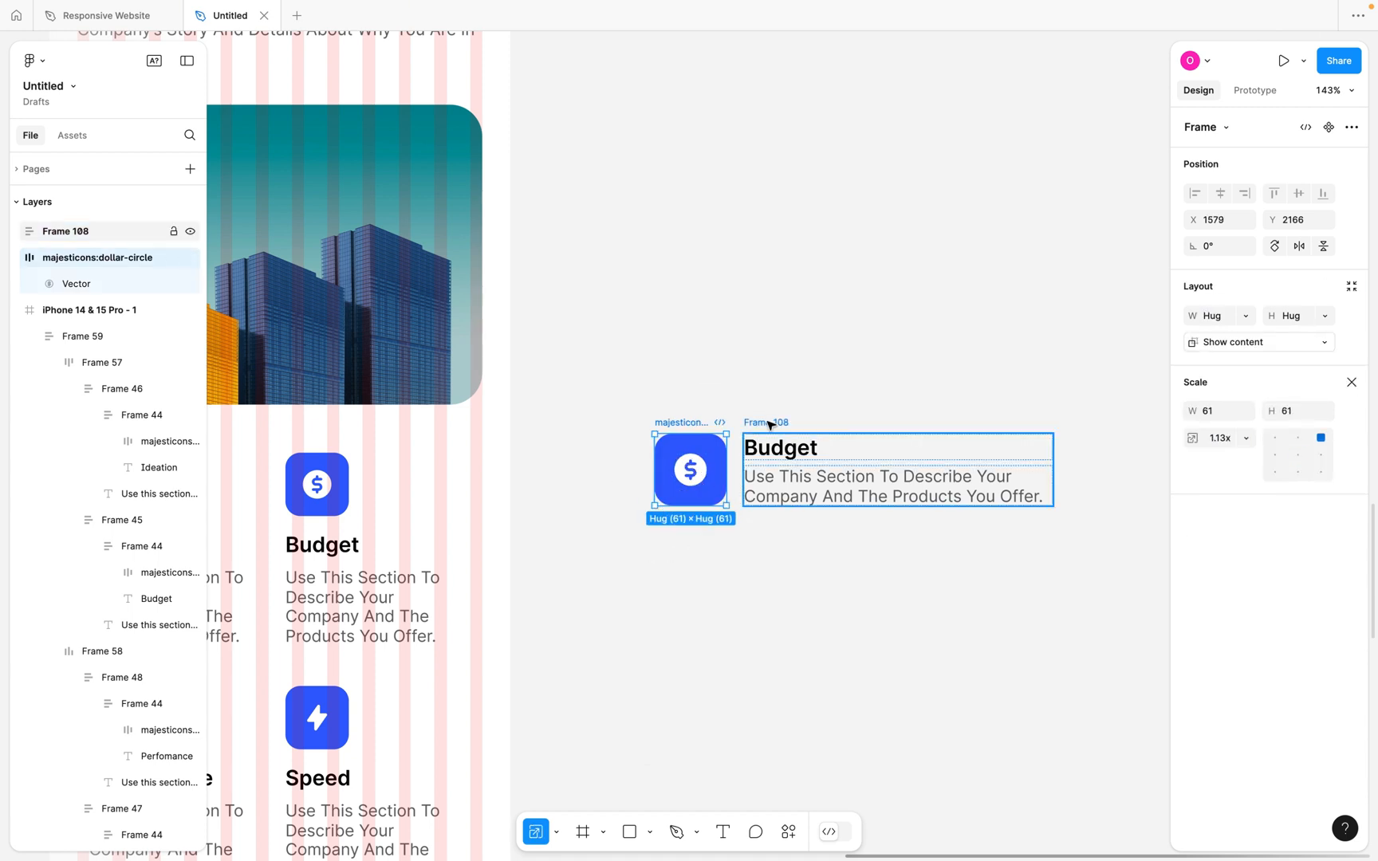
key(shift+a)
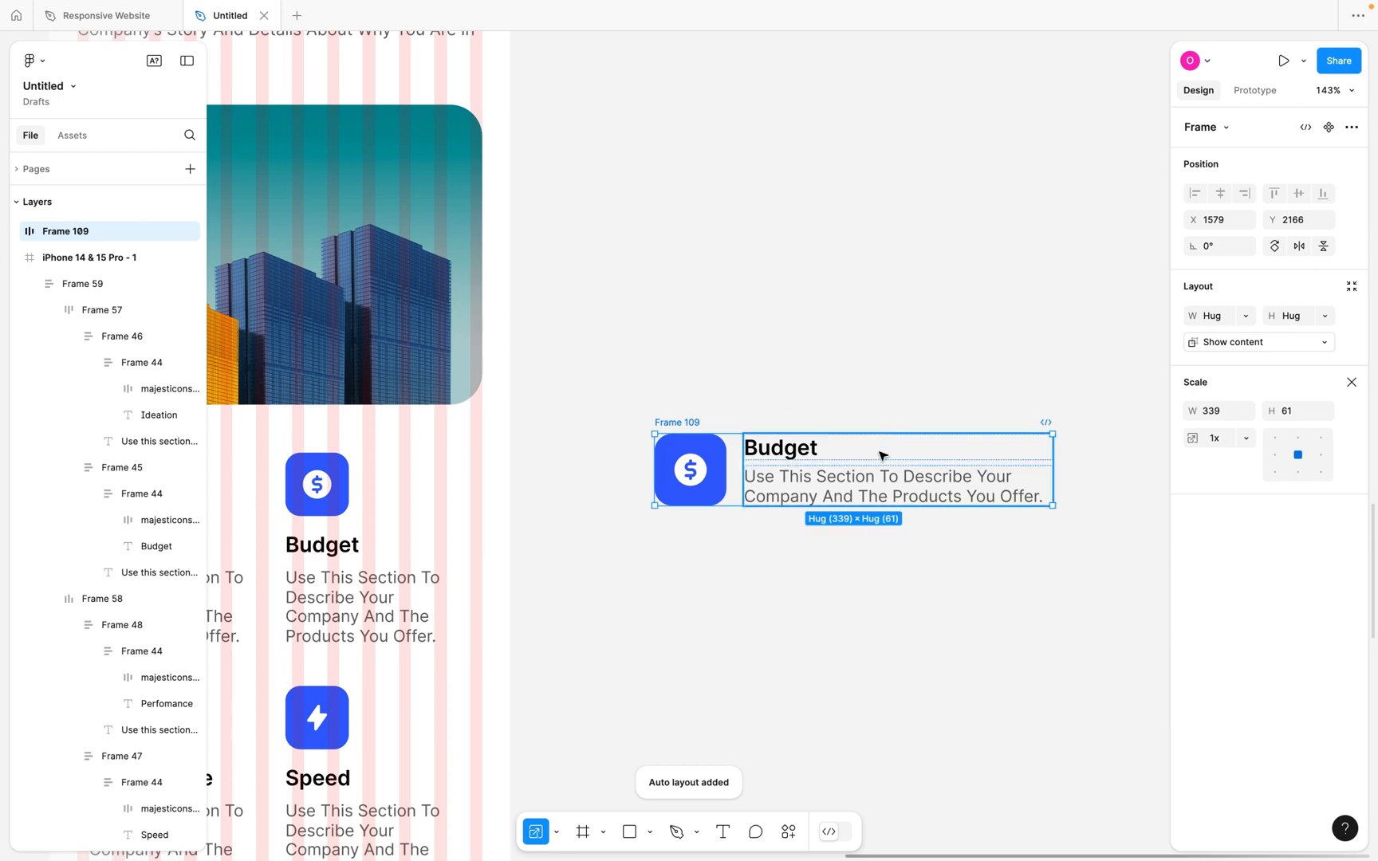
Move the four-feature grid out of the mobile frame onto the empty canvas beside it.
scroll(882, 452, down, 5)
click(586, 523)
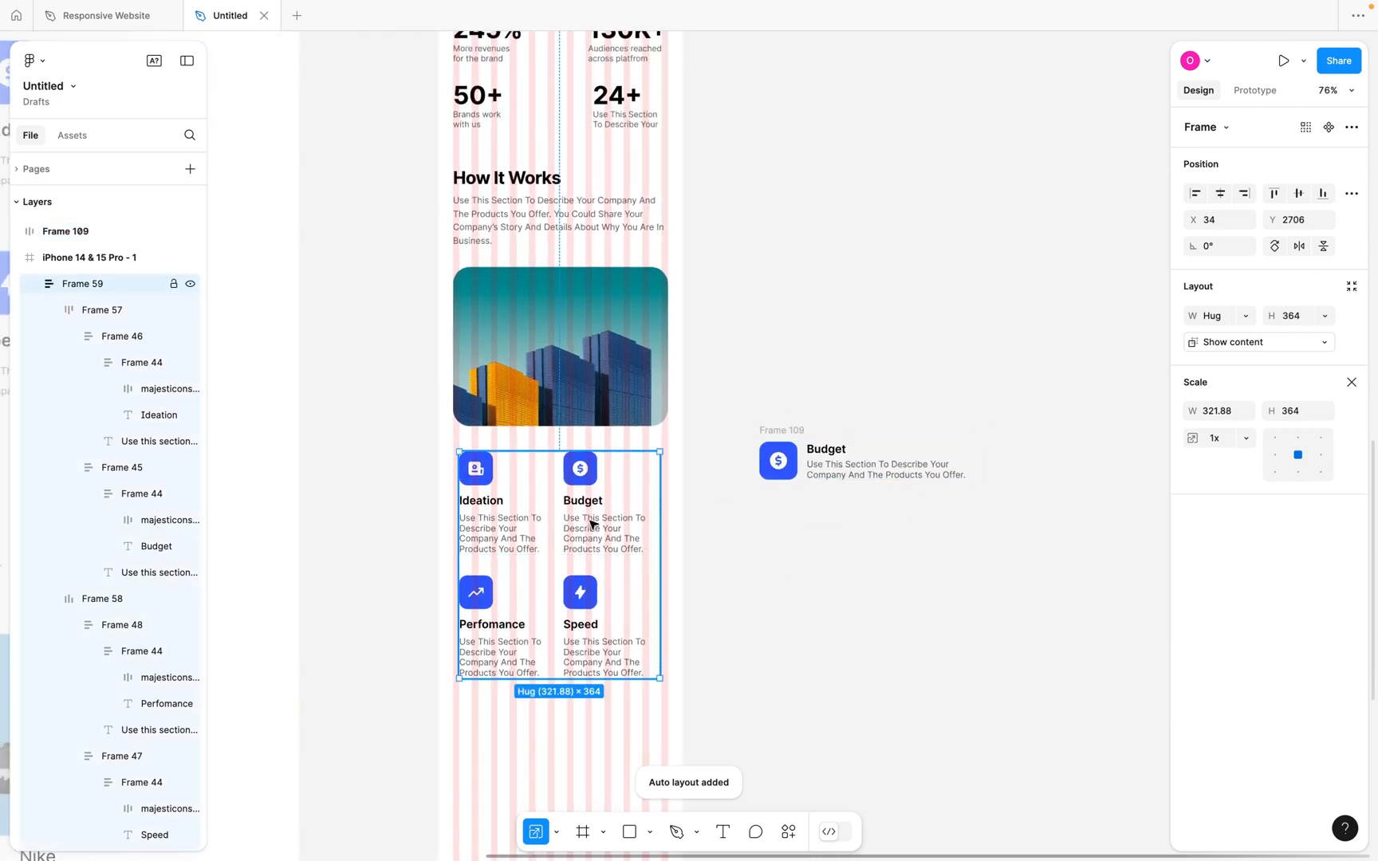
scroll(590, 524, up, 5)
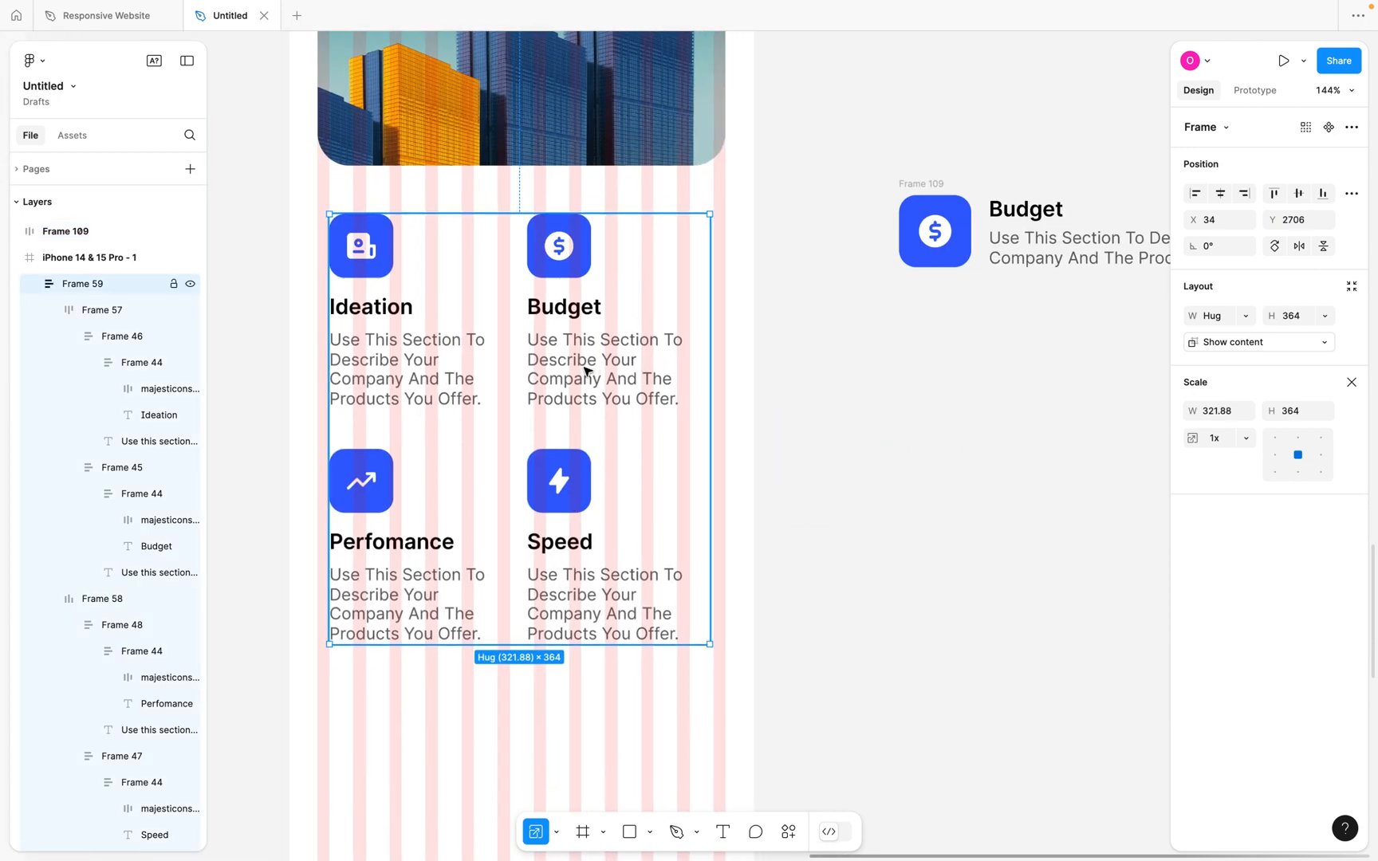
scroll(586, 371, down, 1)
drag(563, 357, 1085, 522)
scroll(941, 243, down, 2)
Place the horizontal Budget row below the building image in the mobile frame, at X 24 and Y 2695.
drag(913, 268, 558, 297)
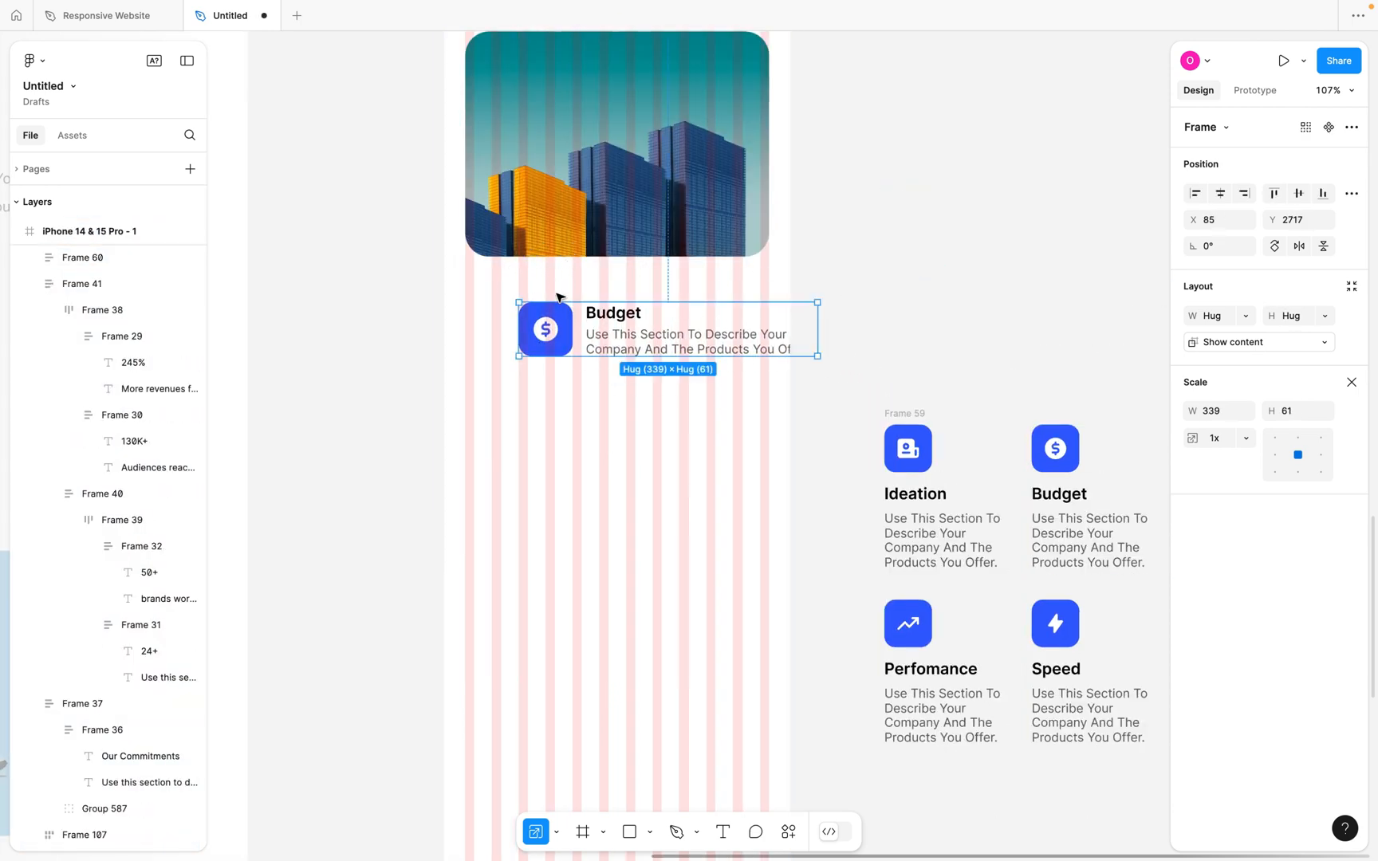
scroll(644, 319, up, 5)
drag(692, 353, 602, 322)
scroll(732, 375, down, 4)
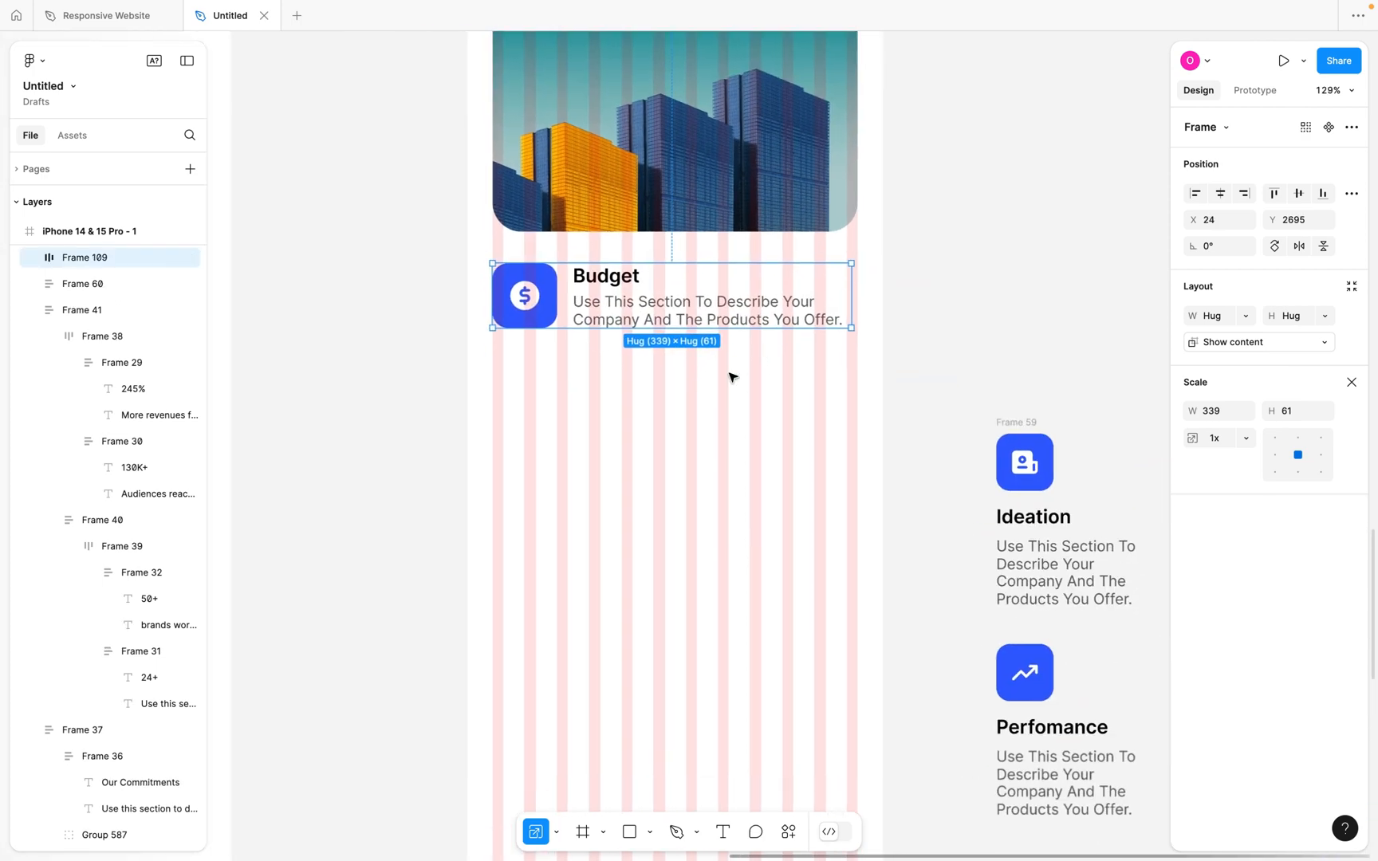
Duplicate the Budget row into four stacked rows spaced 30 apart and combine them in a vertical auto layout frame.
drag(685, 283, 683, 571)
shift+click(706, 491)
shift+click(720, 392)
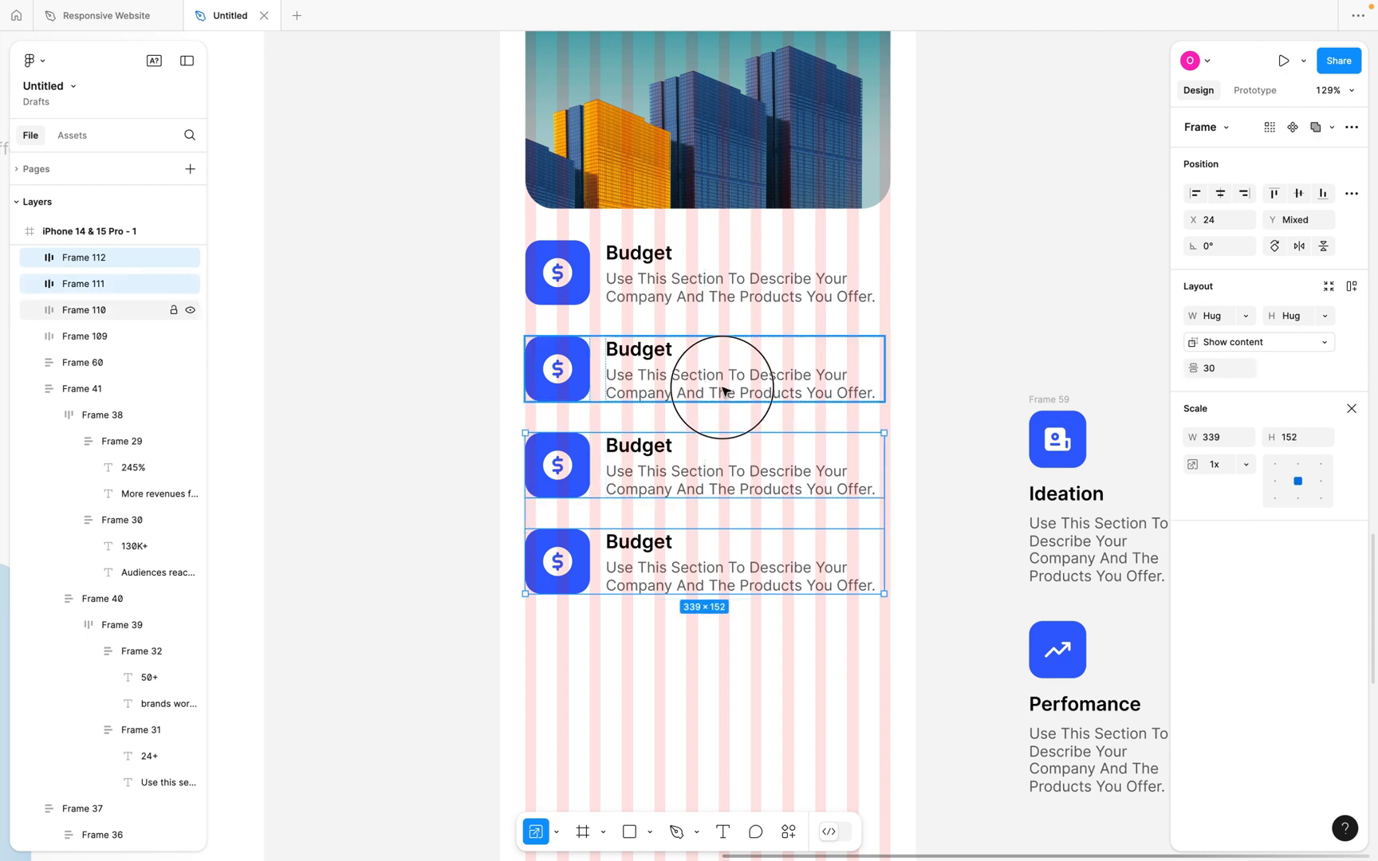
shift+click(724, 295)
key(shift+a)
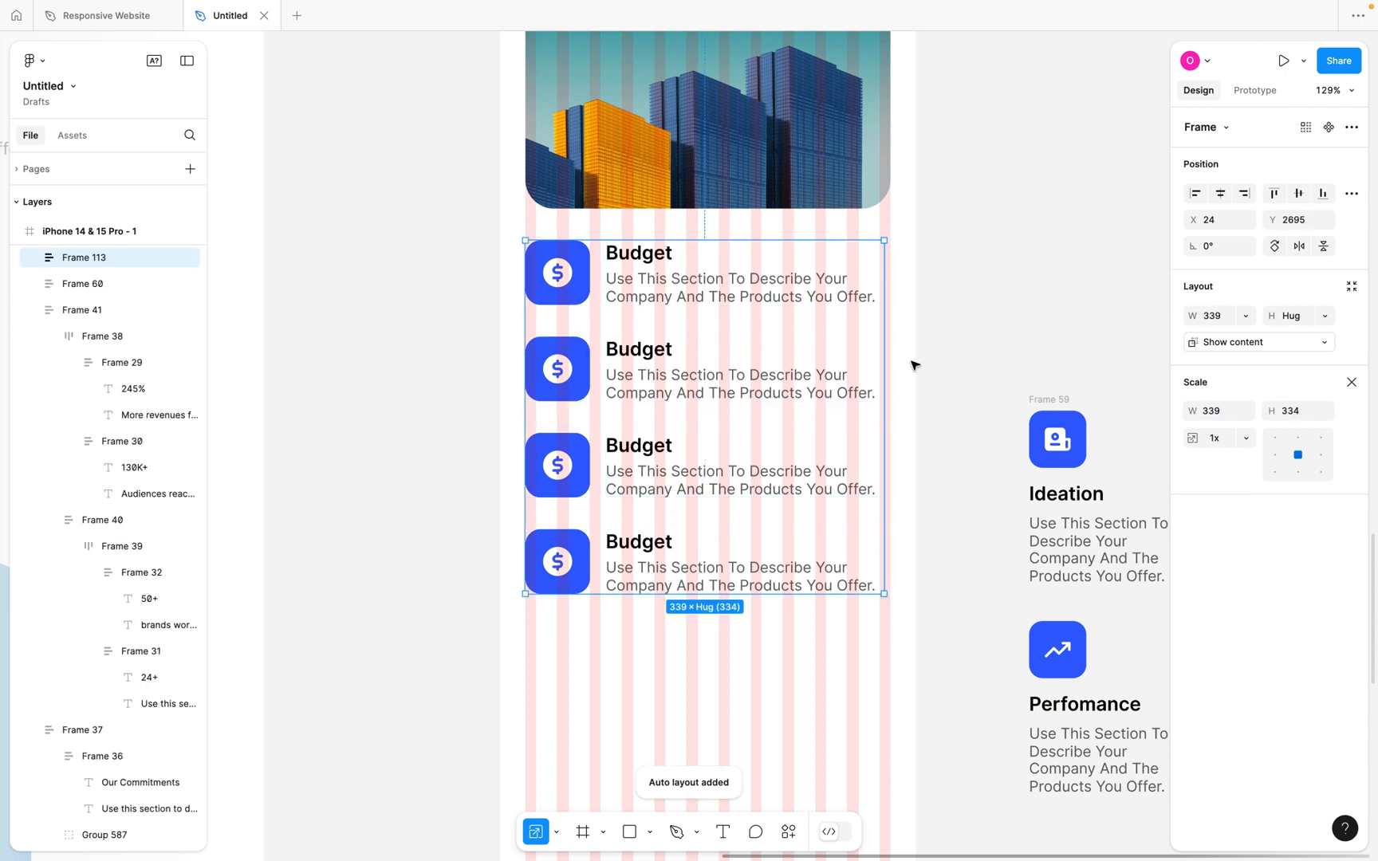
Delete the old four-feature grid from the canvas beside the mobile frame.
scroll(910, 363, down, 5)
scroll(822, 348, right, 2)
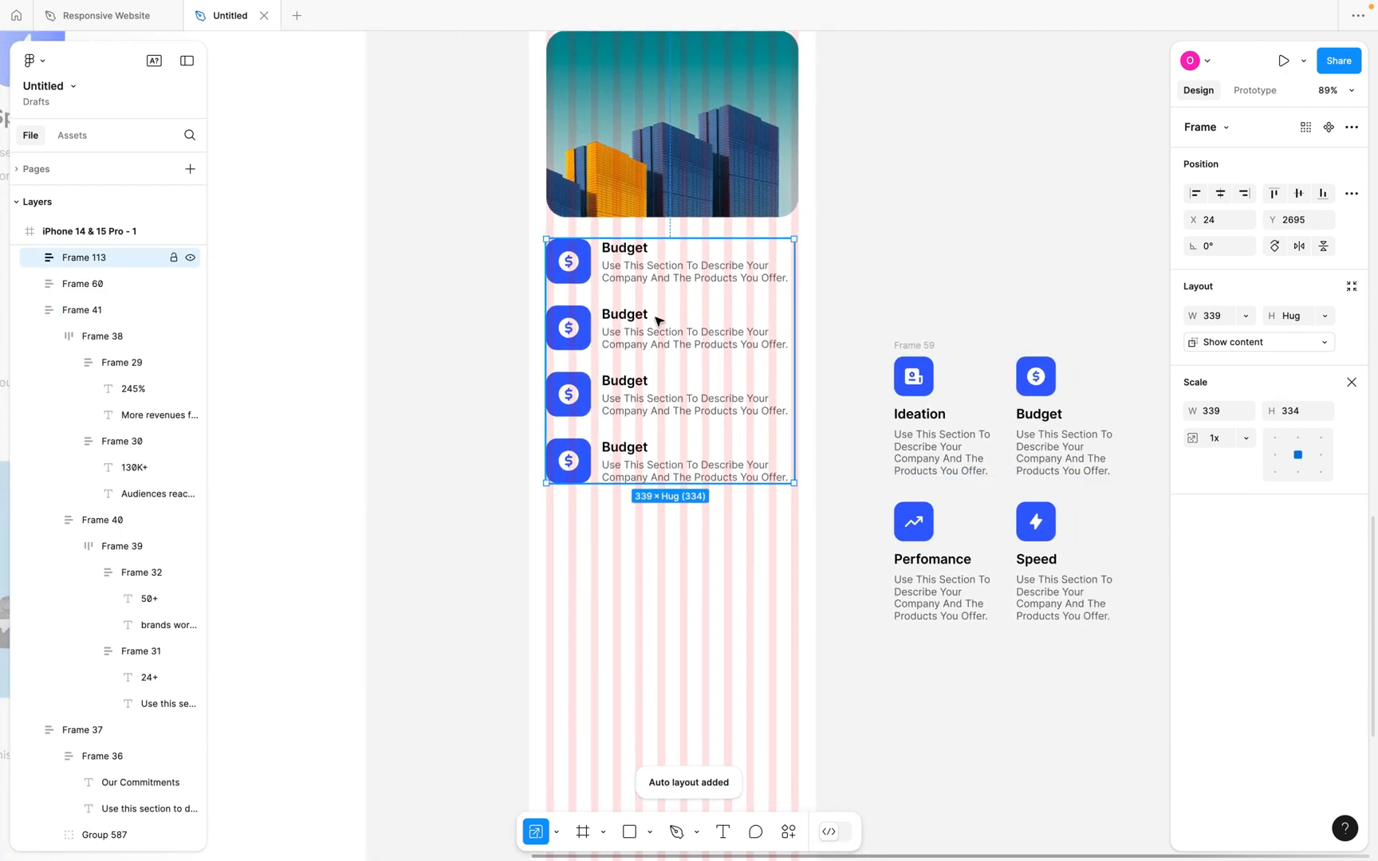
scroll(965, 432, right, 4)
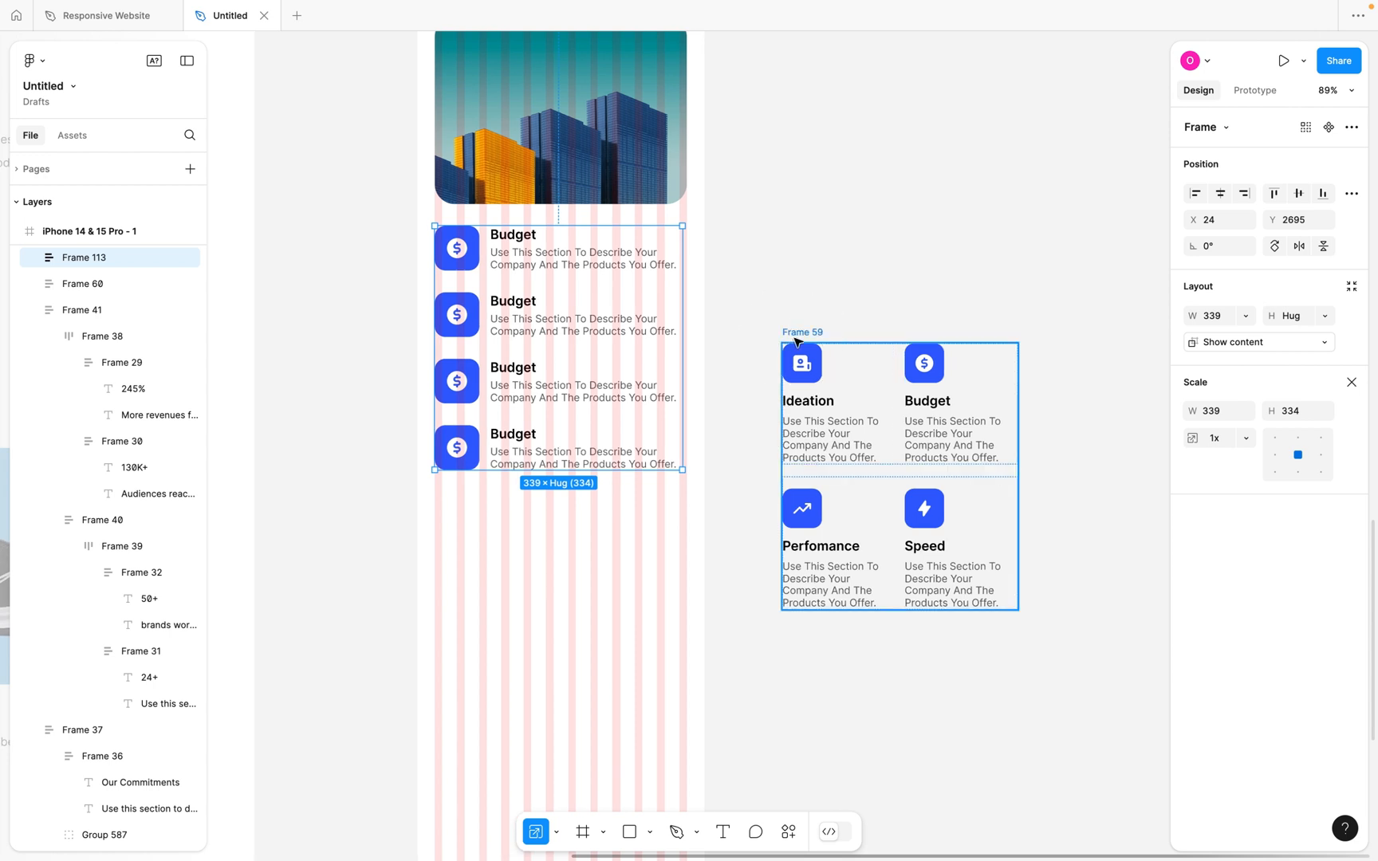
click(793, 333)
click(756, 316)
click(802, 331)
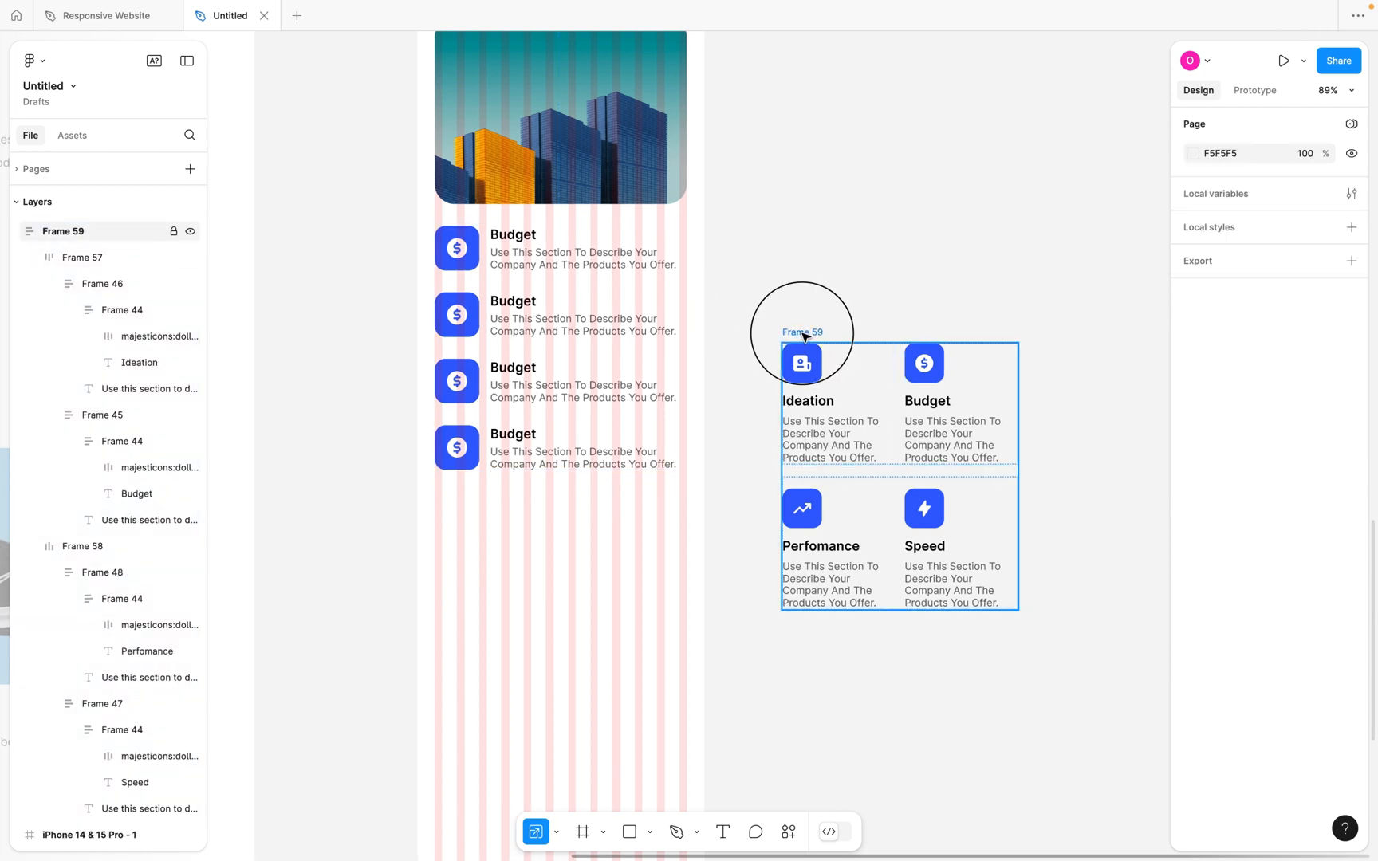
key(Delete)
Compare the mobile Budget rows with the Ideation, Budget, Perfomance and Speed features in the desktop How It Works section.
scroll(585, 338, up, 5)
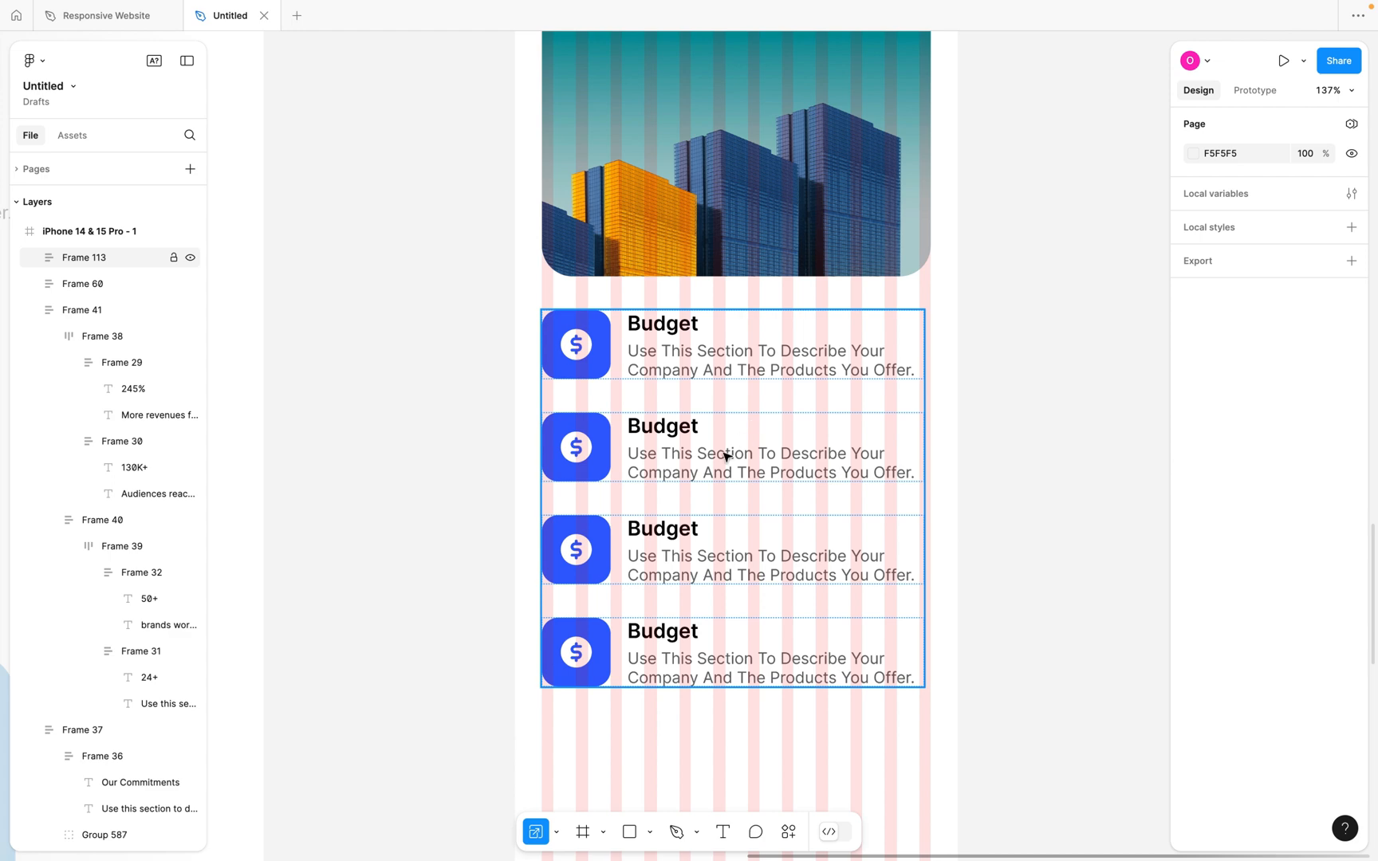
click(725, 456)
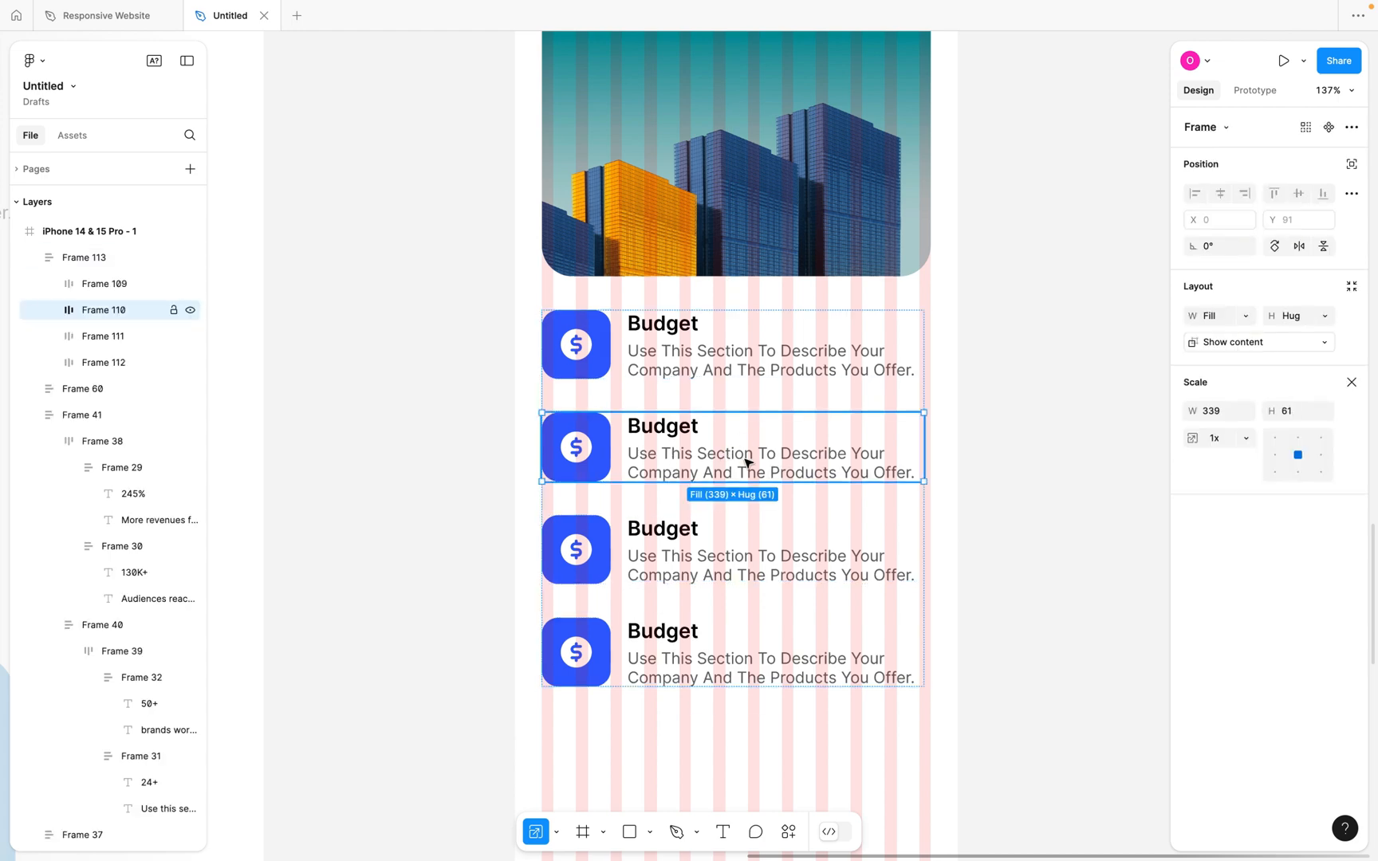
scroll(741, 461, left, 15)
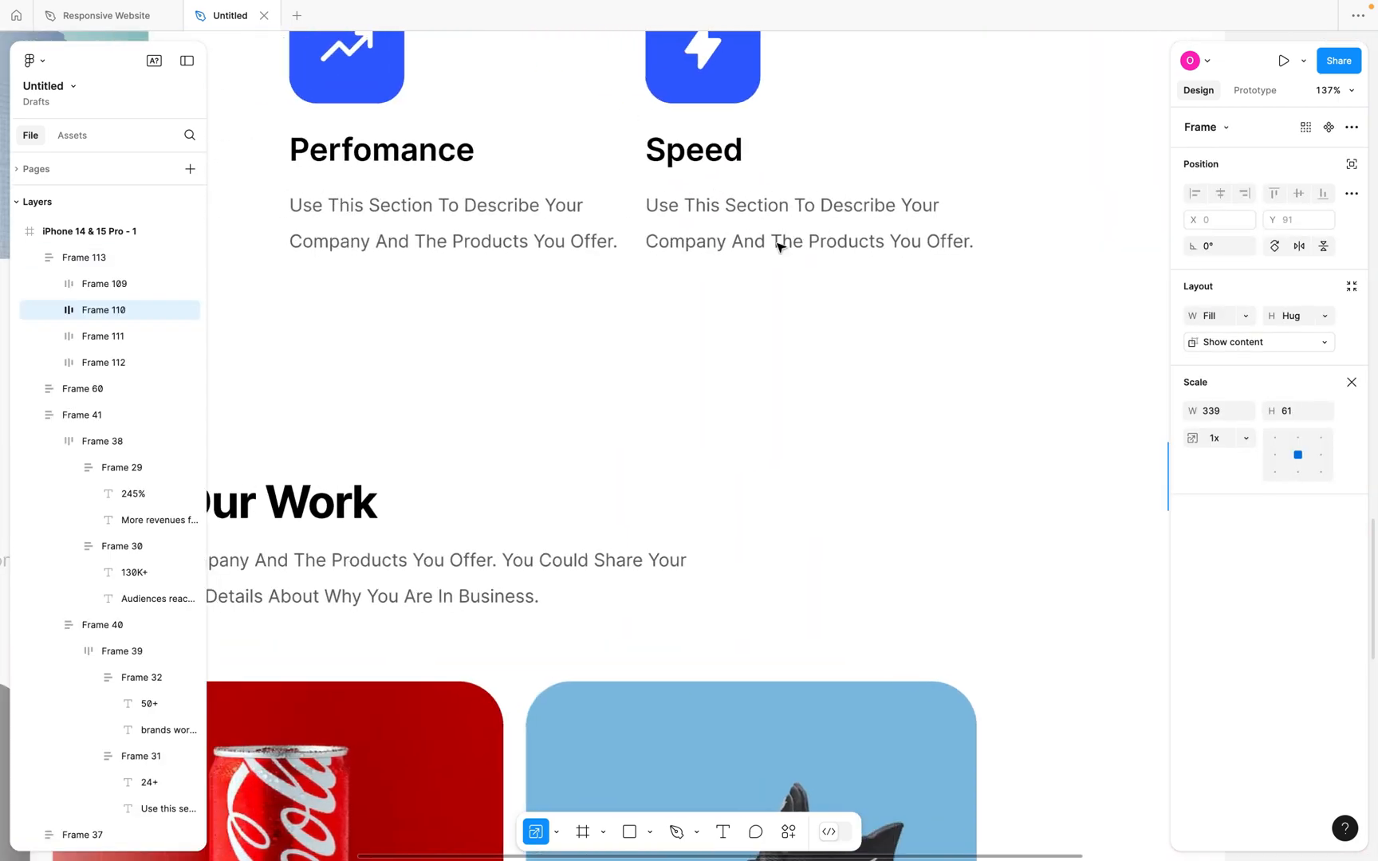
click(767, 229)
double_click(768, 229)
scroll(767, 229, down, 5)
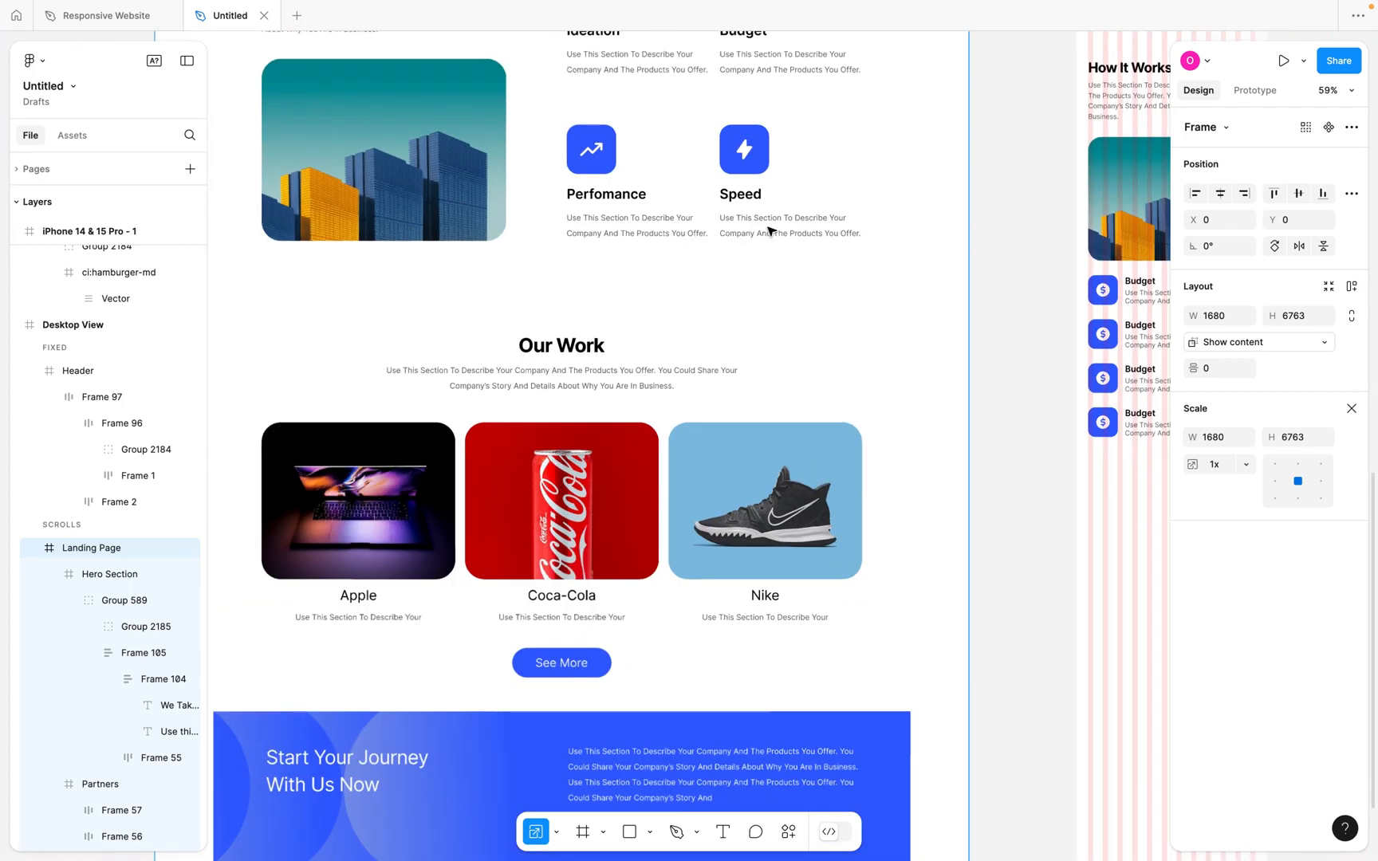
scroll(770, 231, right, 3)
scroll(767, 230, right, 5)
scroll(768, 229, up, 2)
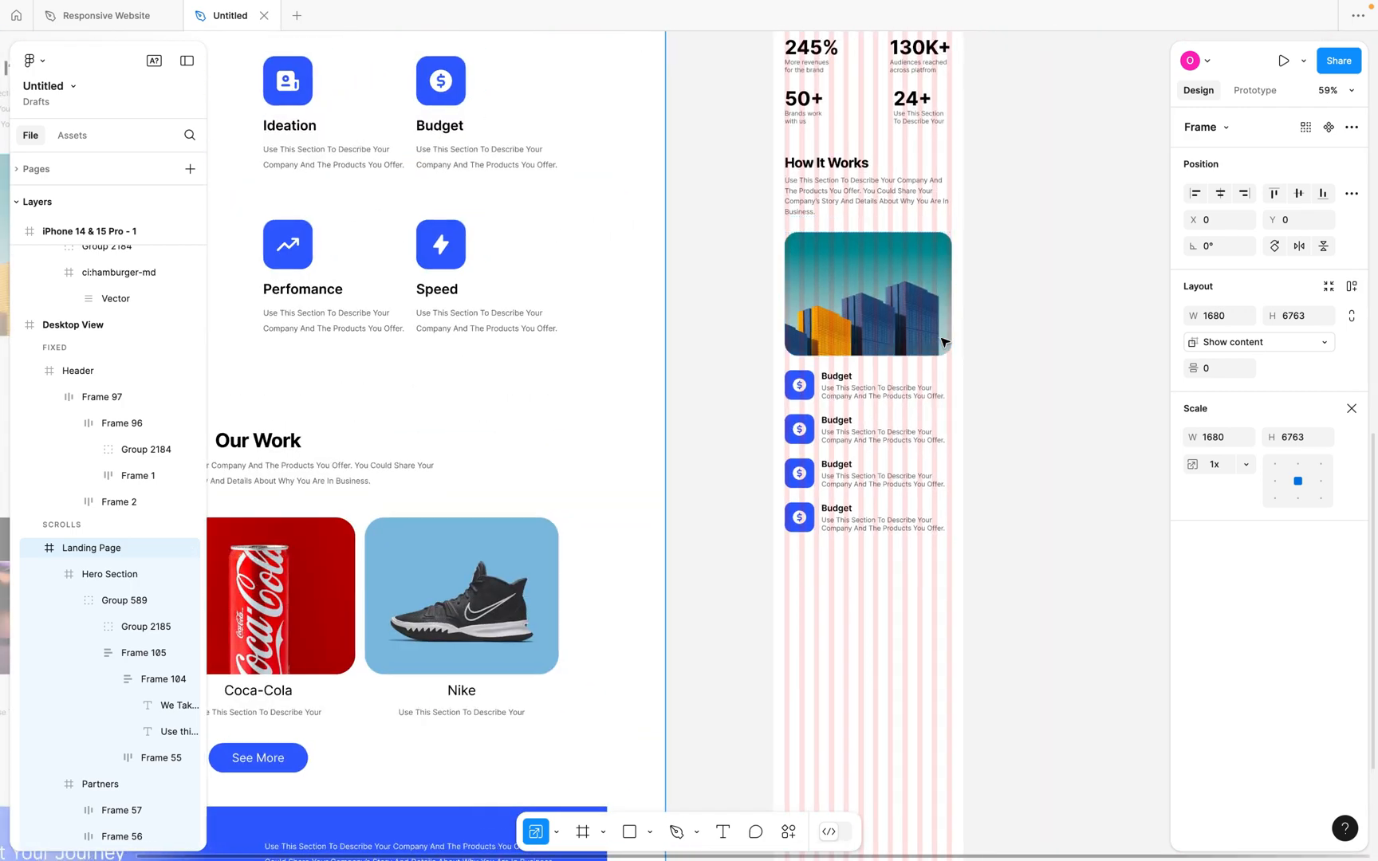
scroll(870, 316, up, 3)
scroll(870, 317, left, 1)
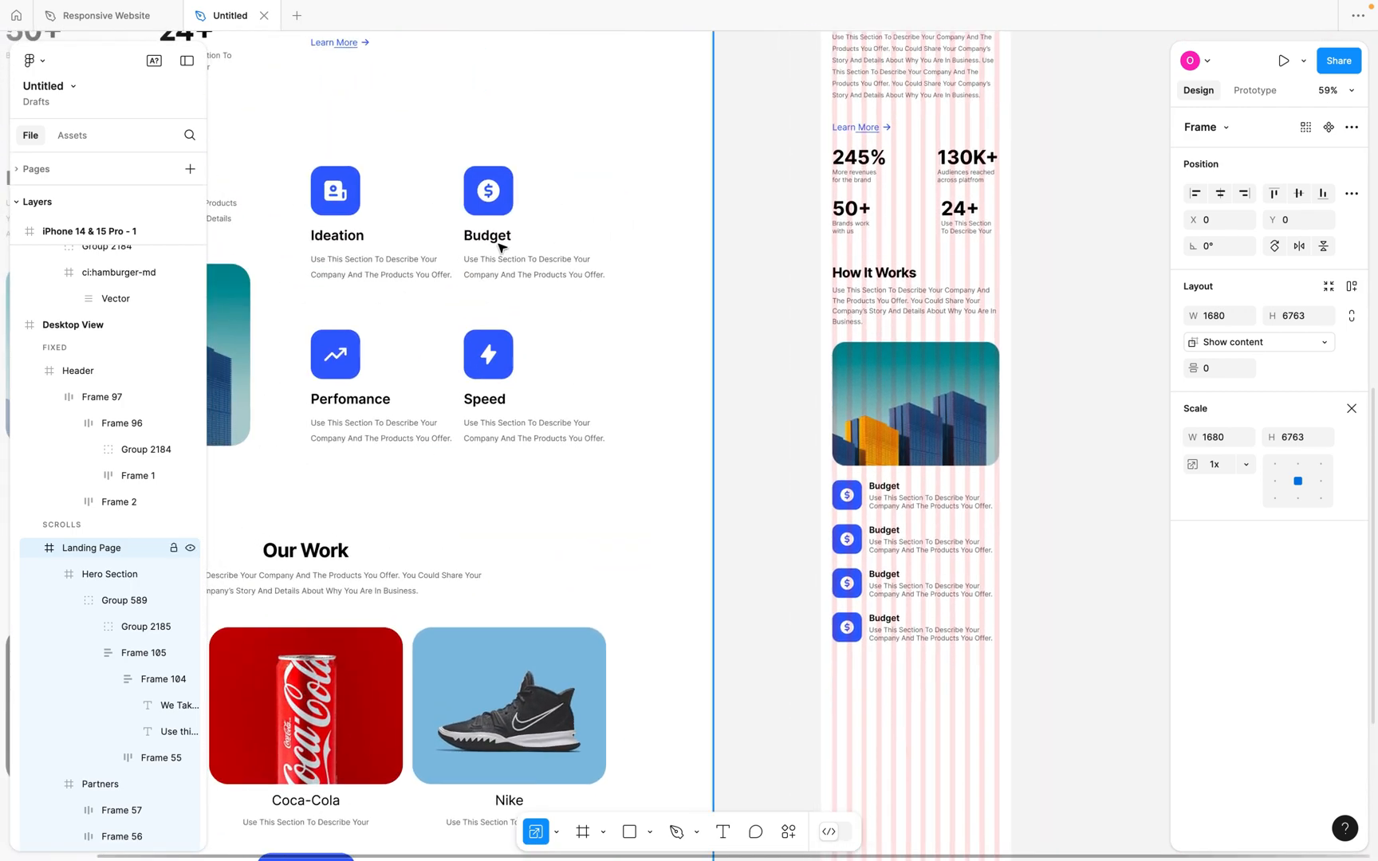
click(501, 247)
click(501, 247)
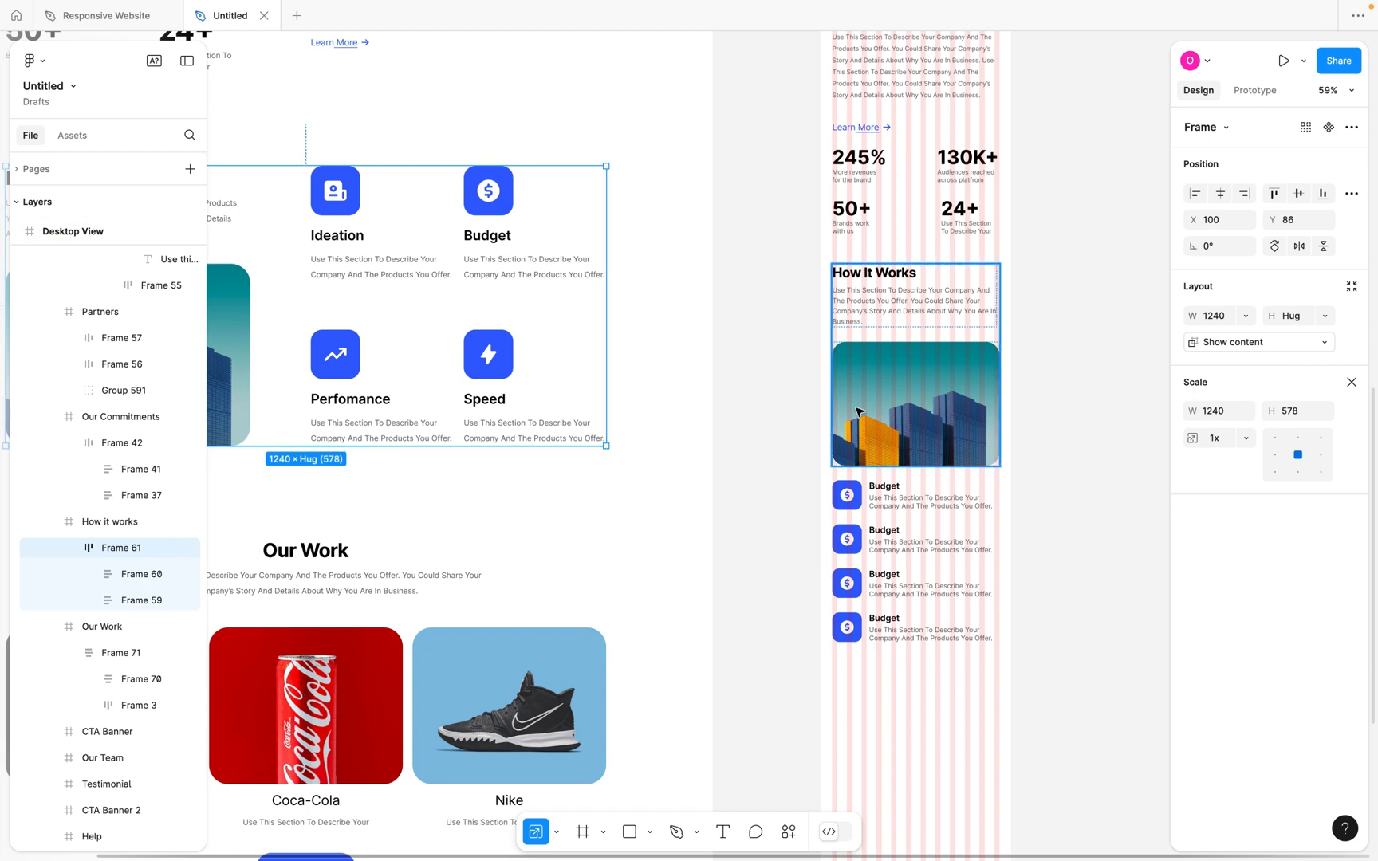
scroll(858, 412, up, 2)
scroll(858, 411, down, 2)
click(848, 465)
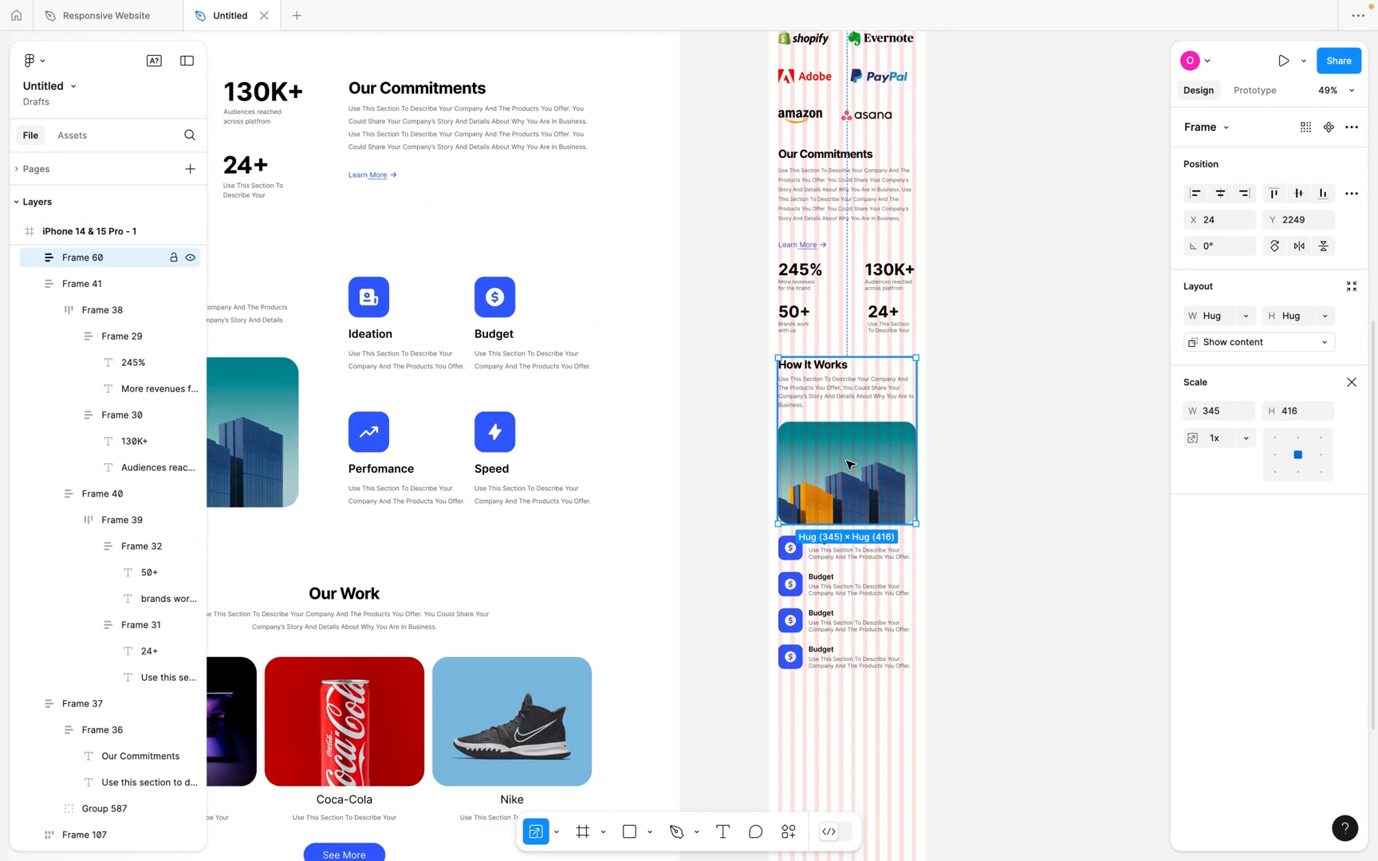
Examine the desktop page's Our Work section and the remaining sections still missing from the mobile frame.
scroll(849, 465, down, 5)
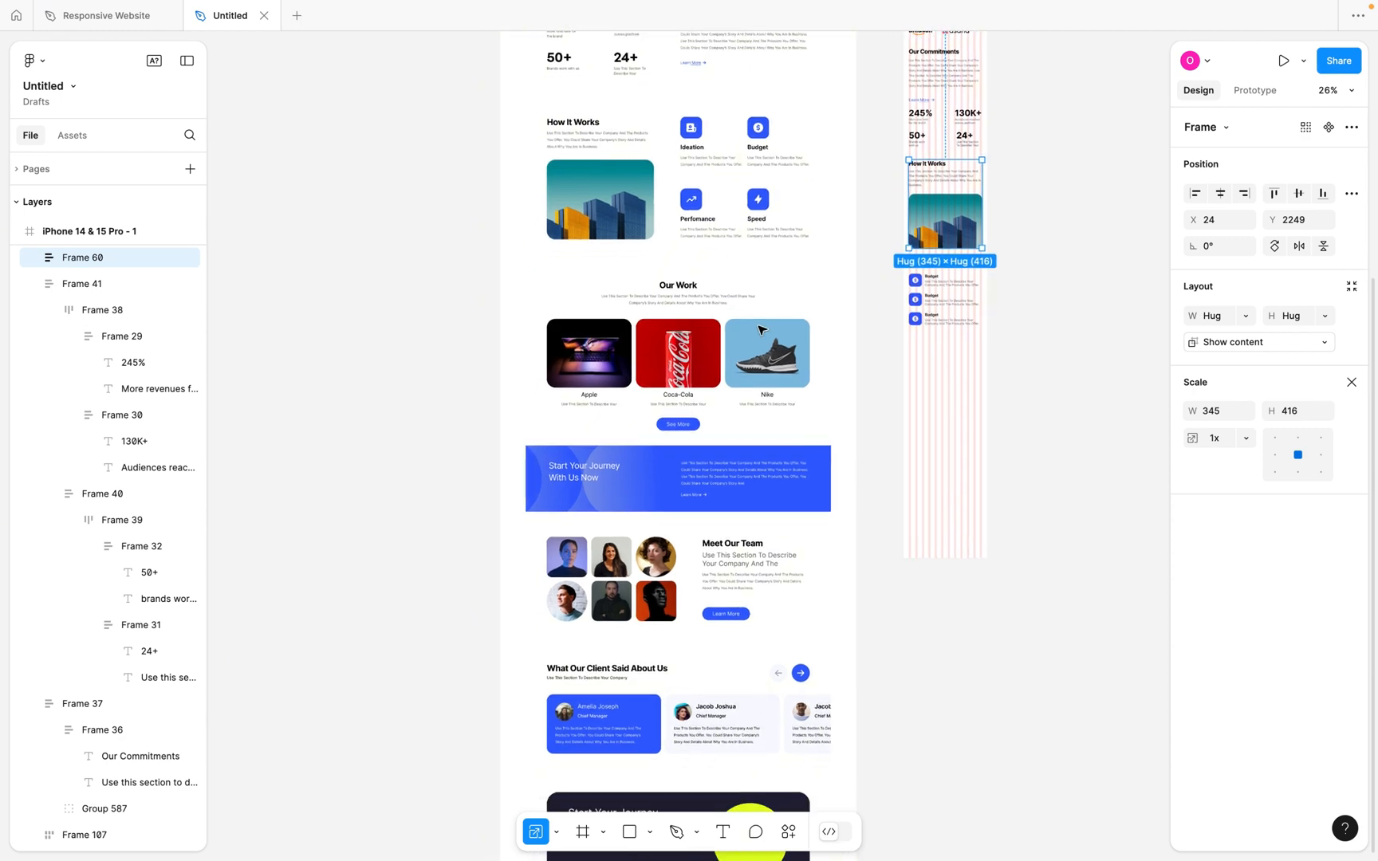
scroll(736, 290, down, 3)
scroll(728, 265, up, 5)
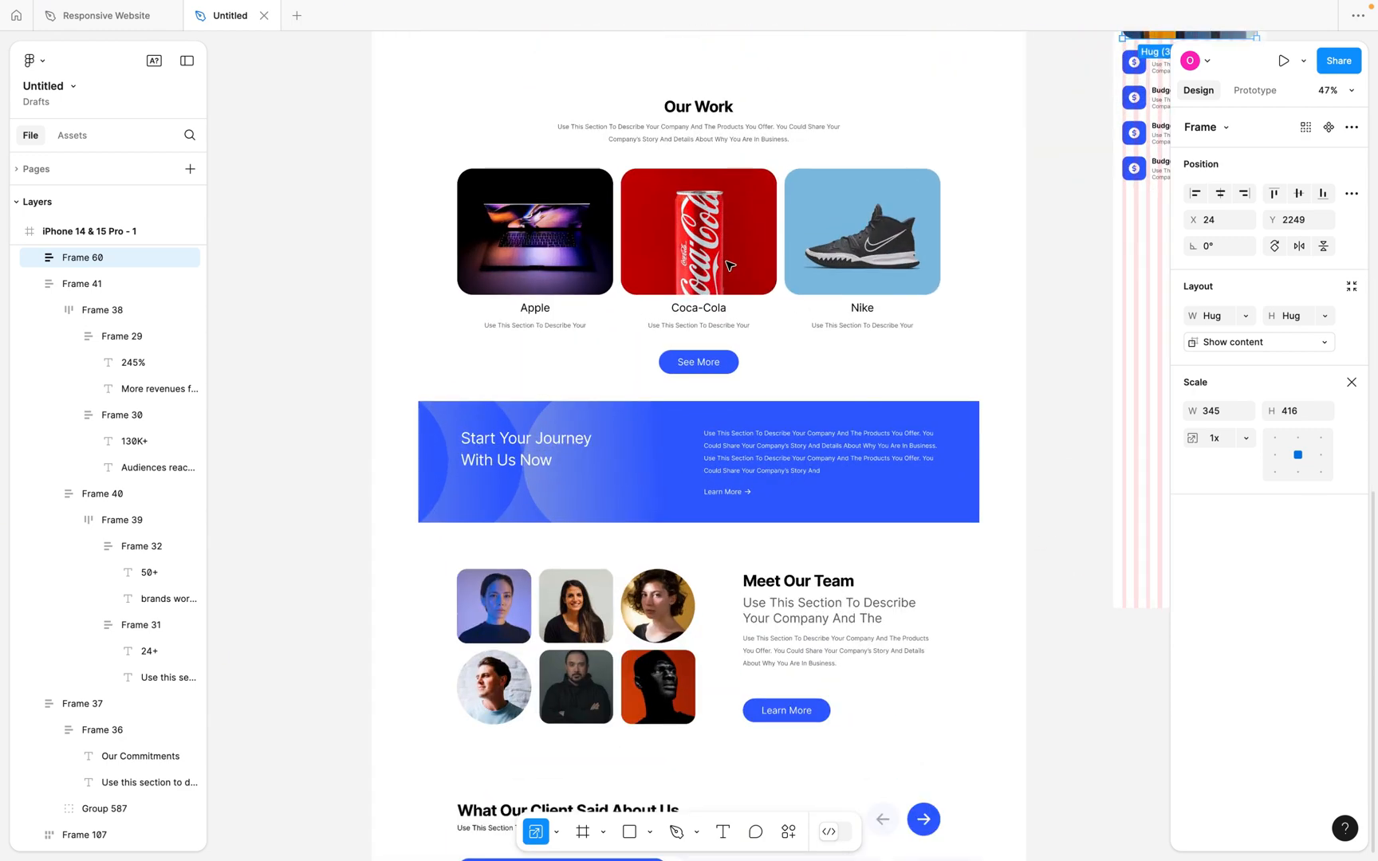
click(723, 289)
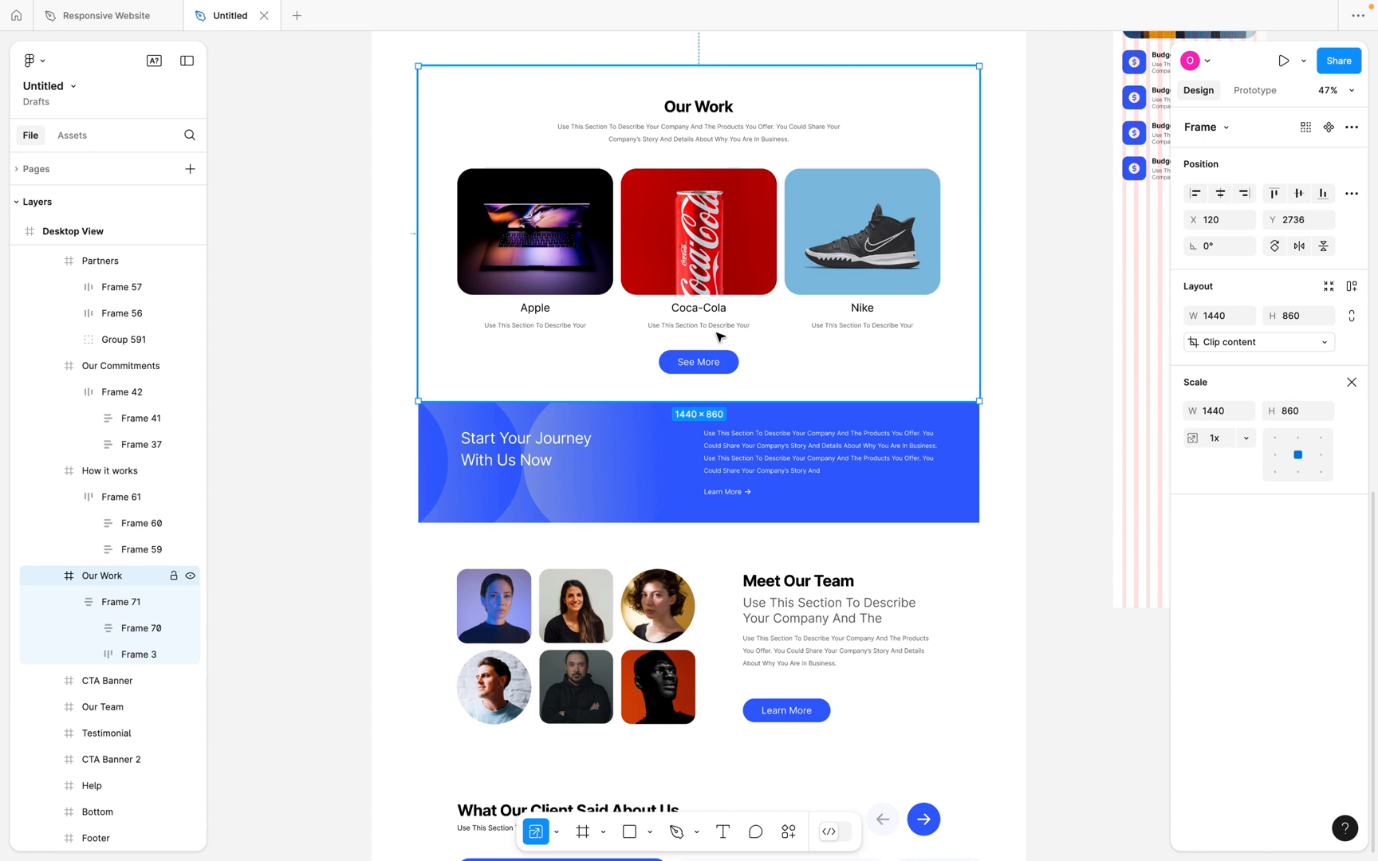
scroll(720, 337, down, 2)
scroll(720, 337, down, 5)
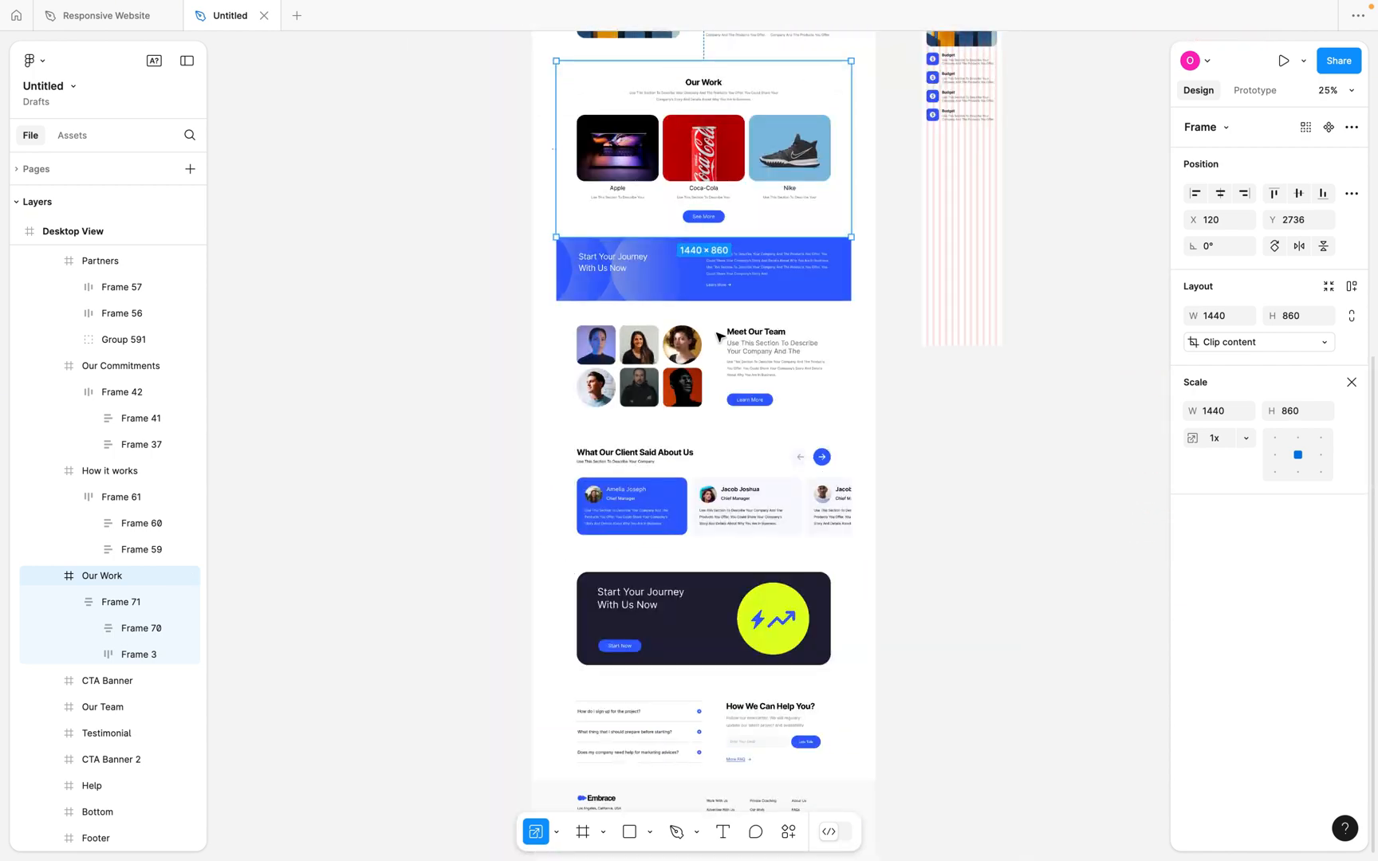
scroll(720, 337, up, 5)
scroll(720, 338, up, 3)
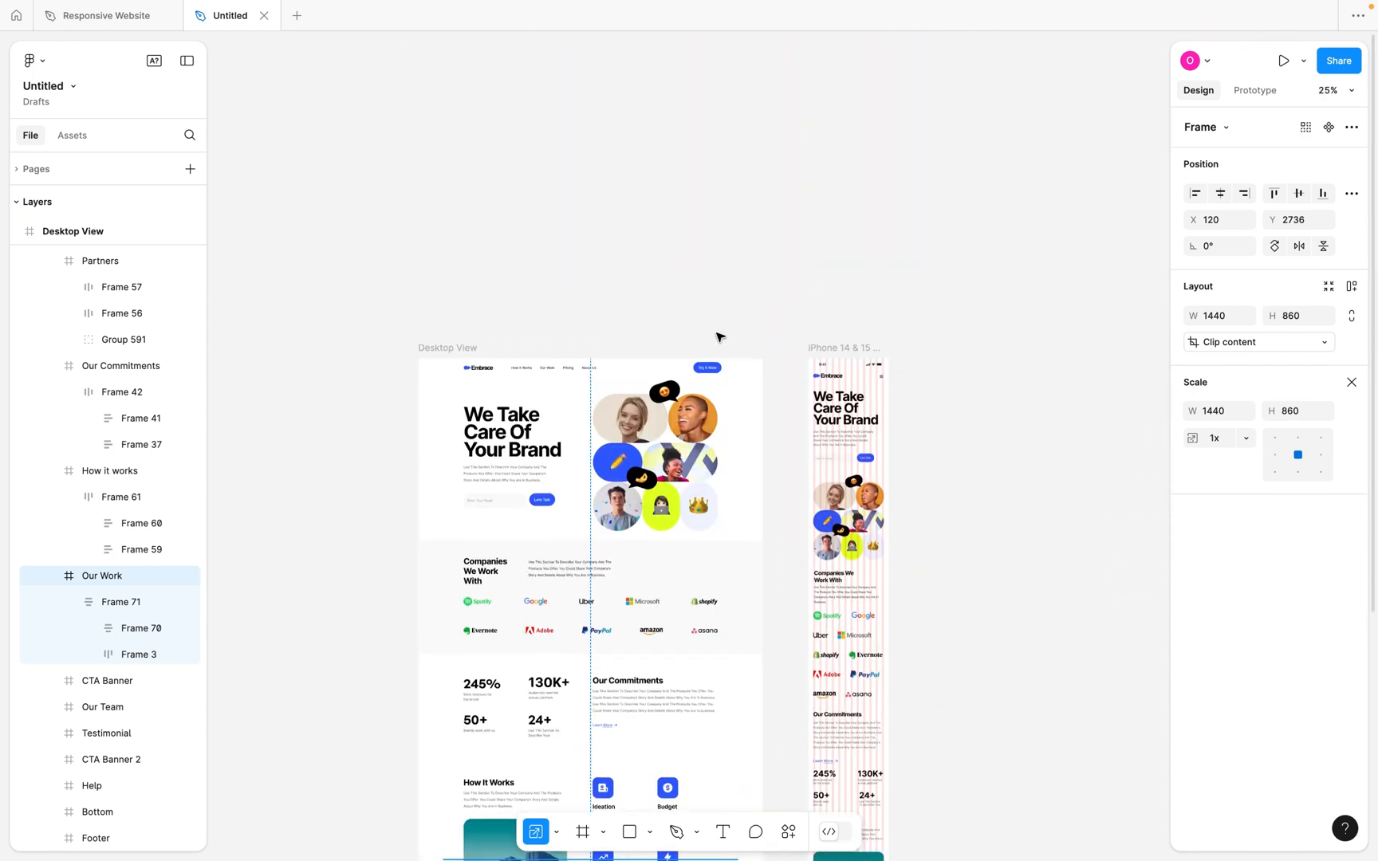
scroll(720, 338, down, 3)
scroll(719, 337, left, 2)
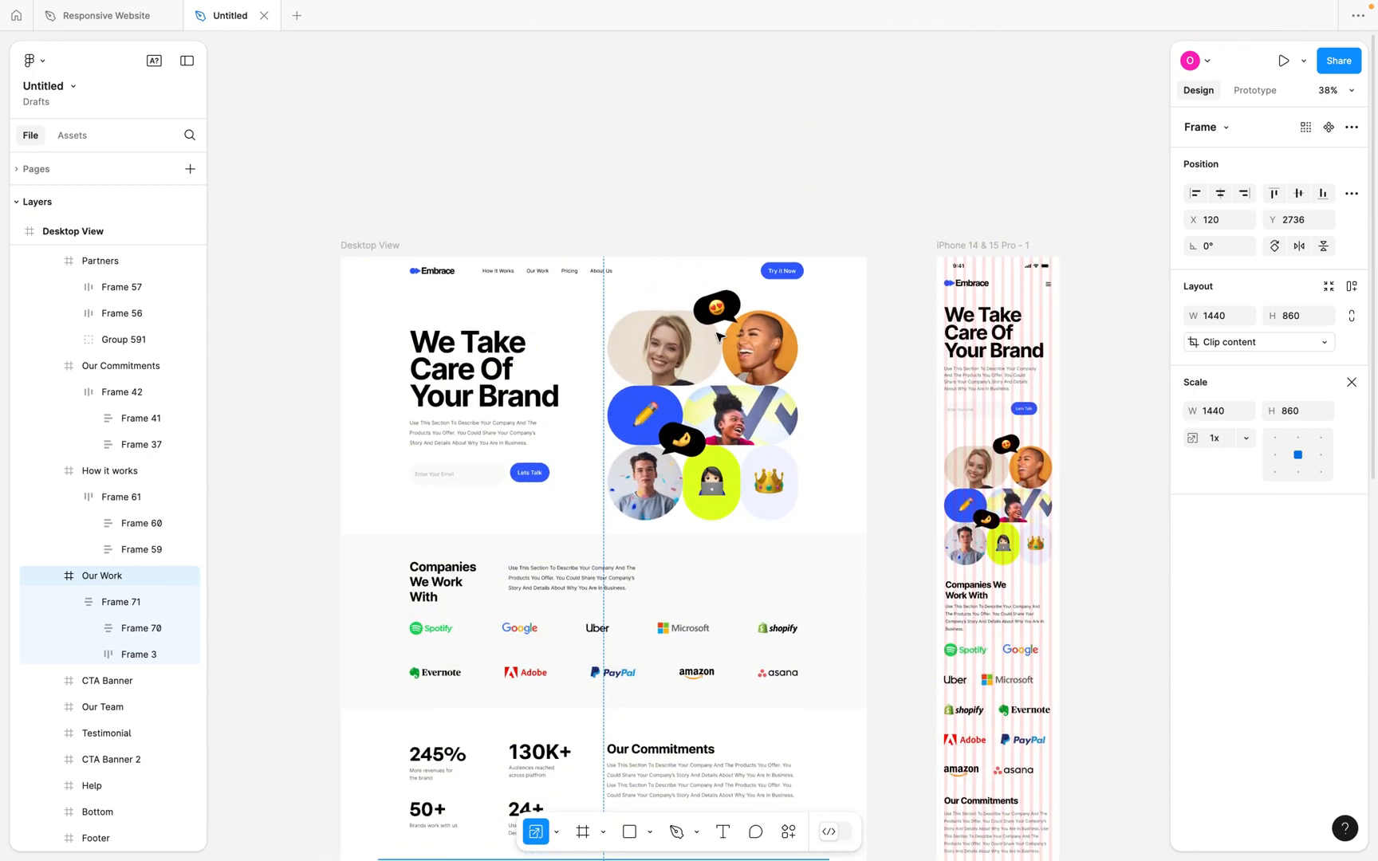
scroll(720, 337, up, 2)
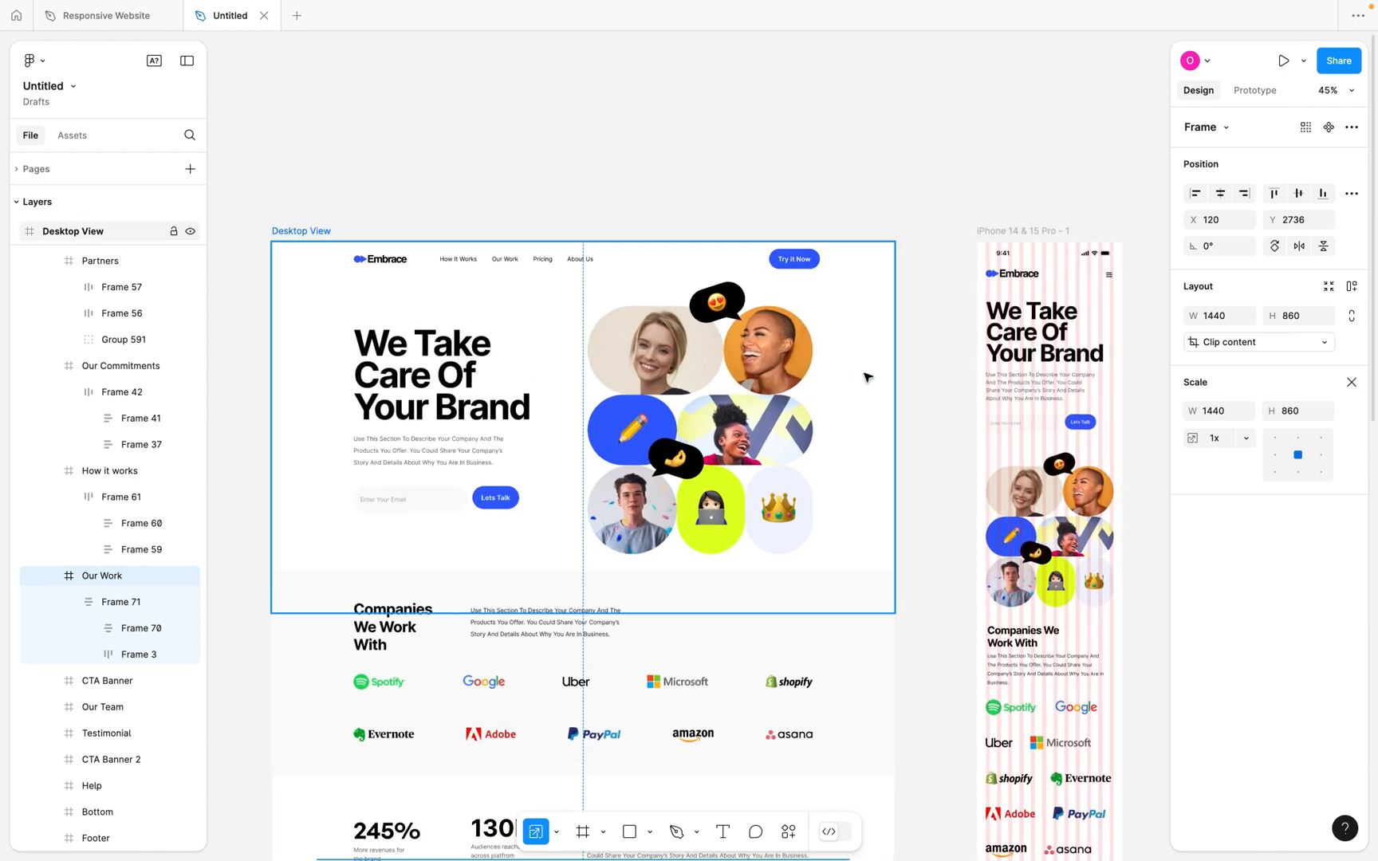
Review the full mobile page beside the desktop page, from the hero section down to the footer.
click(919, 387)
scroll(941, 375, down, 2)
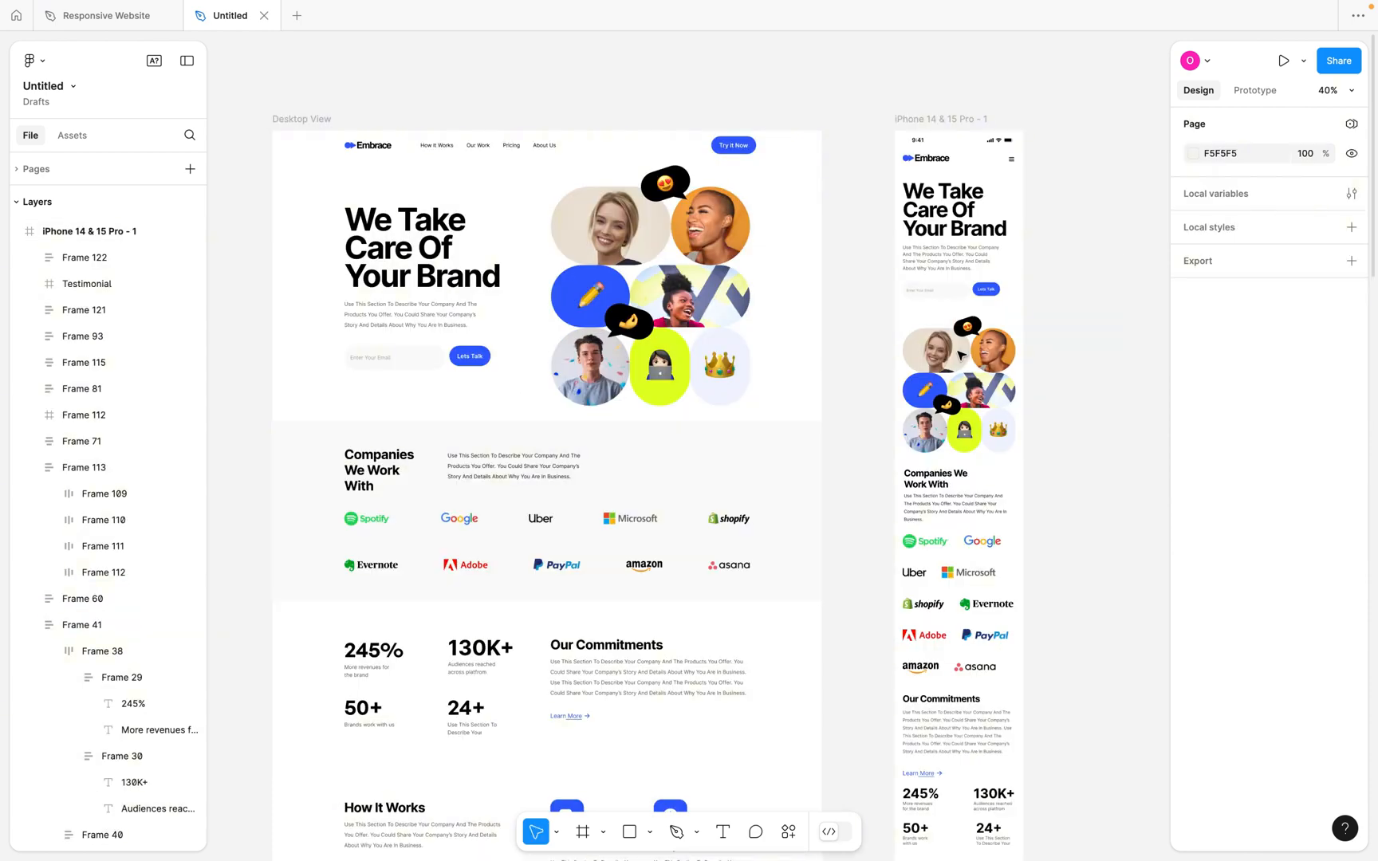
scroll(960, 355, down, 3)
scroll(924, 446, down, 10)
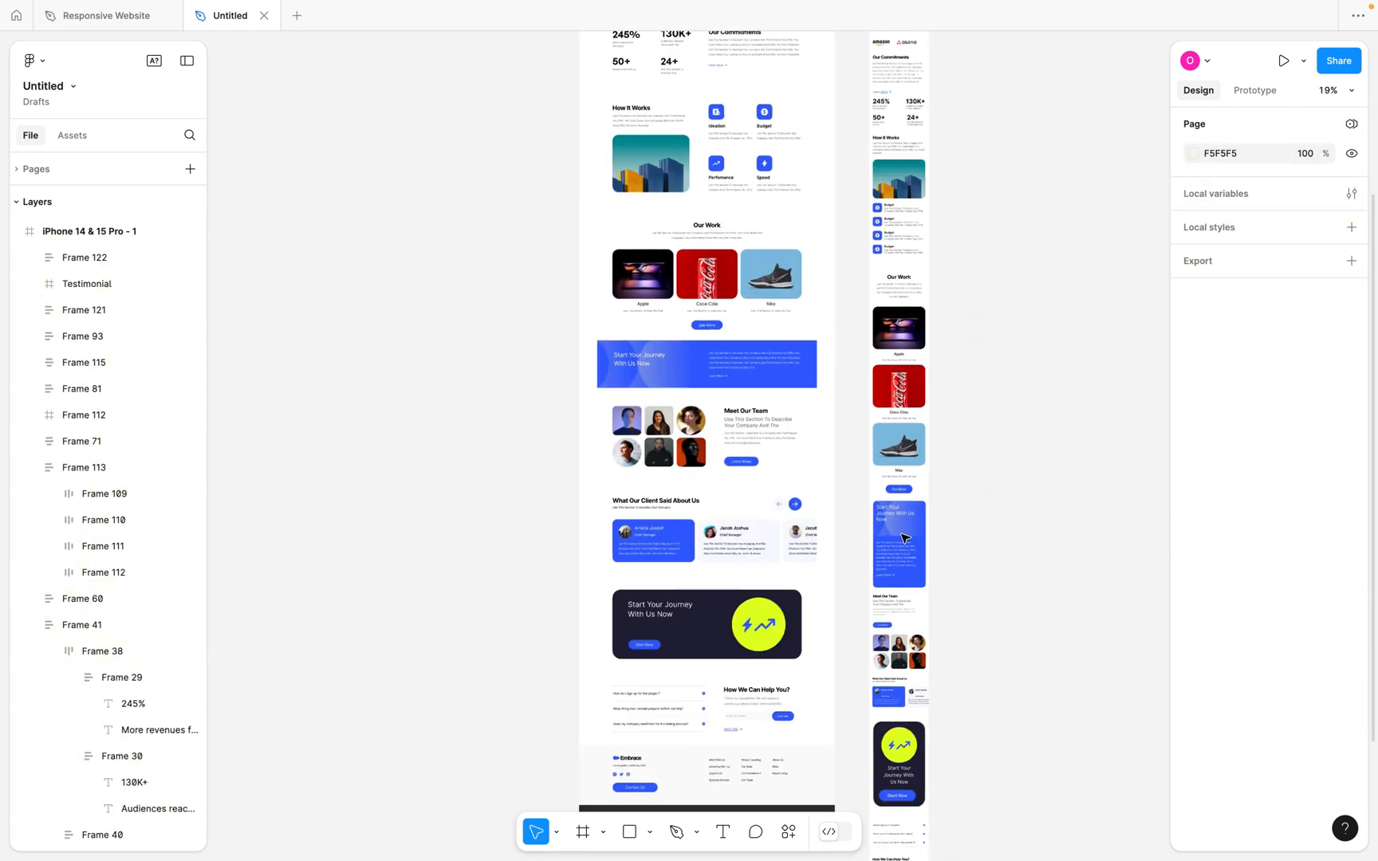
scroll(903, 539, down, 2)
scroll(901, 539, up, 5)
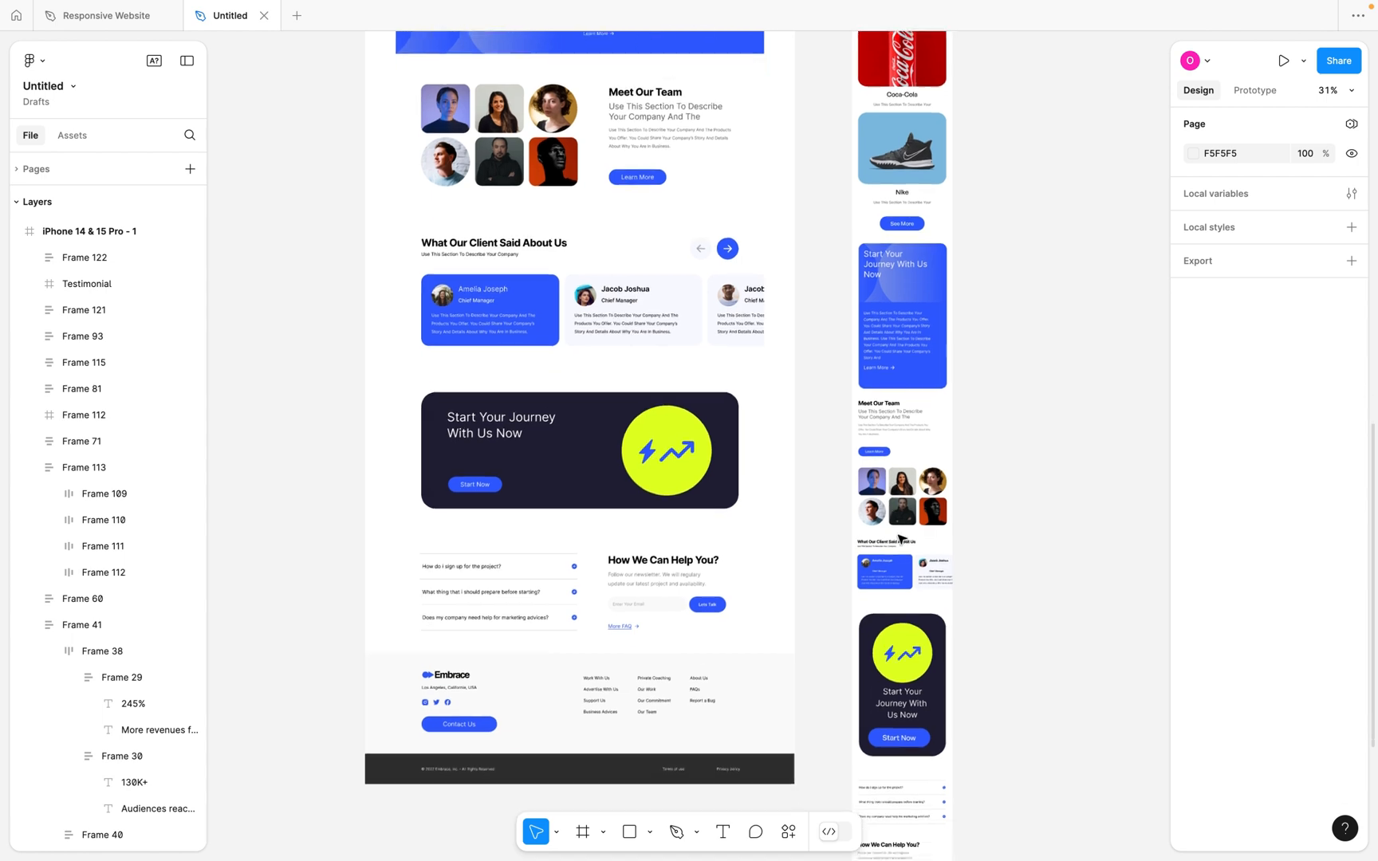
scroll(899, 539, down, 4)
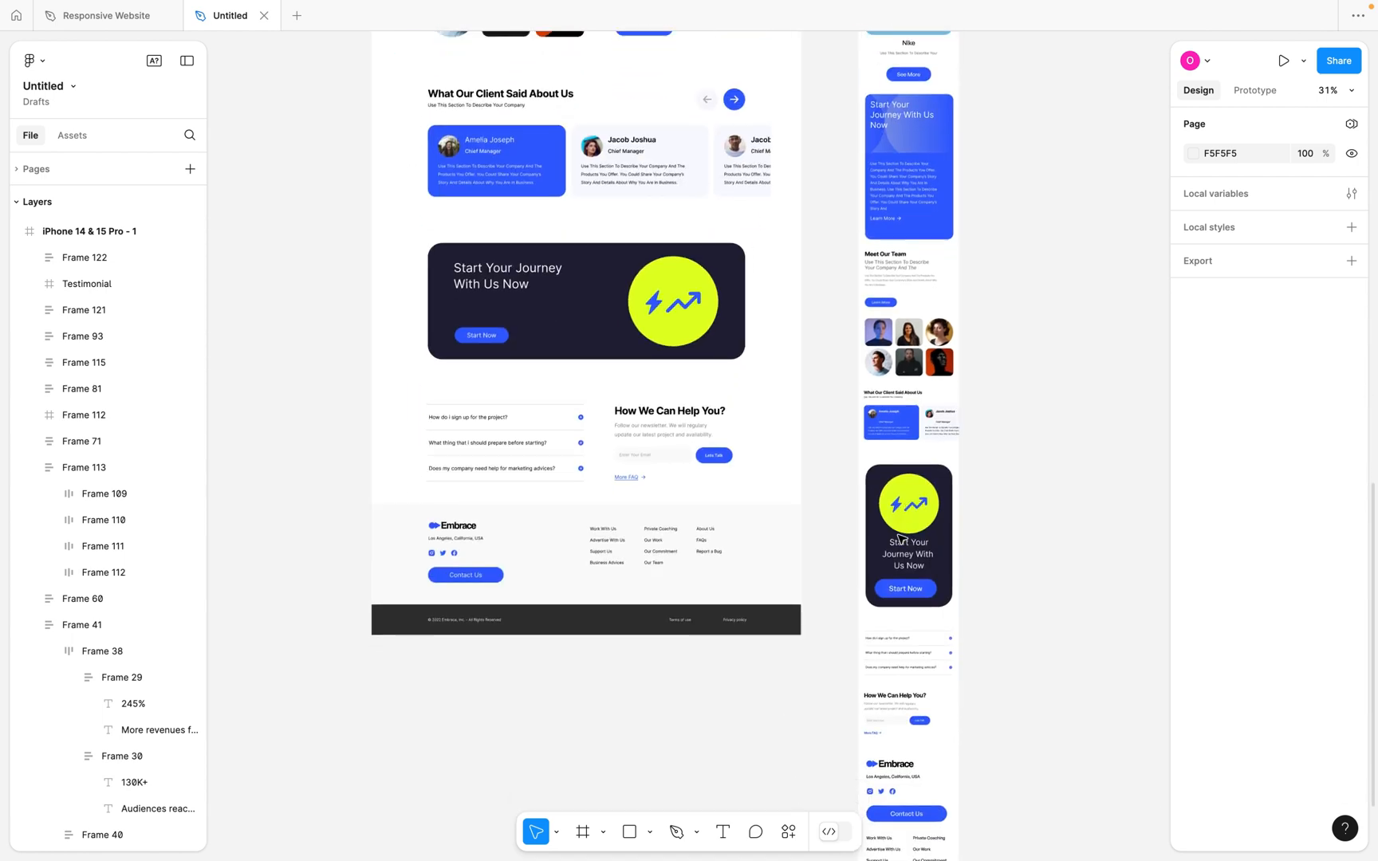
scroll(900, 539, up, 5)
scroll(900, 540, down, 4)
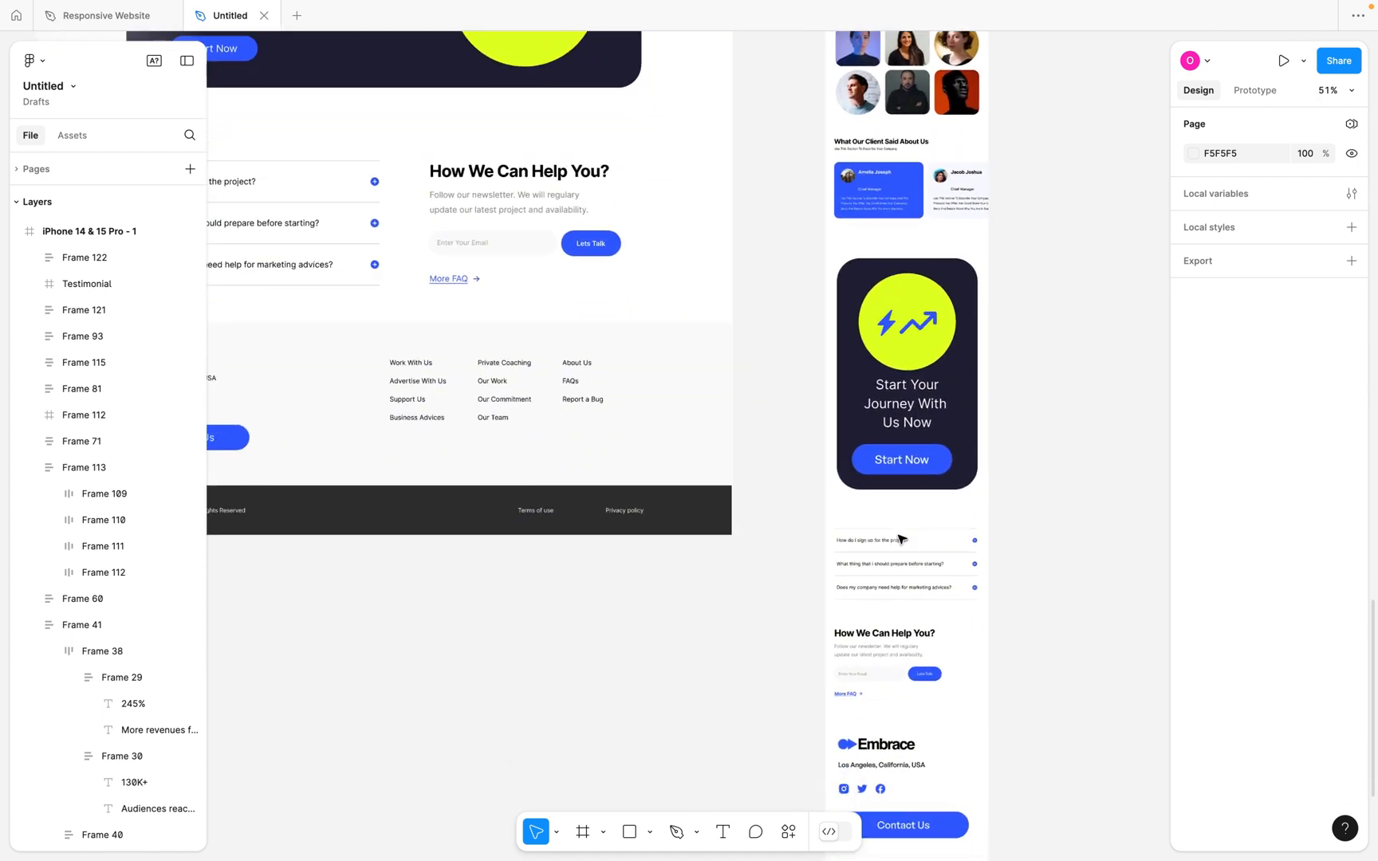
scroll(899, 539, down, 3)
scroll(900, 540, up, 8)
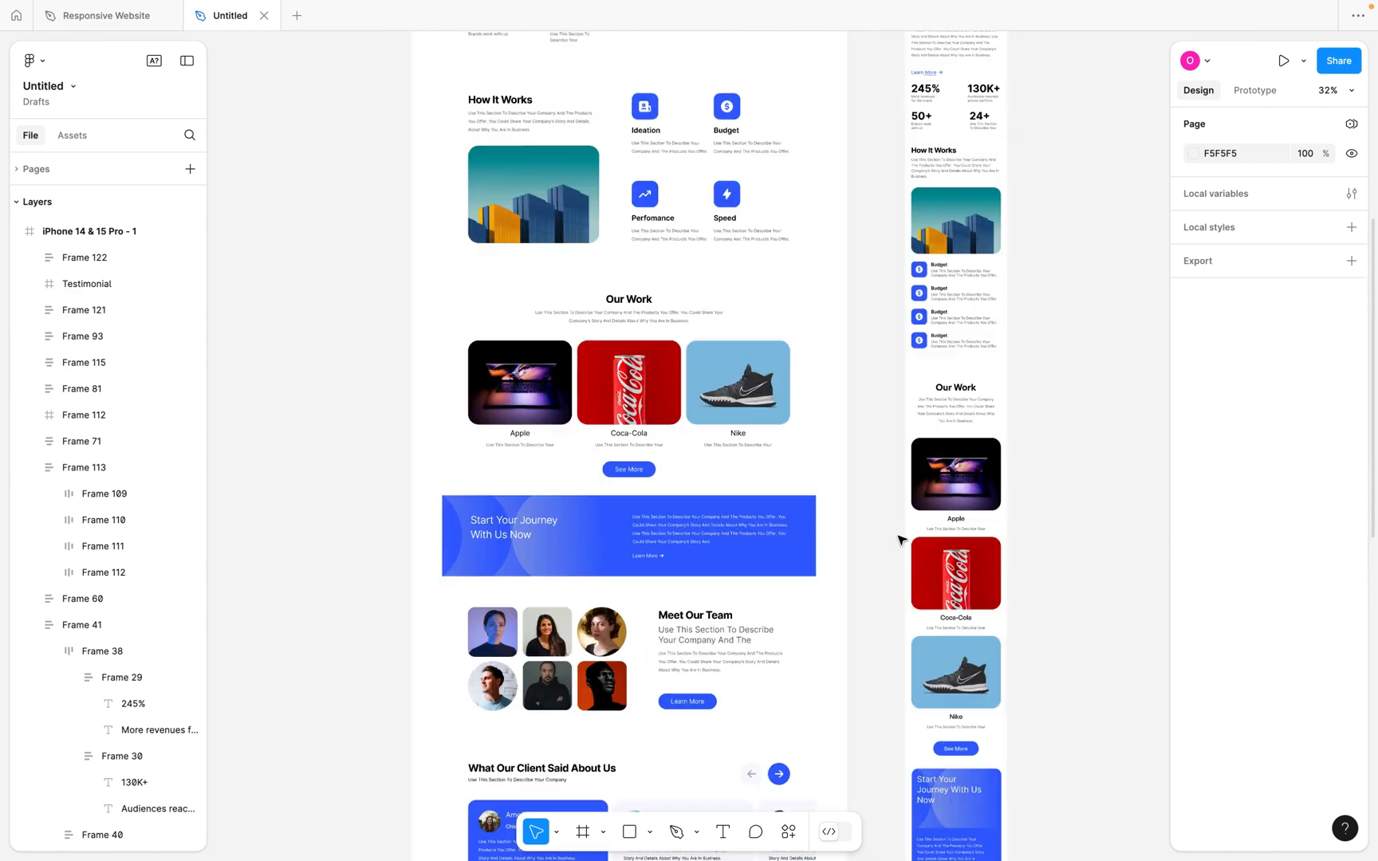
scroll(899, 540, up, 10)
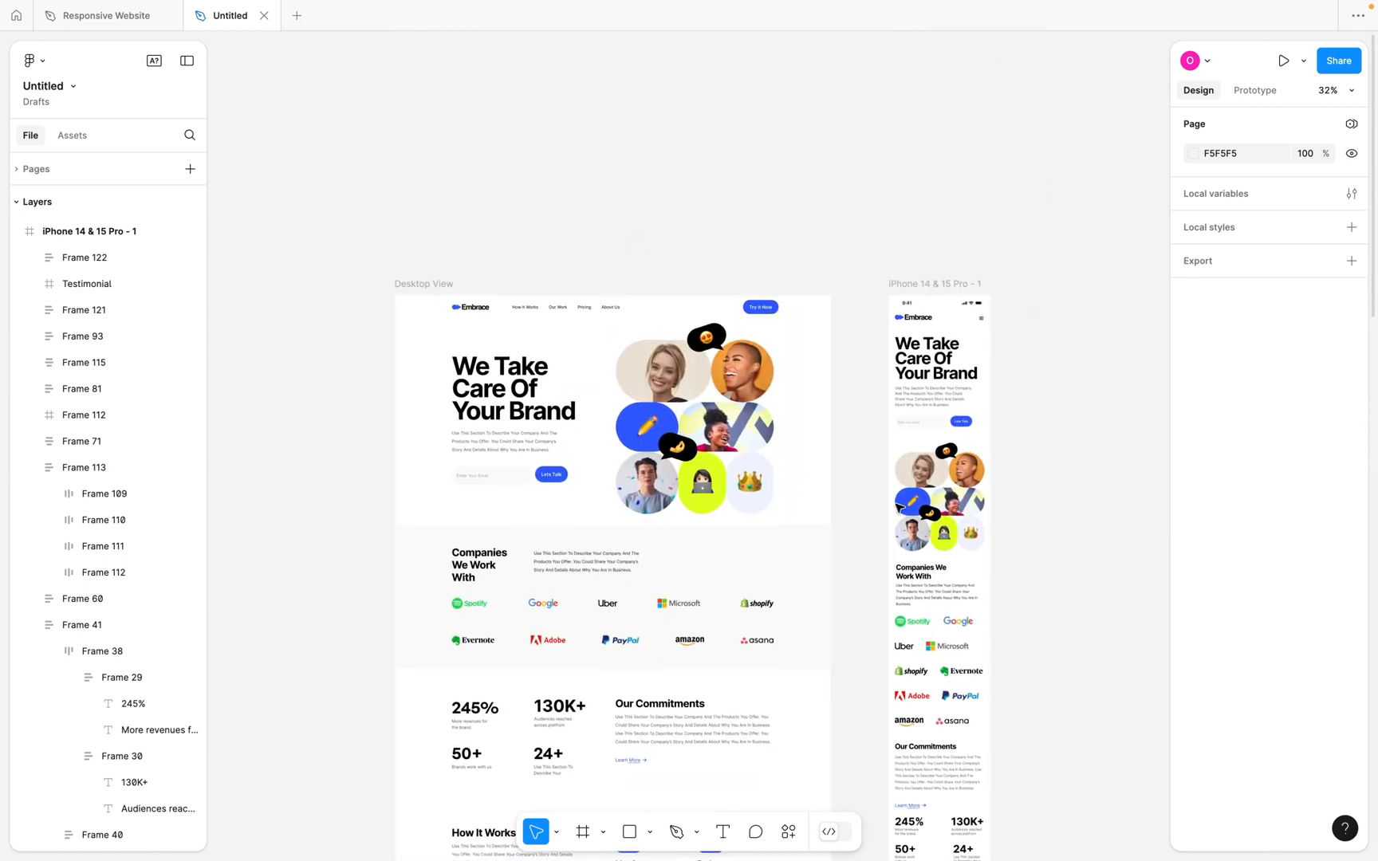
scroll(891, 443, up, 5)
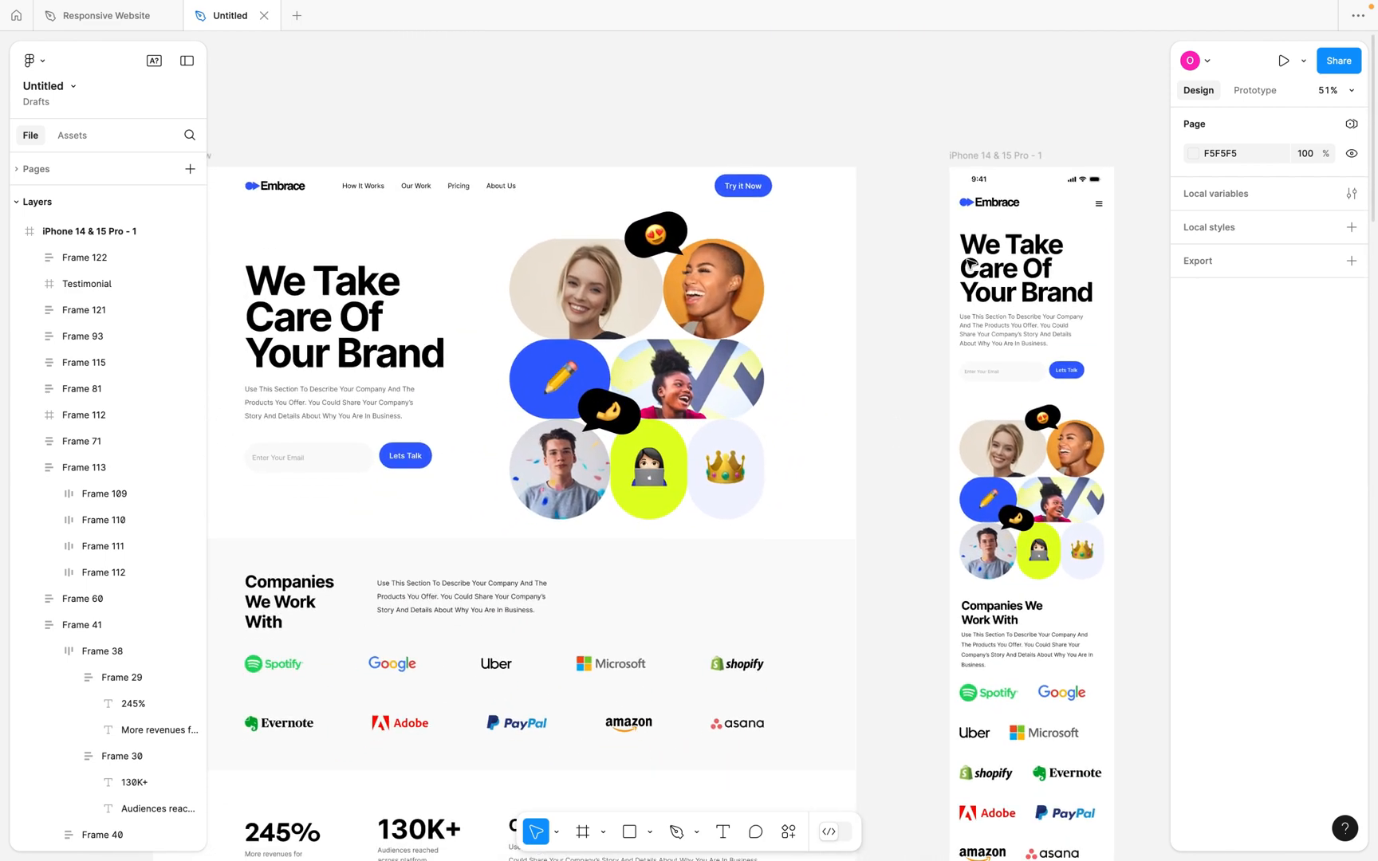
scroll(885, 362, down, 3)
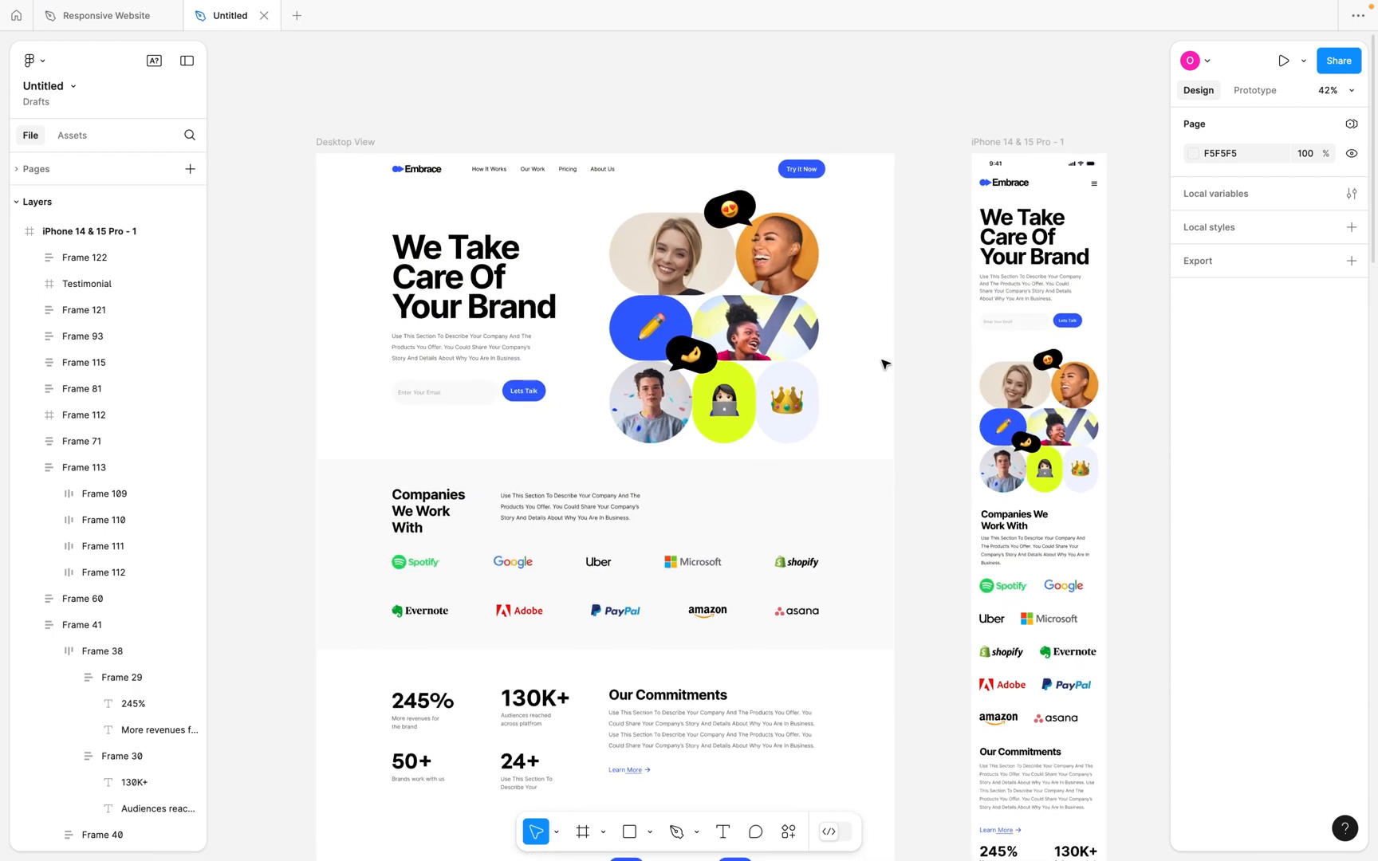
Compare the mobile header's hamburger icon with the navigation links and Try it Now button in the desktop header.
scroll(928, 243, up, 5)
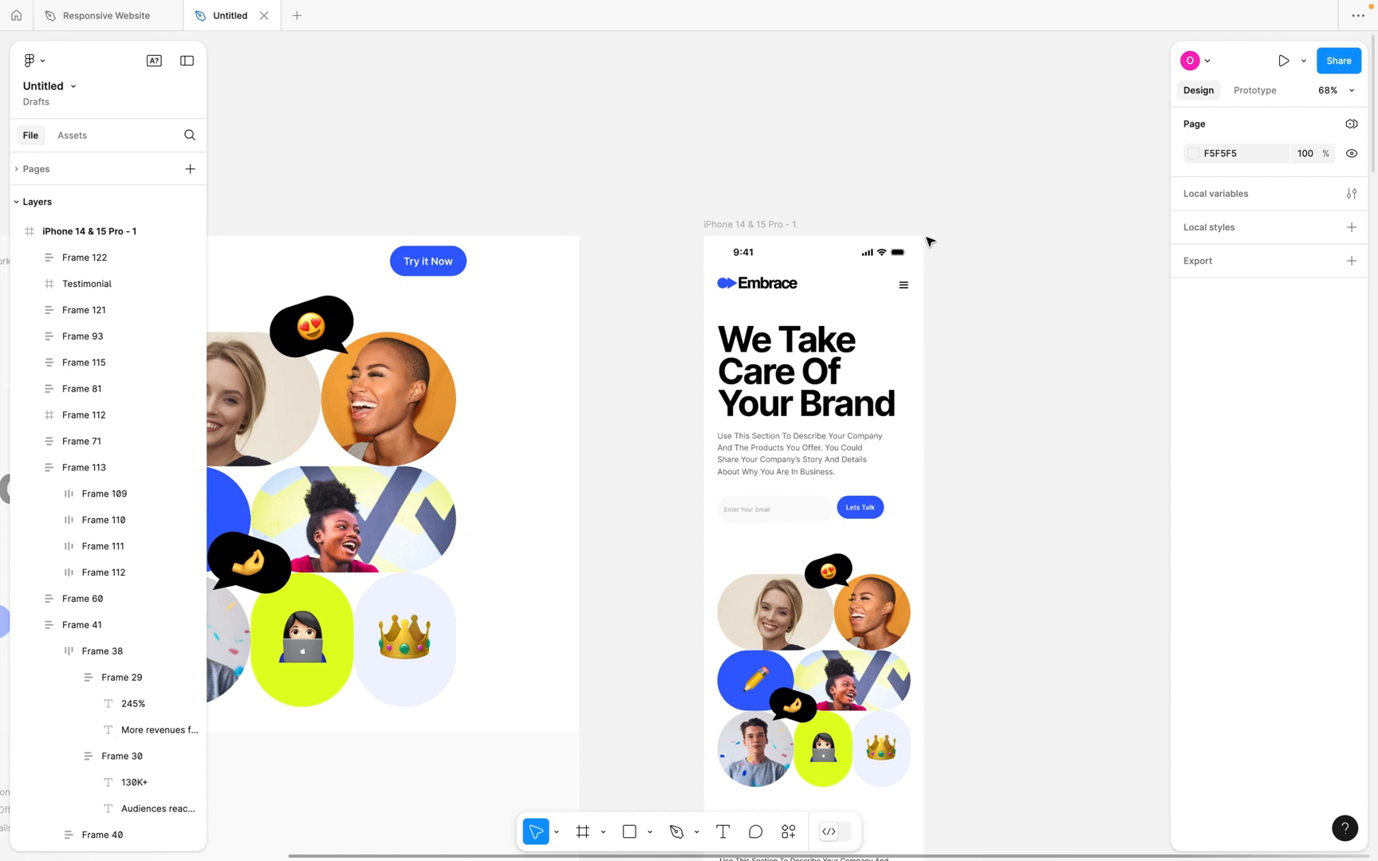
scroll(929, 242, up, 3)
double_click(895, 311)
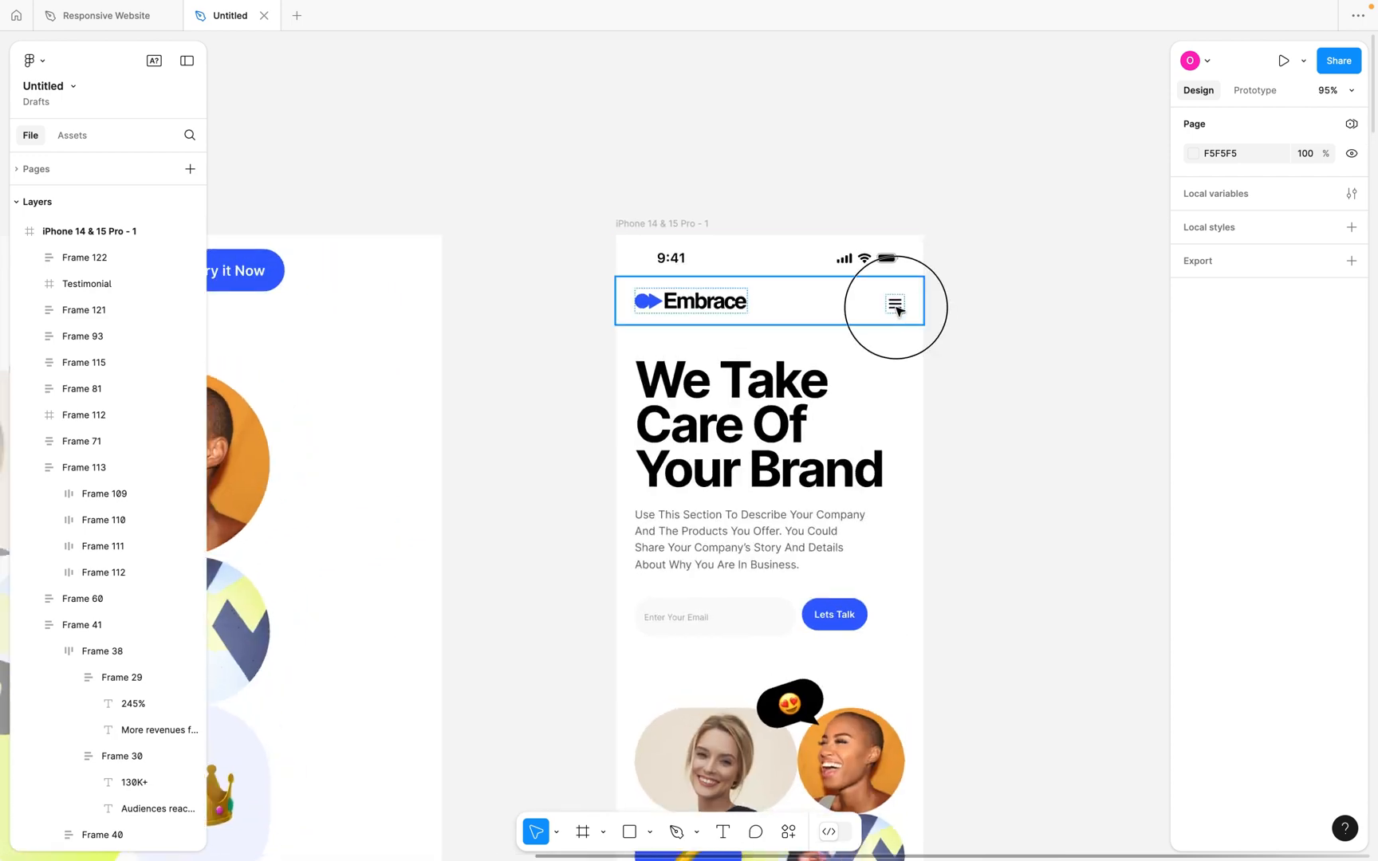
scroll(732, 303, left, 2)
scroll(732, 303, left, 3)
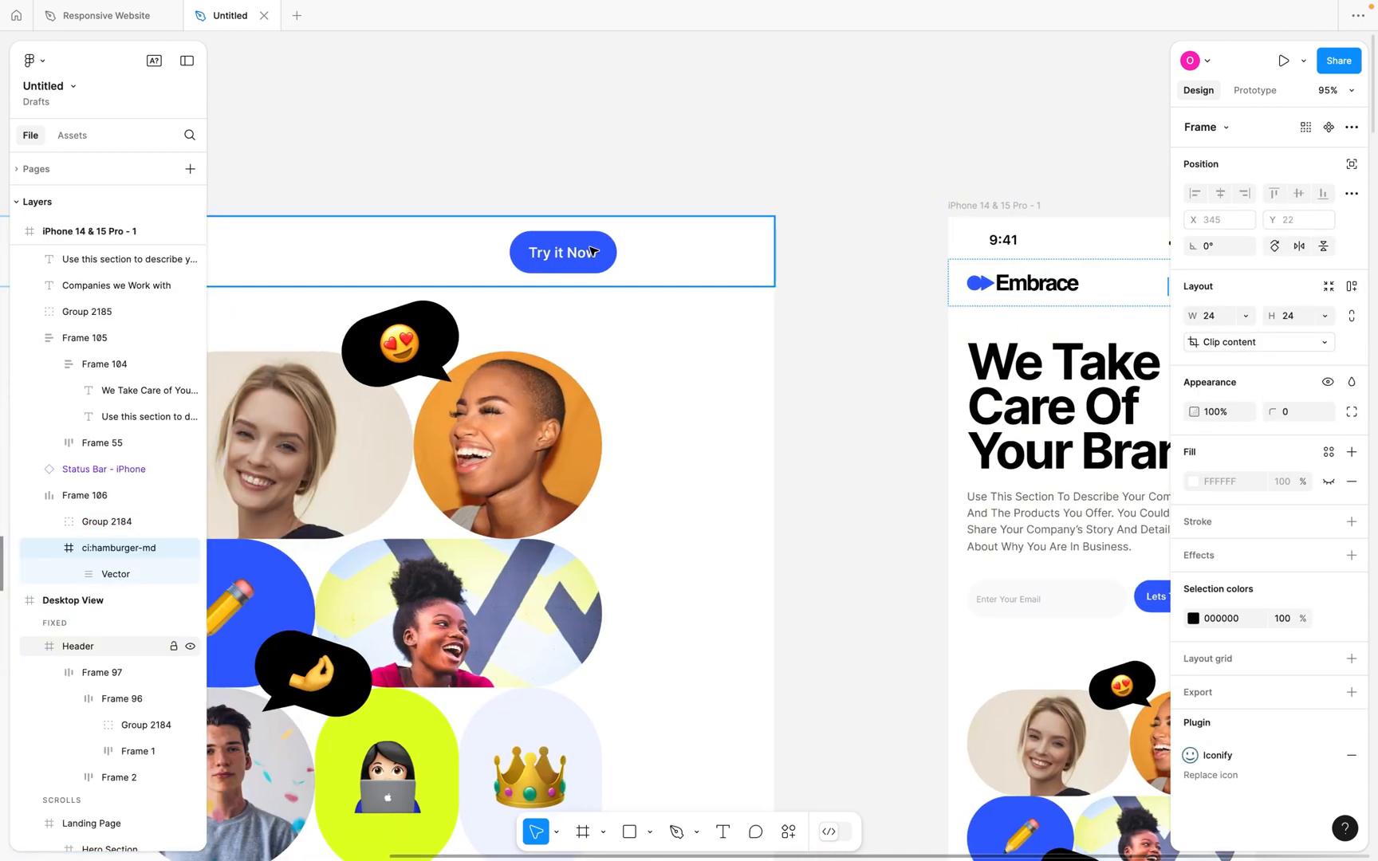
scroll(598, 249, left, 5)
scroll(428, 241, down, 5)
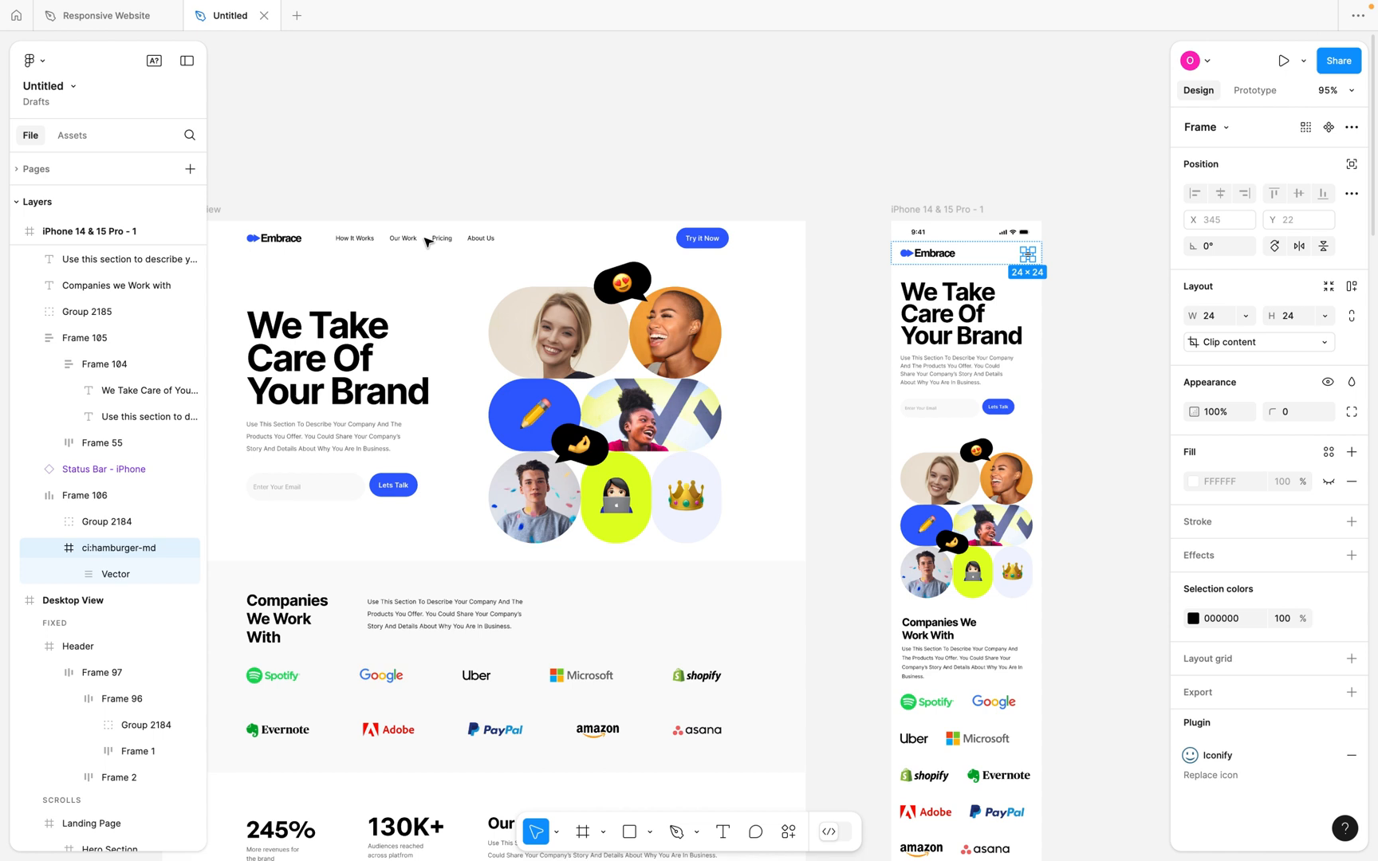
Place a copy of the desktop header's navigation links on the empty canvas above the mobile frame.
double_click(446, 239)
double_click(448, 241)
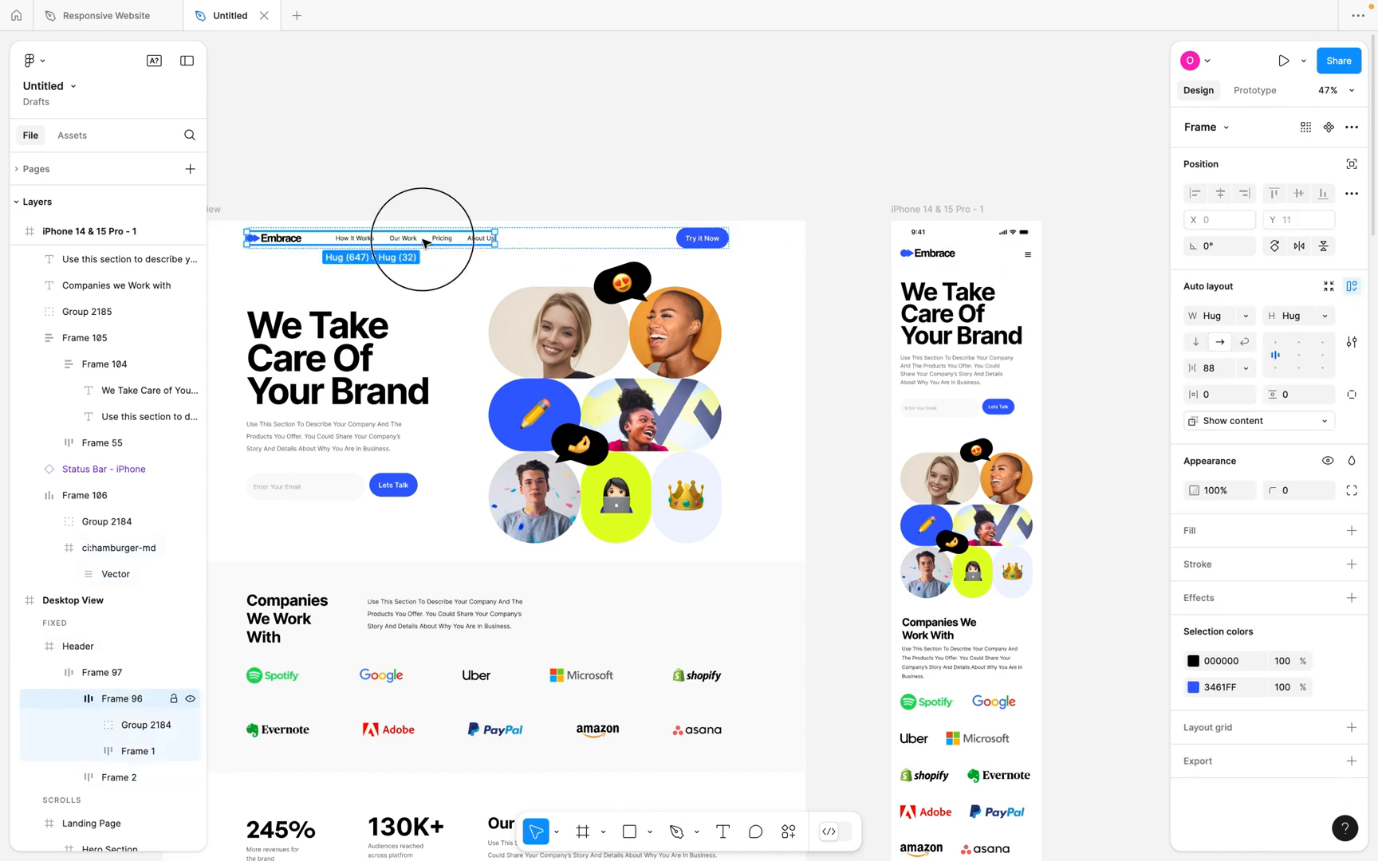
double_click(427, 241)
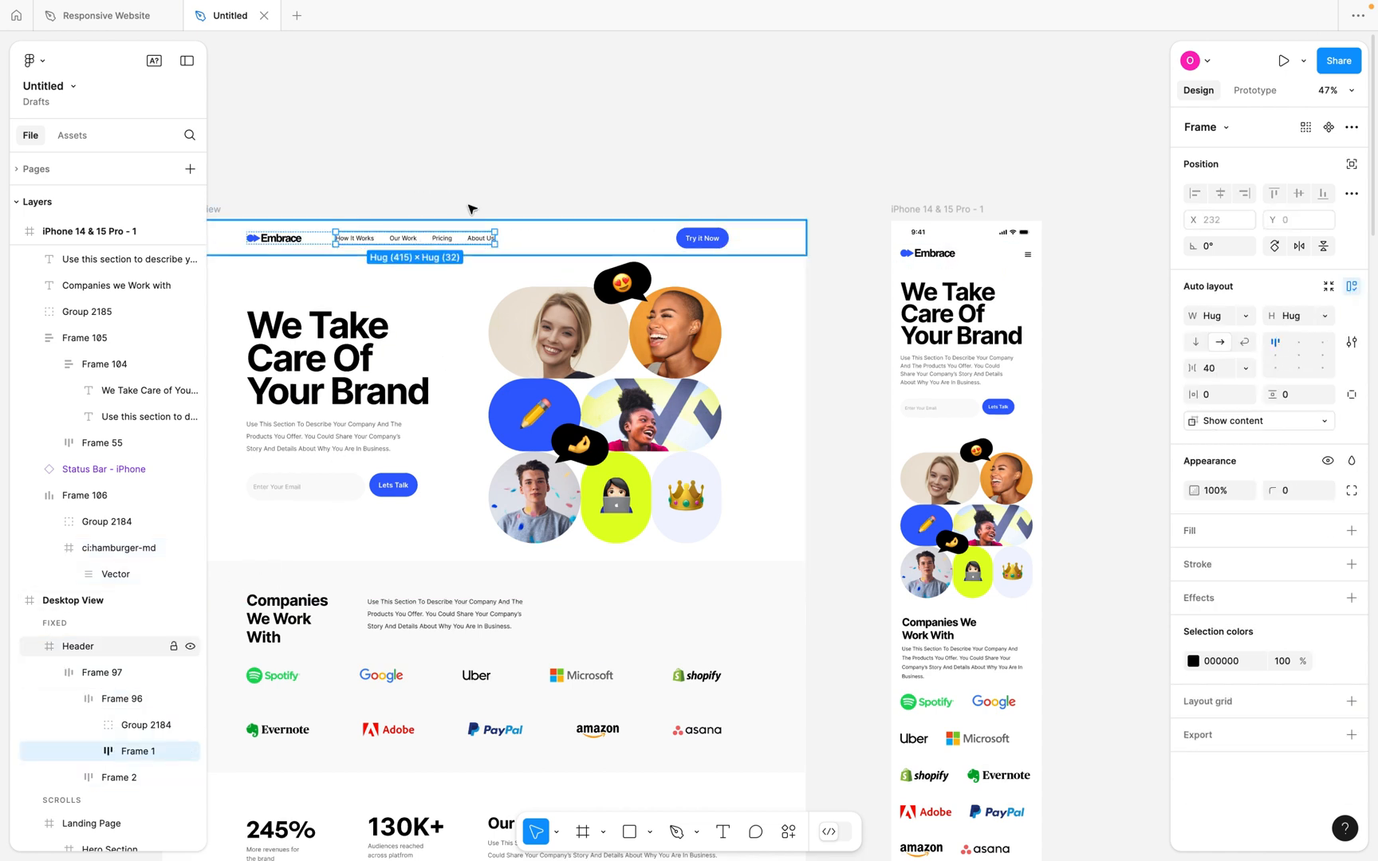
drag(441, 240, 1008, 141)
scroll(1008, 140, up, 5)
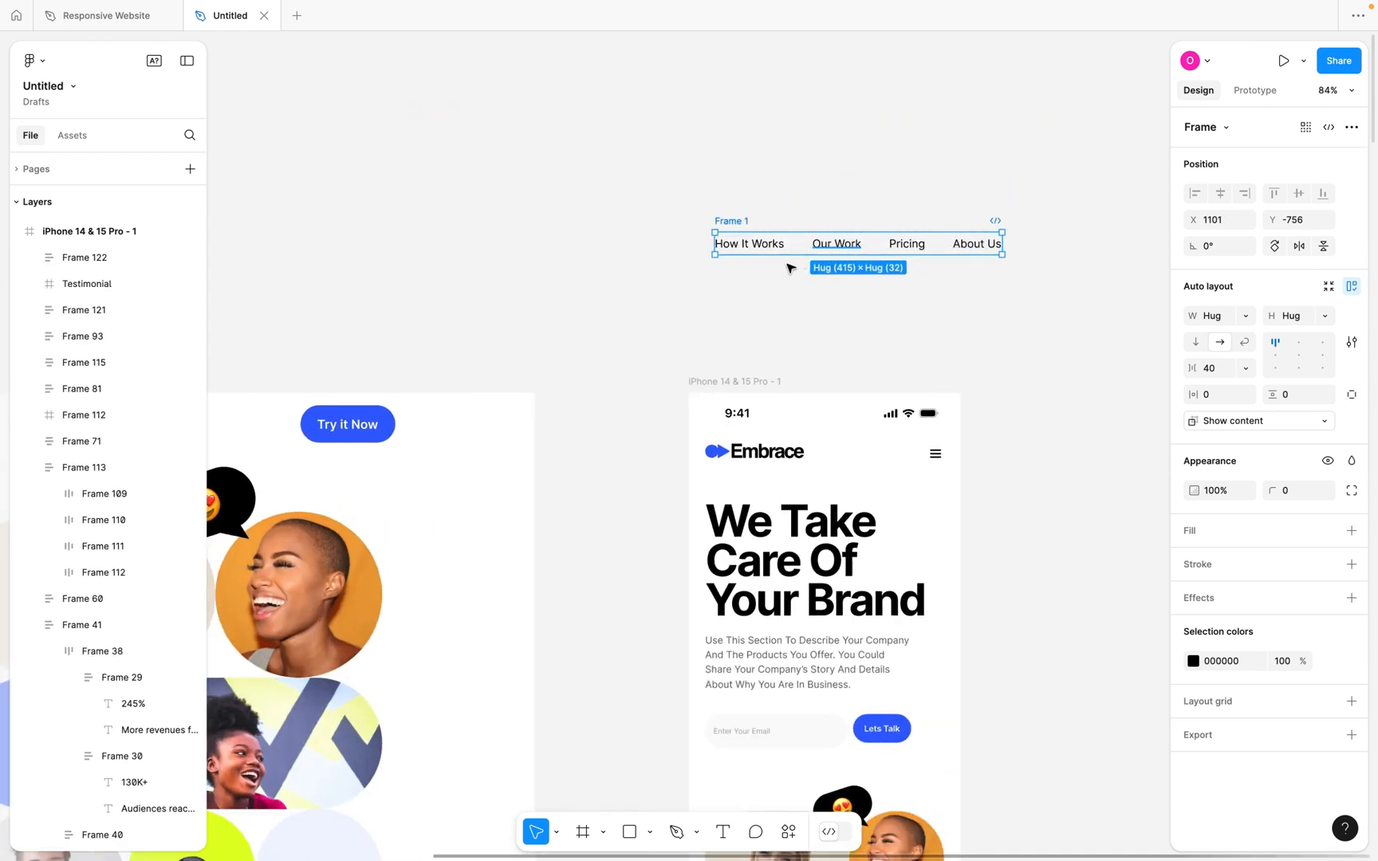
Stack the copied navigation links vertically with a spacing of 14 and move the list farther from the mobile frame.
click(1195, 342)
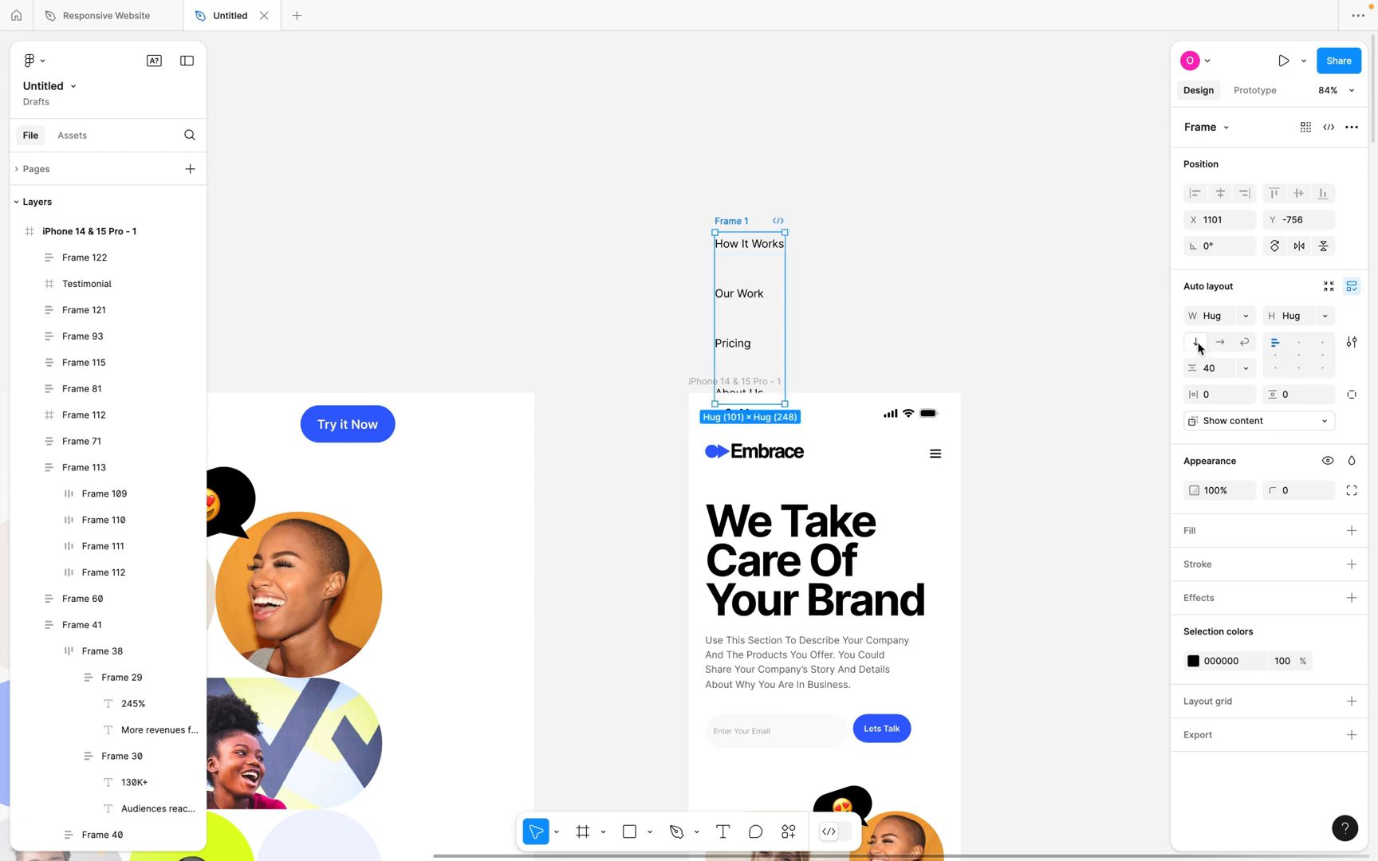
click(1212, 369)
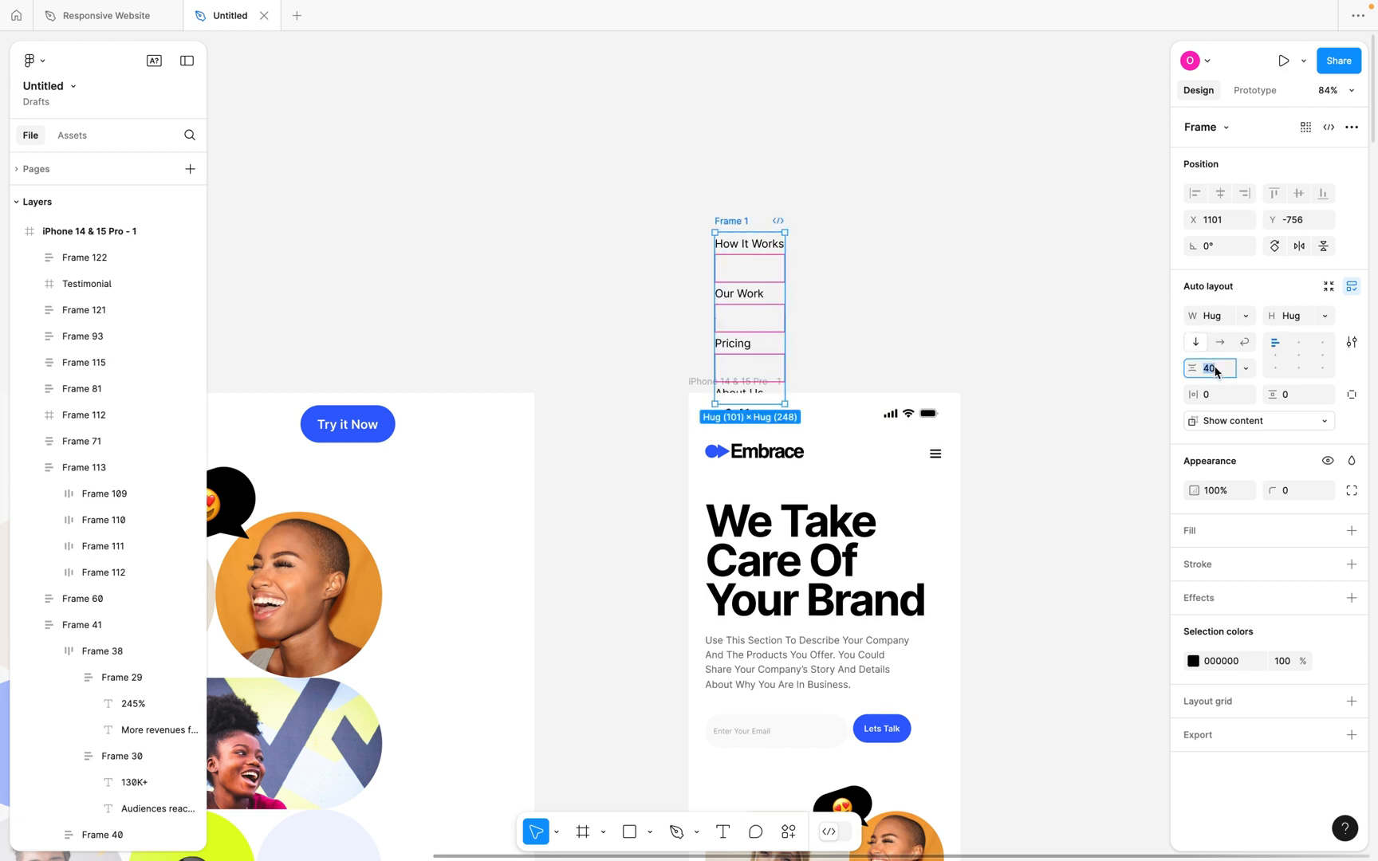
text(24)
key(Return)
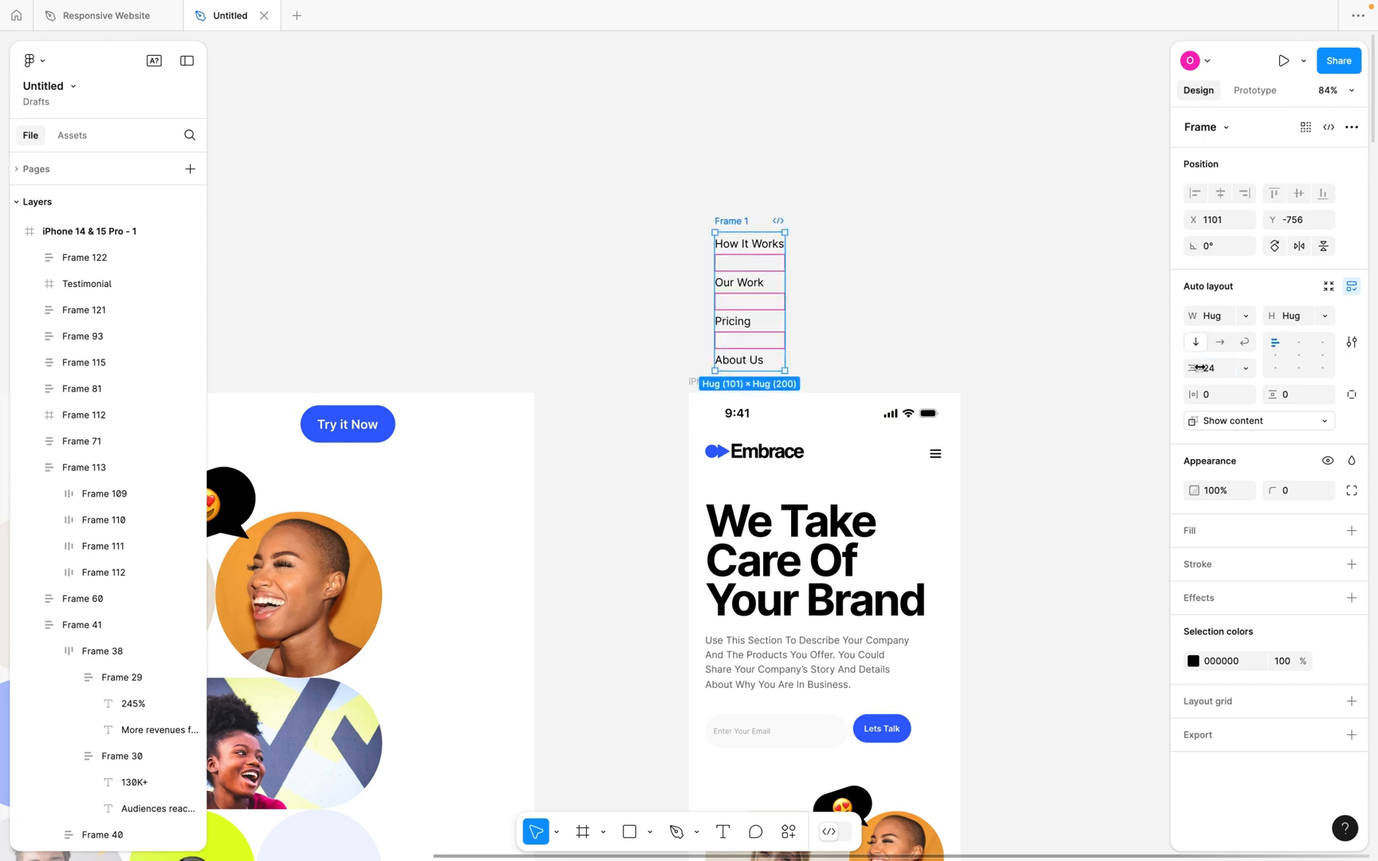
text(14)
key(Return)
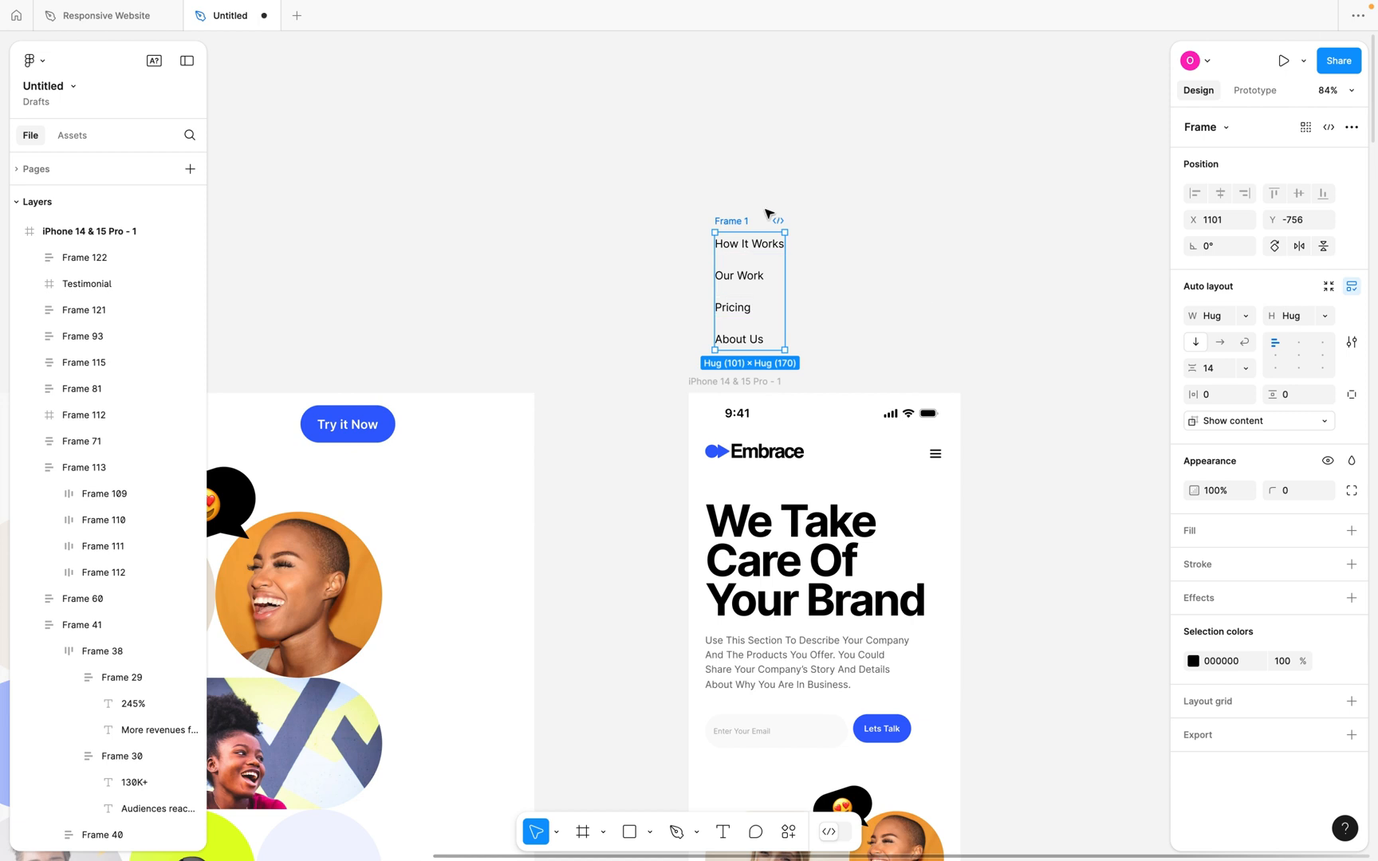
drag(734, 221, 882, 184)
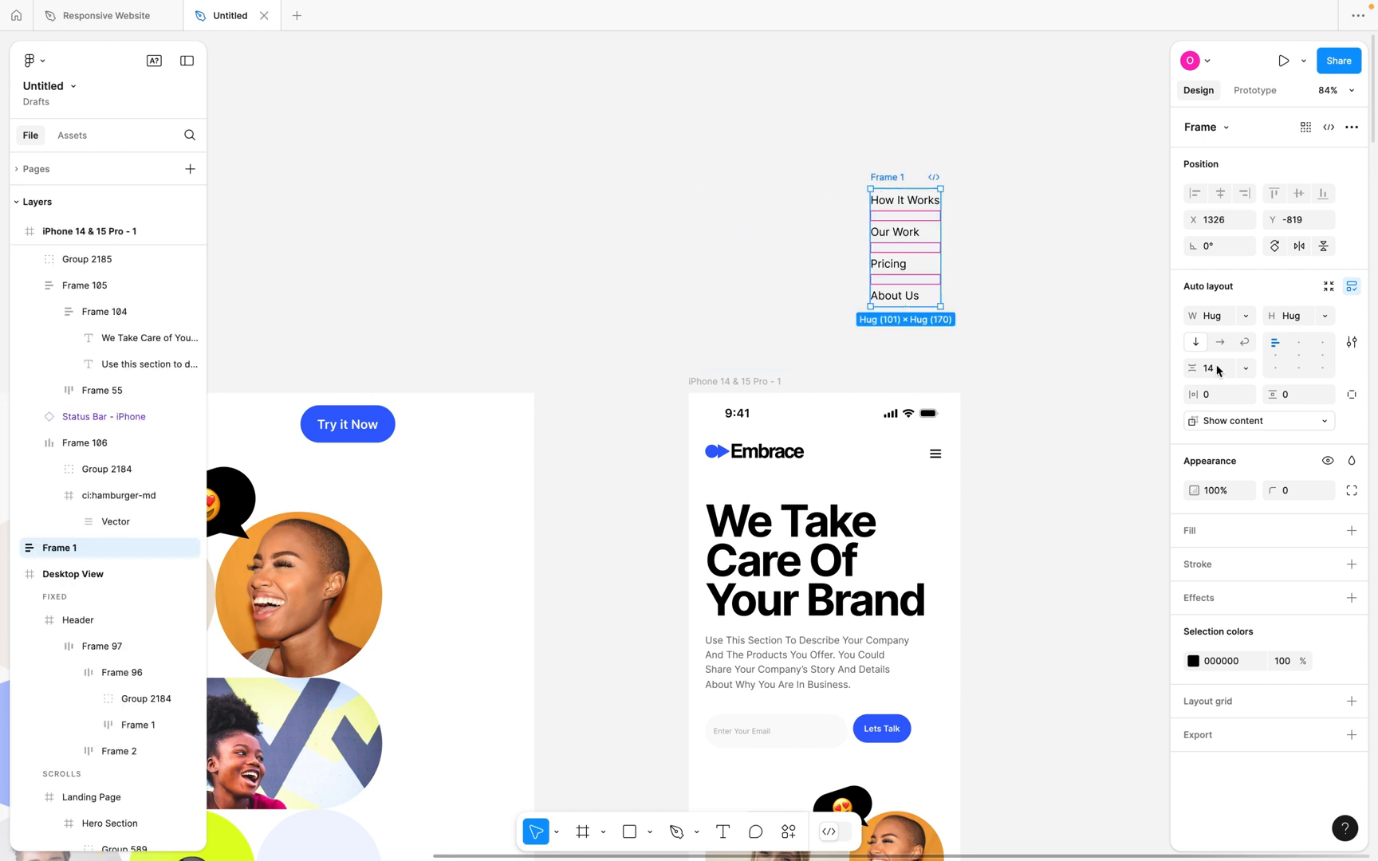
Give the navigation list a padding of 24 on all sides and a white FFFFFF fill.
super+click(1296, 399)
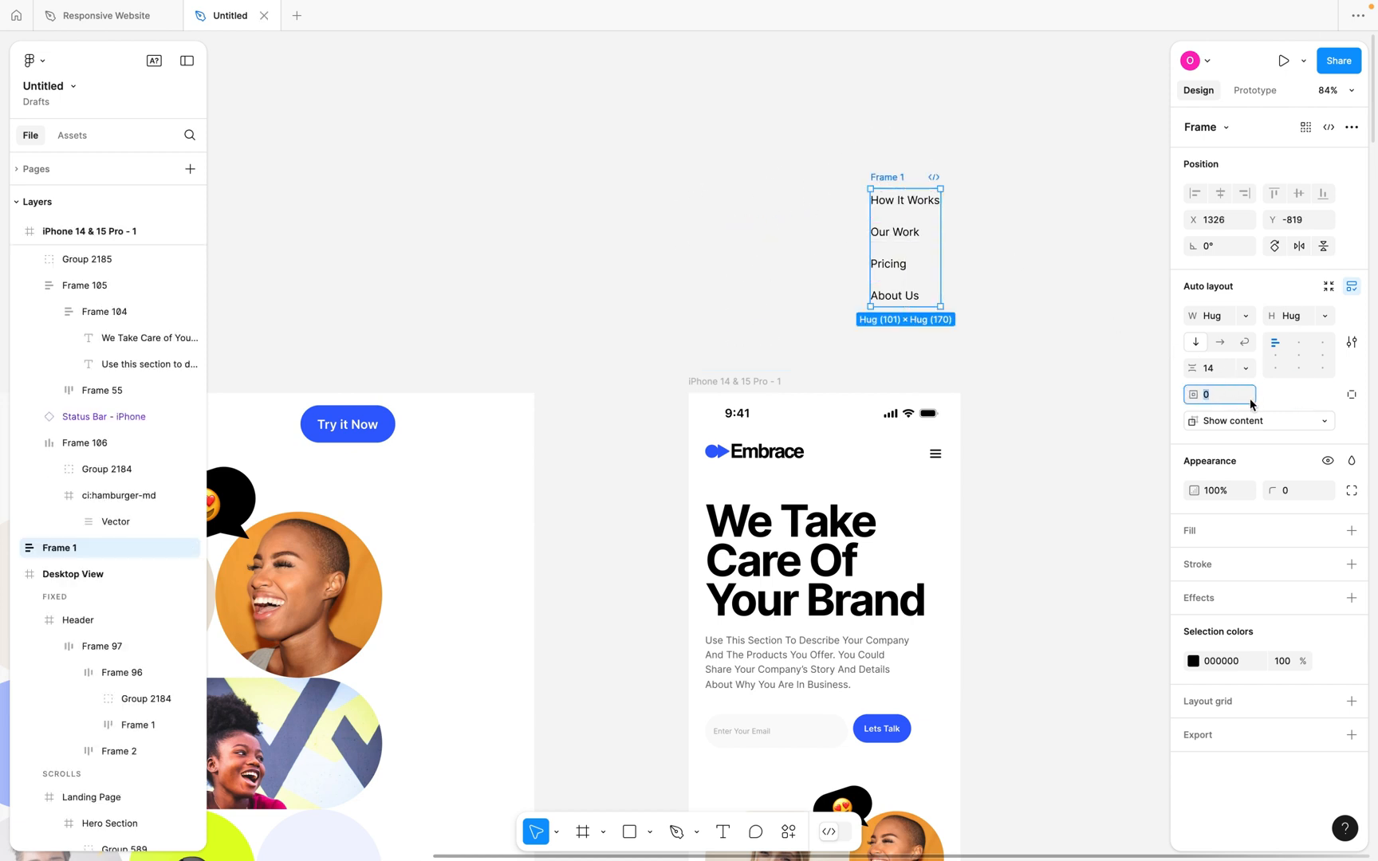
text(24)
key(Return)
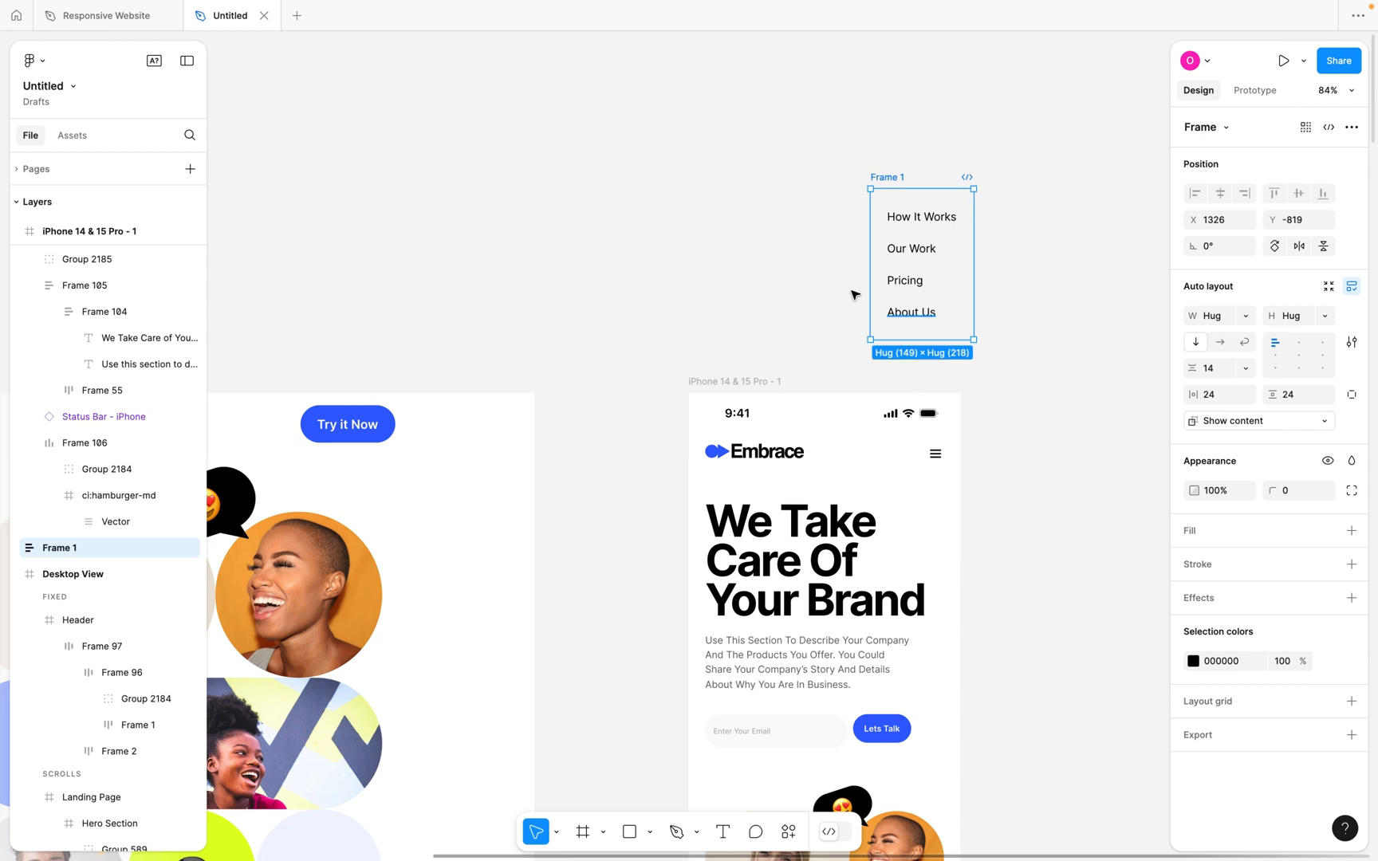
click(1351, 530)
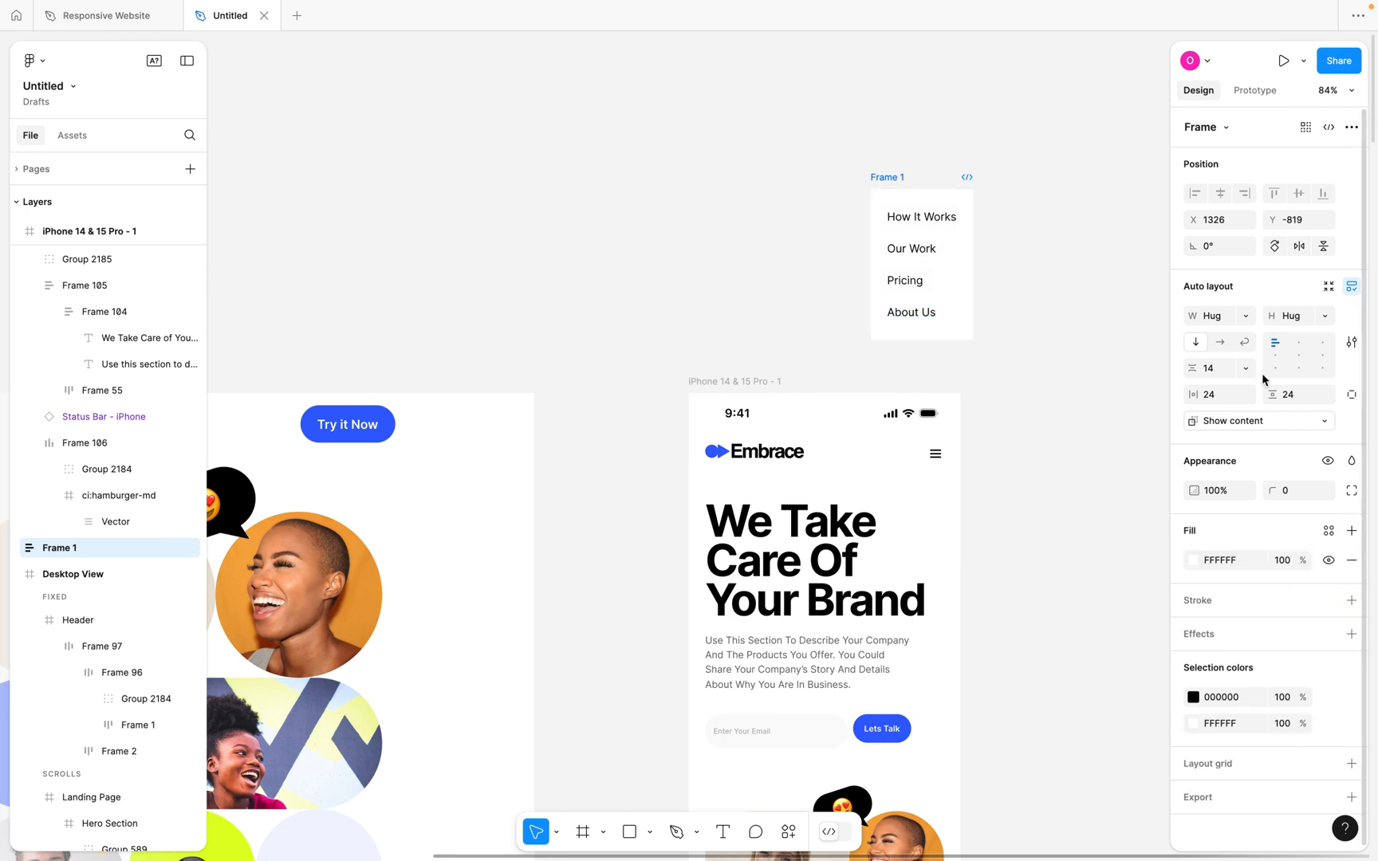
Set the navigation list's width to 393.
click(1213, 315)
key(Down)
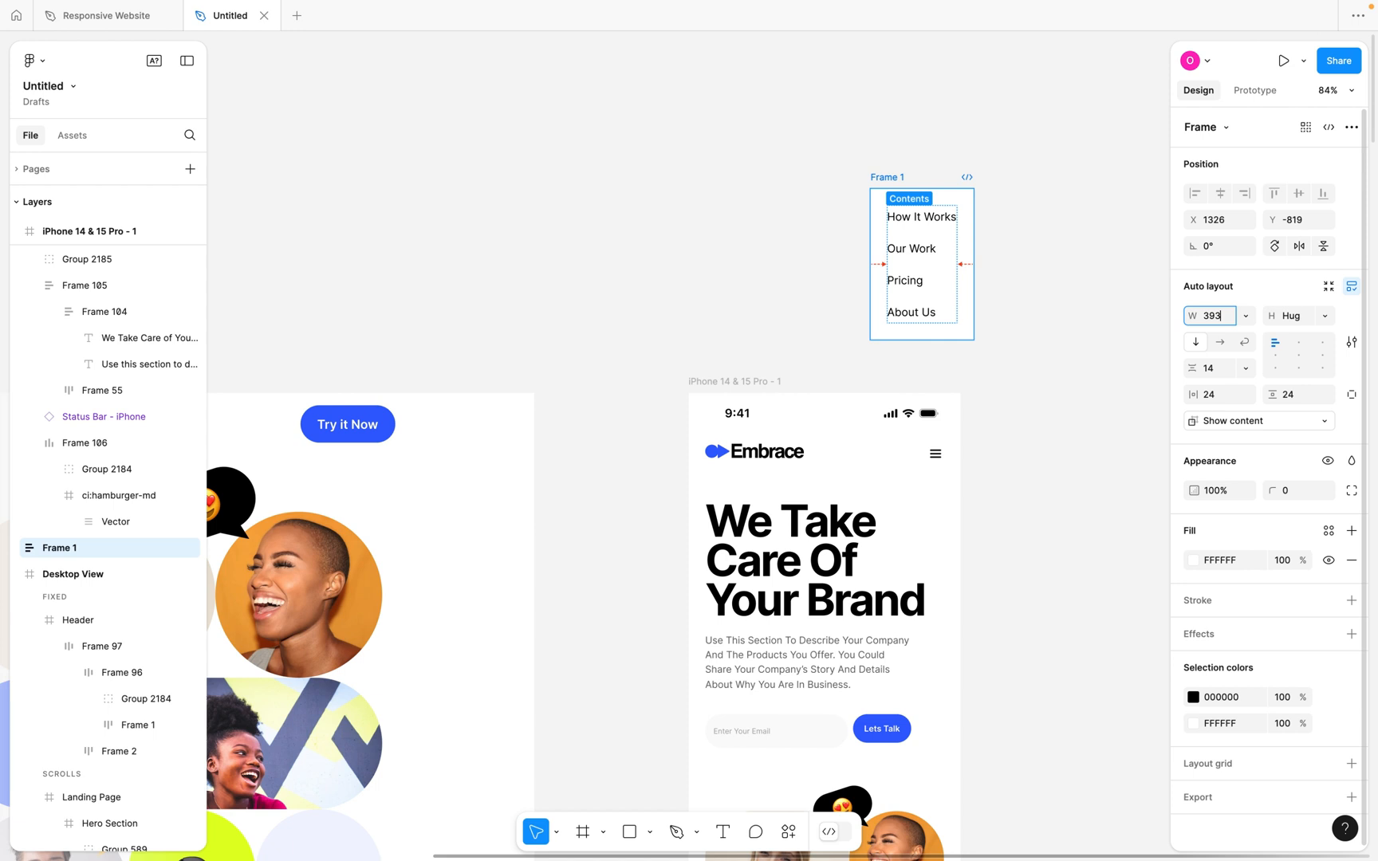
text(393)
key(Return)
Copy the desktop header's Try it Now button into the navigation list, below About Us.
scroll(1055, 292, right, 2)
scroll(937, 310, left, 4)
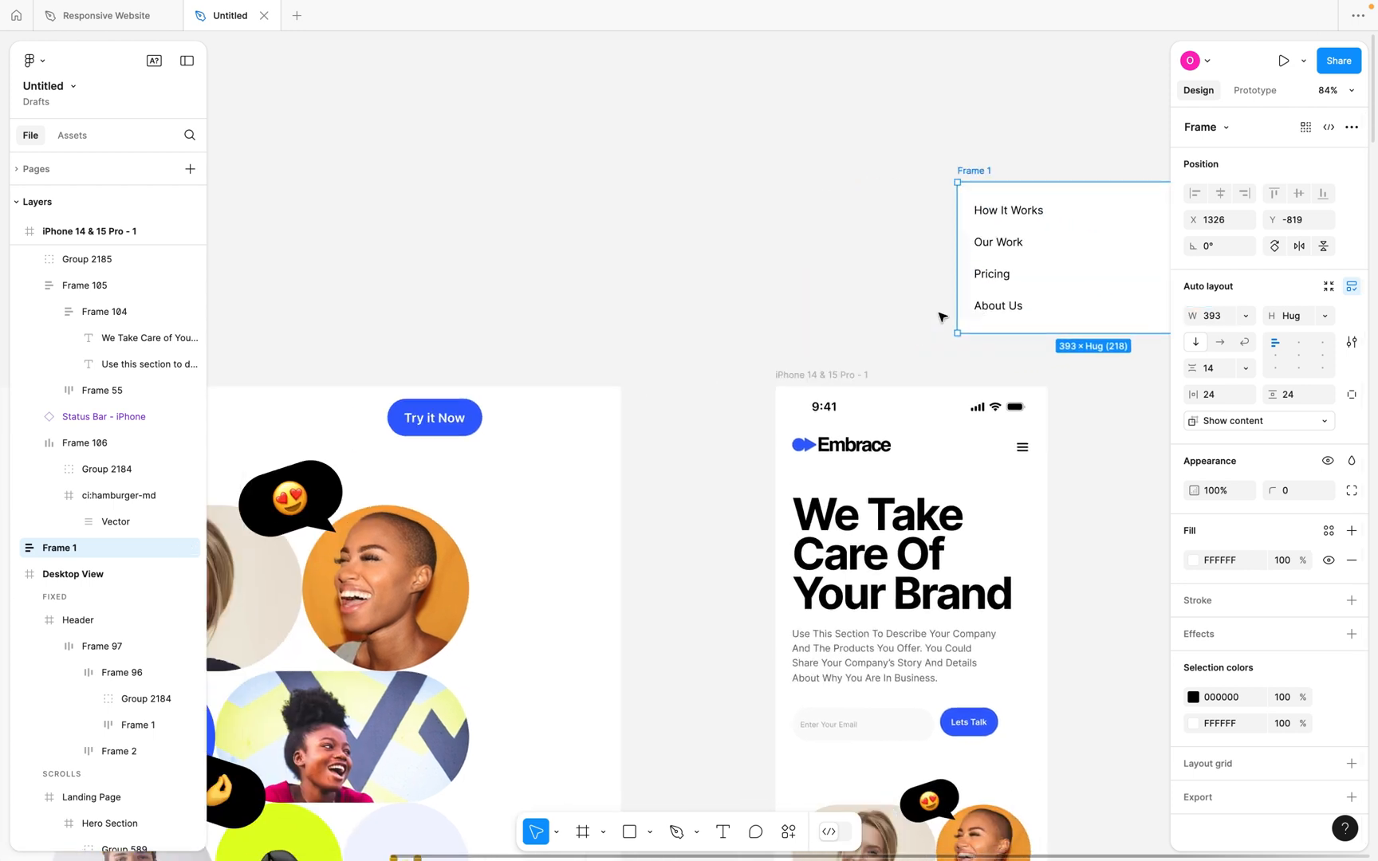
scroll(937, 317, left, 2)
click(530, 417)
click(536, 420)
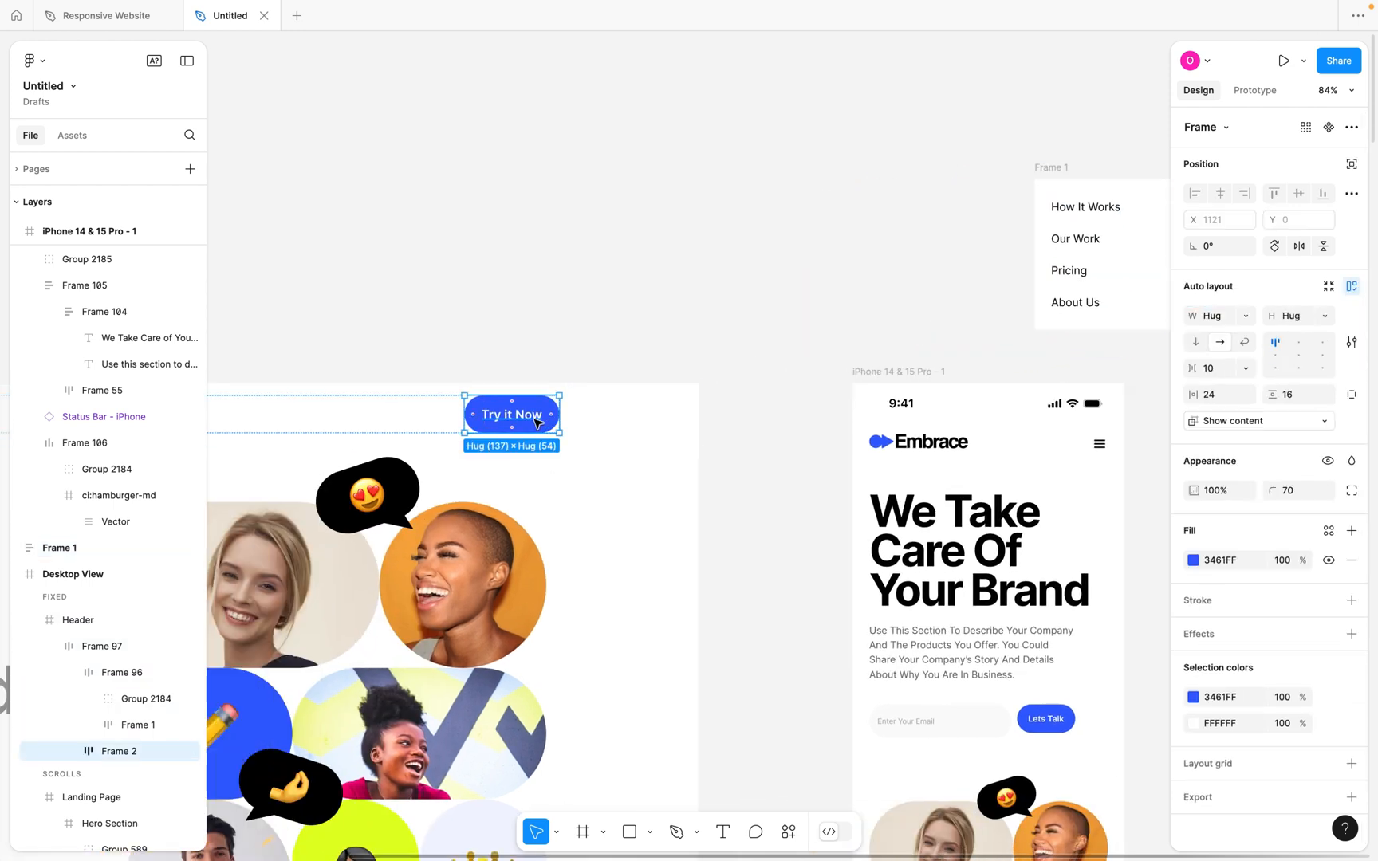
scroll(526, 419, right, 6)
click(806, 201)
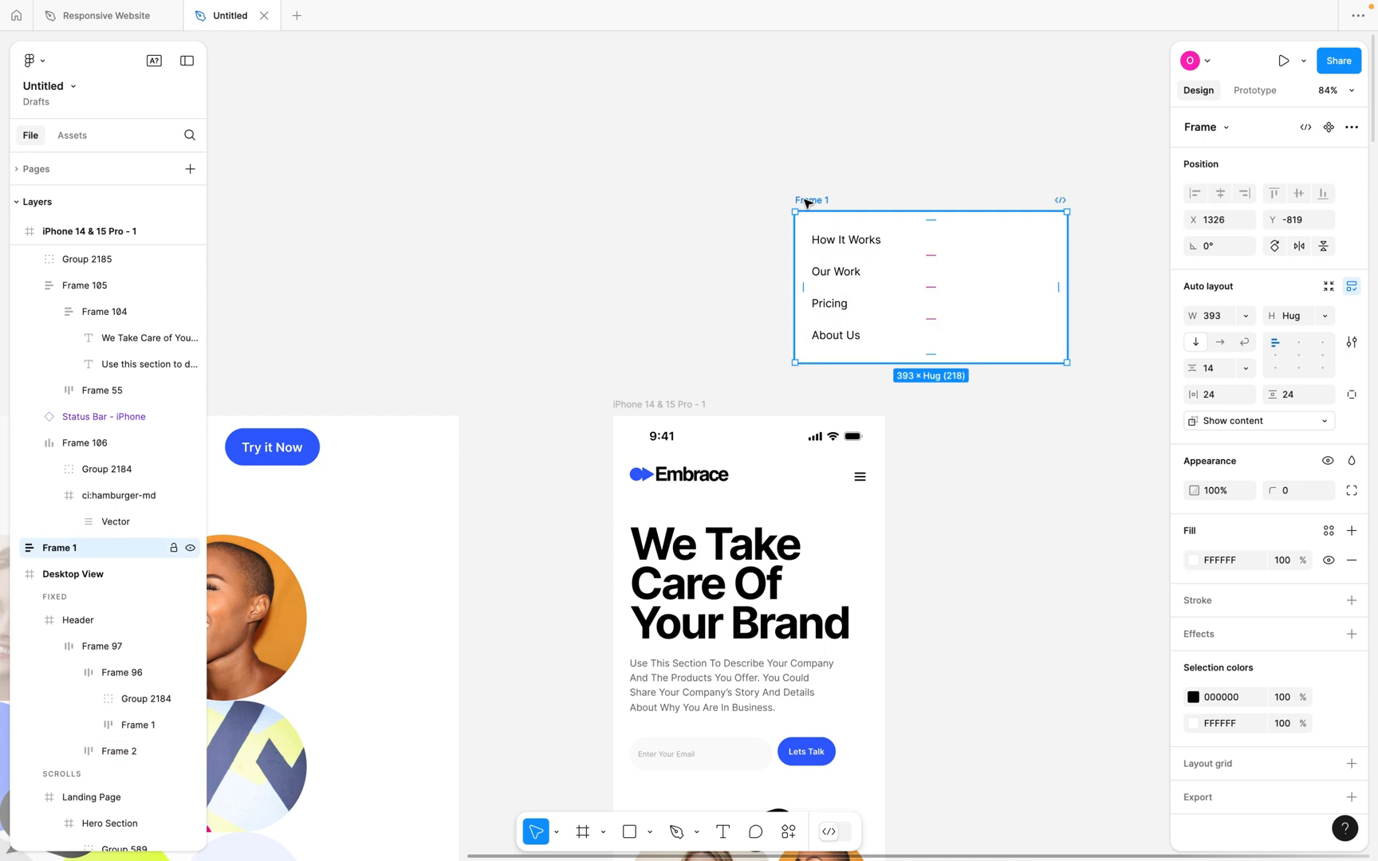
key(ctrl+v)
click(999, 354)
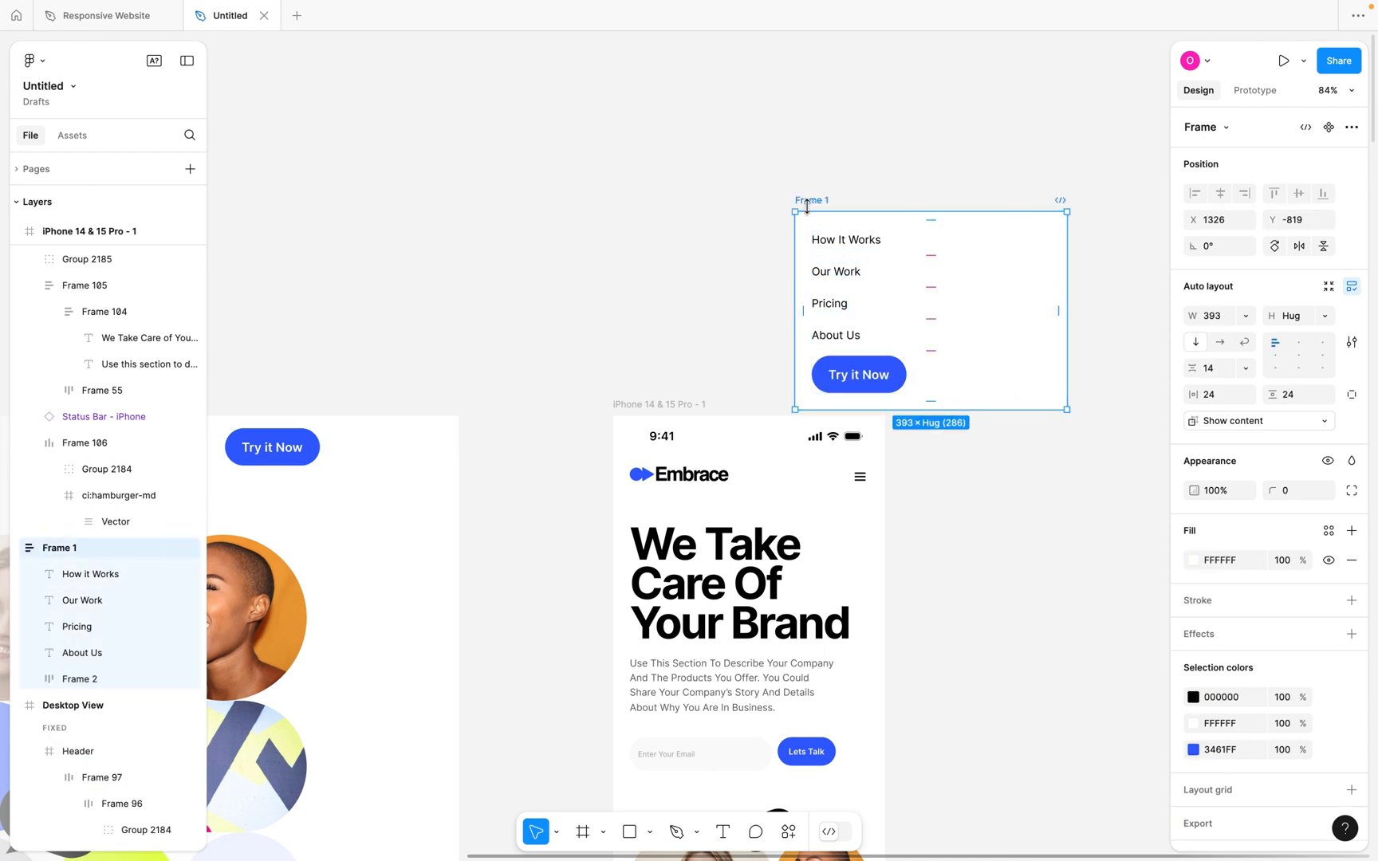
Place the navigation panel beside the mobile frame, next to its header and hero heading.
drag(807, 206, 878, 144)
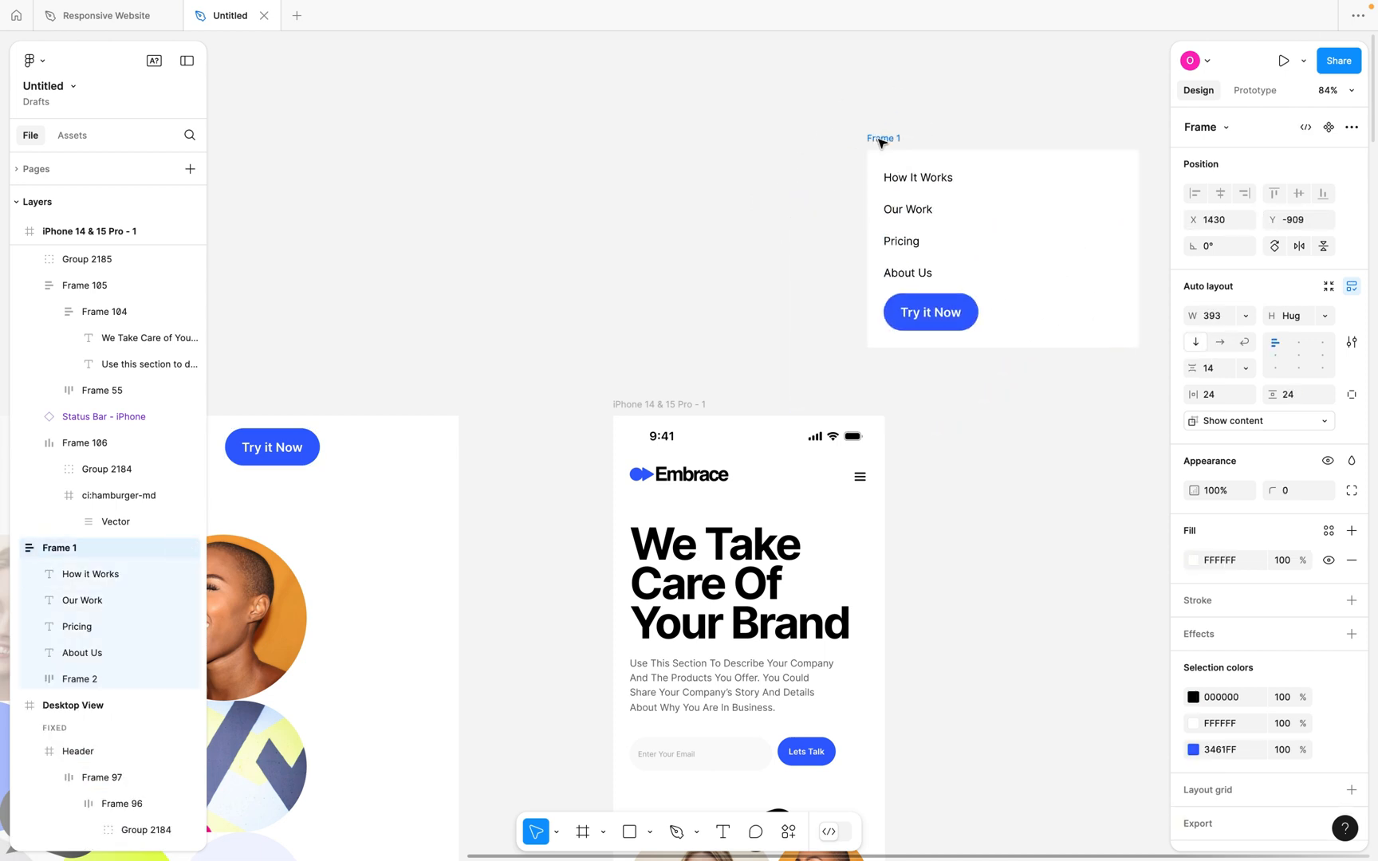
double_click(865, 482)
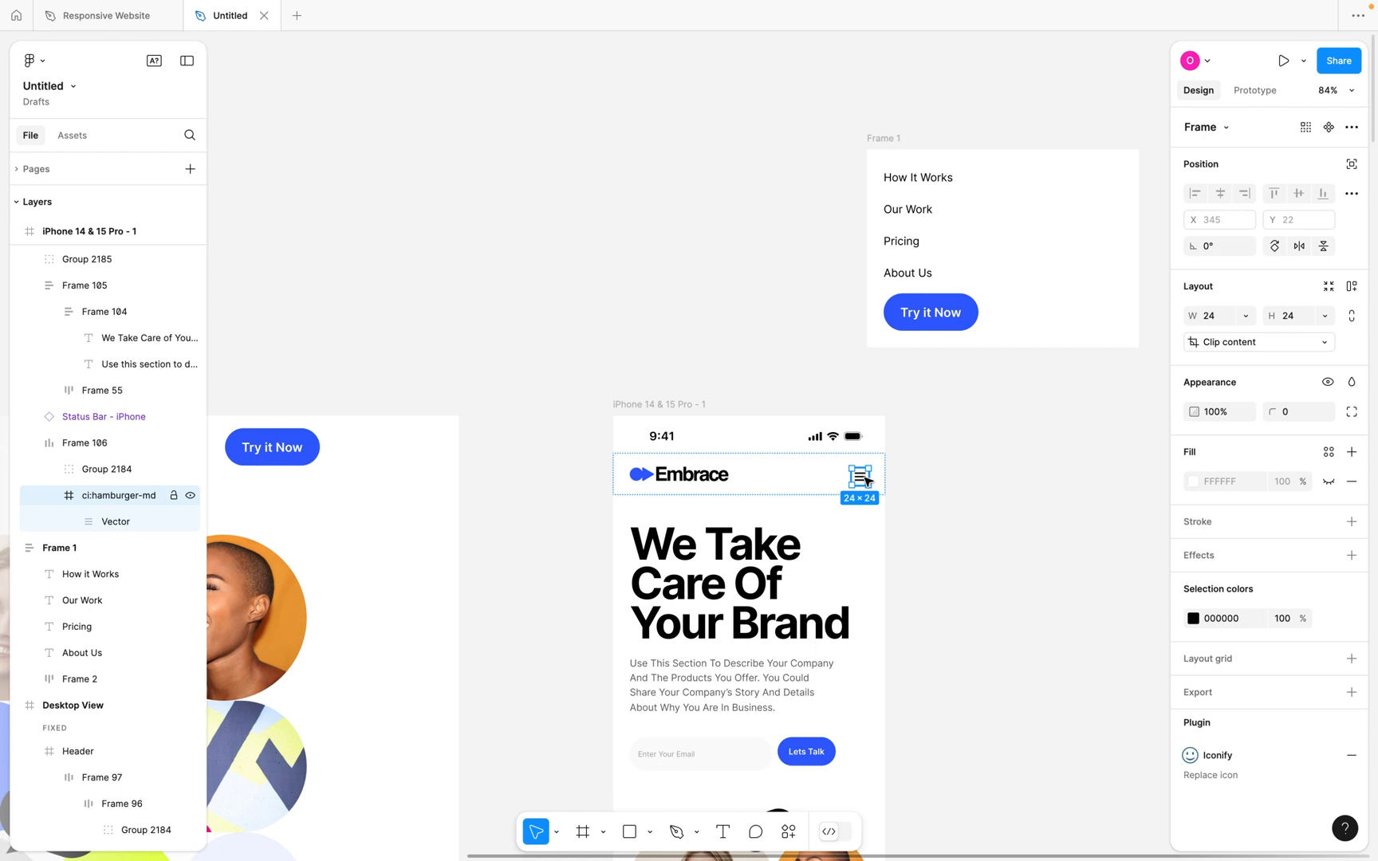
scroll(865, 482, right, 4)
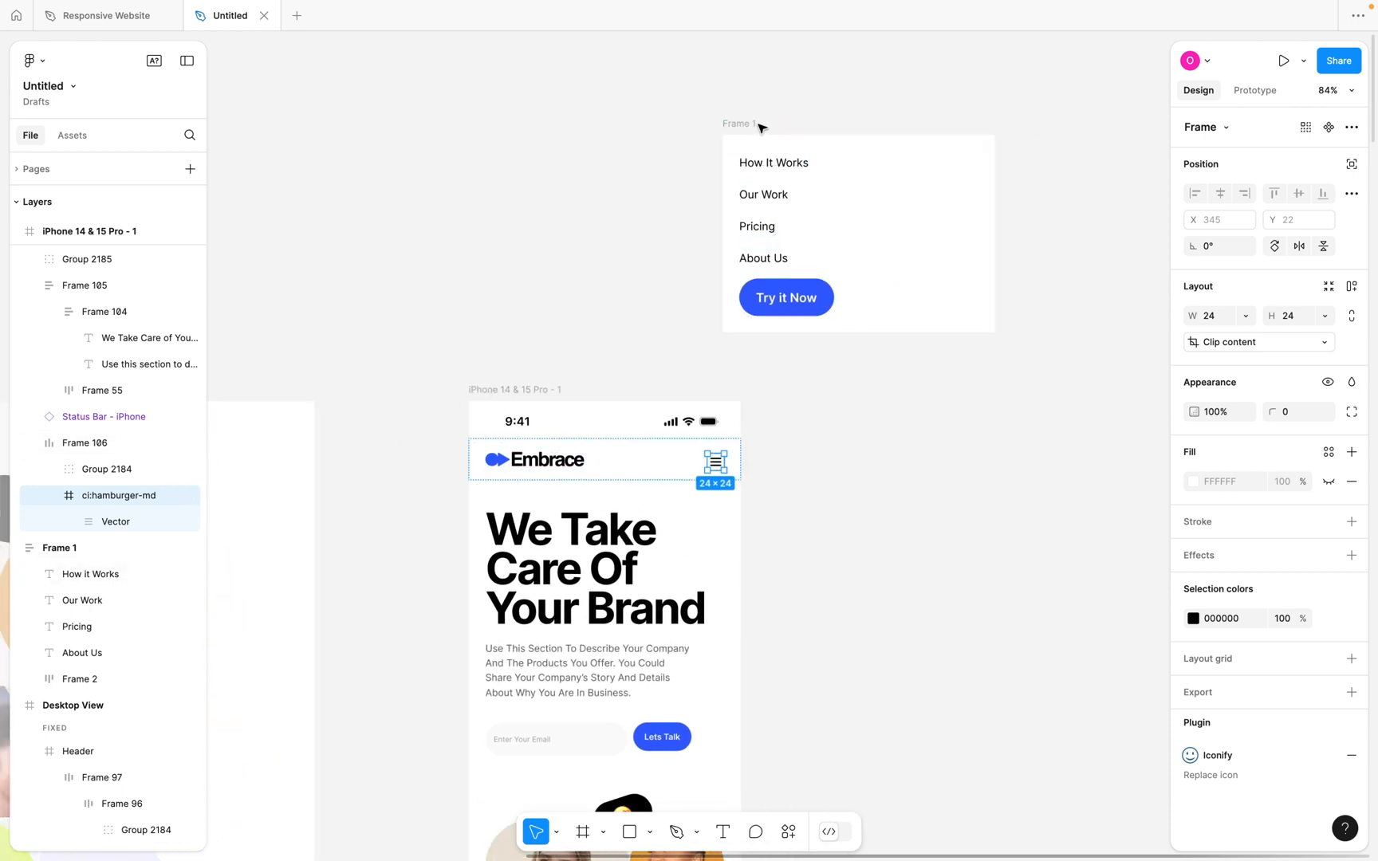
click(753, 125)
drag(738, 126, 780, 441)
Add an on-click interaction to the mobile header's hamburger icon that opens Frame 1 as an overlay.
double_click(715, 464)
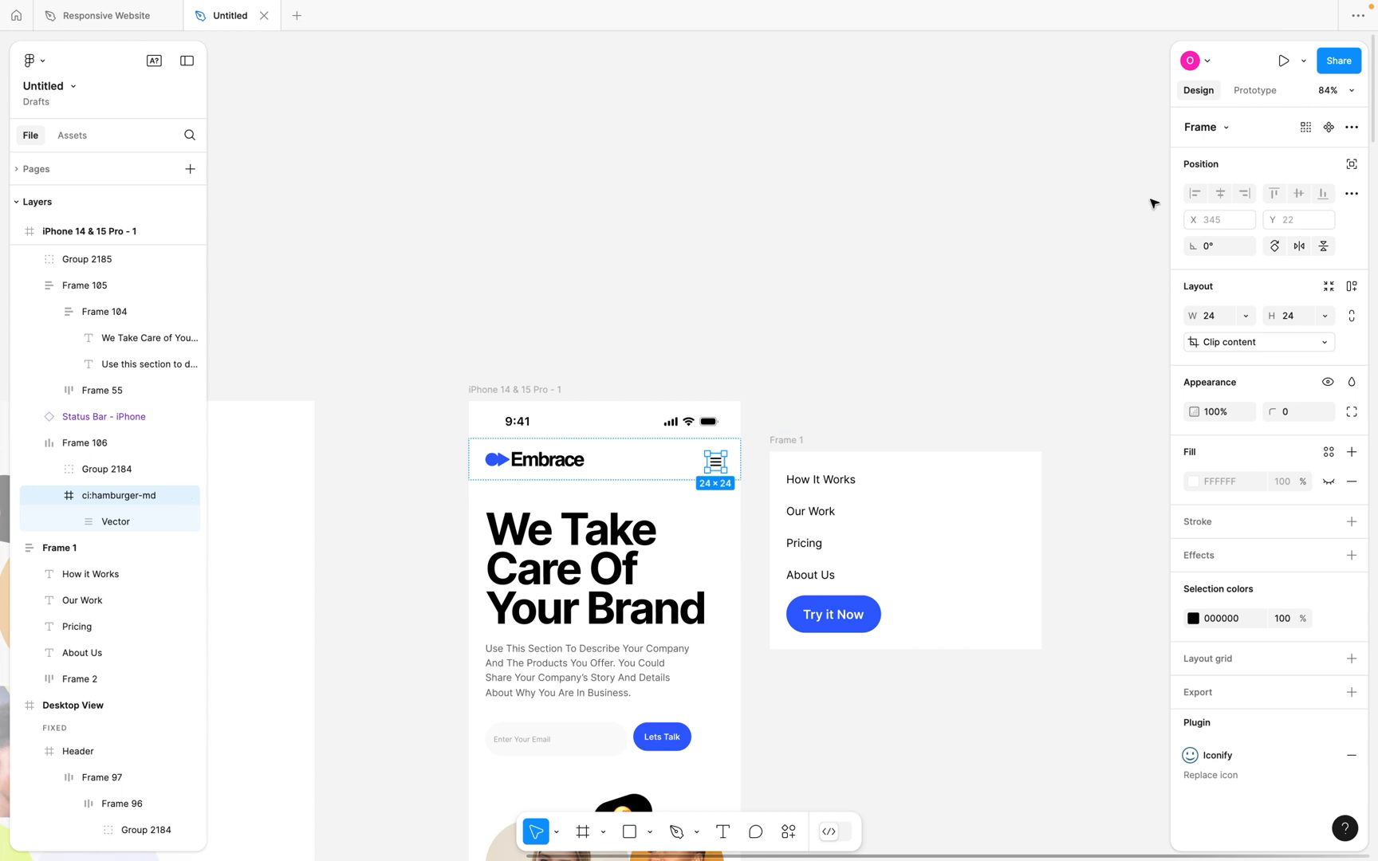
click(1249, 92)
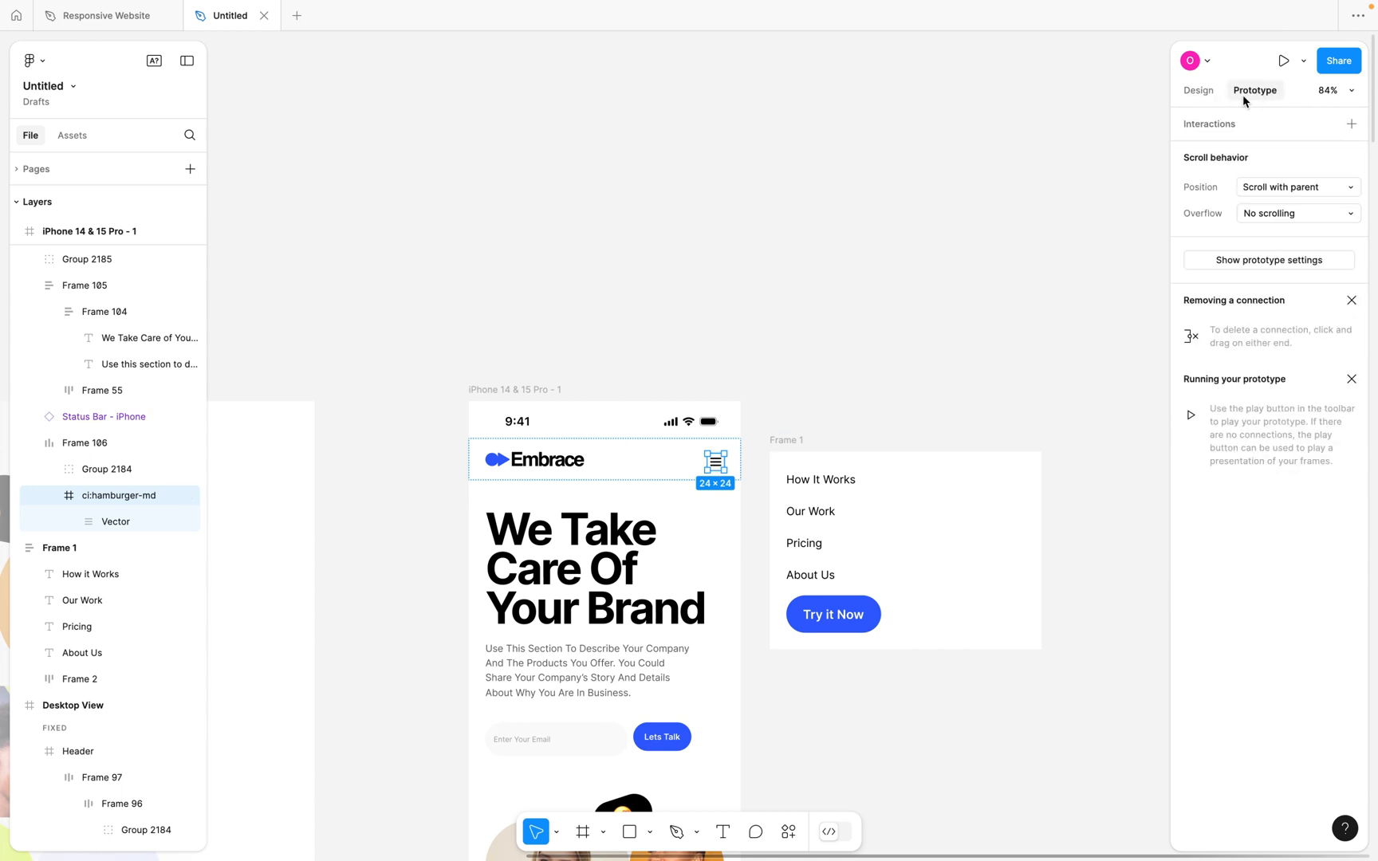
click(1351, 125)
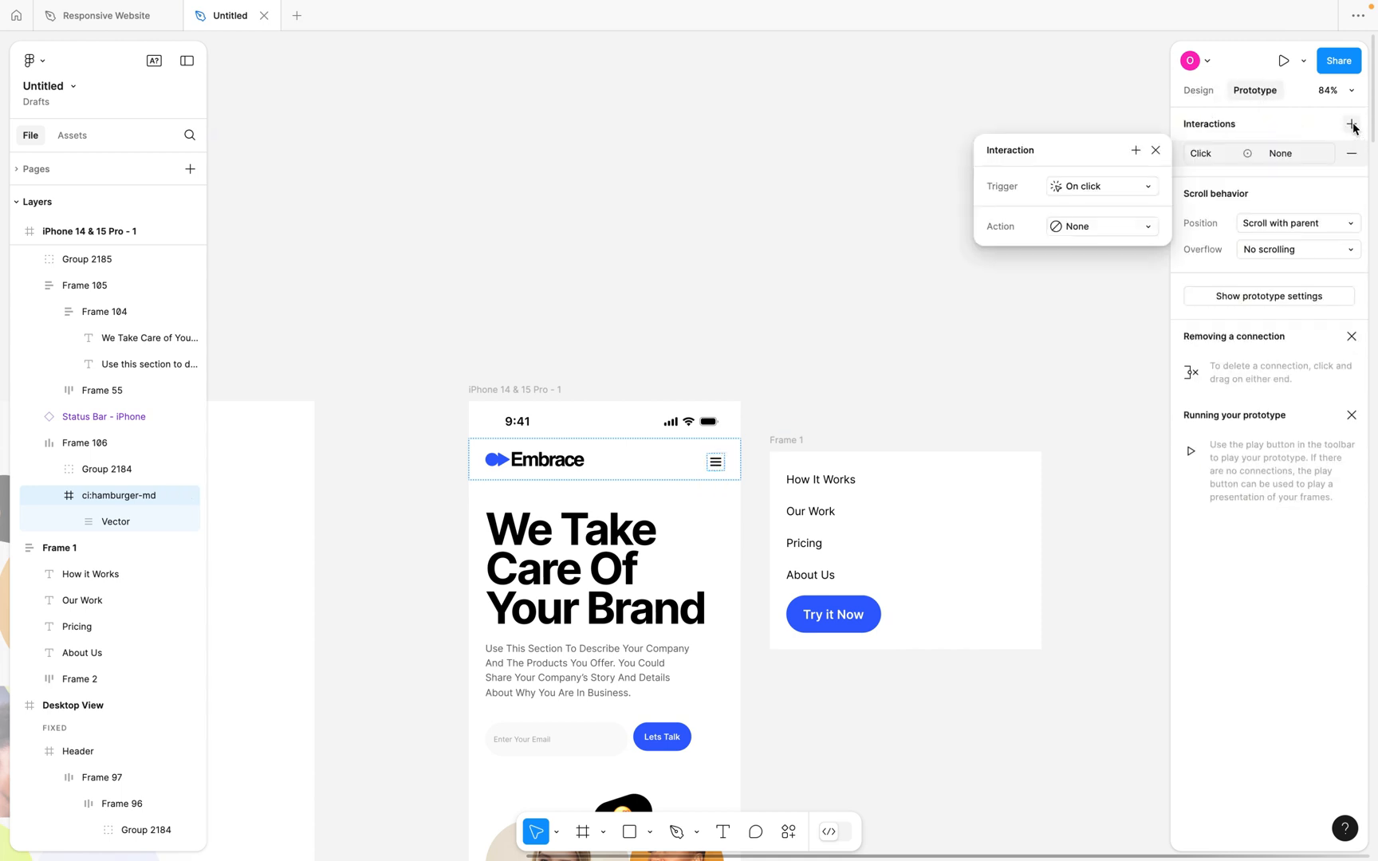
click(1097, 231)
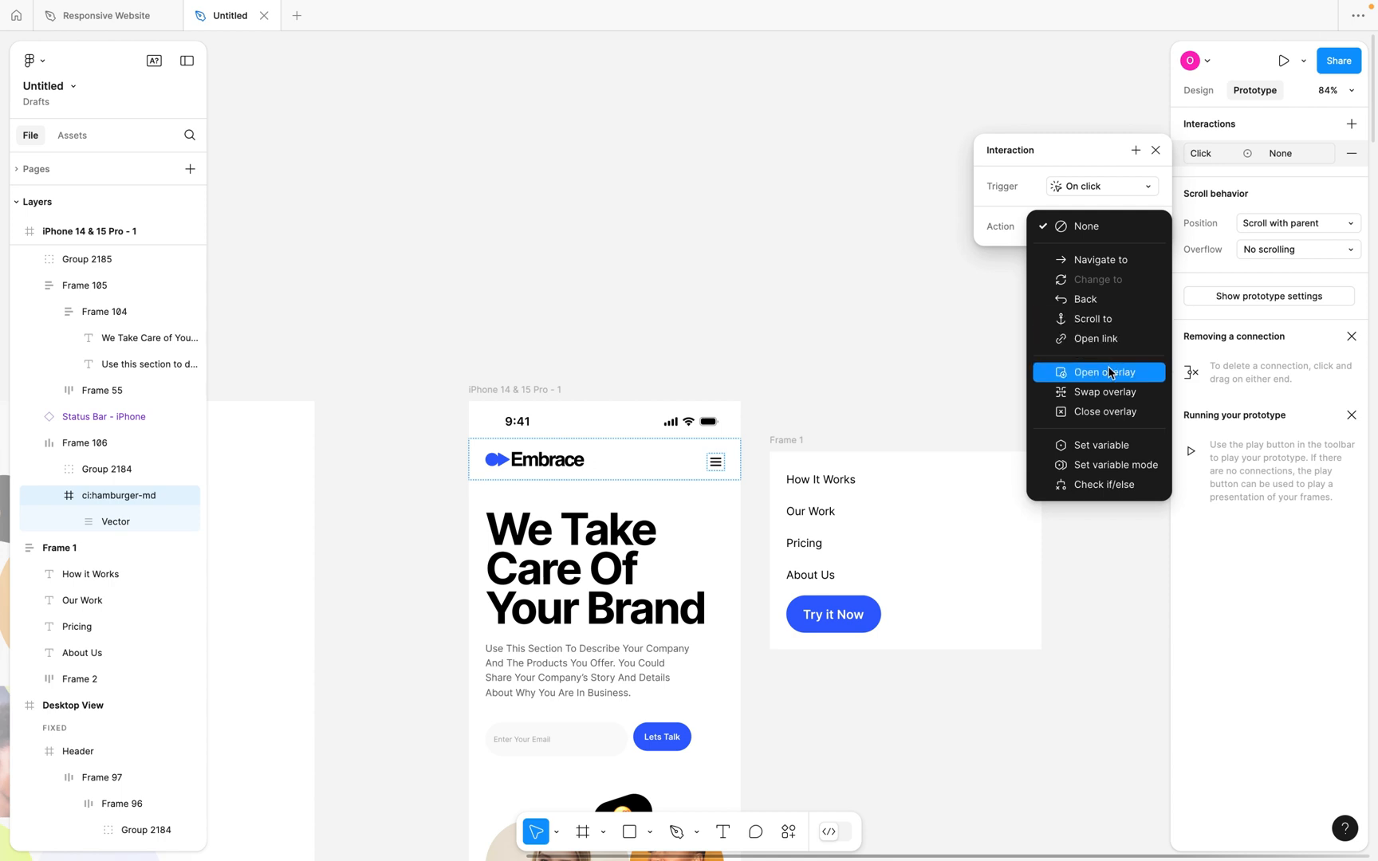
click(1110, 372)
click(1080, 253)
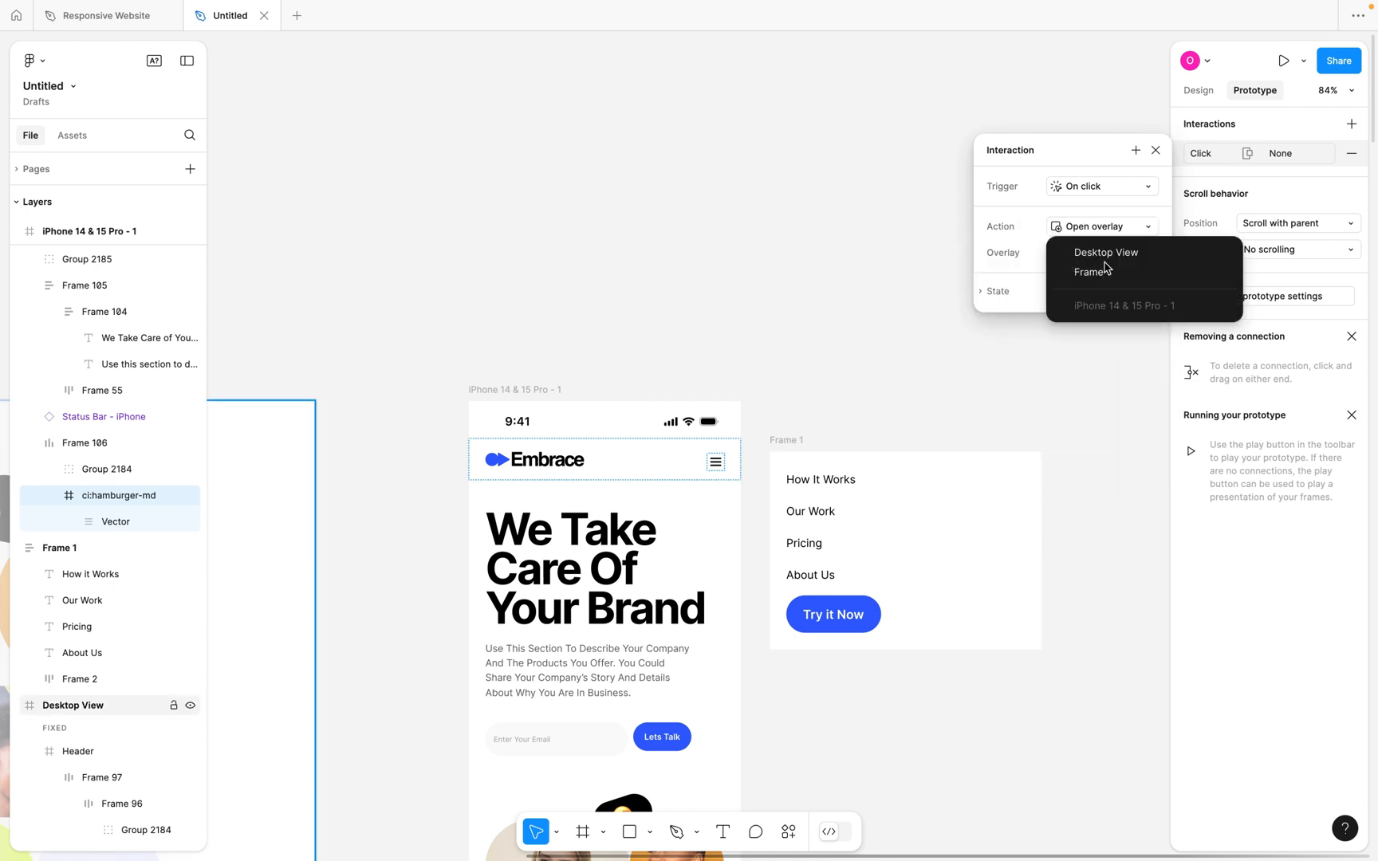
click(1105, 273)
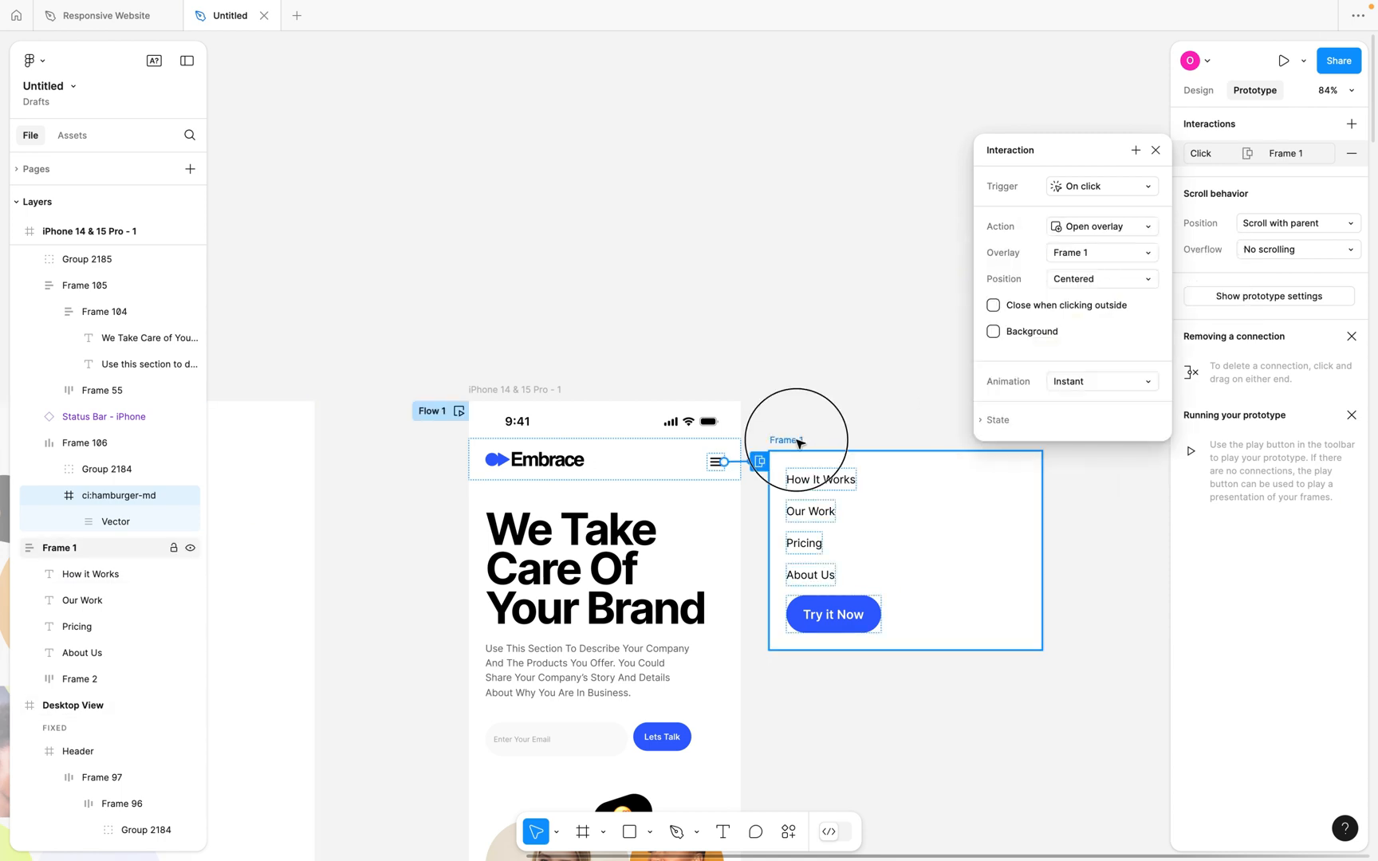
Rename the navigation panel frame as "mobile nav".
click(781, 440)
text(mobile nav)
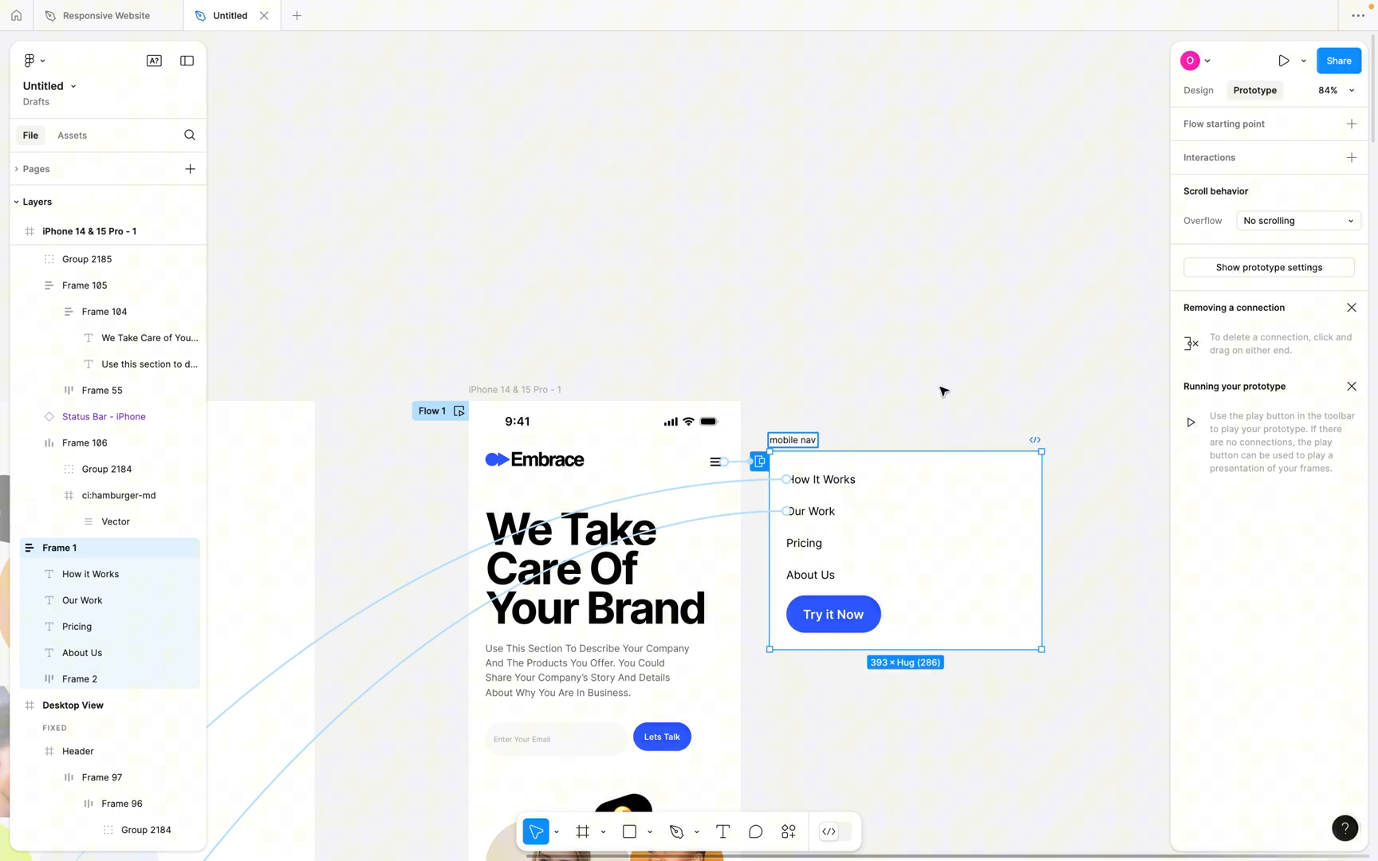
click(955, 387)
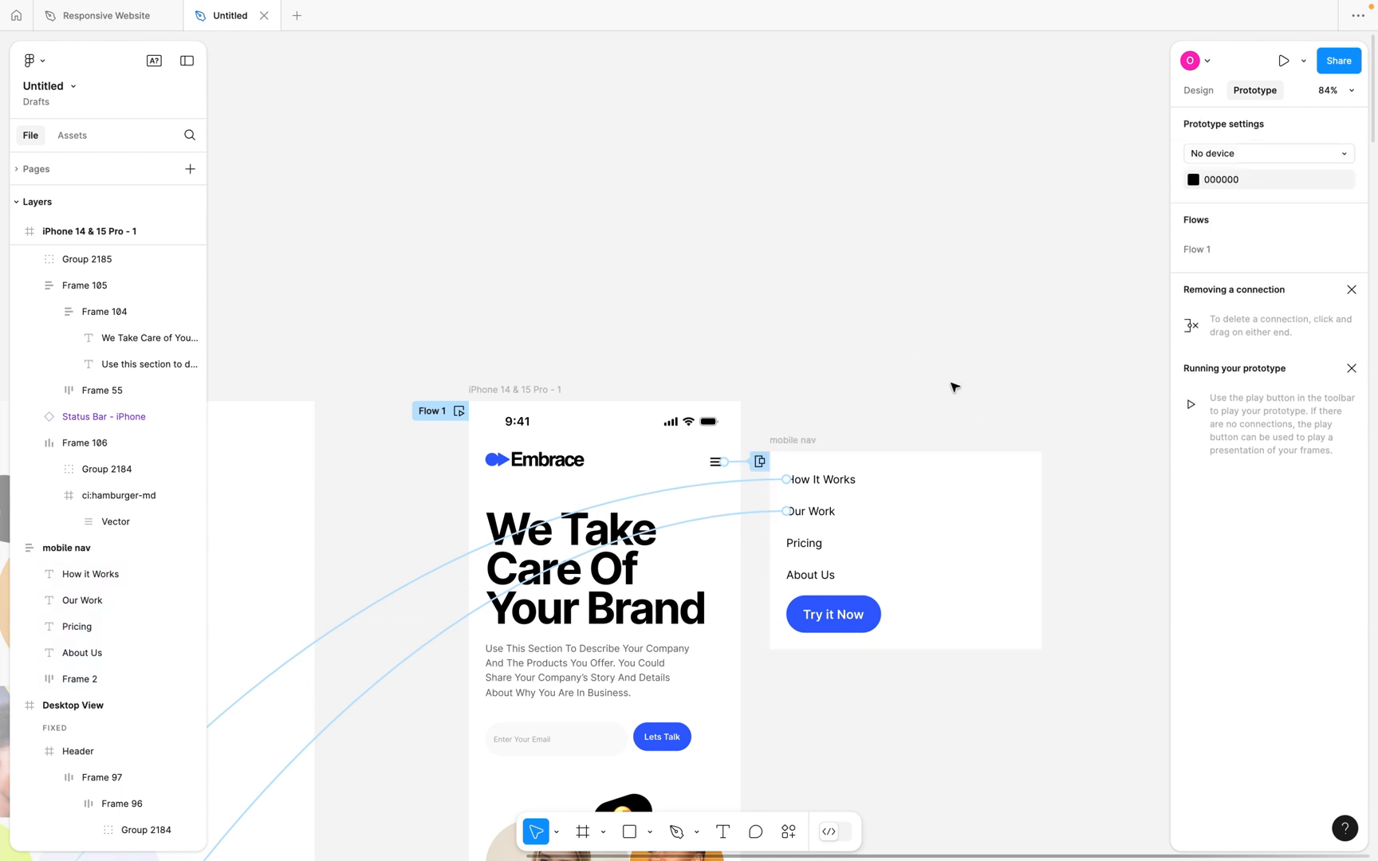
Change the mobile nav overlay's position to Manual and place it directly below the mobile header, aligned with the frame's edges.
click(759, 461)
click(1278, 153)
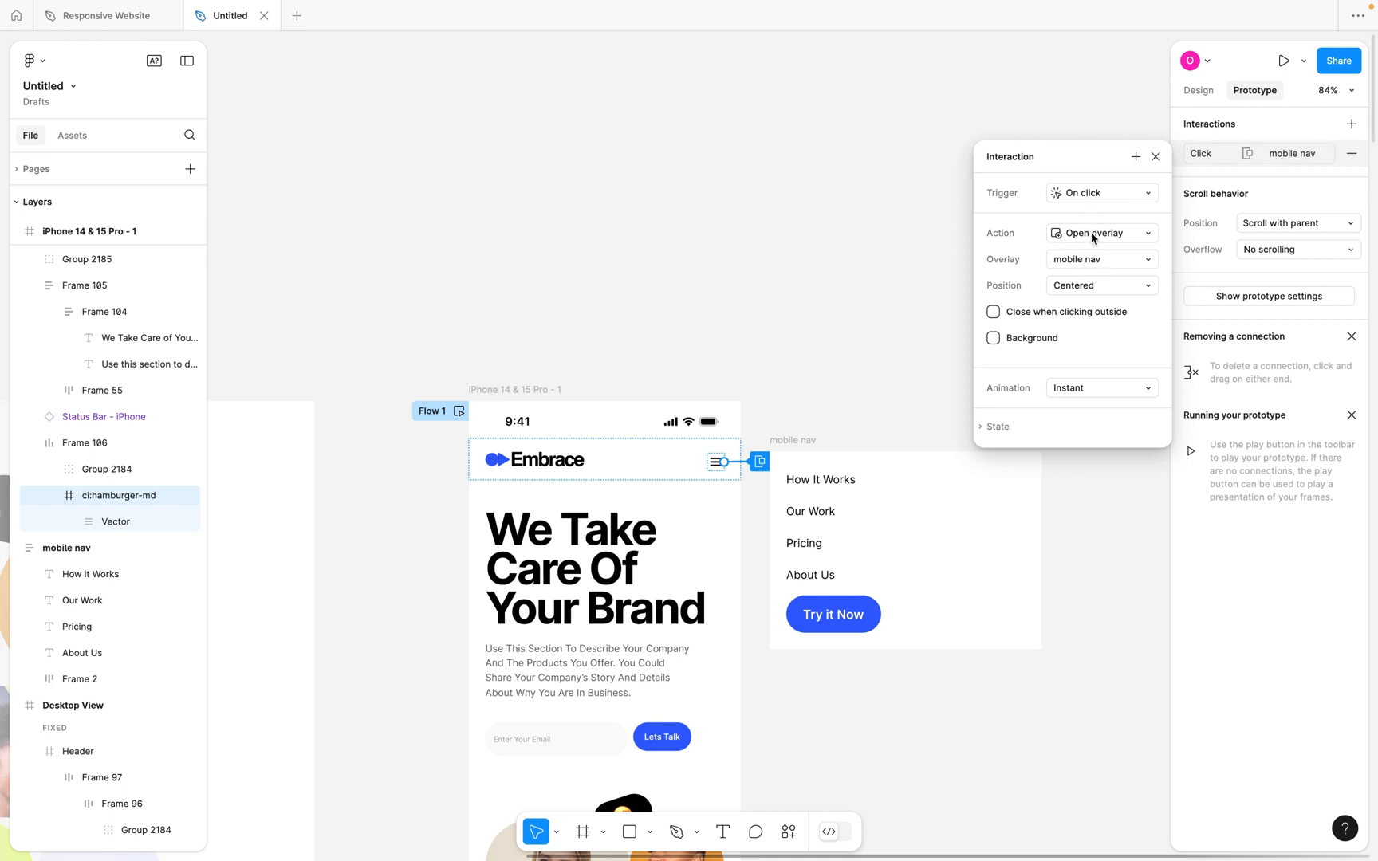
click(1072, 287)
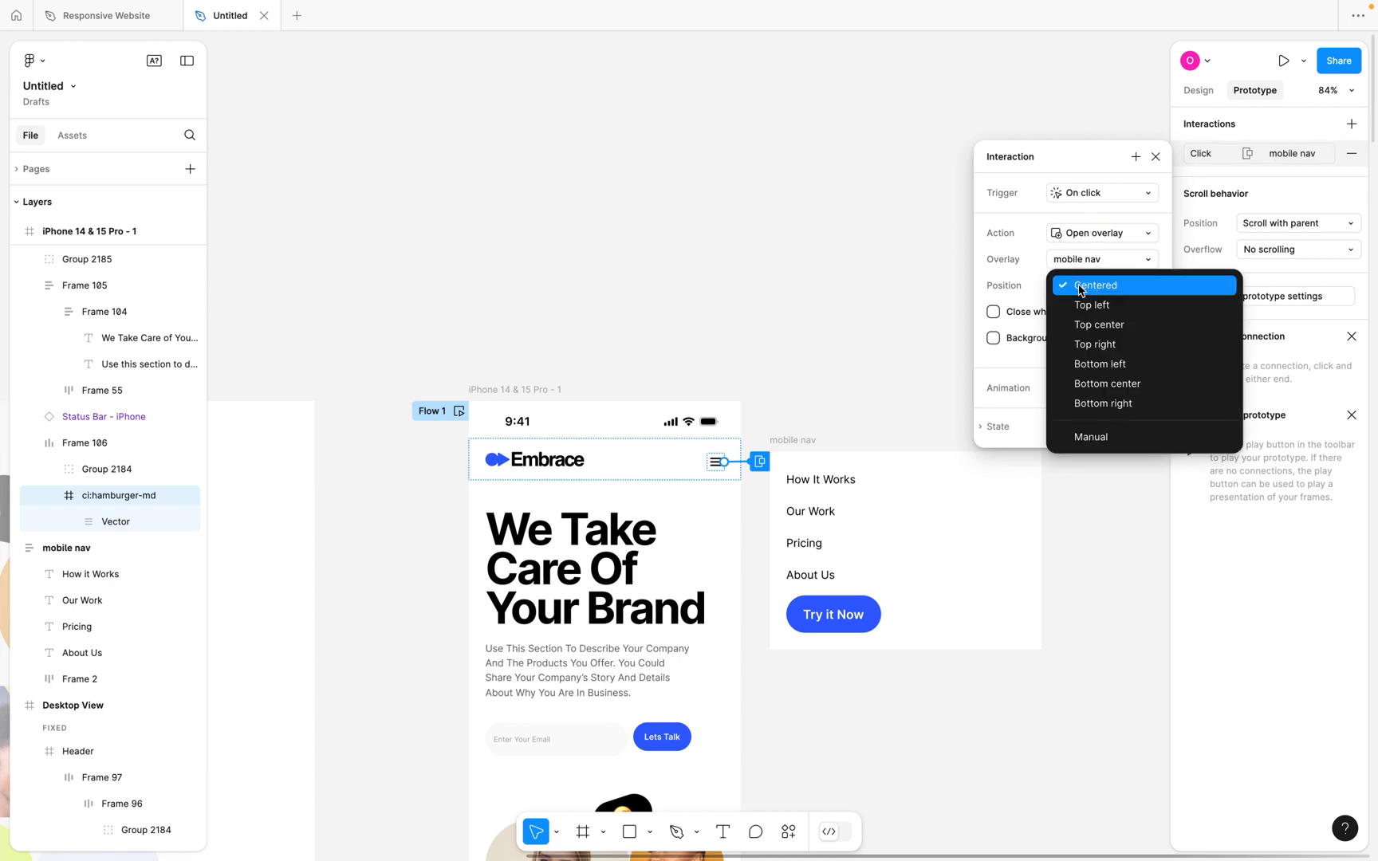
click(1111, 441)
scroll(716, 488, up, 5)
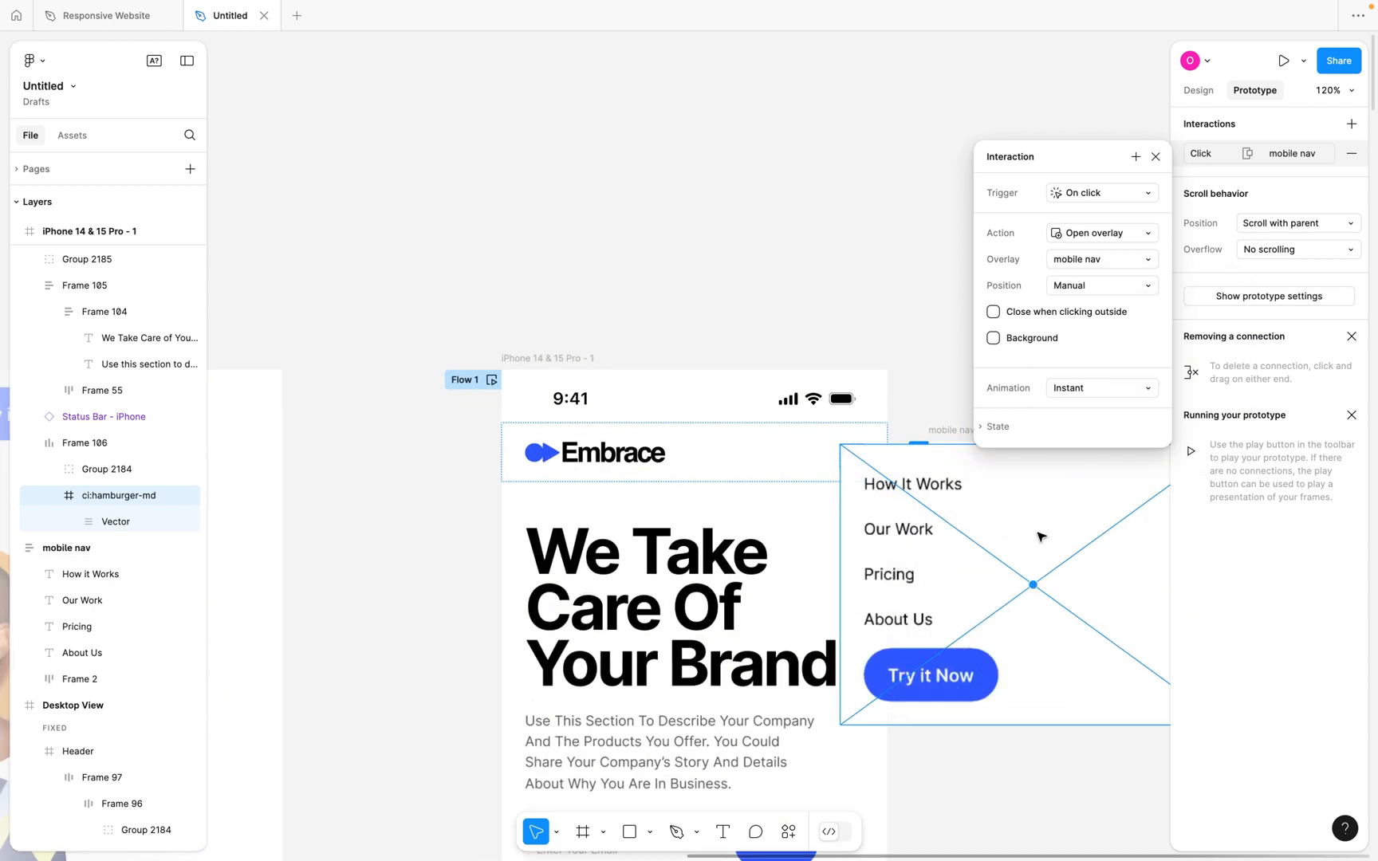
drag(1022, 527, 701, 572)
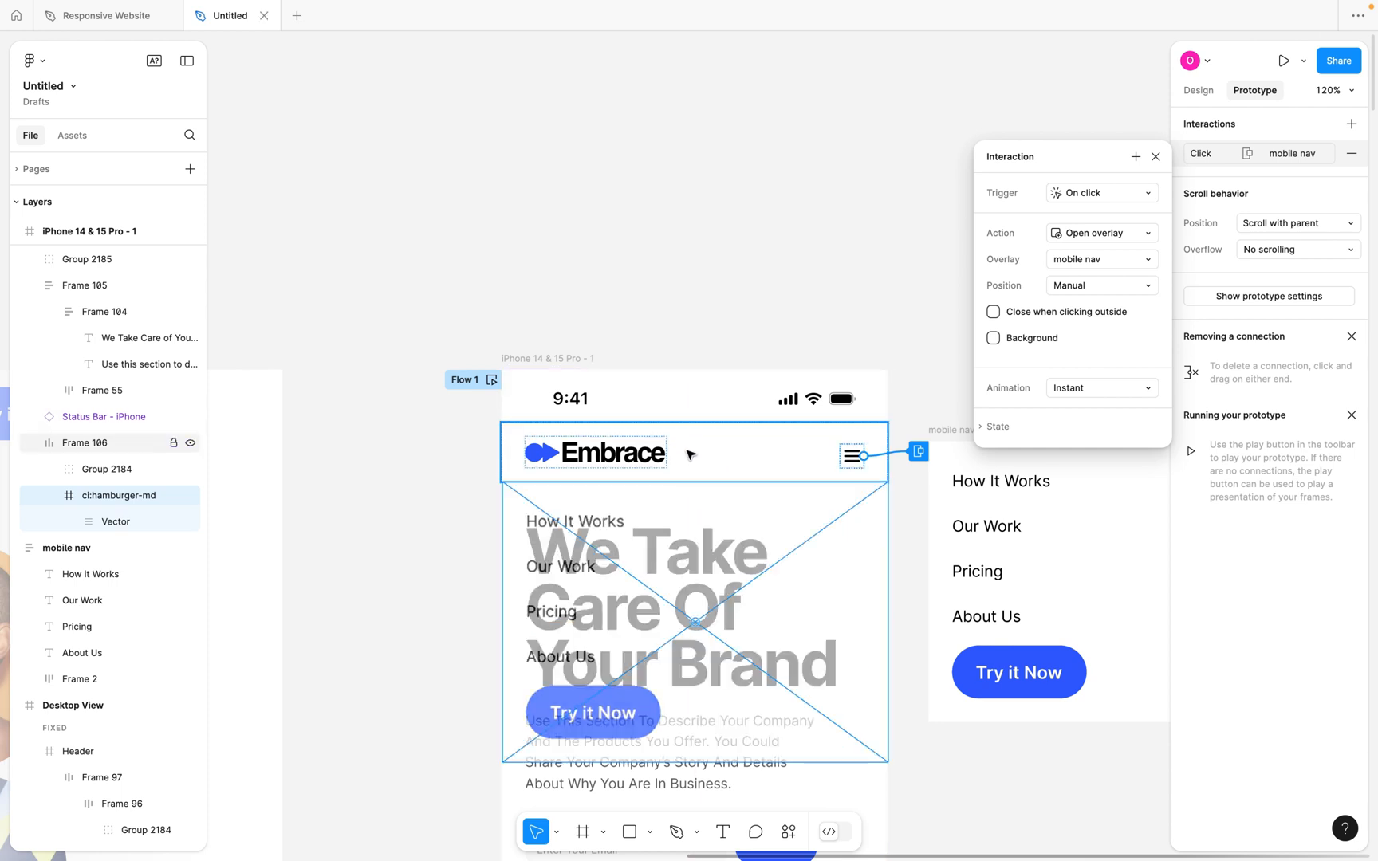
Enable the "Close when clicking outside" option for the hamburger icon's mobile nav overlay and close the interaction settings.
scroll(690, 454, right, 3)
scroll(690, 454, down, 2)
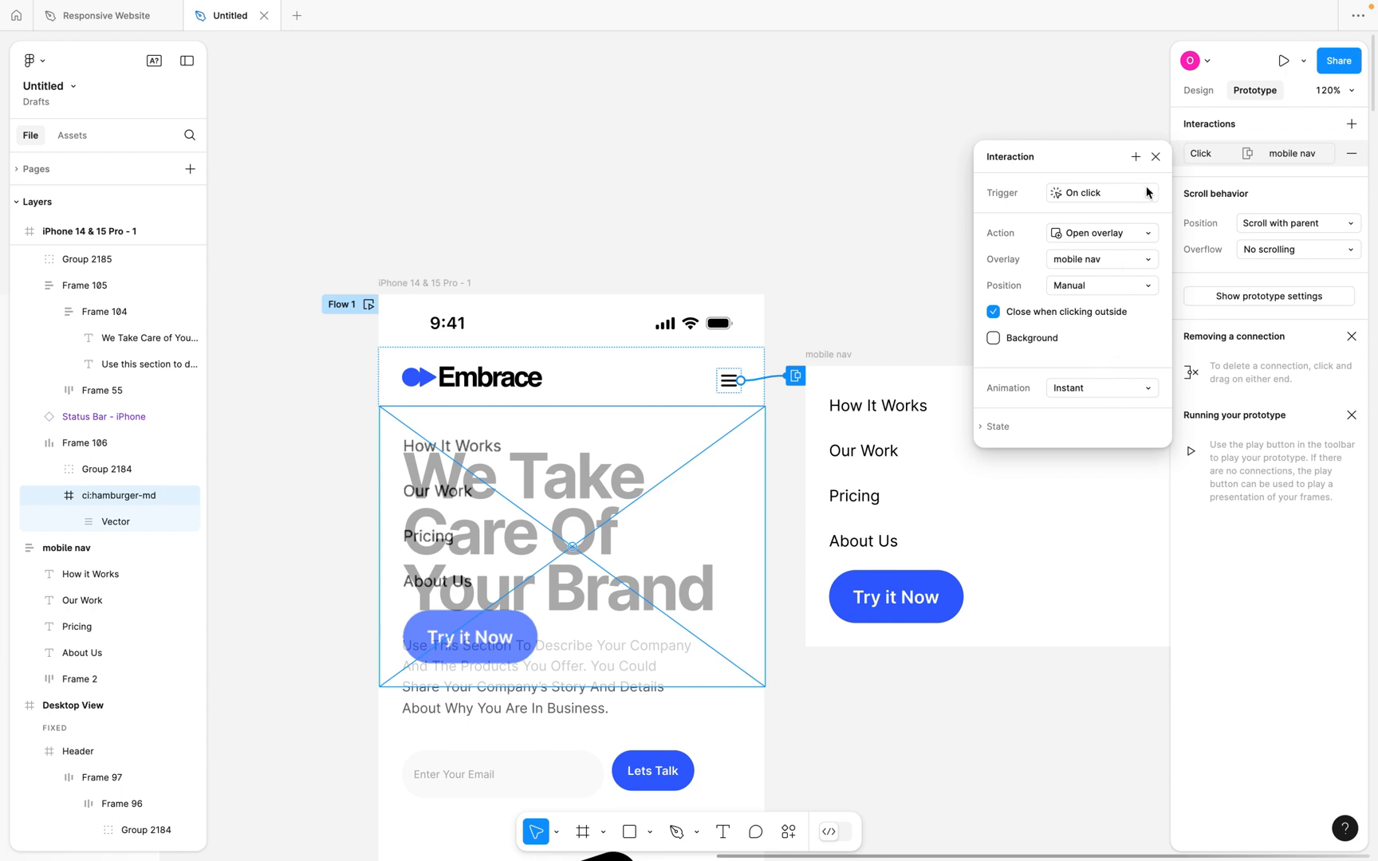
click(1155, 157)
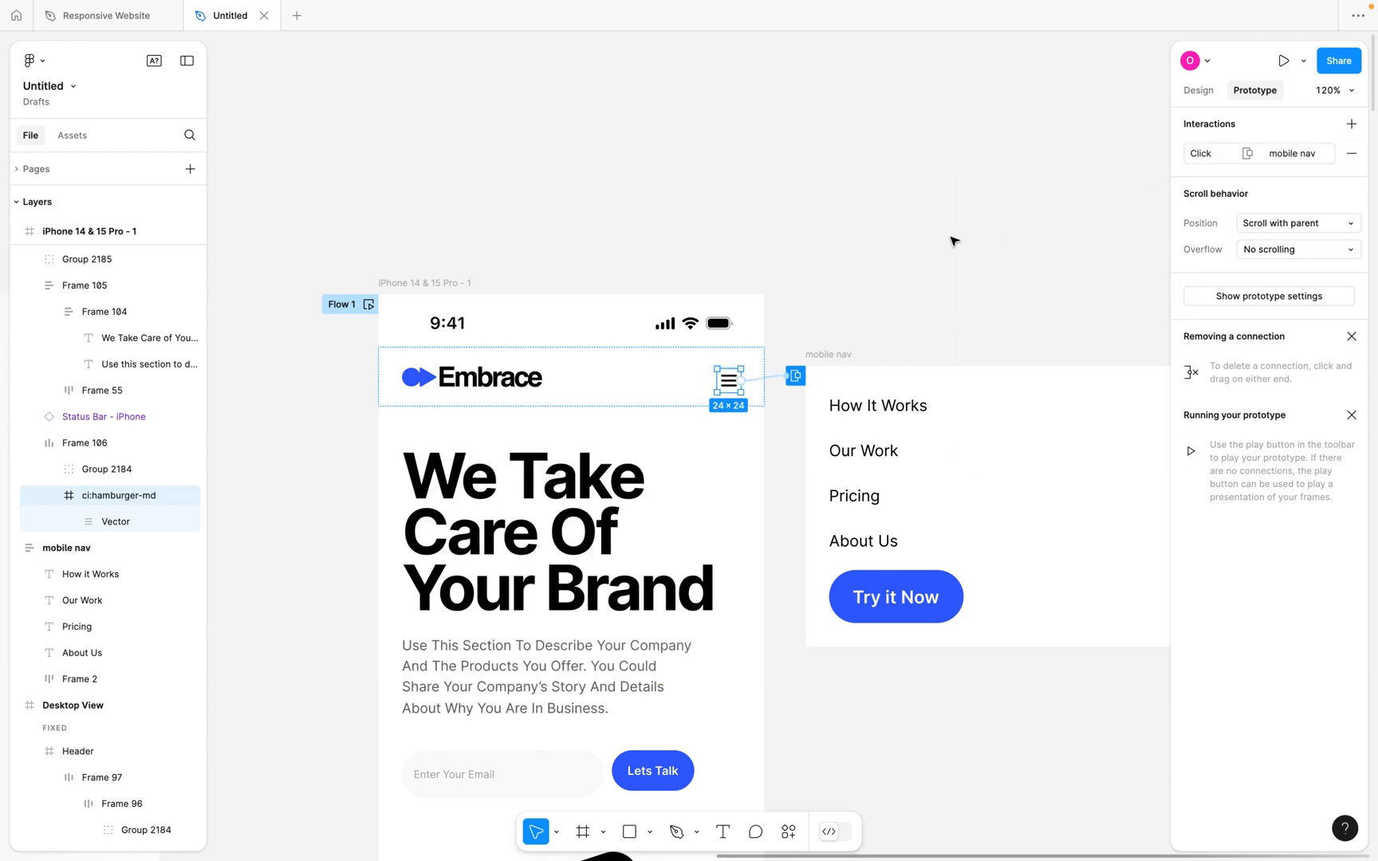
Set the prototype's preview device to iPhone 14 Pro.
click(707, 273)
click(459, 281)
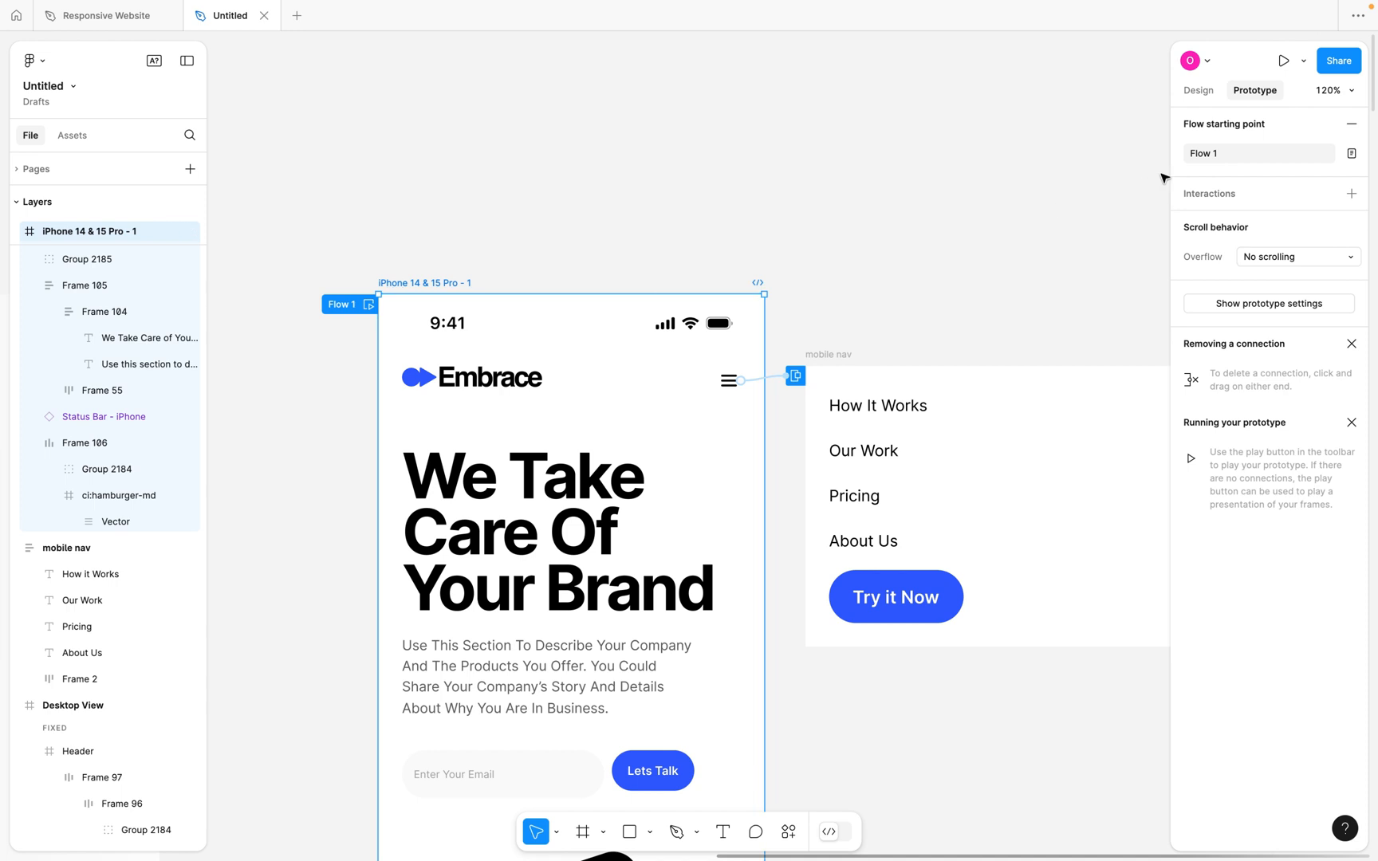
click(1028, 197)
click(1058, 188)
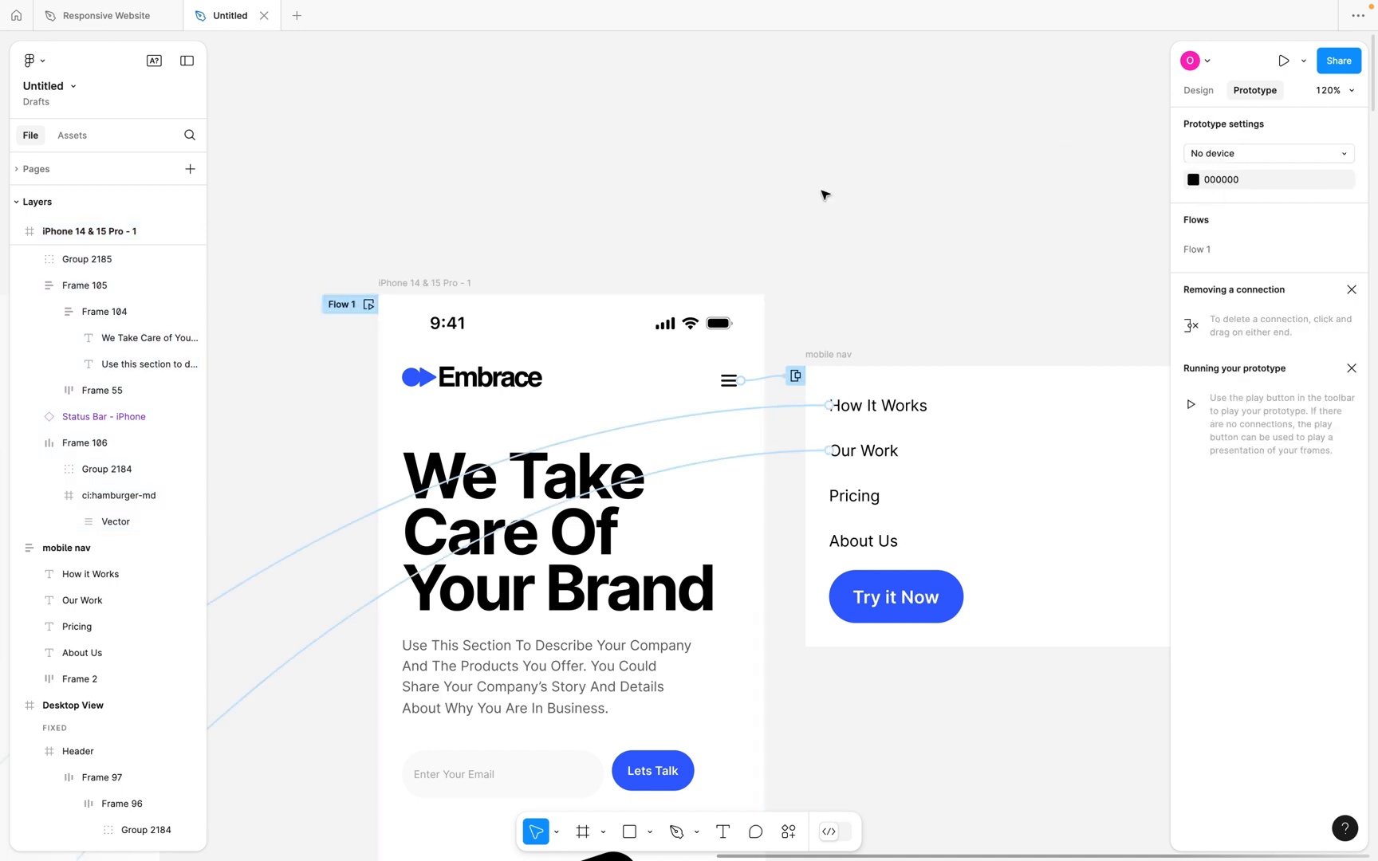
click(1206, 155)
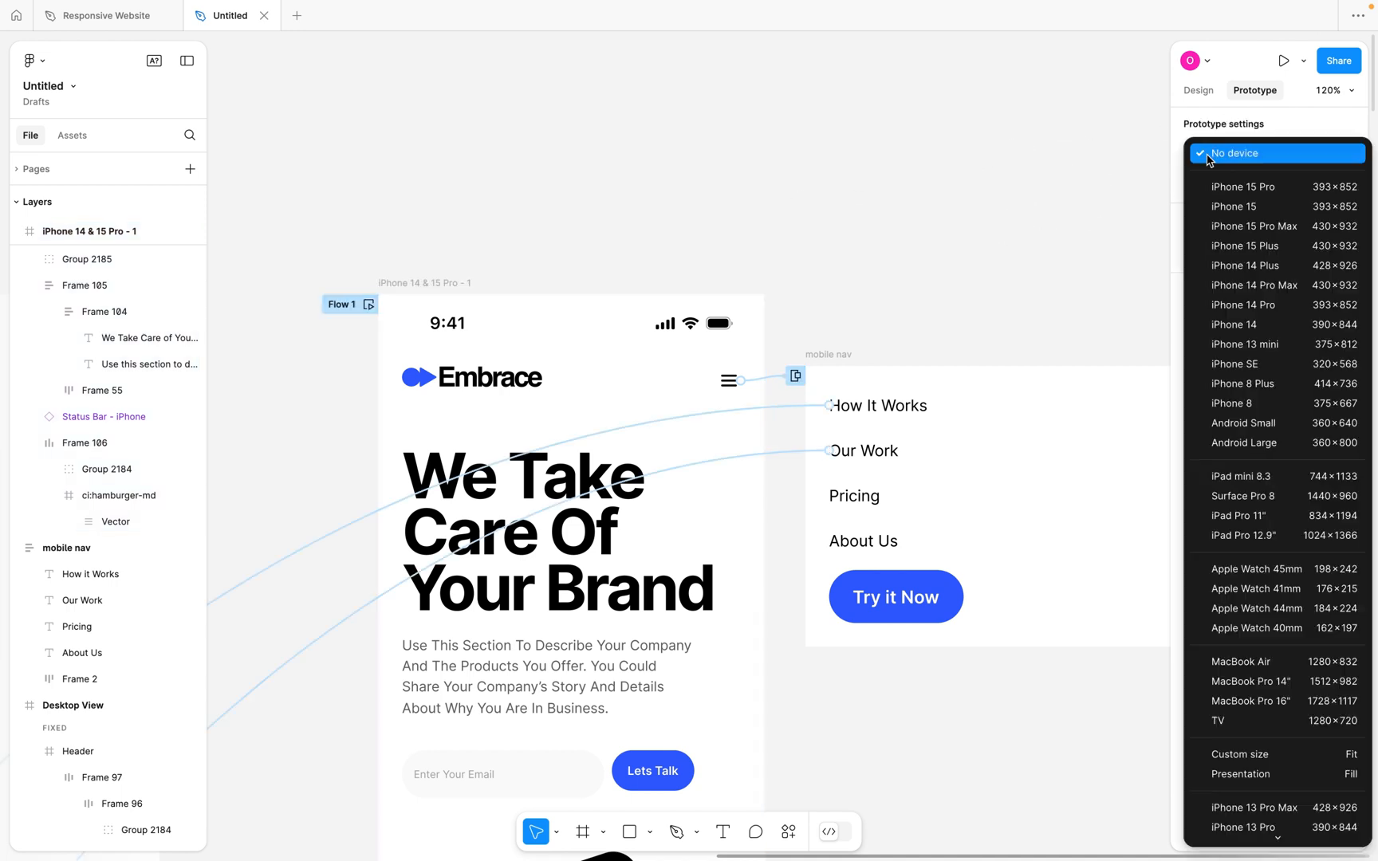
click(1273, 311)
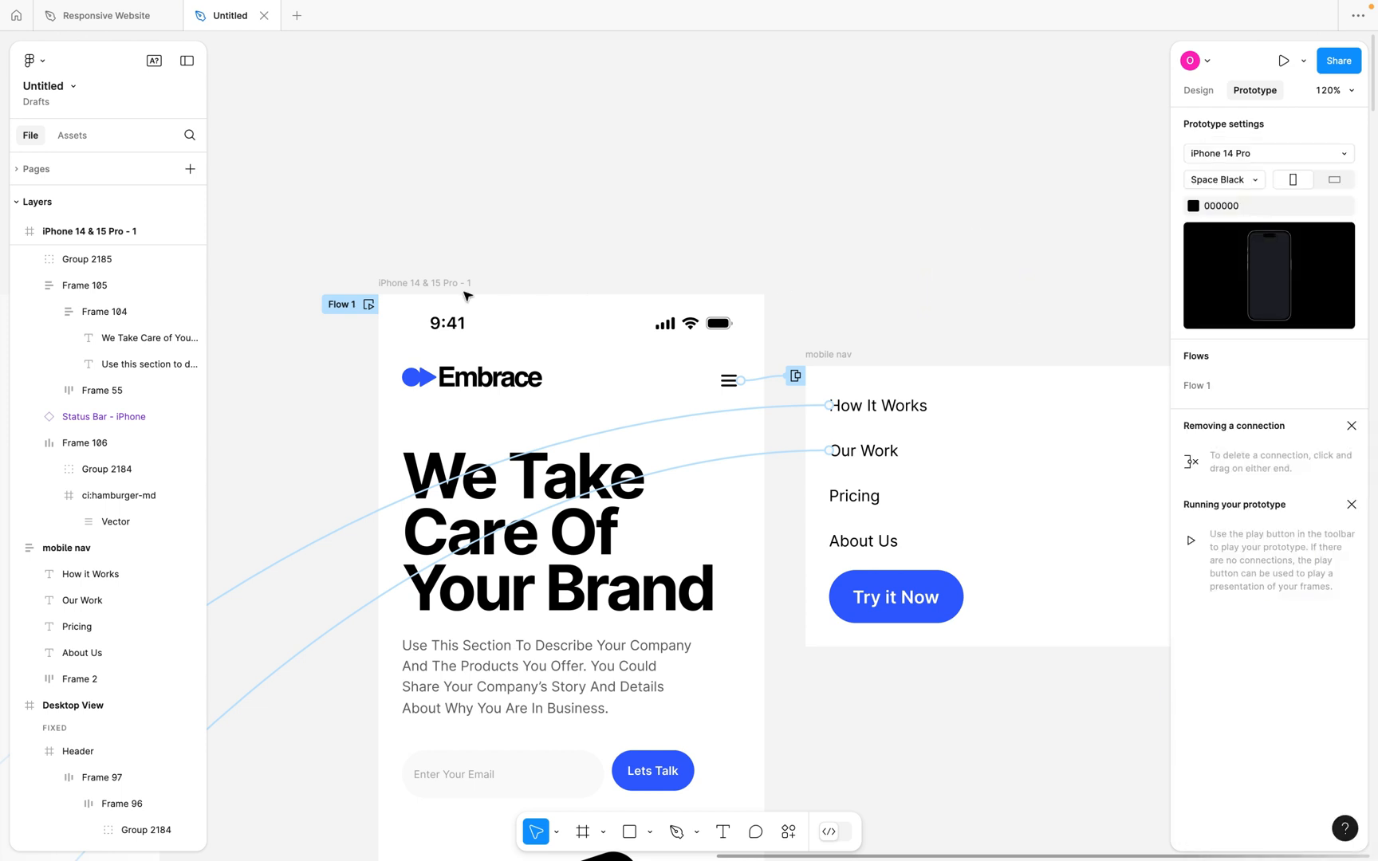
Preview the iPhone 14 & 15 Pro - 1 frame, check how its header behaves while the page scrolls, and close the preview.
click(438, 288)
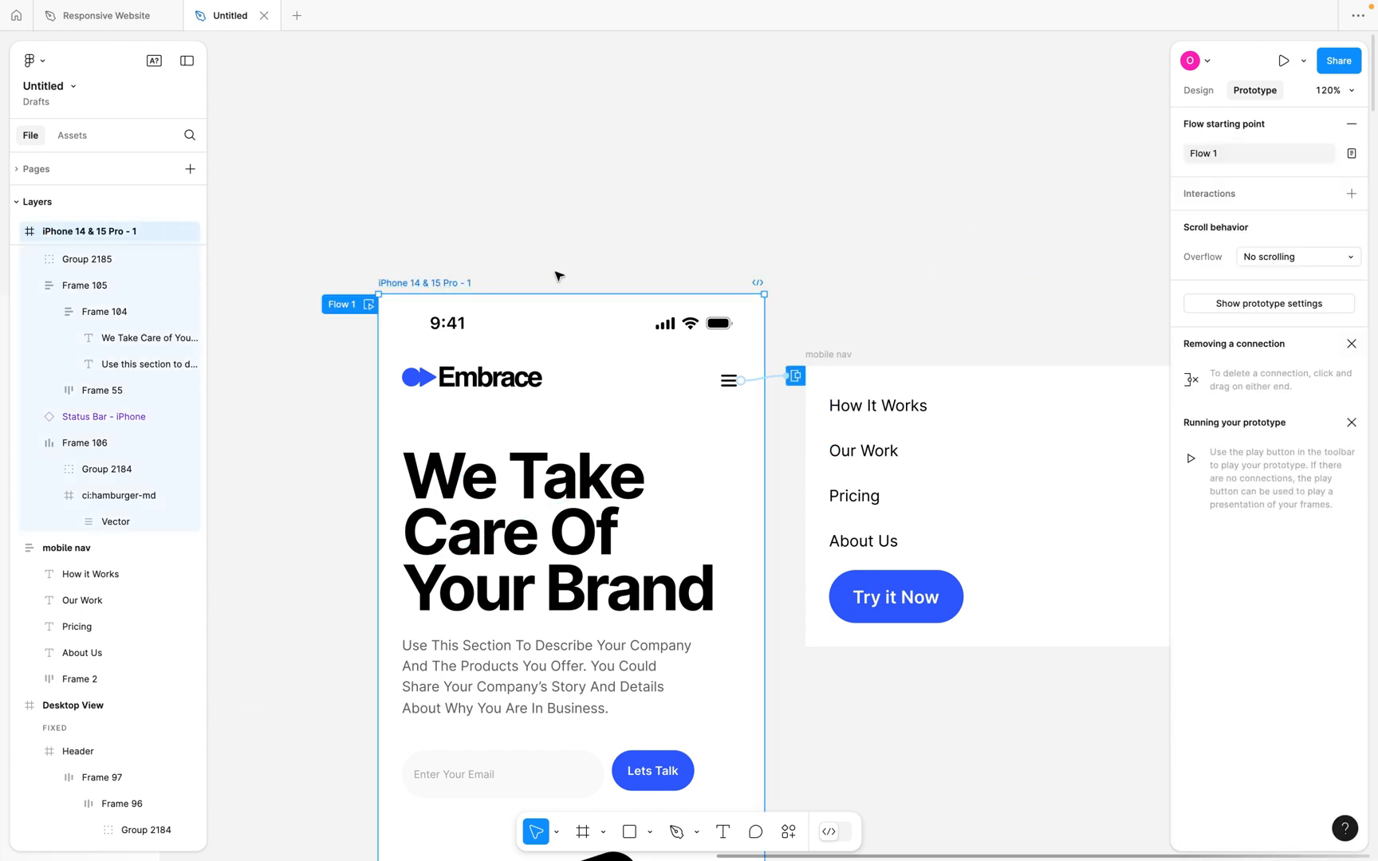
click(1302, 61)
click(1171, 116)
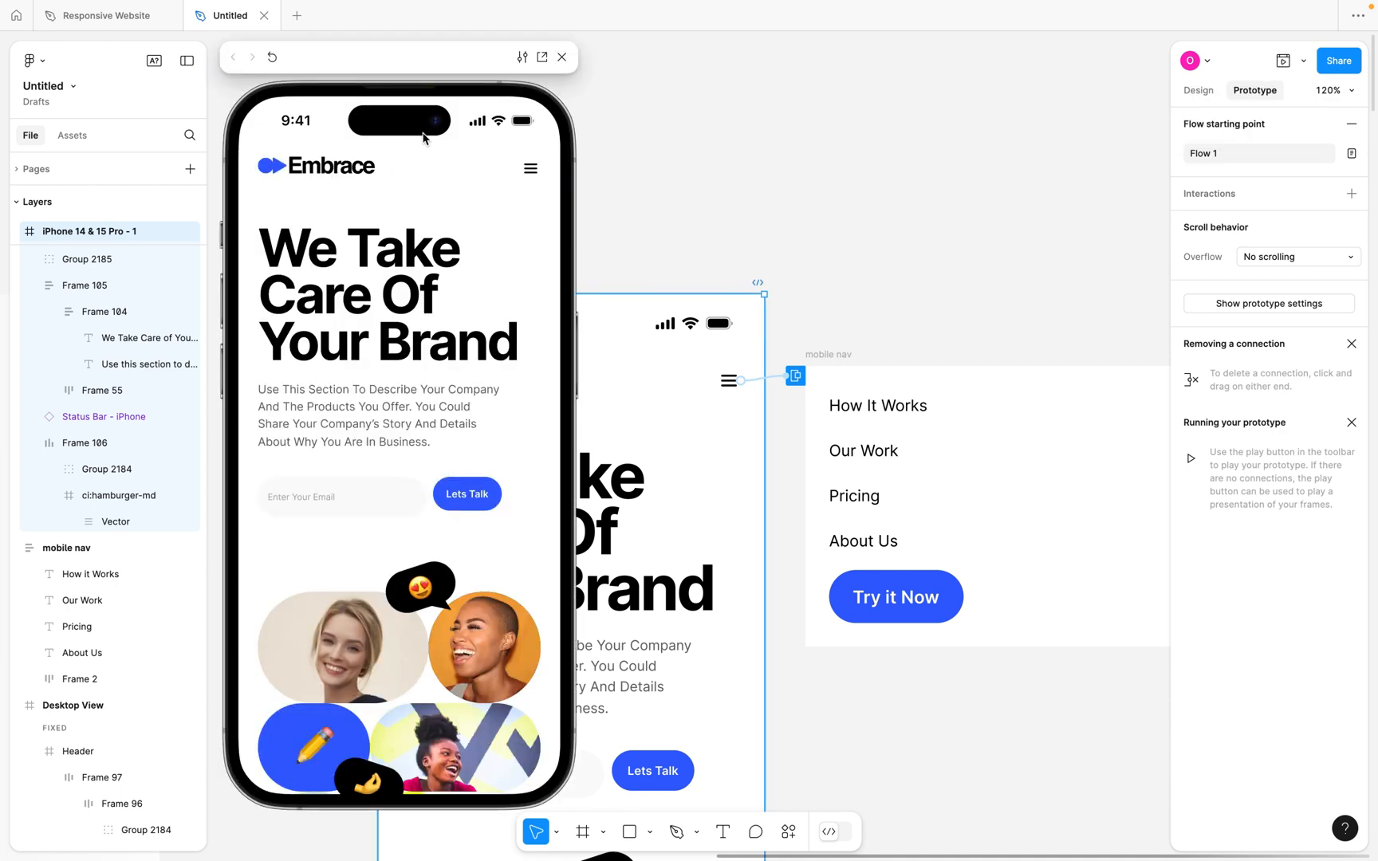
scroll(383, 526, down, 15)
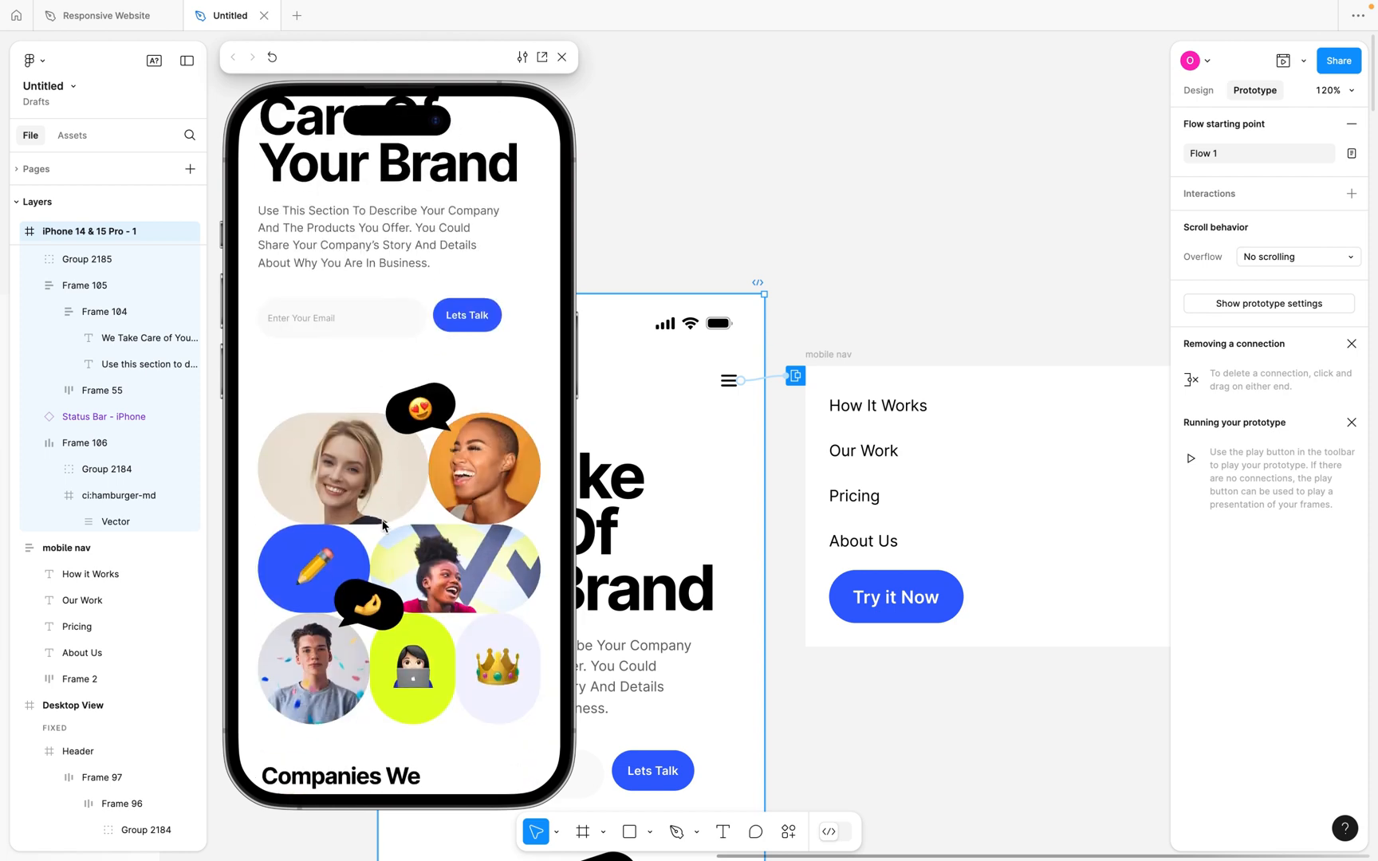
scroll(383, 526, up, 15)
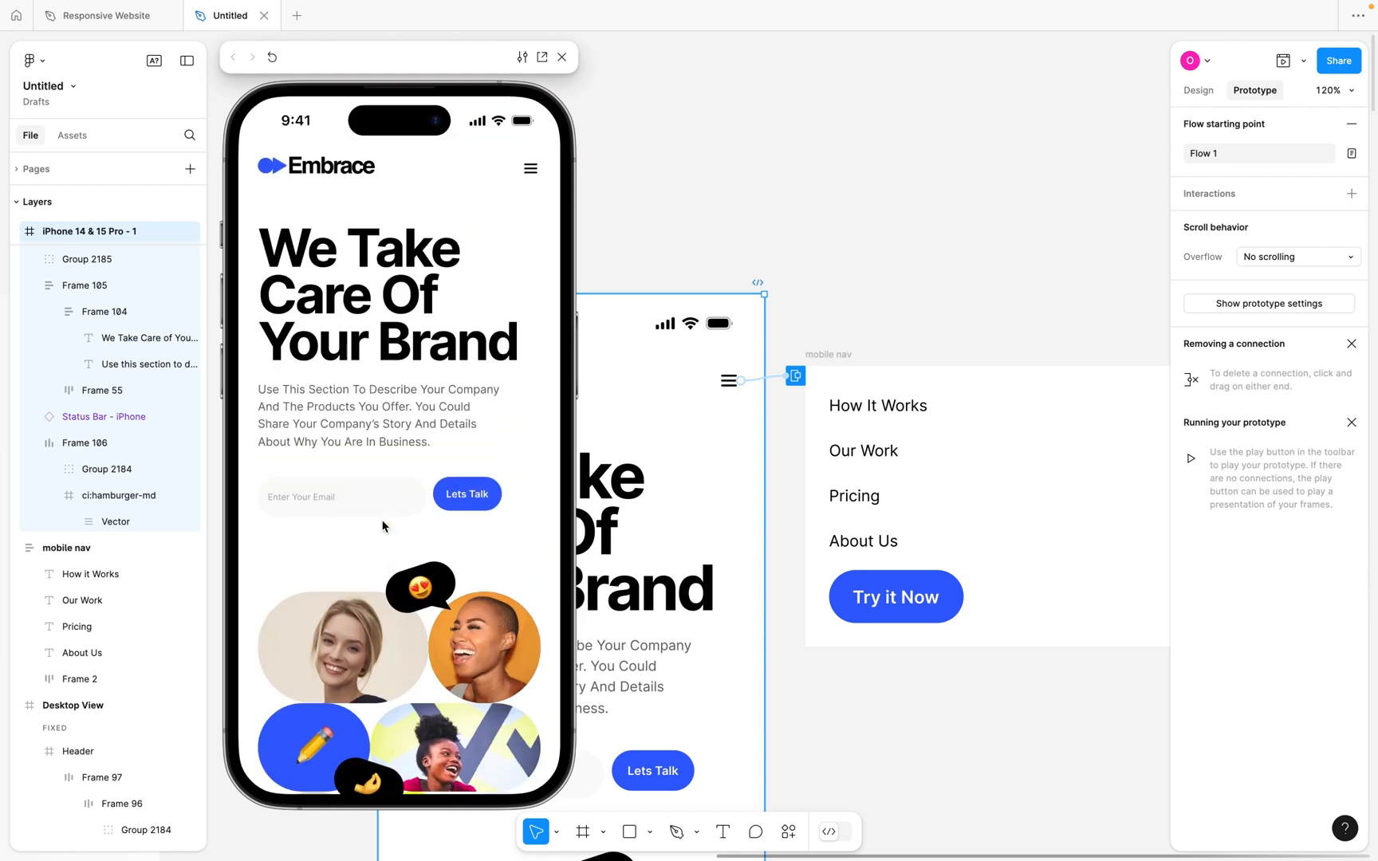
scroll(385, 523, down, 10)
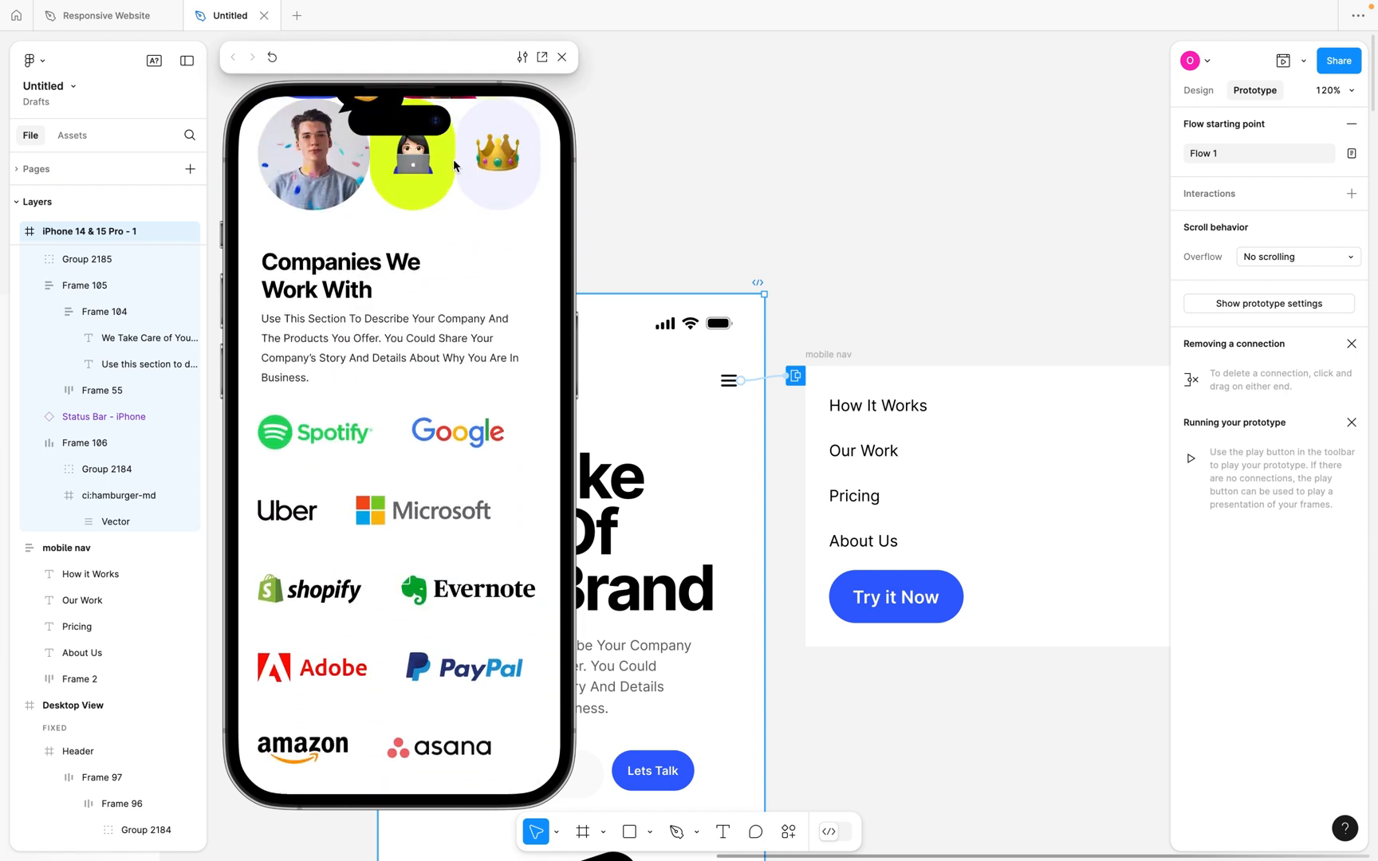
scroll(359, 143, up, 10)
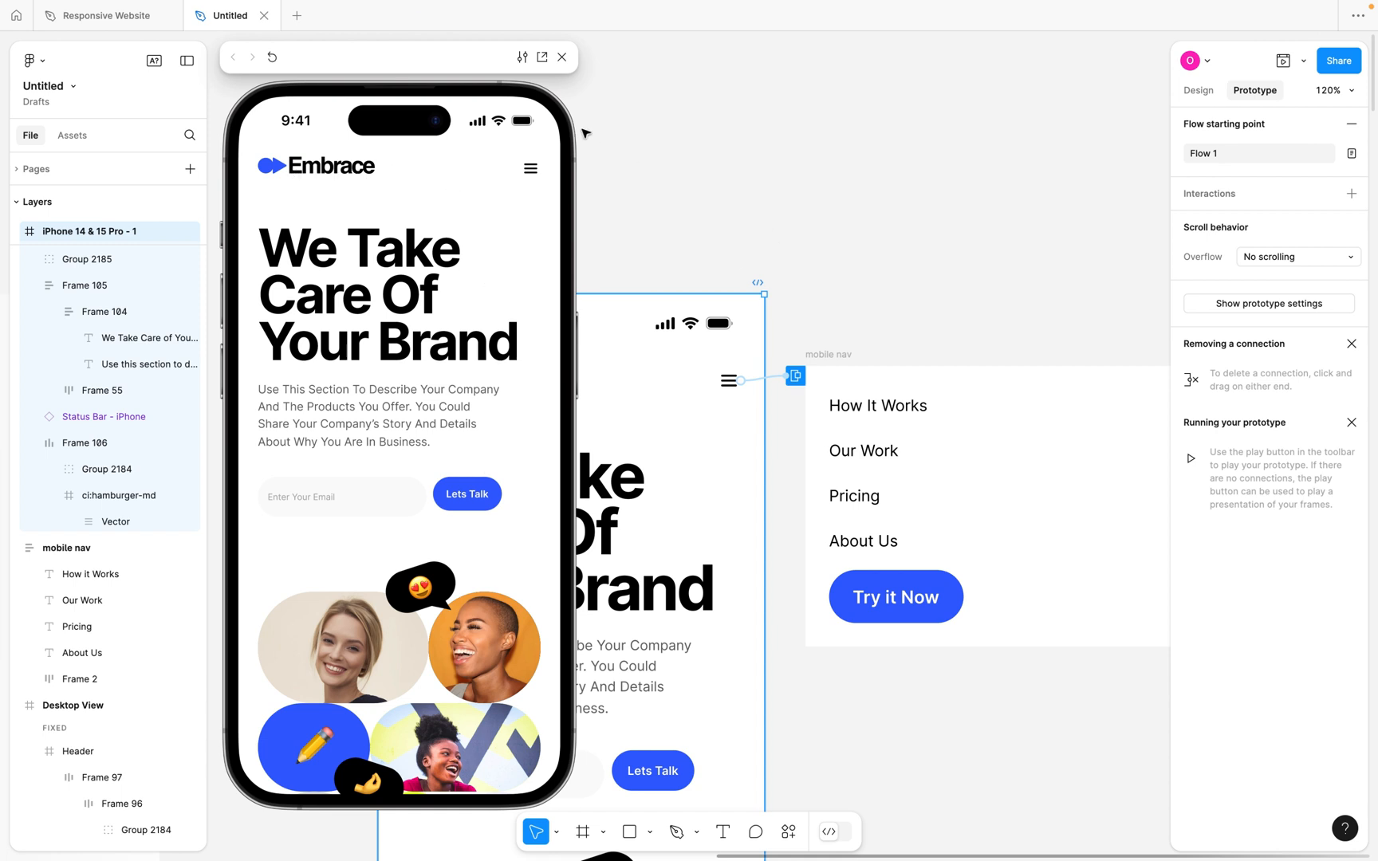
click(563, 57)
Combine the mobile frame's status bar and logo header into one auto layout frame.
click(600, 329)
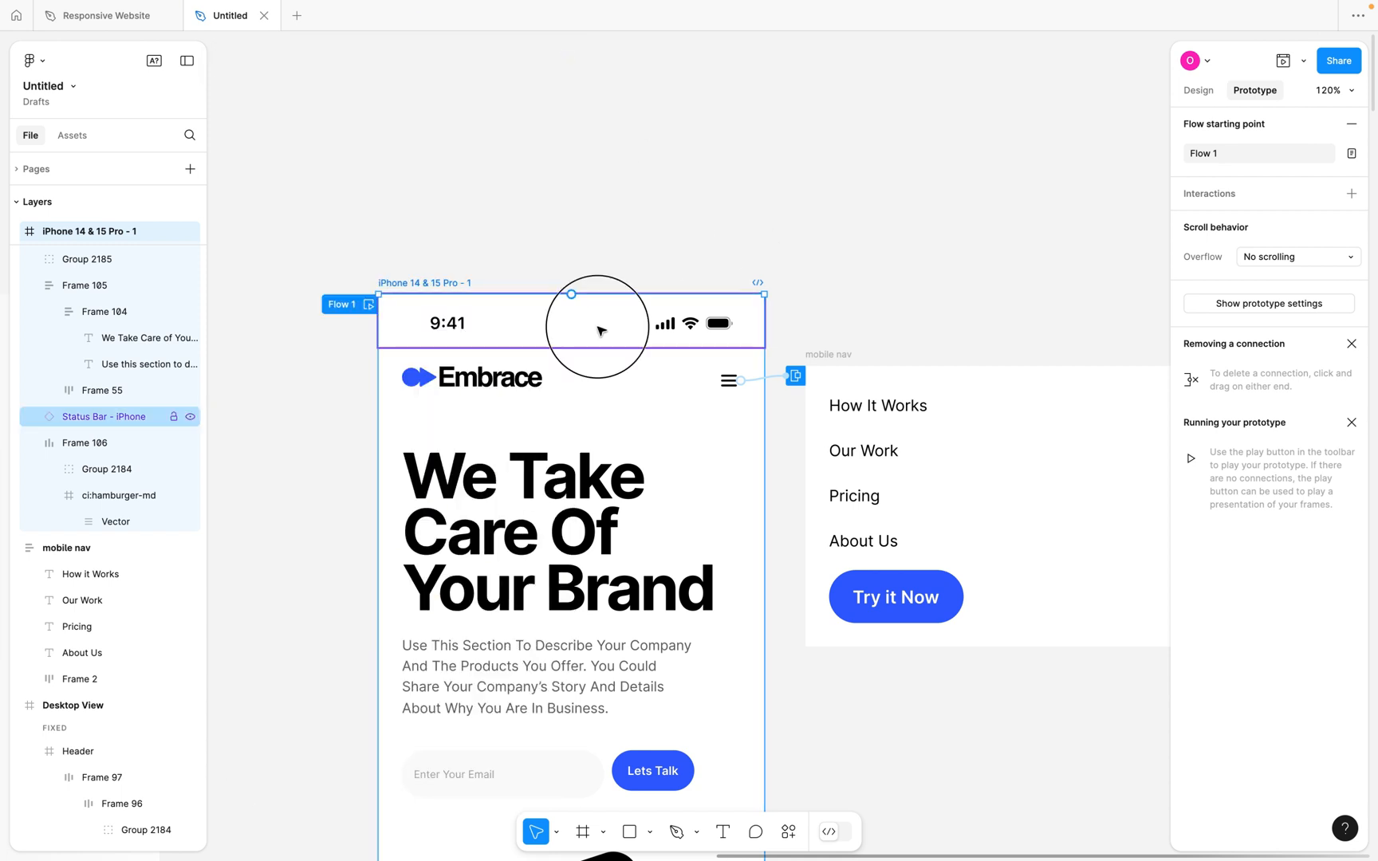
click(593, 381)
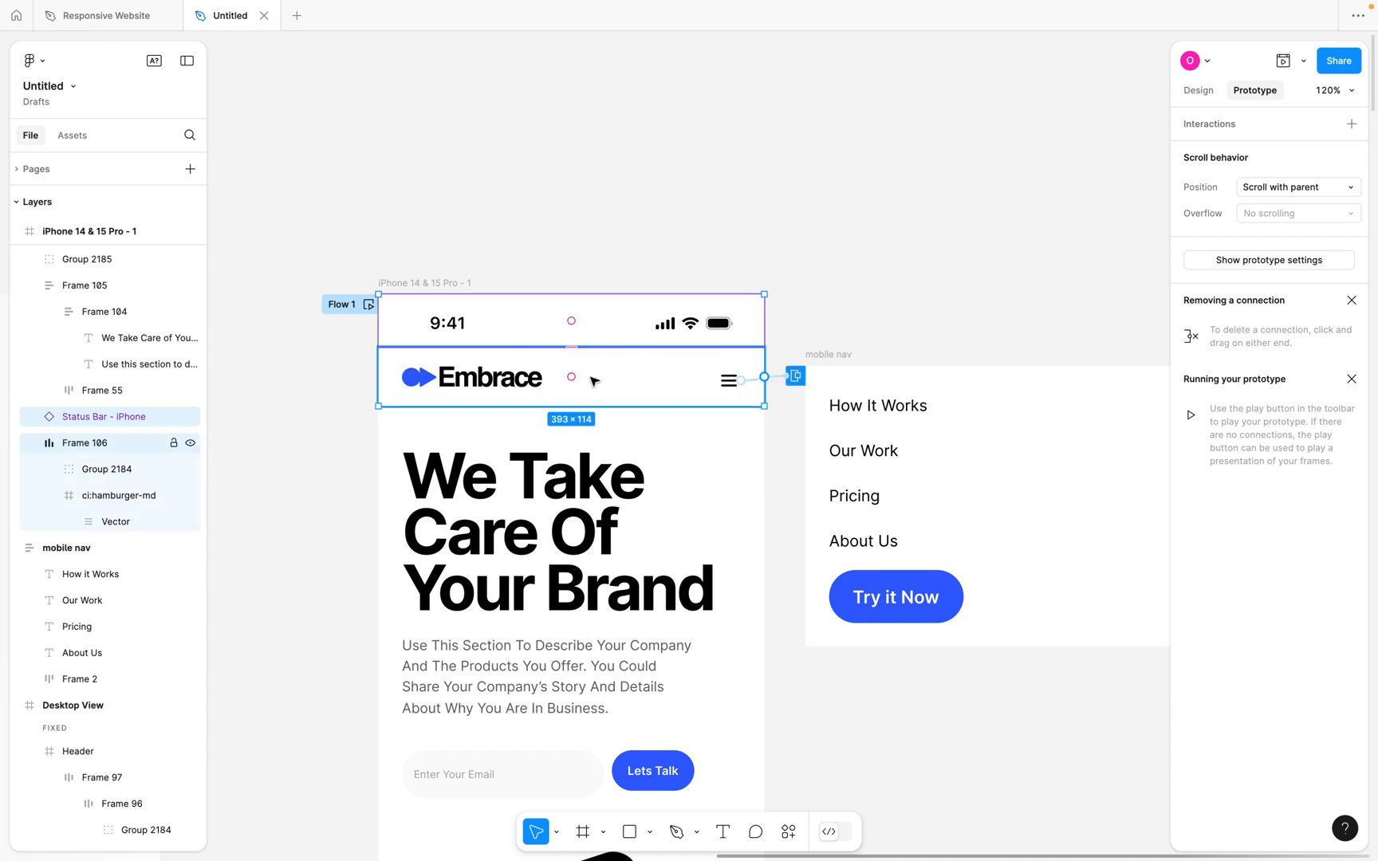
key(shift+a)
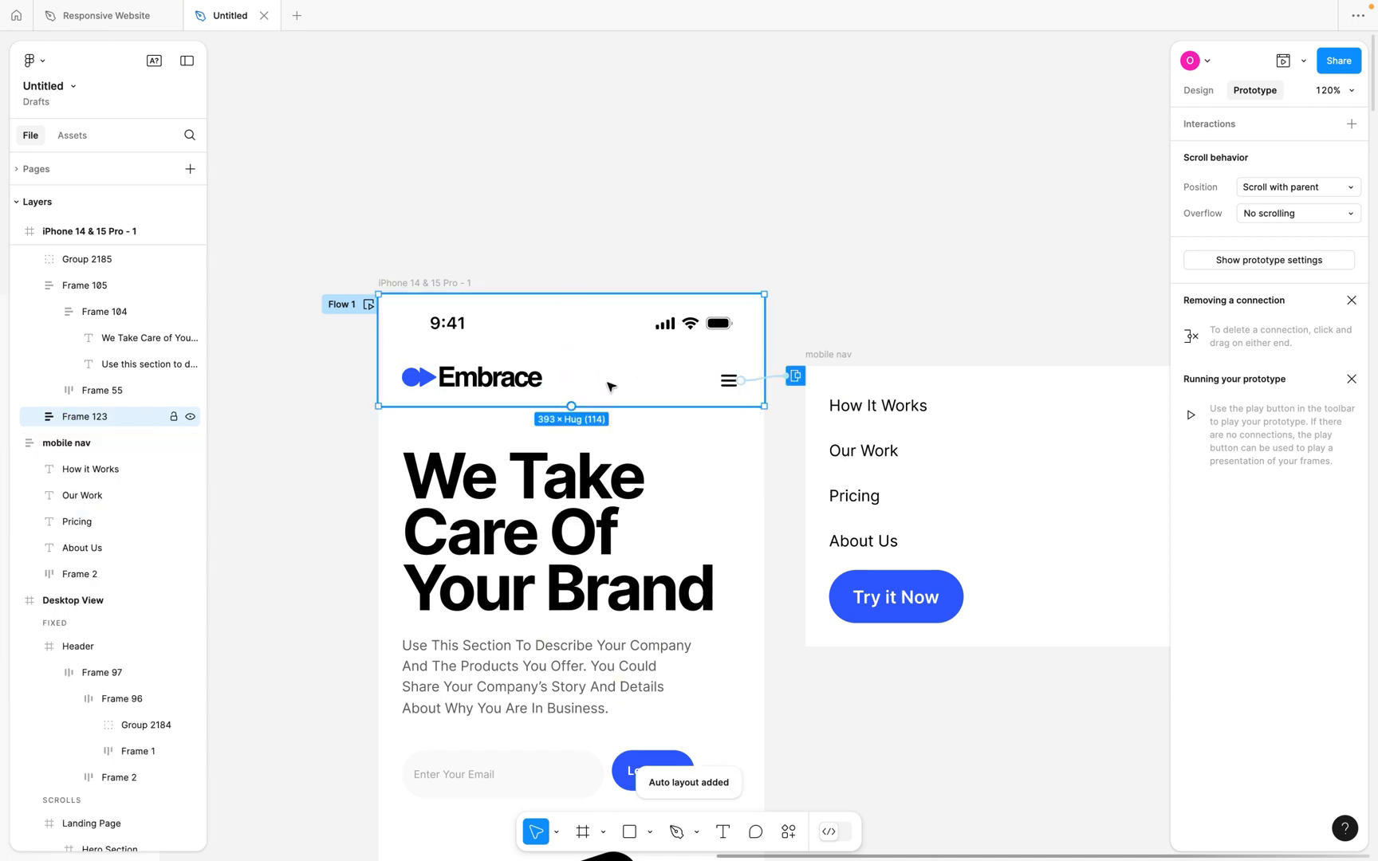
Add a white FFFFFF fill to the header row holding the Embrace logo and hamburger icon.
click(524, 385)
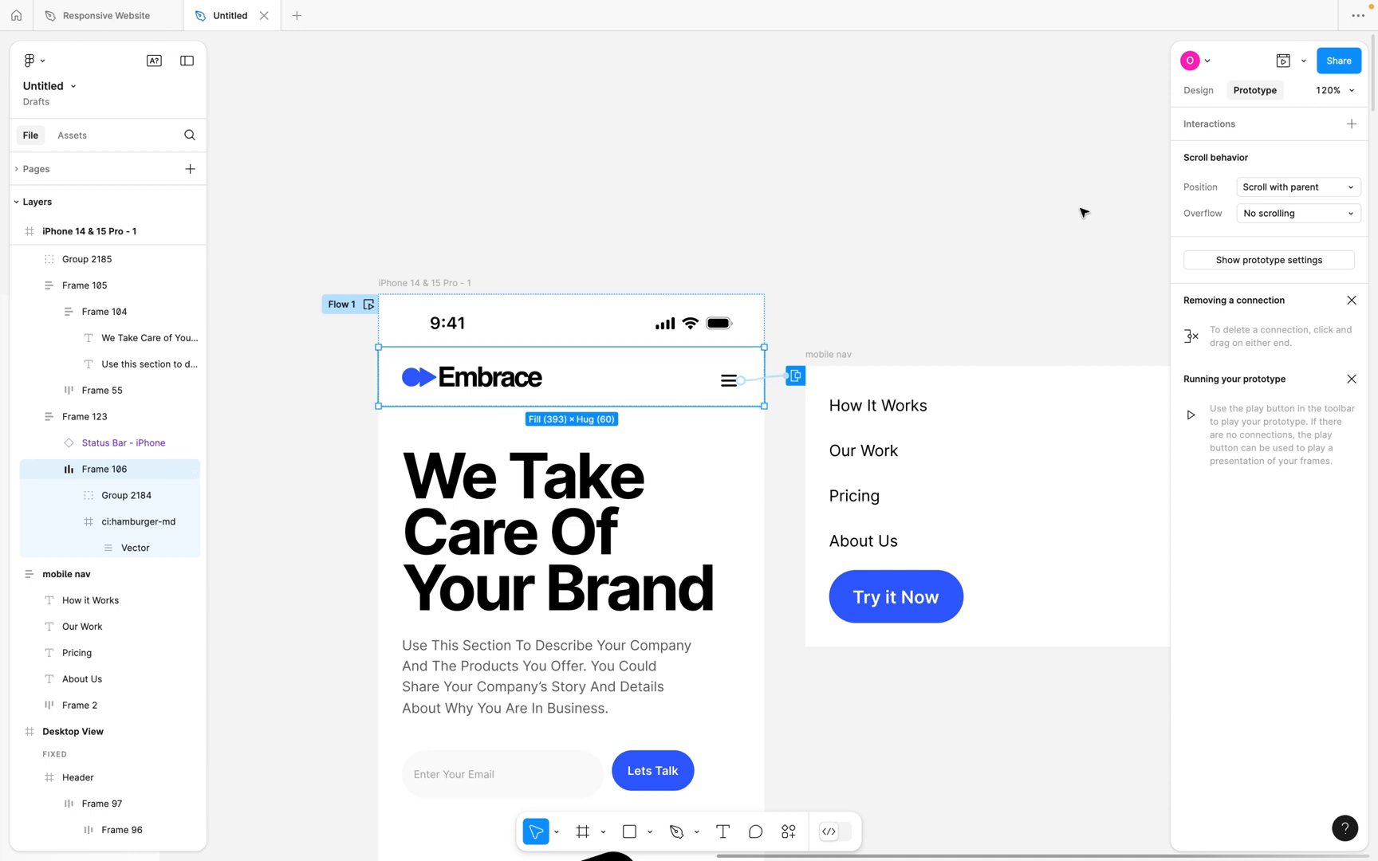
click(1199, 90)
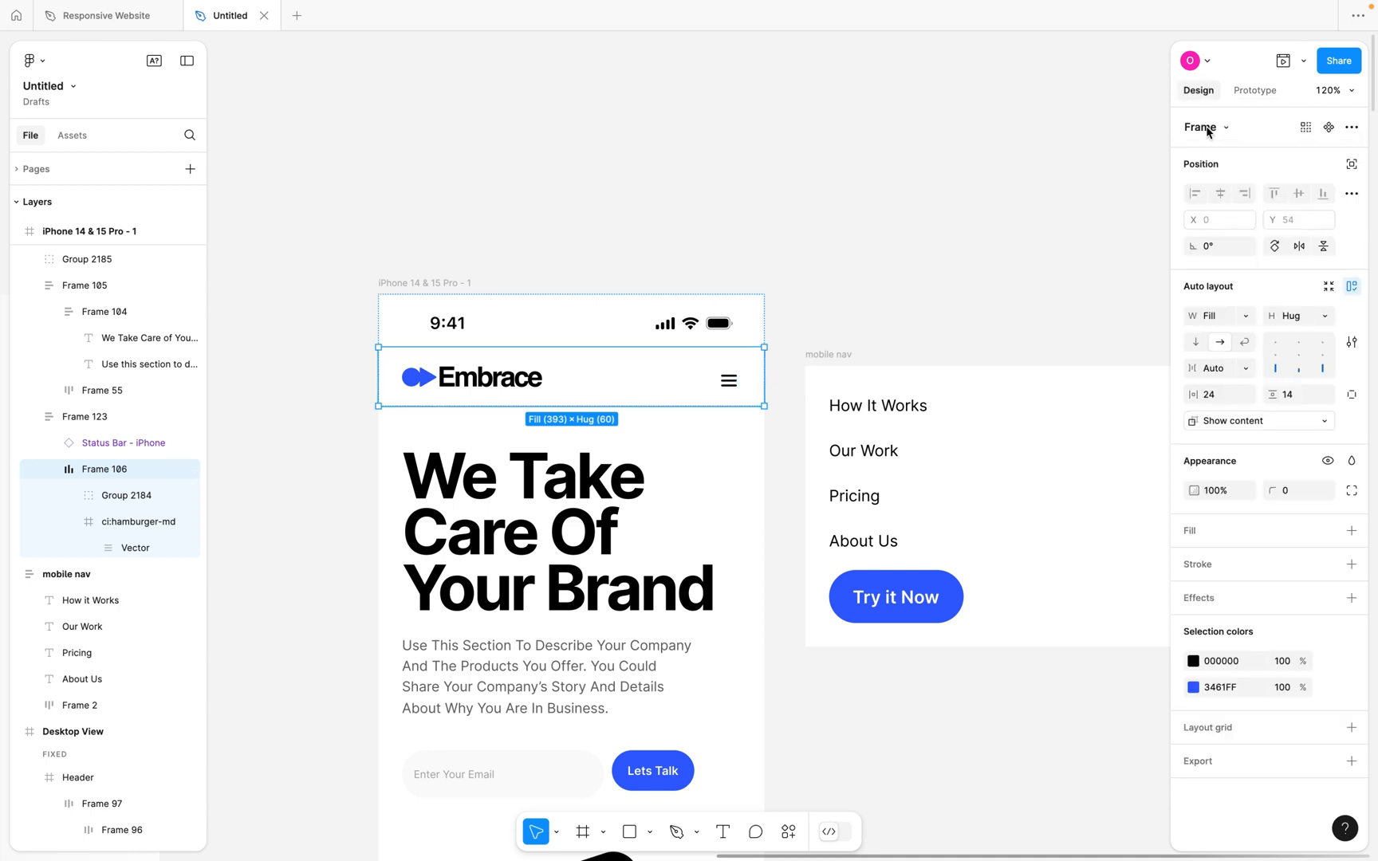
click(1349, 531)
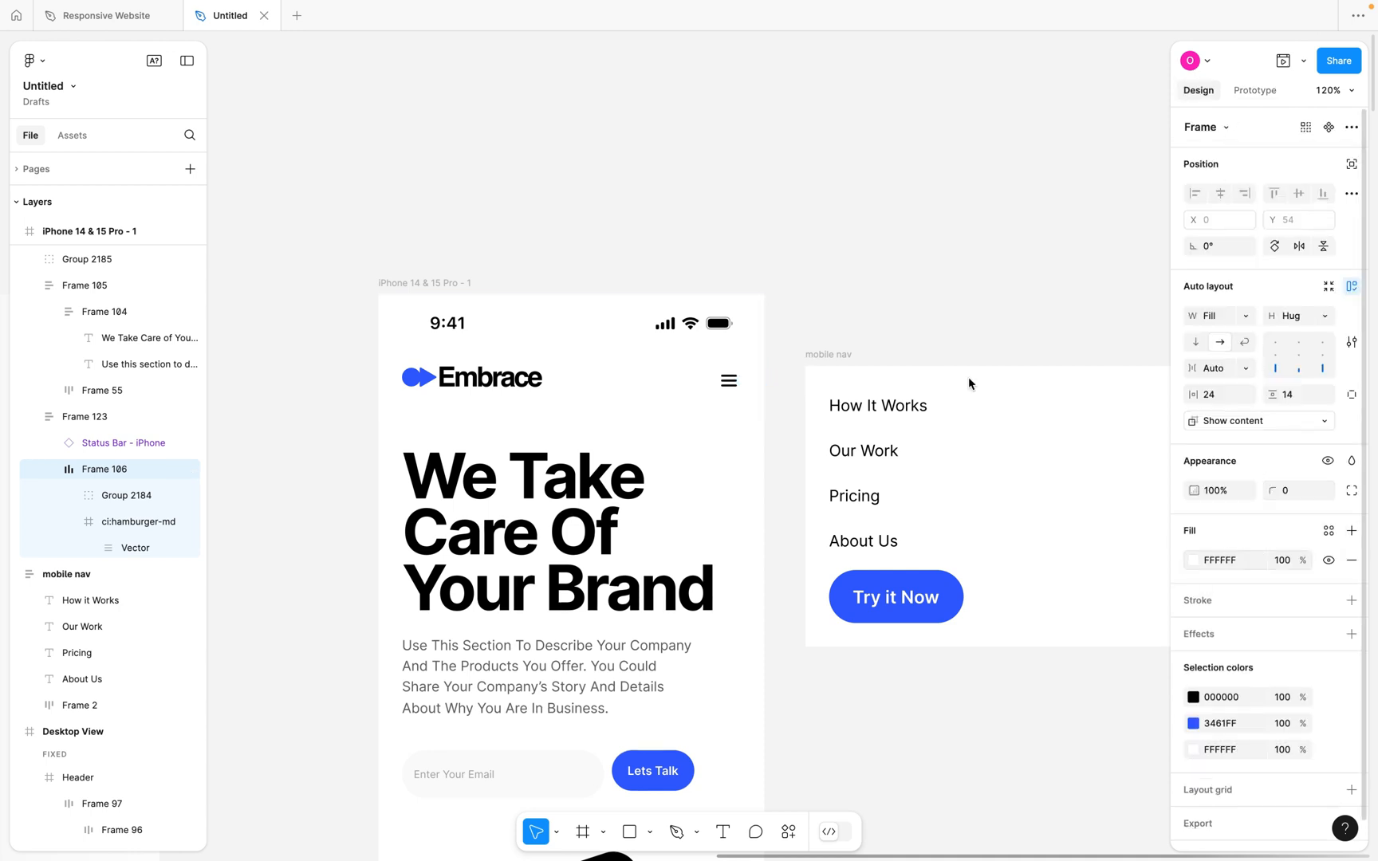
click(806, 215)
Set the scroll position of the combined status bar and header frame to Fixed (stay in place).
click(518, 392)
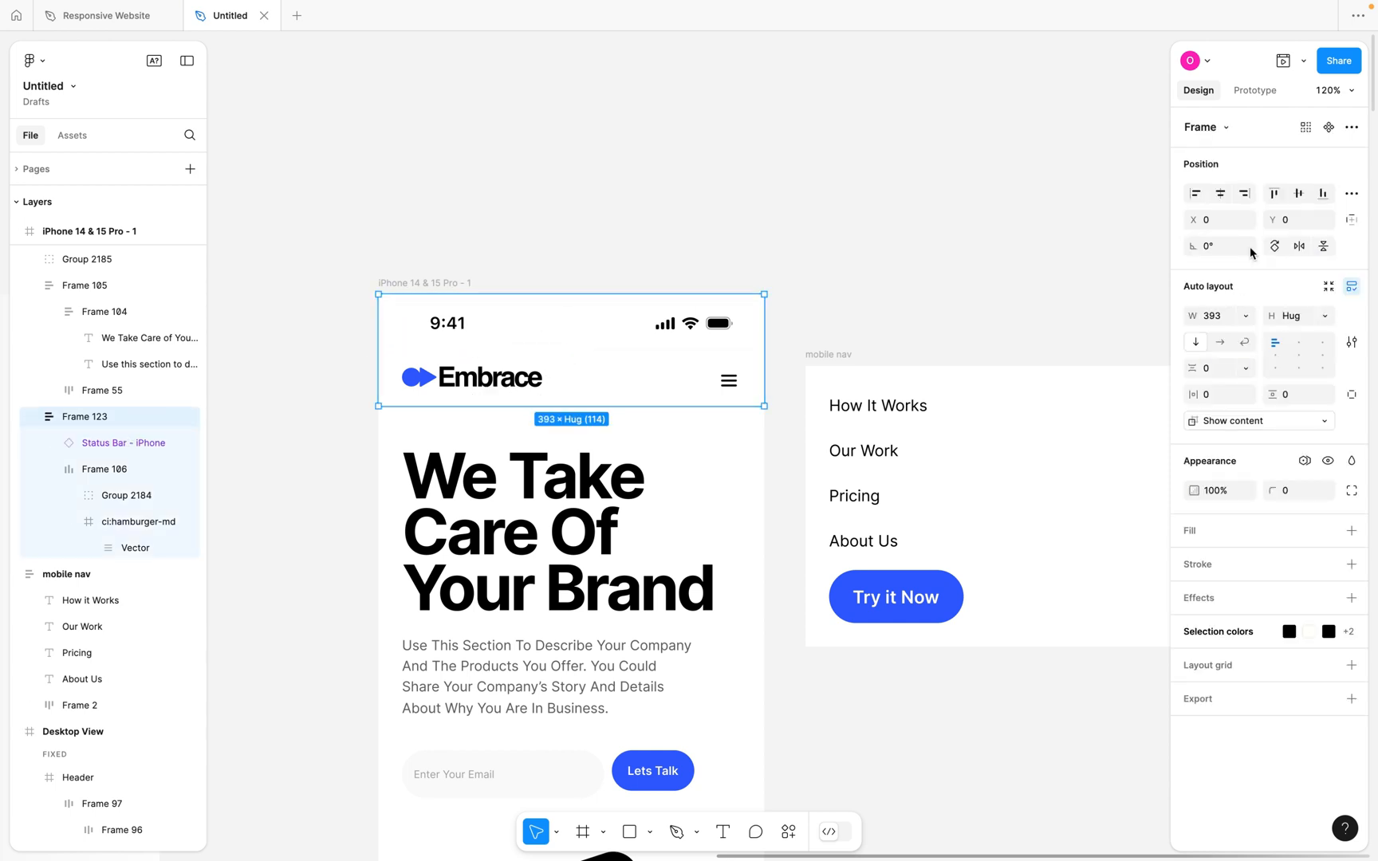
click(1260, 90)
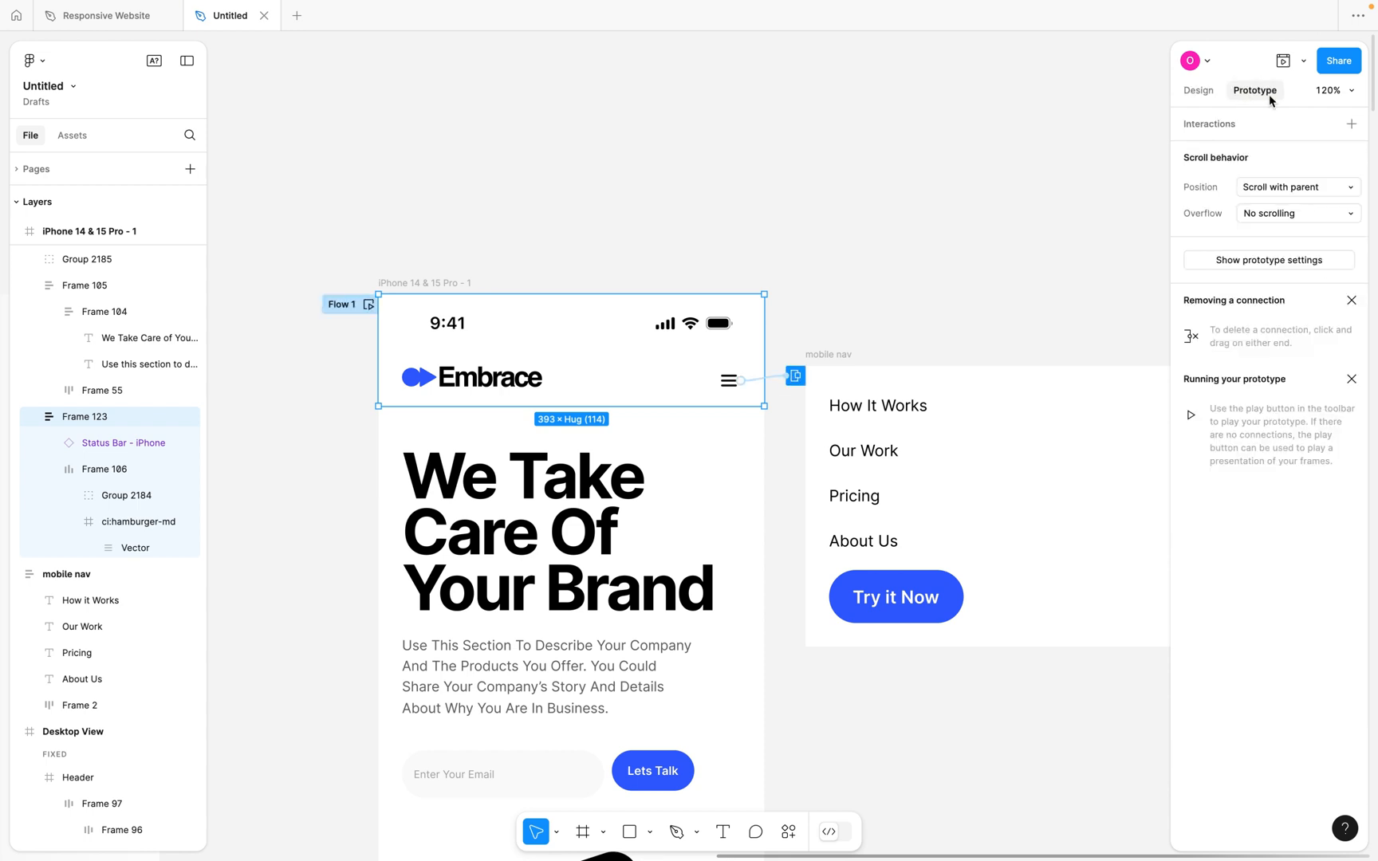
click(1269, 192)
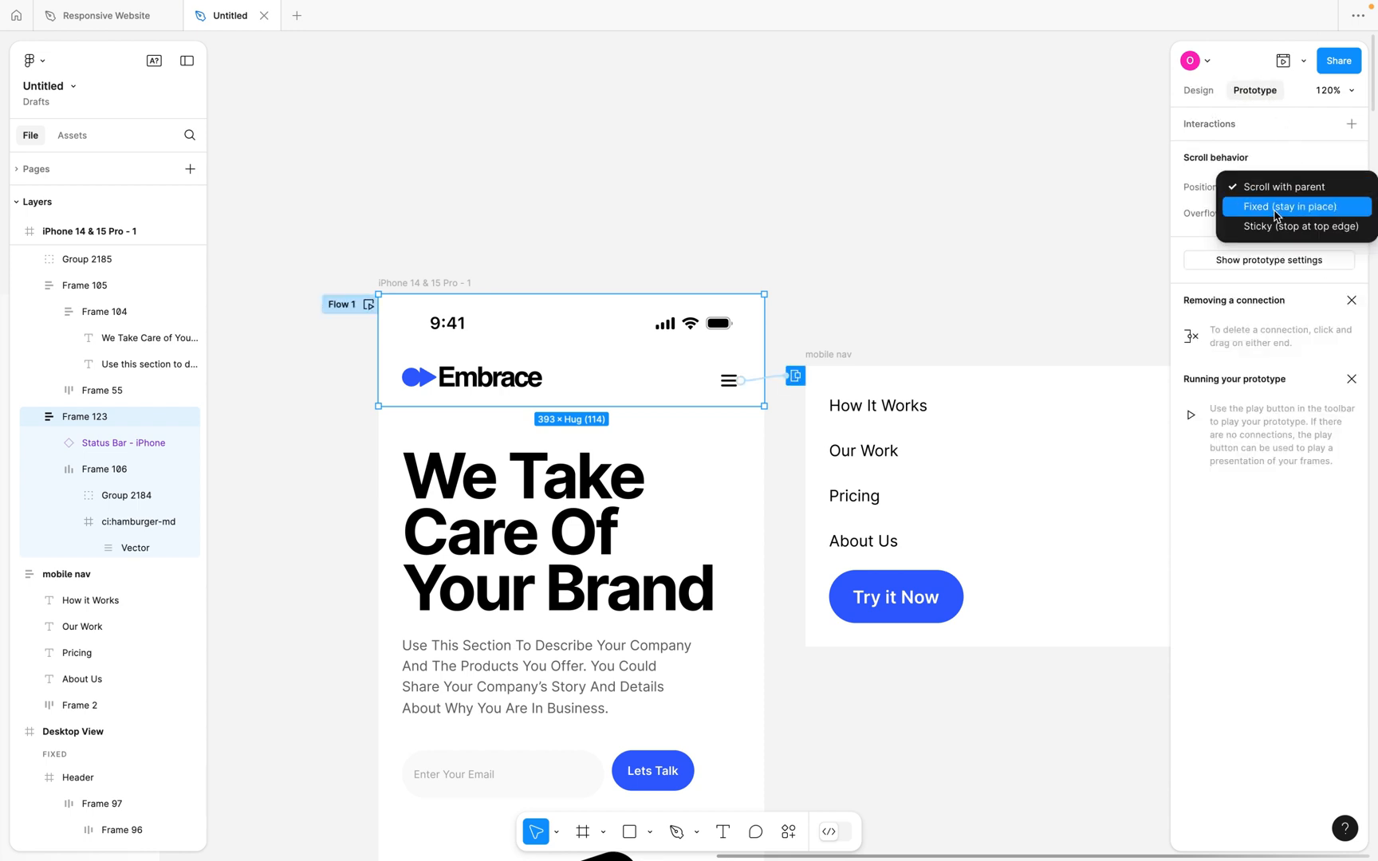
click(1273, 209)
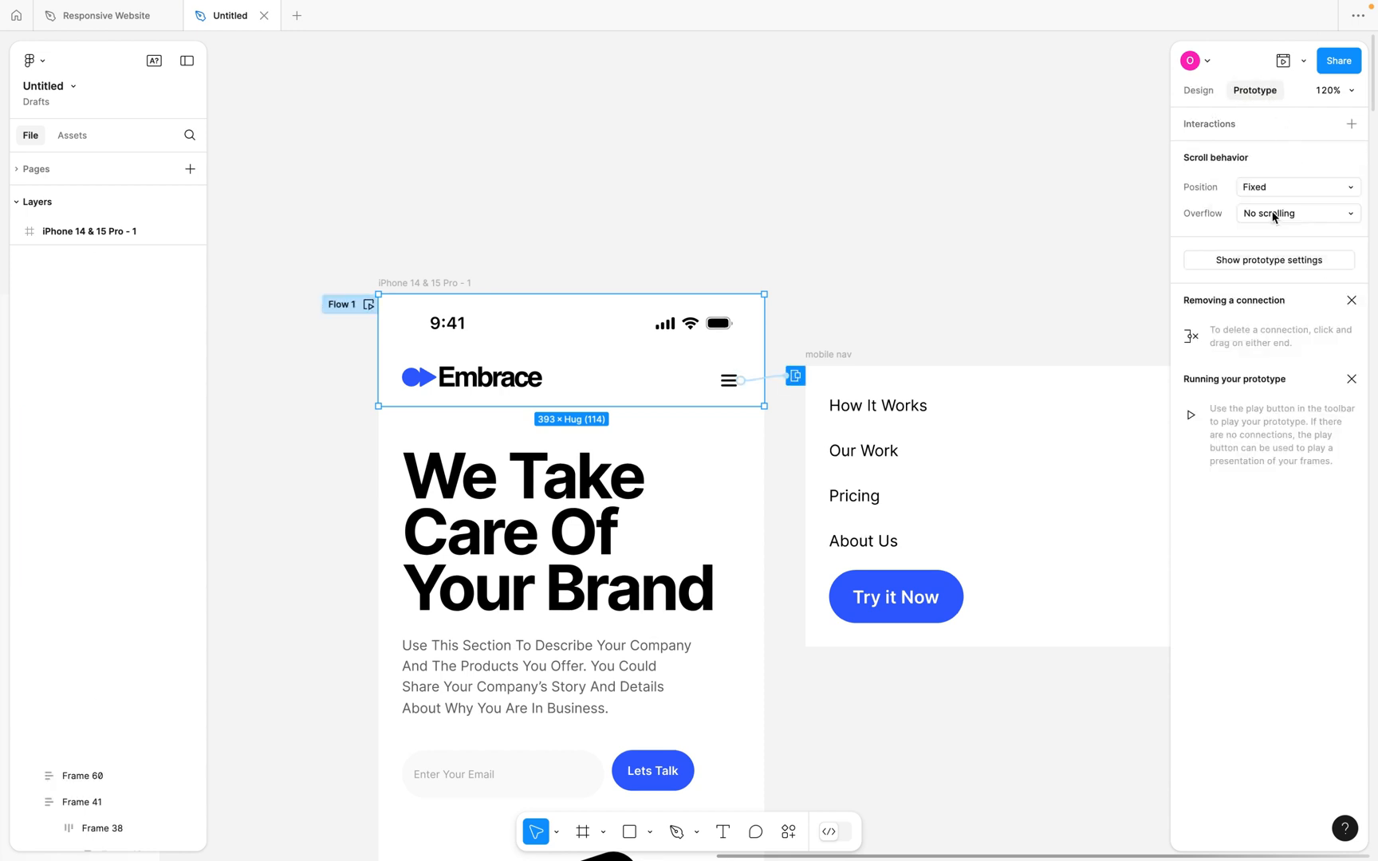
click(955, 276)
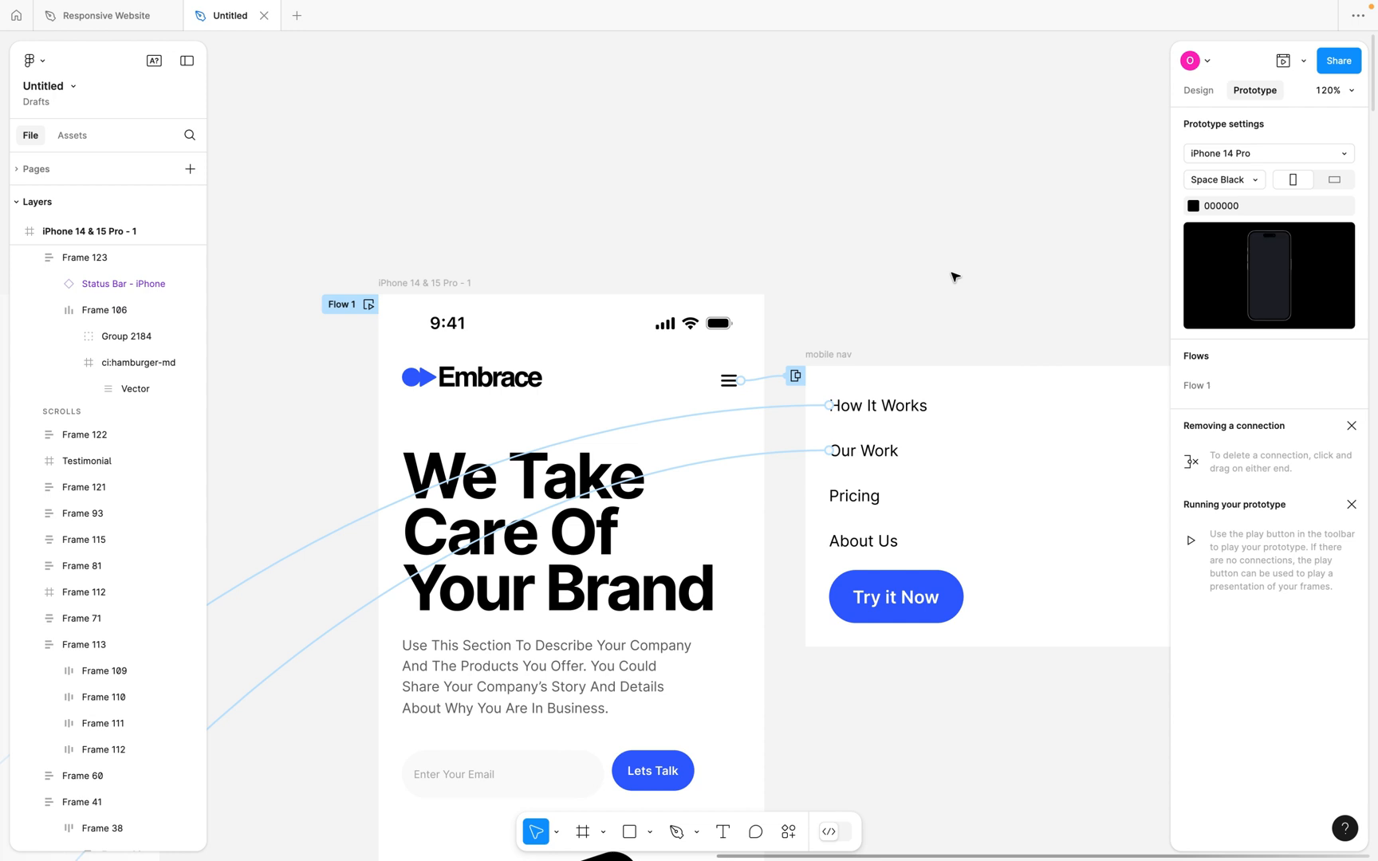
Preview the mobile frame again and scroll to the company logos to check the fixed header.
click(430, 282)
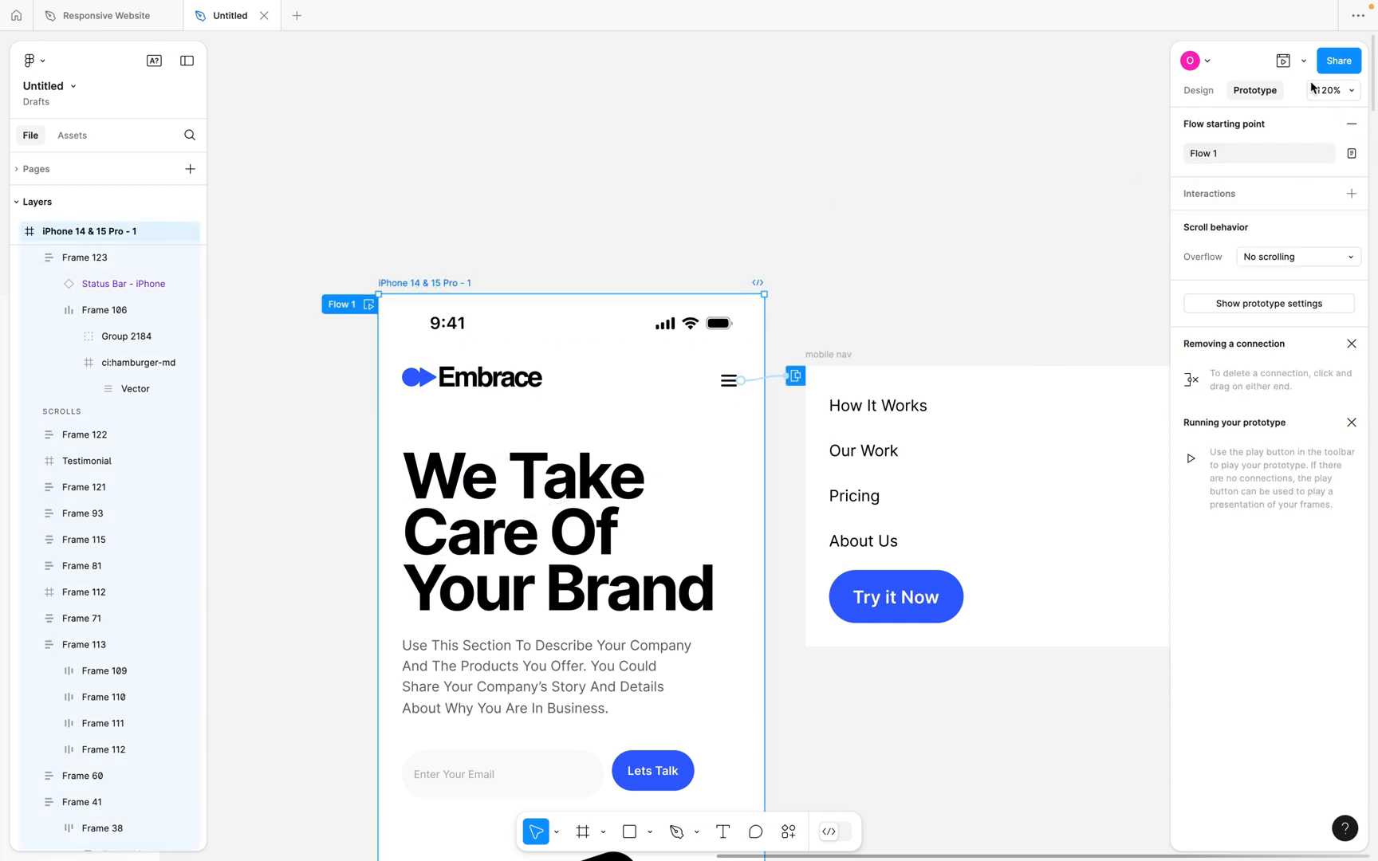
click(1282, 61)
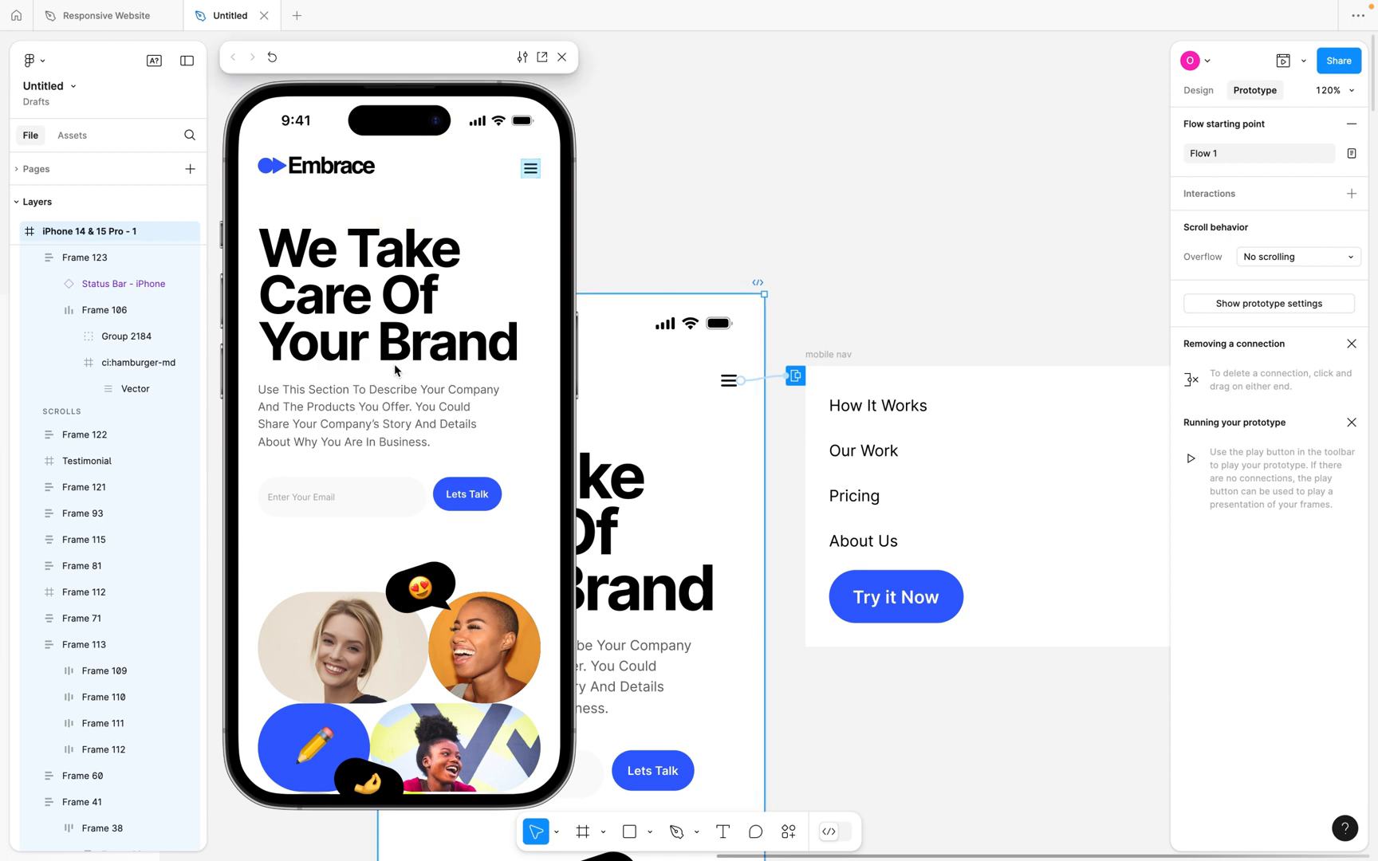
scroll(395, 367, down, 3)
scroll(395, 367, down, 5)
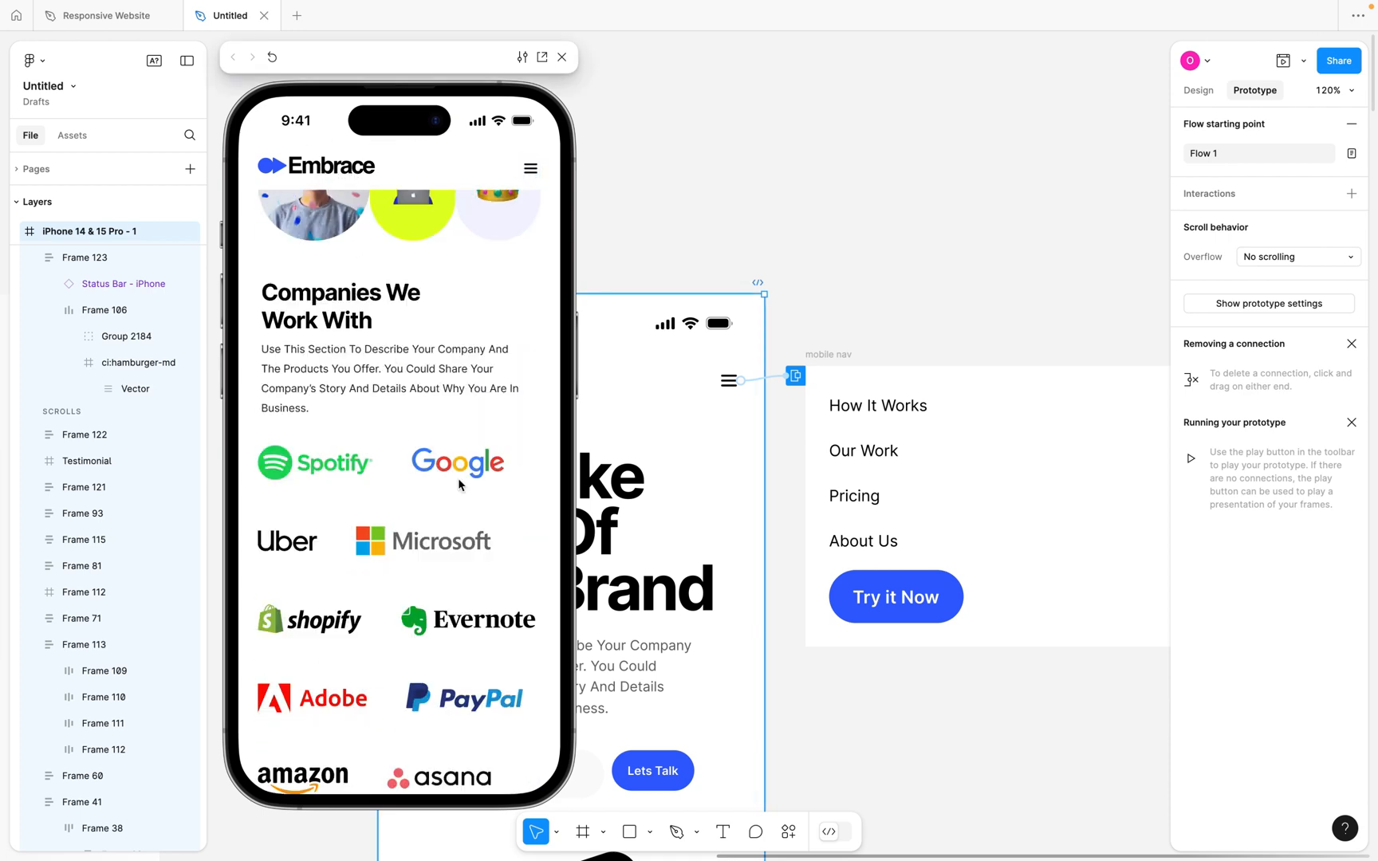
scroll(458, 484, down, 5)
scroll(458, 484, up, 2)
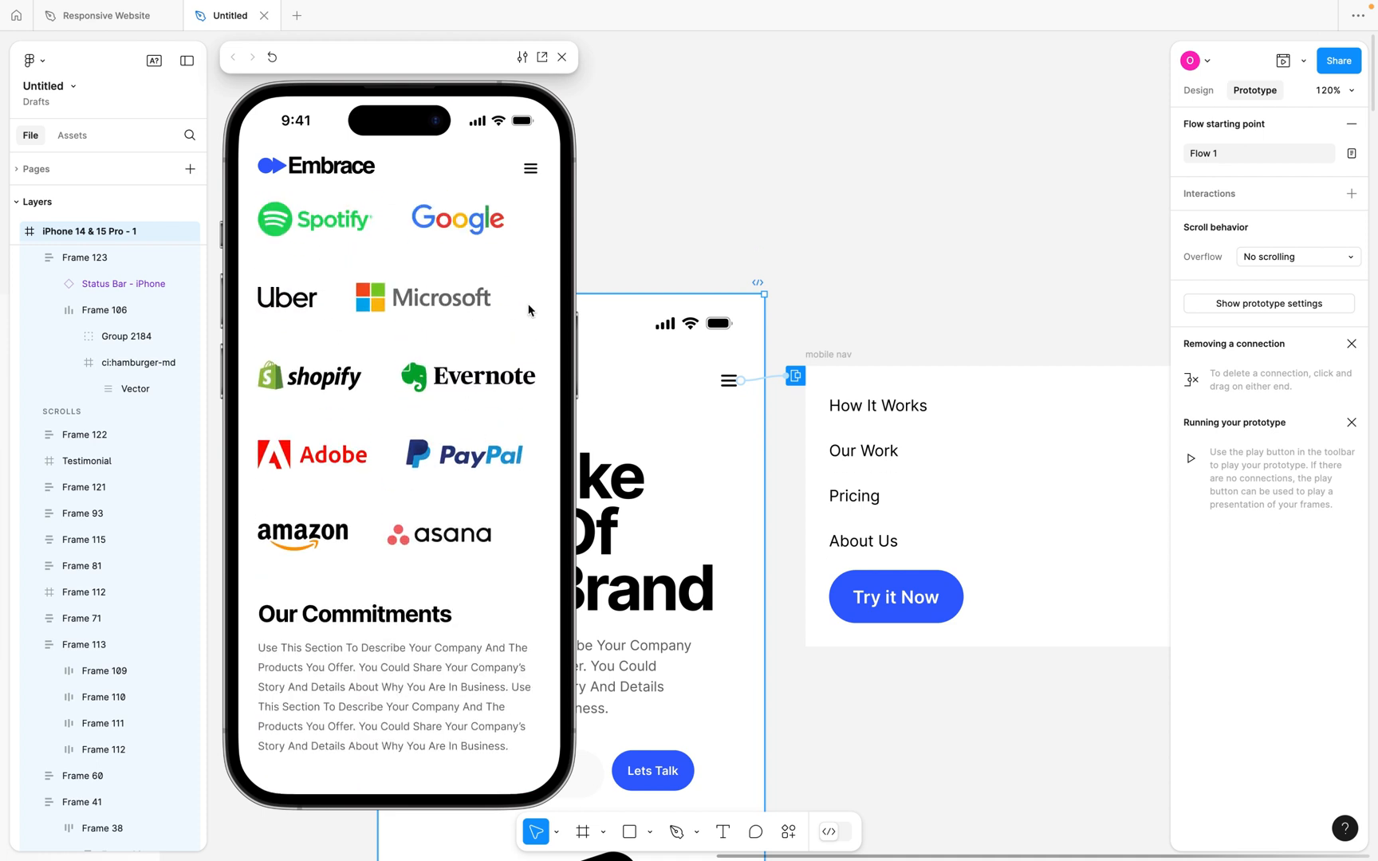
Test opening and closing the mobile nav overlay with the hamburger icon in the preview, and return to the page's top.
click(531, 171)
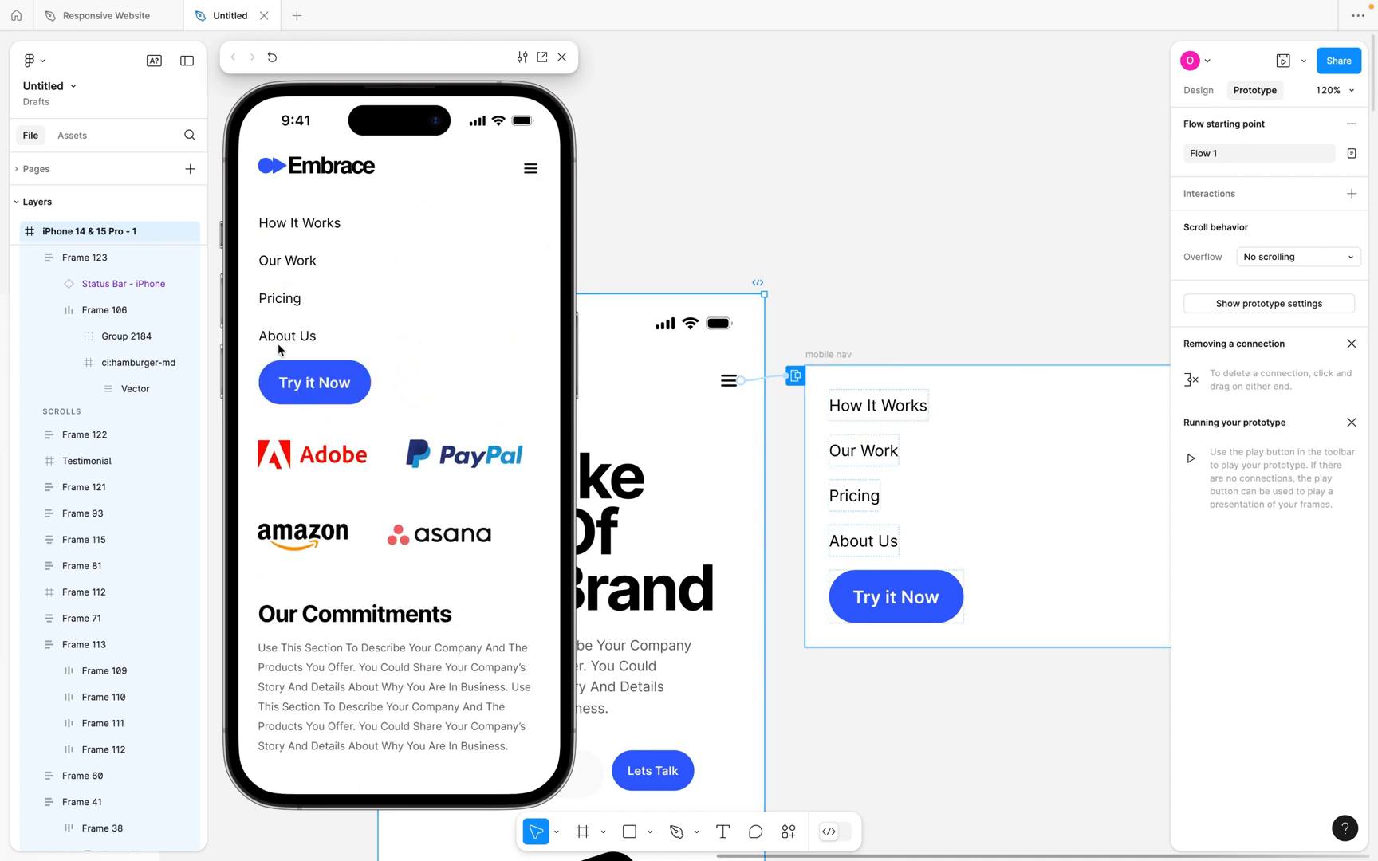
click(530, 173)
click(528, 174)
click(530, 173)
scroll(442, 336, up, 5)
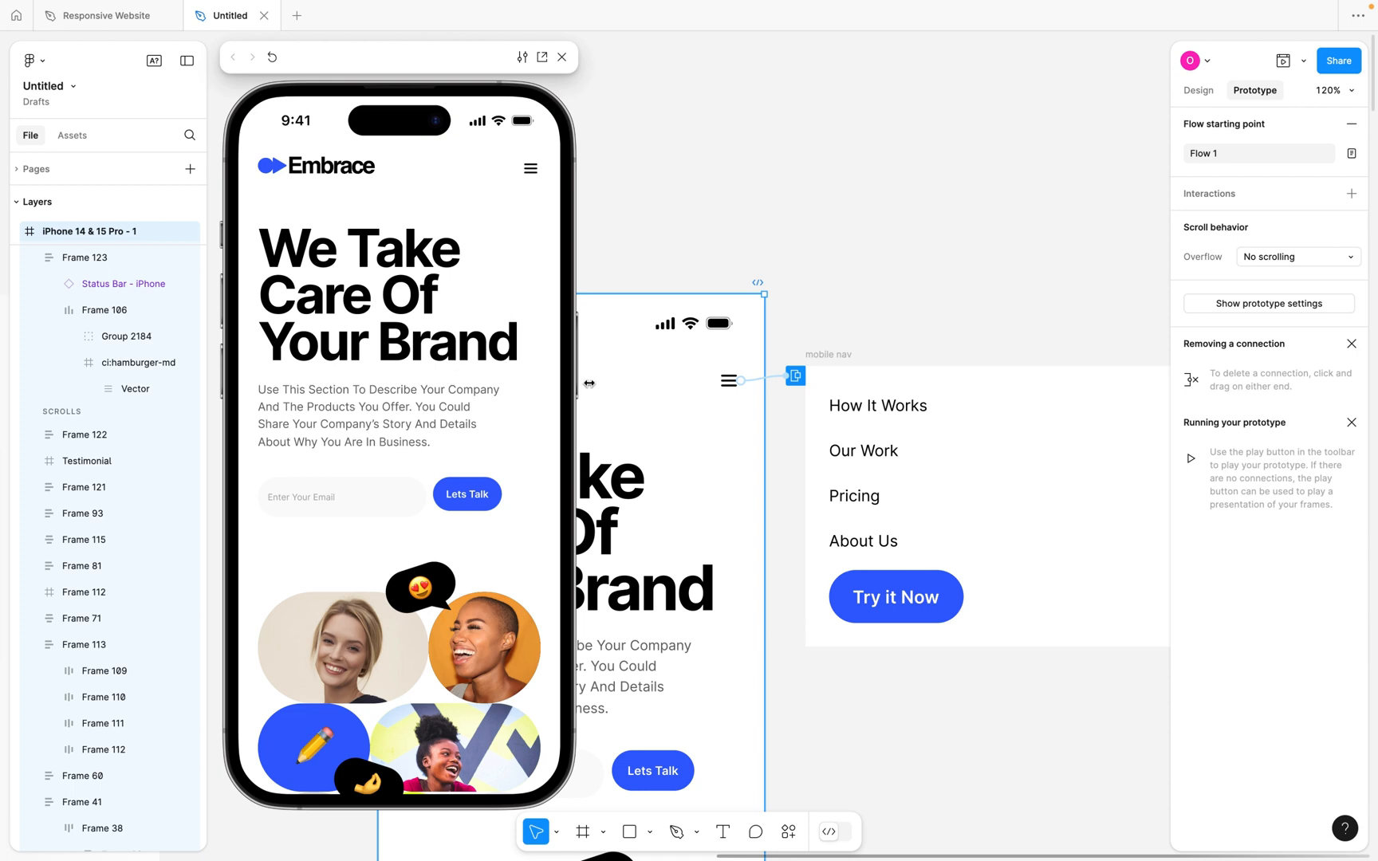
Examine the whole mobile page in the preview, from the hero section to the "Start Your Journey" section and back.
scroll(830, 425, down, 3)
scroll(829, 425, down, 3)
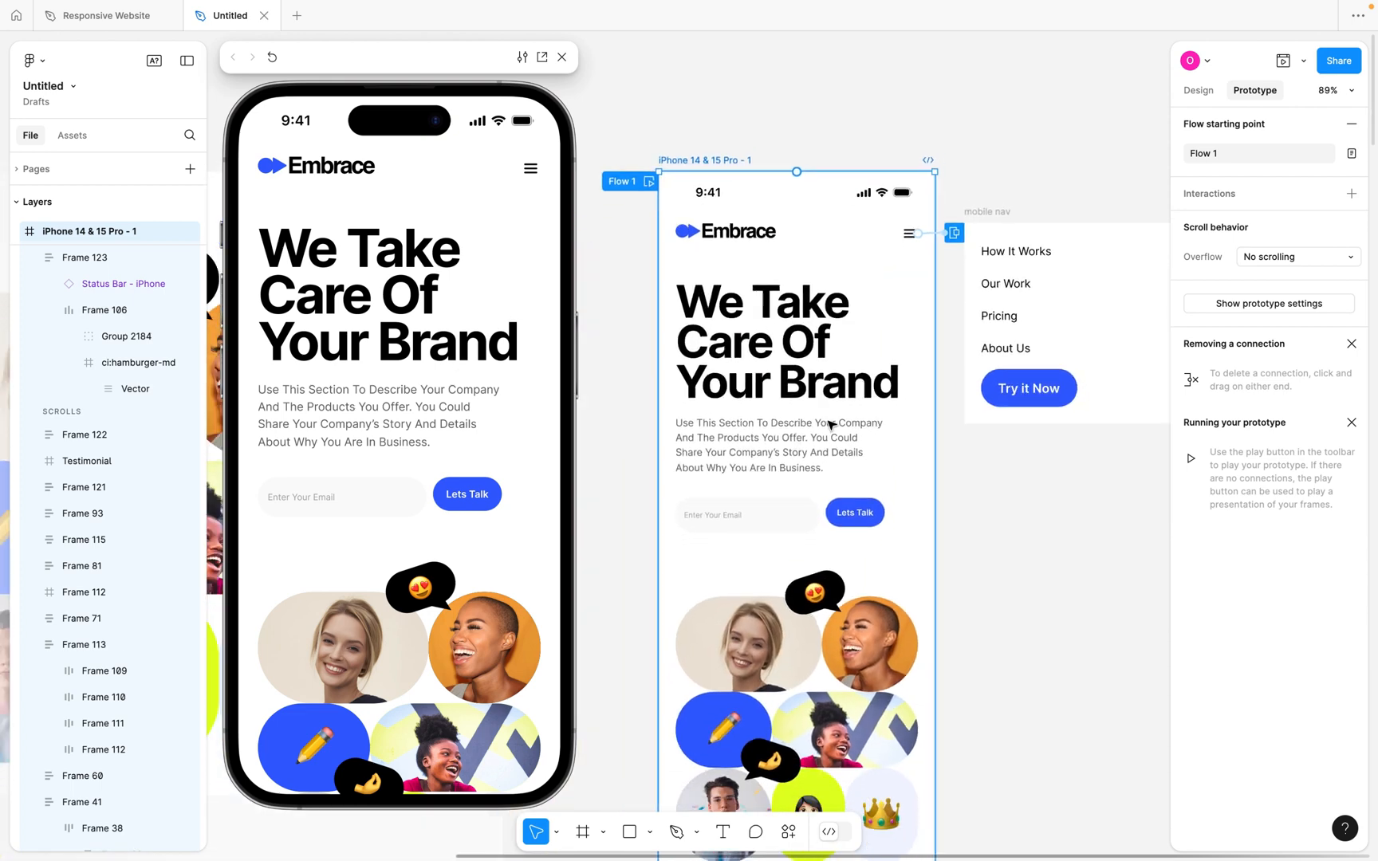
scroll(830, 424, right, 2)
scroll(830, 425, down, 2)
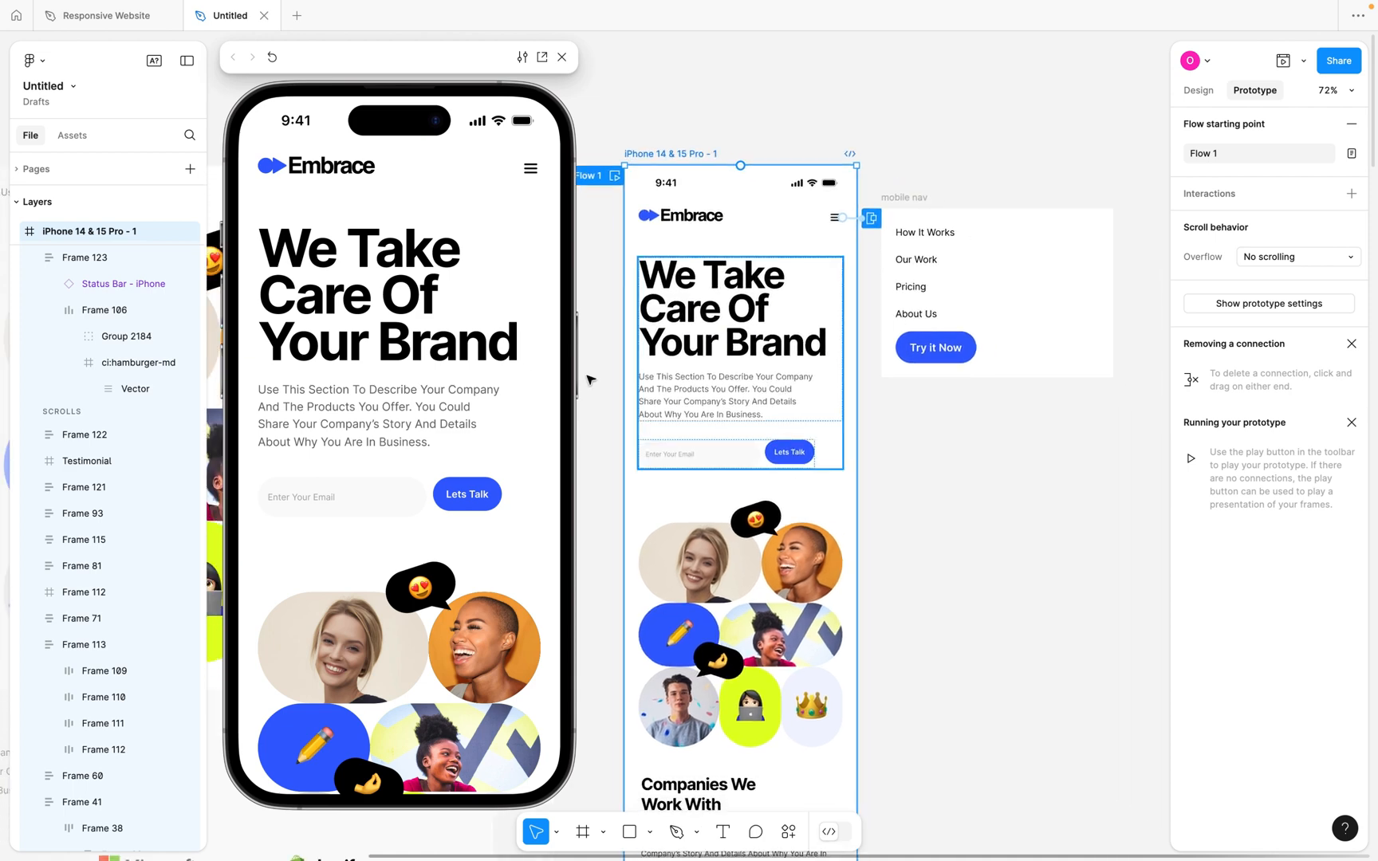
scroll(381, 479, down, 5)
scroll(381, 479, down, 10)
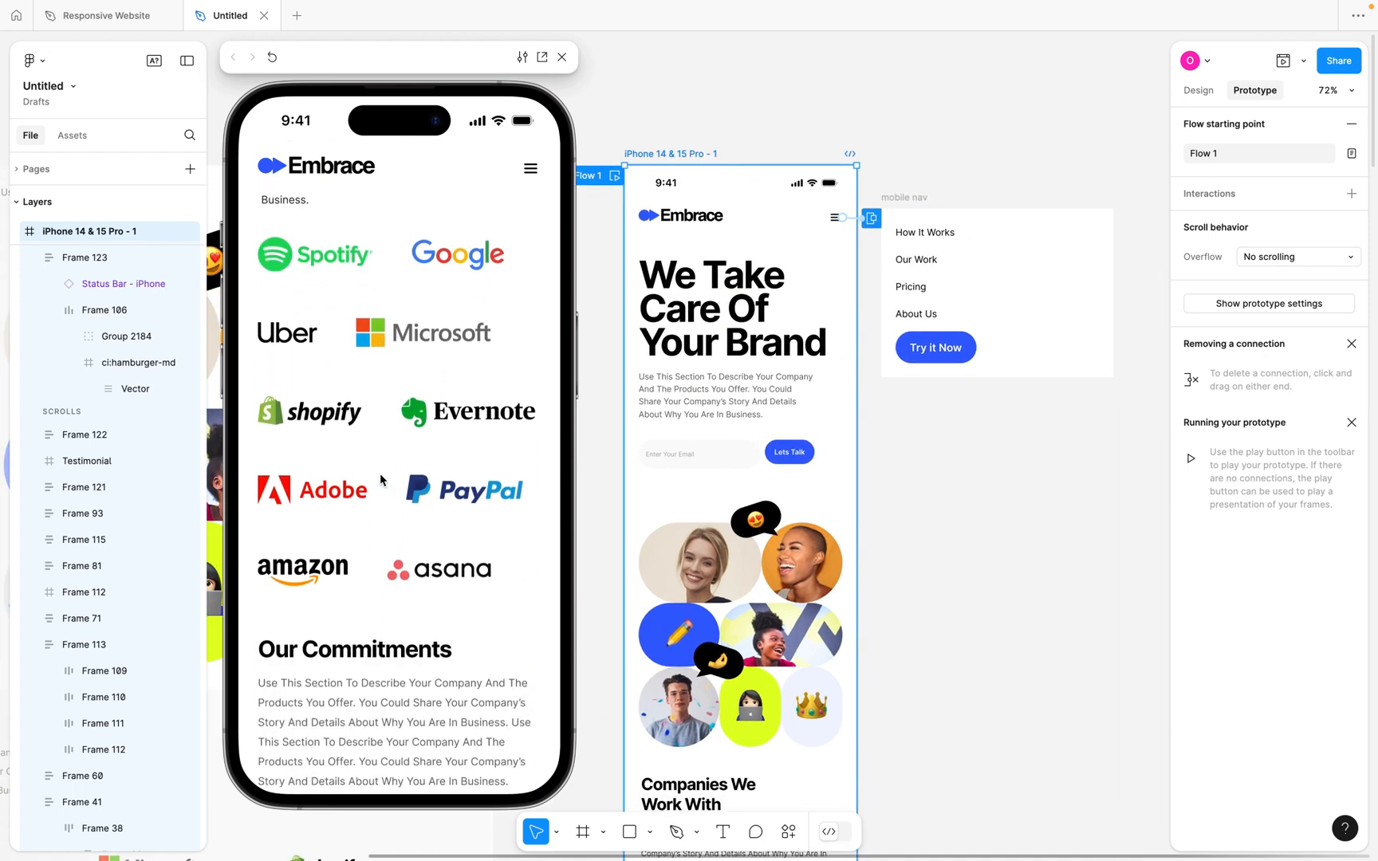
scroll(380, 479, down, 10)
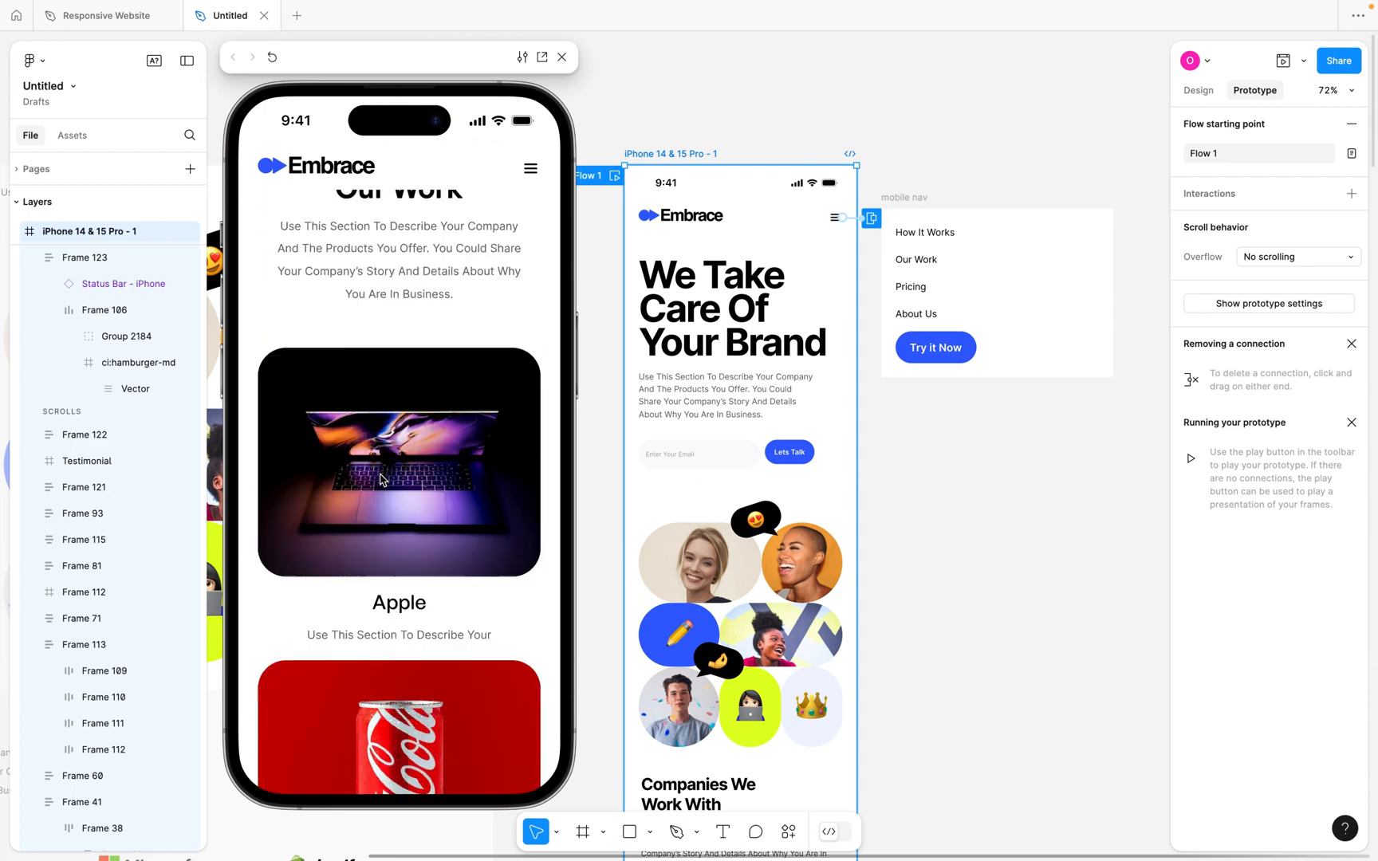
scroll(380, 479, down, 10)
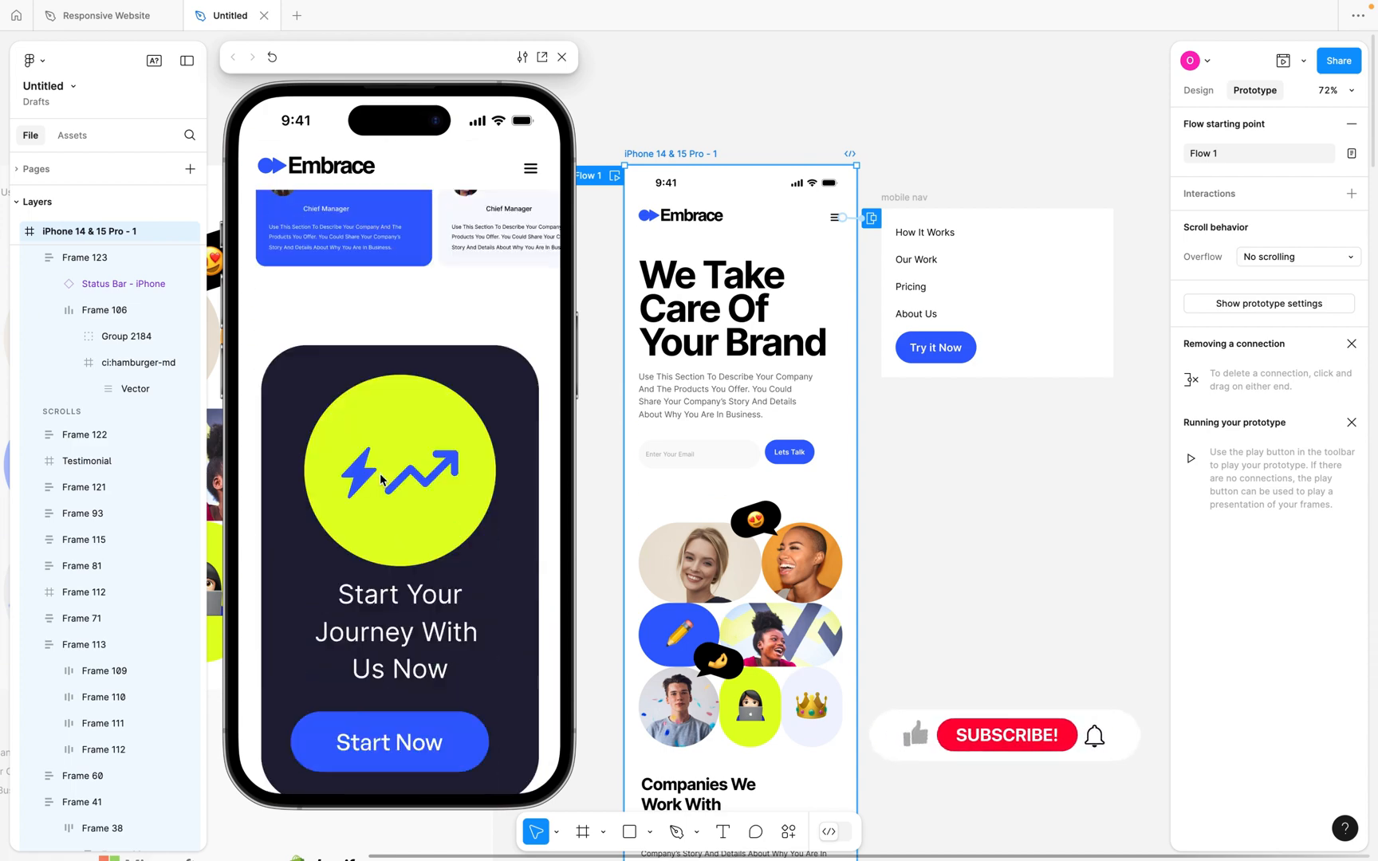
scroll(380, 479, up, 10)
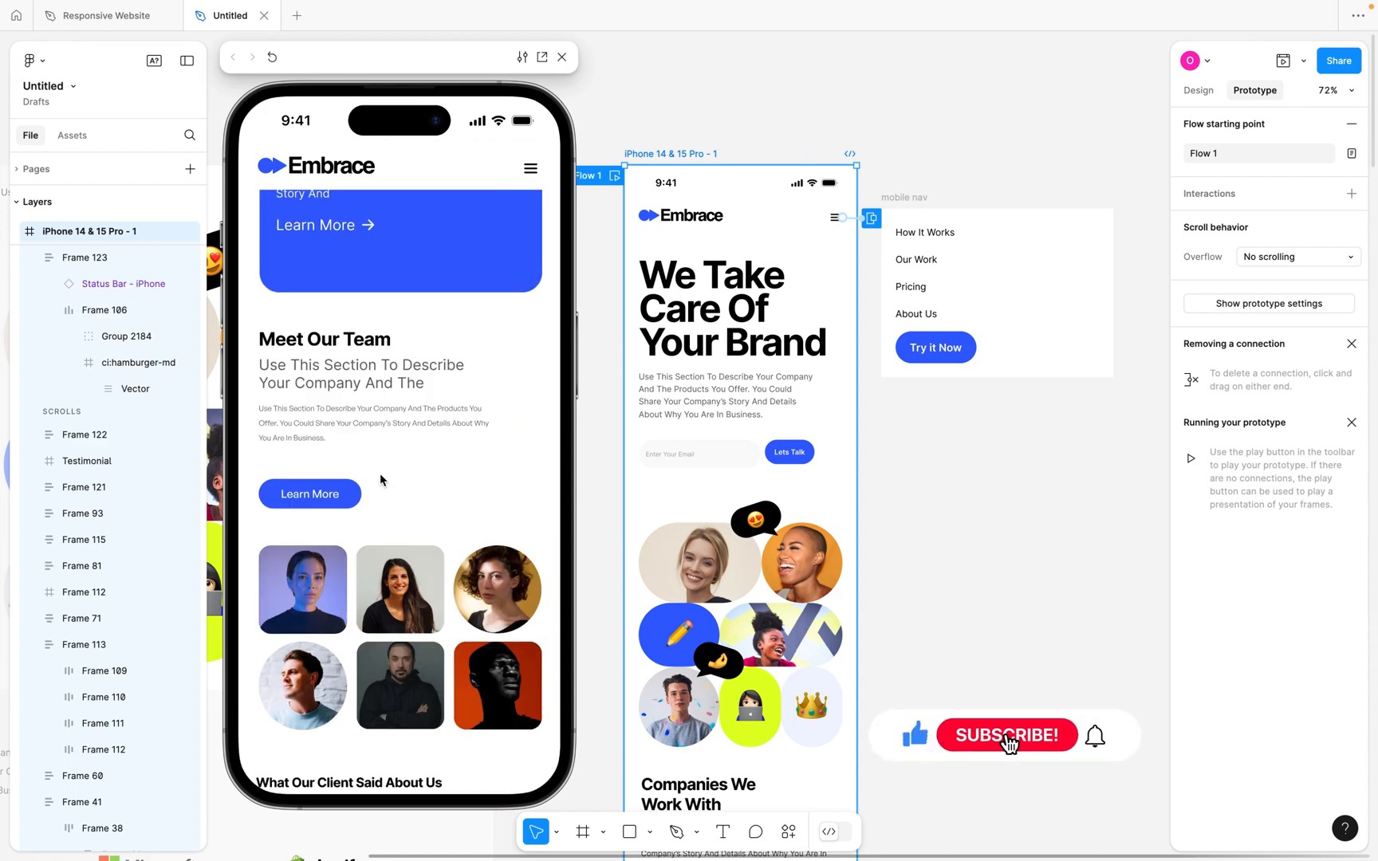
scroll(380, 478, up, 5)
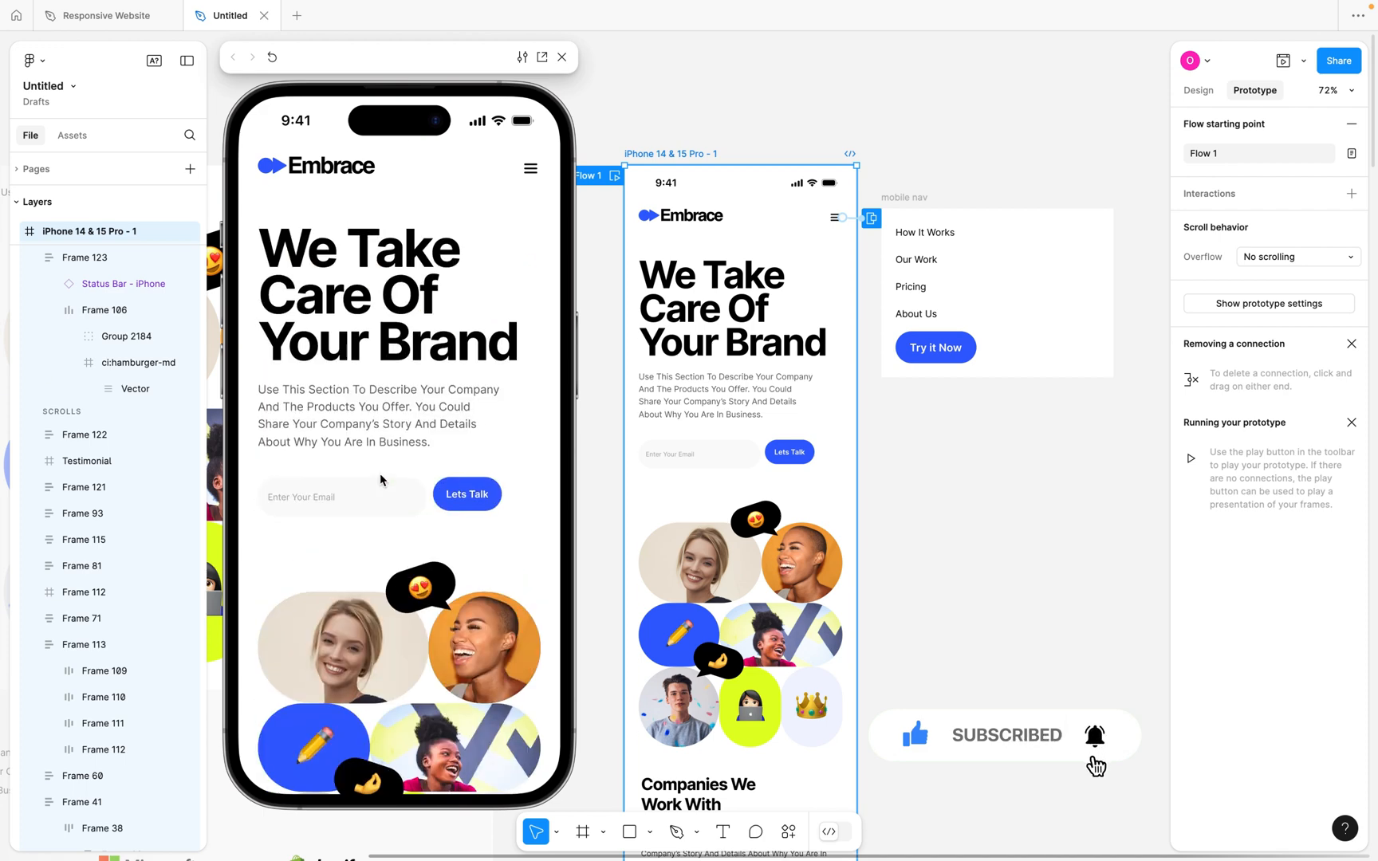